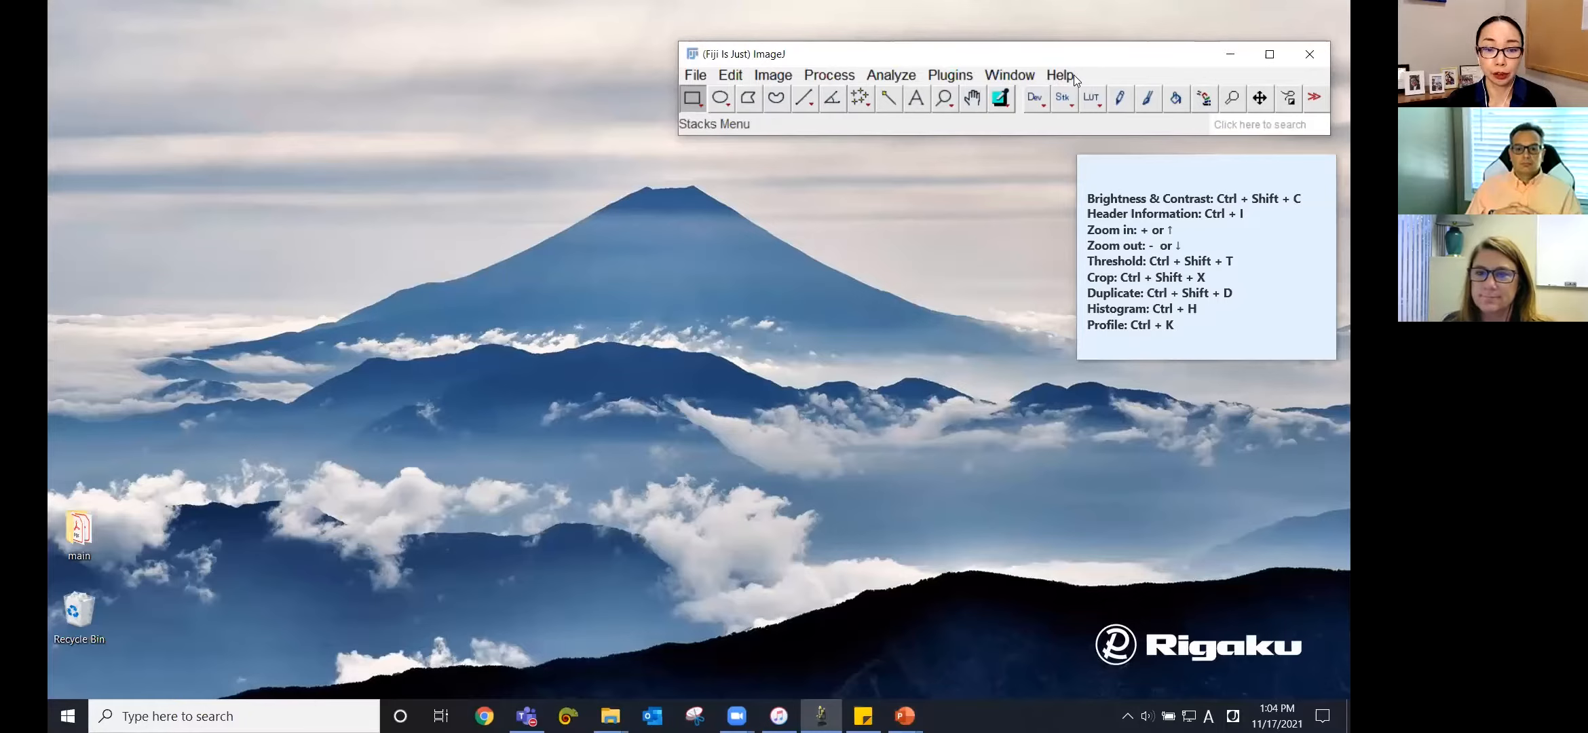
Open CFRP_single_slice_Cu_0.53um.tif from its file folder in Fiji and place the image window clear of the shortcut note
left_click_drag(1078, 57, 1075, 64)
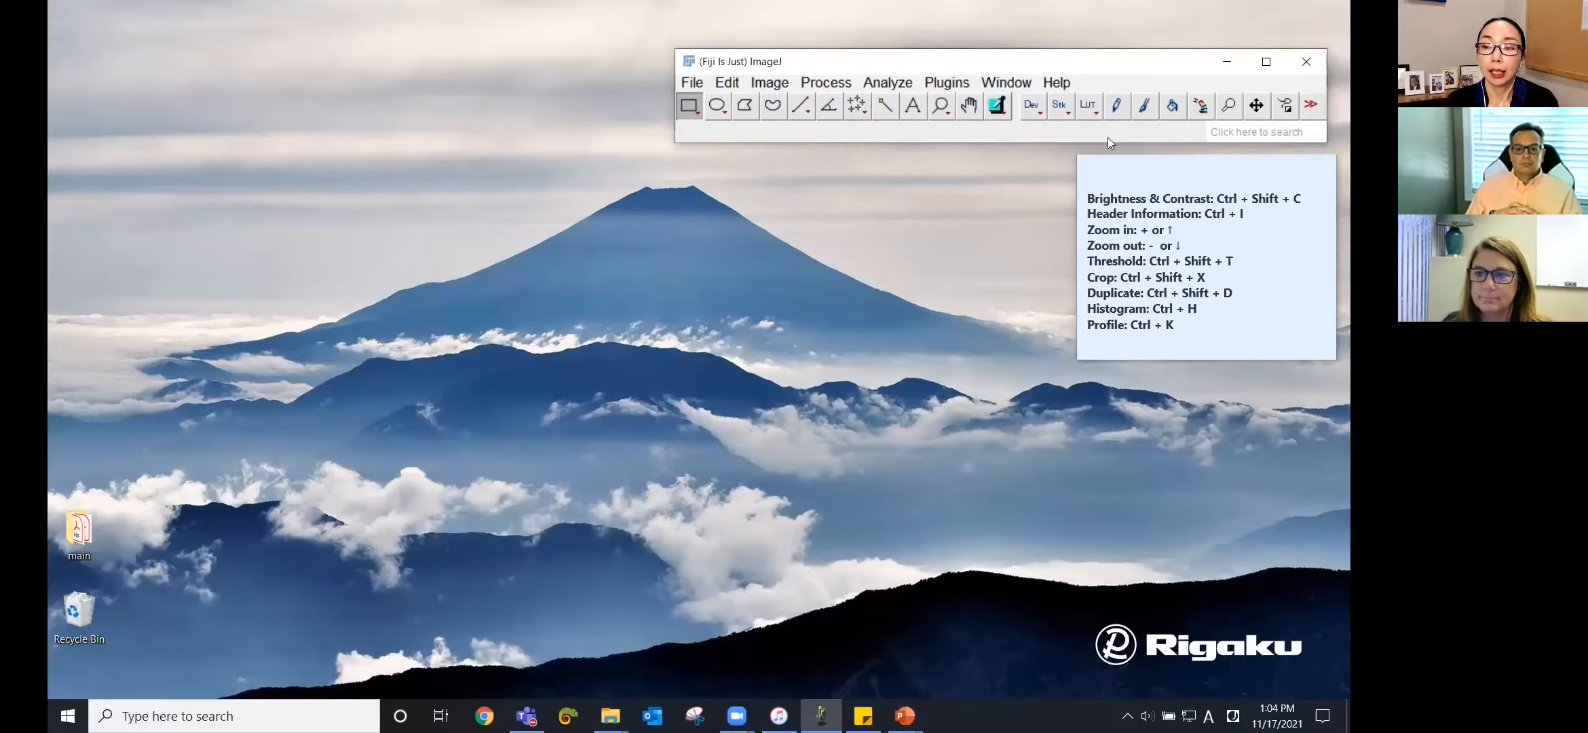
left_click(1162, 170)
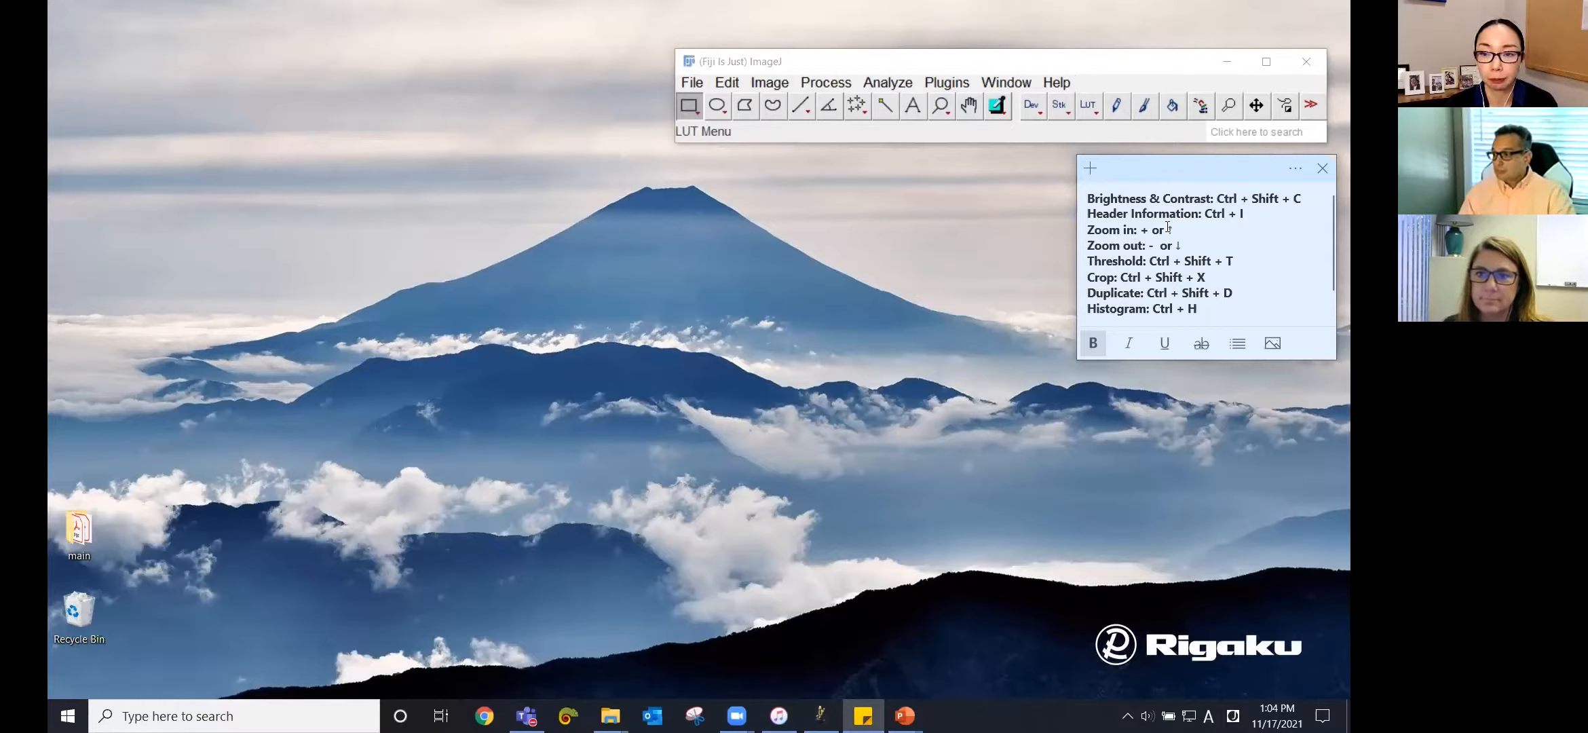
left_click(610, 715)
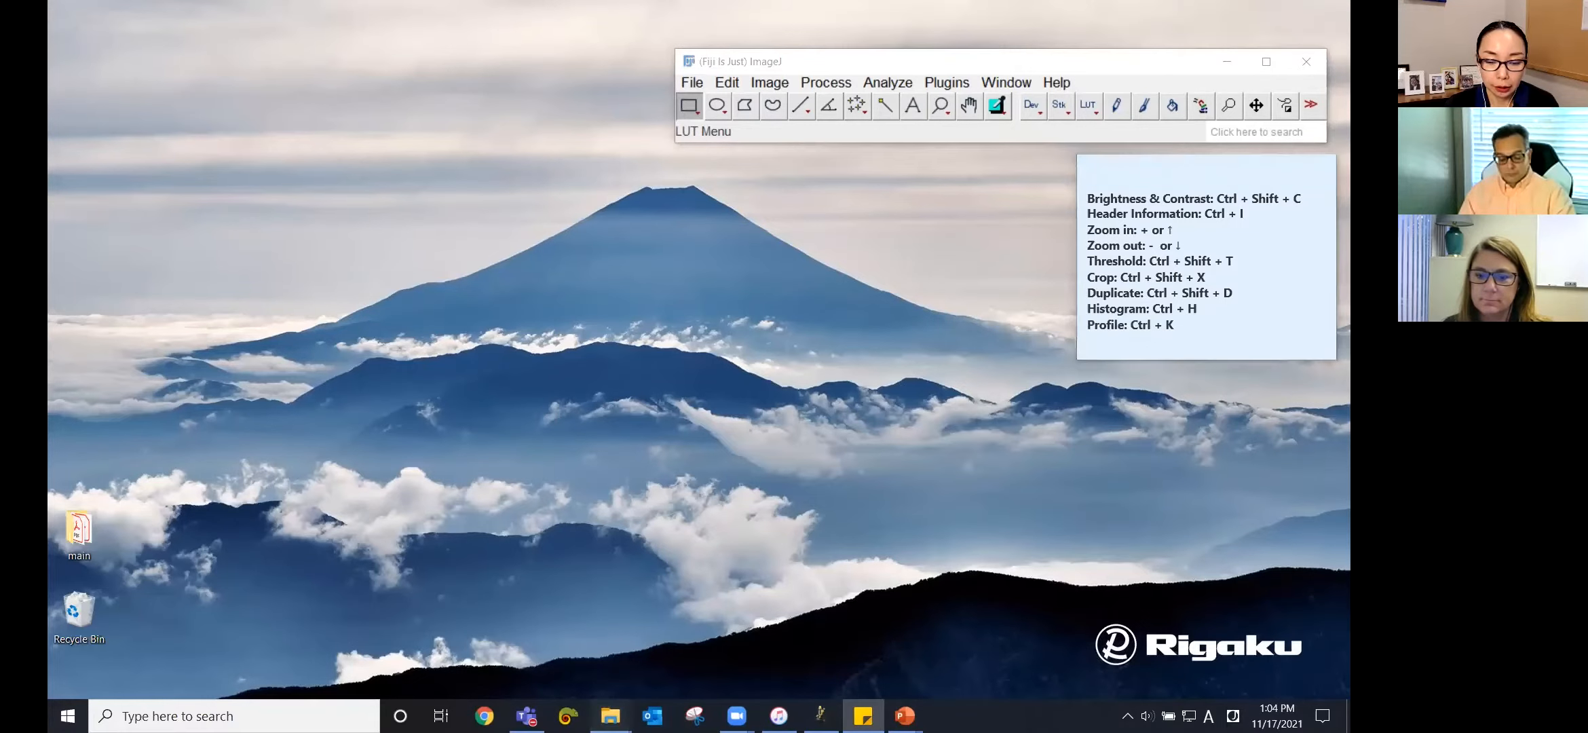
left_click(461, 648)
left_click_drag(682, 516, 924, 85)
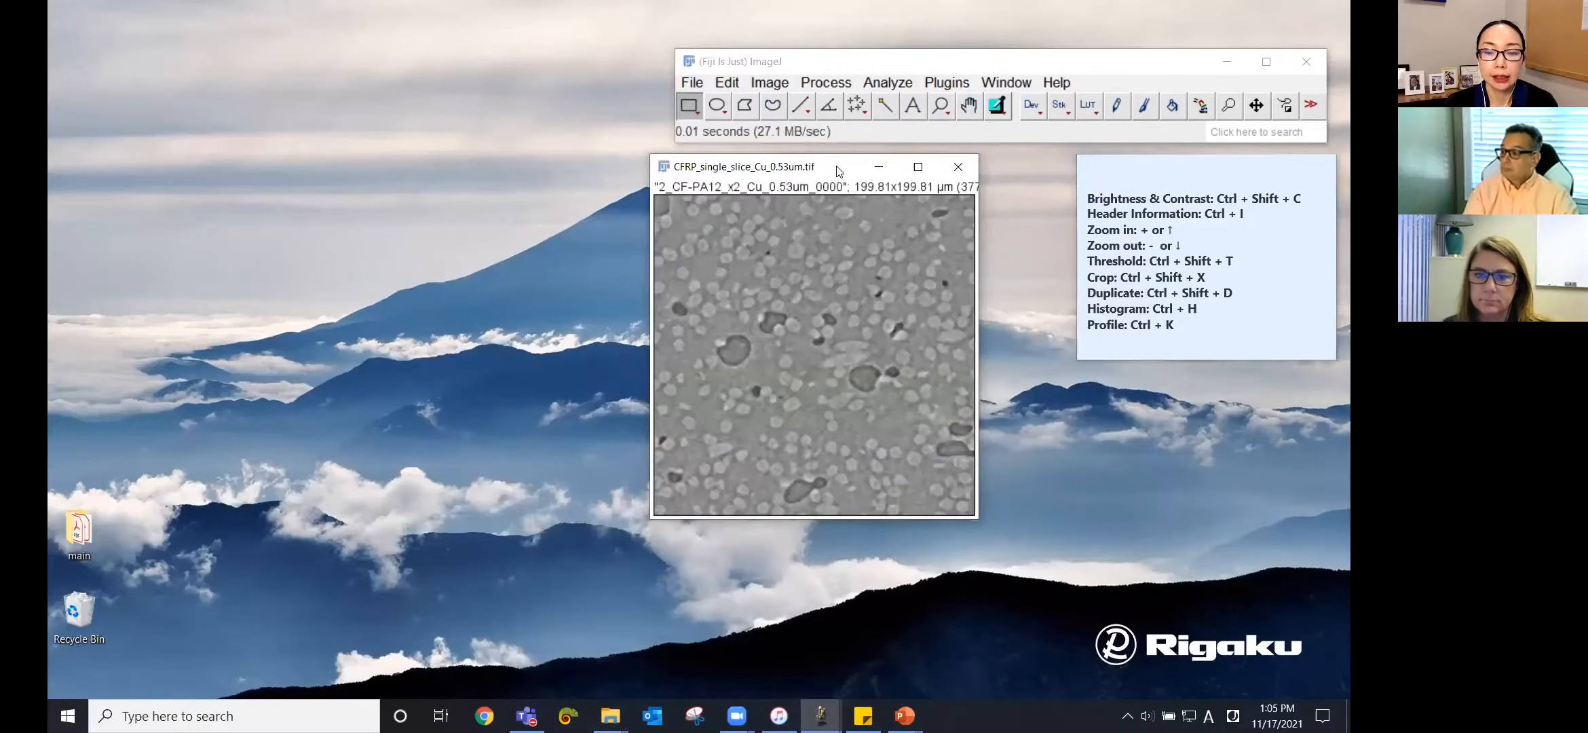
left_click_drag(839, 171, 756, 168)
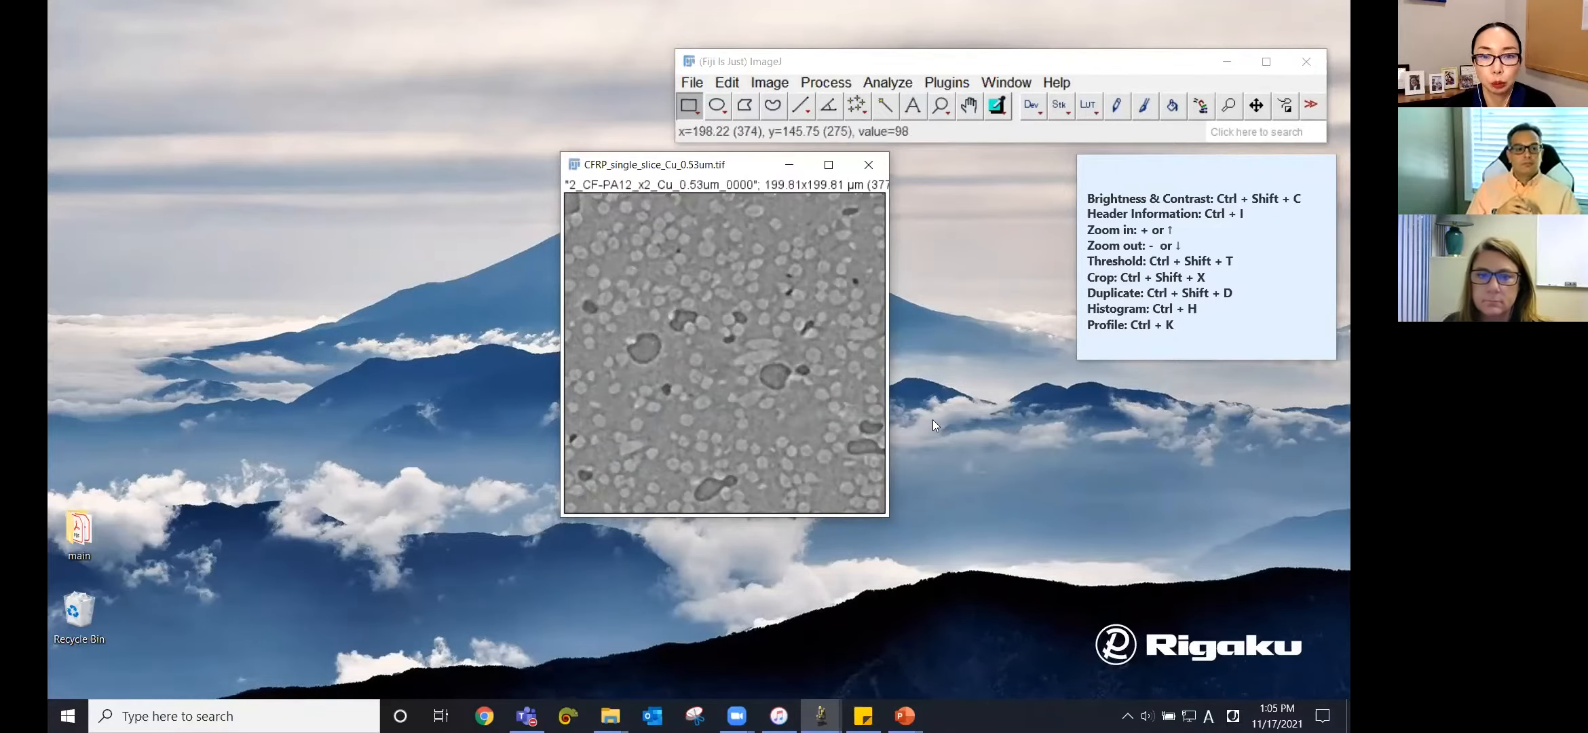
Magnify the centre of the slice to 300% with the Magnifying glass and return it to full view
left_click(942, 111)
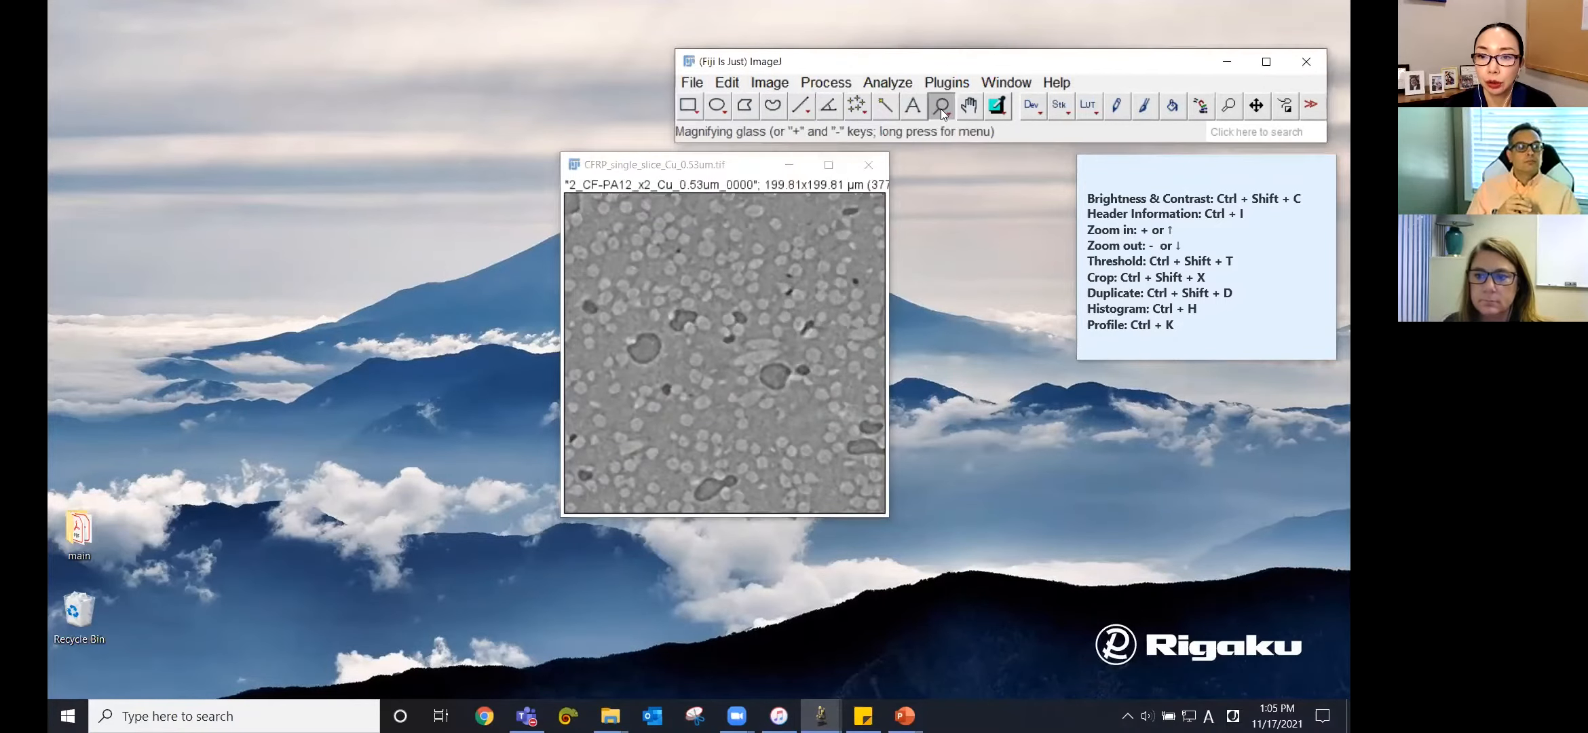
left_click(767, 348)
left_click(797, 394)
left_click(800, 399)
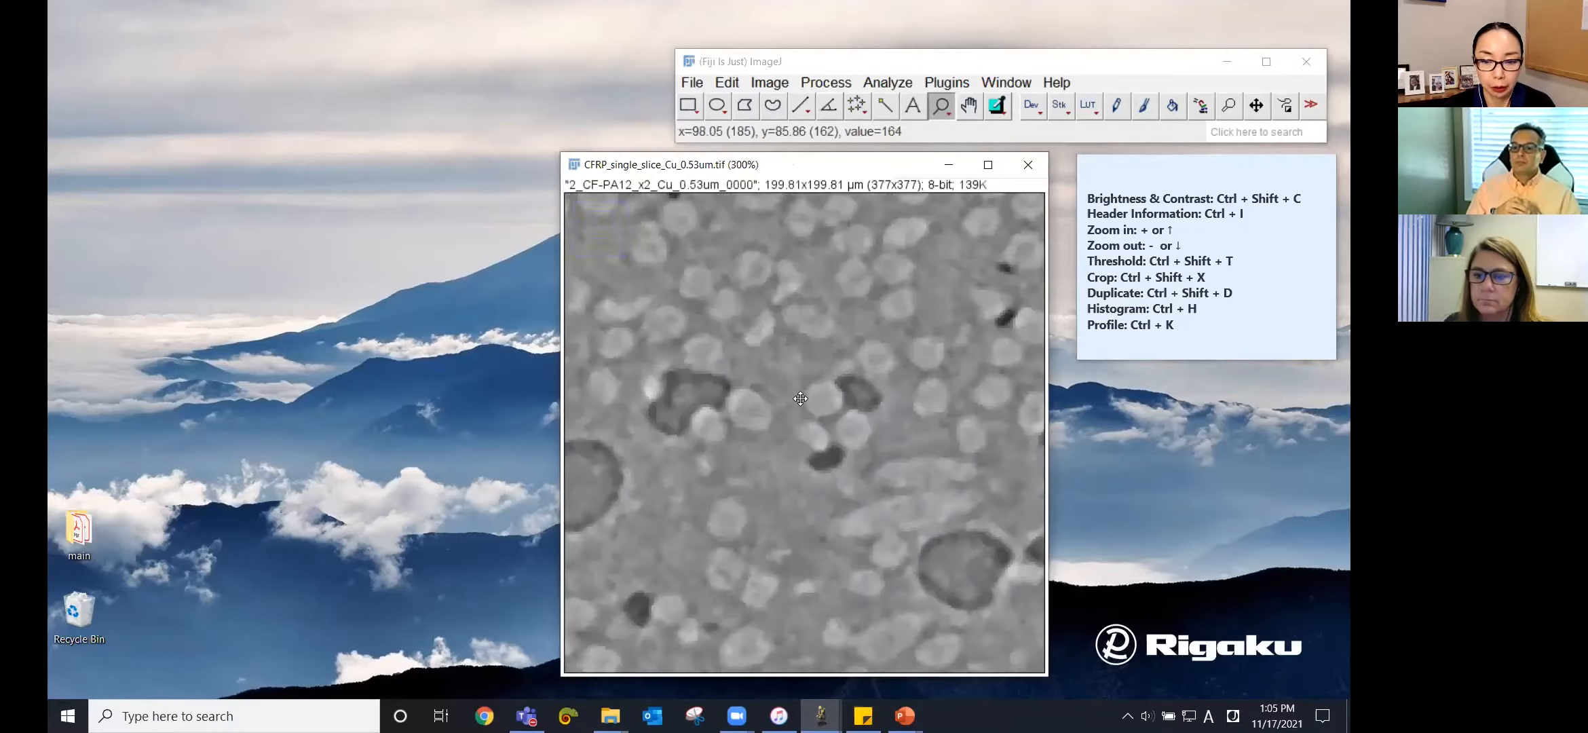
right_click(800, 398)
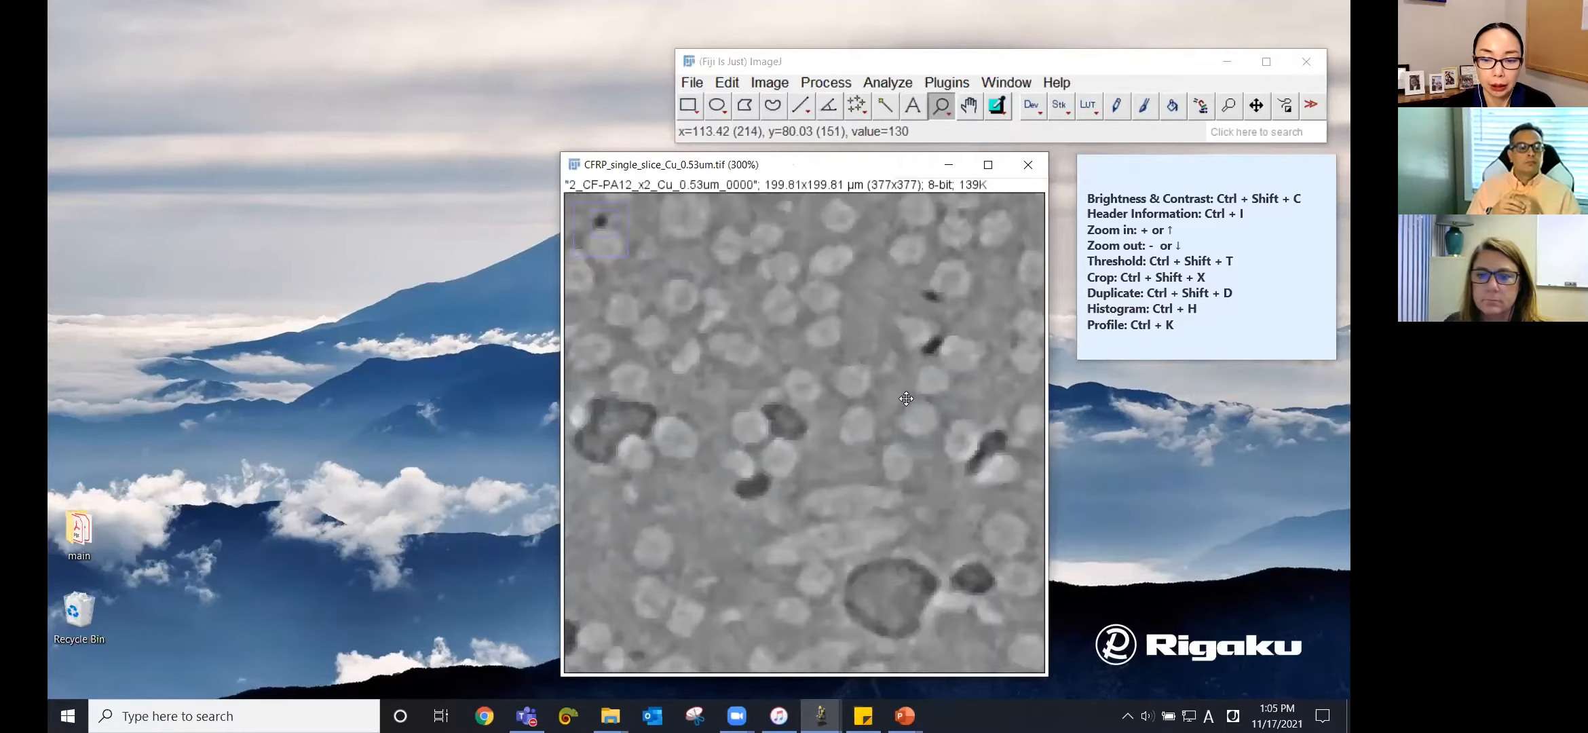
right_click(907, 398)
right_click(907, 398)
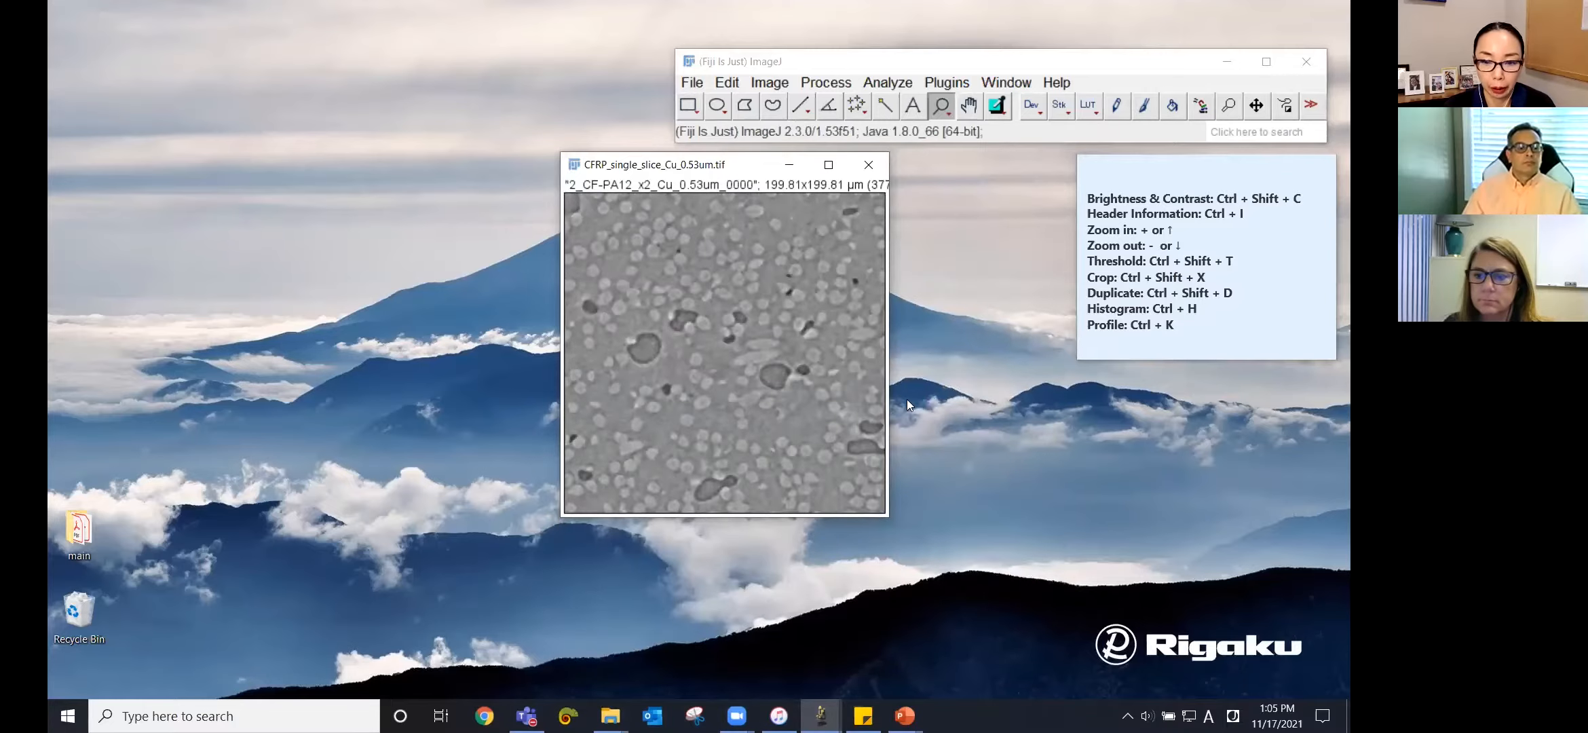
Magnify the slice to 400% and pan around it with the Scrolling tool to inspect the fibers and dark voids
left_click(774, 372)
left_click(794, 375)
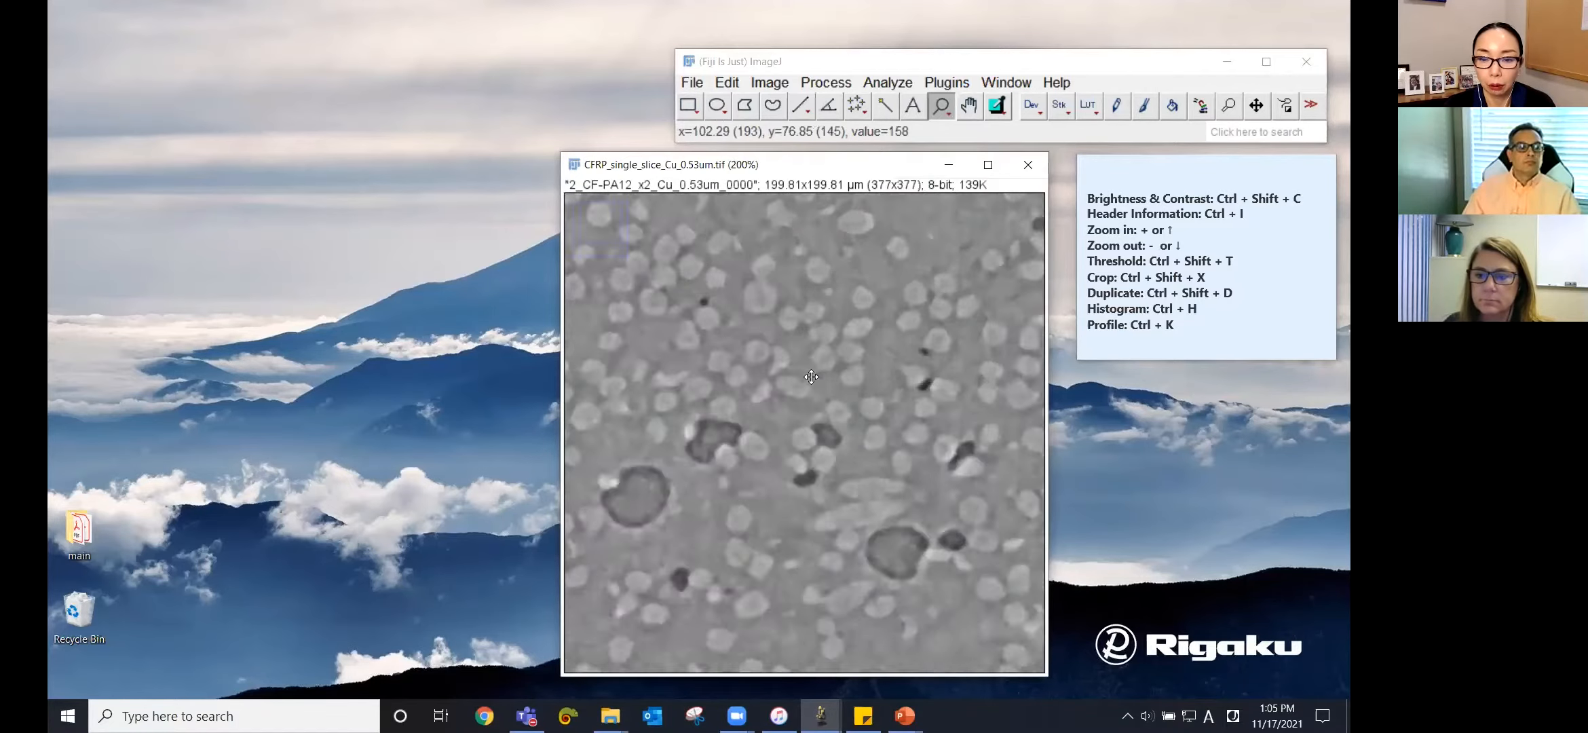
left_click(808, 376)
left_click(811, 377)
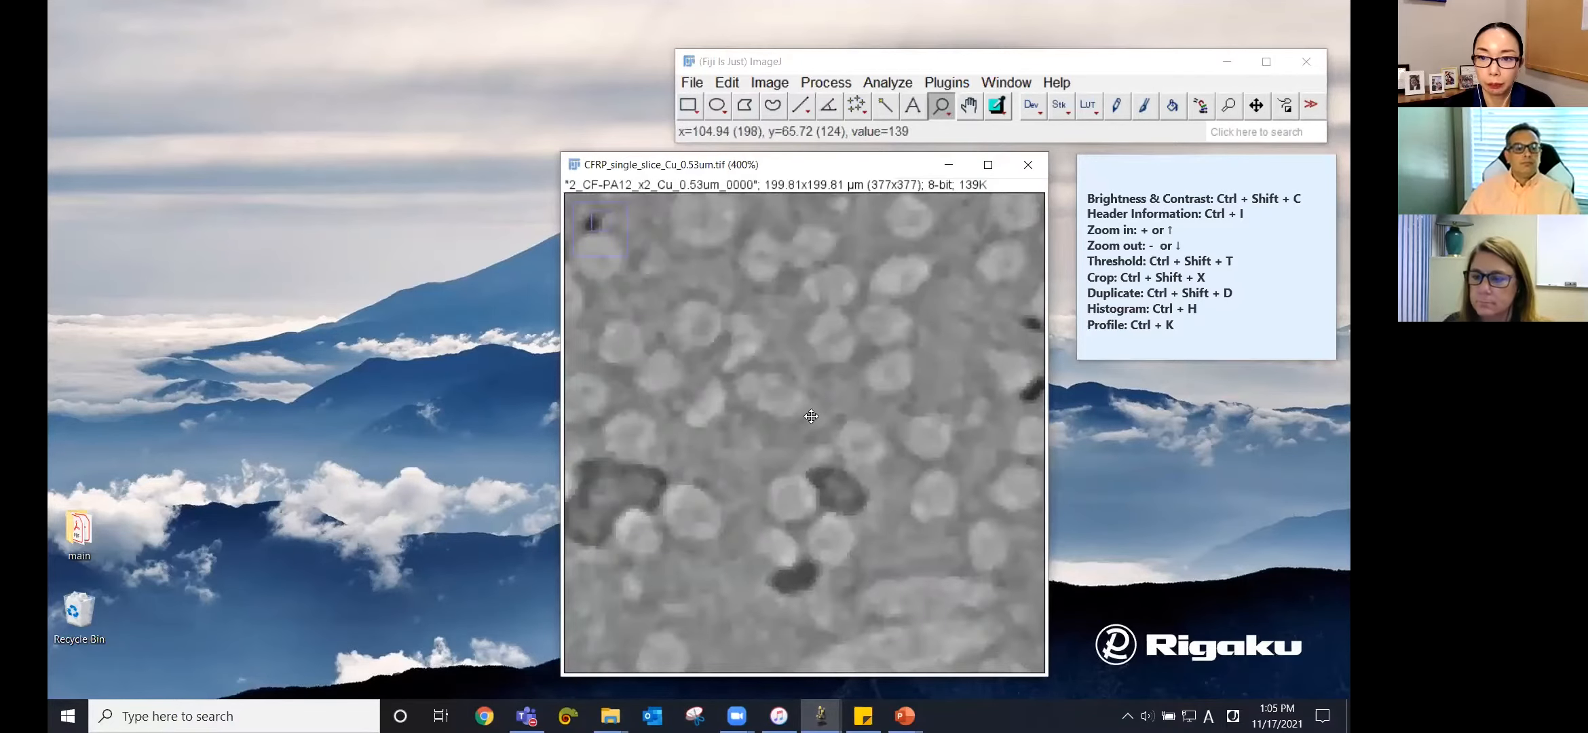
left_click(969, 105)
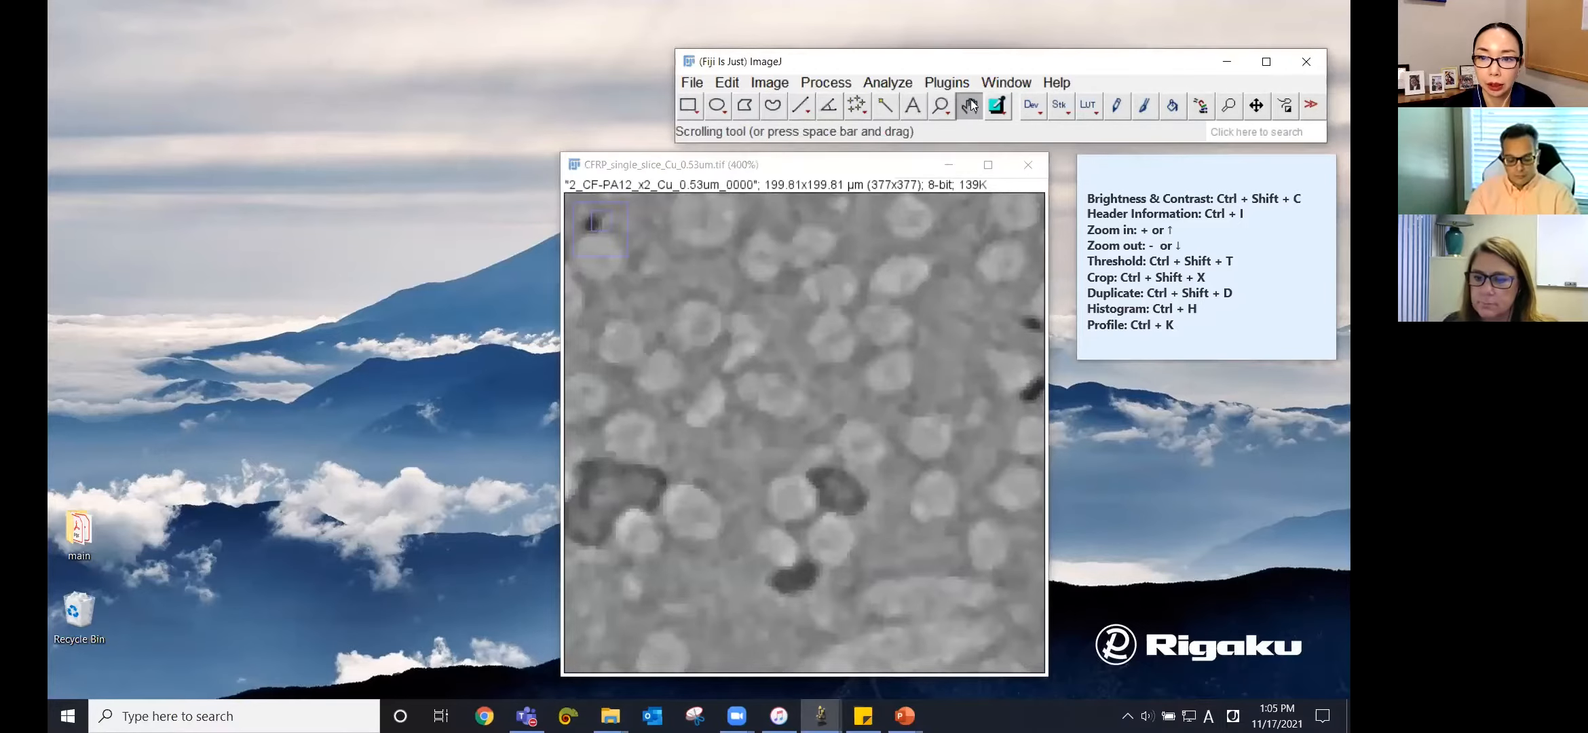
left_click_drag(858, 453, 576, 475)
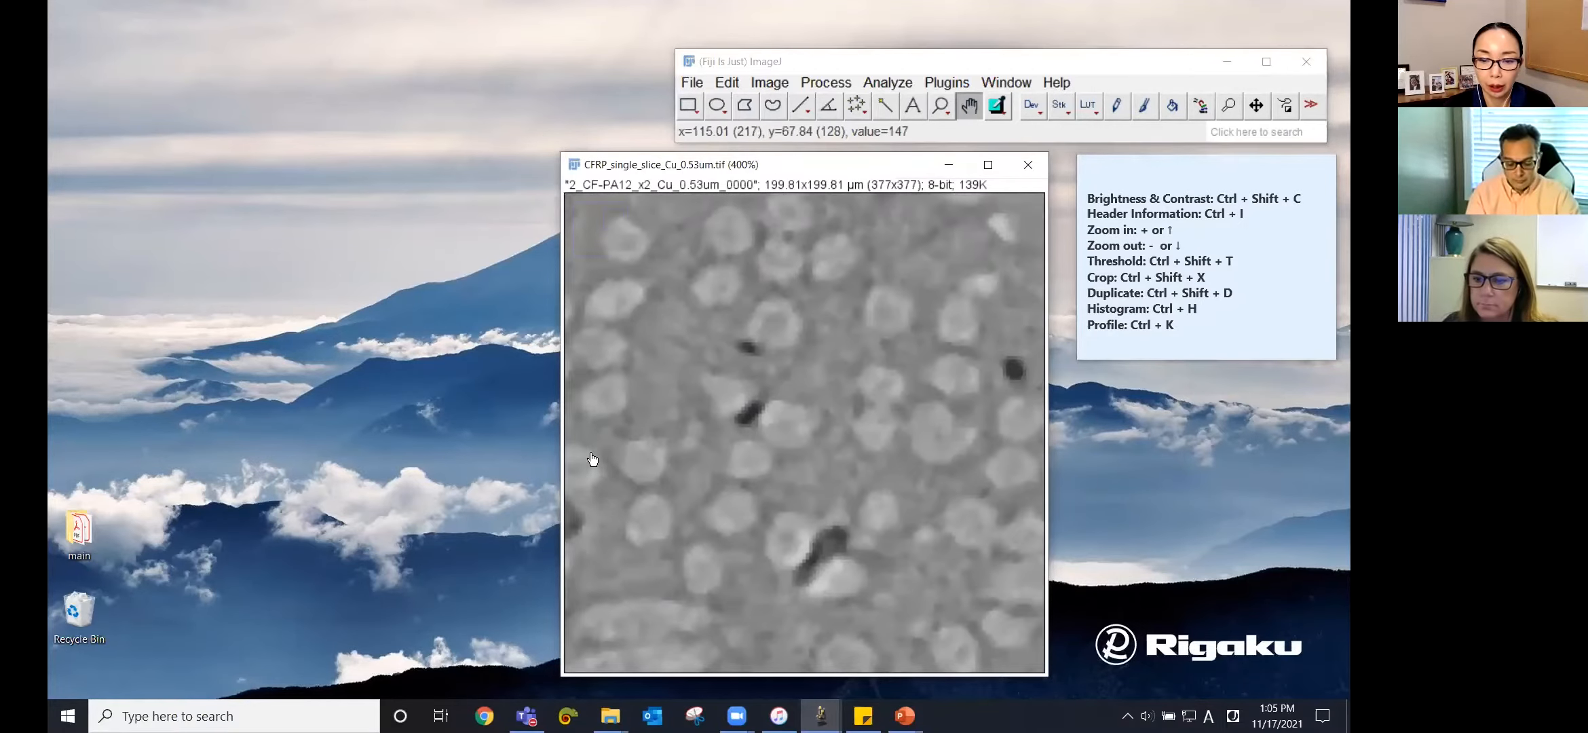
left_click_drag(890, 494, 911, 583)
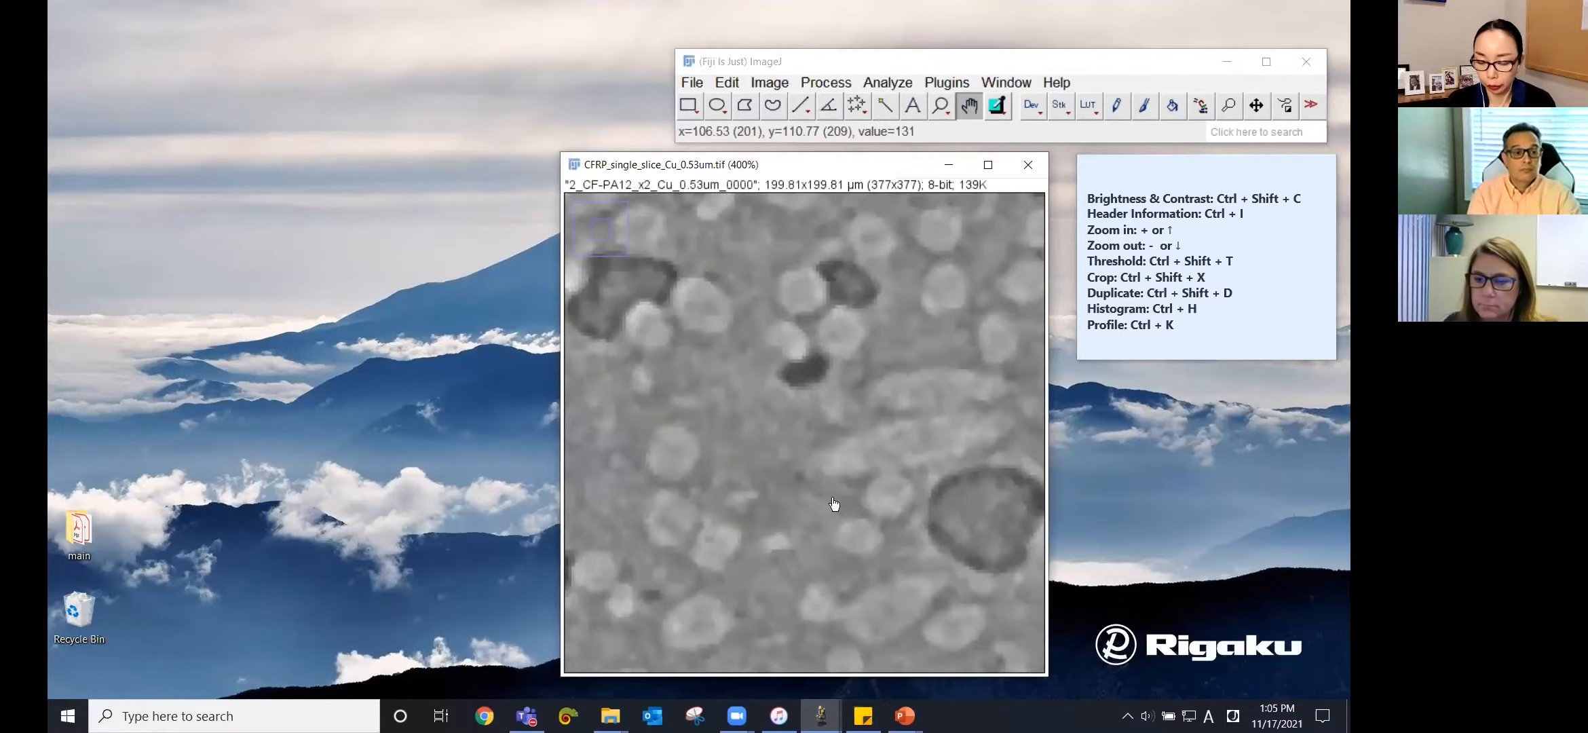
Magnify the slice to 600% for pixel detail and return it to the original full view
key("Up")
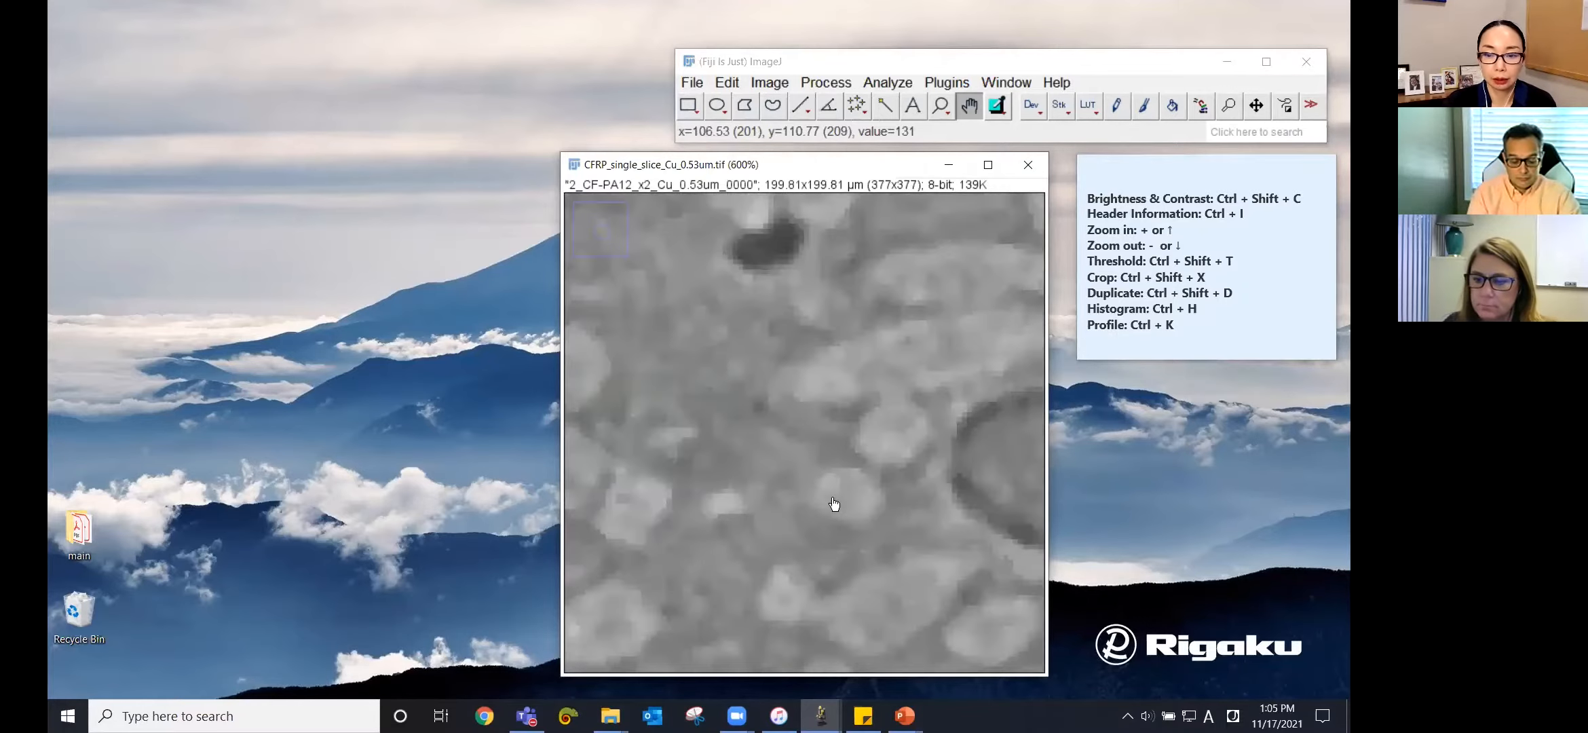
key("Down")
key("Down")
key("Down")
key("Down")
key("Down")
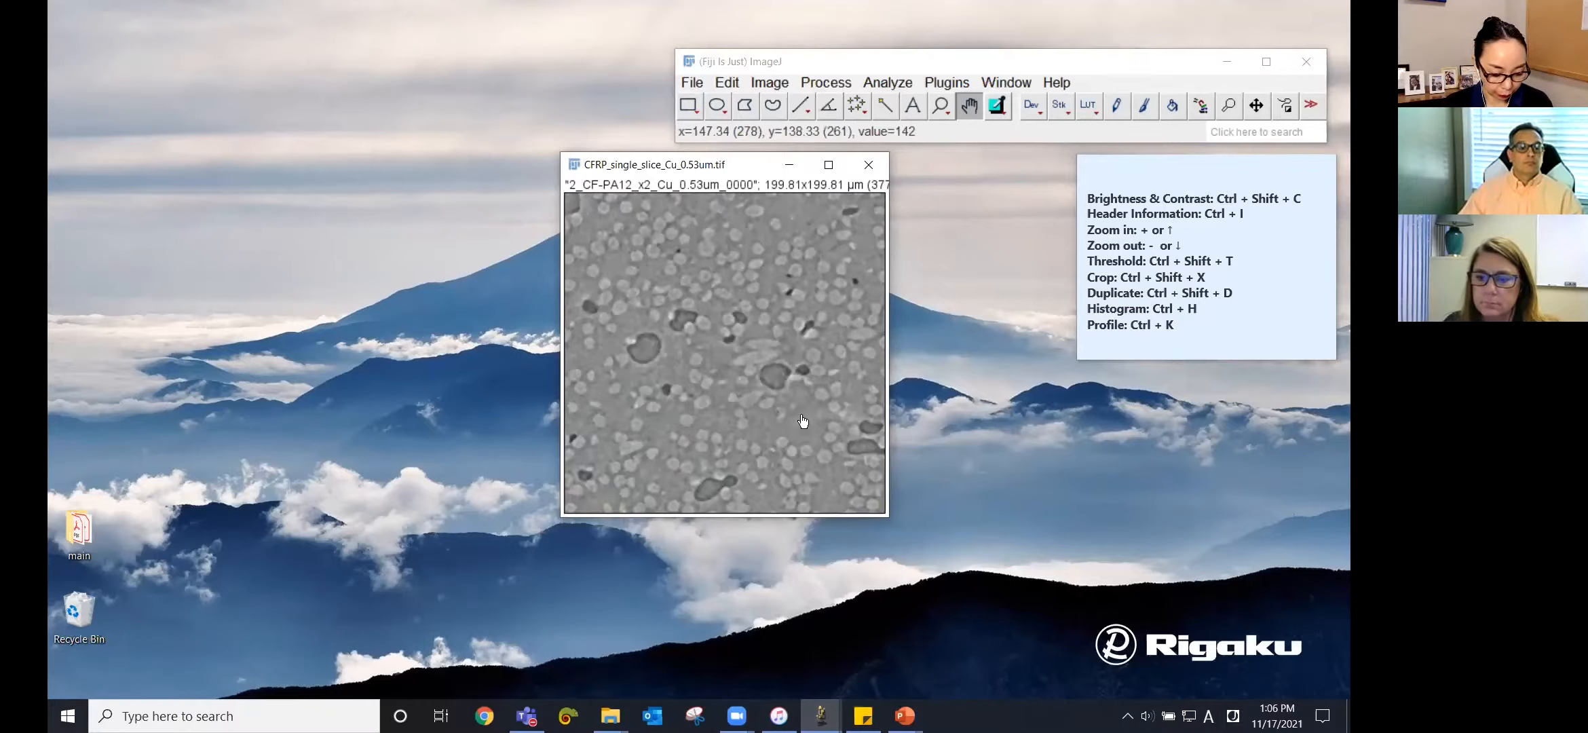
Open the Brightness/Contrast adjustment for the slice and place it beside the image
key("ctrl+shift+c")
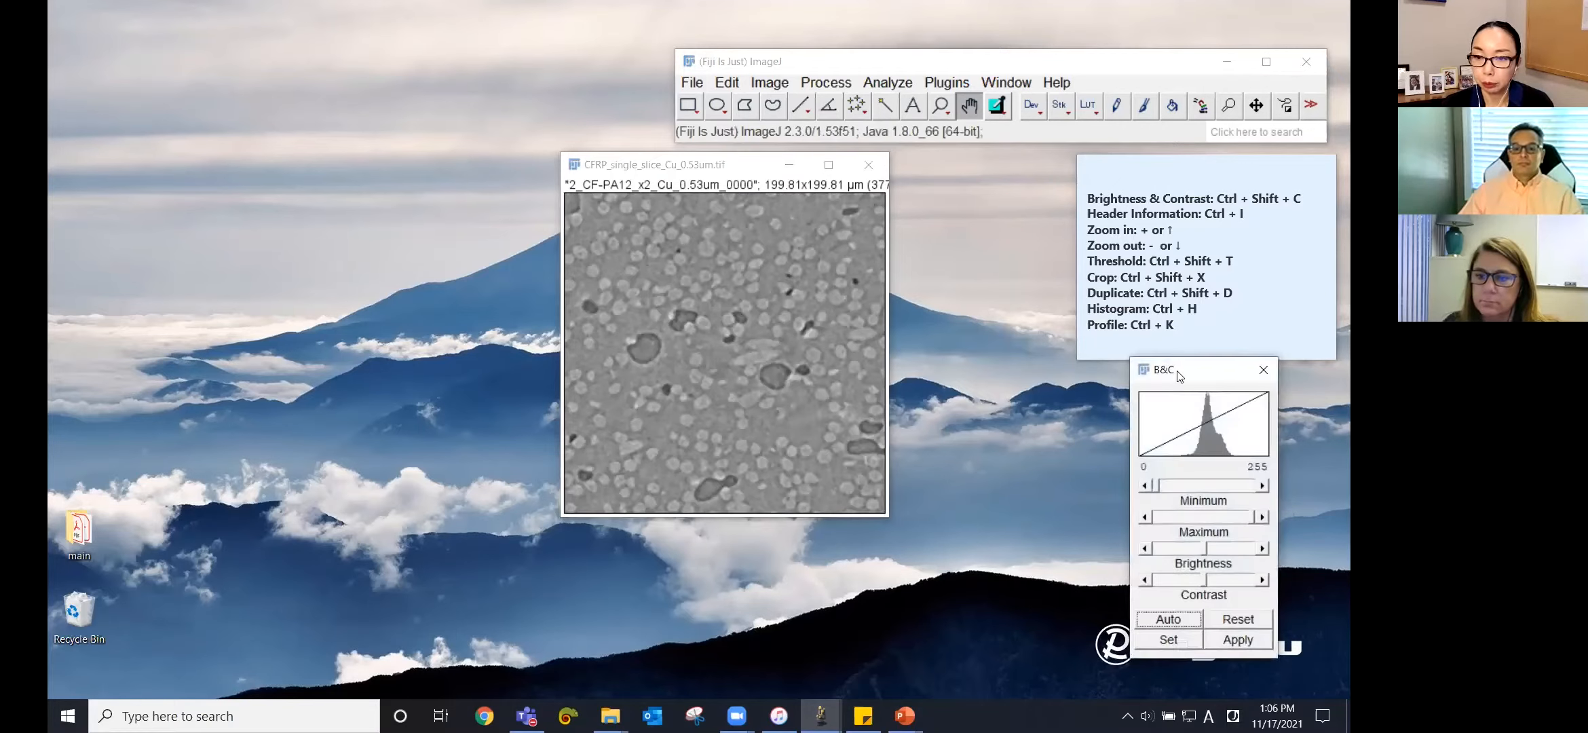
left_click_drag(1179, 375, 961, 175)
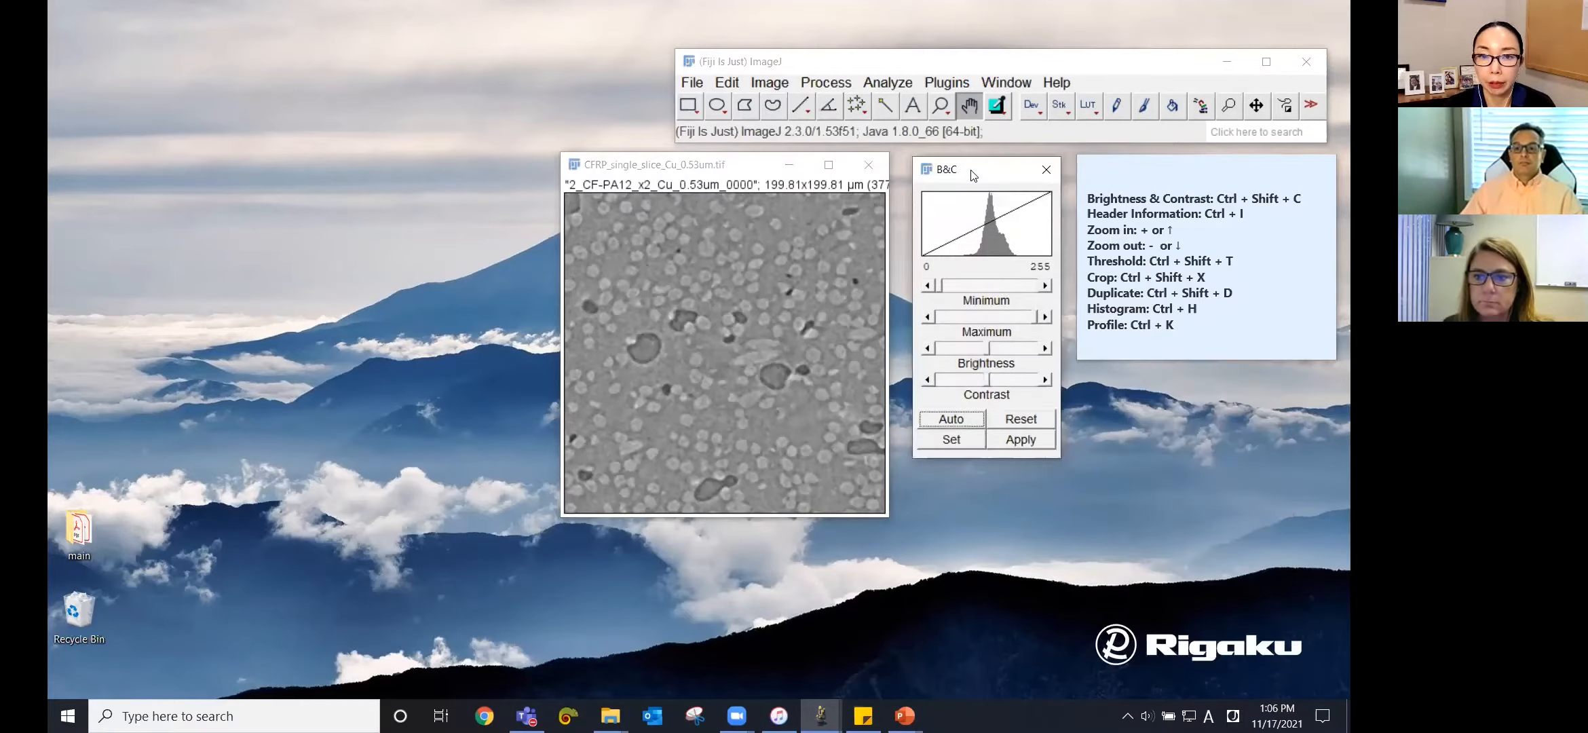
left_click(772, 85)
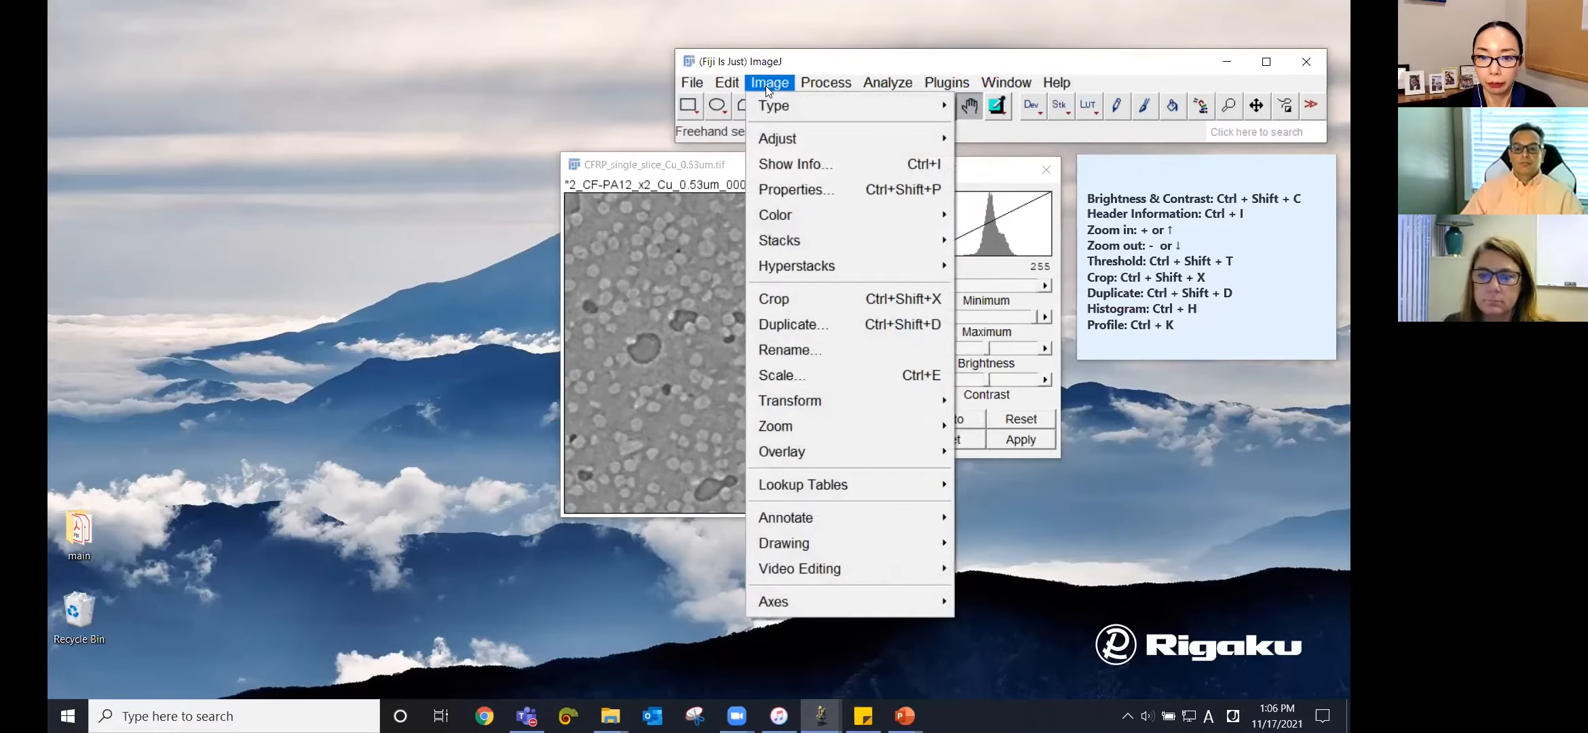
mouse_move(779, 142)
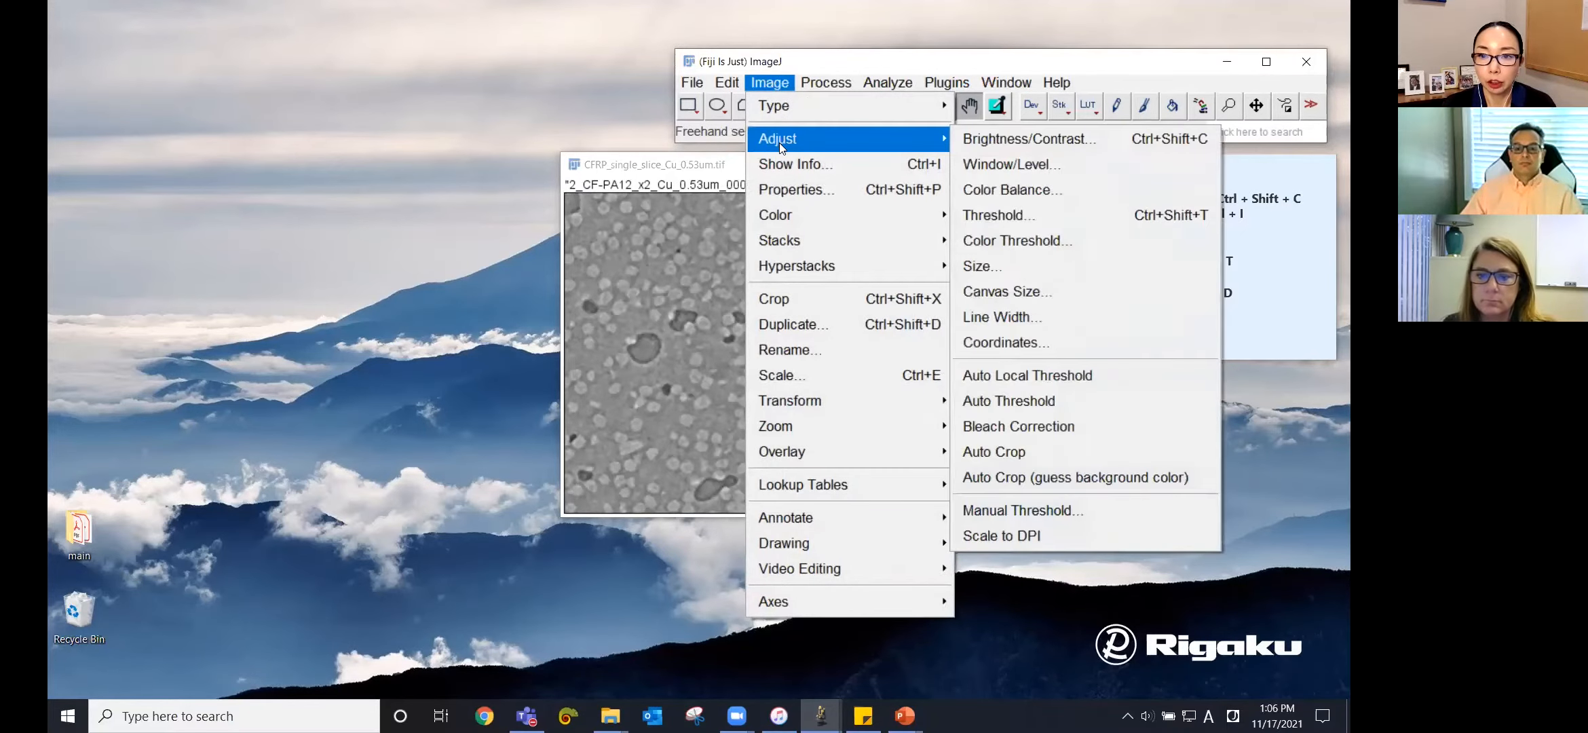
left_click(1049, 141)
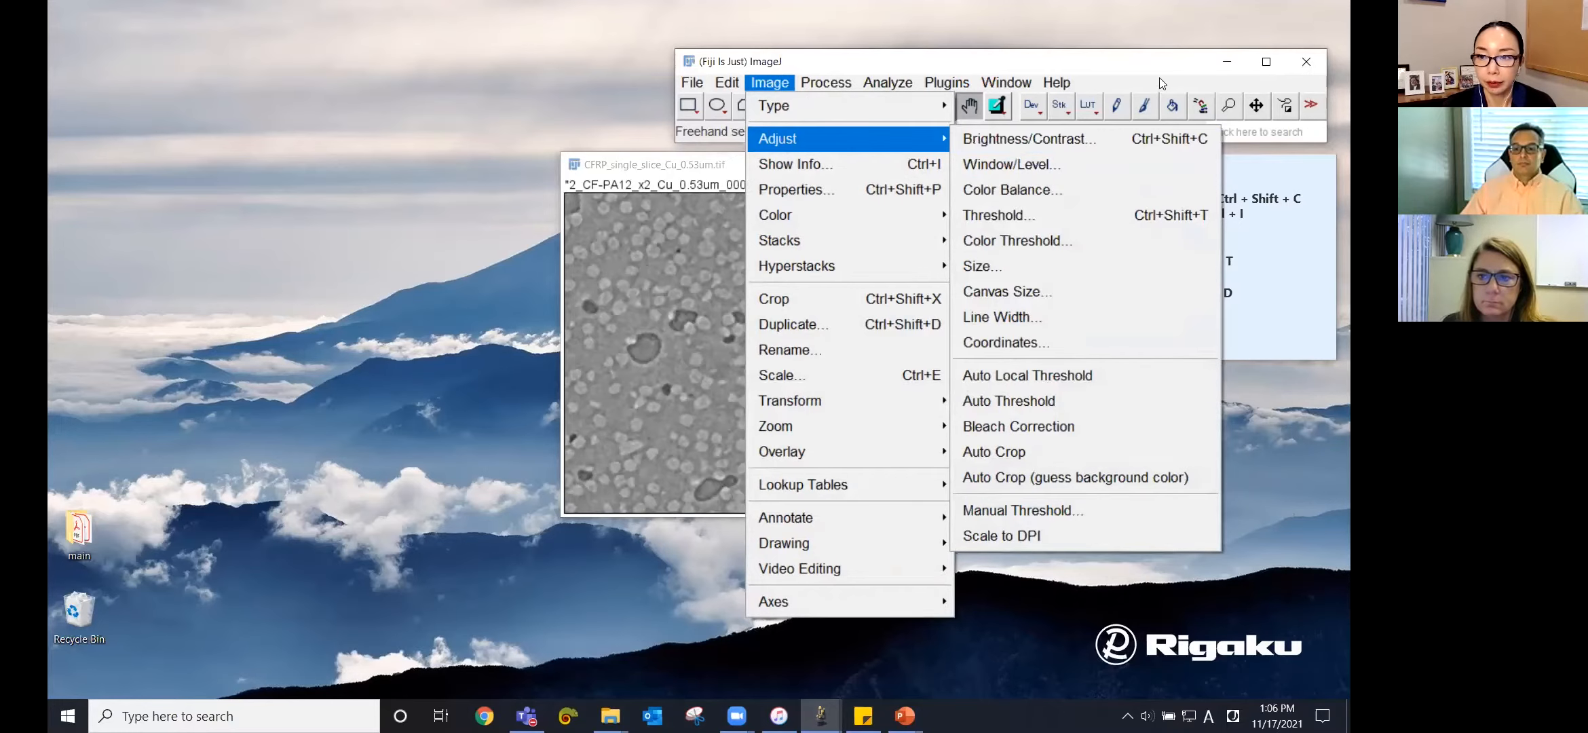
left_click(960, 171)
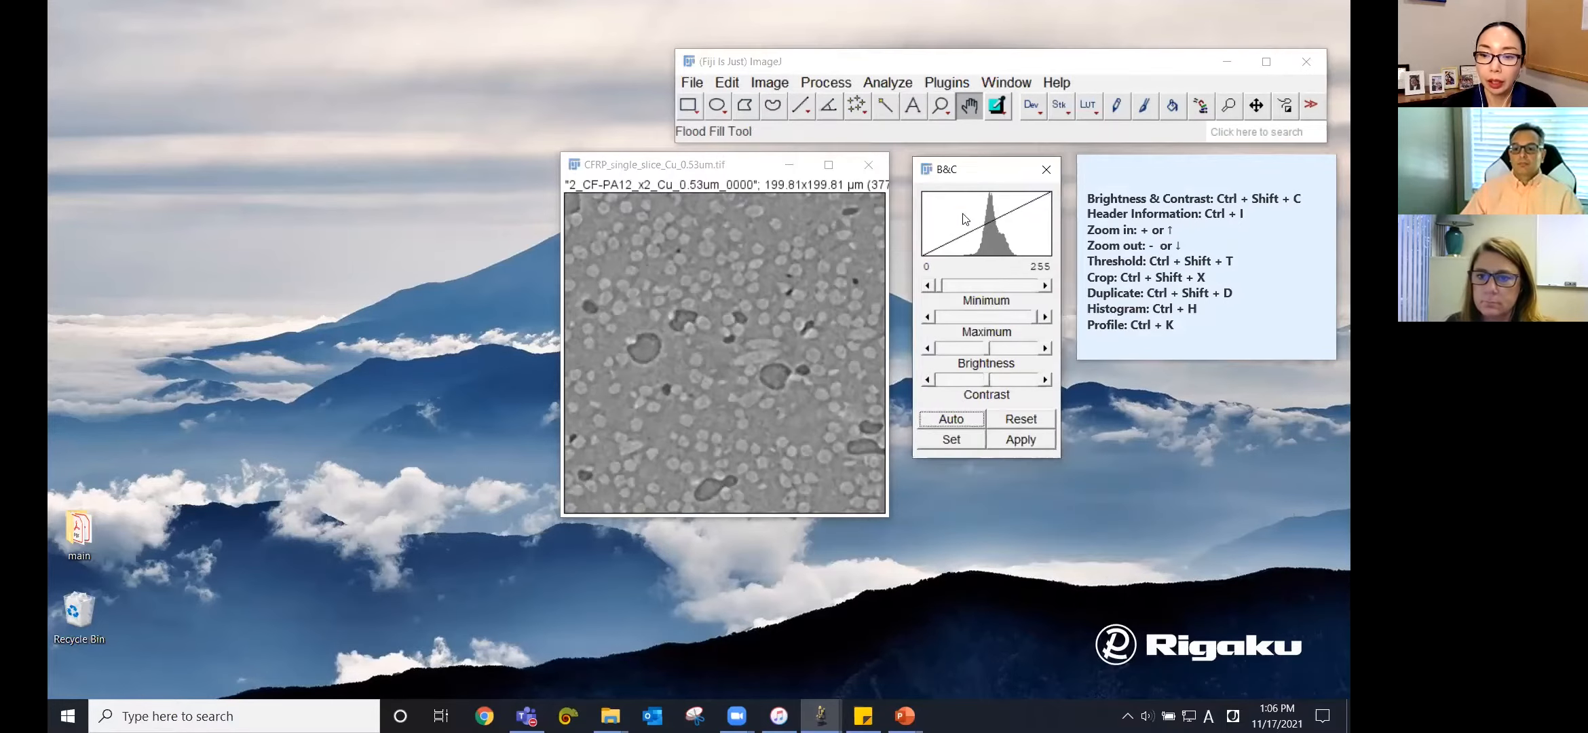
Adjust the slice's contrast and auto-set its display range to 84–190
left_click(953, 420)
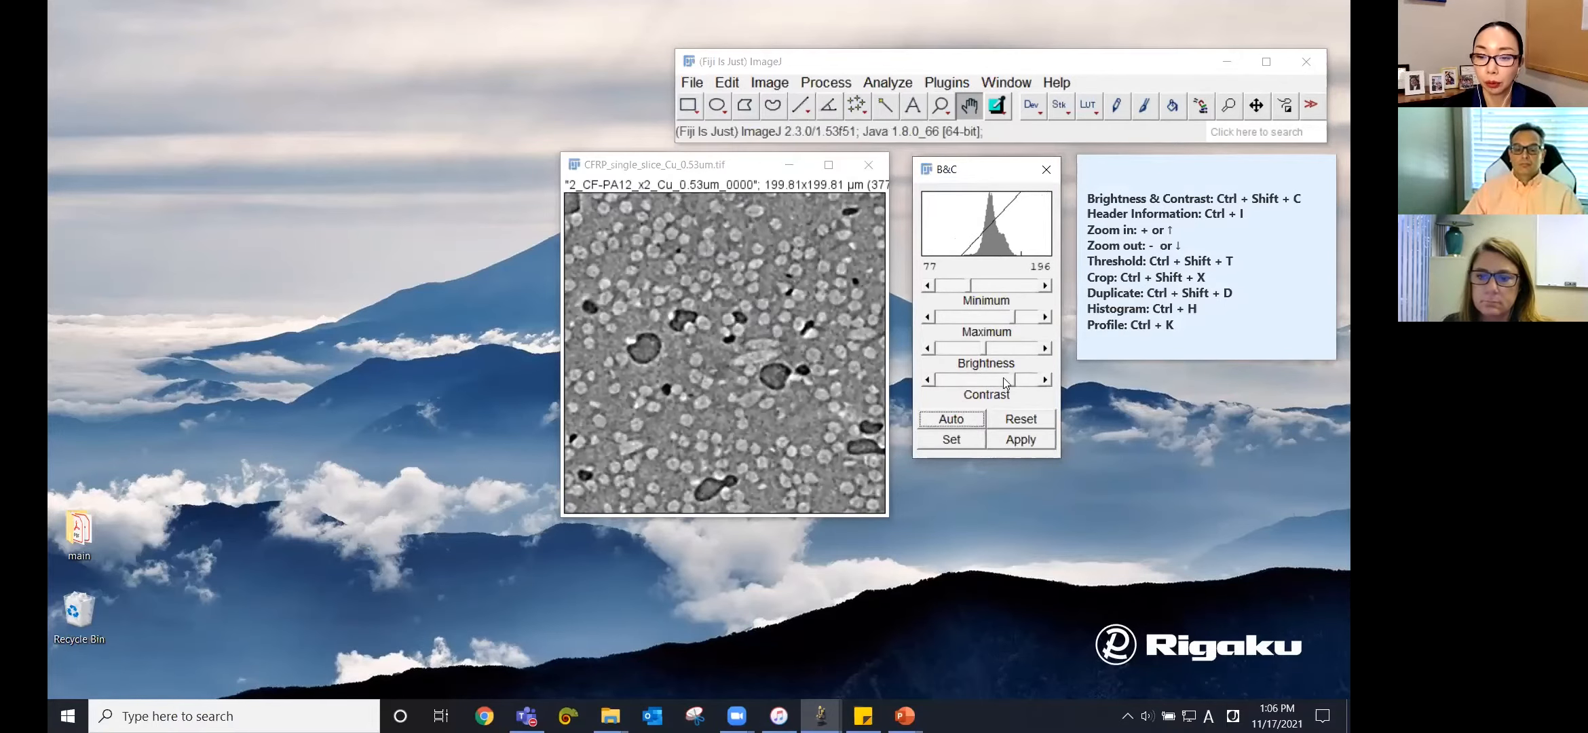
left_click_drag(1011, 379, 1023, 321)
left_click(950, 420)
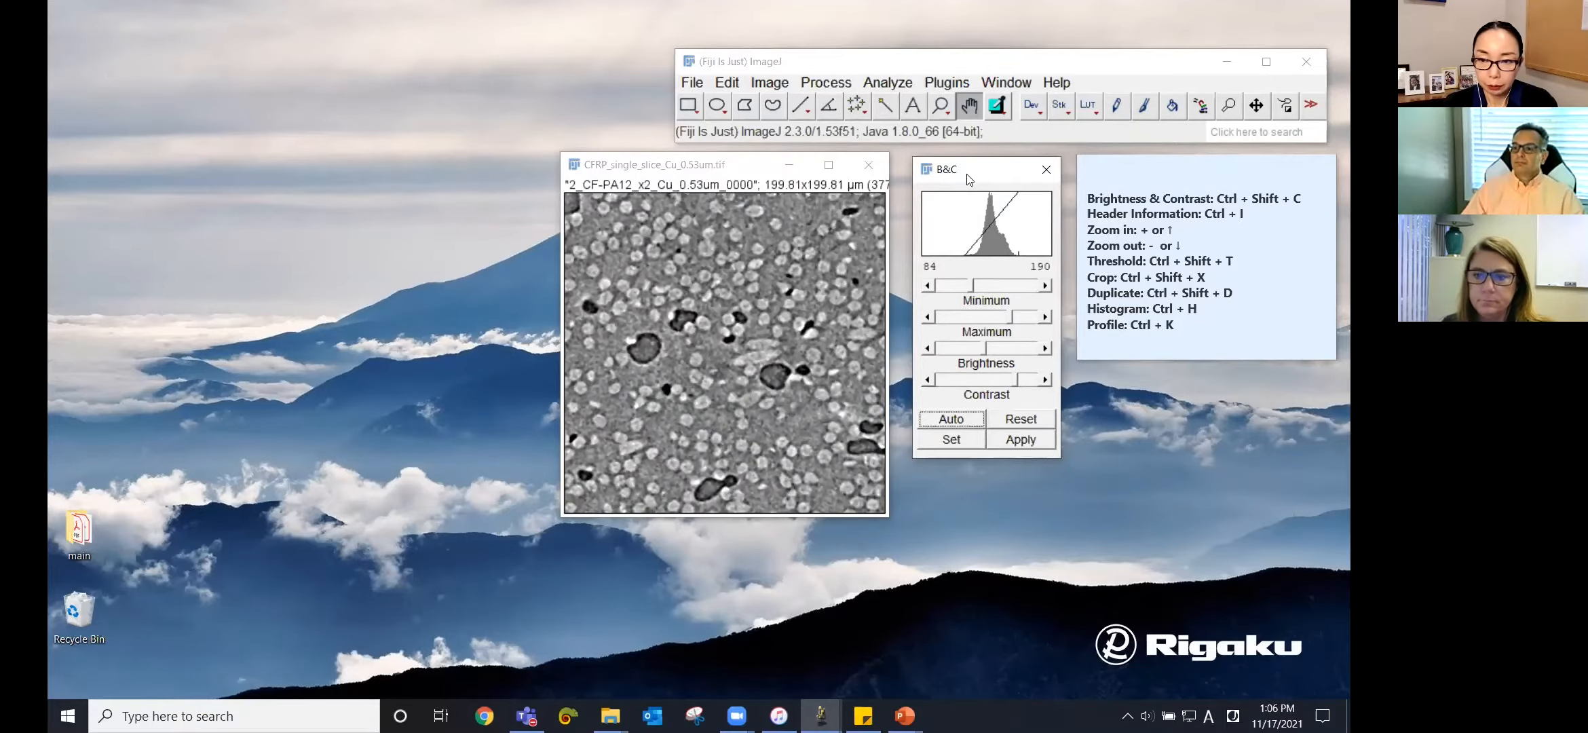
left_click_drag(977, 173, 977, 175)
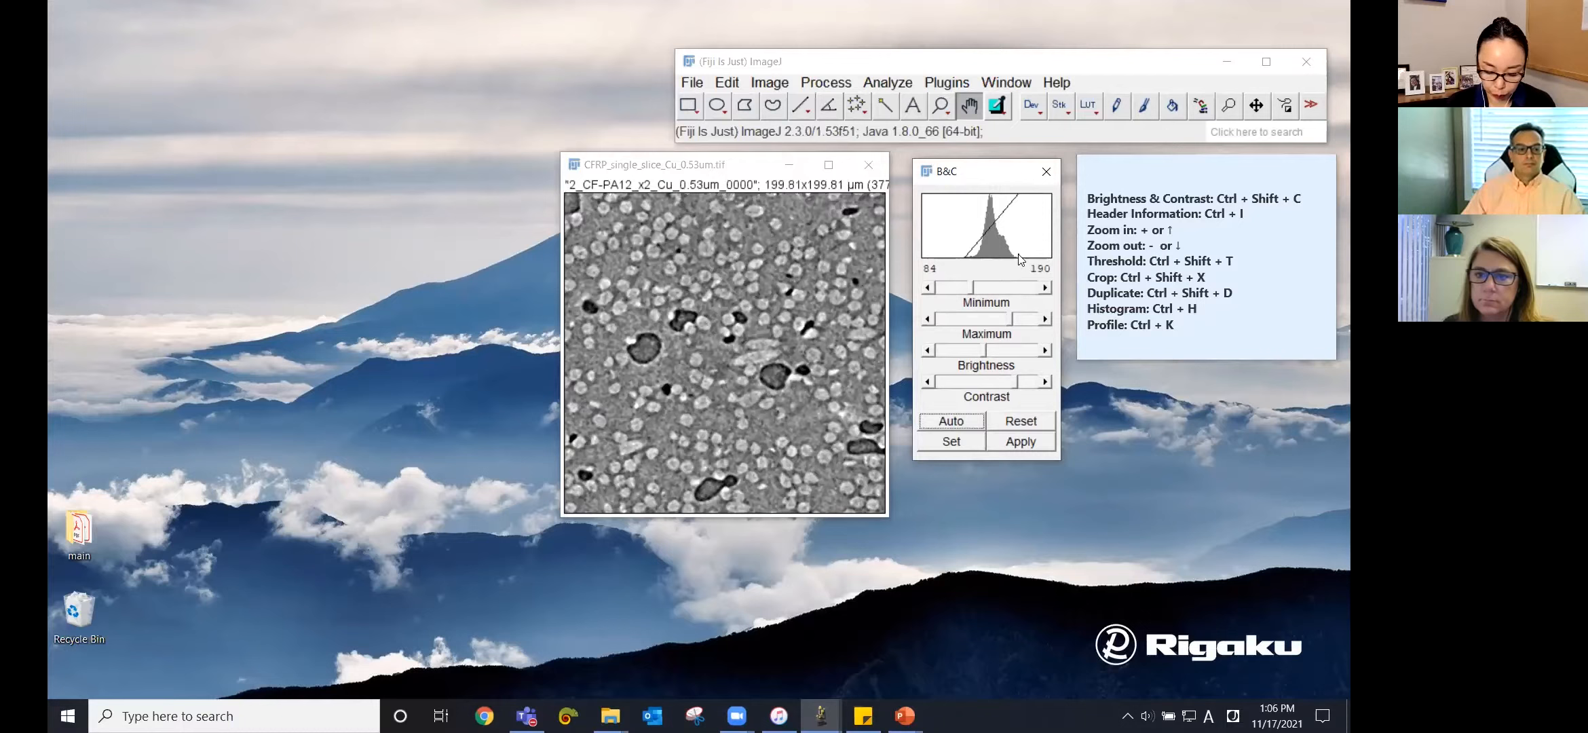
Generate the slice's gray-value histogram, place it beside the image and overlay the logarithmic plot
key("ctrl+h")
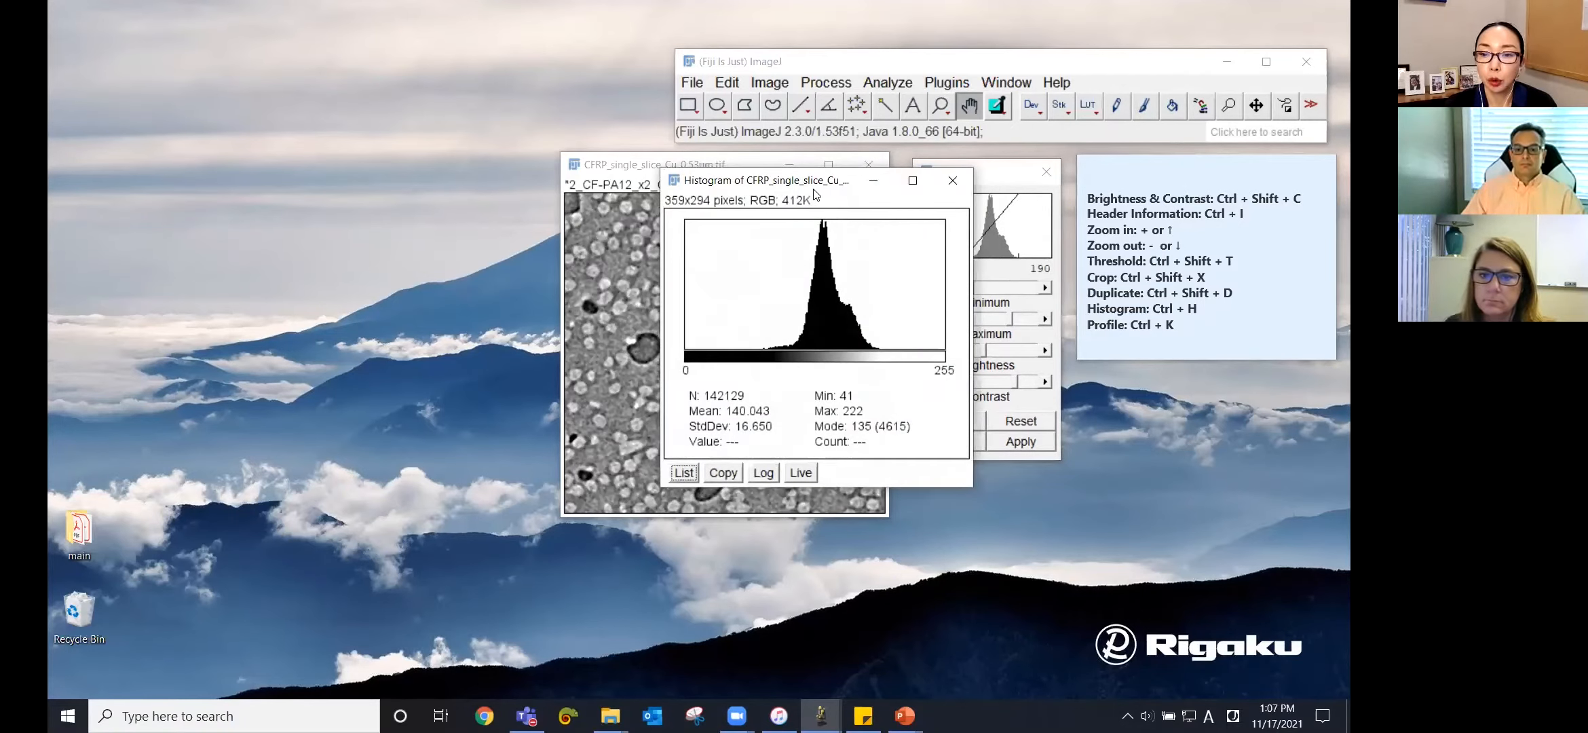
left_click_drag(816, 195, 1044, 331)
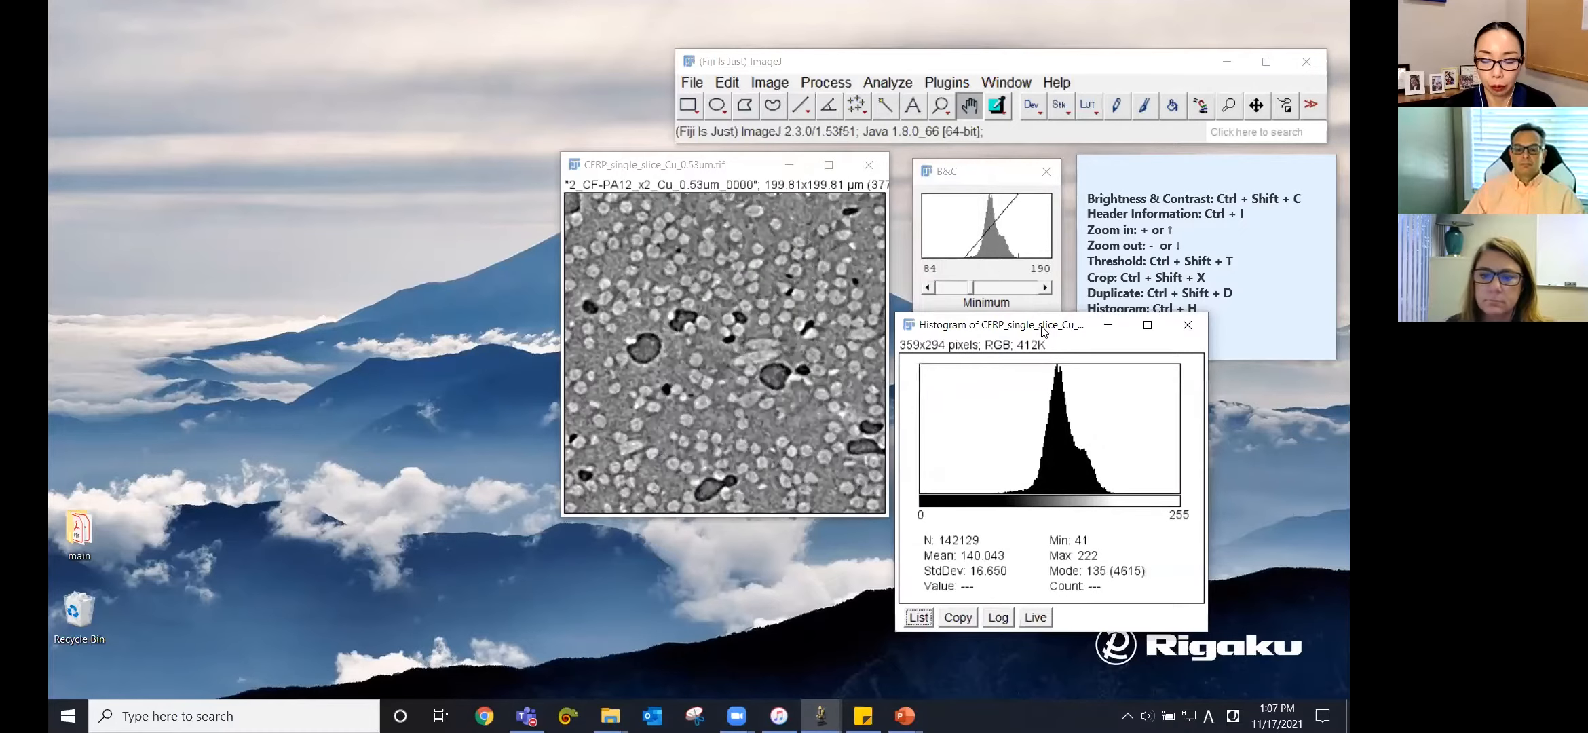
left_click(999, 618)
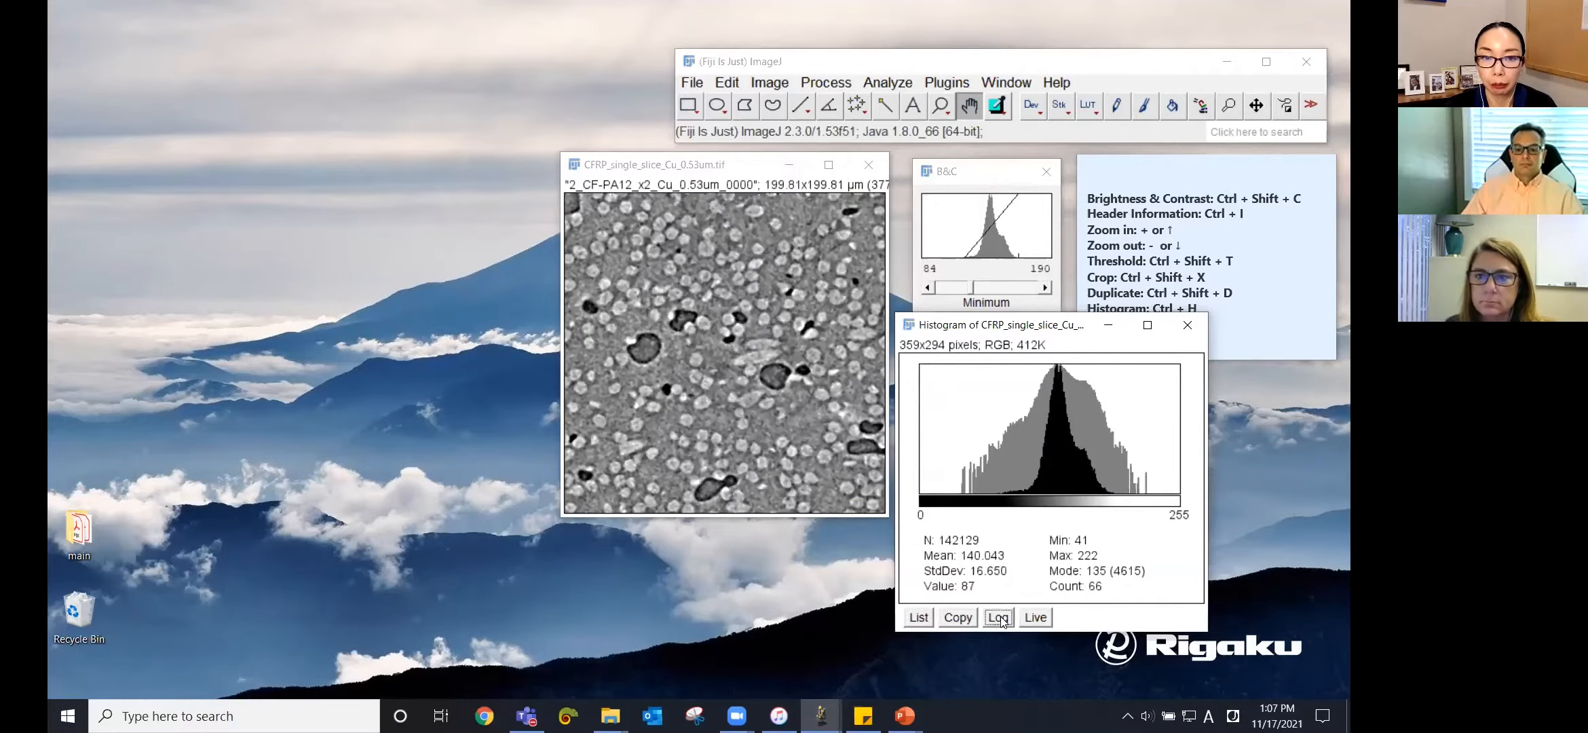
Copy the histogram data to the clipboard and review its list of values and counts
left_click(955, 619)
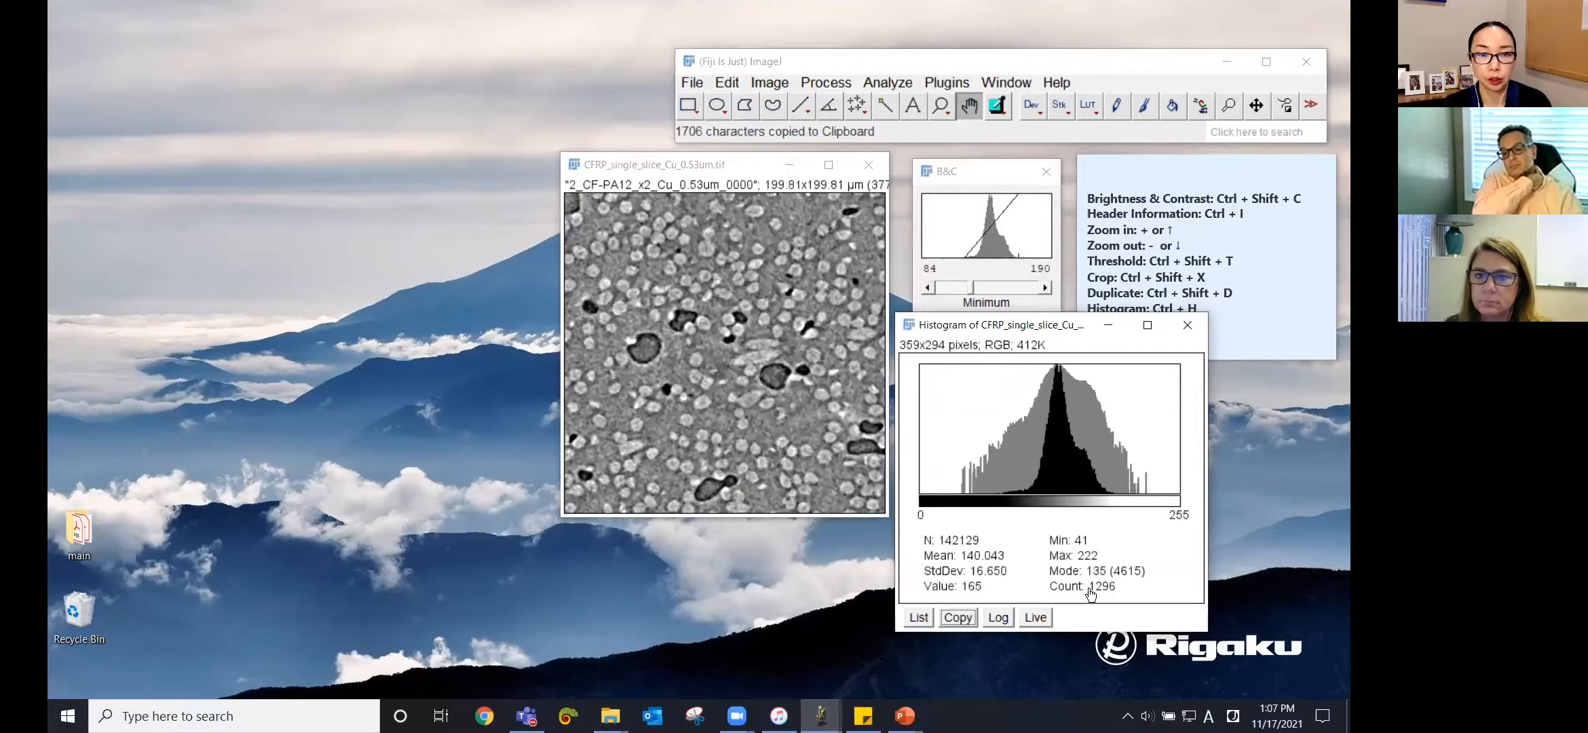
left_click(918, 618)
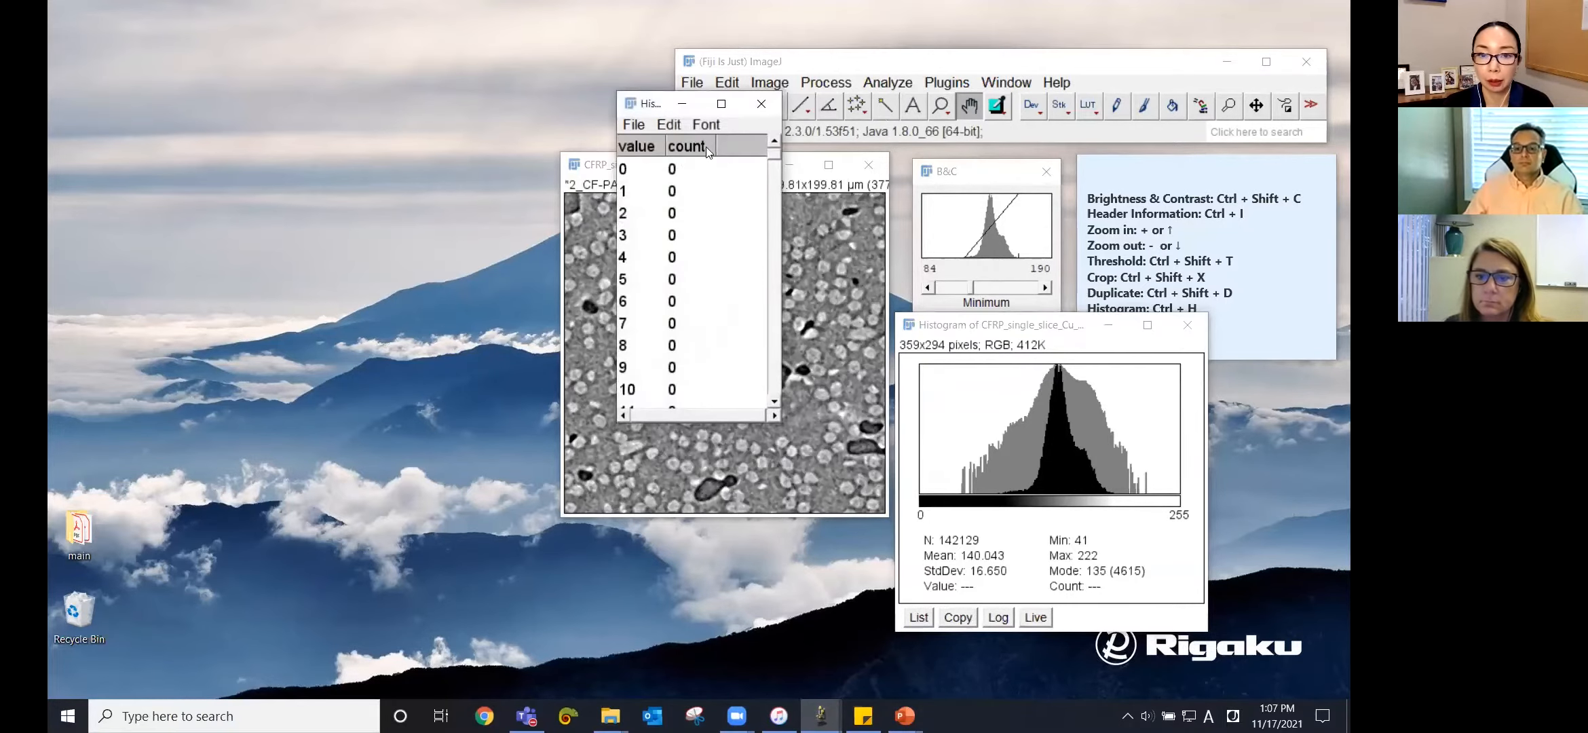
mouse_move(775, 154)
left_mouse_down()
mouse_move(779, 402)
mouse_move(775, 146)
left_mouse_up()
left_click(767, 106)
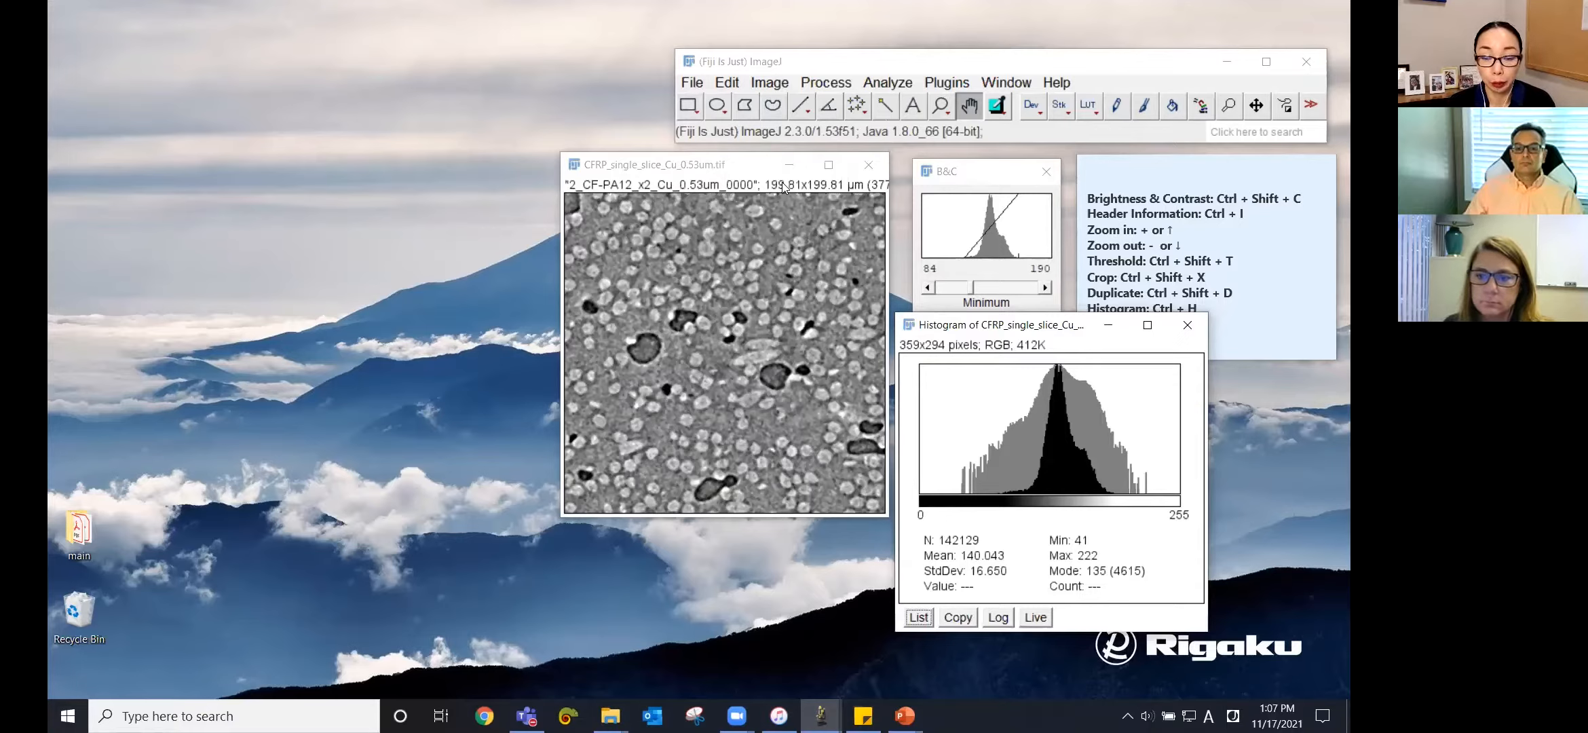
Open the scale bar settings for the slice, place them beside the image and set the bar width to 50 µm
left_click(731, 174)
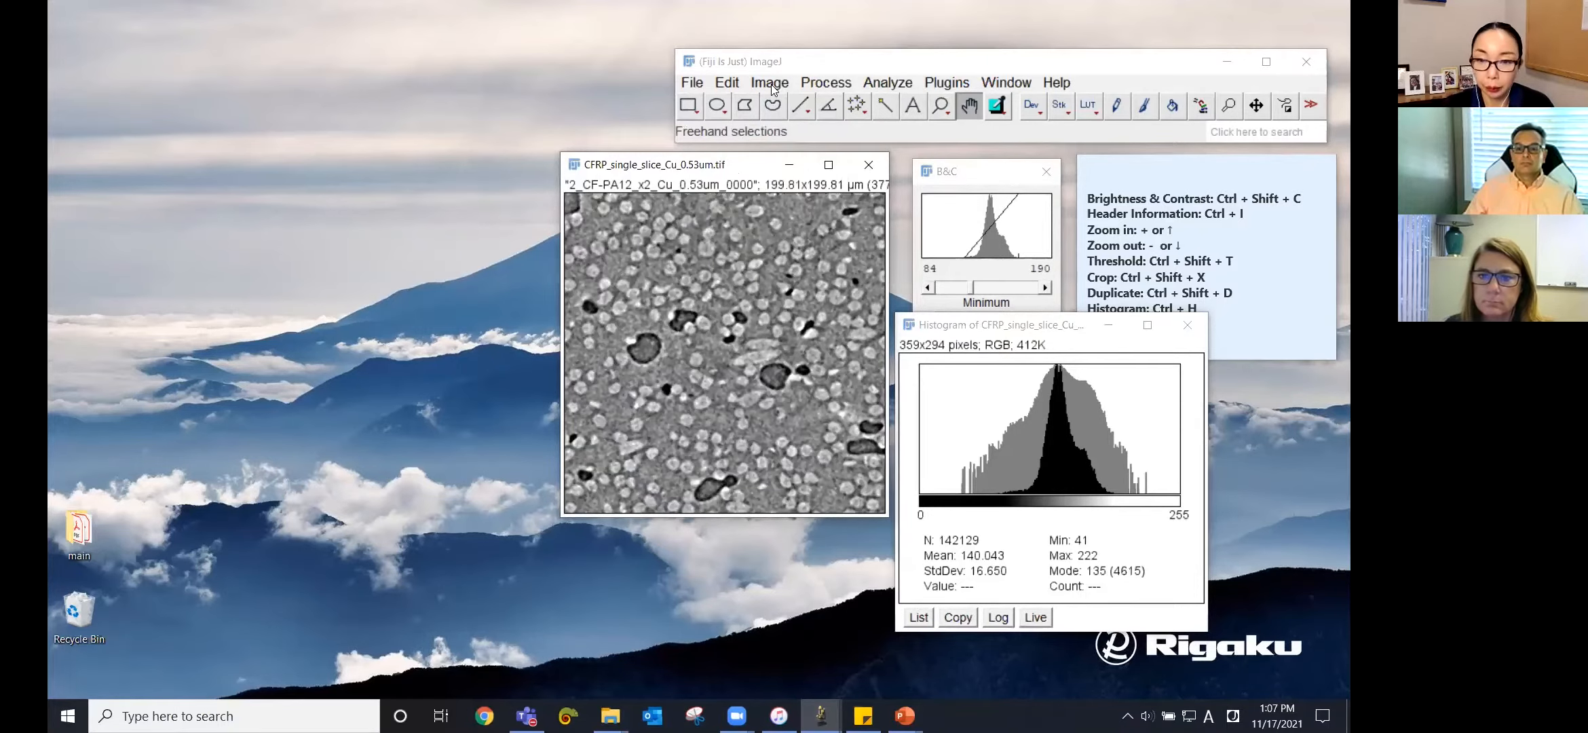
left_click(887, 83)
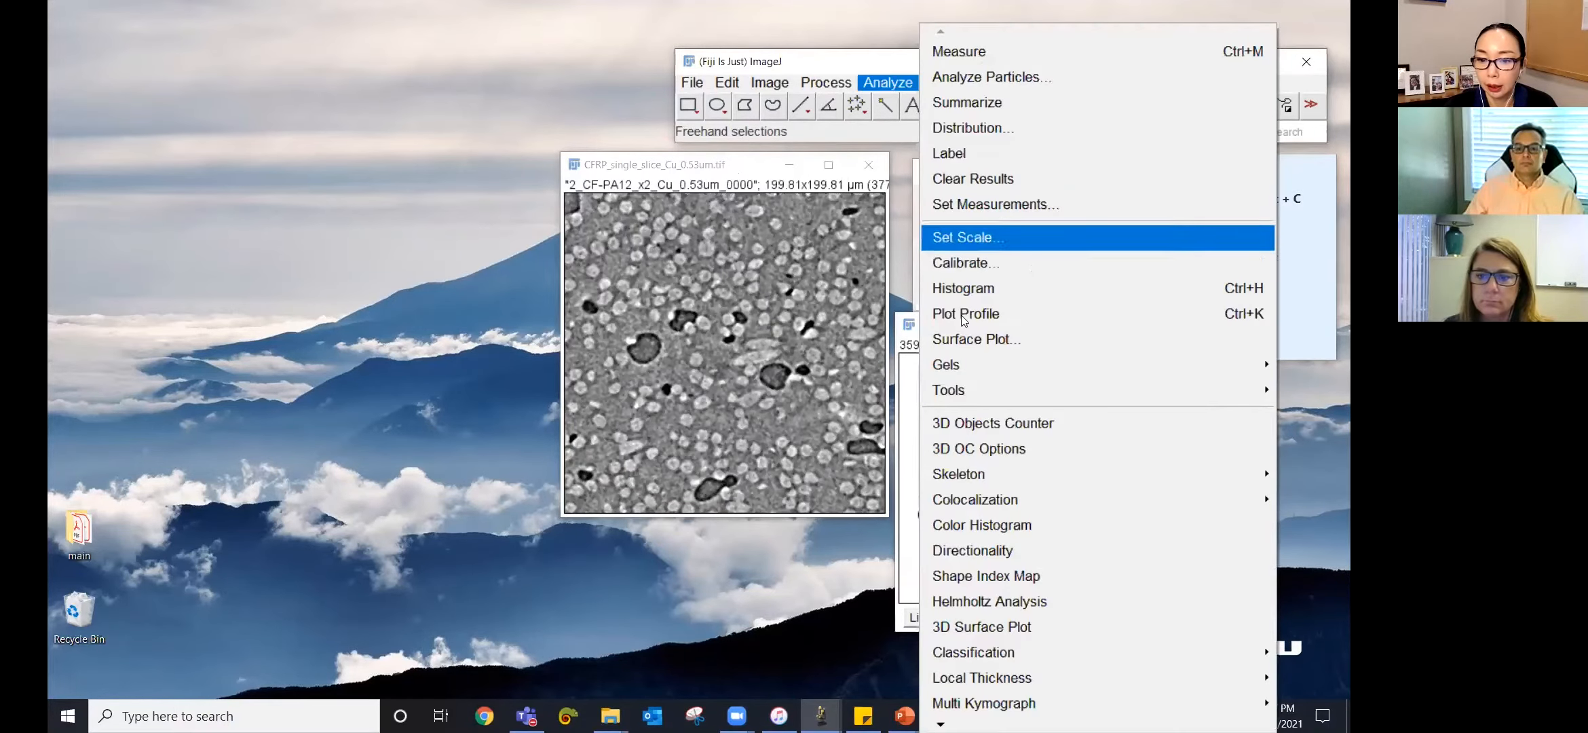
mouse_move(965, 393)
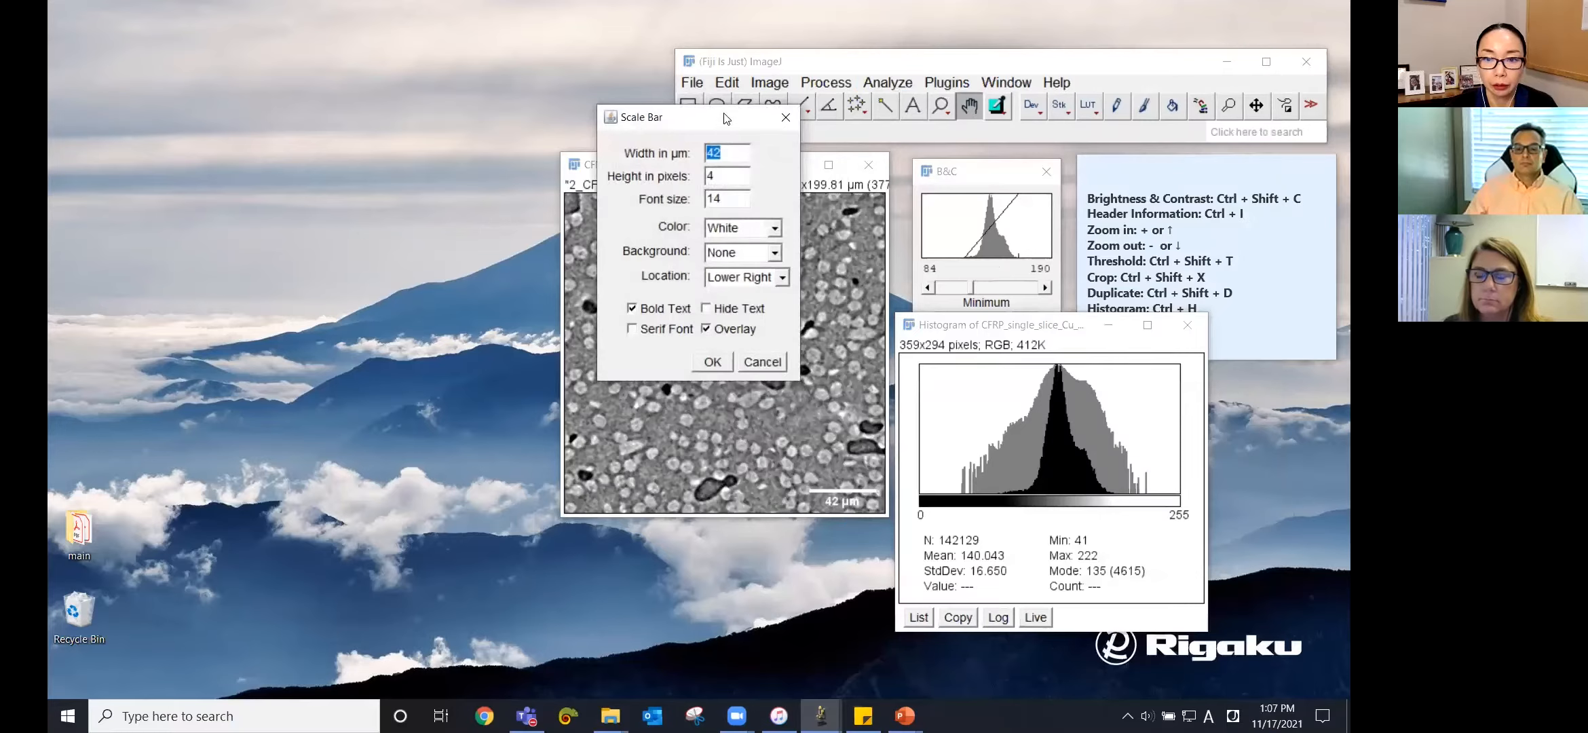
left_click_drag(730, 119, 1024, 193)
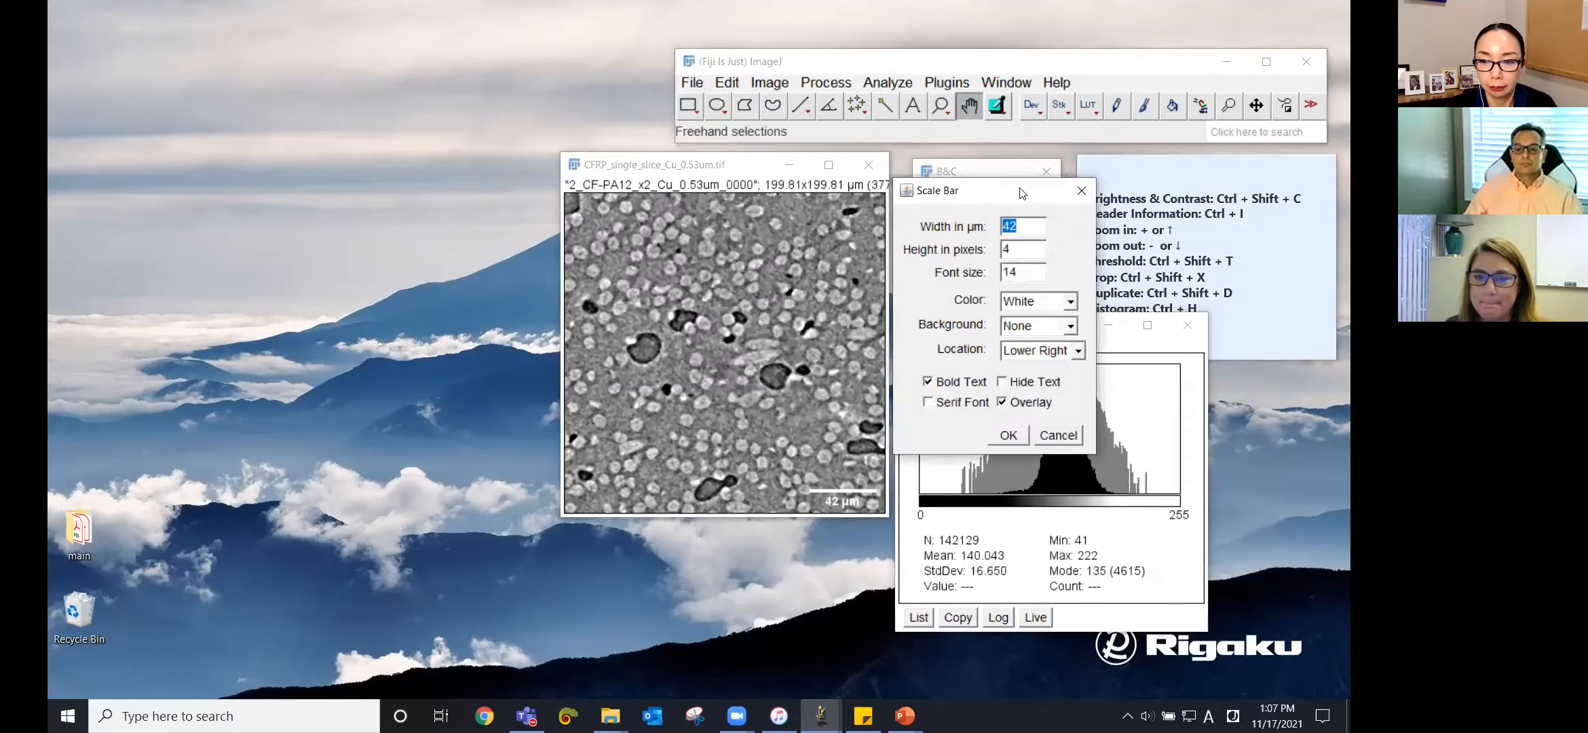
left_click(1029, 224)
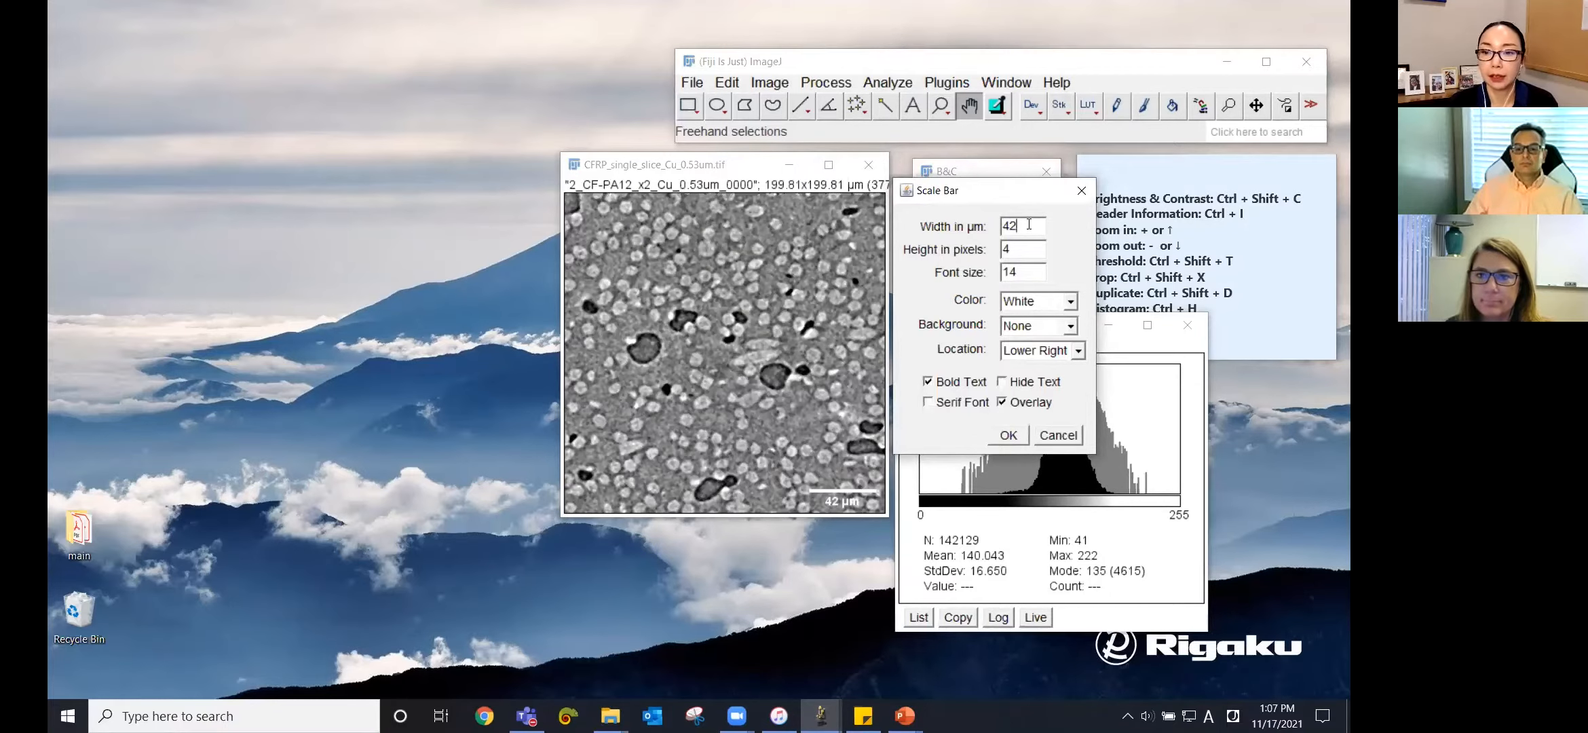
left_click_drag(1028, 224, 977, 229)
type("20")
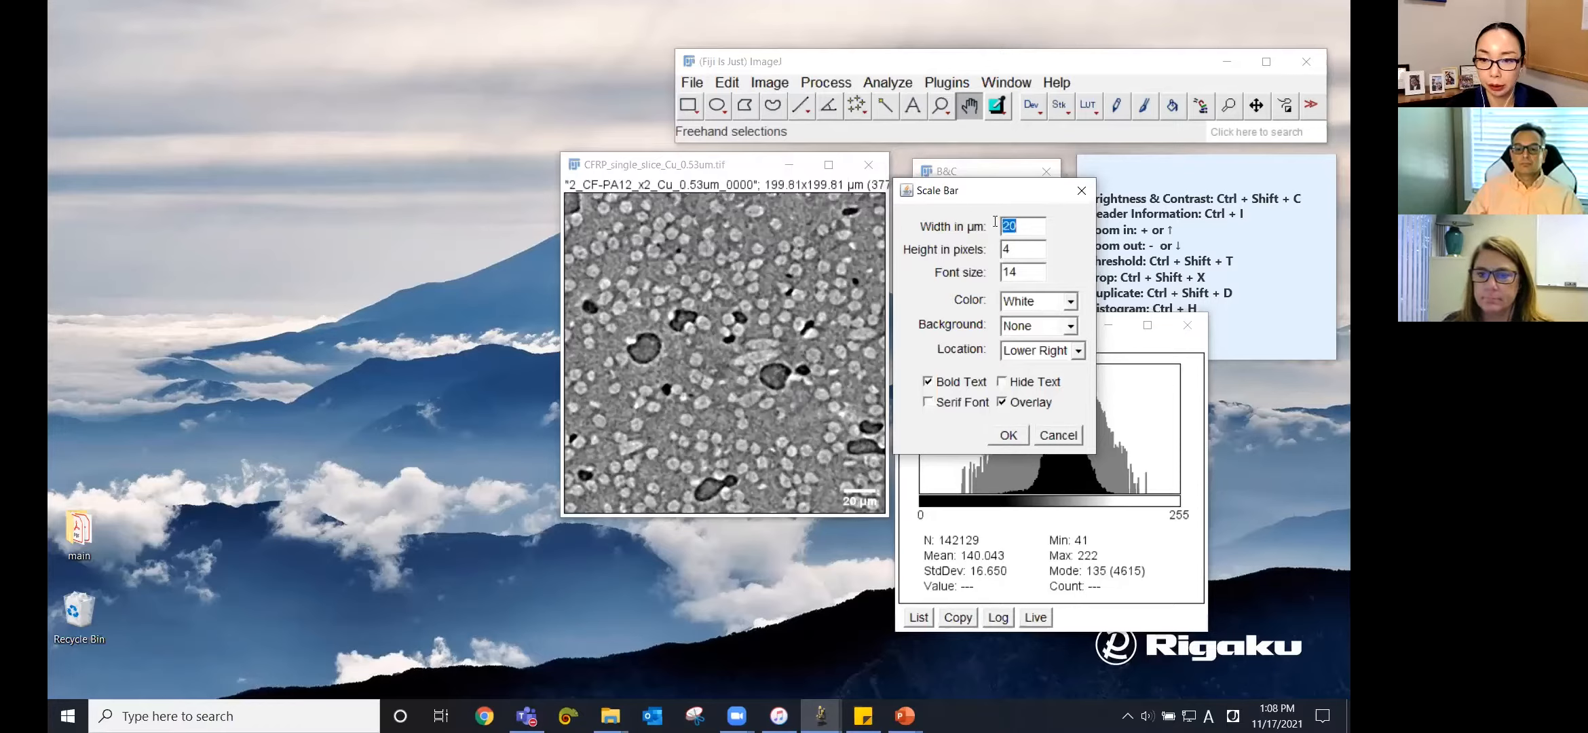
key("BackSpace")
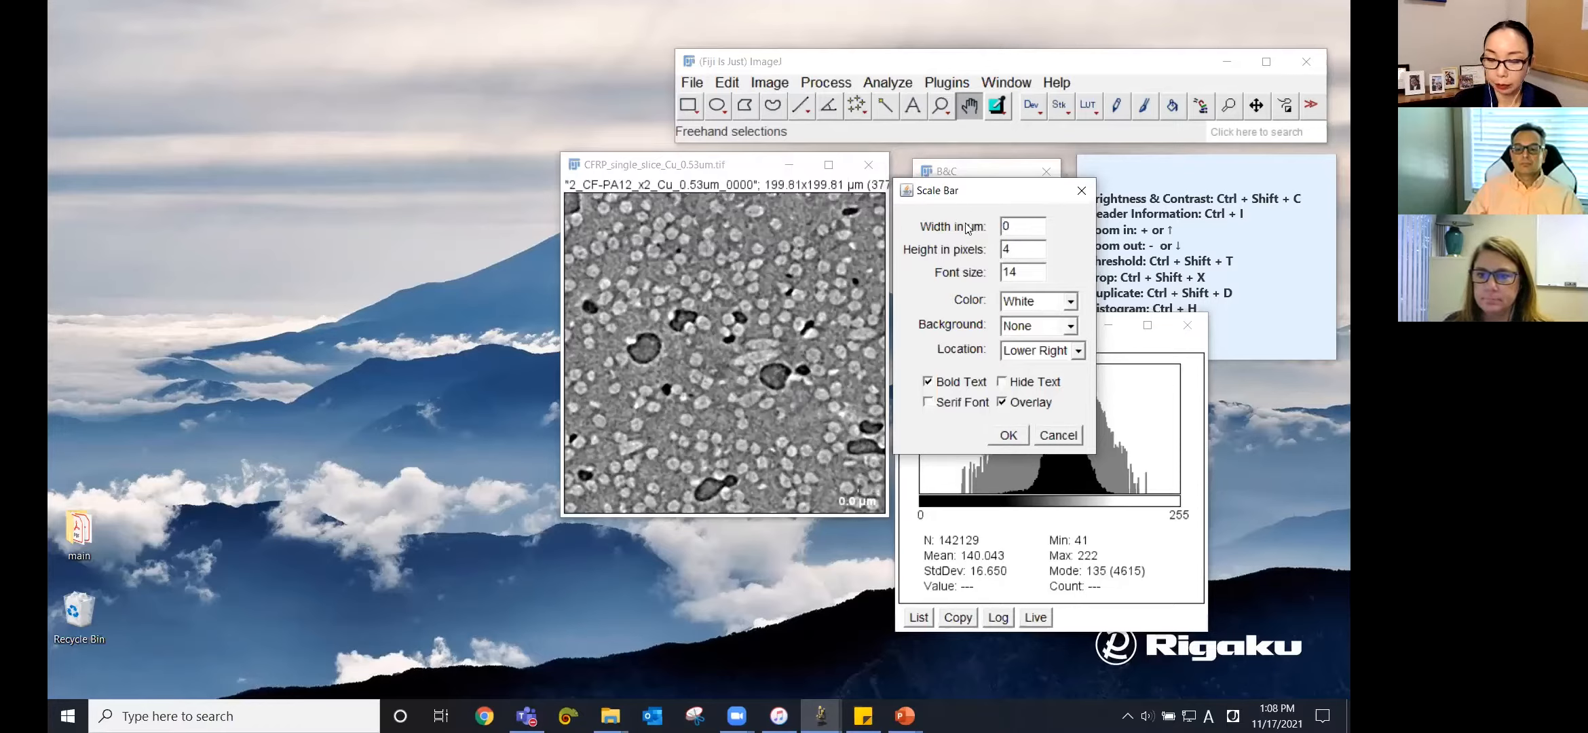
type("5")
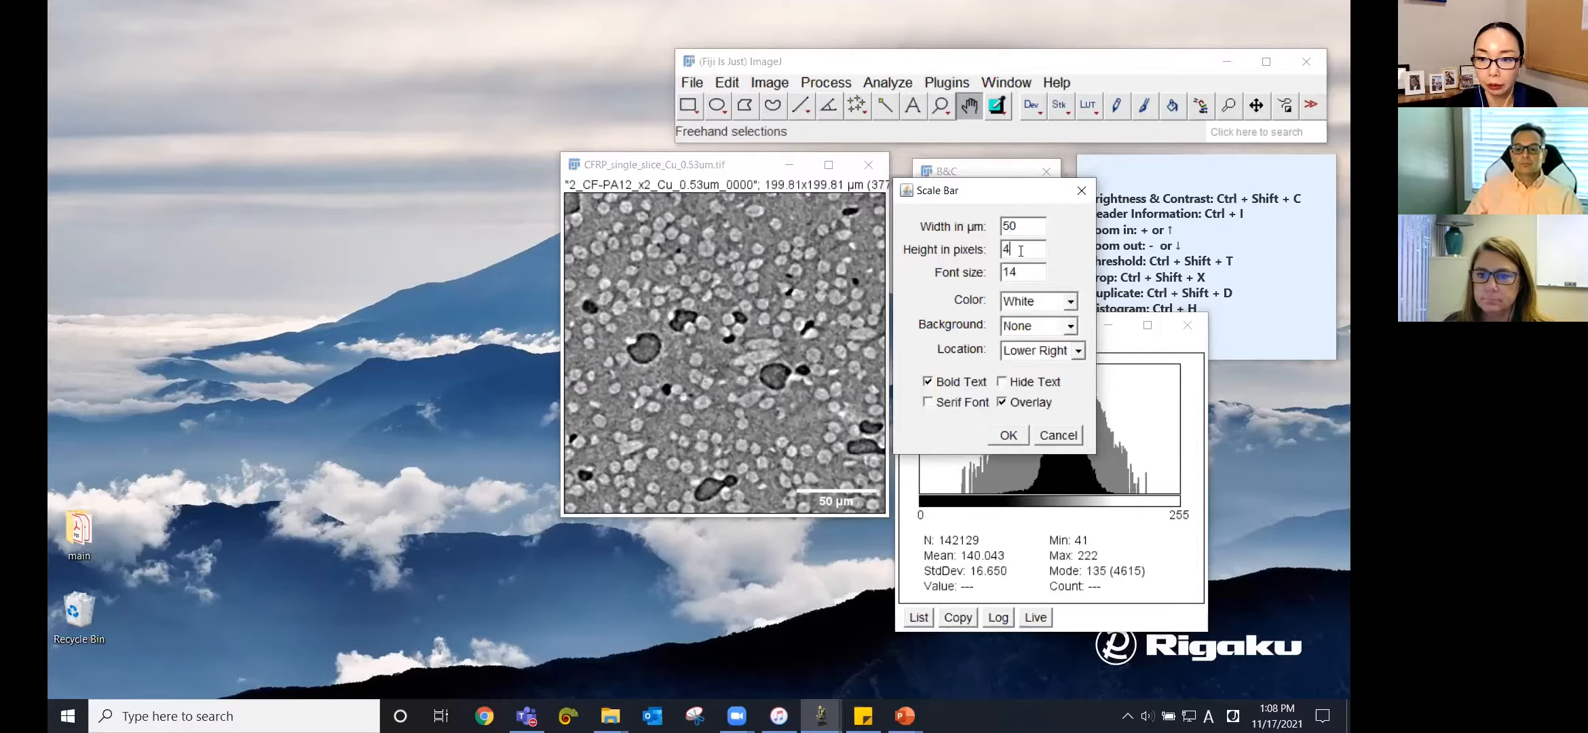
Set the scale bar to 8 pixels high with font size 20 in green, keep bold text, and add it to the slice
type("8")
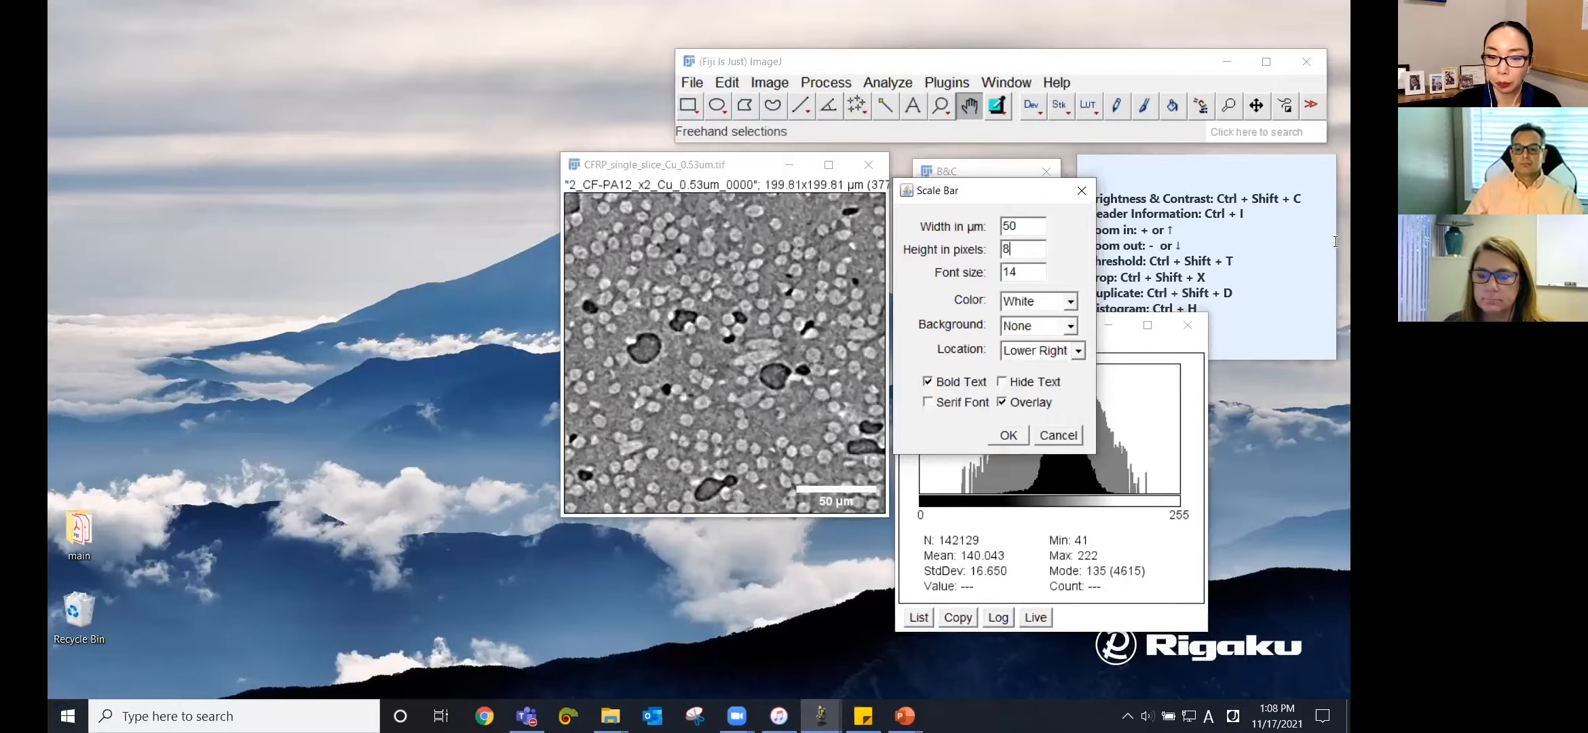
key("Tab")
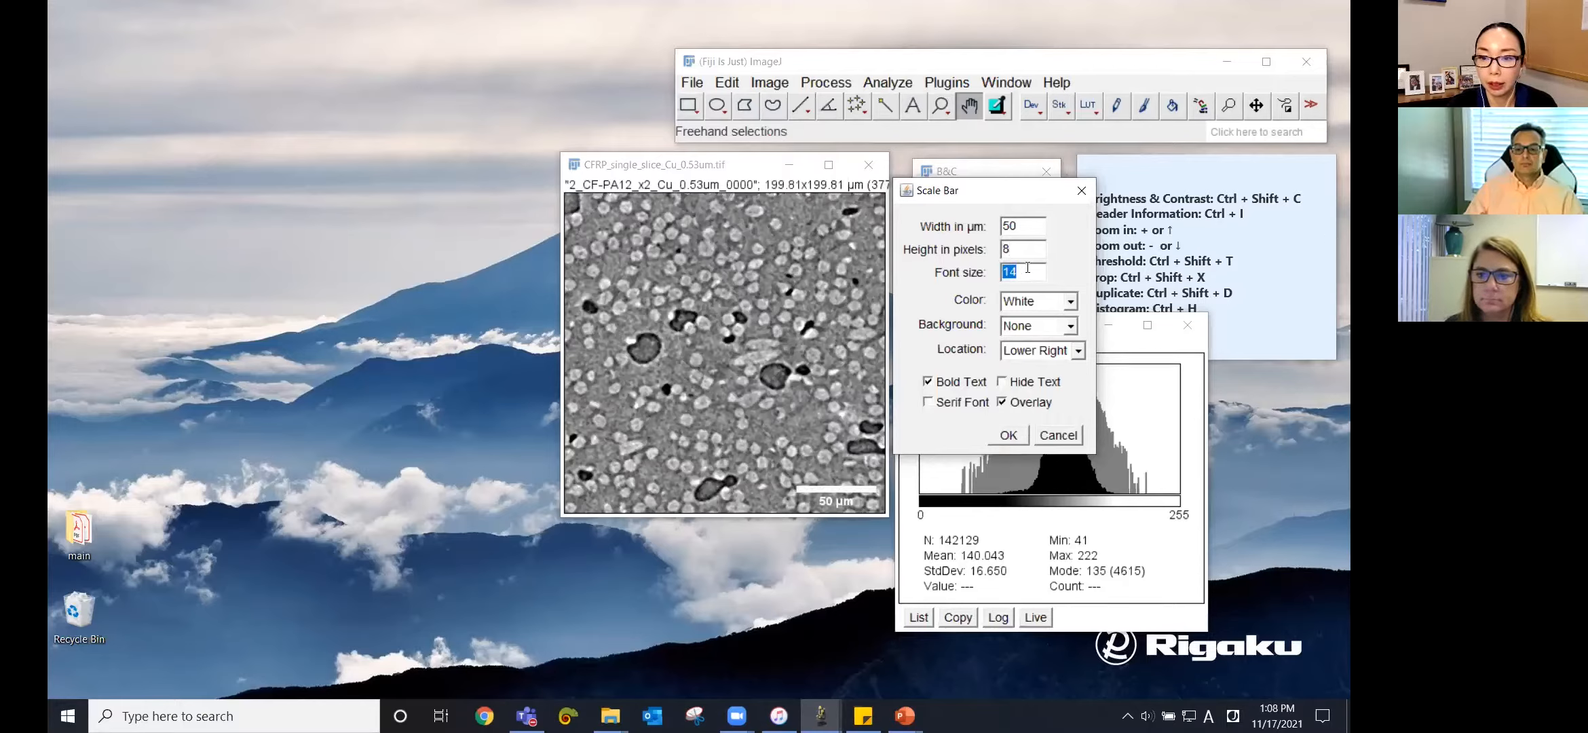
type("20")
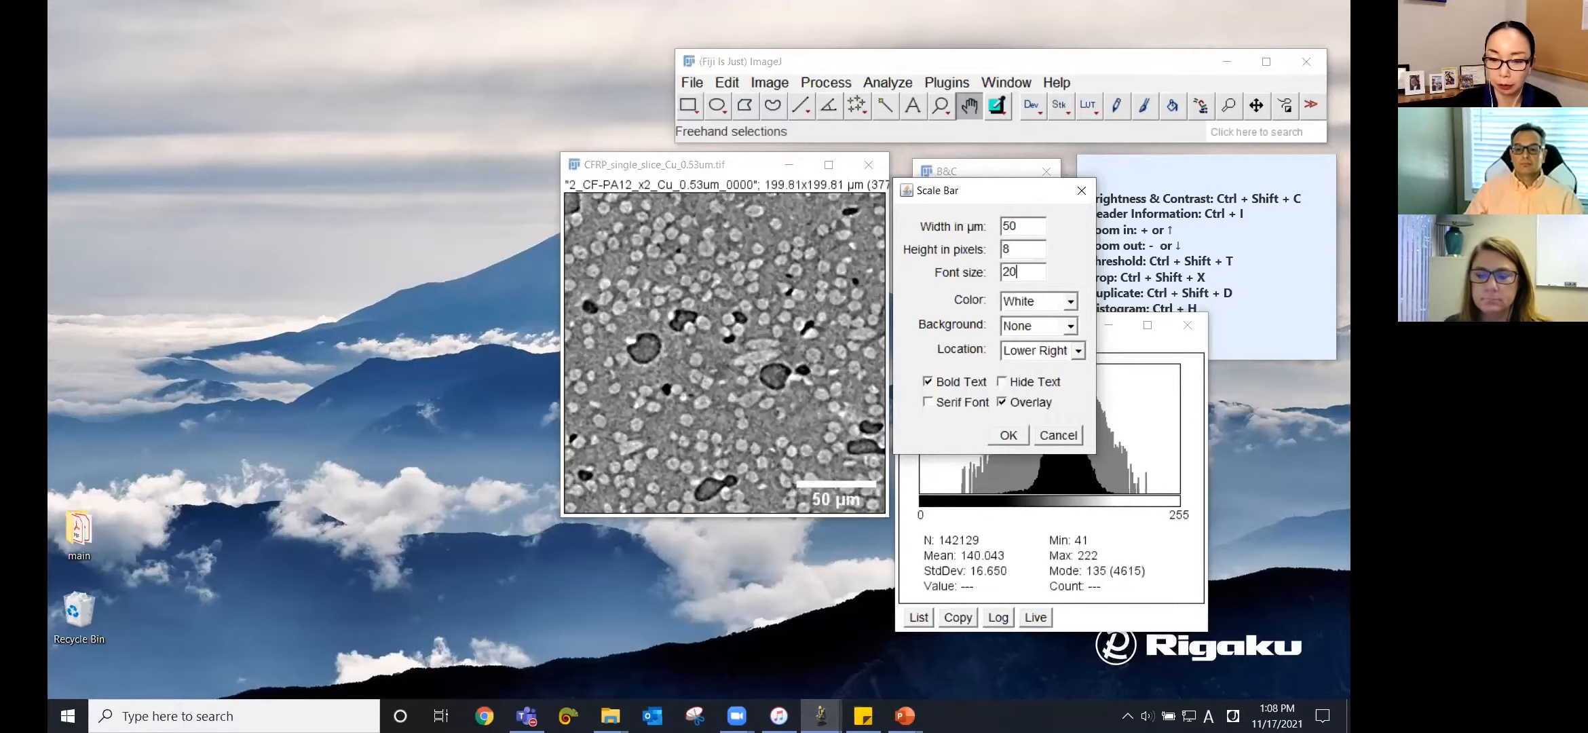
left_click(1053, 308)
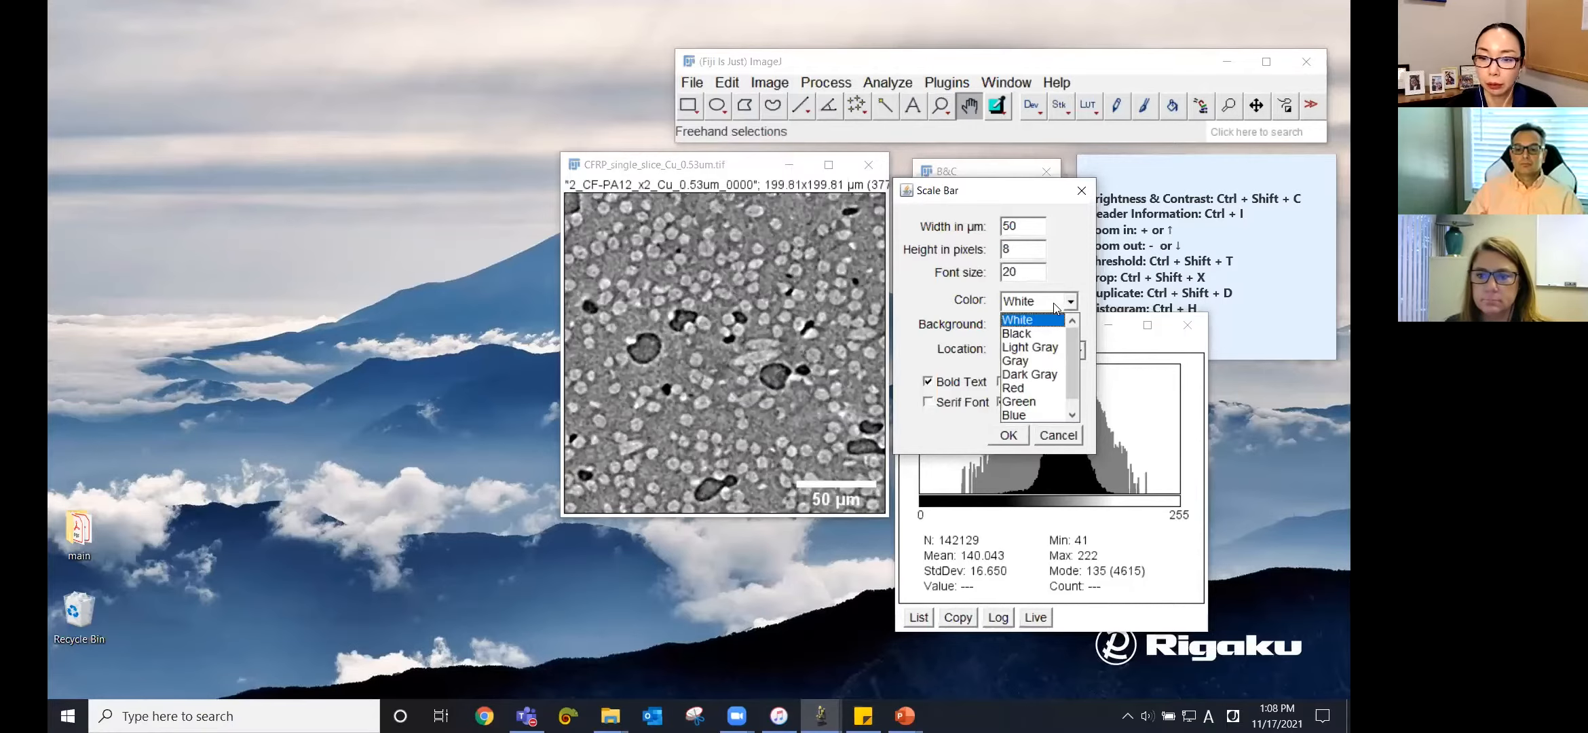
left_click(1017, 405)
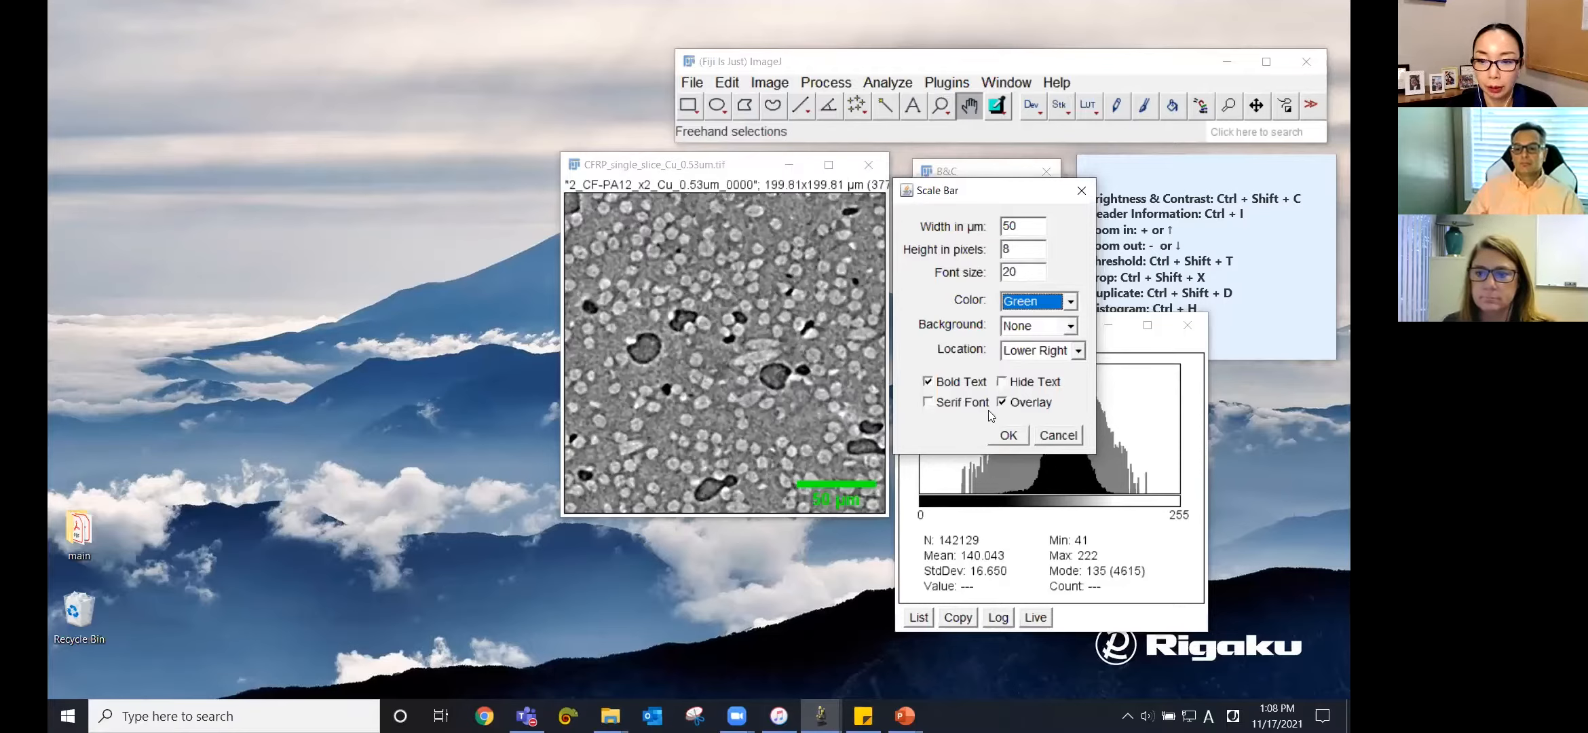
left_click(937, 382)
left_click(936, 381)
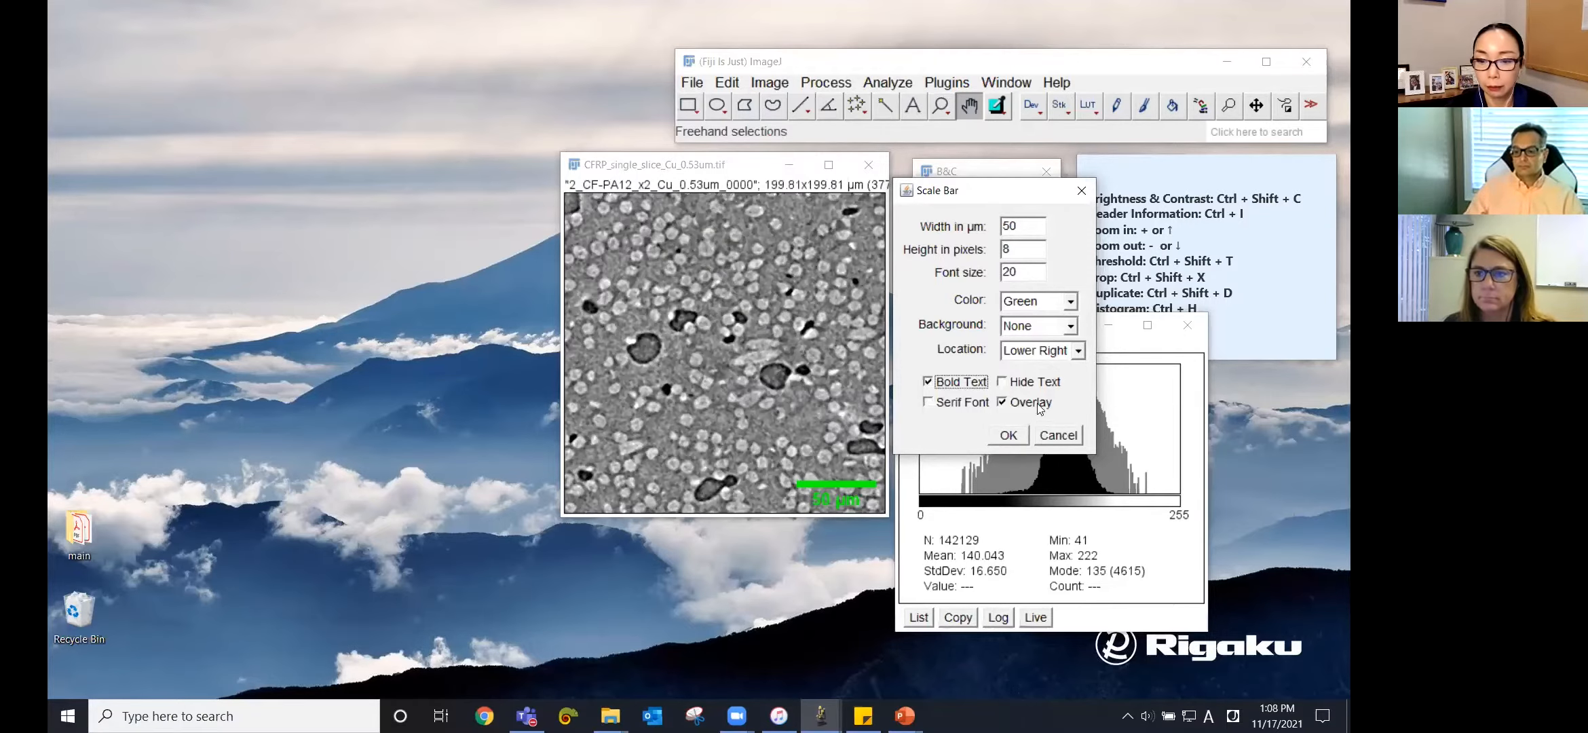
left_click(1009, 436)
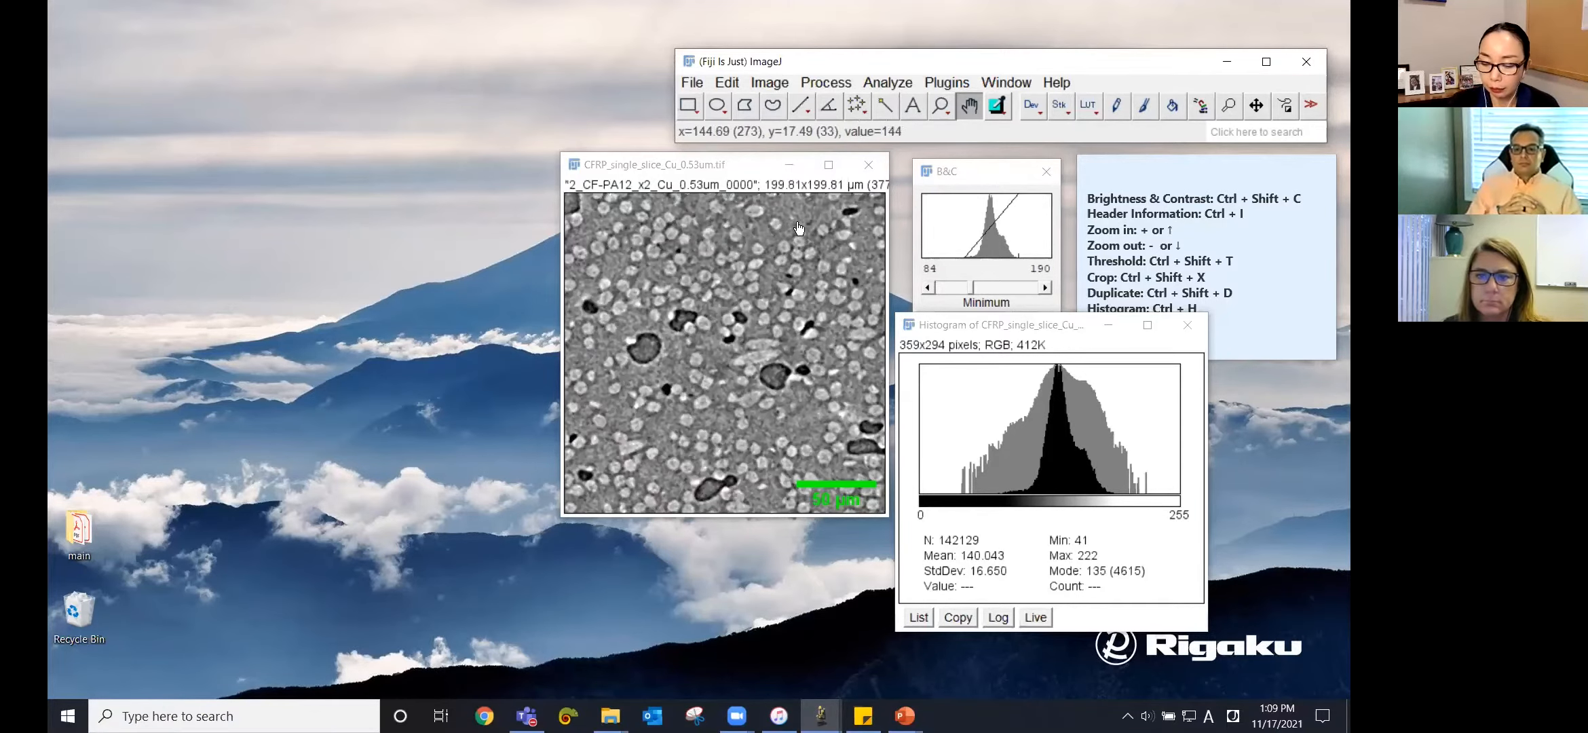
Draw a straight line across the large dark round void near the slice's center and measure its length
key("plus")
key("plus")
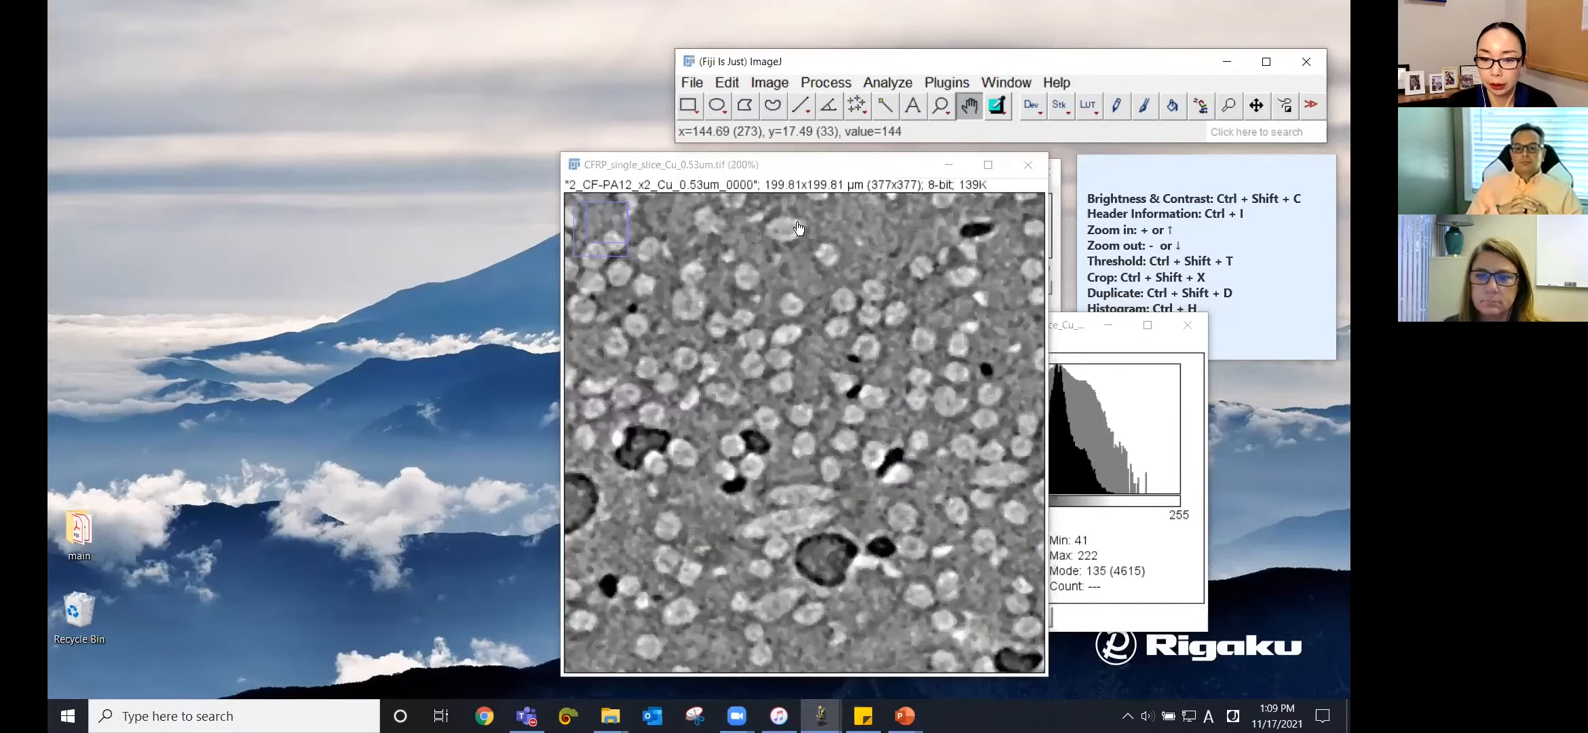
left_click_drag(833, 520, 742, 393)
left_click(804, 118)
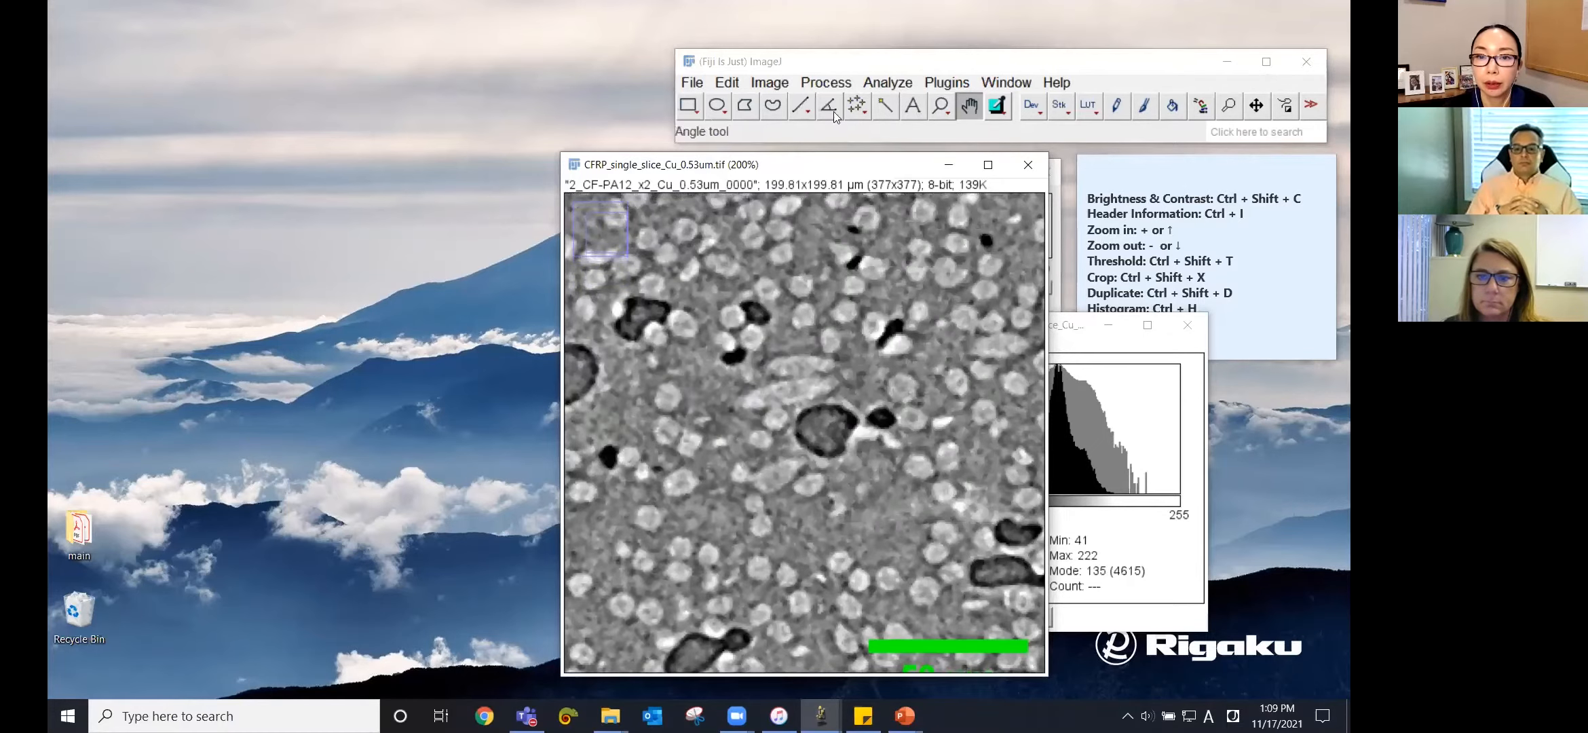
left_click(799, 109)
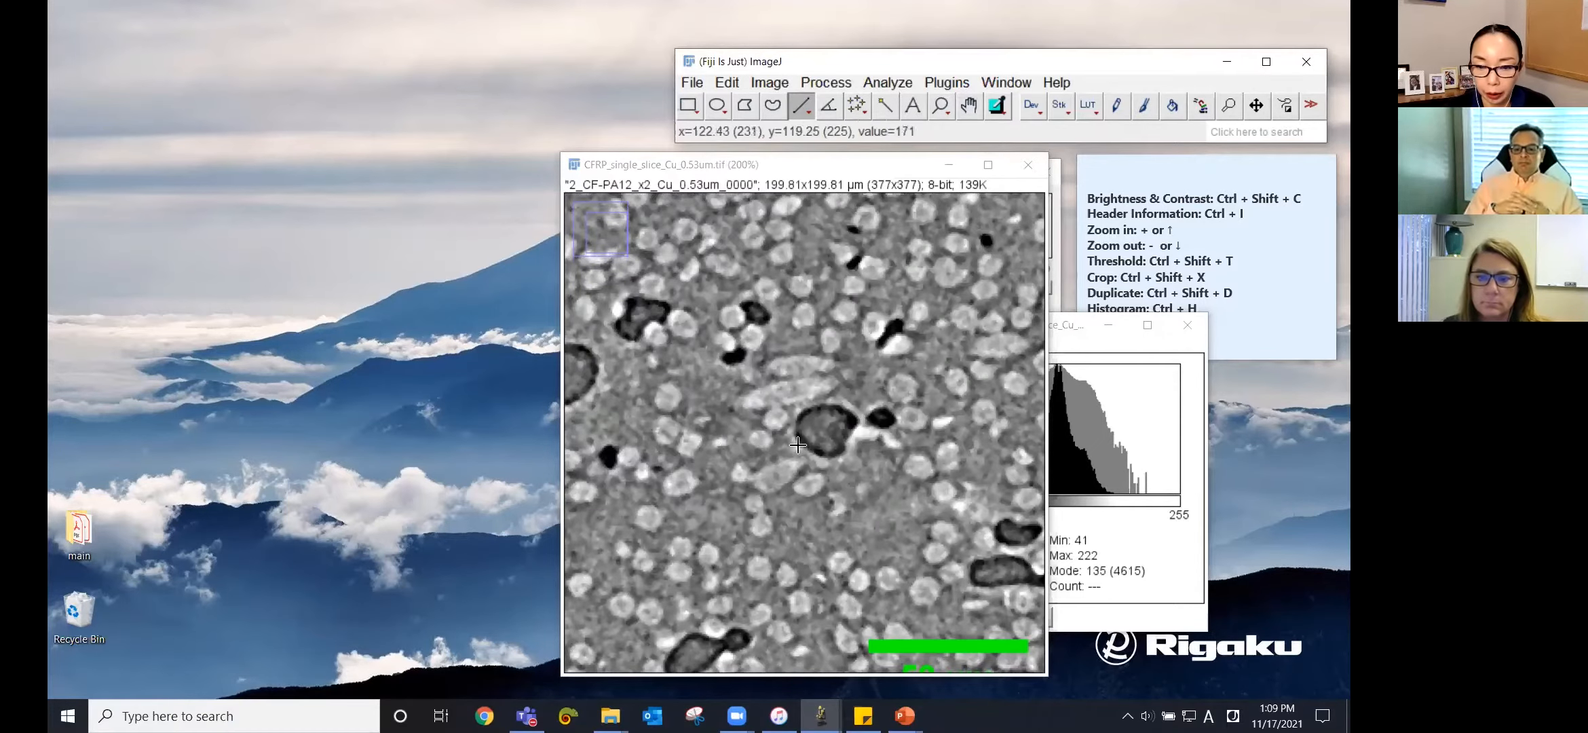
left_click_drag(797, 444, 849, 412)
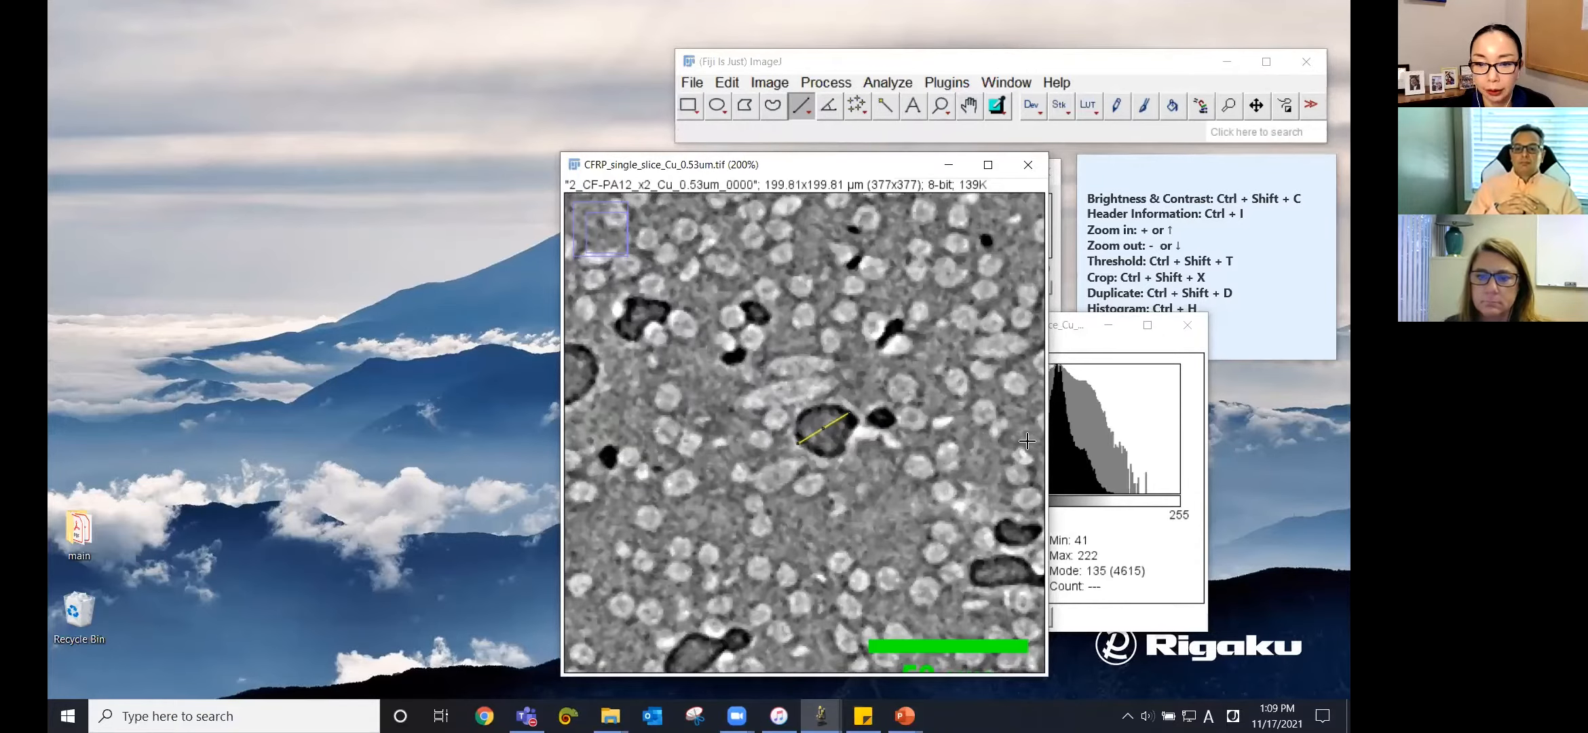
left_click(901, 85)
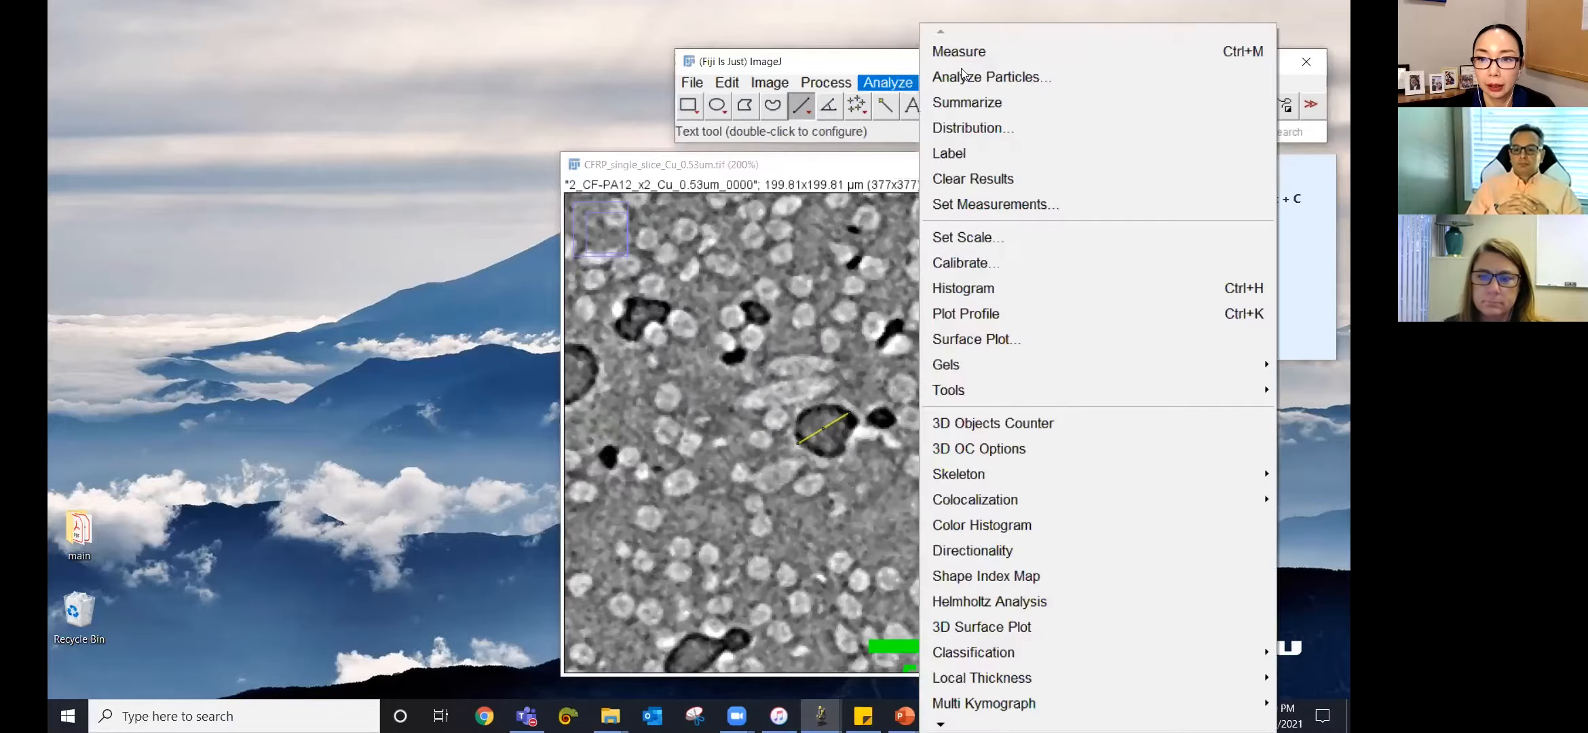
left_click(986, 59)
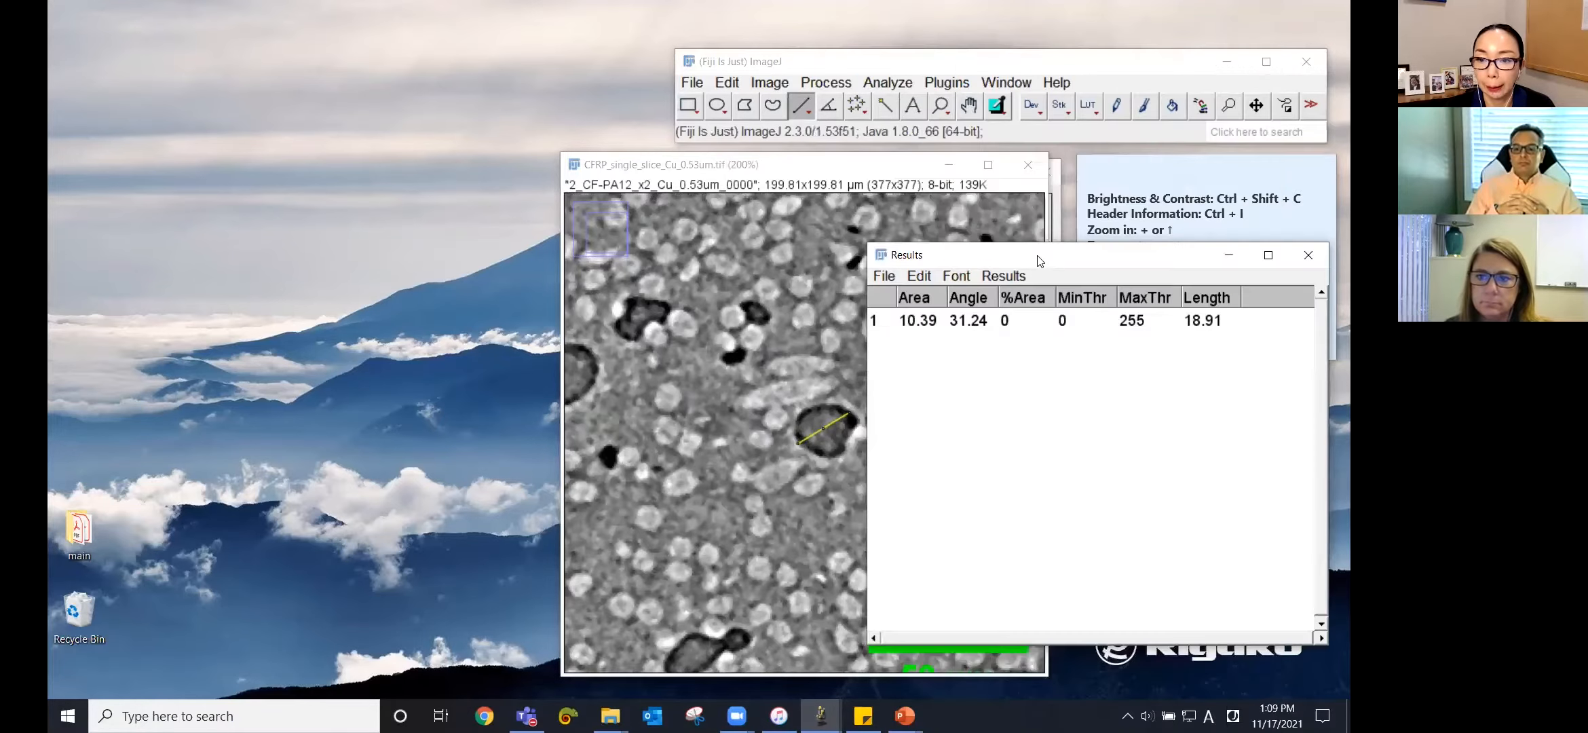
left_click_drag(1052, 252, 1106, 200)
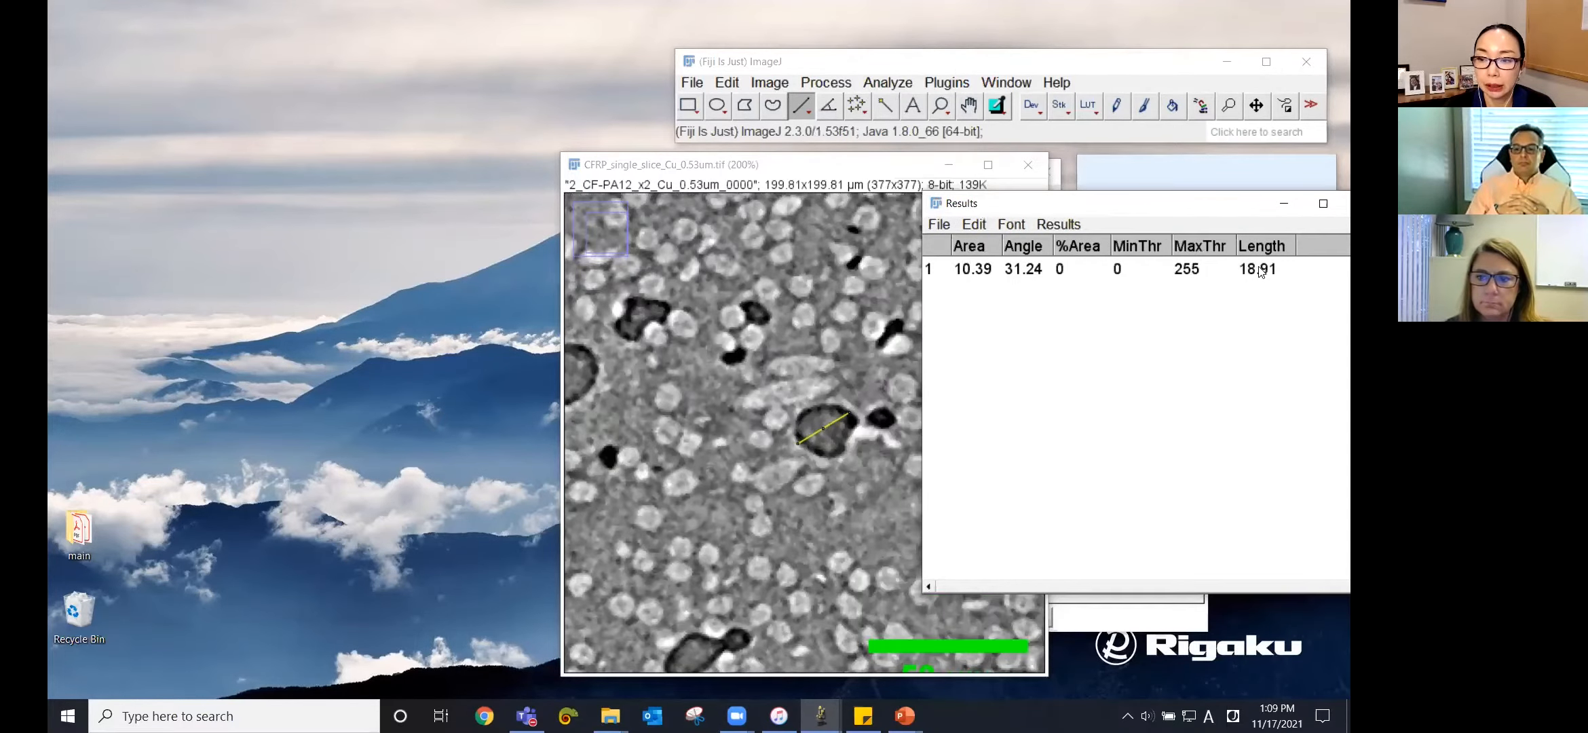
left_click(1262, 271)
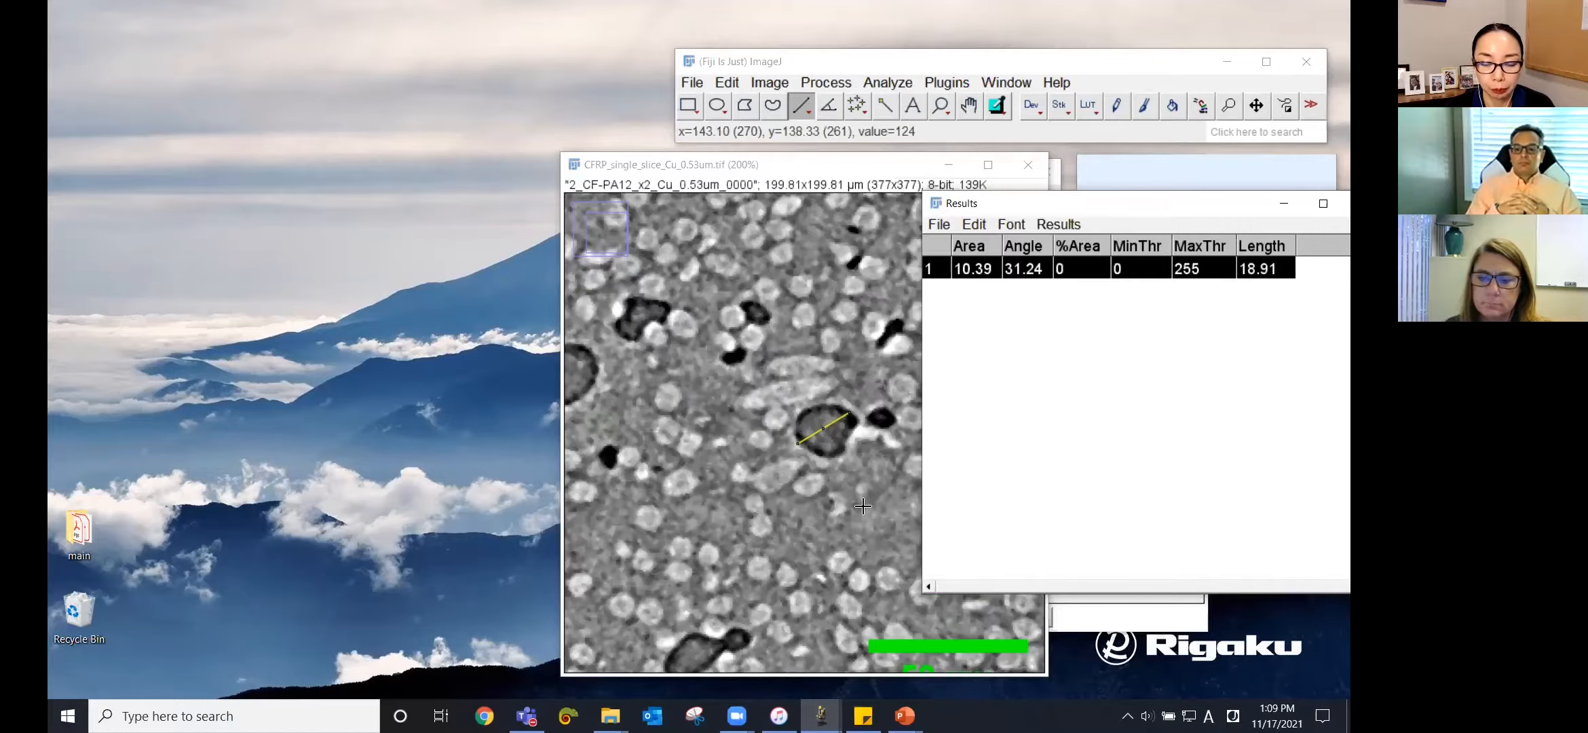
Measure the small dark void beside the large one and the elongated dark void above it with straight lines
left_click_drag(870, 421, 893, 416)
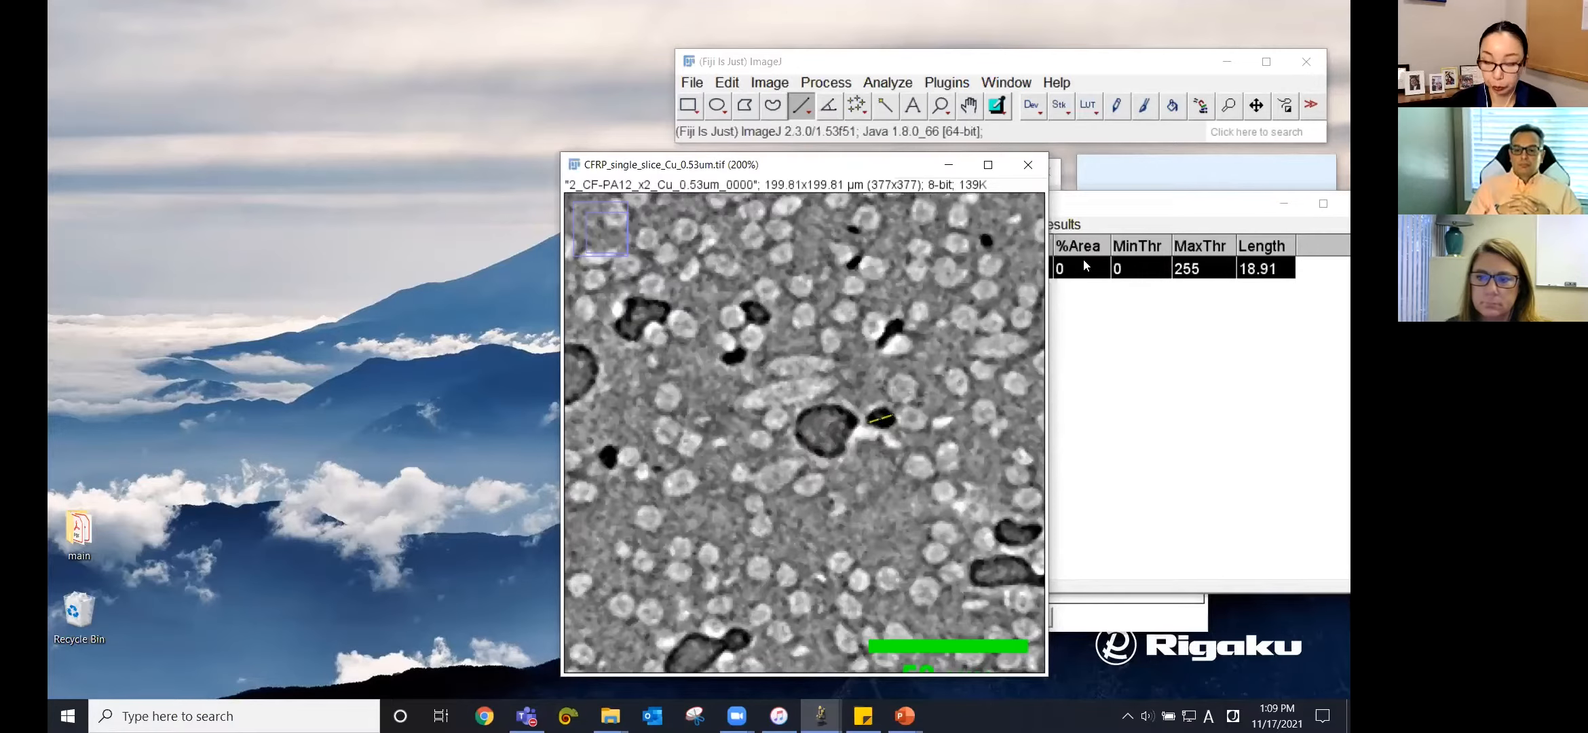
key("ctrl+m")
left_click(1172, 210)
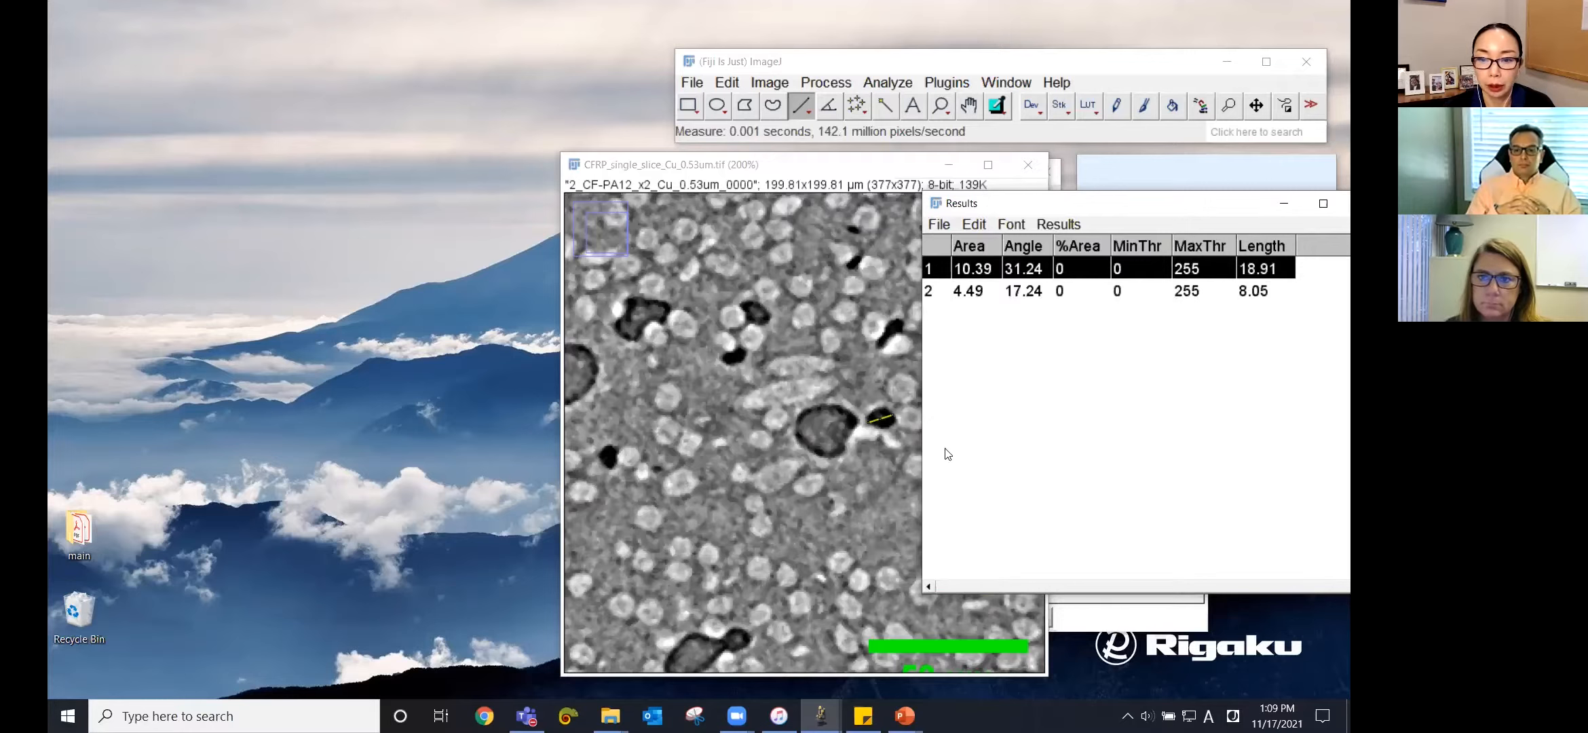
left_click_drag(878, 351, 899, 319)
key("ctrl+m")
left_click(1279, 368)
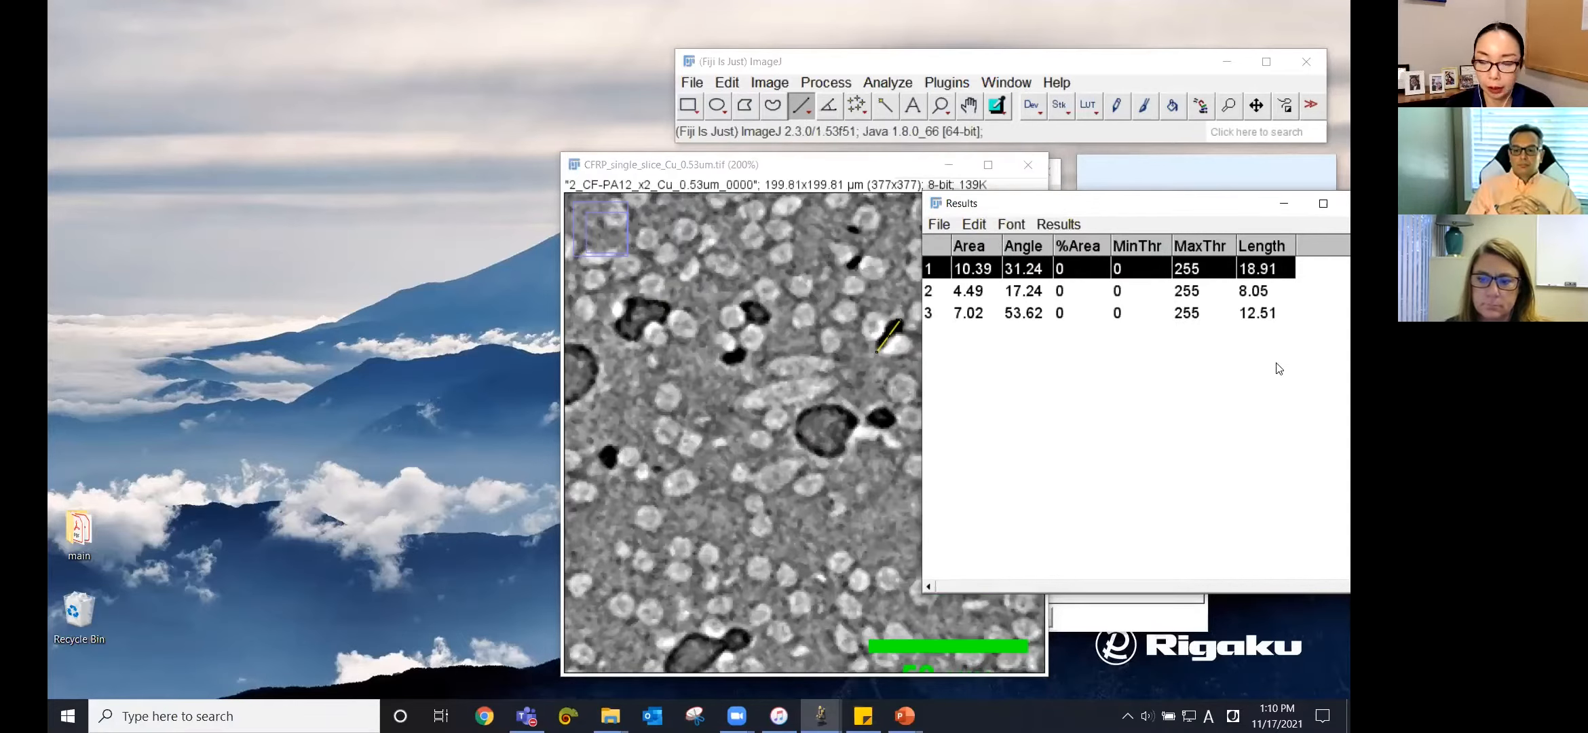
Close the measurement results table without saving it
left_click_drag(1208, 204, 1091, 209)
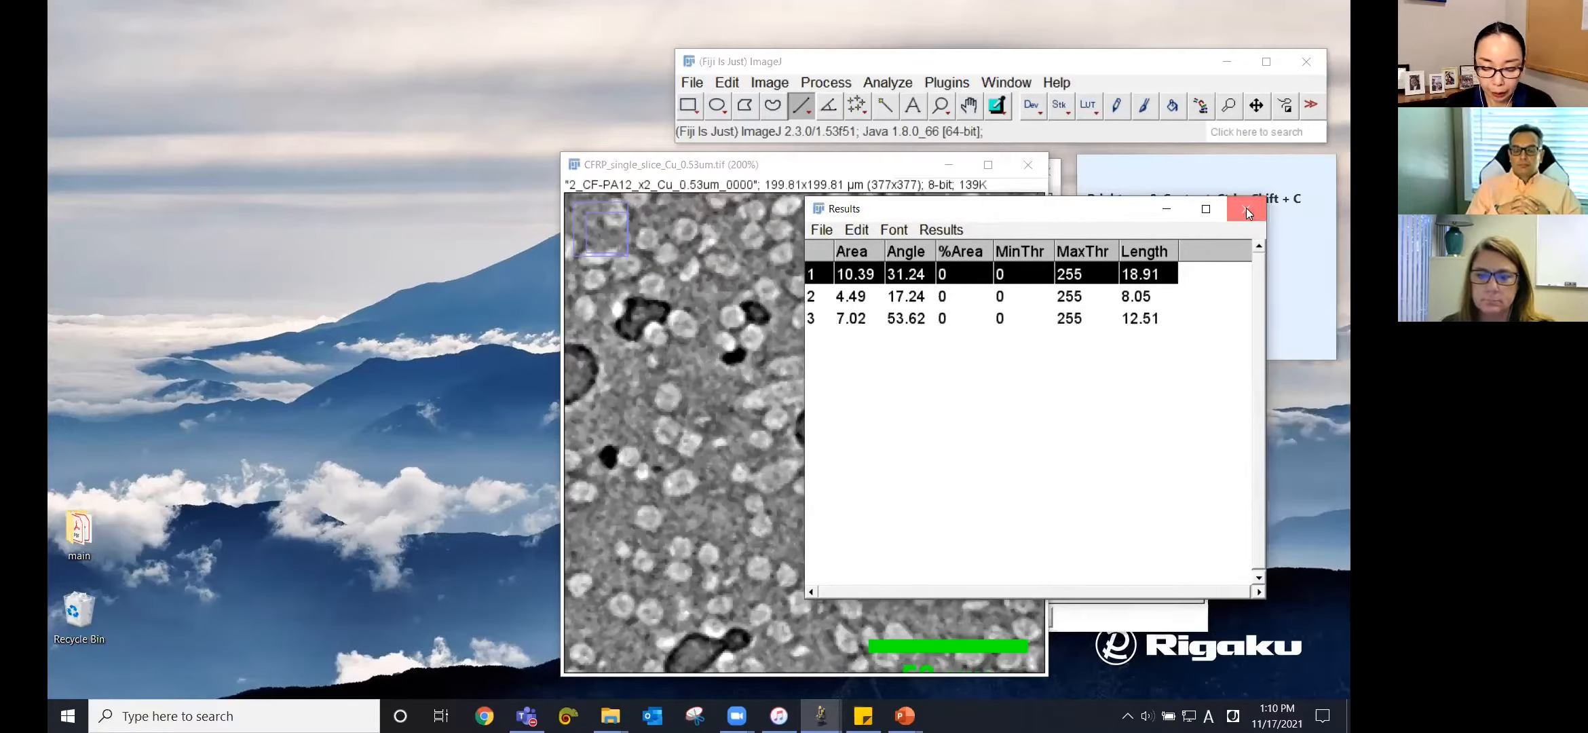
left_click(1246, 209)
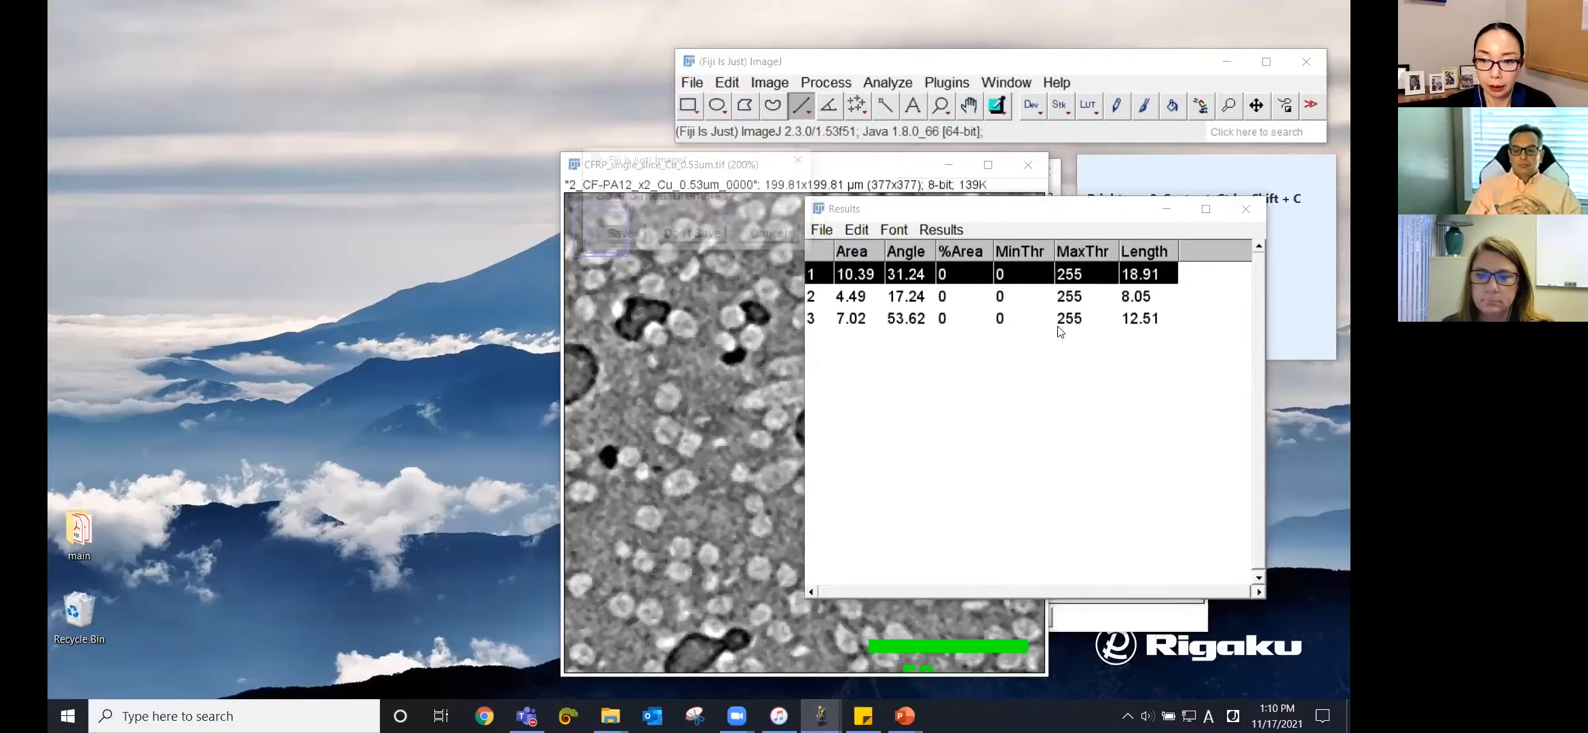
left_click(710, 236)
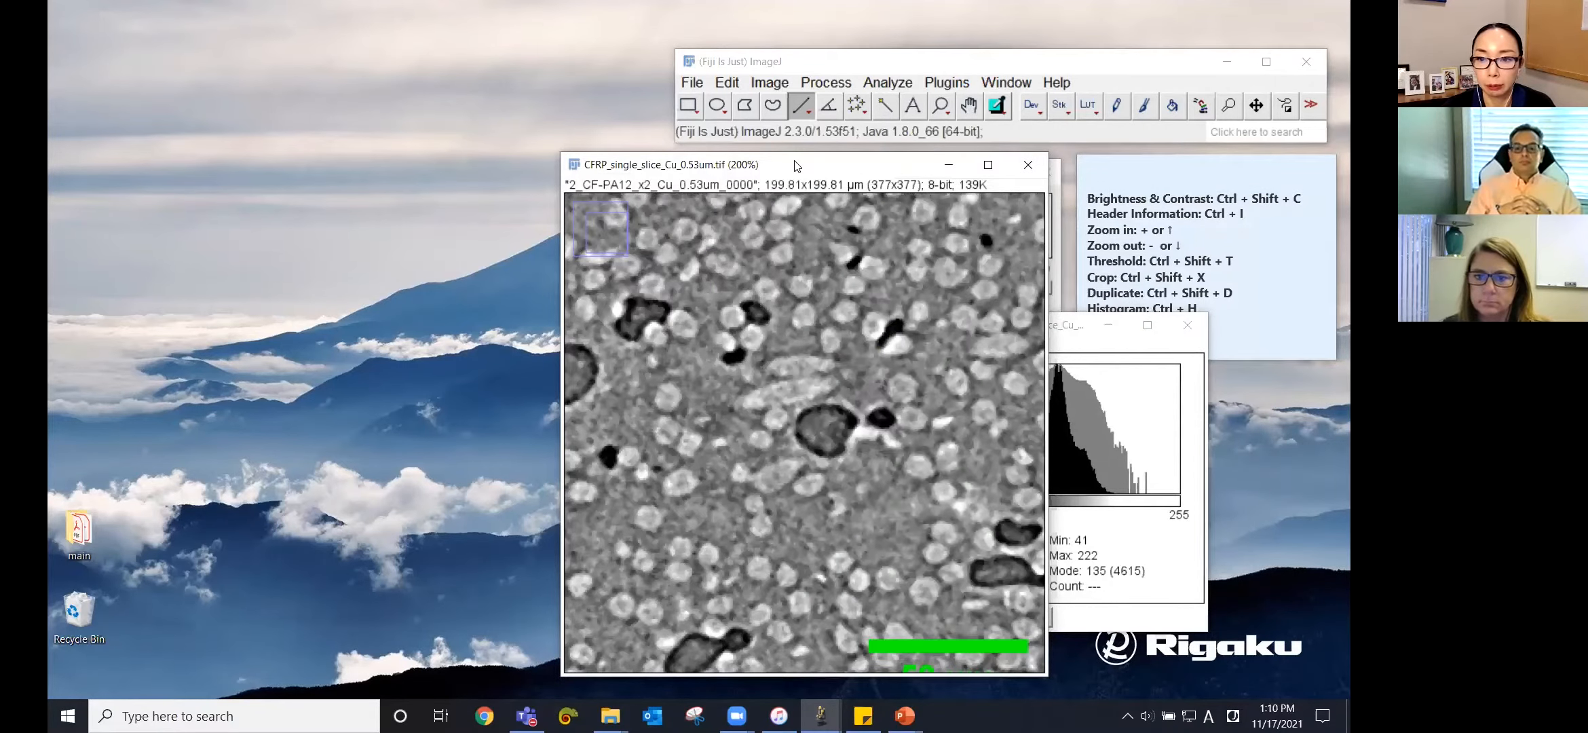
Apply the Spectrum lookup table to the slice
left_click_drag(797, 166, 787, 159)
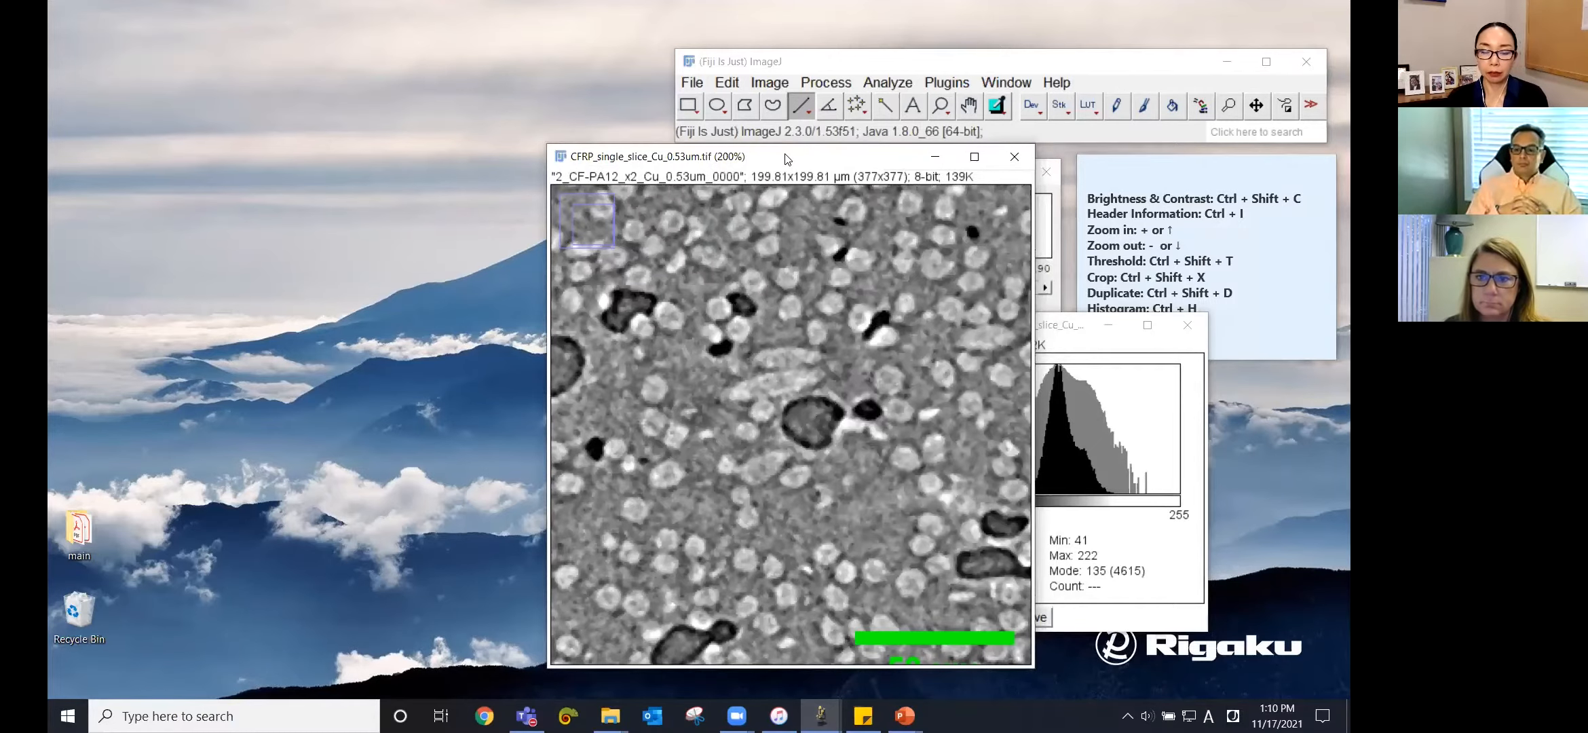
key("minus")
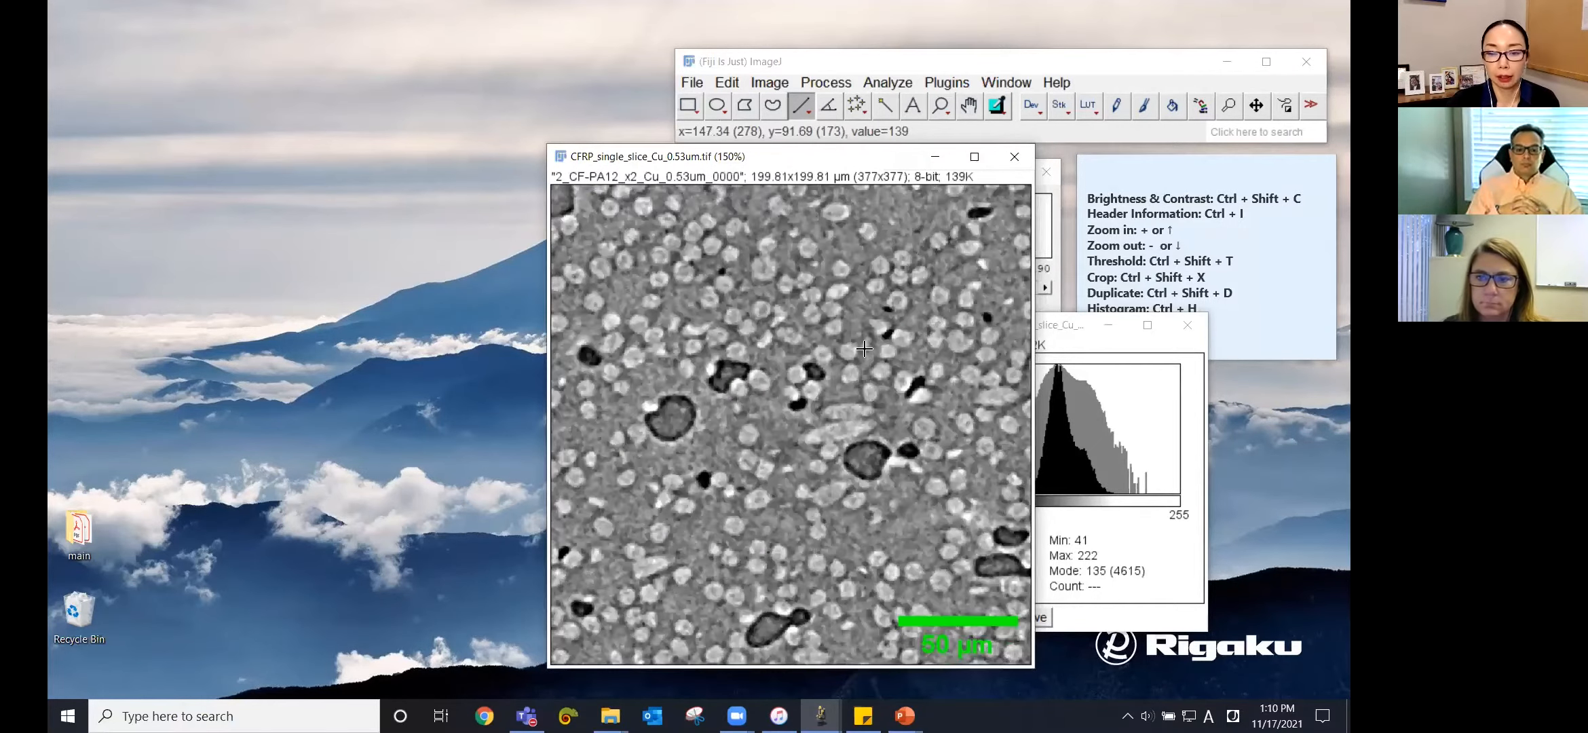
left_click(768, 83)
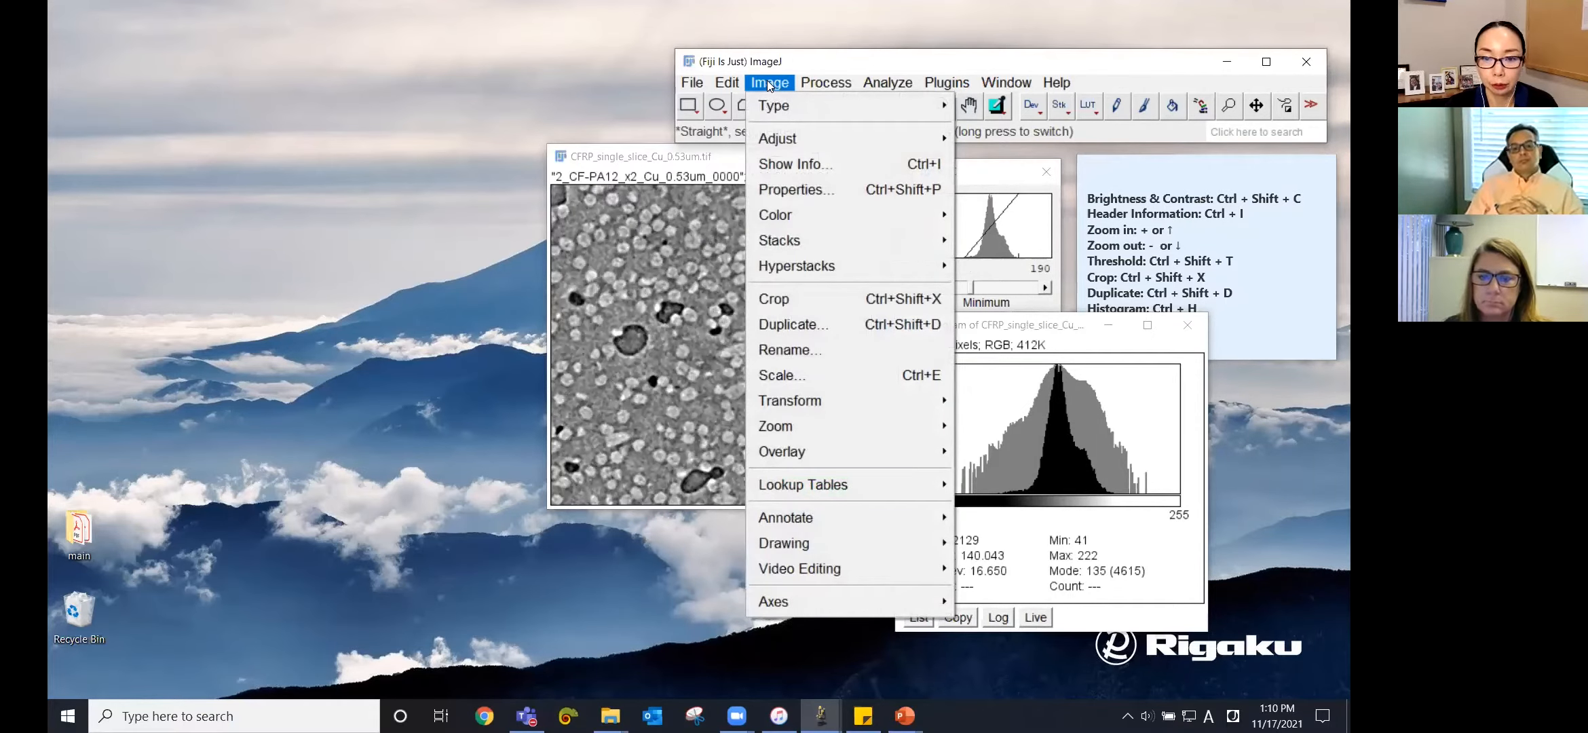
mouse_move(808, 488)
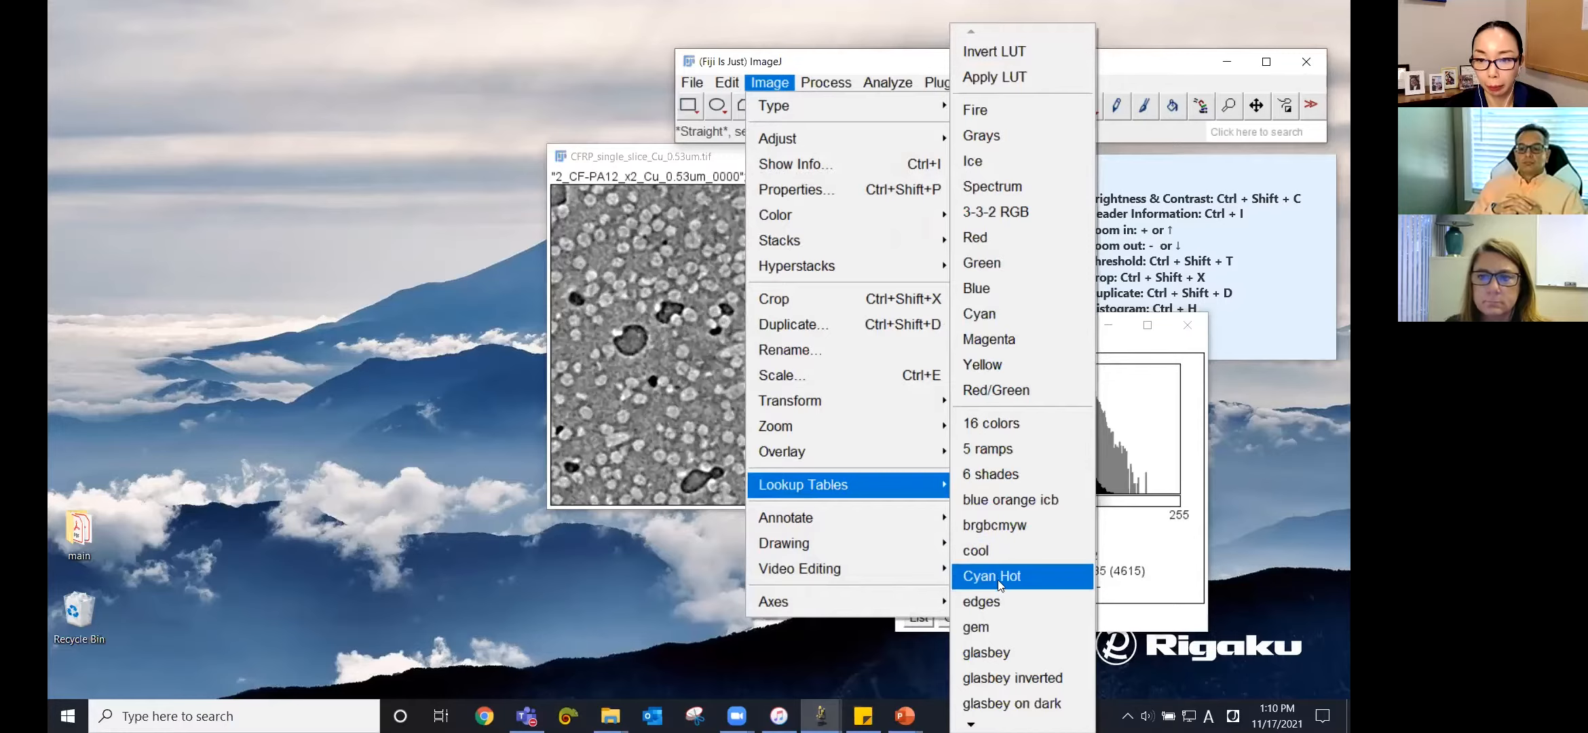
left_click(1035, 186)
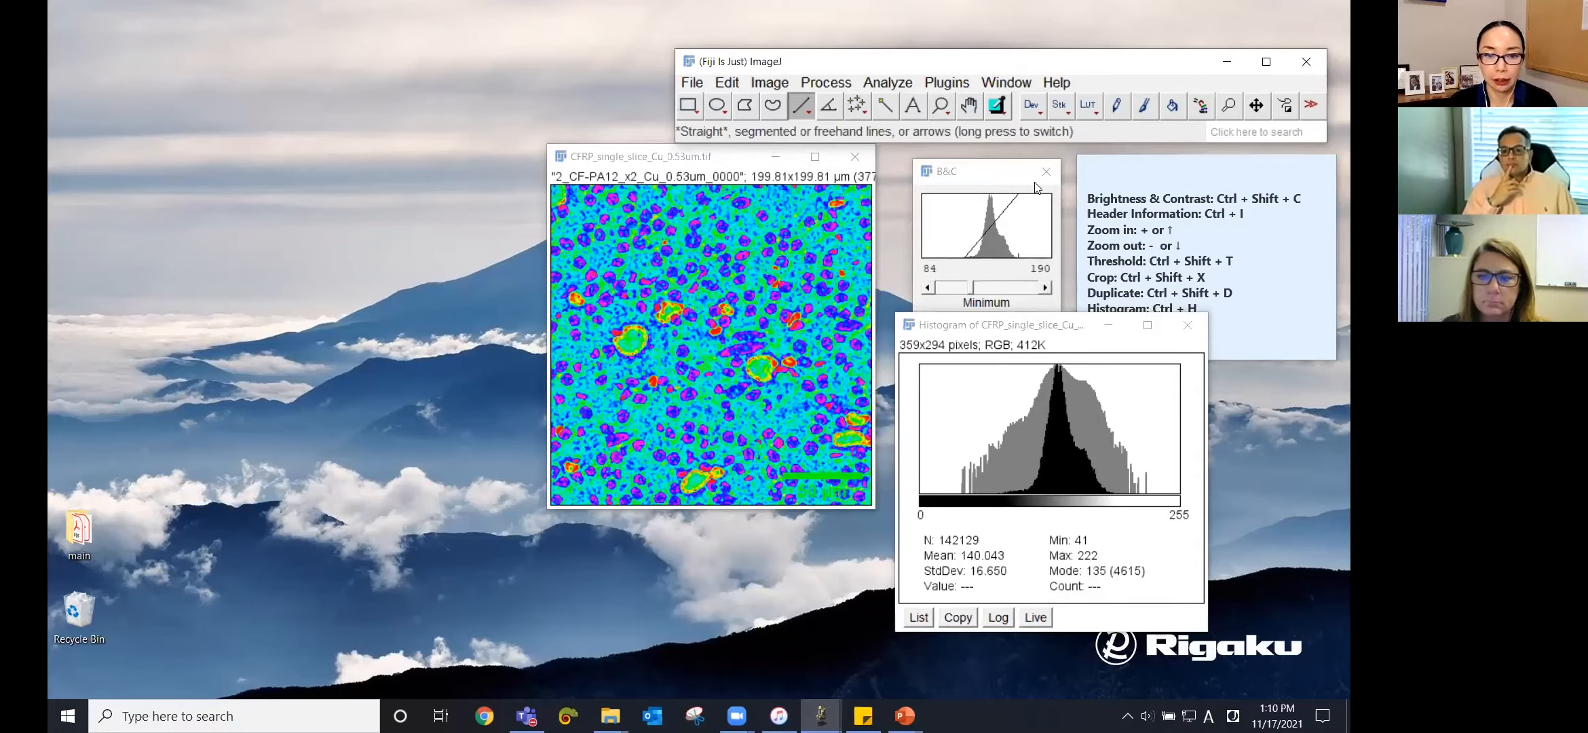
left_click(737, 162)
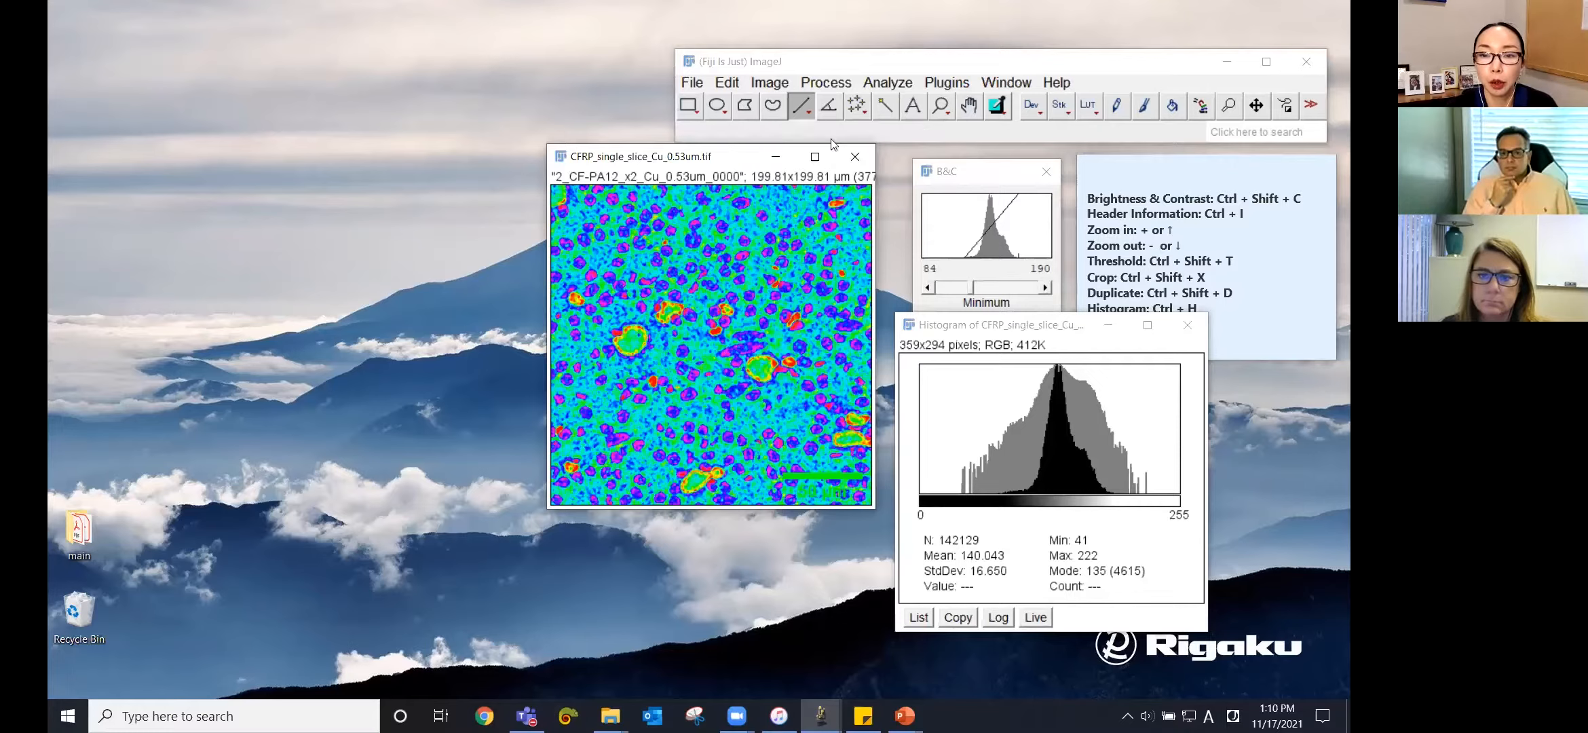
Close the colored slice without keeping its changes and reopen the original CFRP_single_slice_Cu_0.53um.tif from its folder in Fiji
left_click(866, 159)
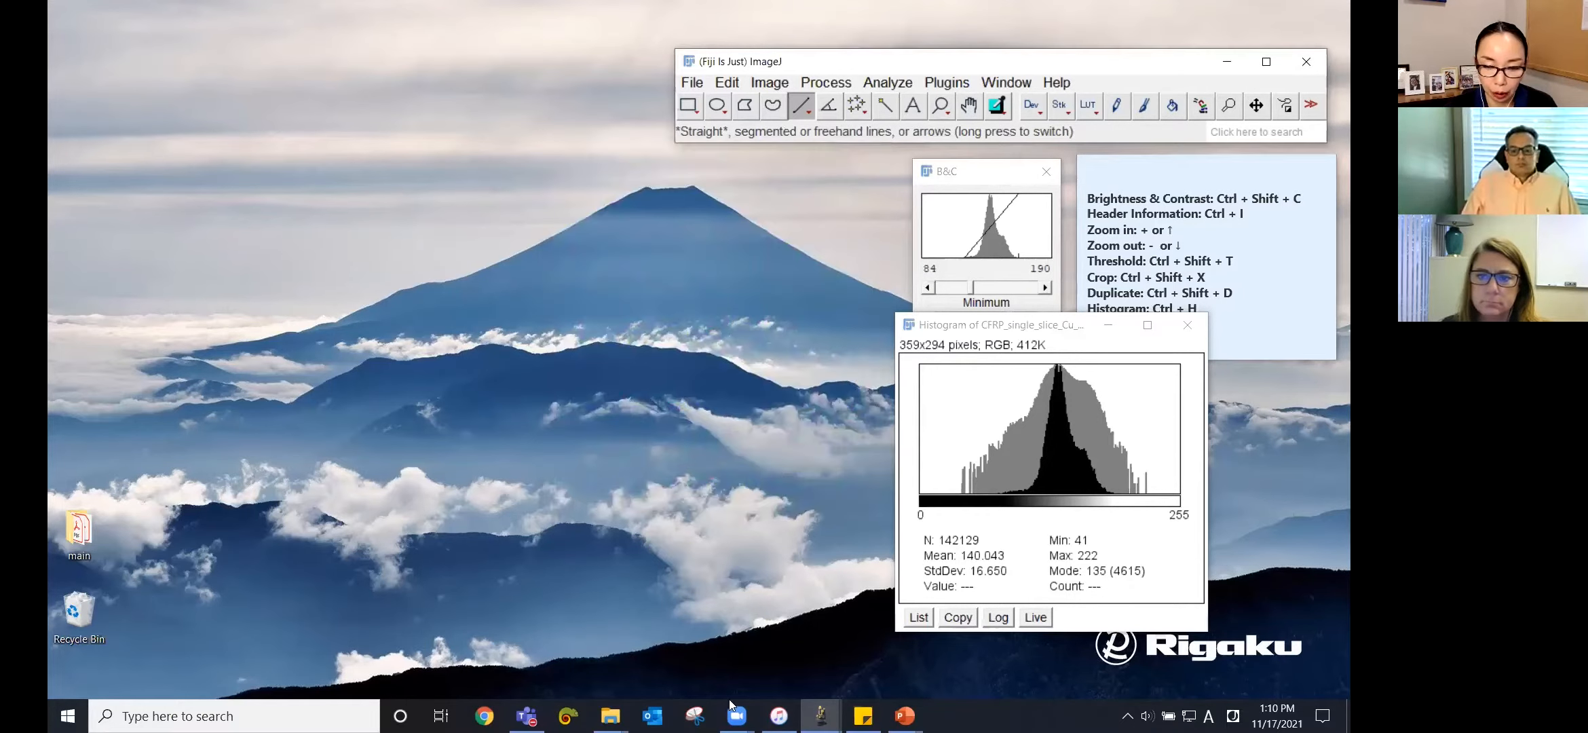
mouse_move(610, 716)
left_click(506, 667)
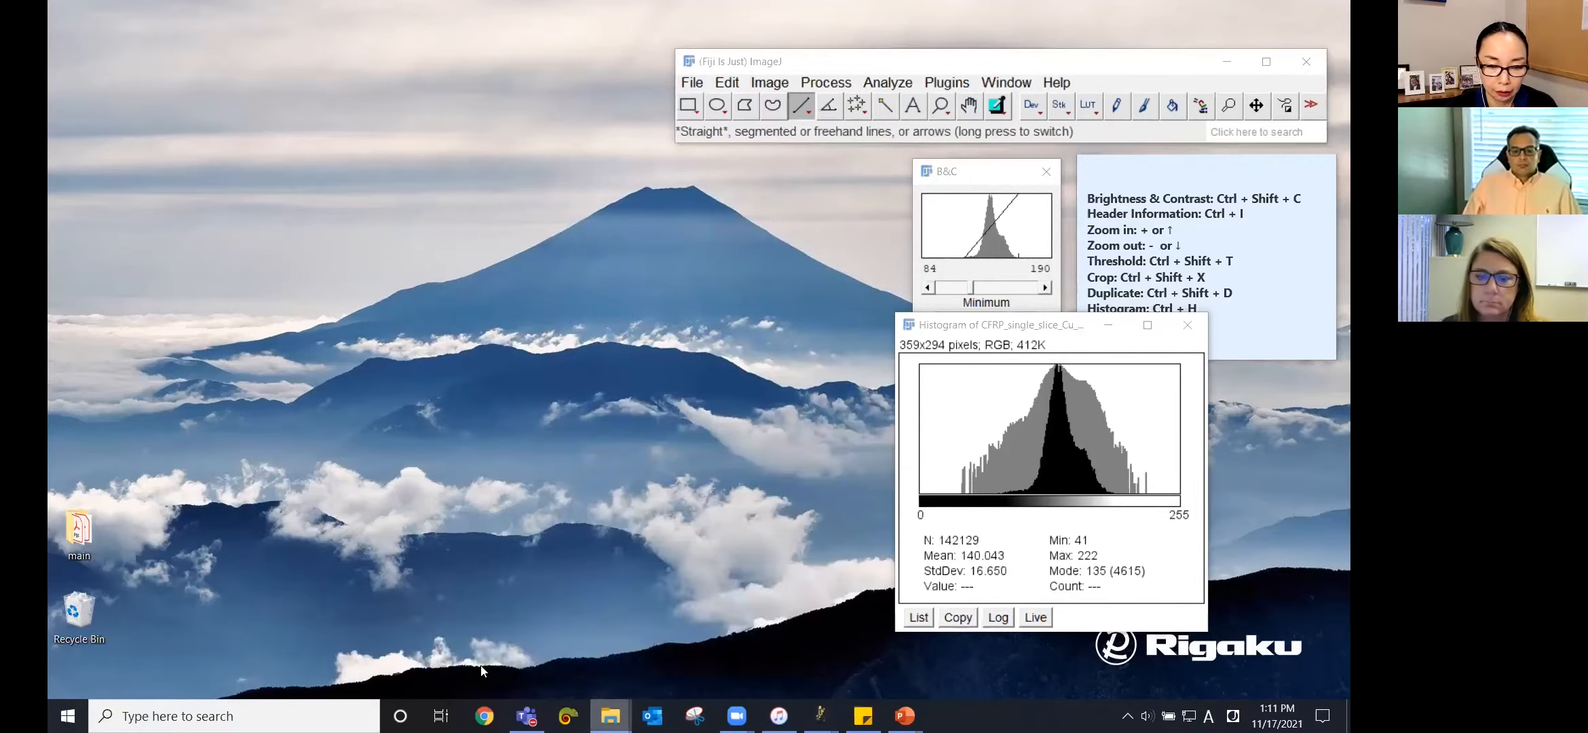
left_click_drag(680, 515, 872, 74)
left_click(1029, 178)
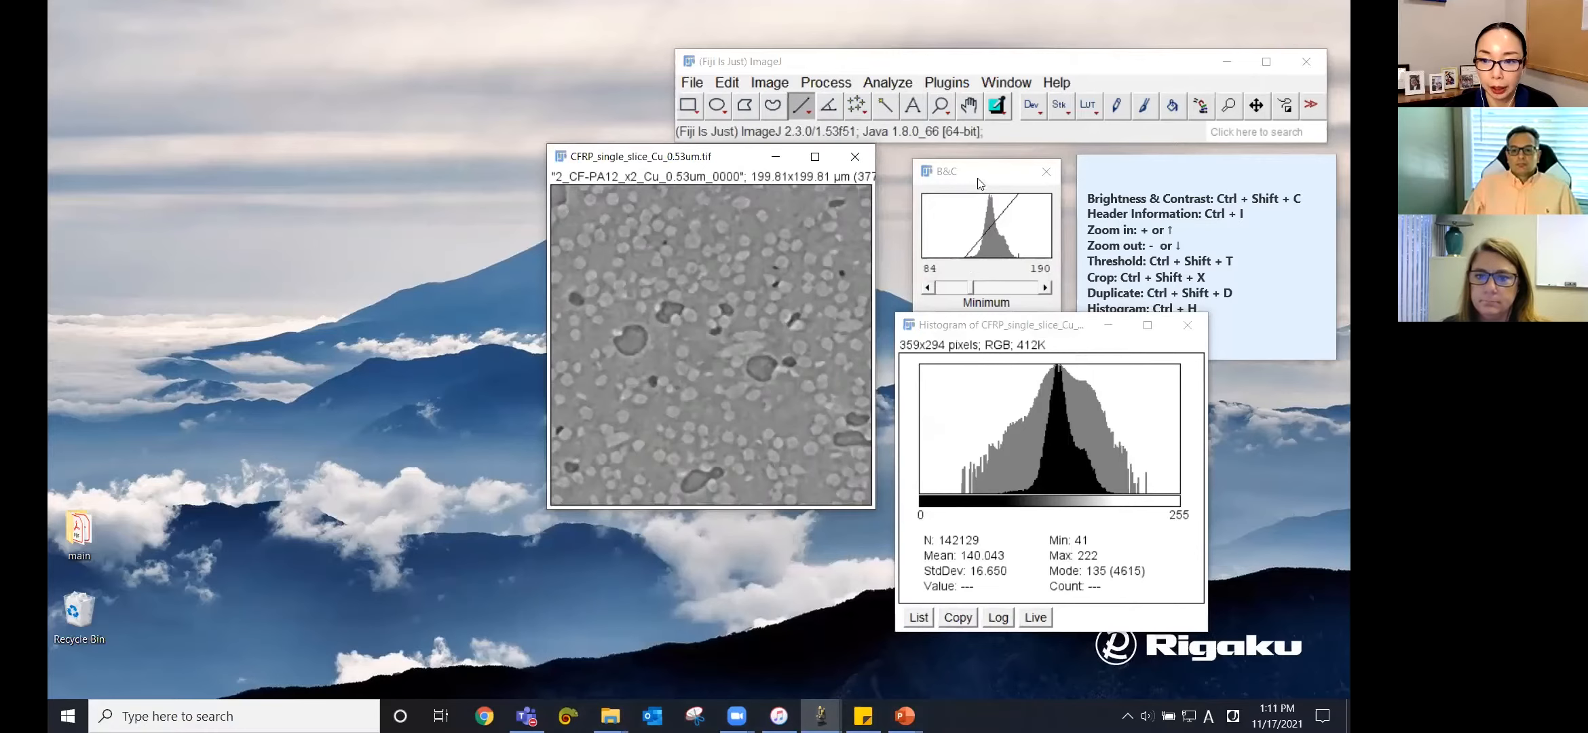
Close the histogram window and apply automatic brightness and contrast to the reopened slice
left_click(1184, 327)
left_click(953, 422)
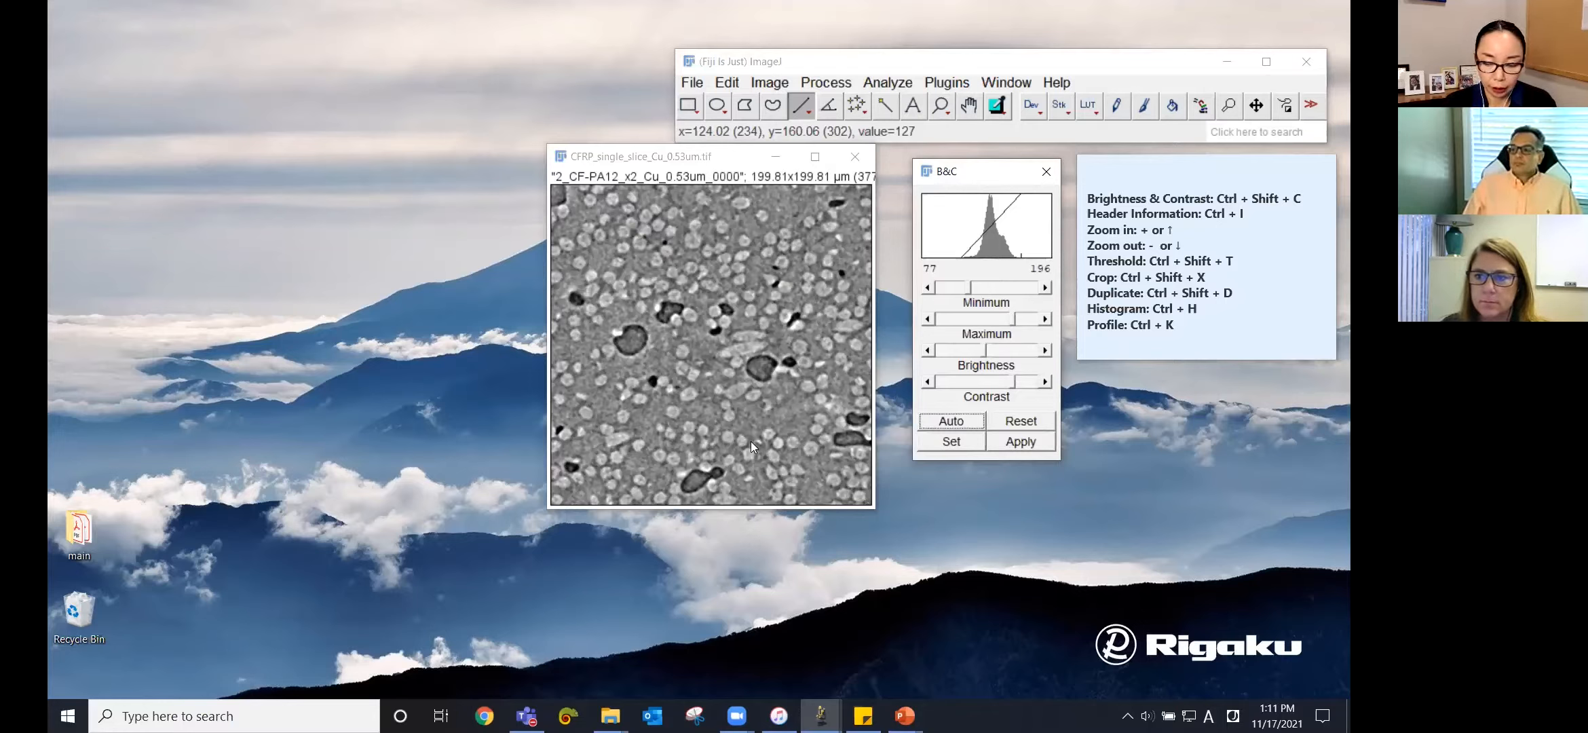
key("ctrl+i")
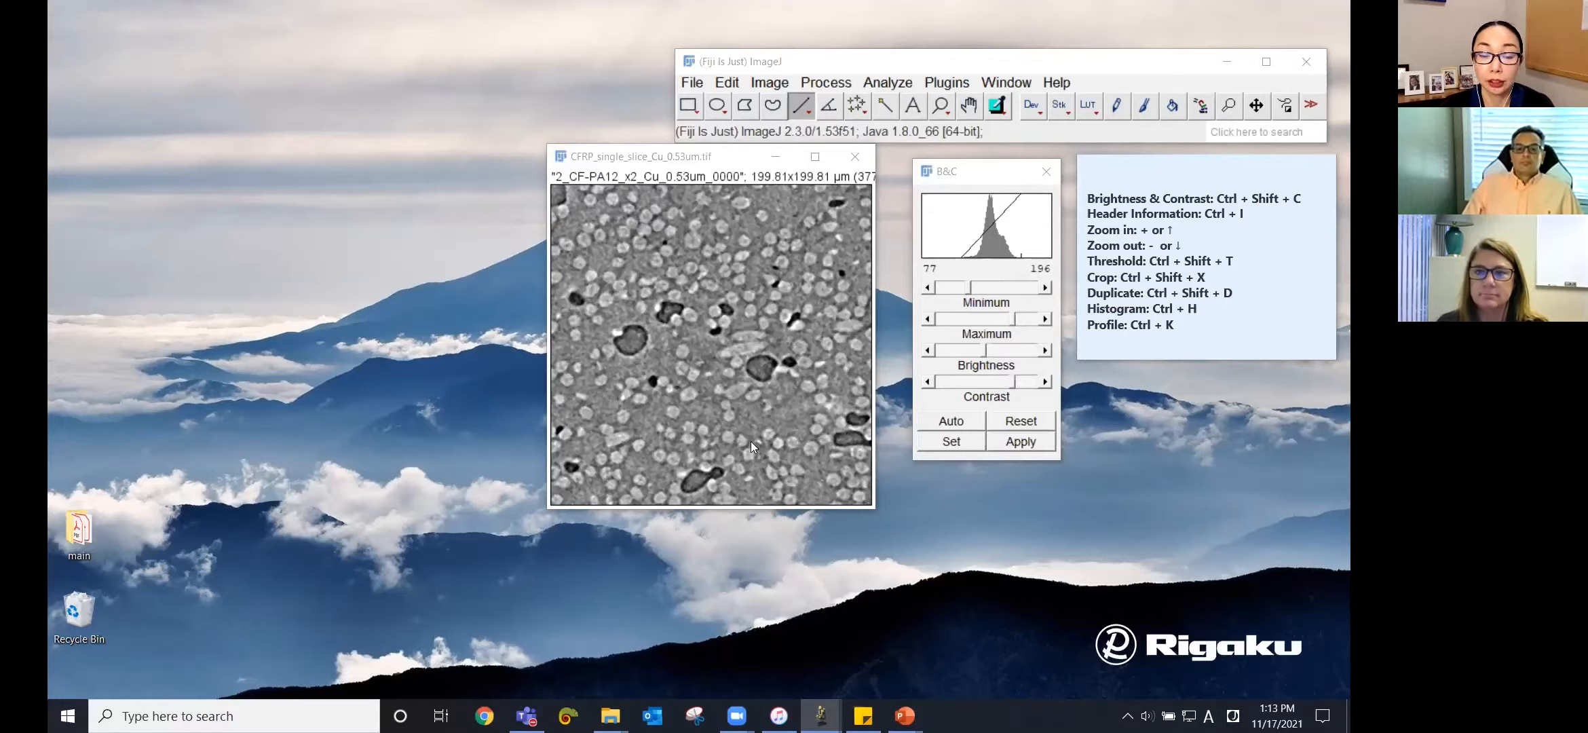
Launch Trainable Weka Segmentation on the contrast-adjusted slice and move its window clear of the shortcut notes
left_click(733, 157)
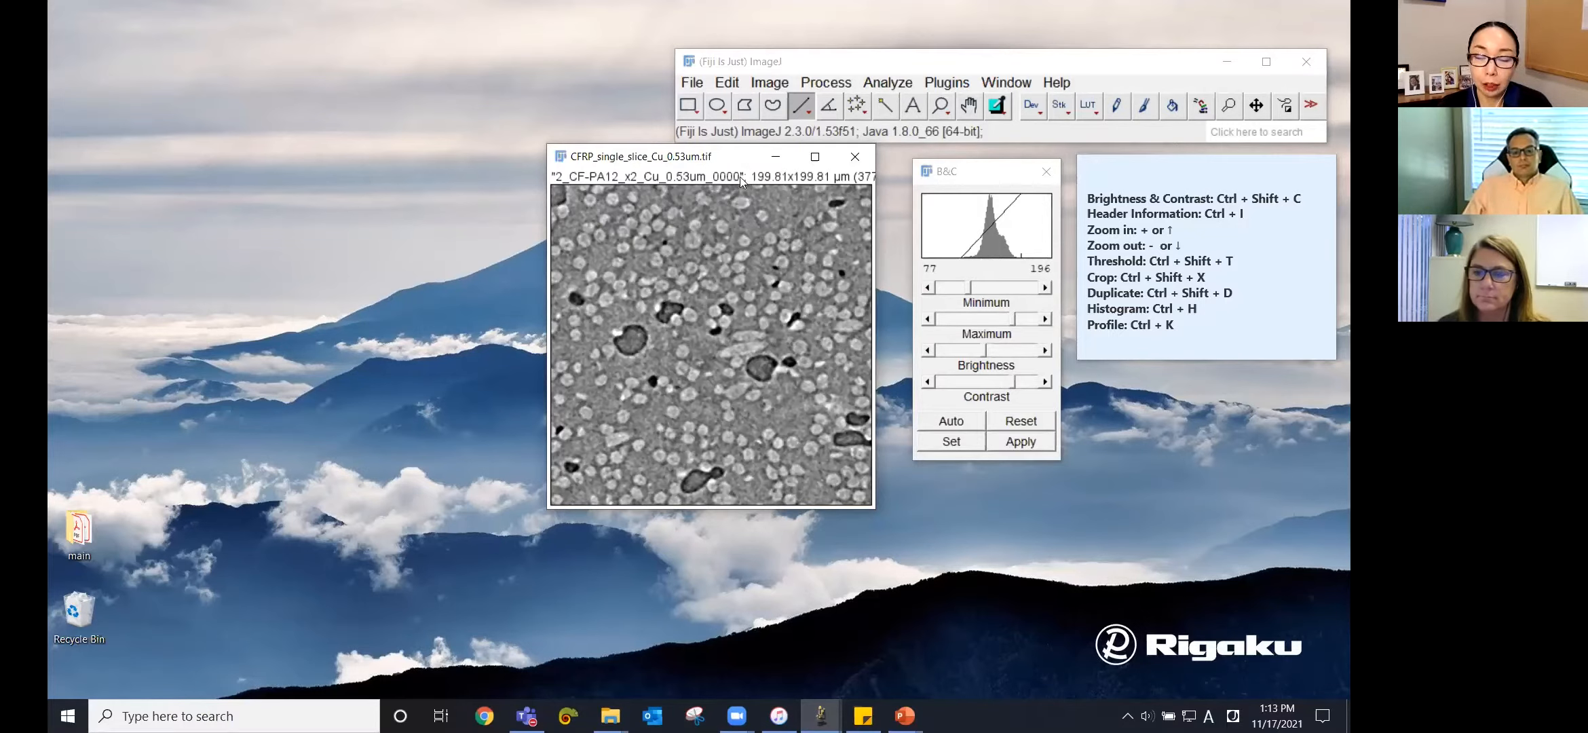
left_click(952, 84)
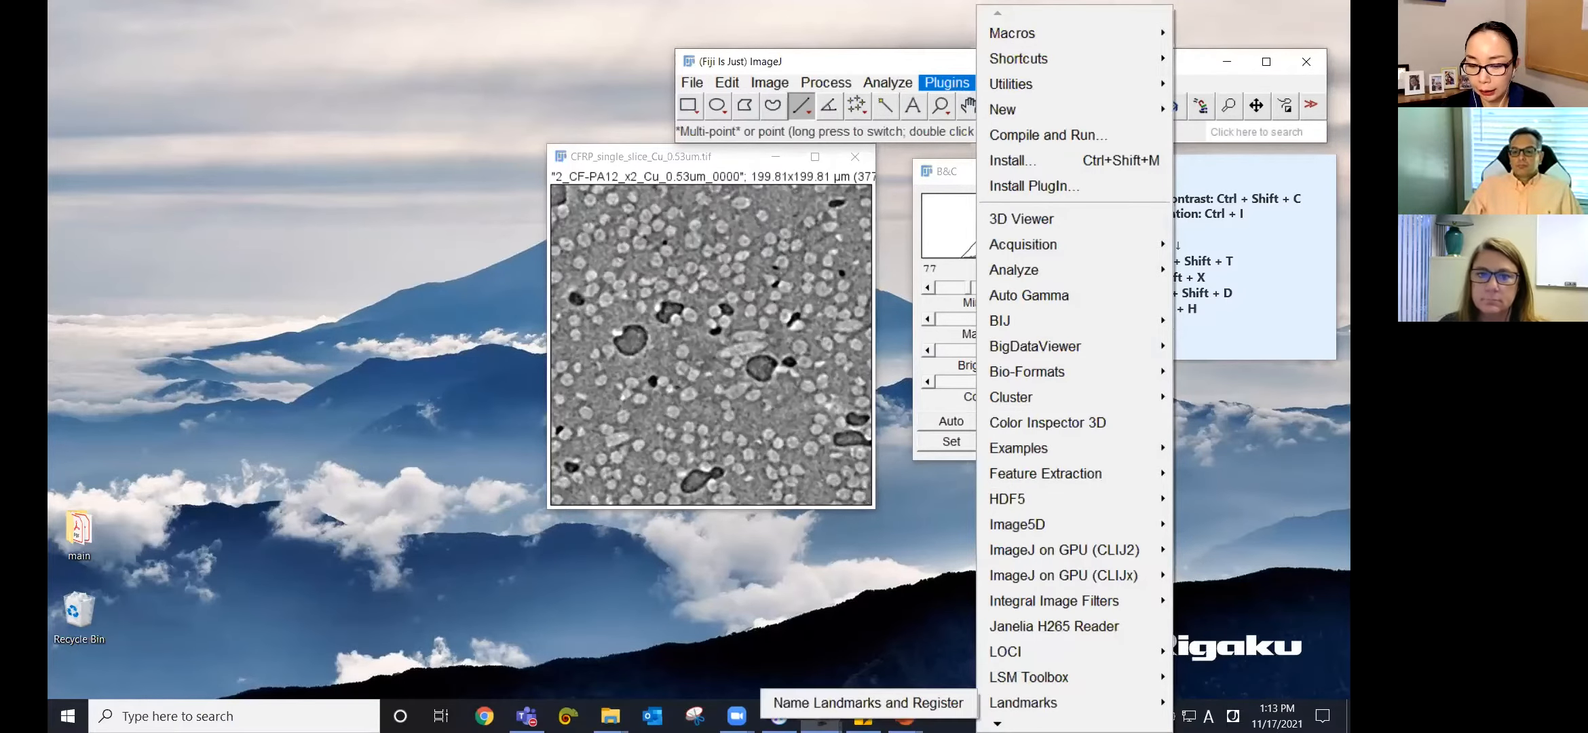
mouse_move(1018, 724)
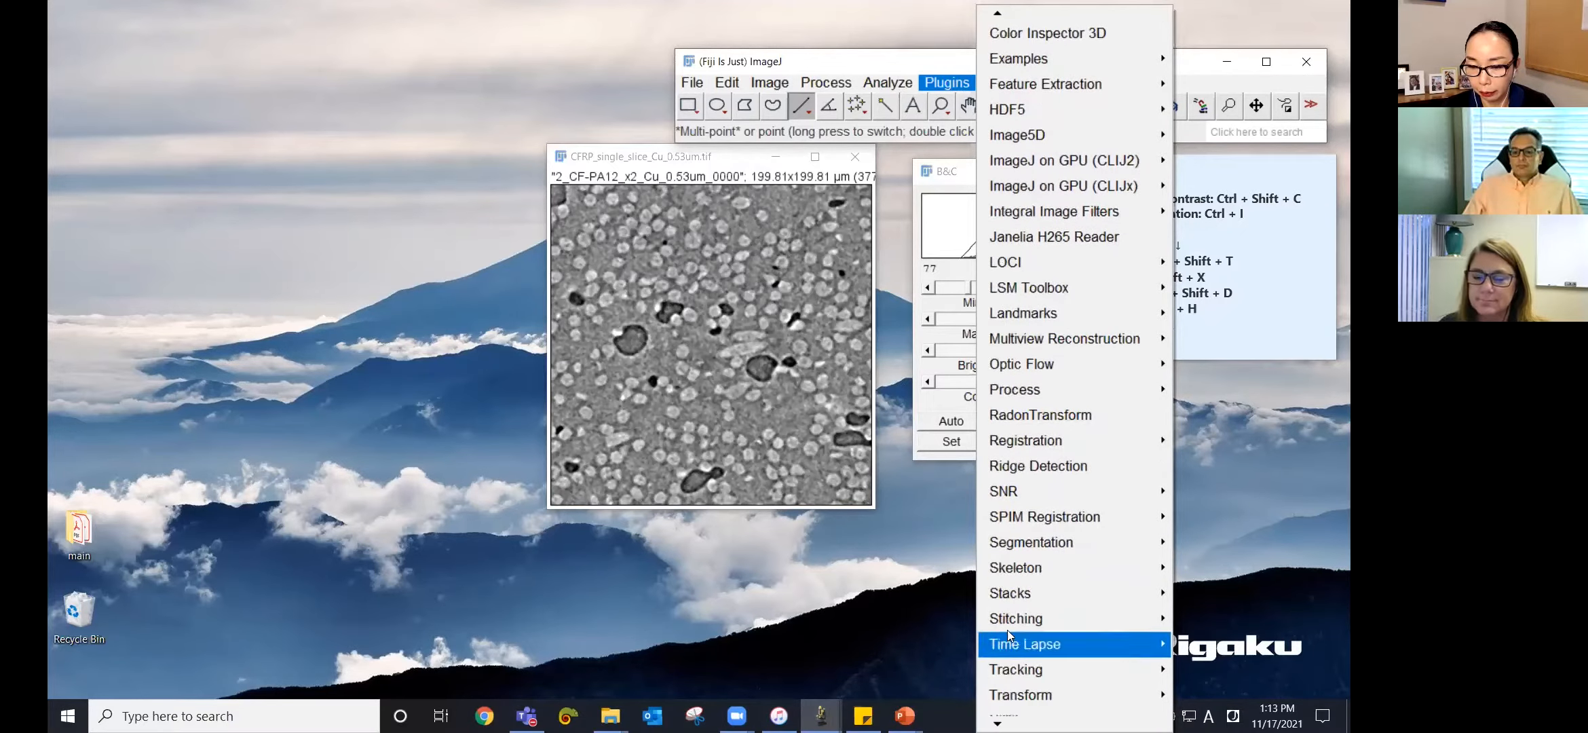
mouse_move(1011, 543)
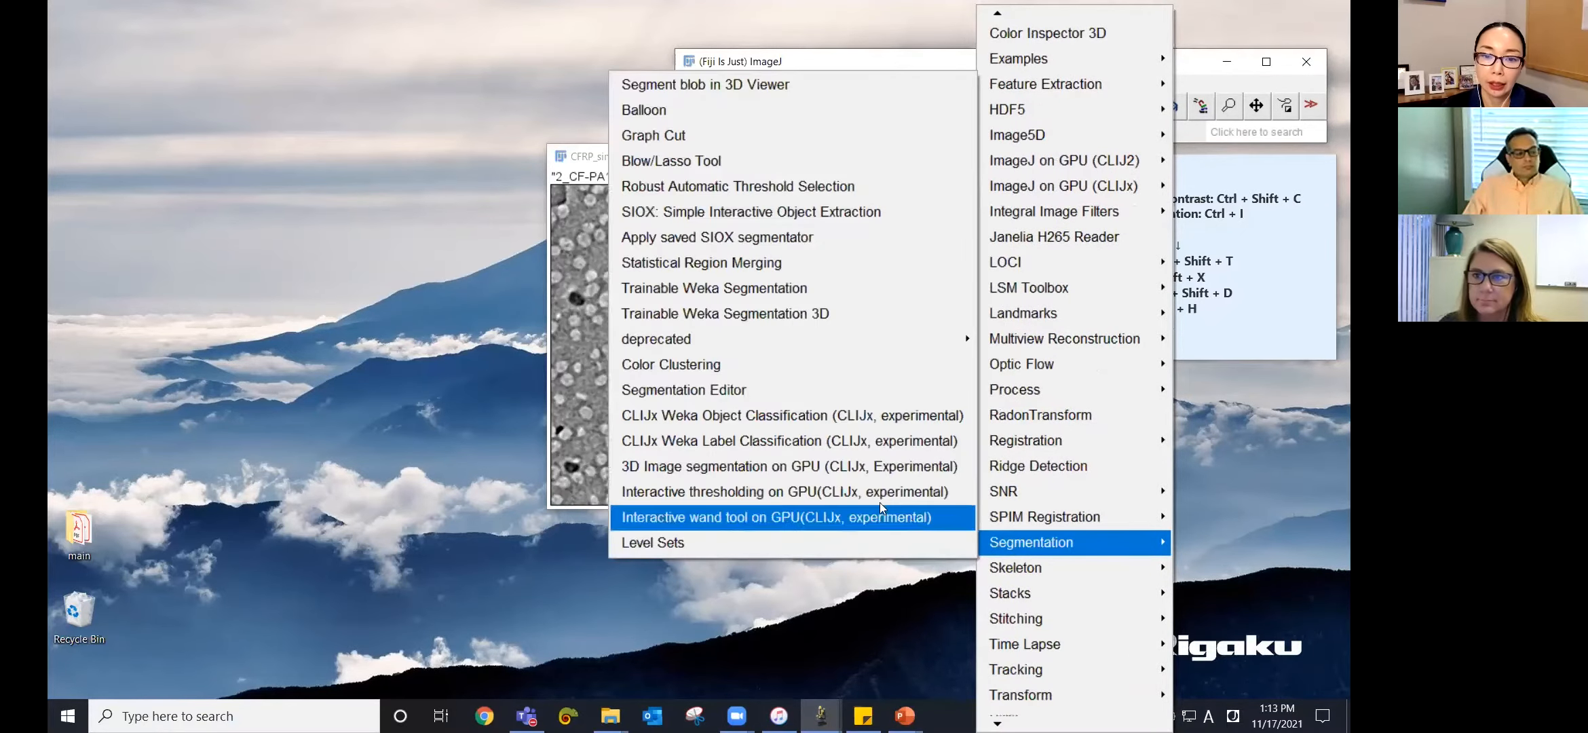
left_click(840, 289)
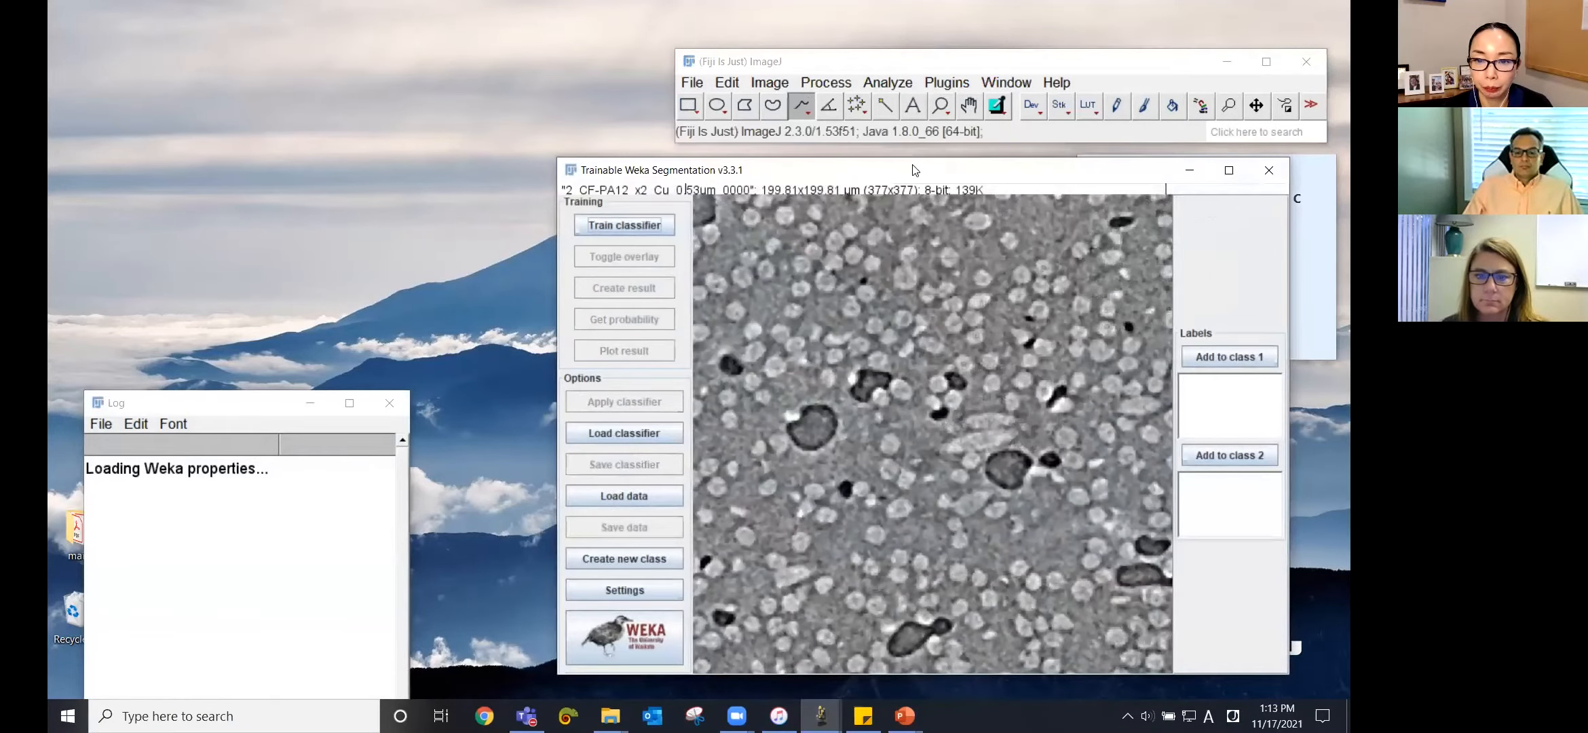
left_click_drag(915, 171, 759, 160)
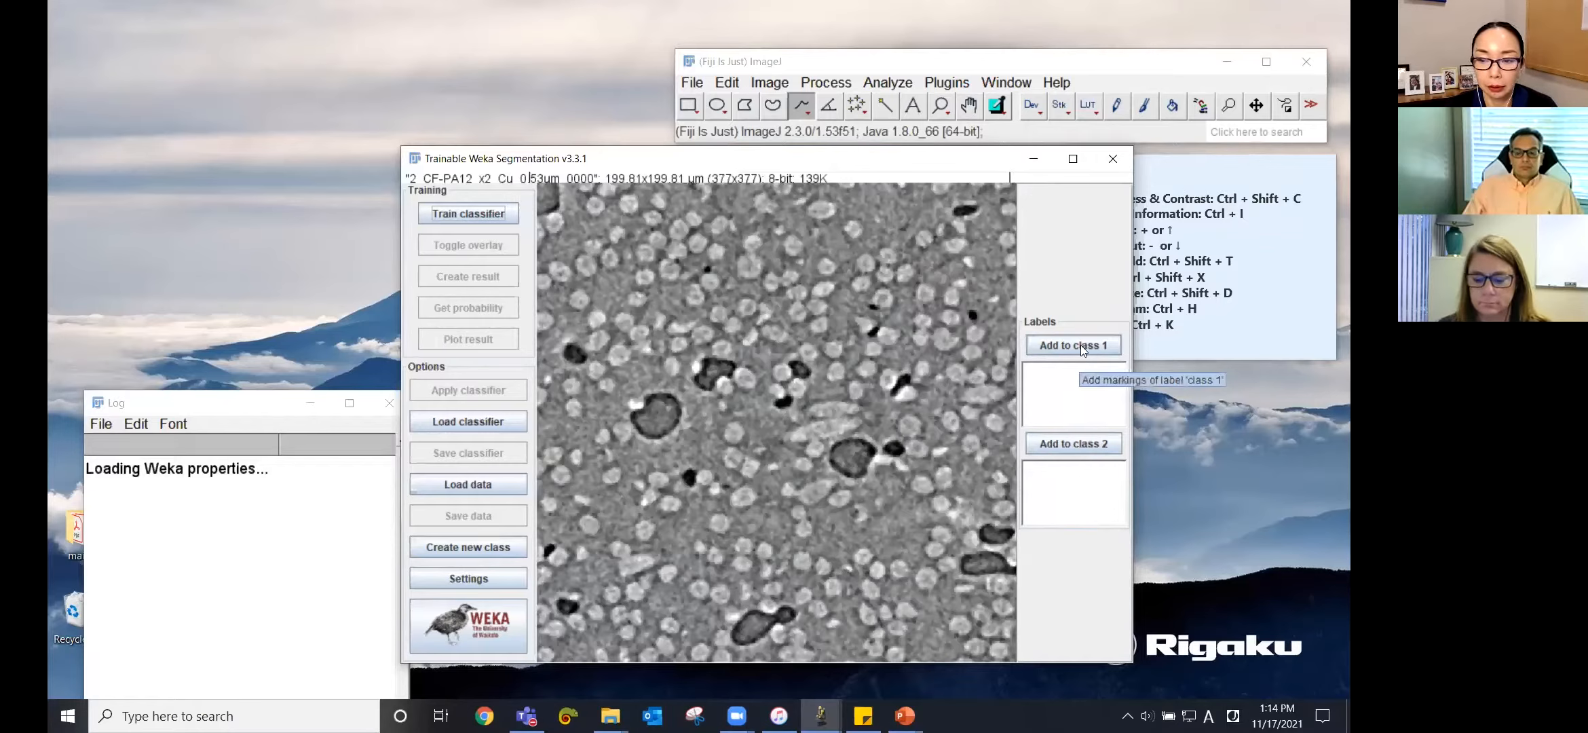
Rename class 1 as fiber and class 2 as matrix in the segmentation settings
left_click(503, 580)
left_click(758, 477)
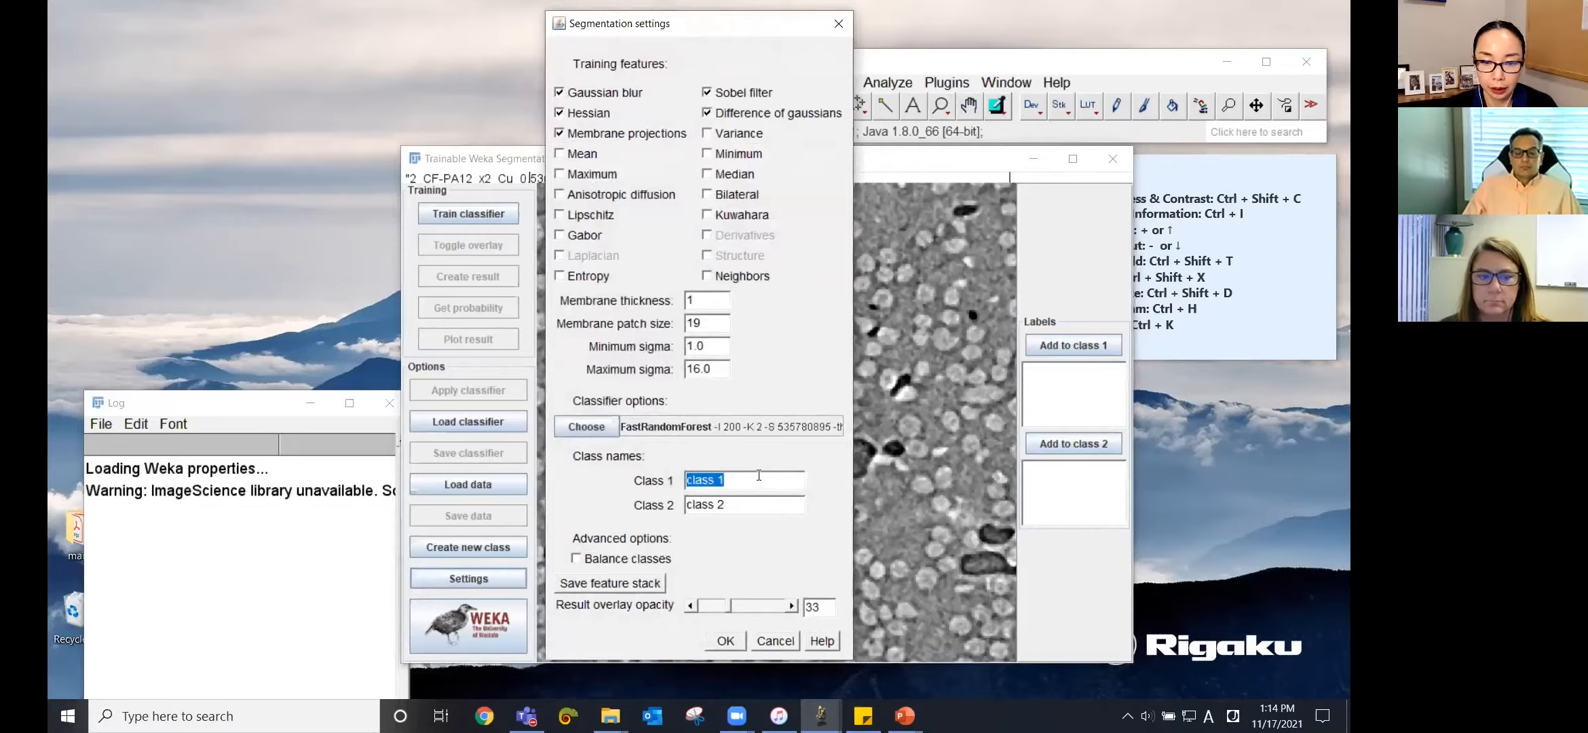
type("fiber")
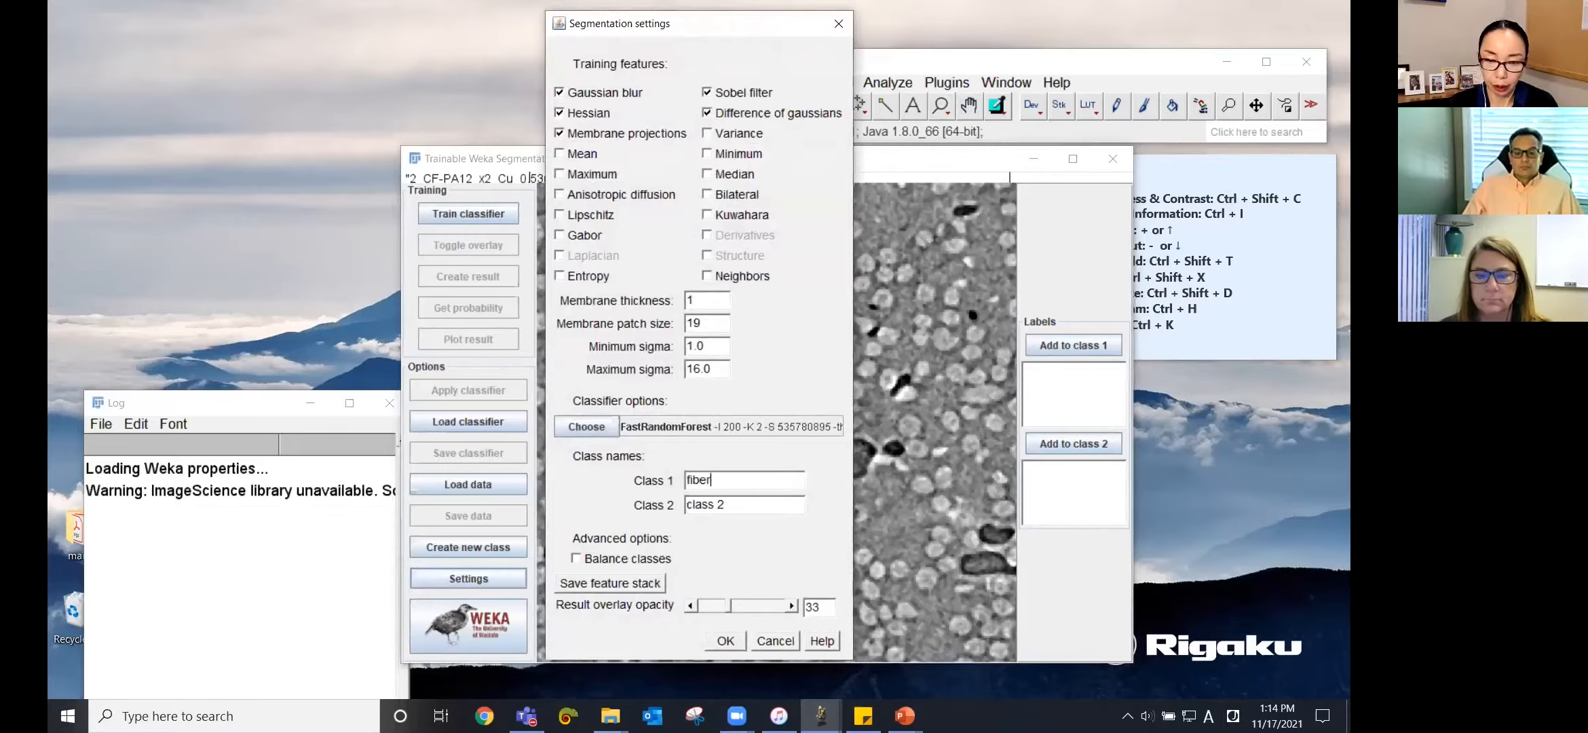
left_click(773, 500)
type("matr")
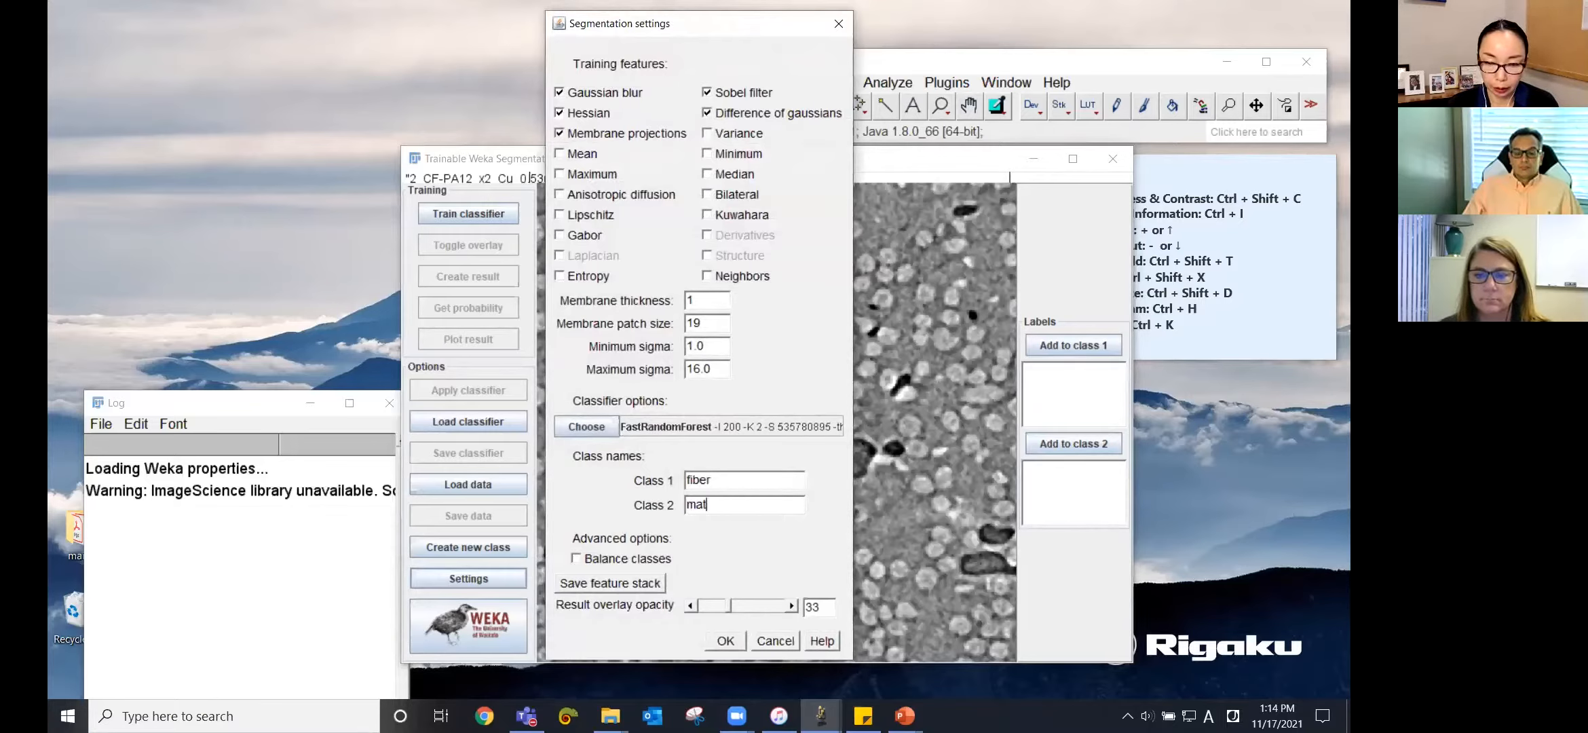
type("ix")
left_click(726, 641)
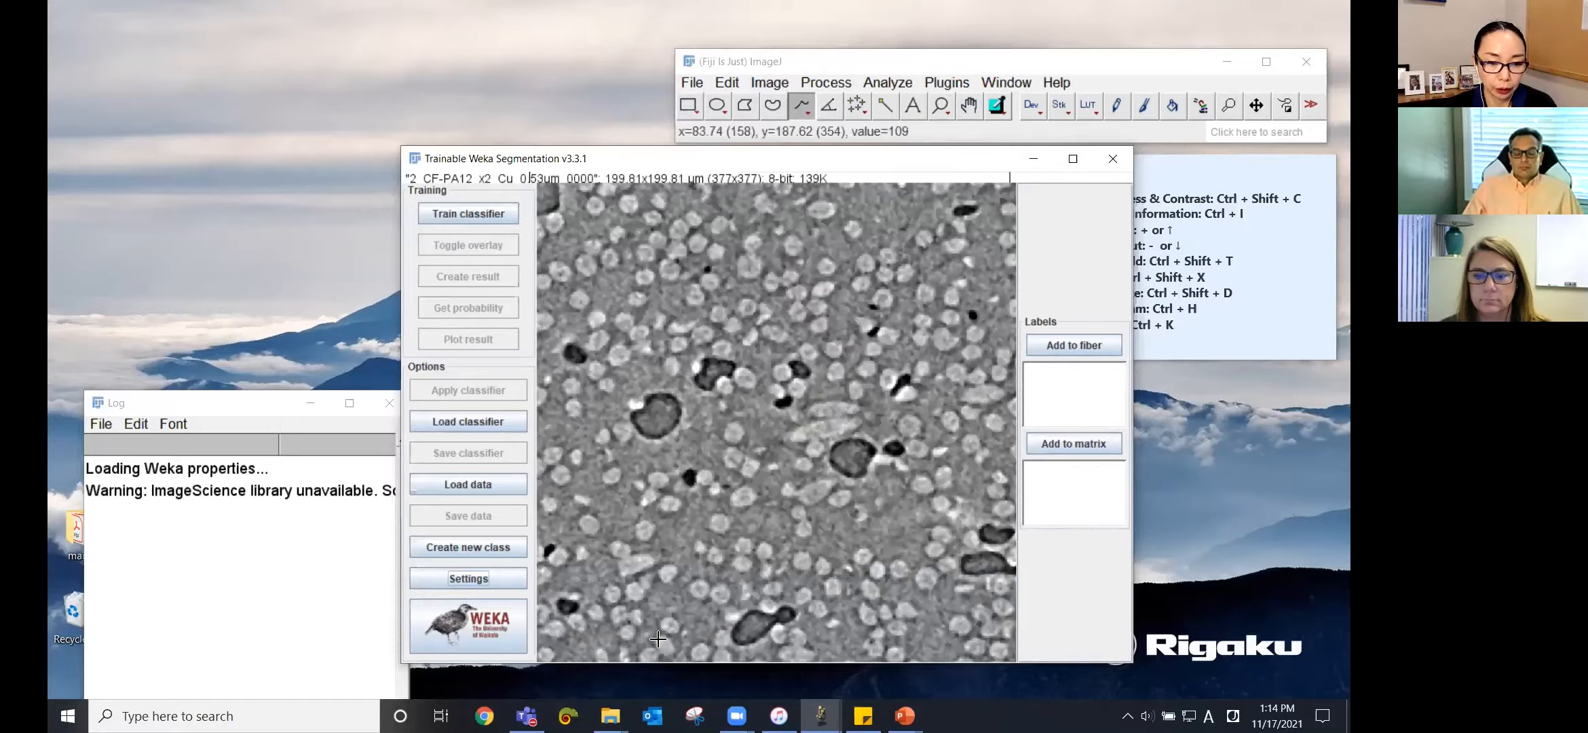
Create a third segmentation class named void
left_click(502, 549)
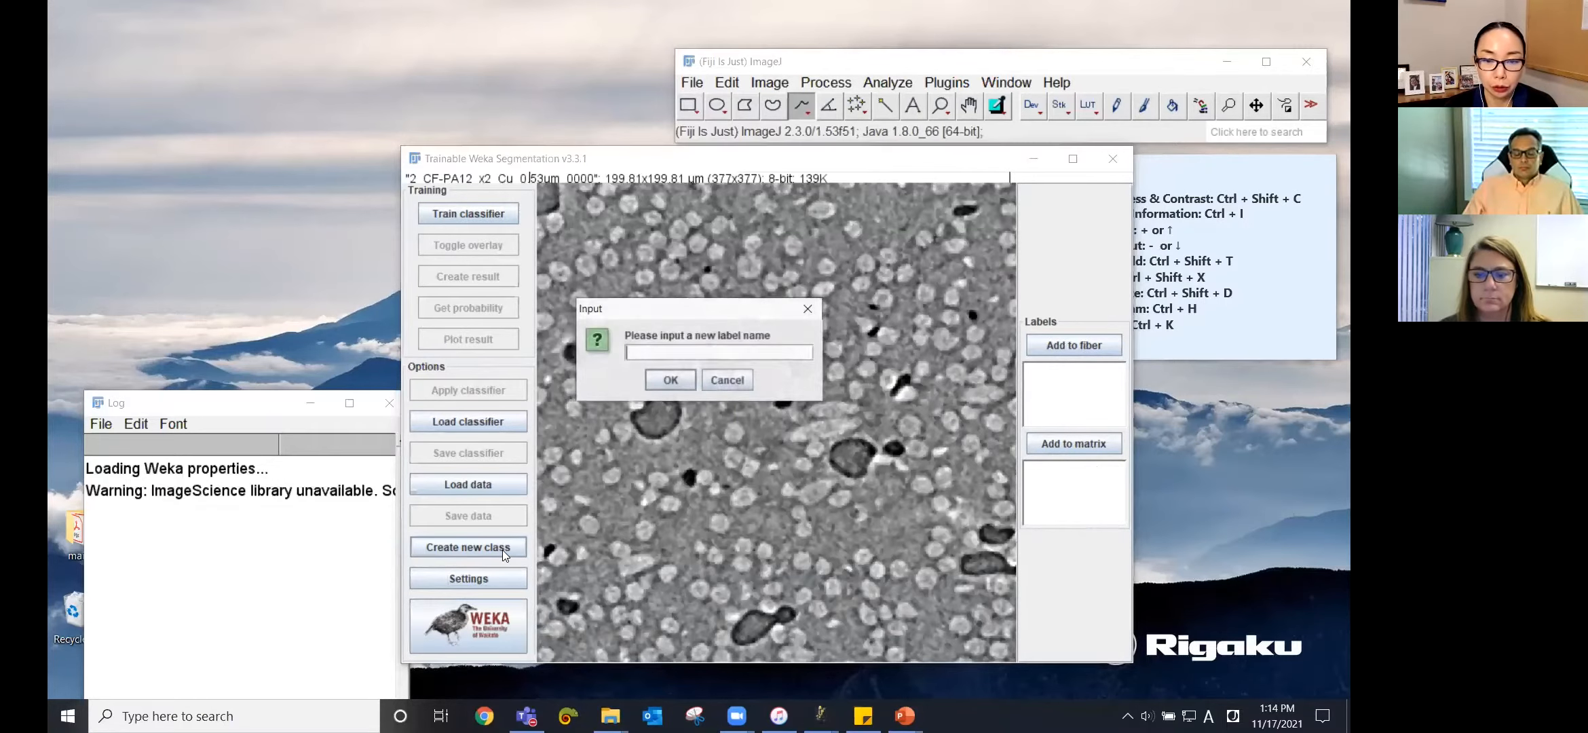
type("void")
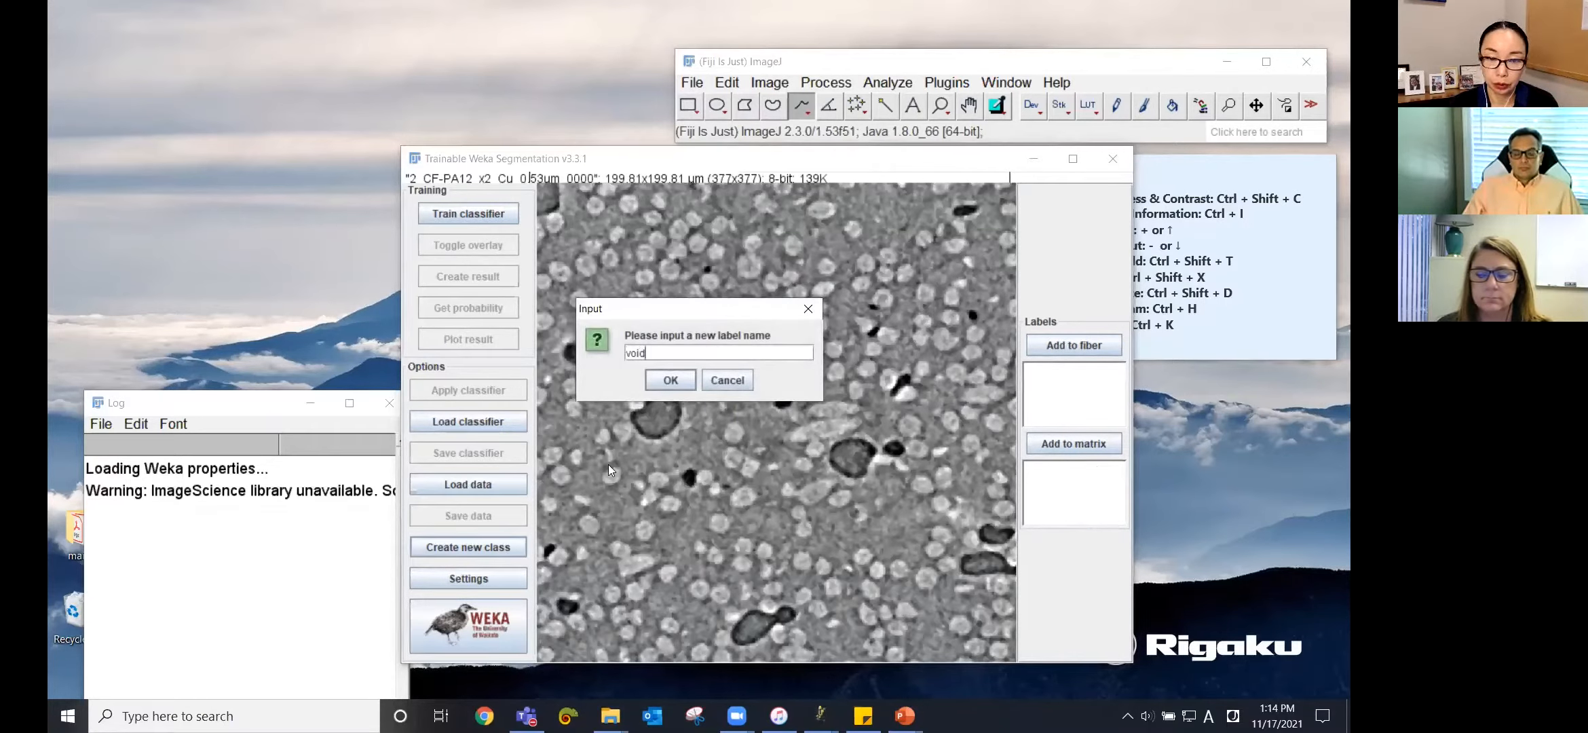
left_click(669, 381)
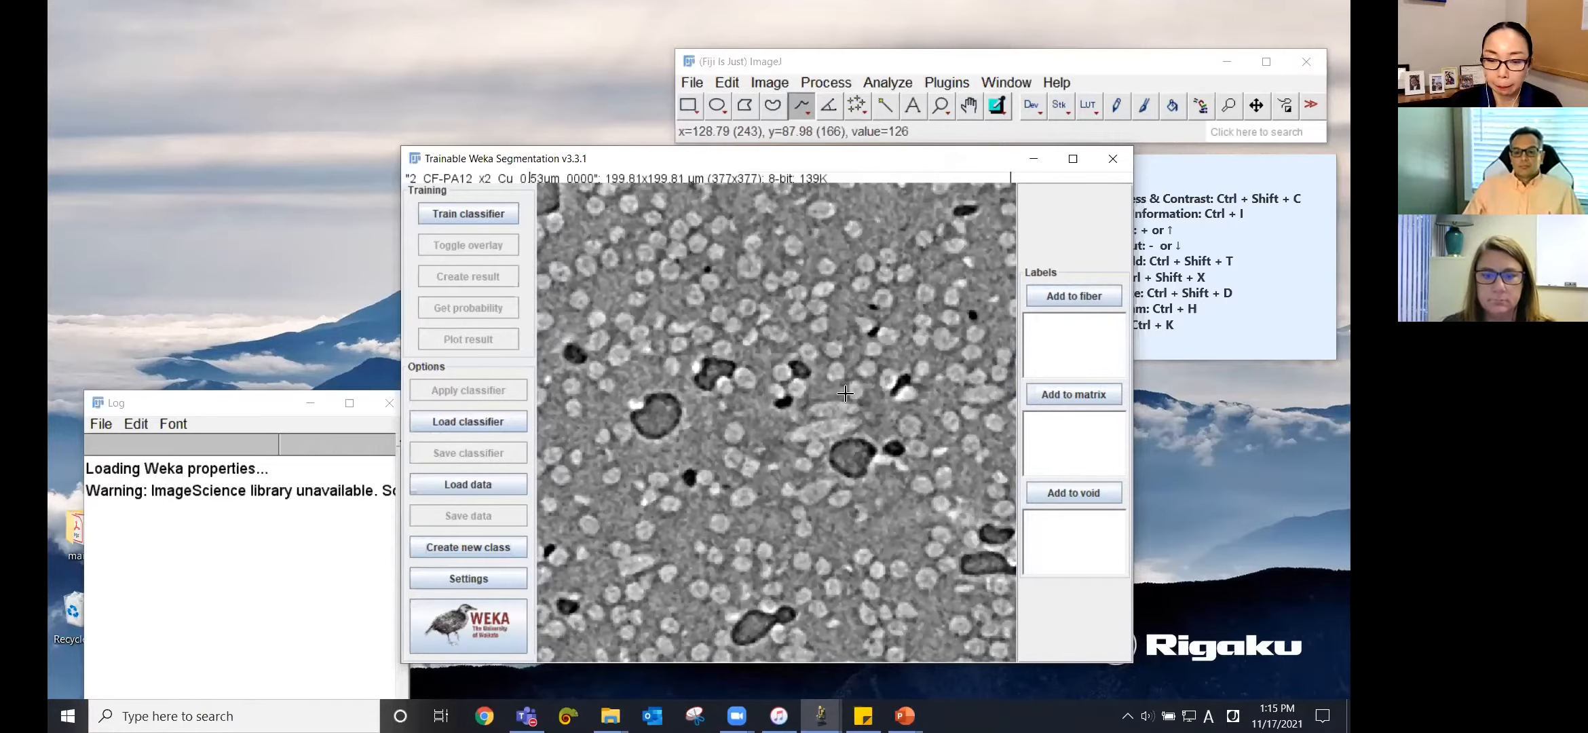
Outline the round fiber beside the slanted dark void and the elongated fiber near the center freehand, adding each to the fiber class
key("plus")
key("plus")
key("plus")
key("plus")
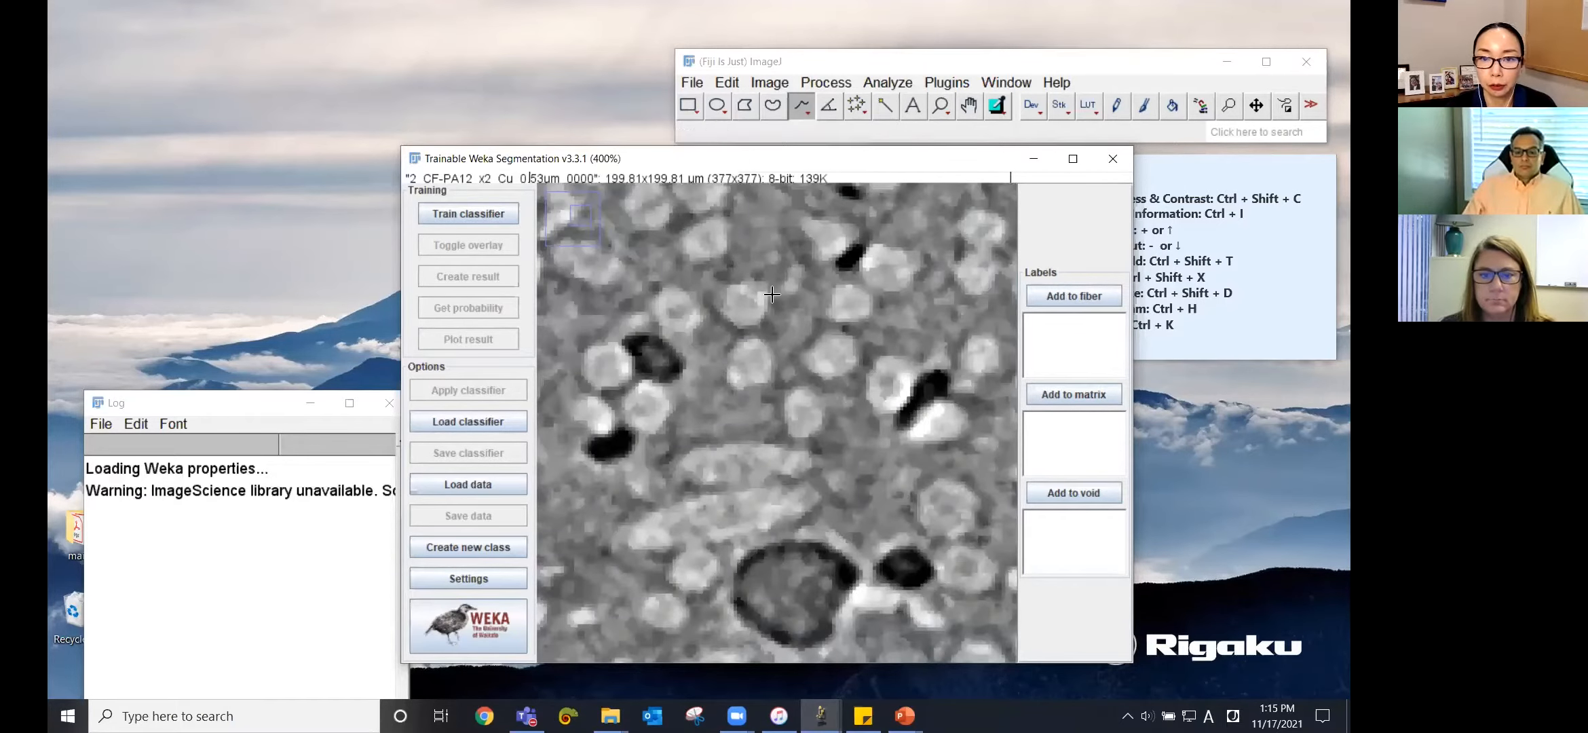
left_click(772, 104)
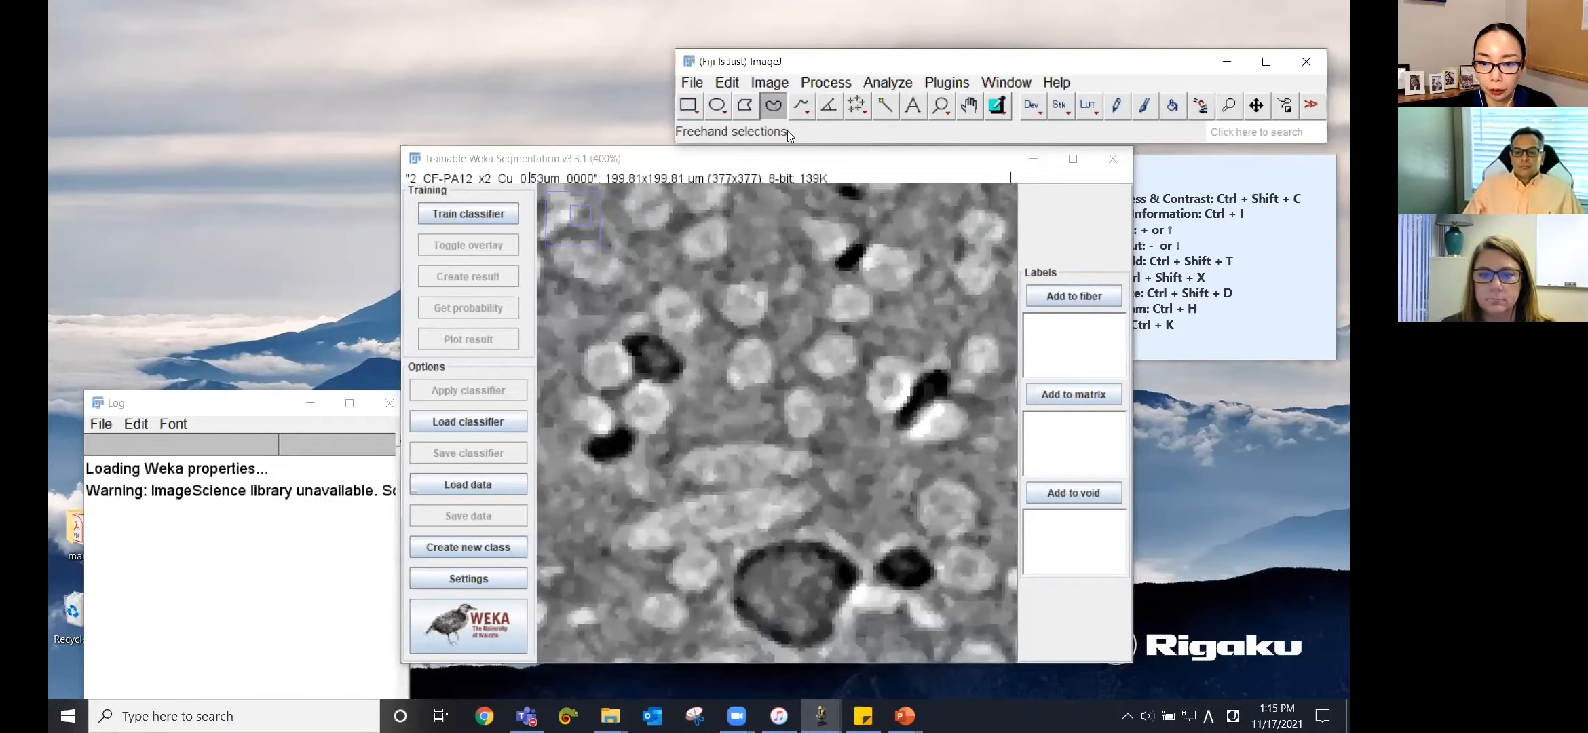
mouse_move(882, 412)
left_mouse_down()
mouse_move(867, 398)
mouse_move(873, 357)
mouse_move(910, 386)
left_mouse_up()
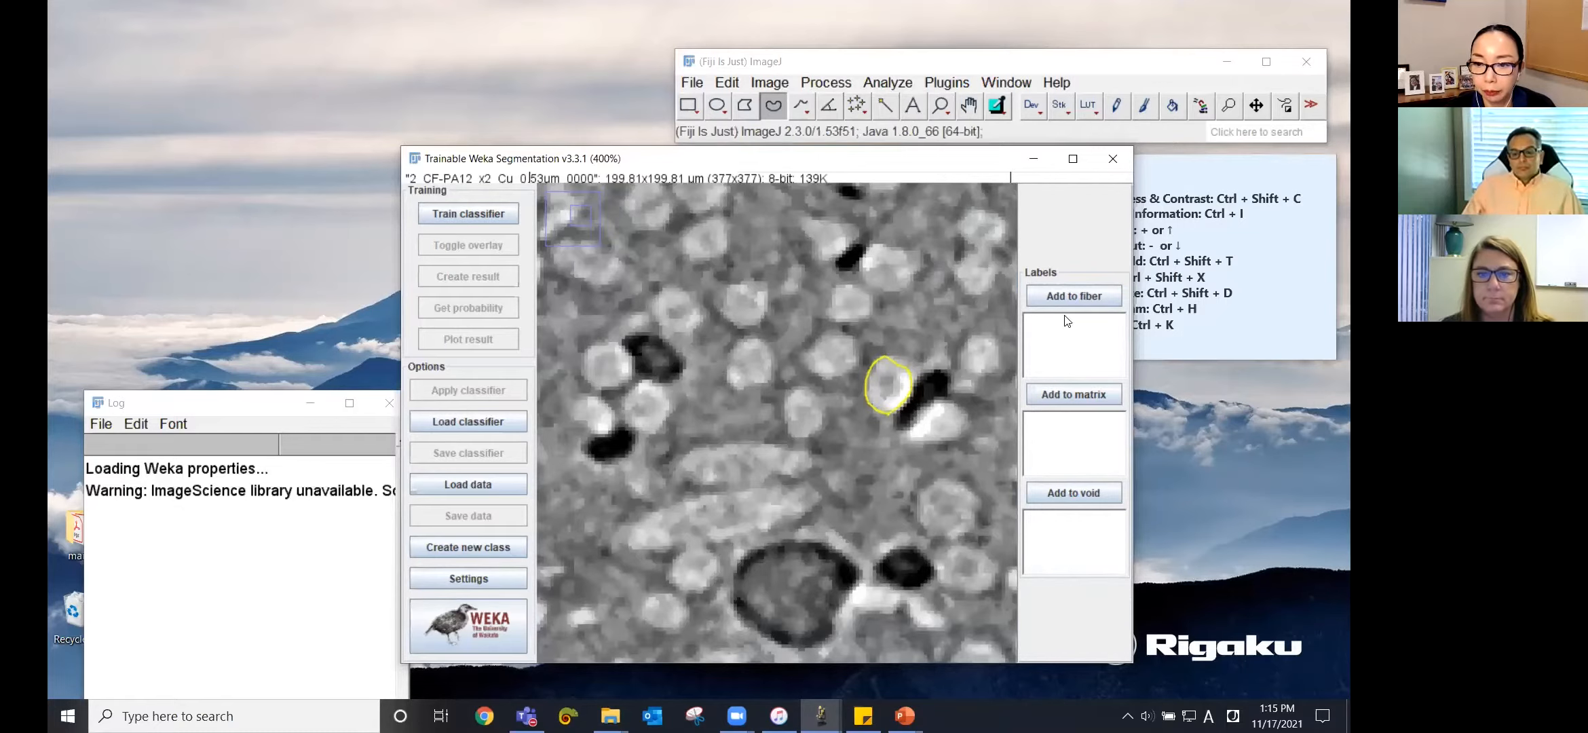
left_click(1077, 294)
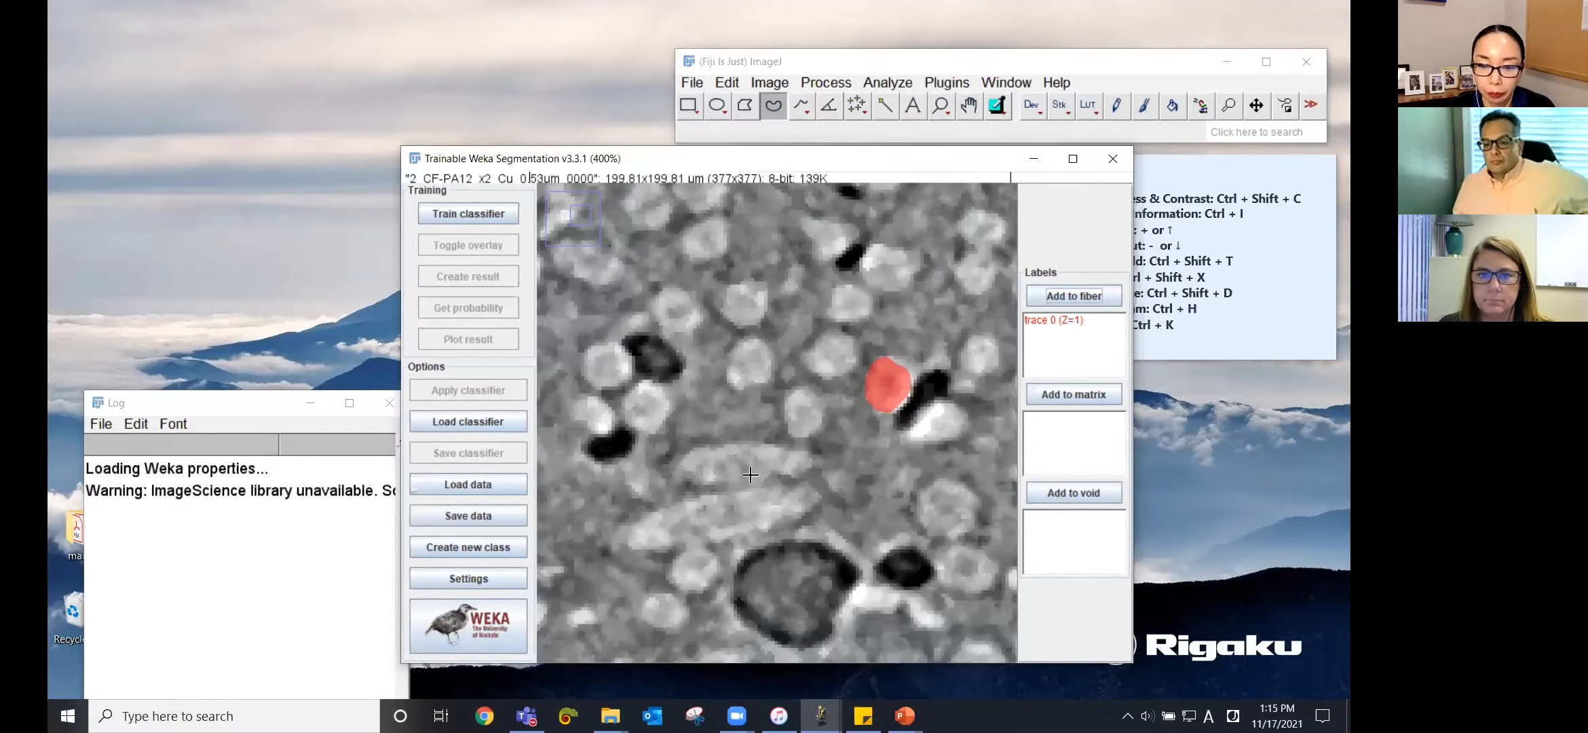
mouse_move(764, 480)
left_mouse_down()
mouse_move(683, 471)
mouse_move(691, 452)
mouse_move(759, 443)
mouse_move(805, 456)
mouse_move(746, 483)
left_mouse_up()
left_click(1058, 298)
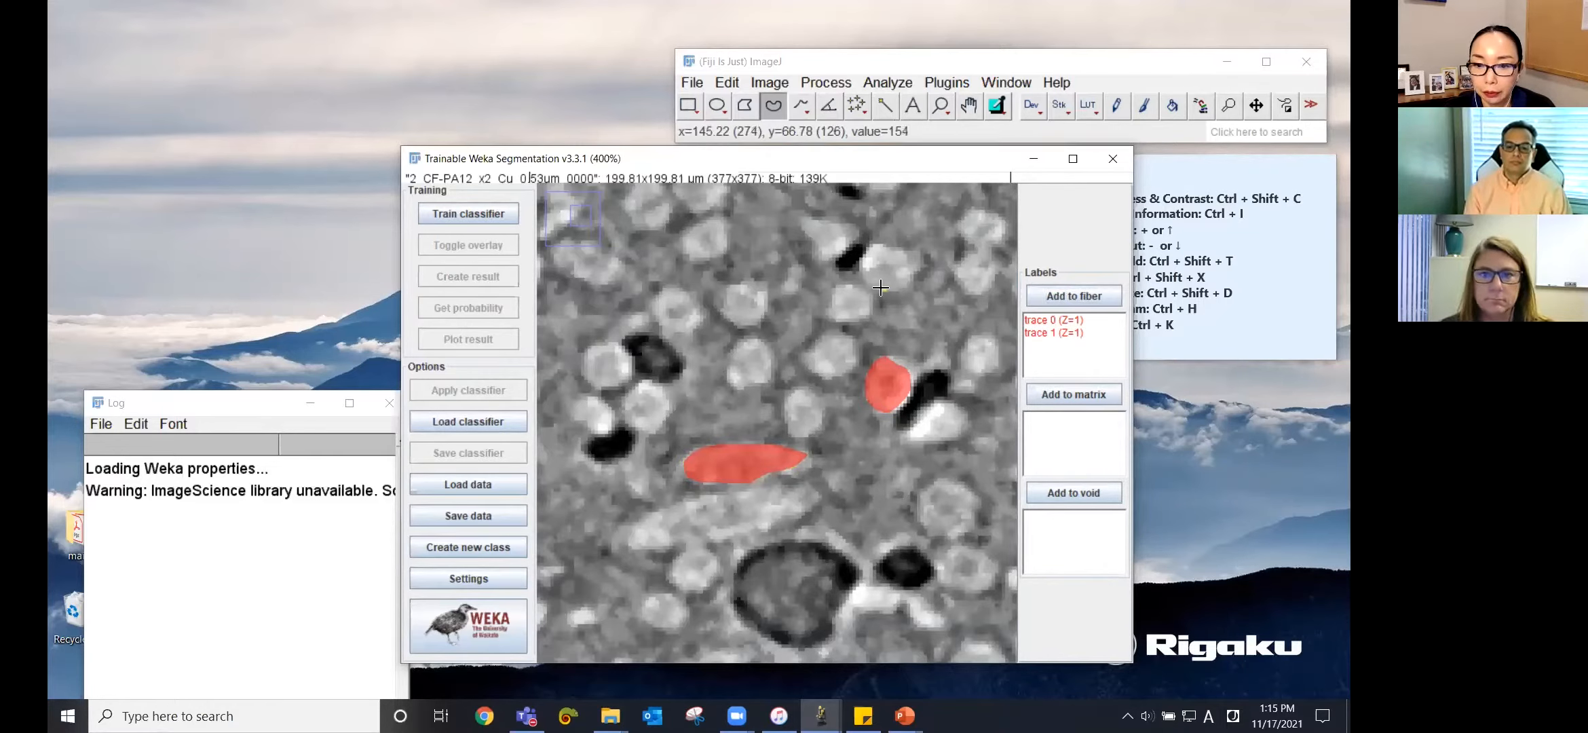
Outline the round fiber beside the small dark void near the upper edge freehand and add it to the fiber class
mouse_move(866, 279)
left_mouse_down()
mouse_move(871, 242)
mouse_move(885, 245)
mouse_move(908, 268)
mouse_move(909, 287)
mouse_move(891, 290)
left_mouse_up()
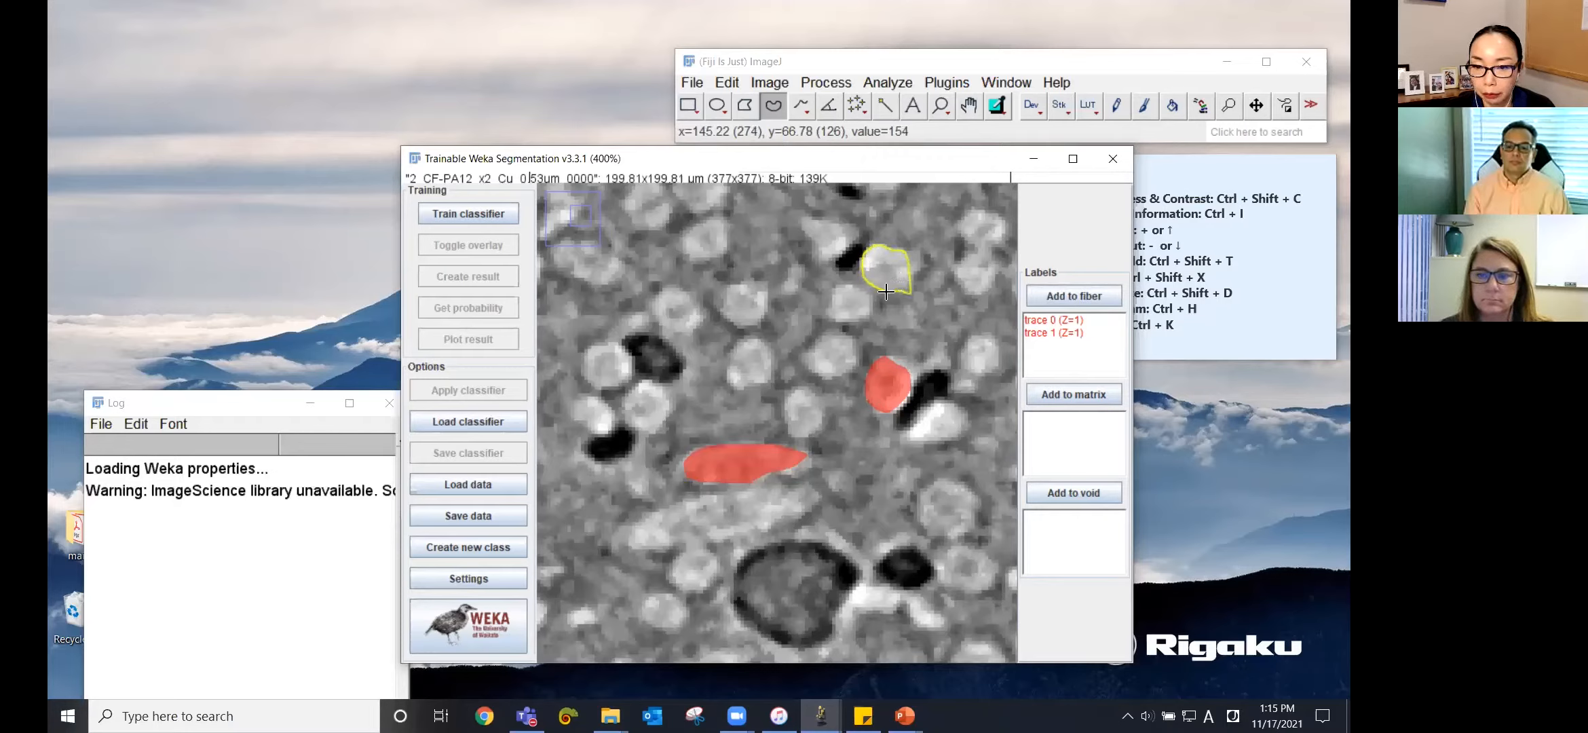
left_click(904, 283)
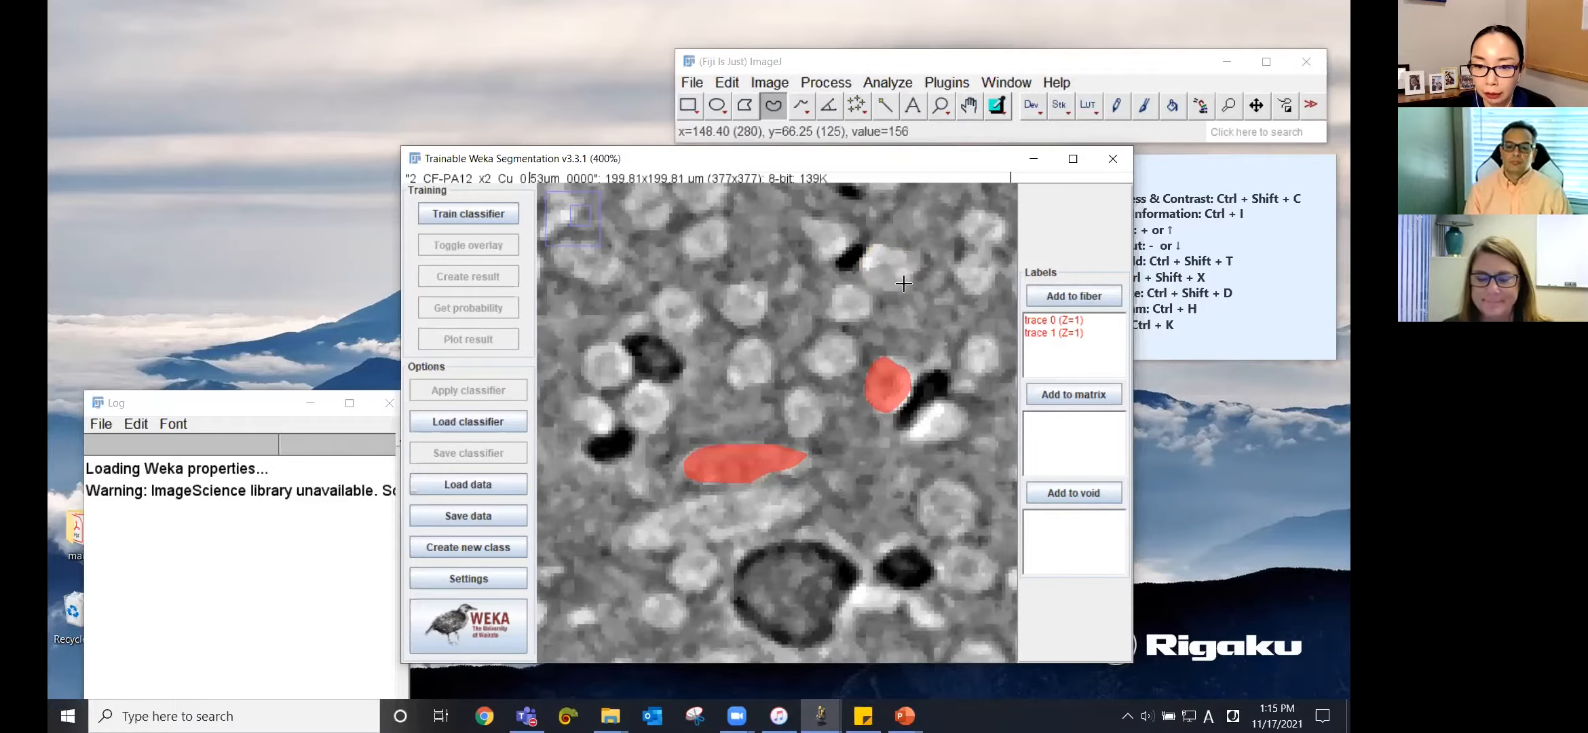
mouse_move(906, 284)
left_mouse_down()
mouse_move(868, 285)
mouse_move(860, 266)
mouse_move(872, 246)
mouse_move(909, 258)
left_mouse_up()
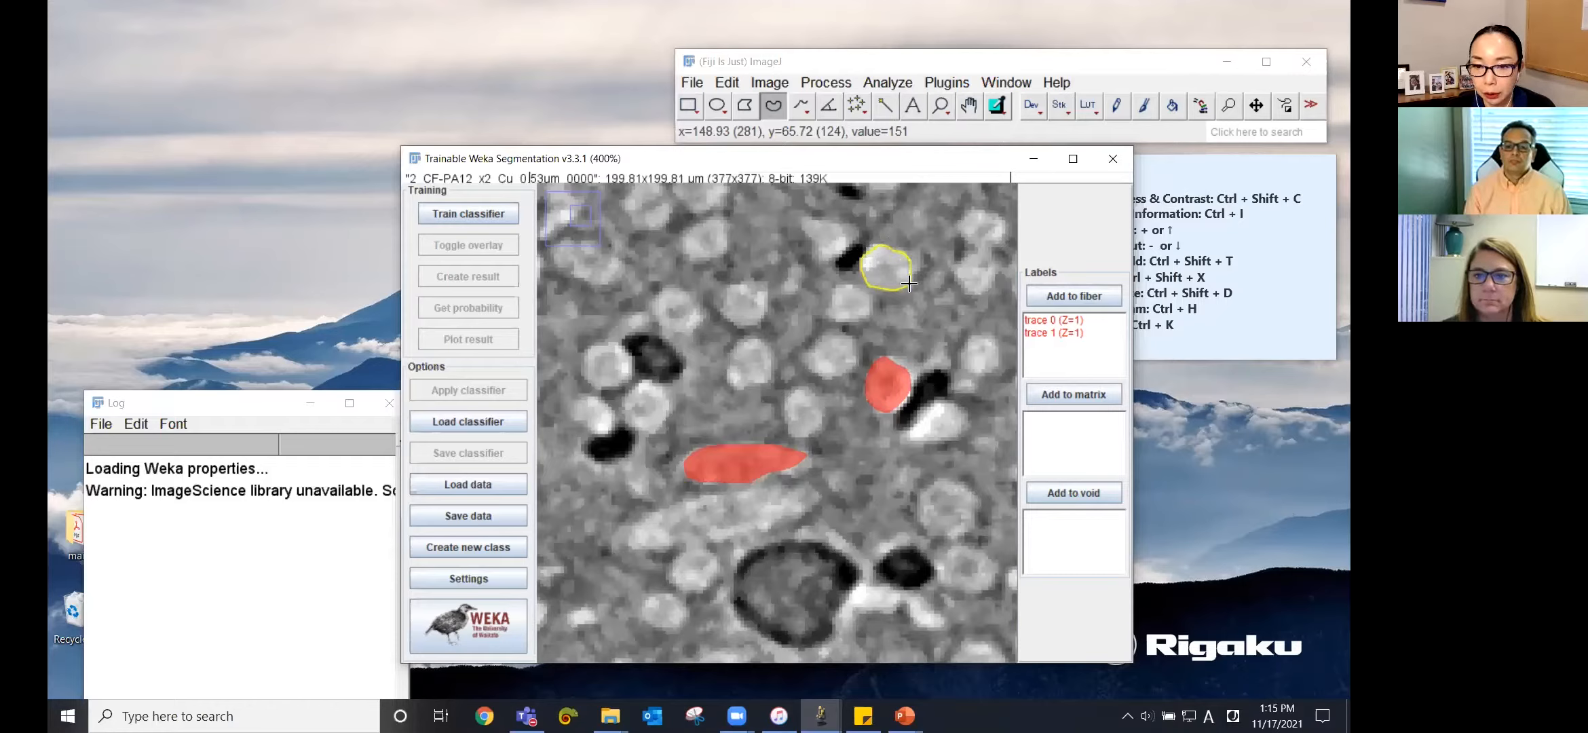
left_click(1074, 296)
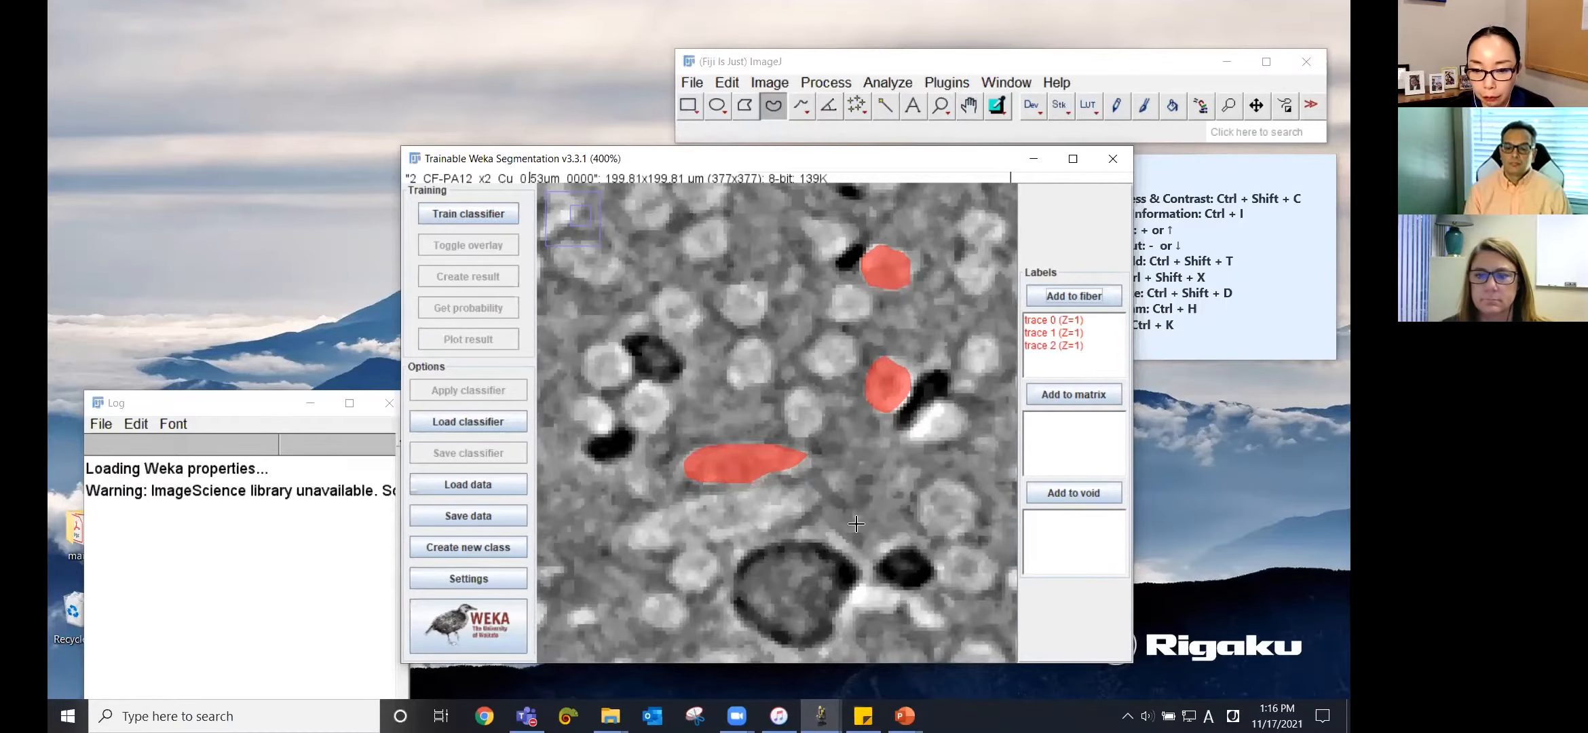
Outline two gray matrix regions, above and below the large round void, freehand and add each to the matrix class
mouse_move(862, 536)
left_mouse_down()
mouse_move(840, 420)
mouse_move(870, 405)
mouse_move(906, 441)
mouse_move(908, 490)
mouse_move(857, 533)
left_mouse_up()
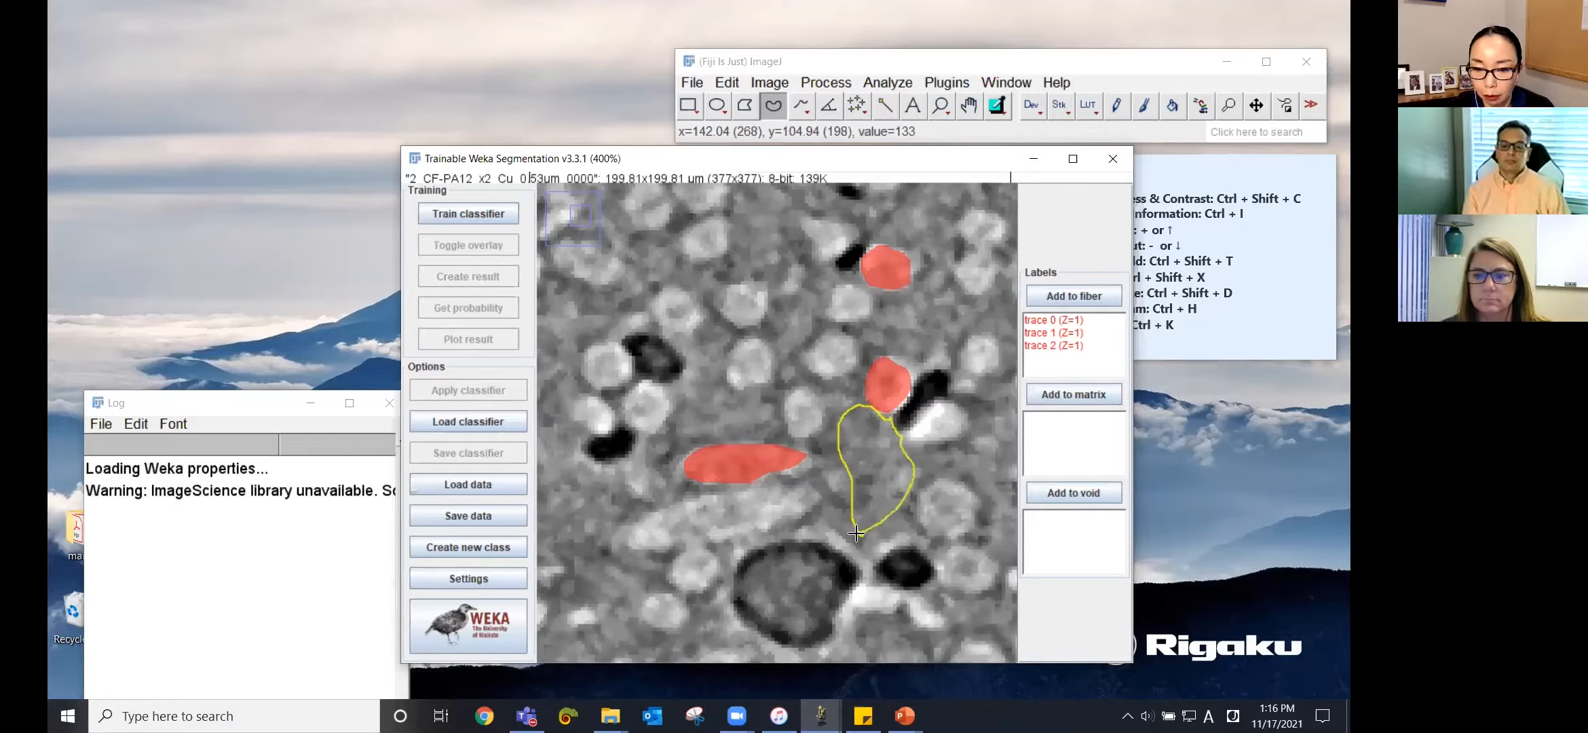
left_click(1074, 394)
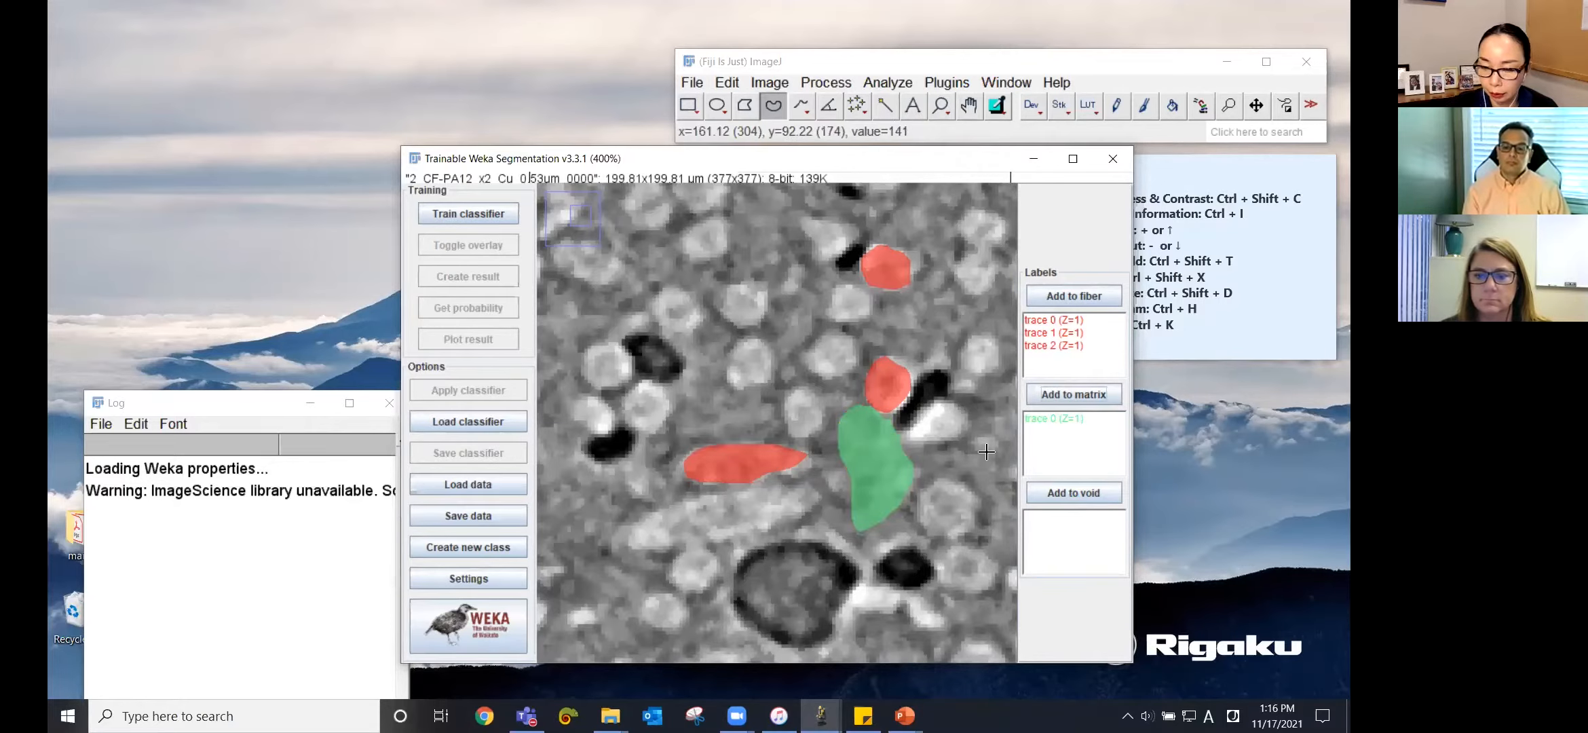
key("minus")
key("minus")
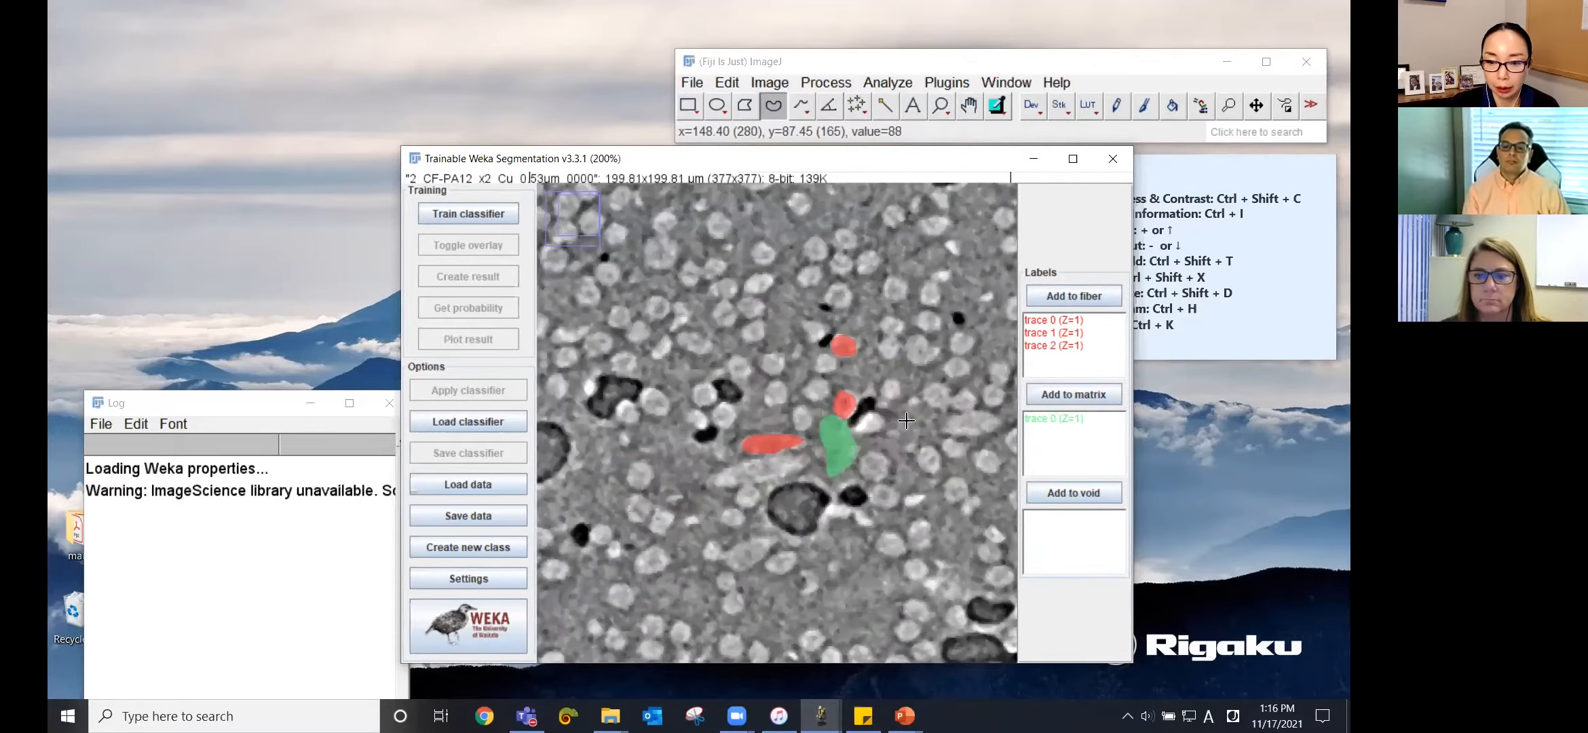
mouse_move(848, 617)
left_mouse_down()
mouse_move(840, 580)
mouse_move(862, 532)
mouse_move(879, 596)
mouse_move(859, 628)
mouse_move(845, 619)
left_mouse_up()
left_click(1054, 393)
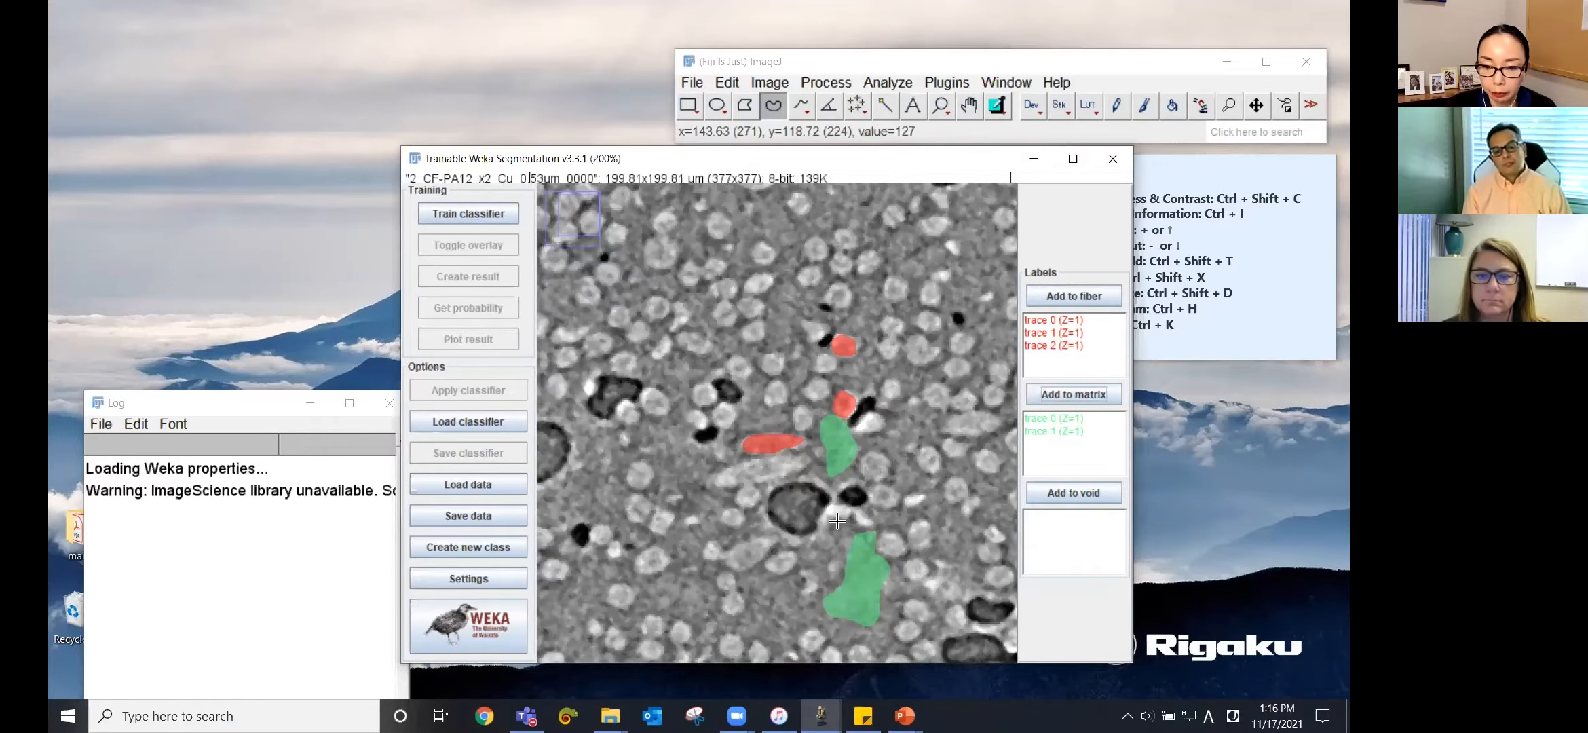
Outline part of the large round void and the small dark void beside it freehand, adding each to the void class
key("plus")
key("plus")
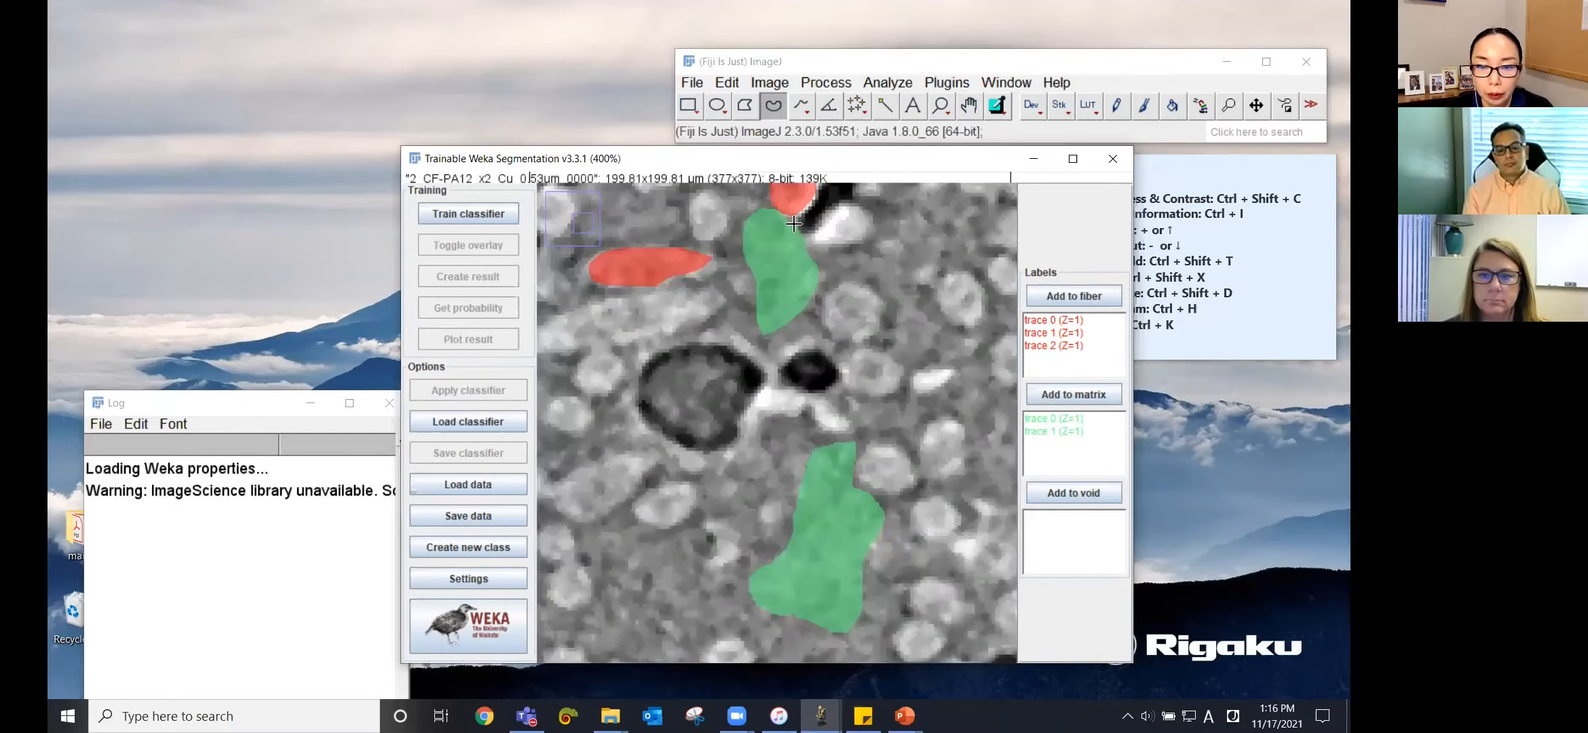
mouse_move(731, 349)
left_mouse_down()
mouse_move(756, 390)
mouse_move(721, 447)
mouse_move(671, 439)
mouse_move(641, 404)
mouse_move(725, 348)
left_mouse_up()
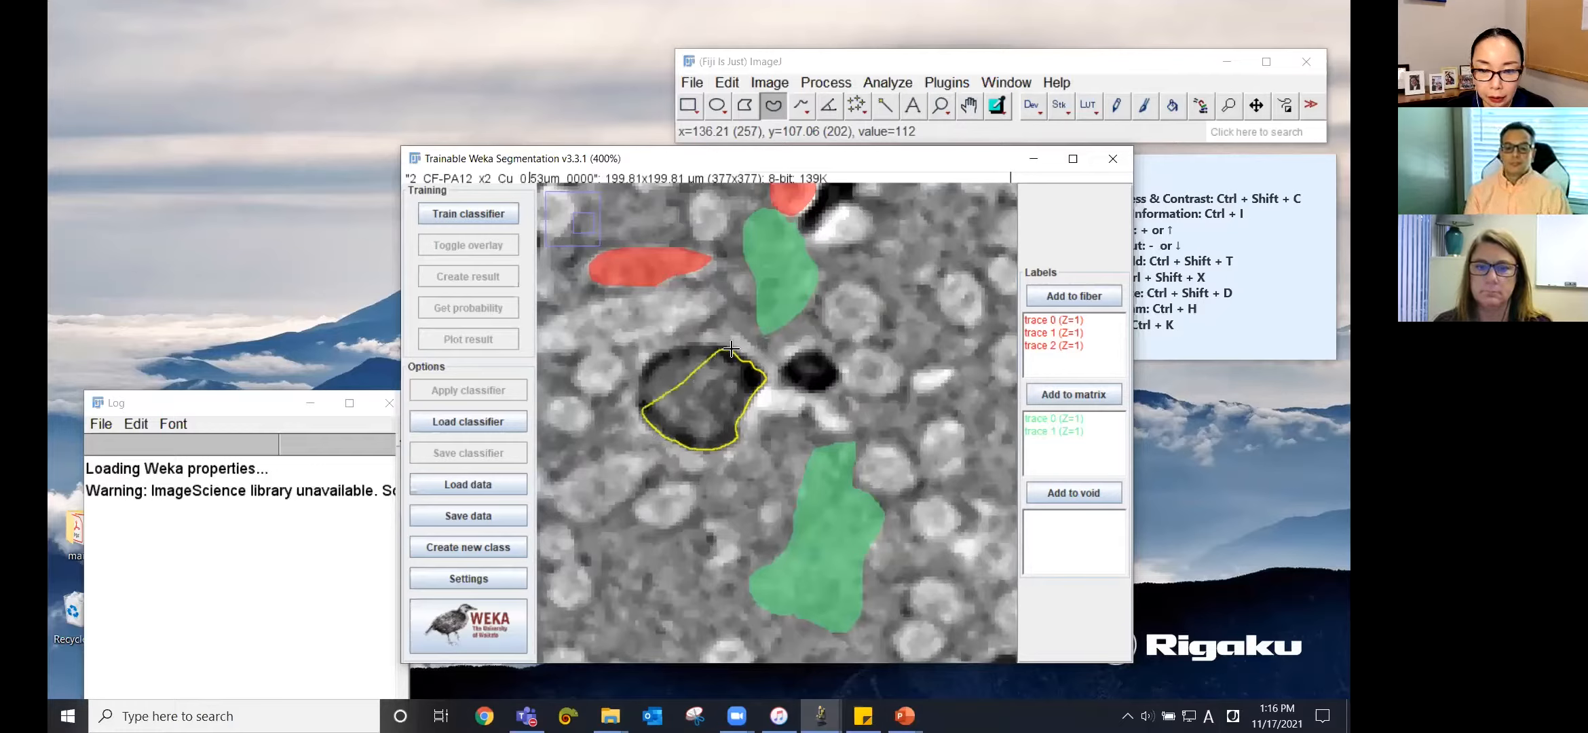
left_click(1088, 498)
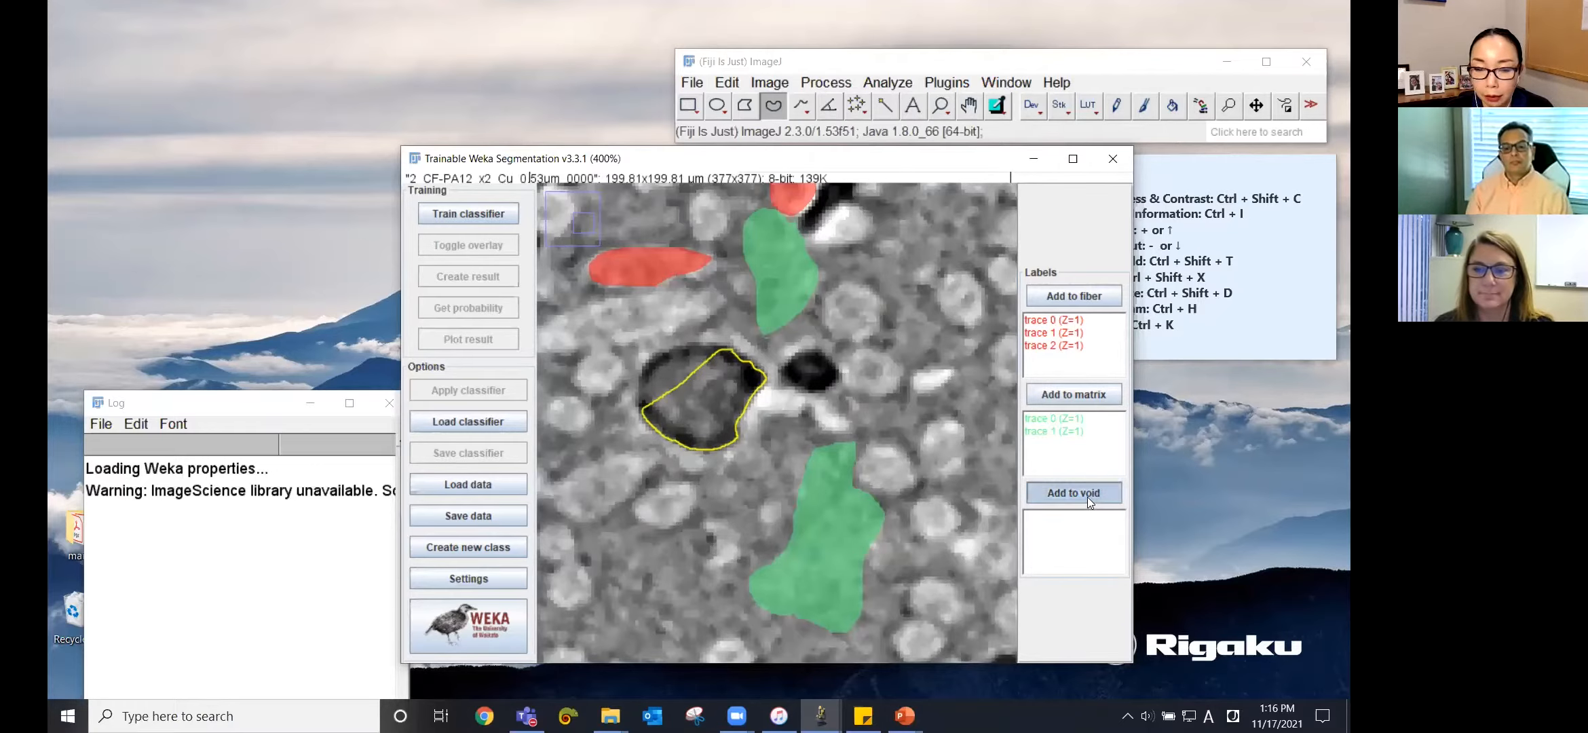
mouse_move(804, 389)
left_mouse_down()
mouse_move(780, 371)
mouse_move(813, 348)
mouse_move(841, 377)
mouse_move(808, 386)
left_mouse_up()
left_click(1086, 493)
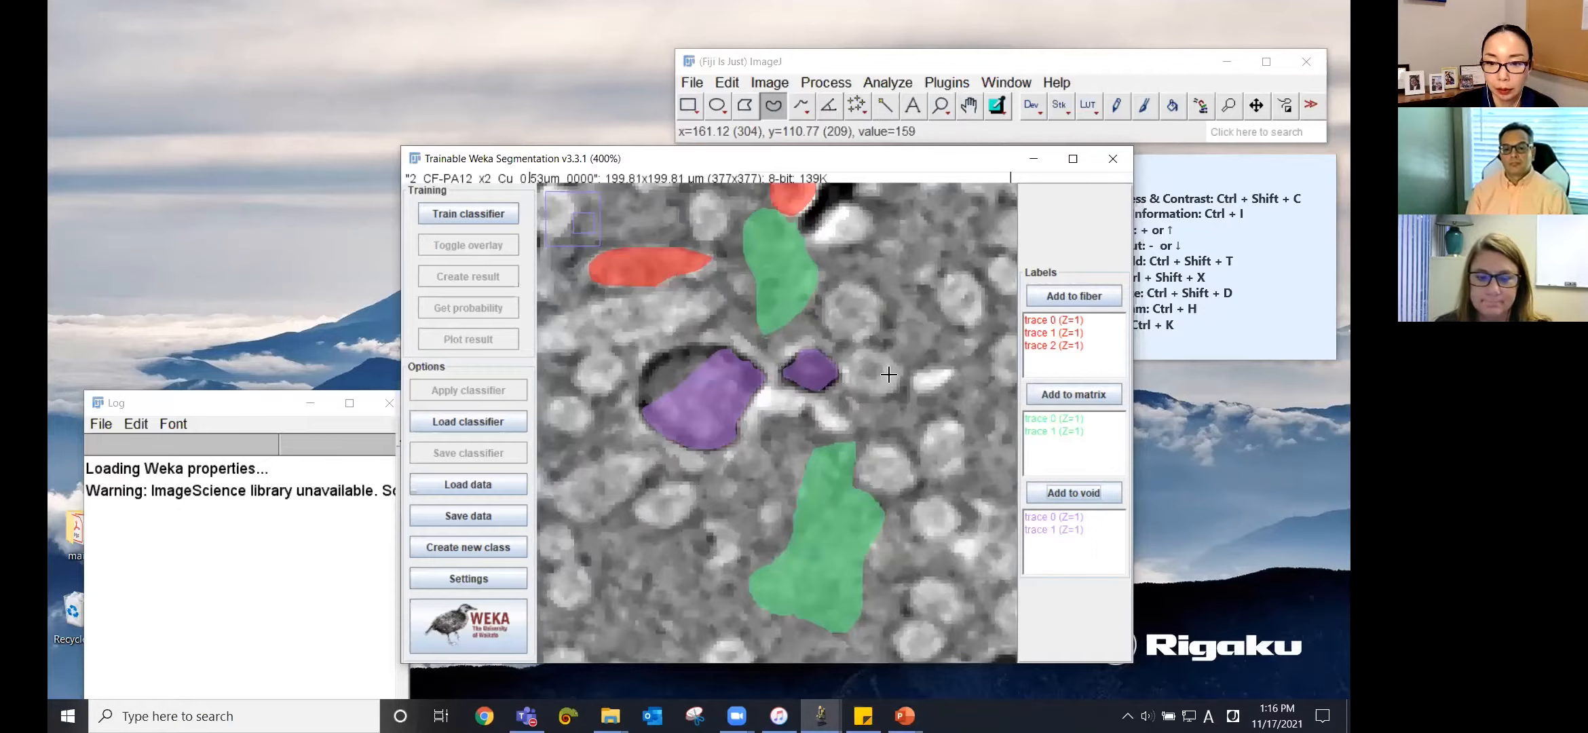
Train the classifier on the fiber, matrix and void traces drawn so far
key("minus")
key("minus")
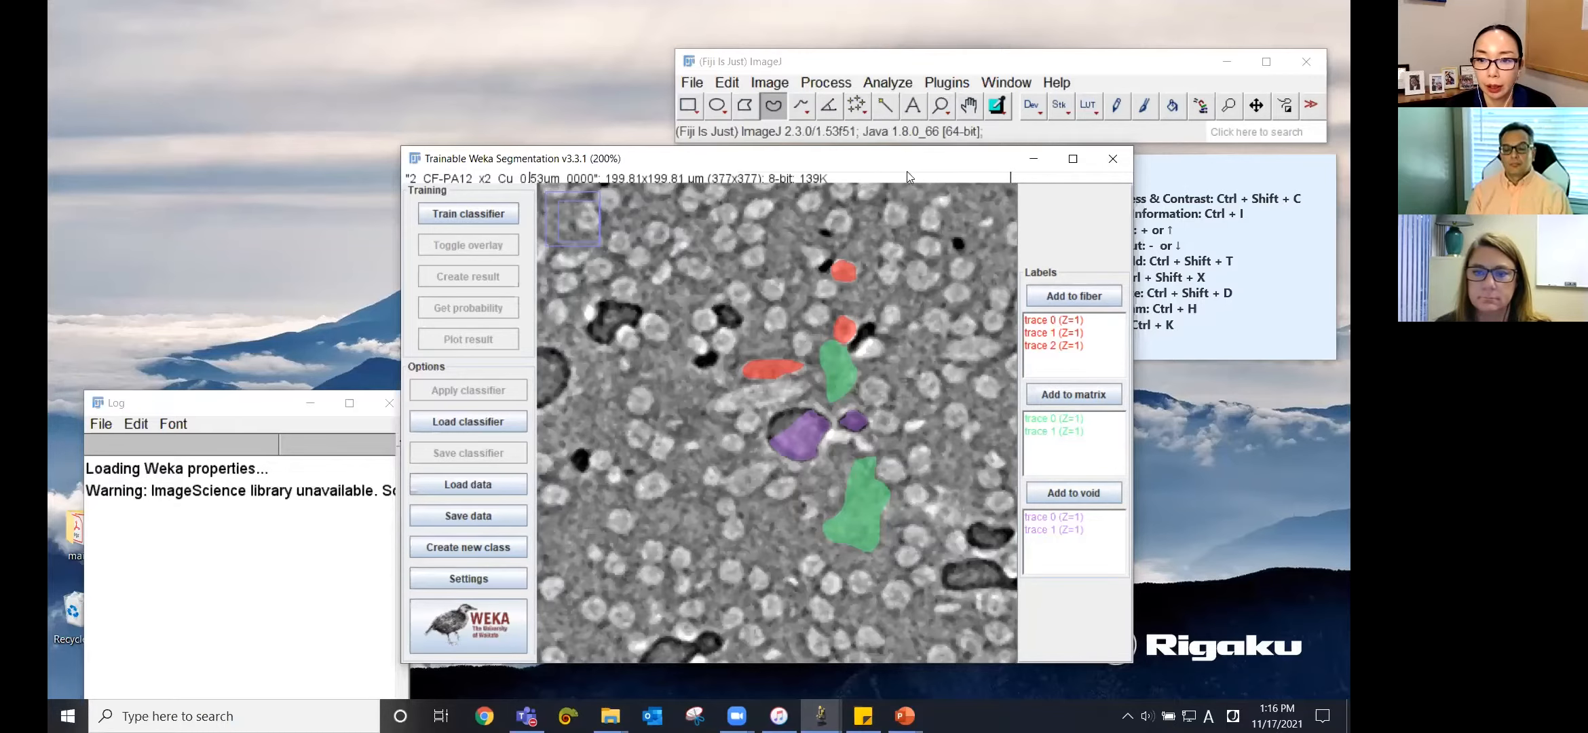
left_click_drag(911, 157, 918, 154)
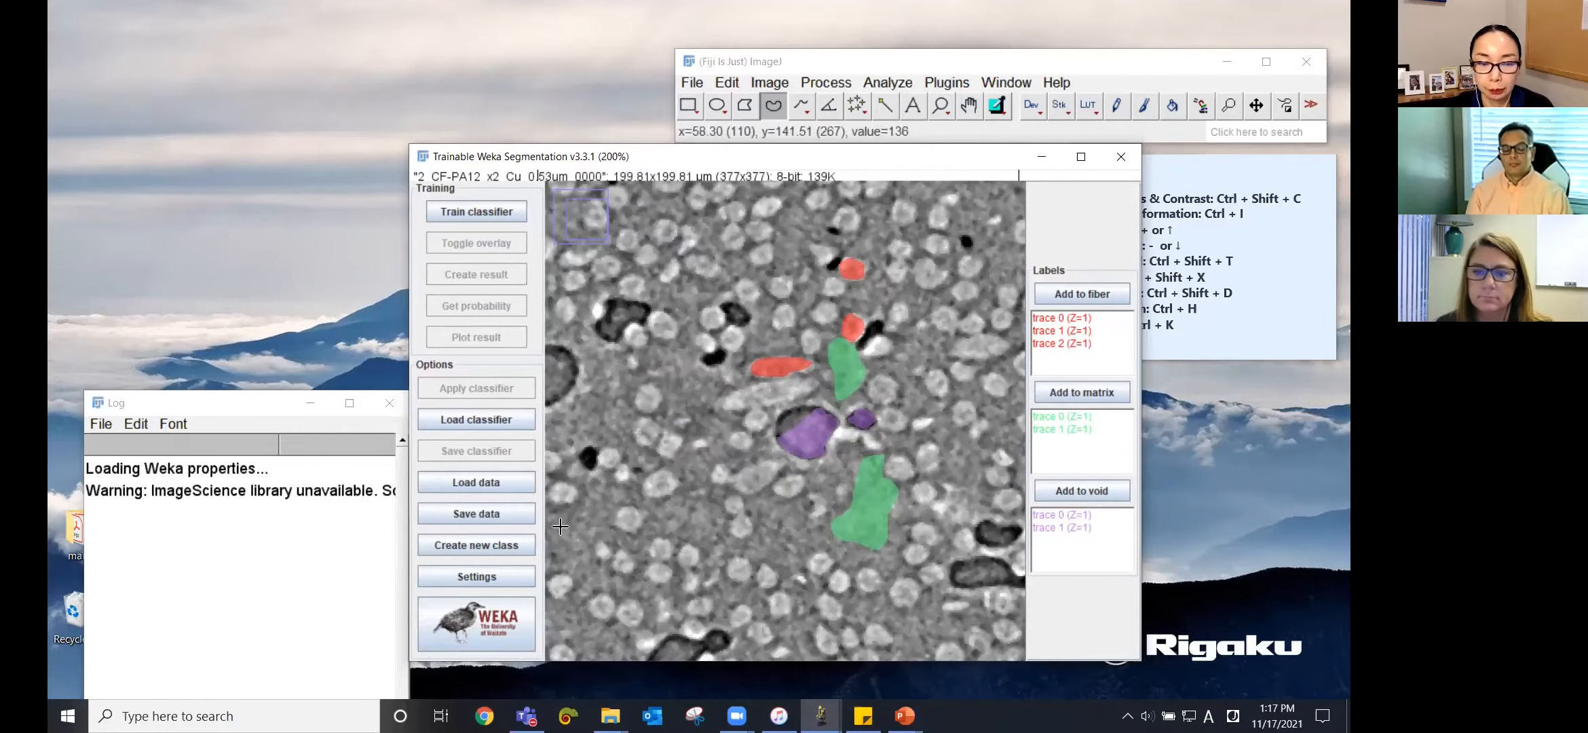
left_click(445, 214)
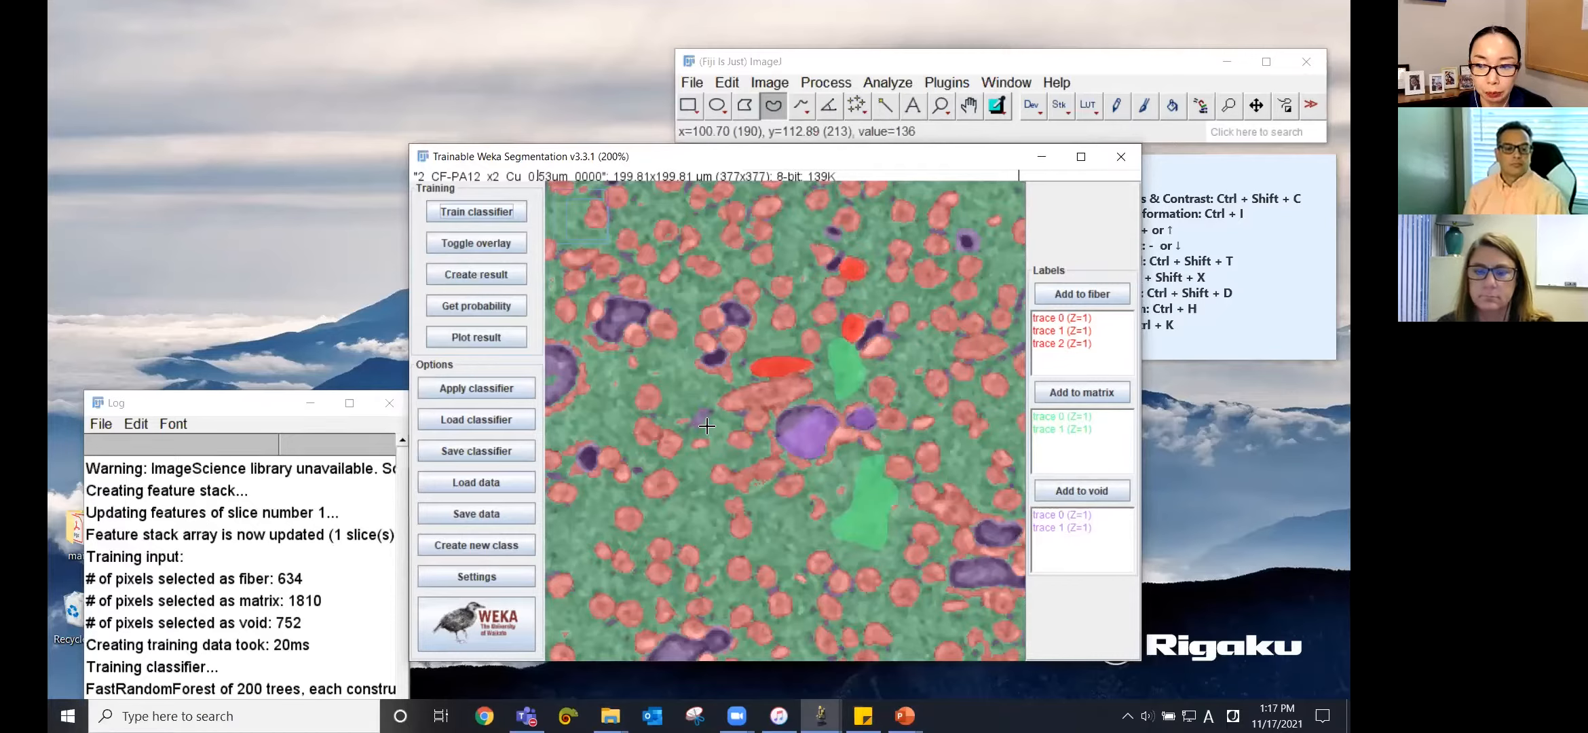
Outline the misclassified patch west of the large traced void and the fringe of a tiny dark void freehand, adding each to the matrix class
mouse_move(704, 423)
left_mouse_down()
mouse_move(692, 429)
mouse_move(694, 410)
left_mouse_up()
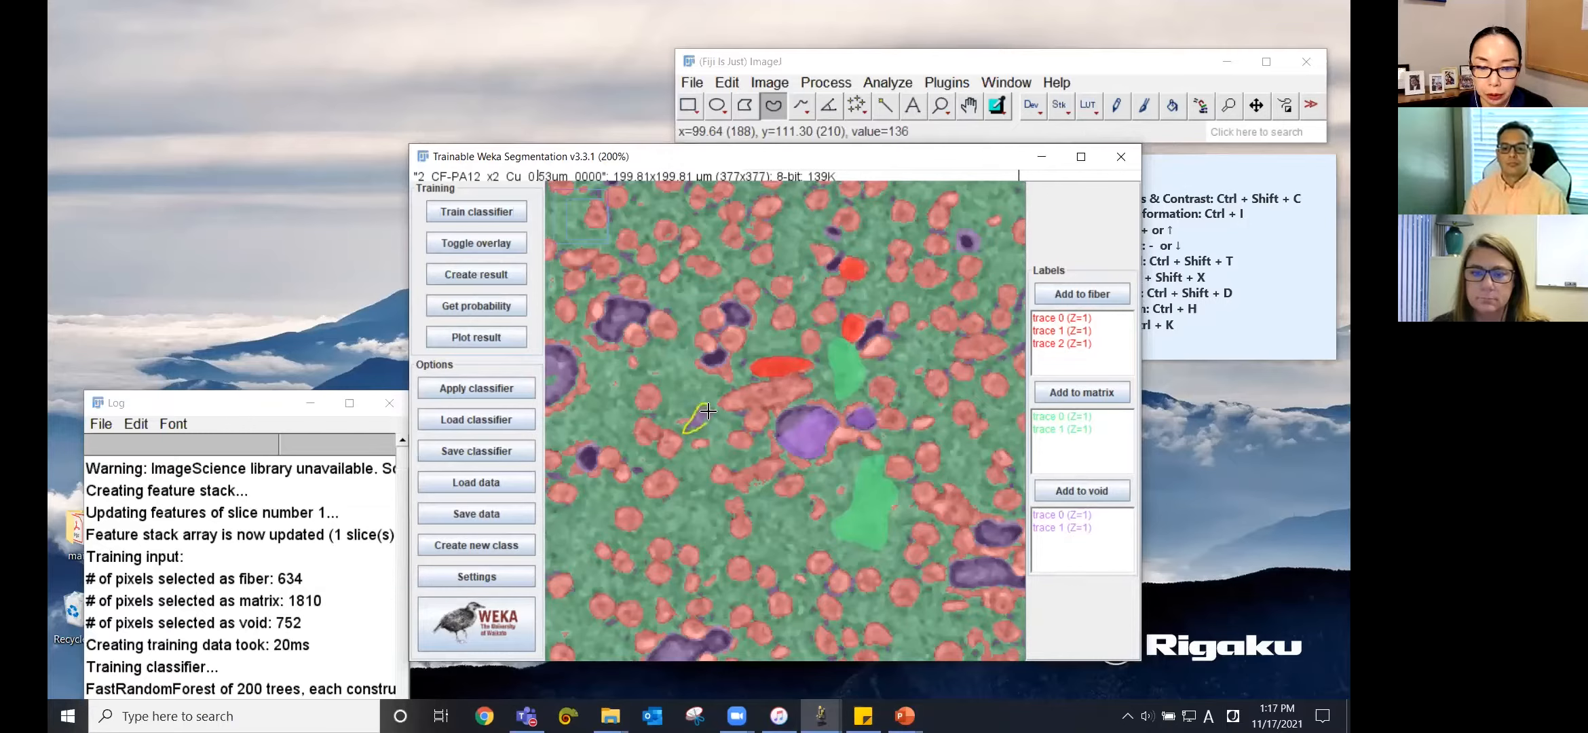
left_click(1096, 394)
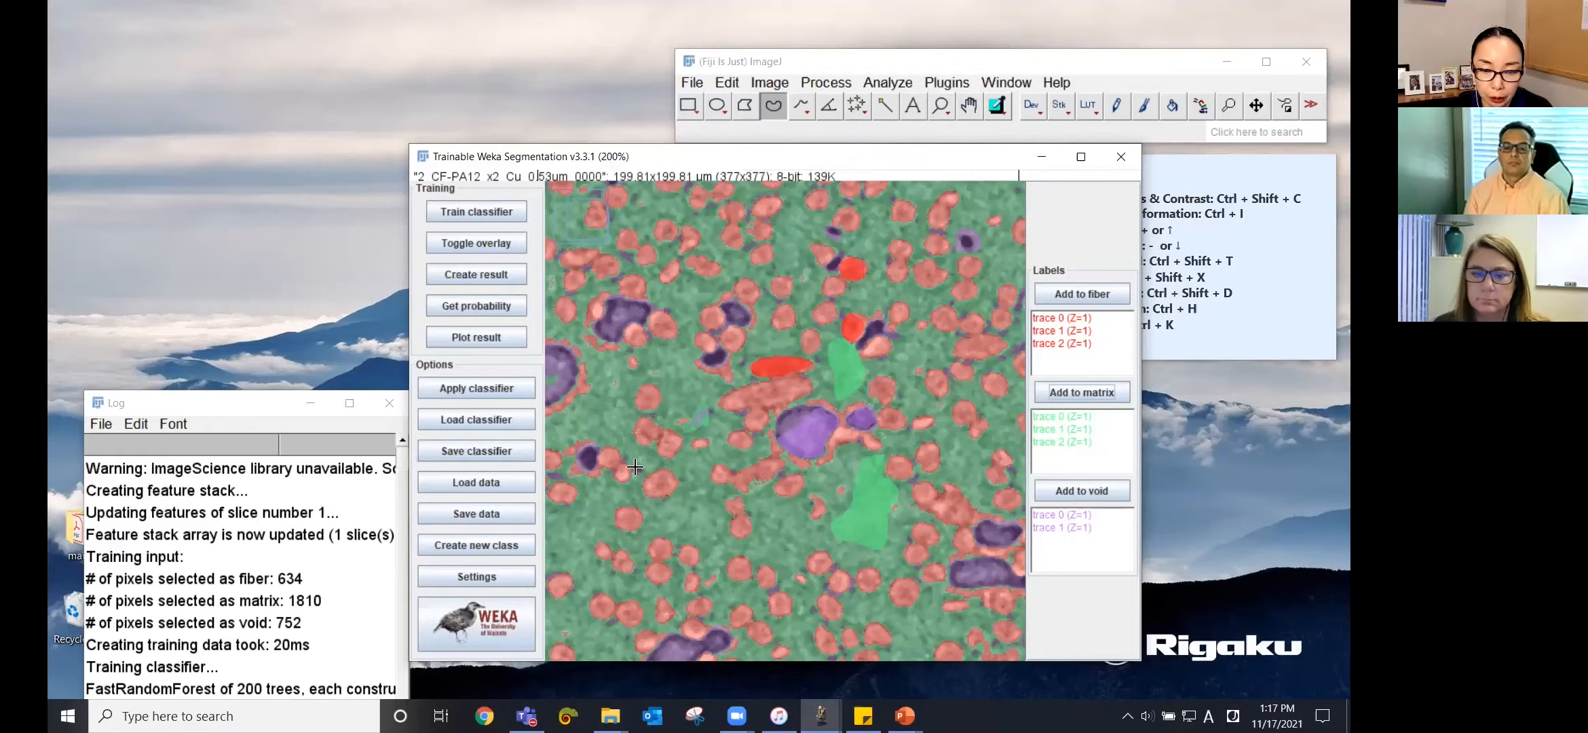
key("plus")
key("plus")
key("plus")
key("plus")
key("plus")
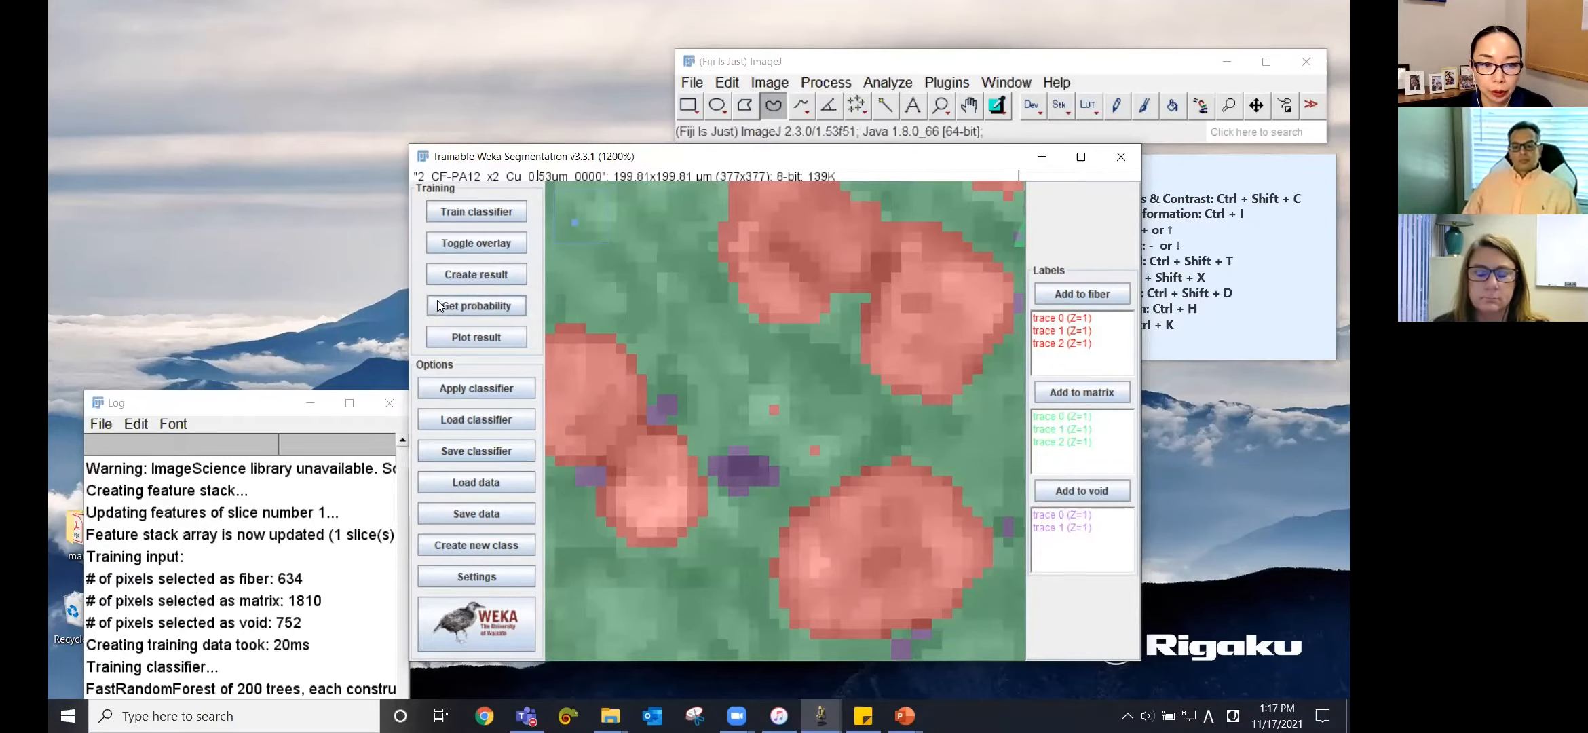
left_click(448, 244)
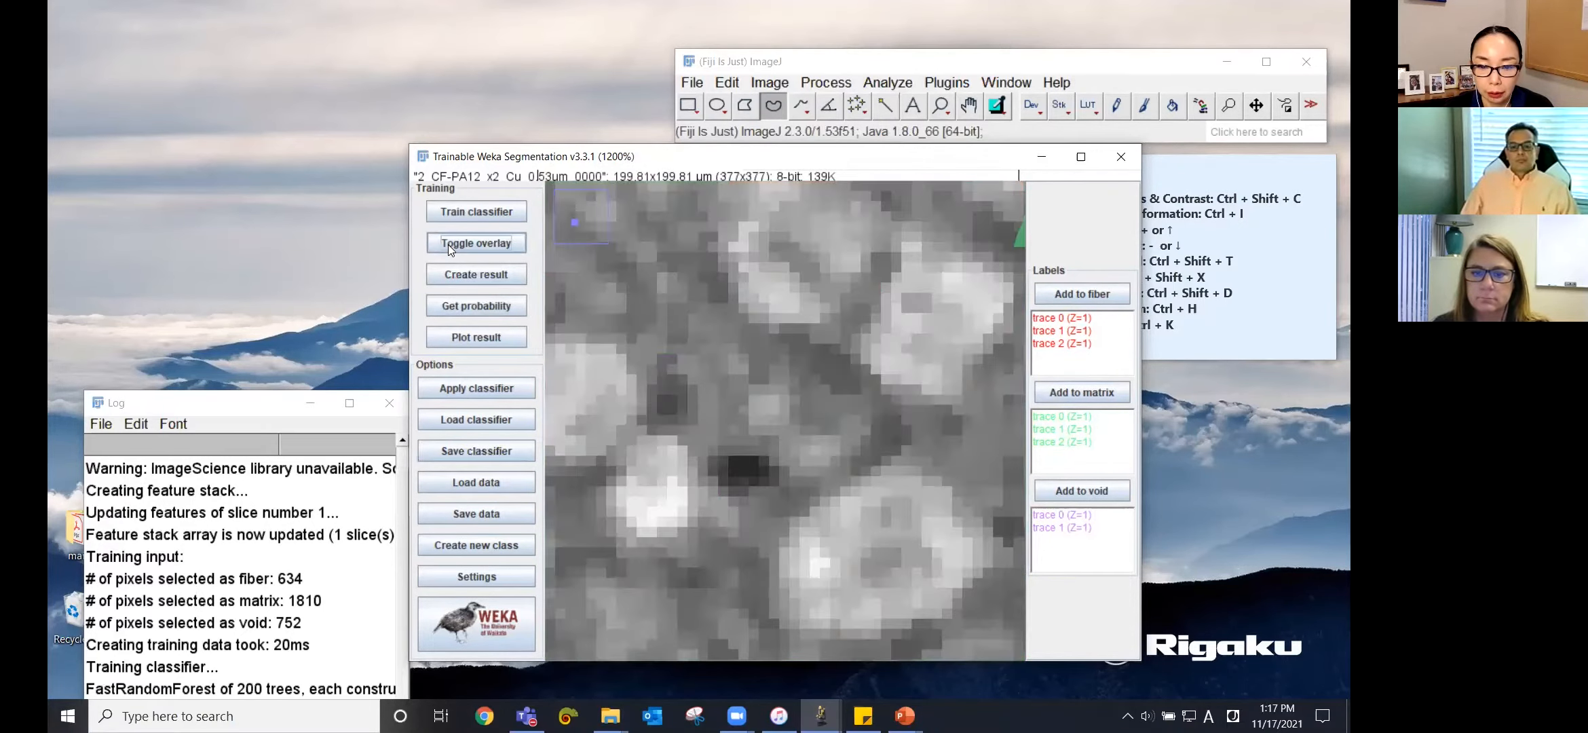
left_click(447, 244)
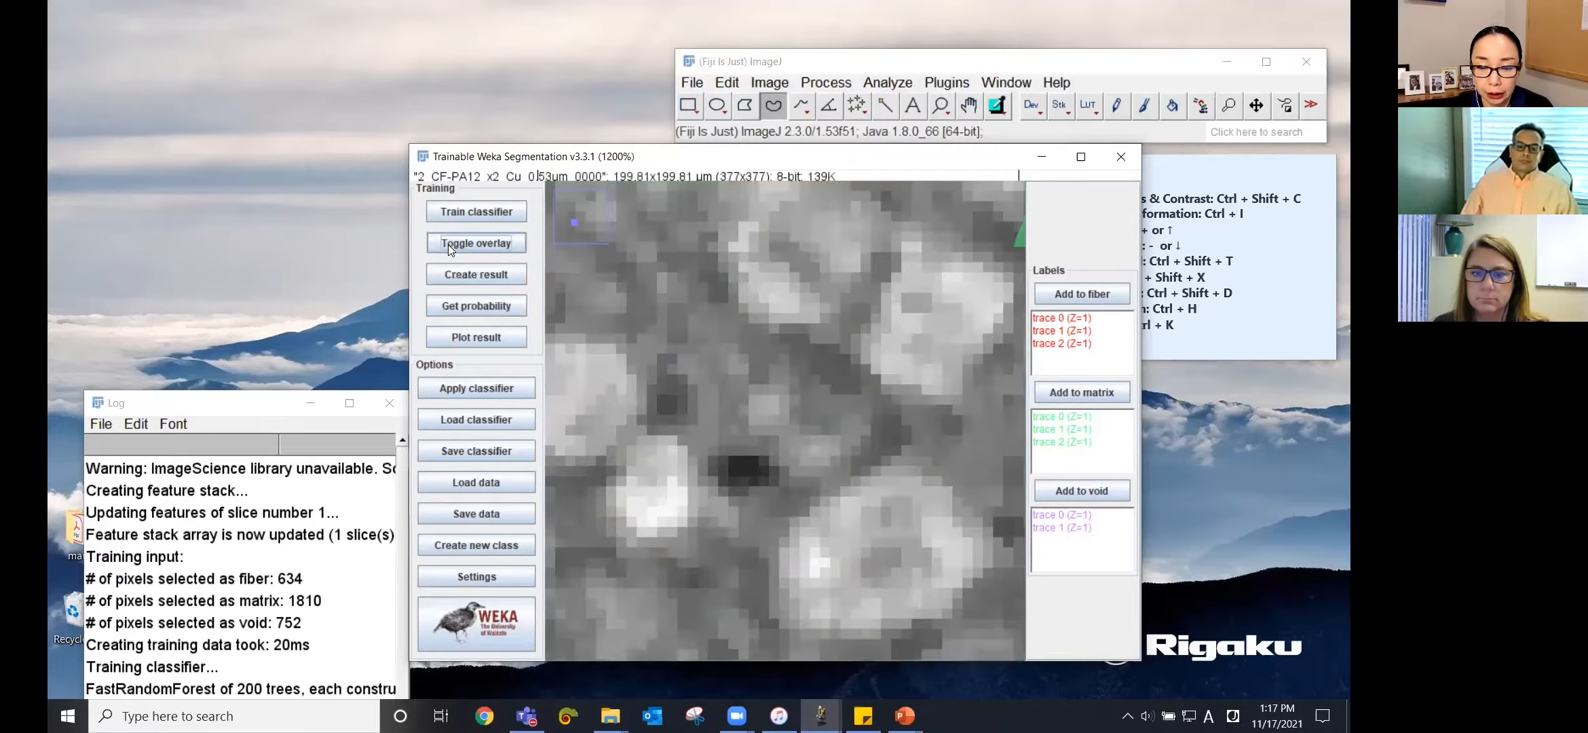
left_click(448, 244)
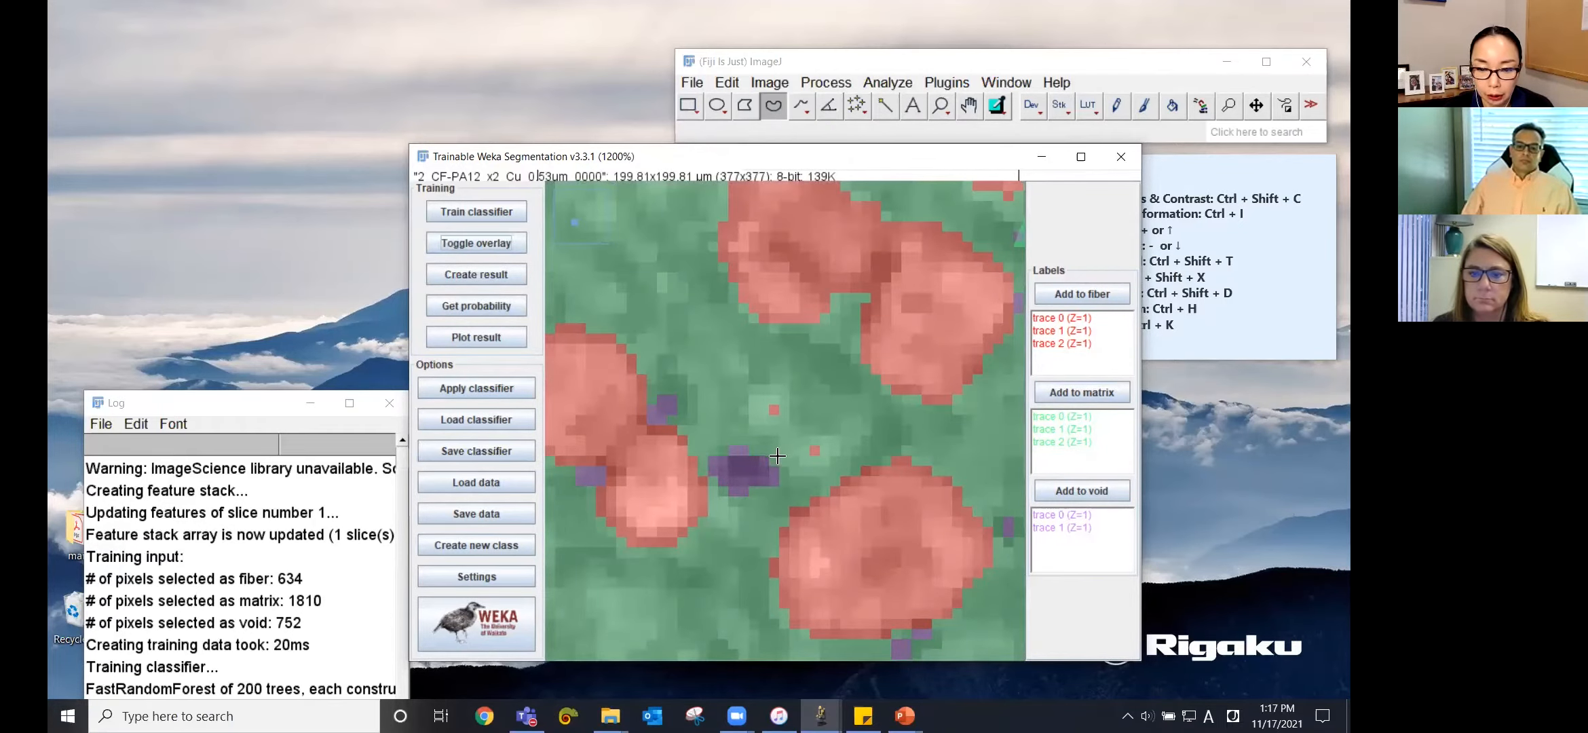
mouse_move(770, 466)
left_mouse_down()
mouse_move(754, 483)
mouse_move(720, 464)
mouse_move(704, 478)
mouse_move(740, 511)
mouse_move(782, 482)
mouse_move(772, 465)
left_mouse_up()
left_click(1072, 393)
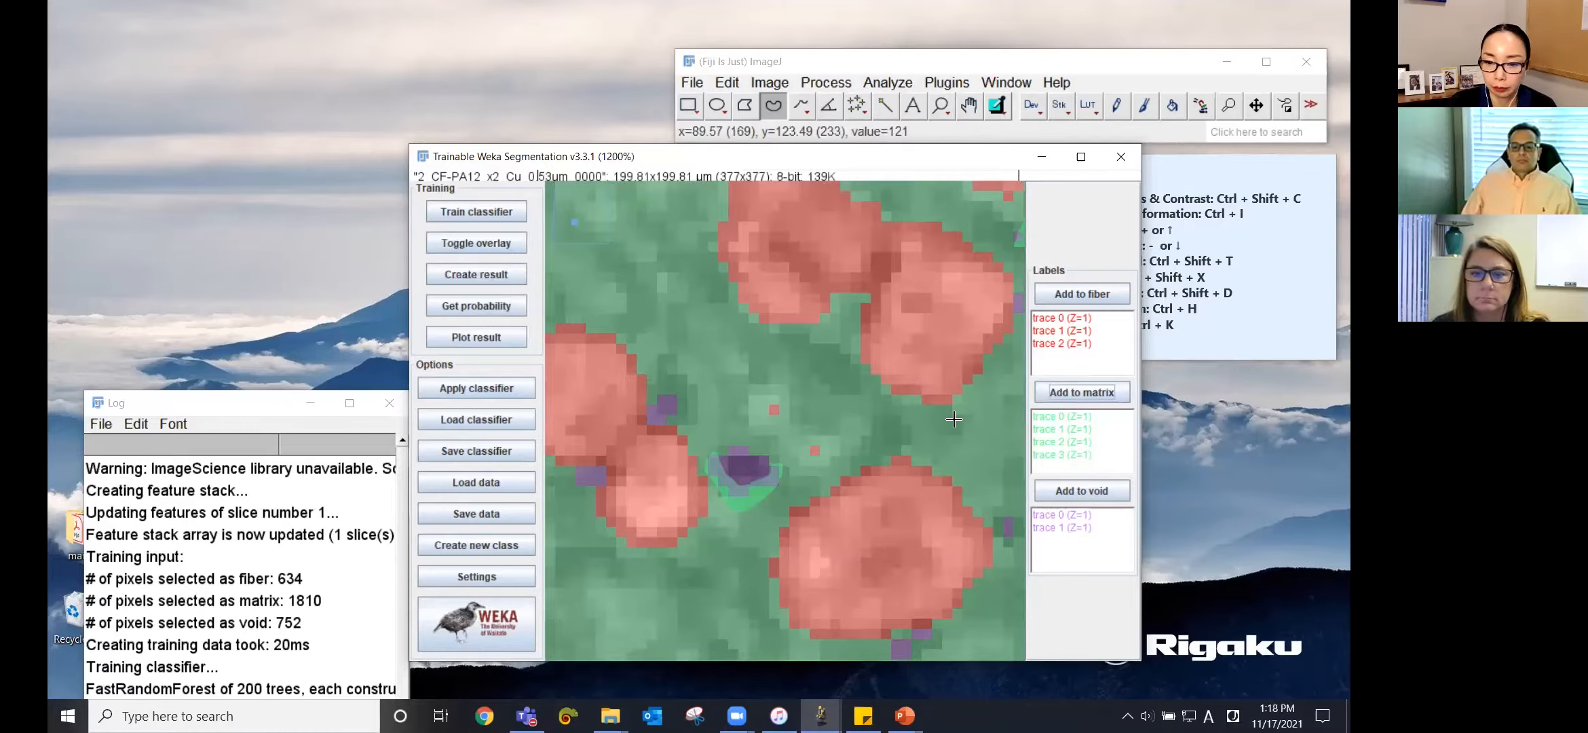
Outline the tiny purple spot near the slice's upper edge freehand and add it to the matrix class
key("minus")
key("minus")
key("minus")
key("minus")
key("minus")
key("minus")
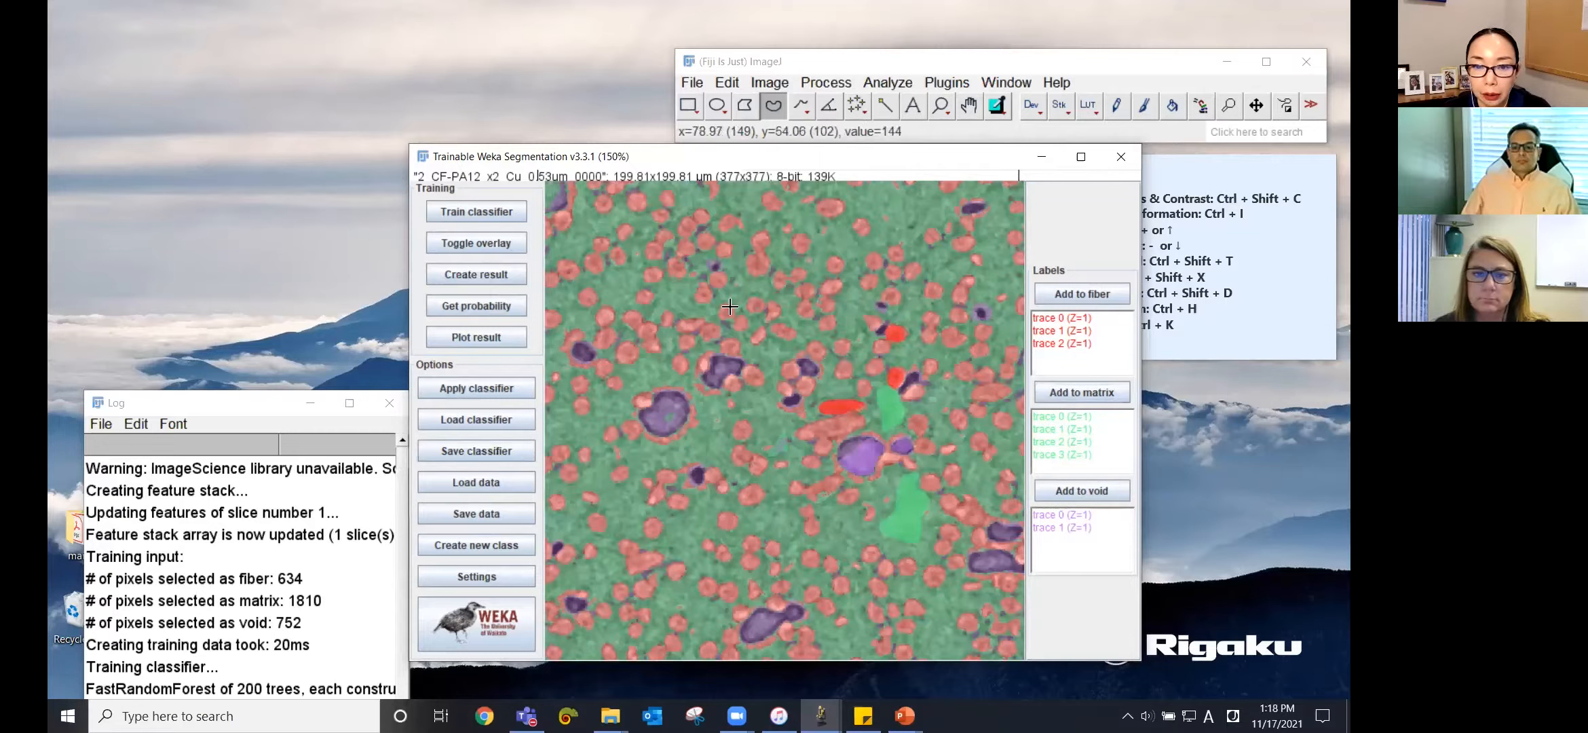
left_click_drag(712, 264, 712, 266)
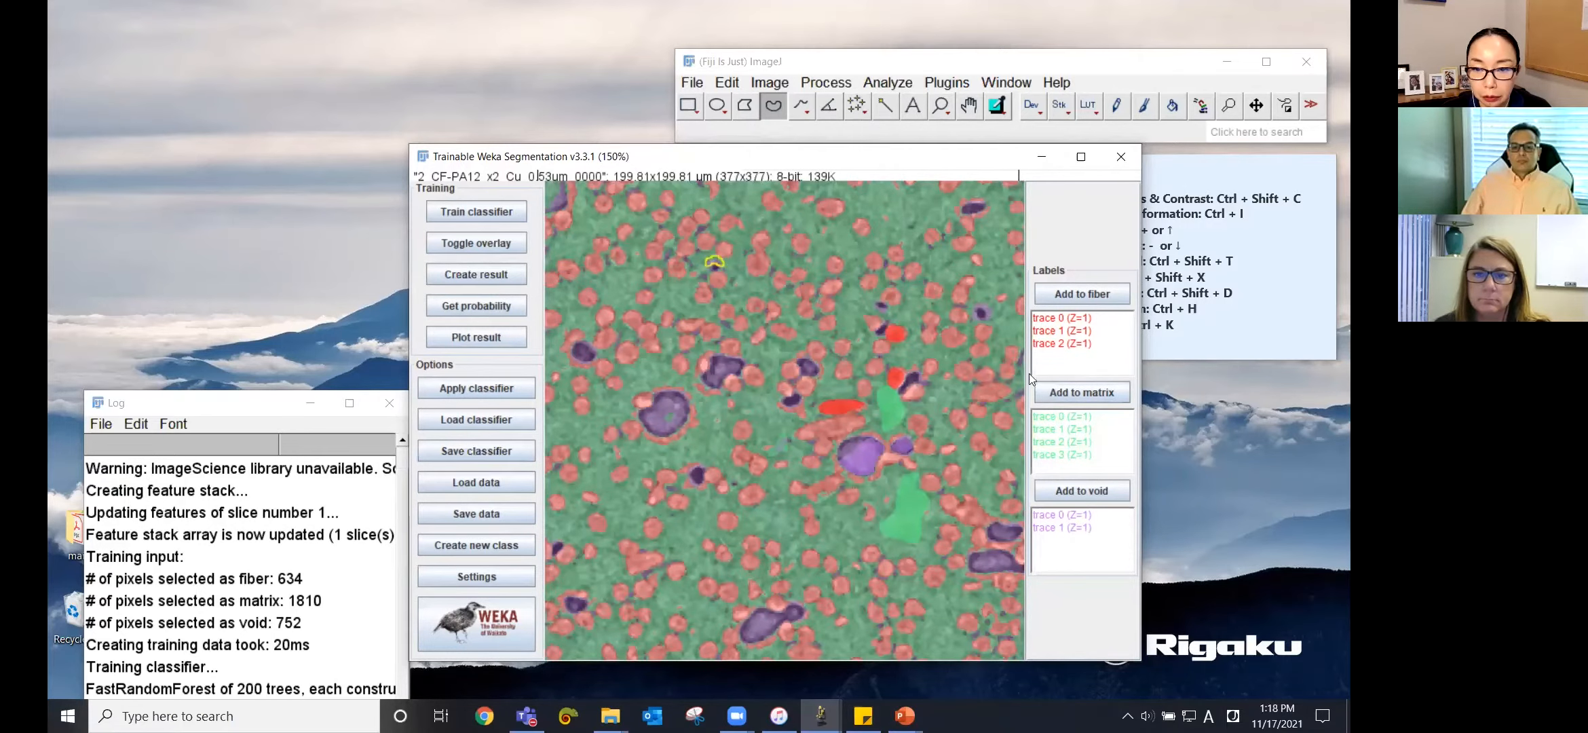
left_click(1086, 393)
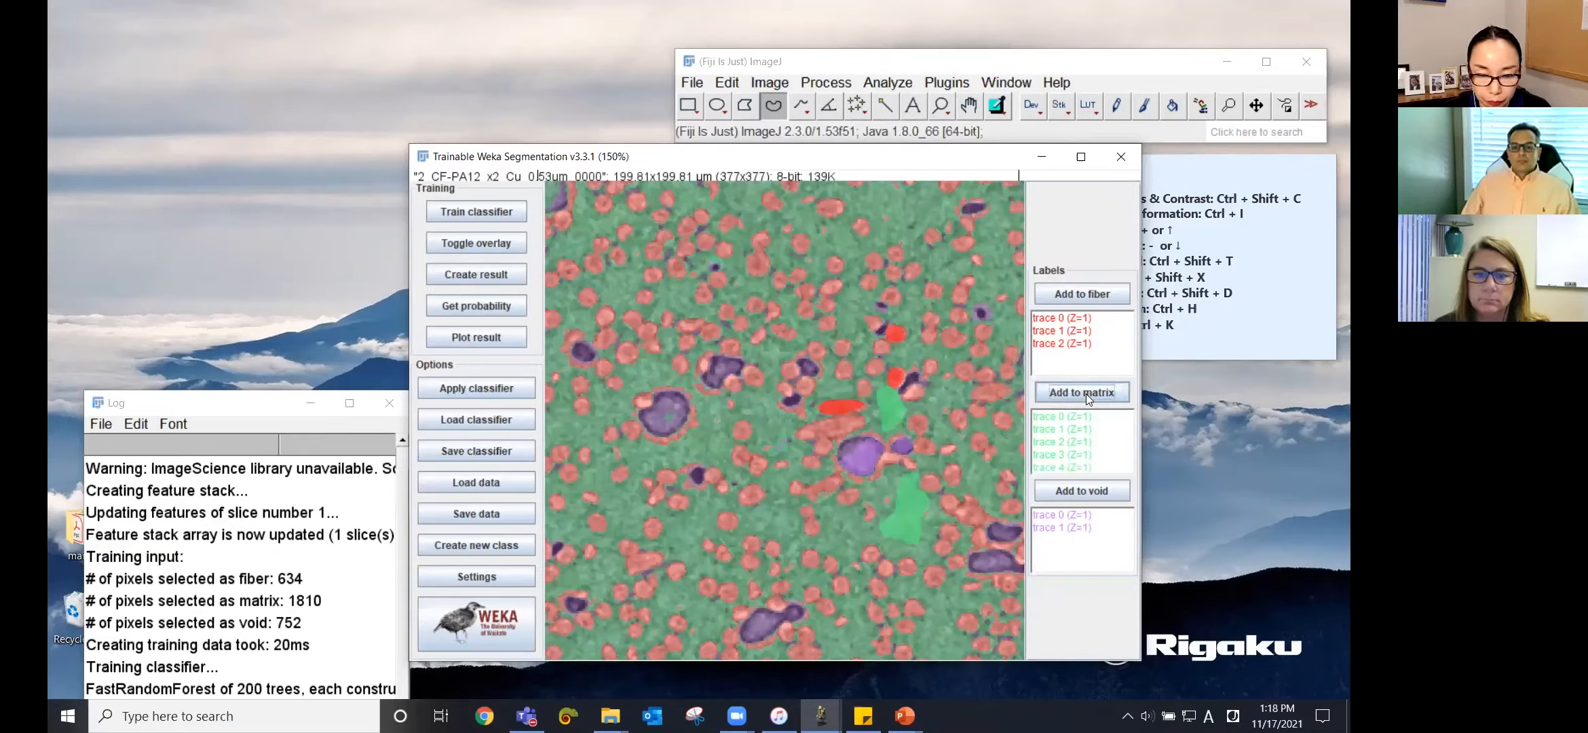
Outline two areas along the edge of the large untraced round void freehand and add each to the matrix class
mouse_move(673, 440)
left_mouse_down()
mouse_move(694, 405)
mouse_move(673, 440)
left_mouse_up()
left_click(1069, 394)
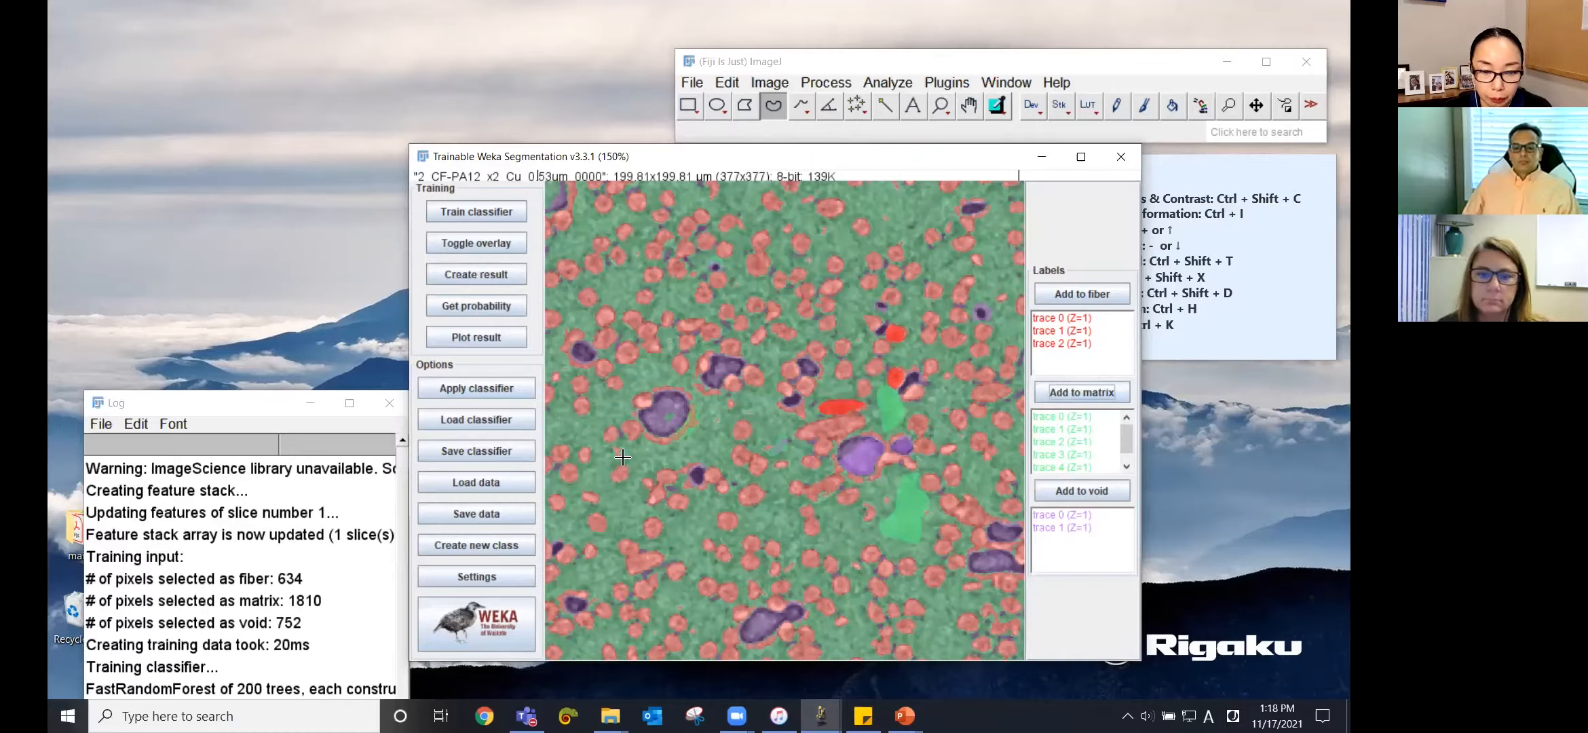
mouse_move(668, 388)
left_mouse_down()
mouse_move(656, 378)
mouse_move(668, 391)
left_mouse_up()
left_click(1101, 398)
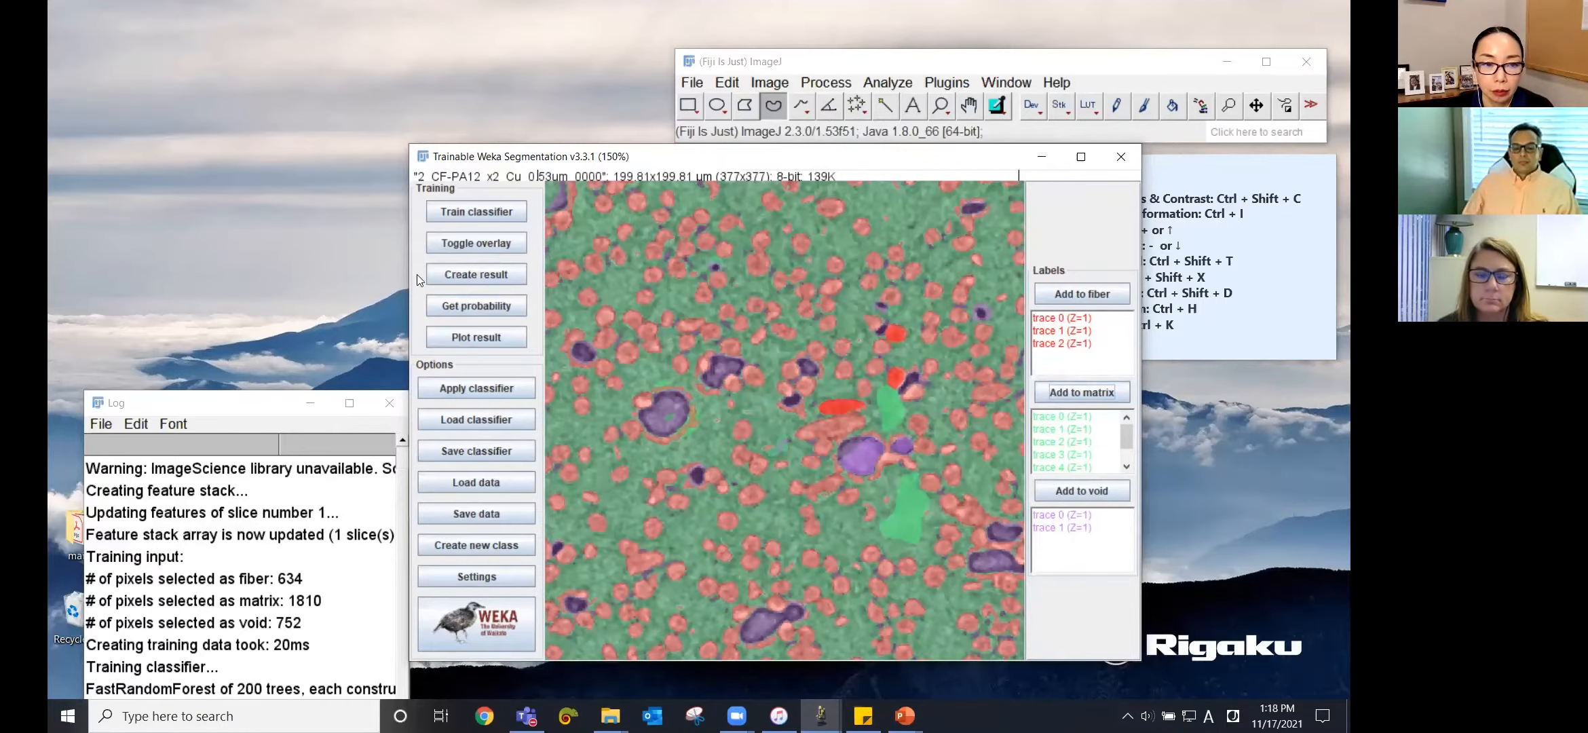
Retrain the classifier with the added matrix traces and save it as classifier.model in the Results folder
left_click(460, 212)
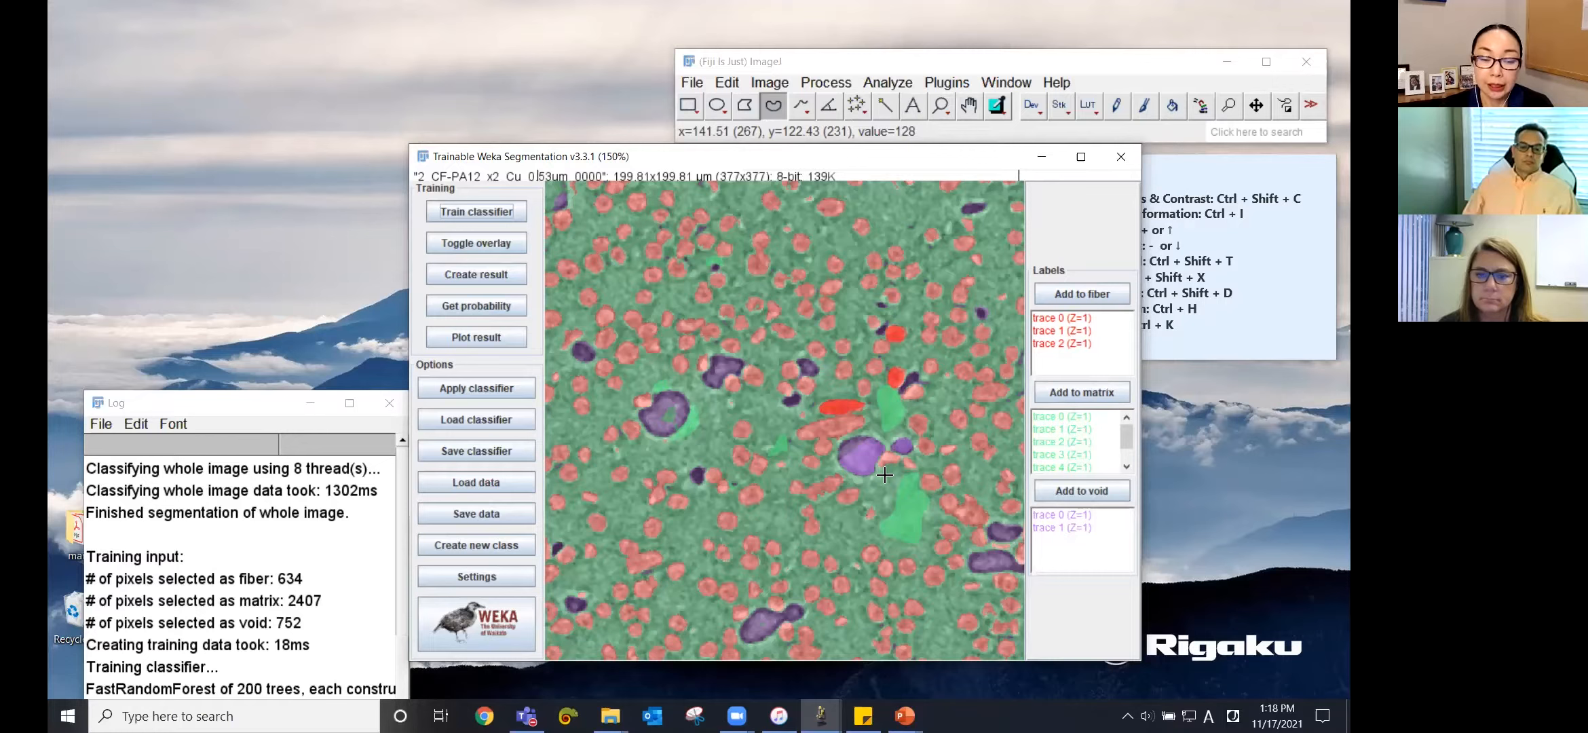
left_click(503, 457)
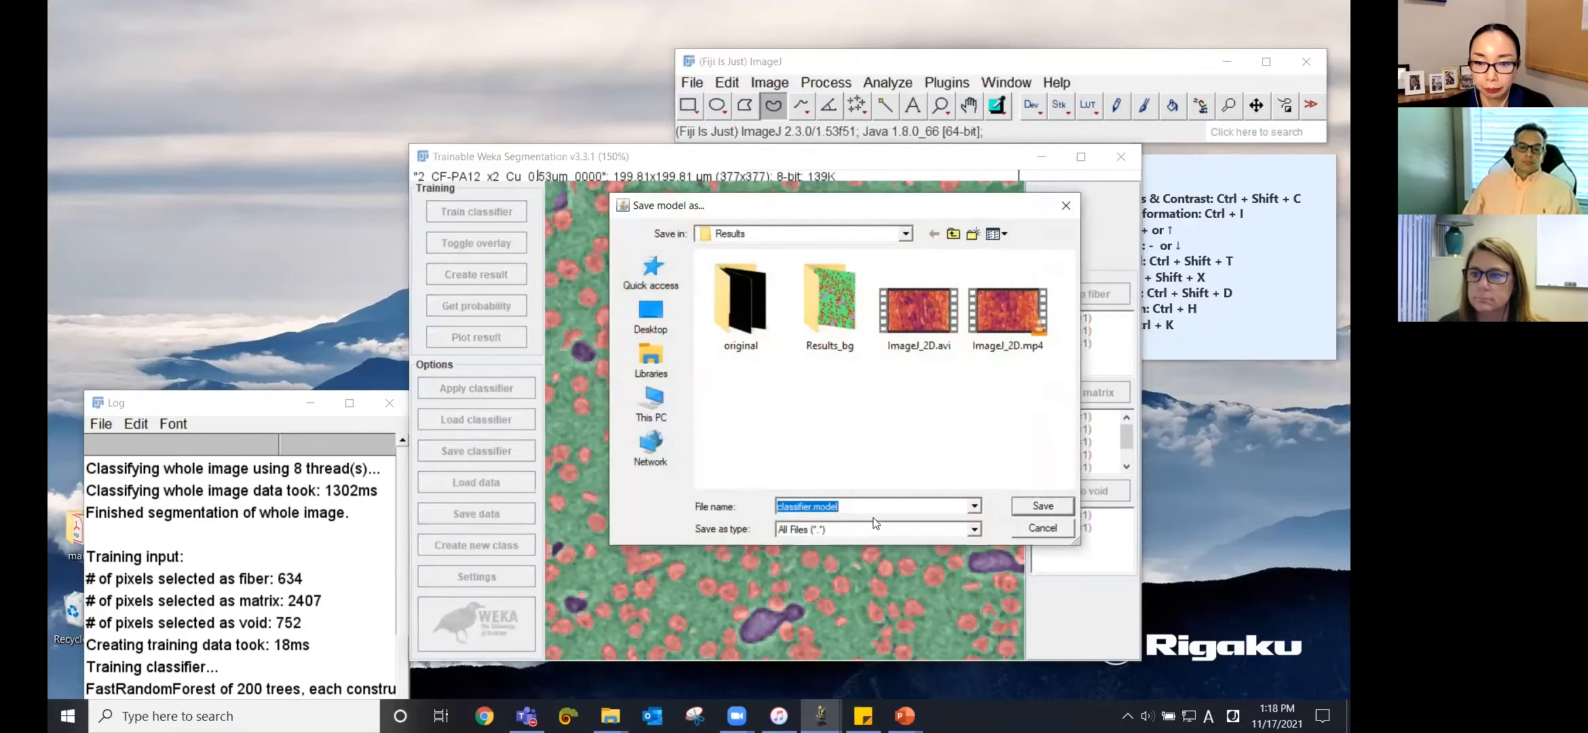
left_click(1043, 506)
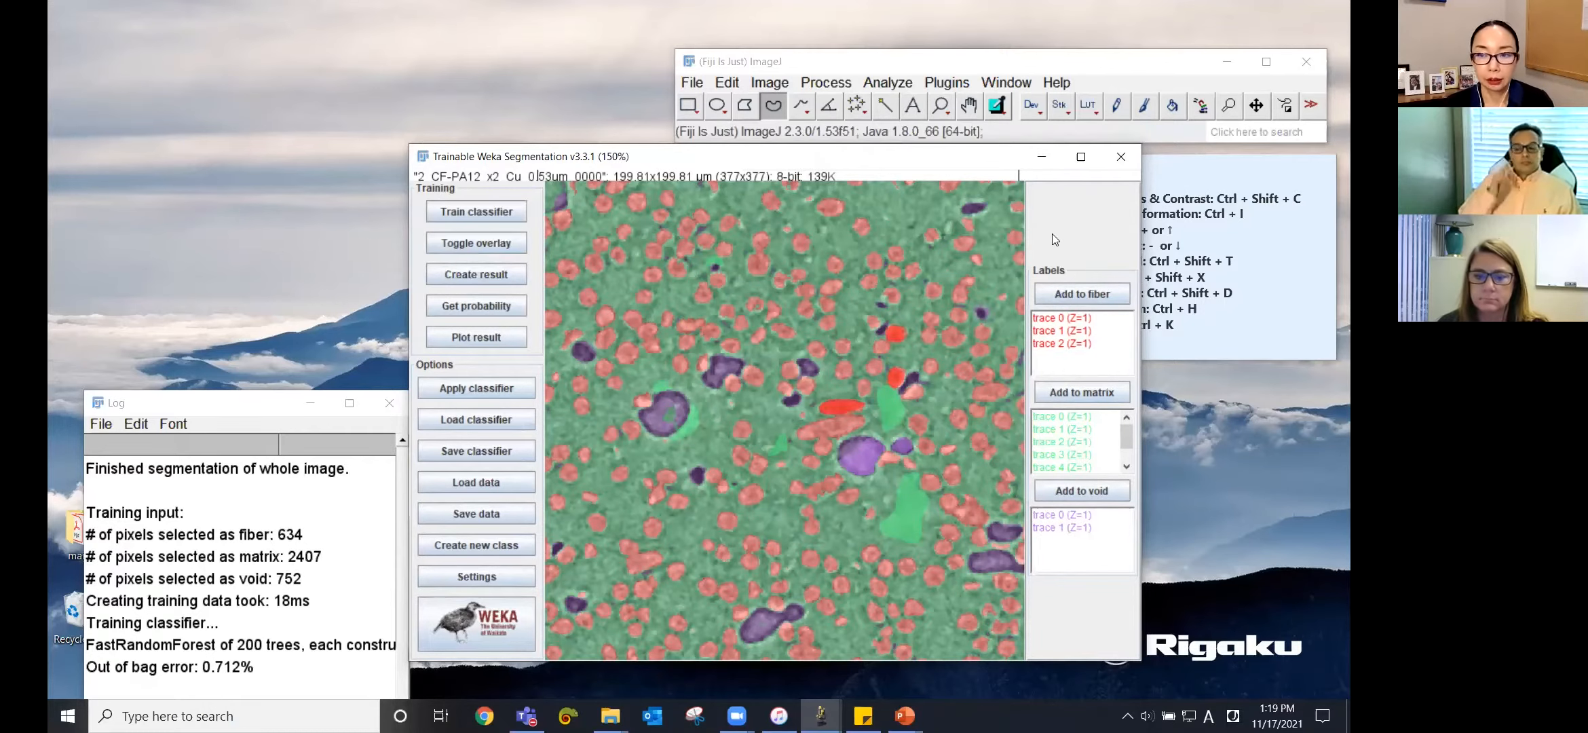
Close the segmentation and single-slice image, and open CFRP_stack_Cu_0.53um.tif from the Sample_data_2 folder
left_click(1122, 157)
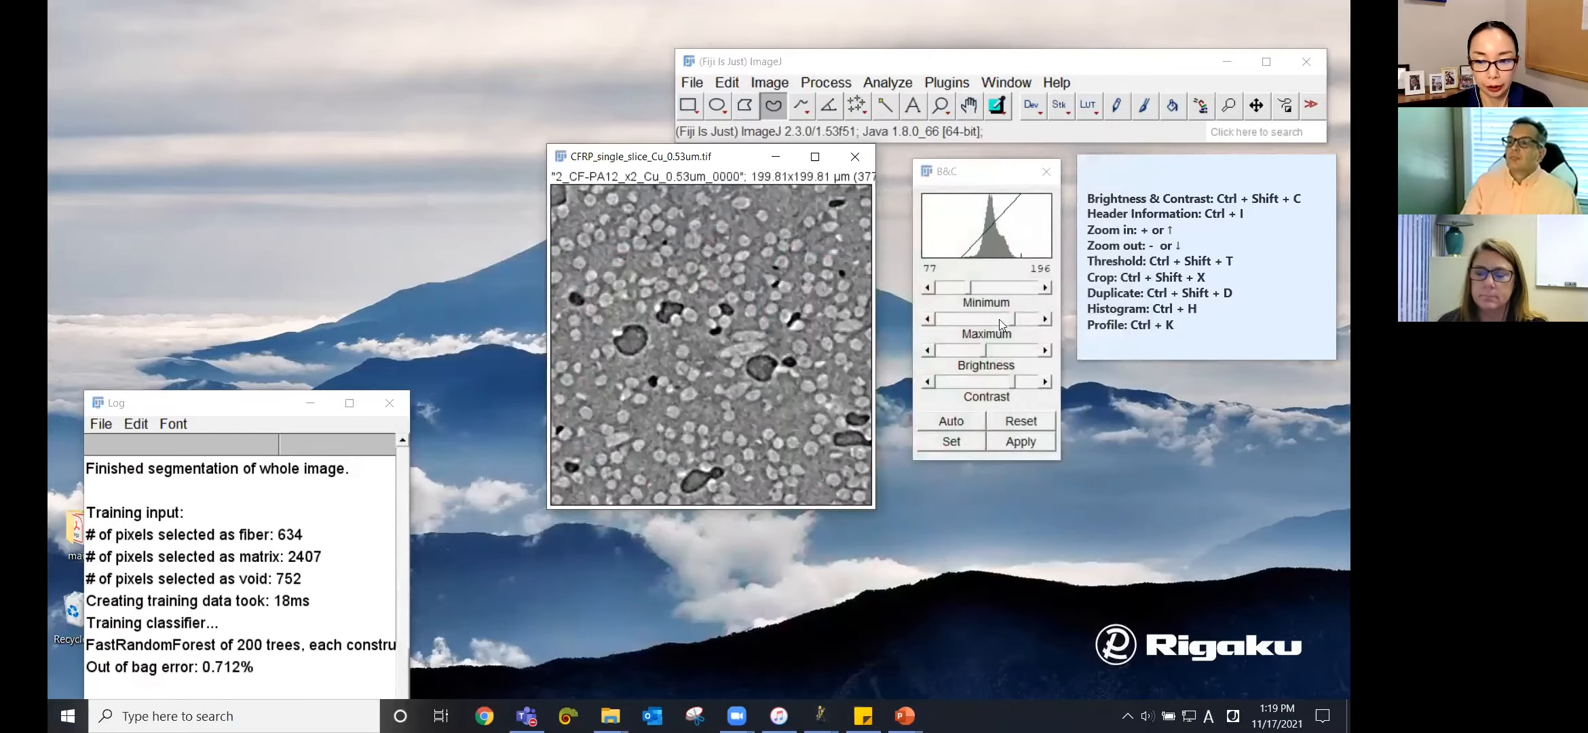
left_click(854, 156)
mouse_move(610, 716)
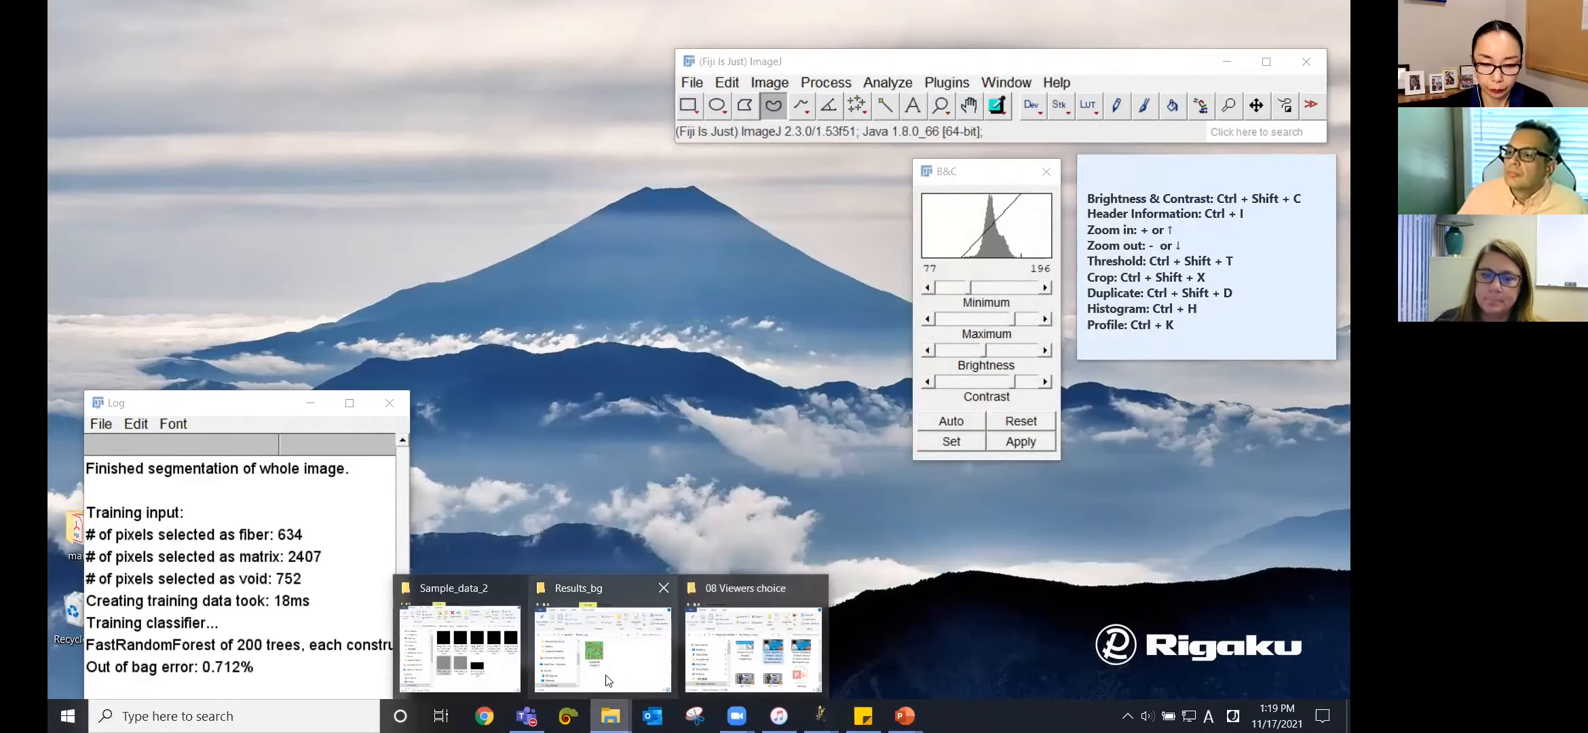
left_click(461, 644)
left_click(784, 515)
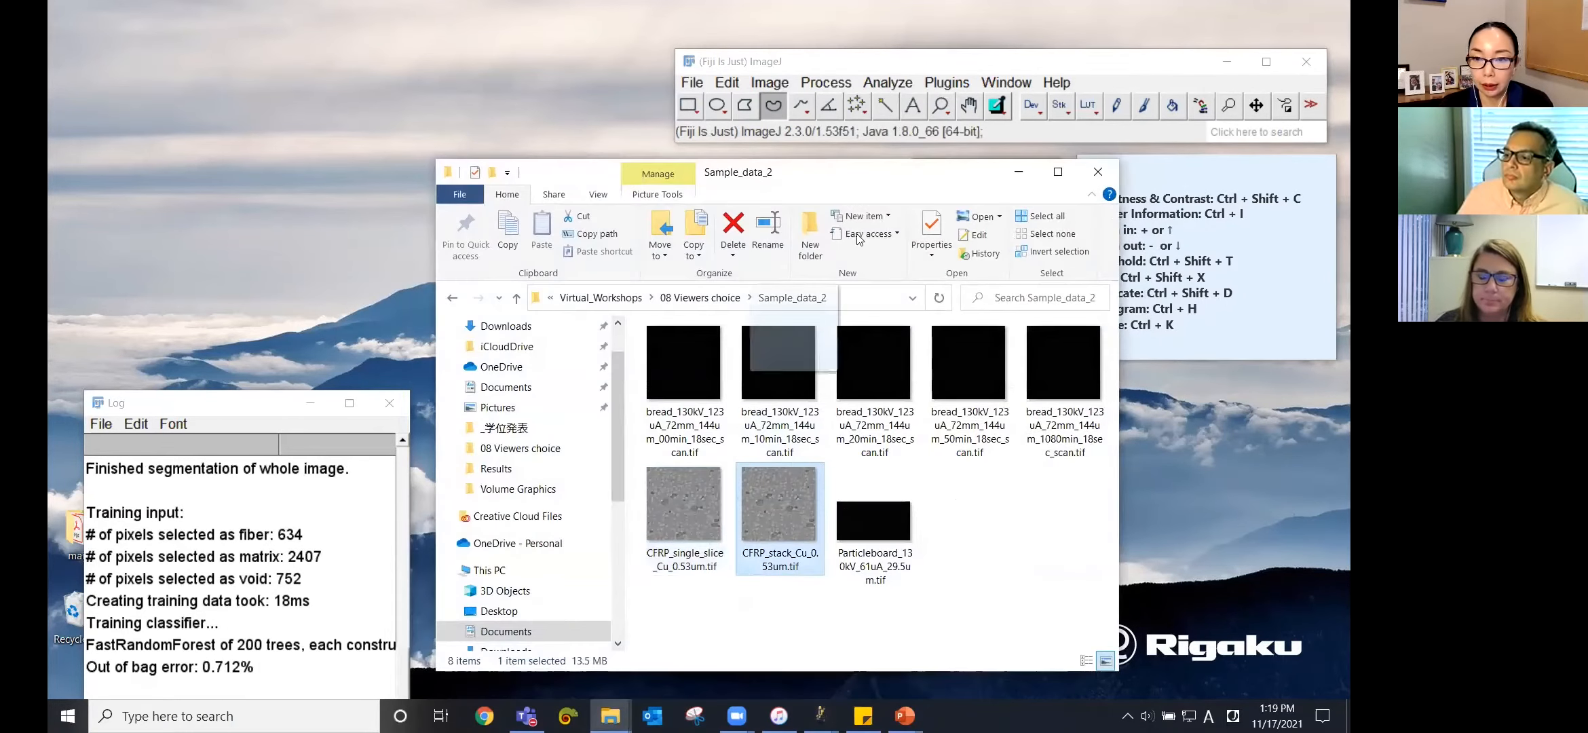
left_click_drag(1049, 86, 1088, 135)
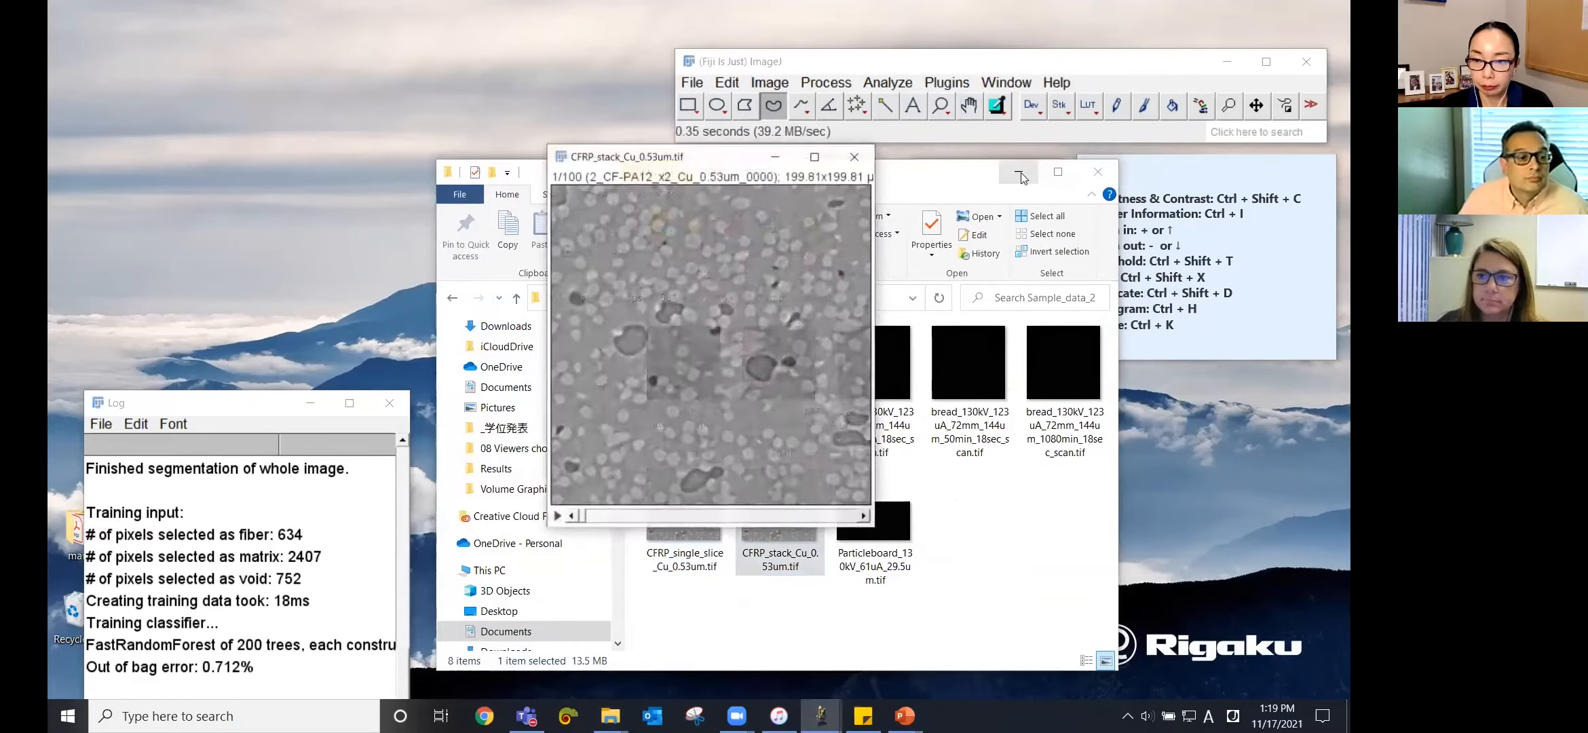
left_click(1018, 172)
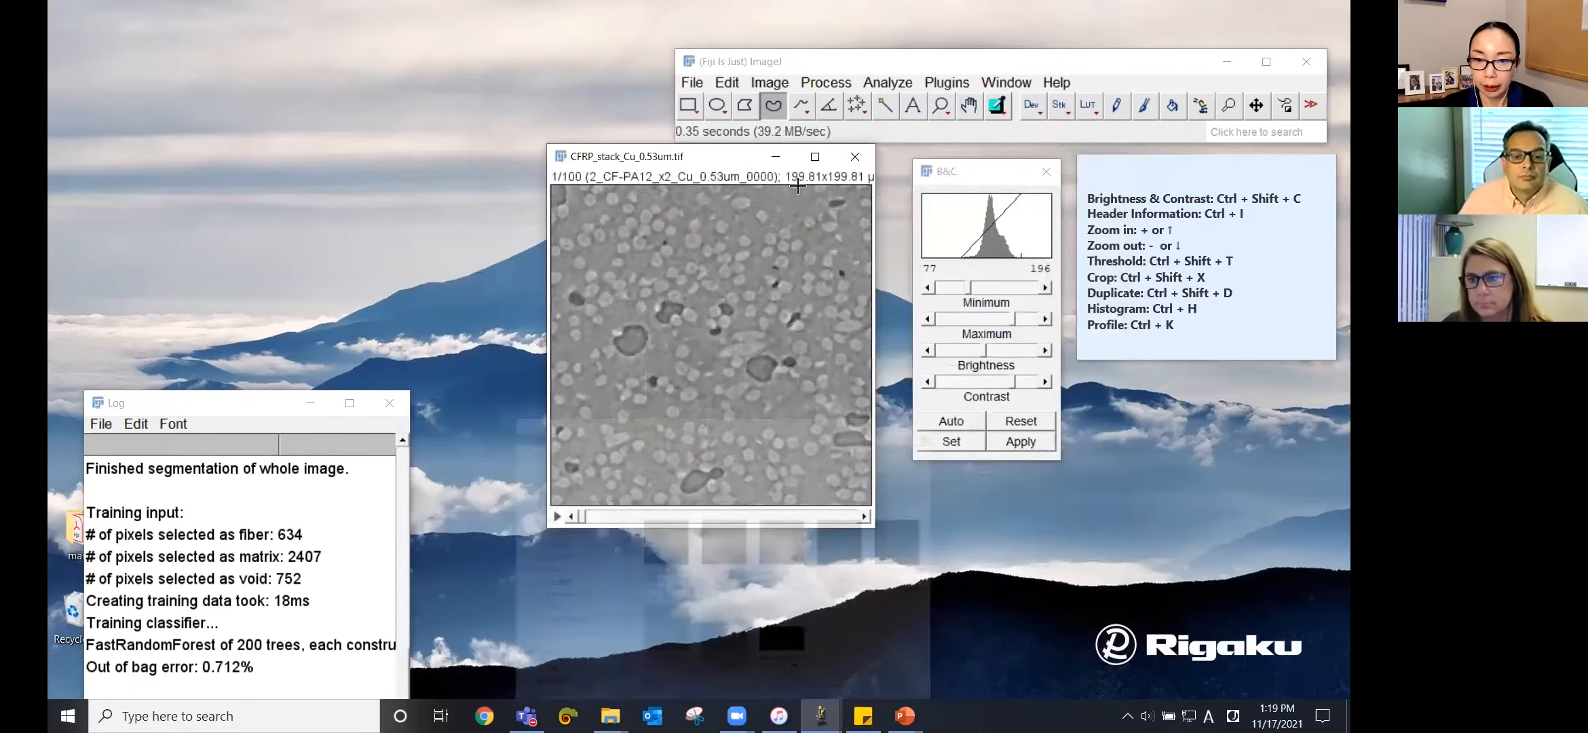
Adjust the stack's brightness and contrast automatically and go to slice 50
left_click(970, 420)
left_click_drag(581, 517, 716, 518)
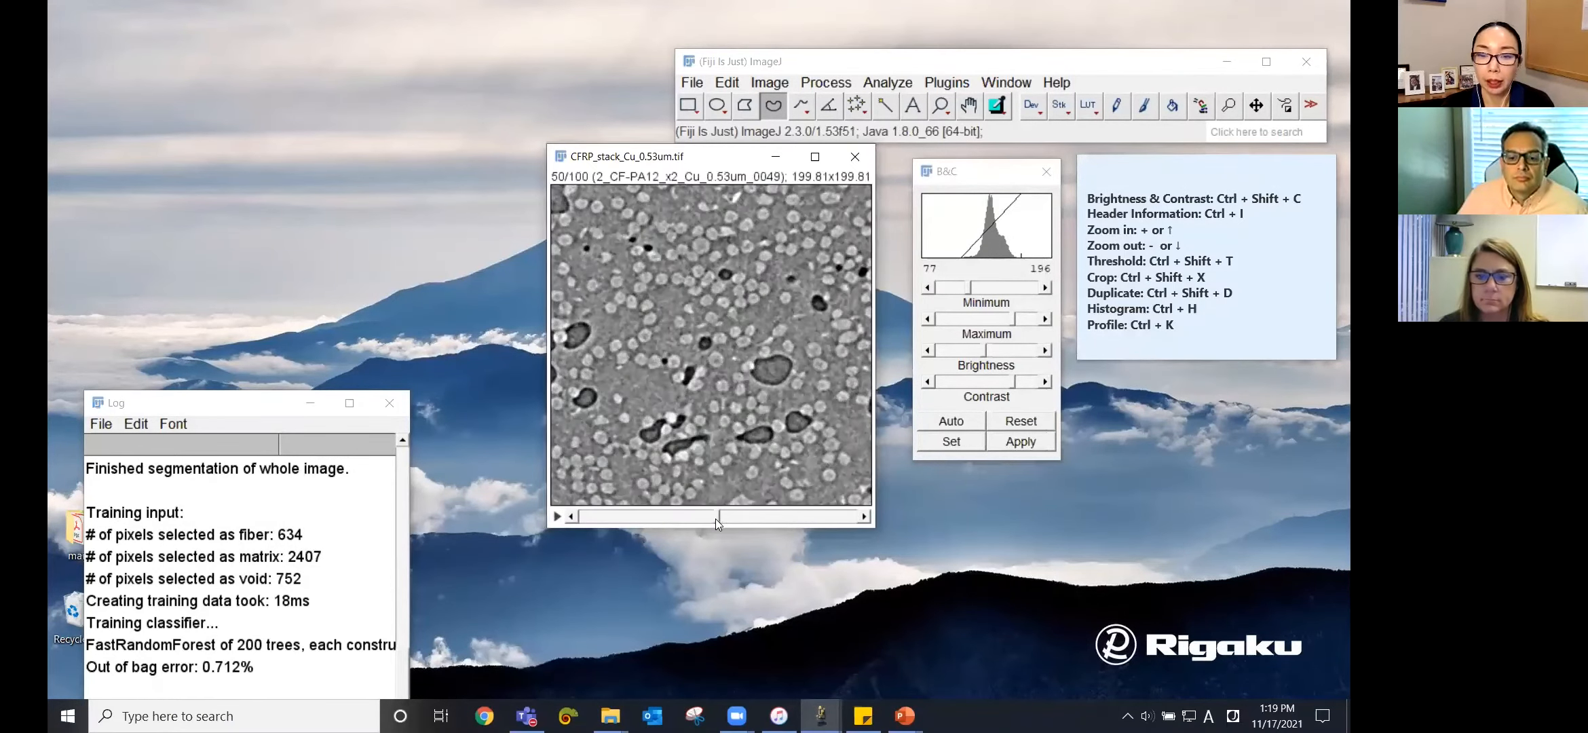
Start Trainable Weka Segmentation on the CFRP stack
left_click(948, 83)
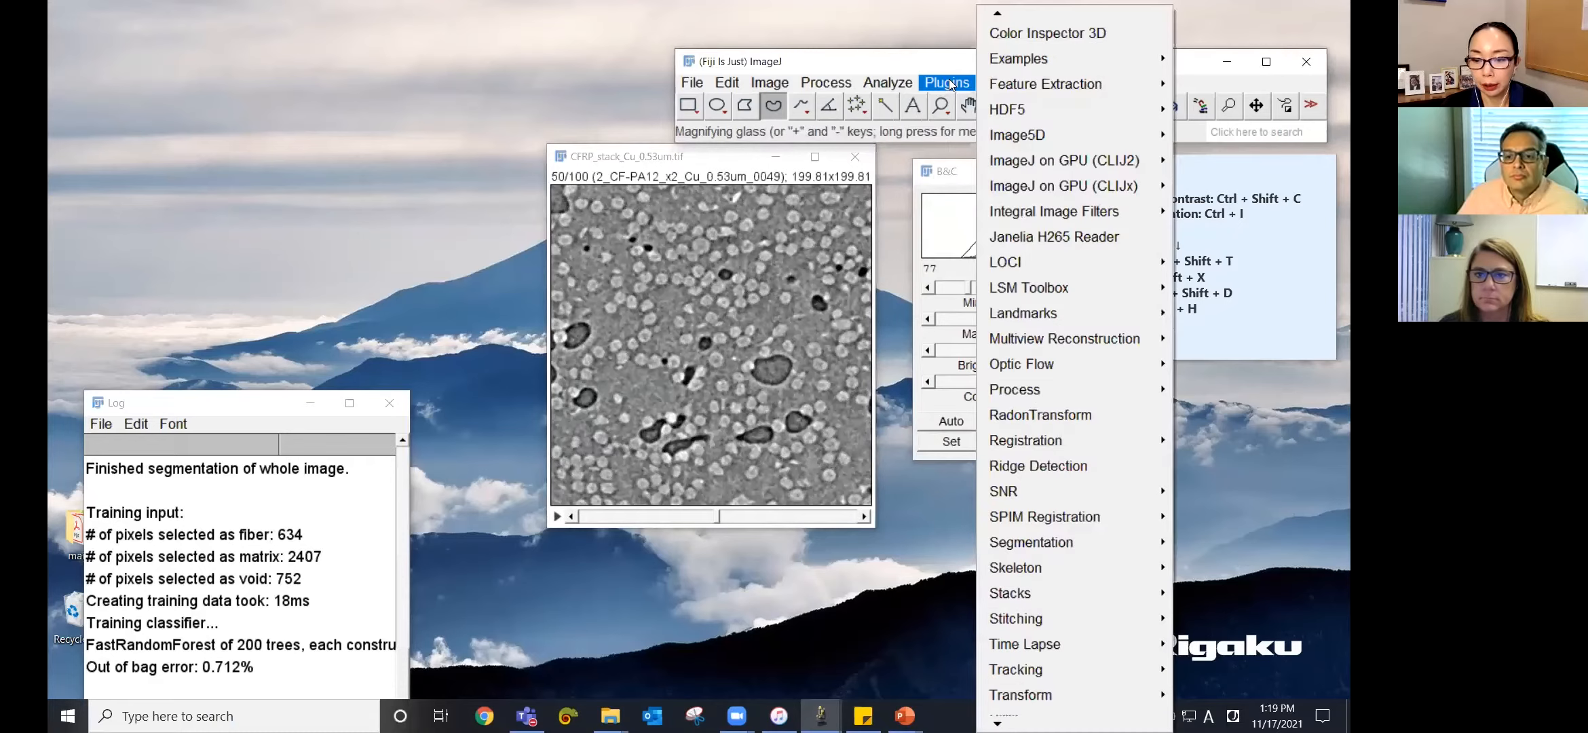
mouse_move(1030, 543)
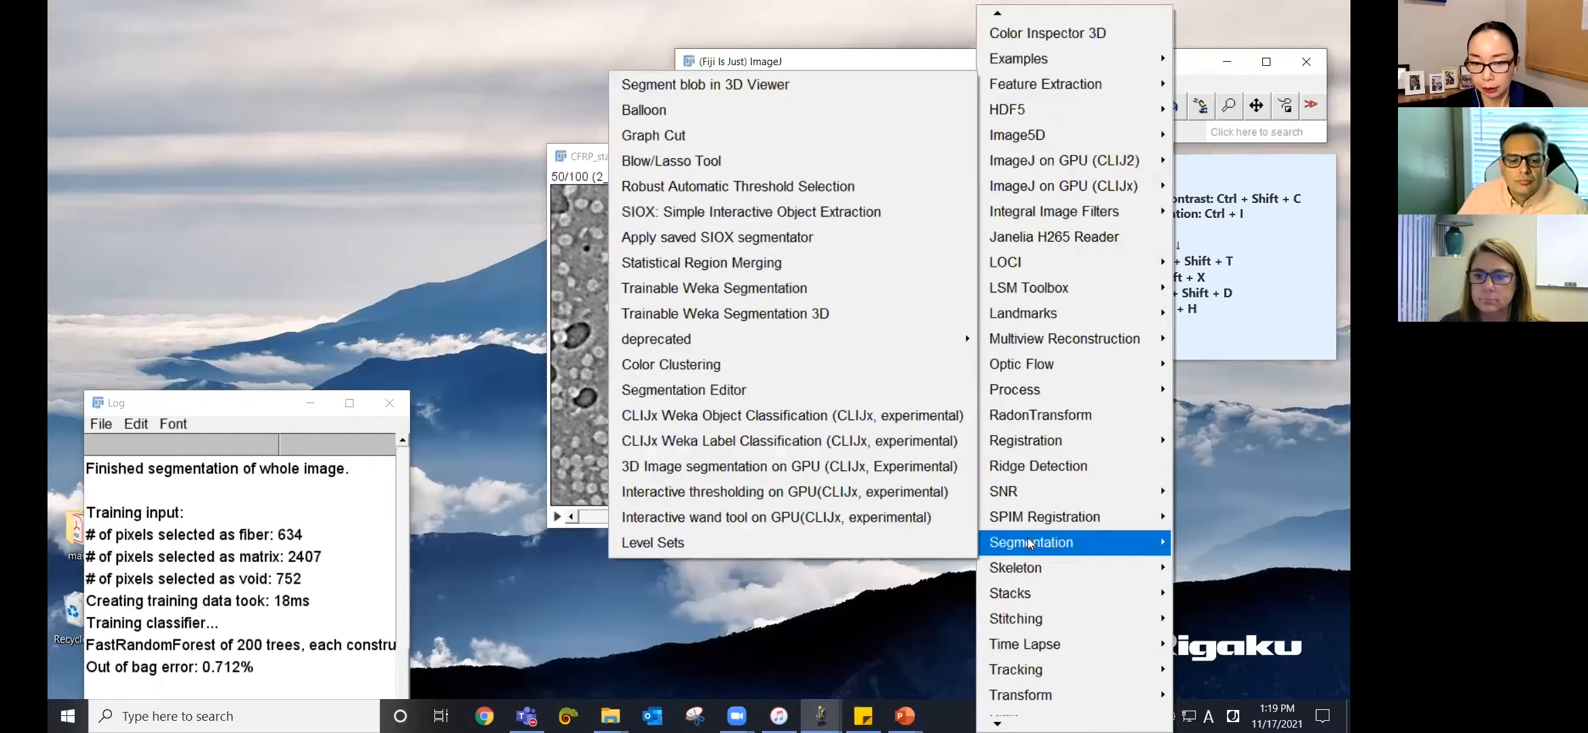
left_click(832, 292)
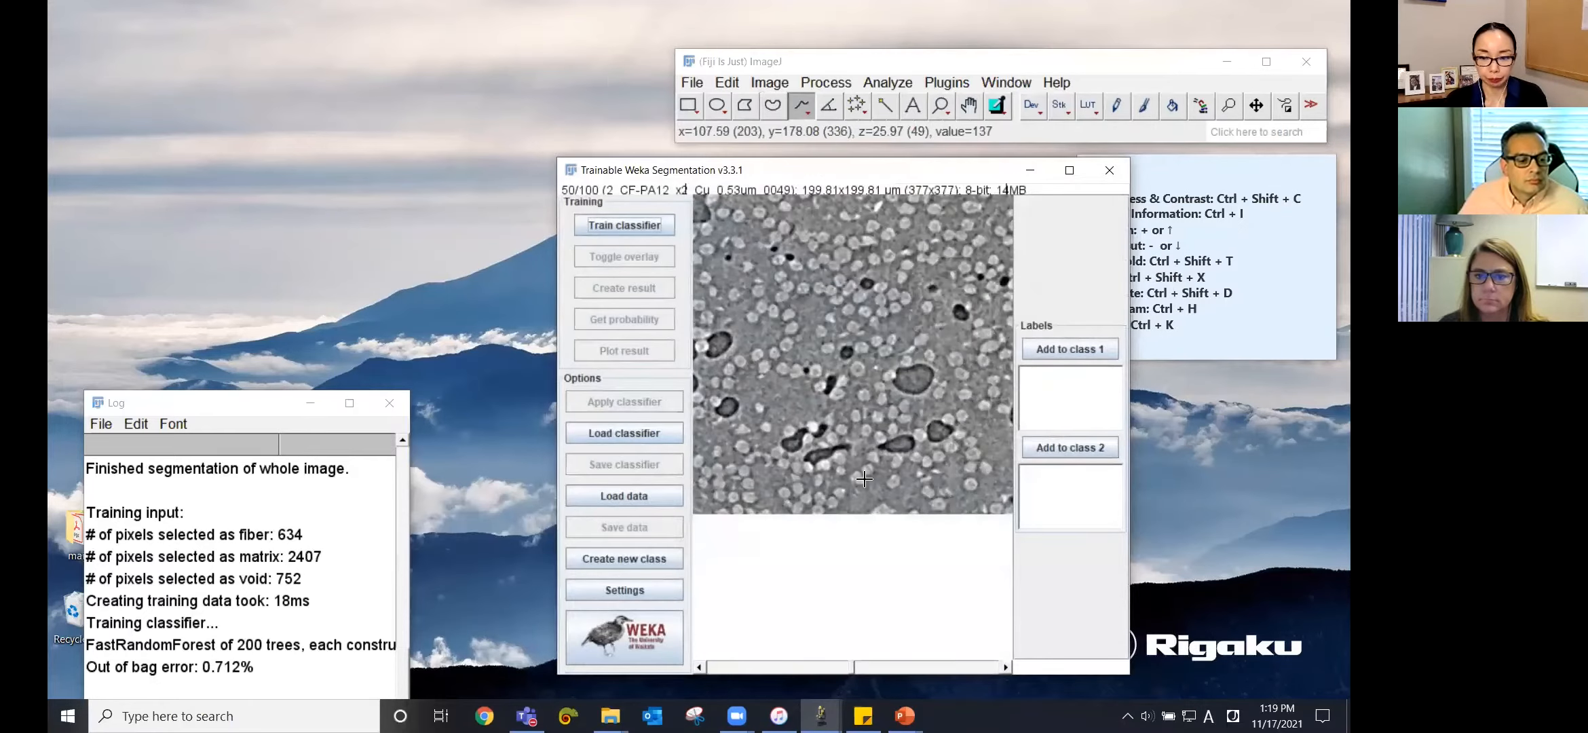
mouse_move(853, 669)
left_mouse_down()
mouse_move(998, 663)
mouse_move(704, 667)
mouse_move(870, 662)
mouse_move(853, 658)
left_mouse_up()
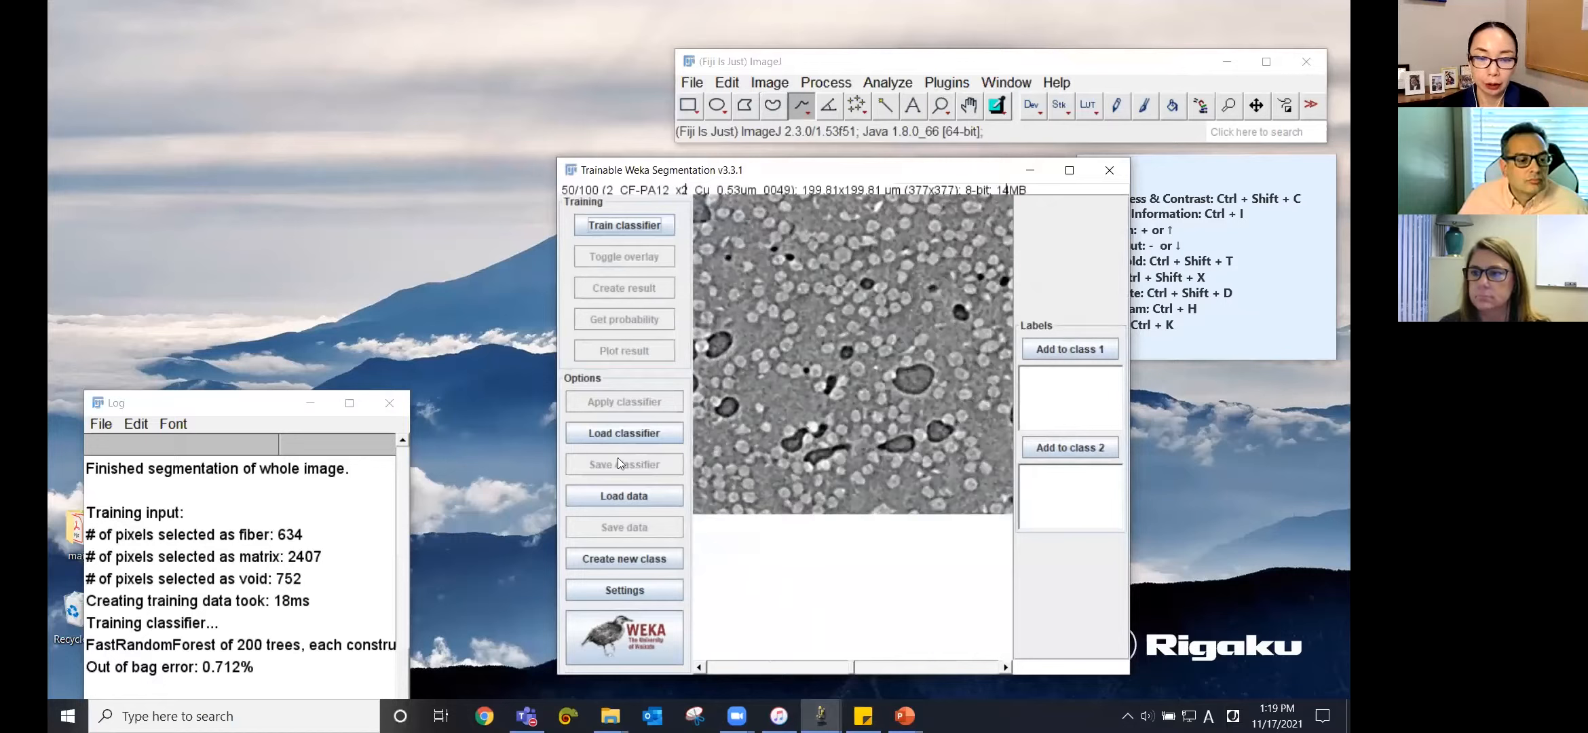
Load the saved classifier.model from the Results folder into the stack's segmentation session
left_click(633, 436)
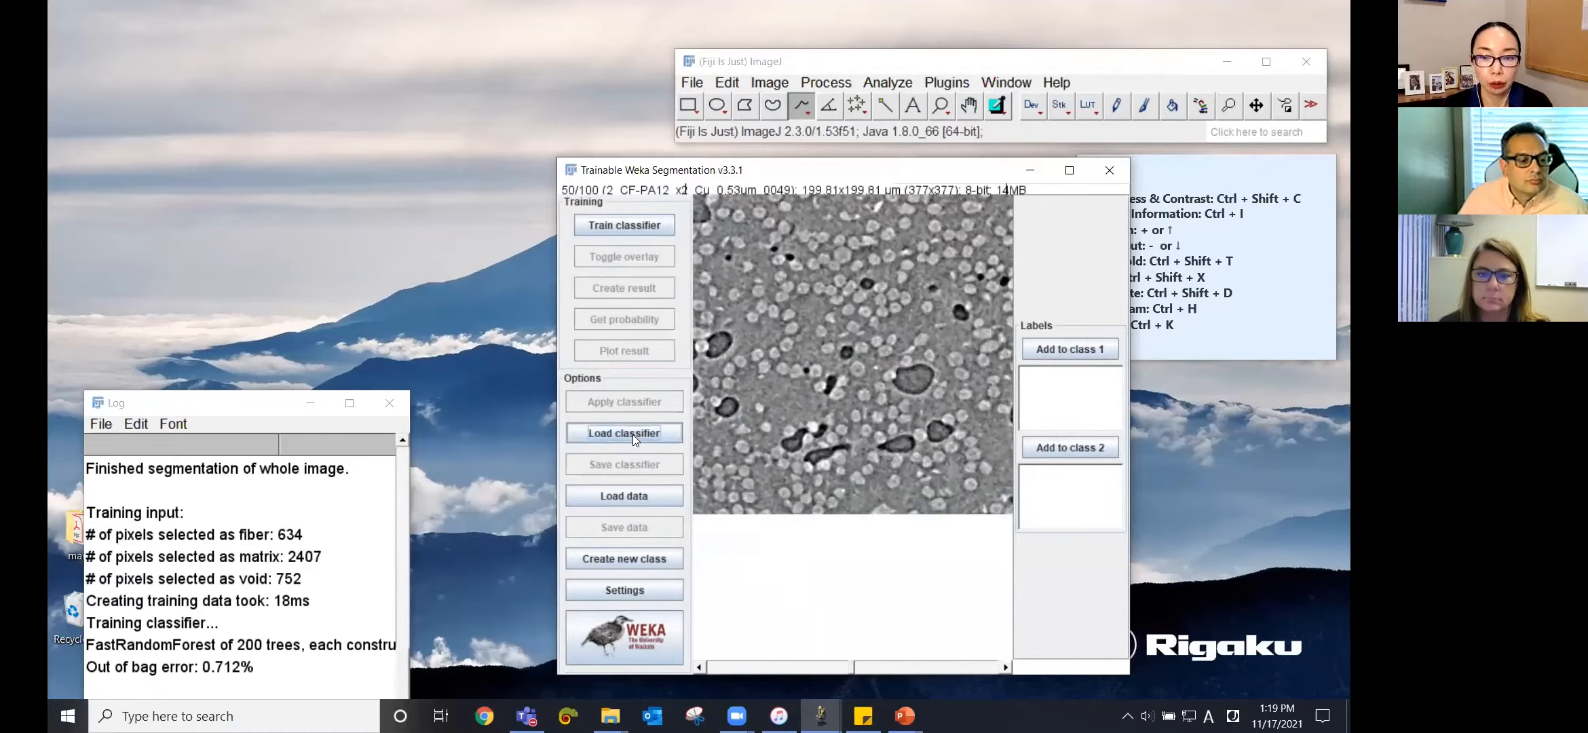
left_click(919, 302)
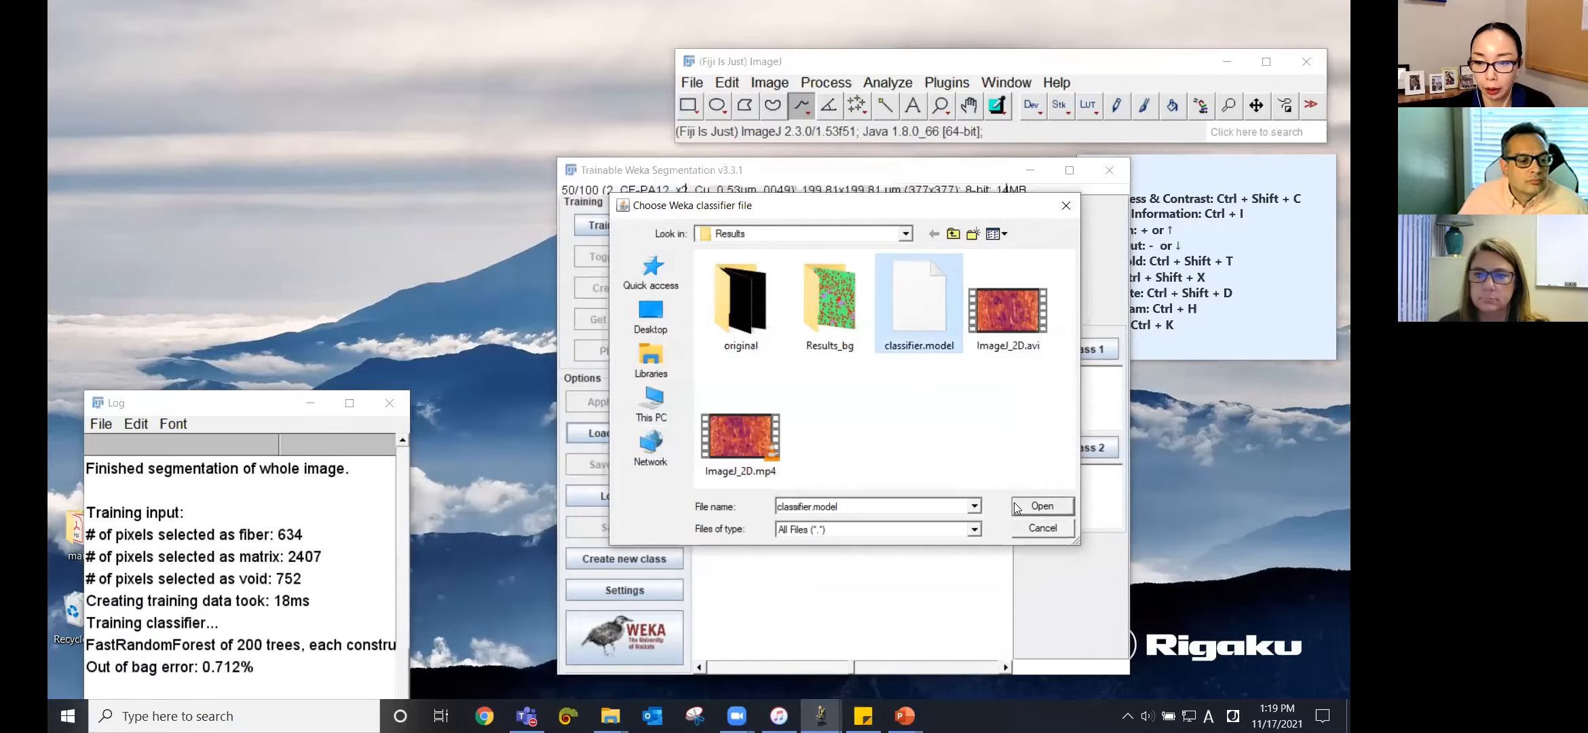
left_click(1039, 506)
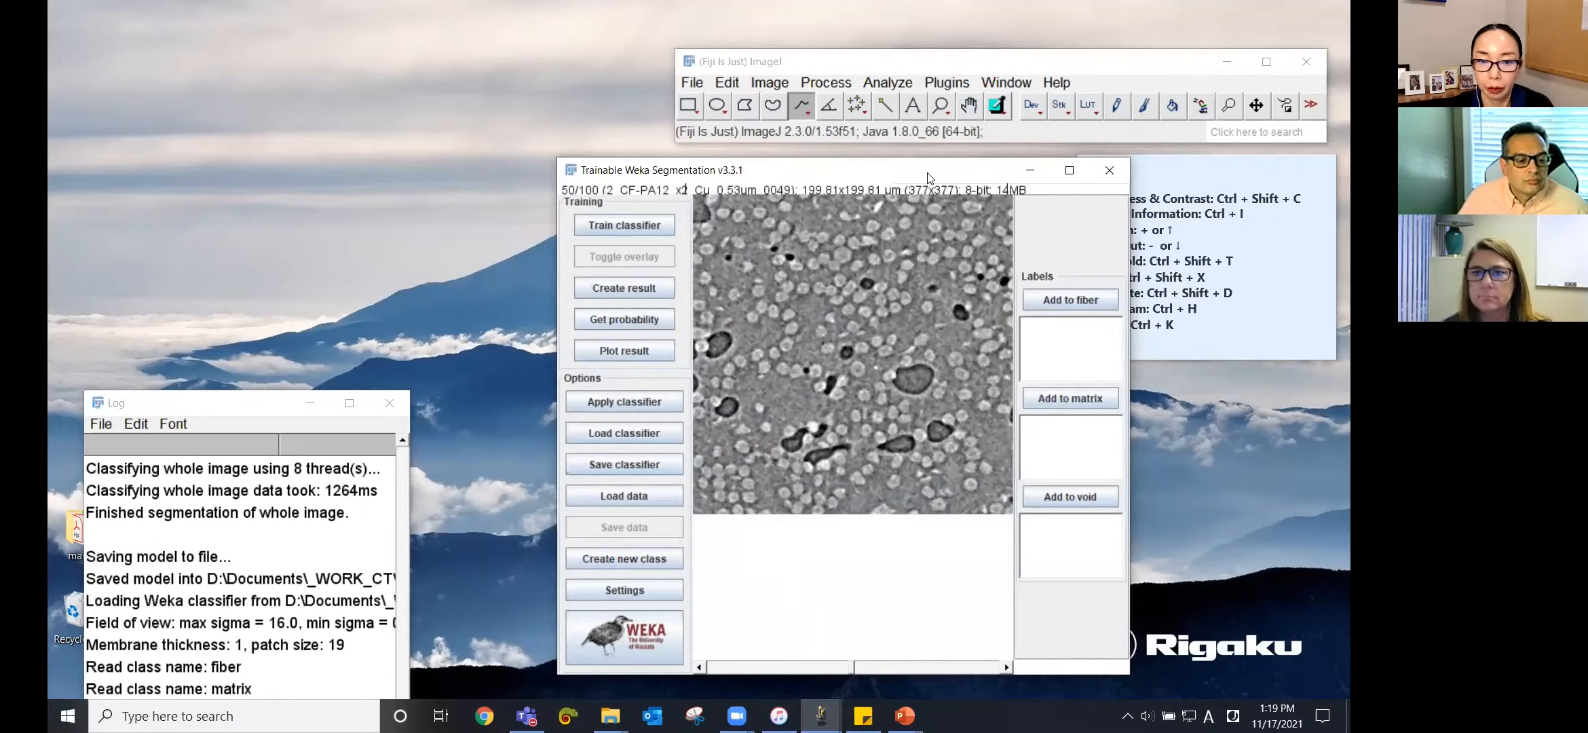
Move the segmentation window aside and open the precomputed Classified image.tif from the Results_bg folder
left_click_drag(929, 178, 1023, 163)
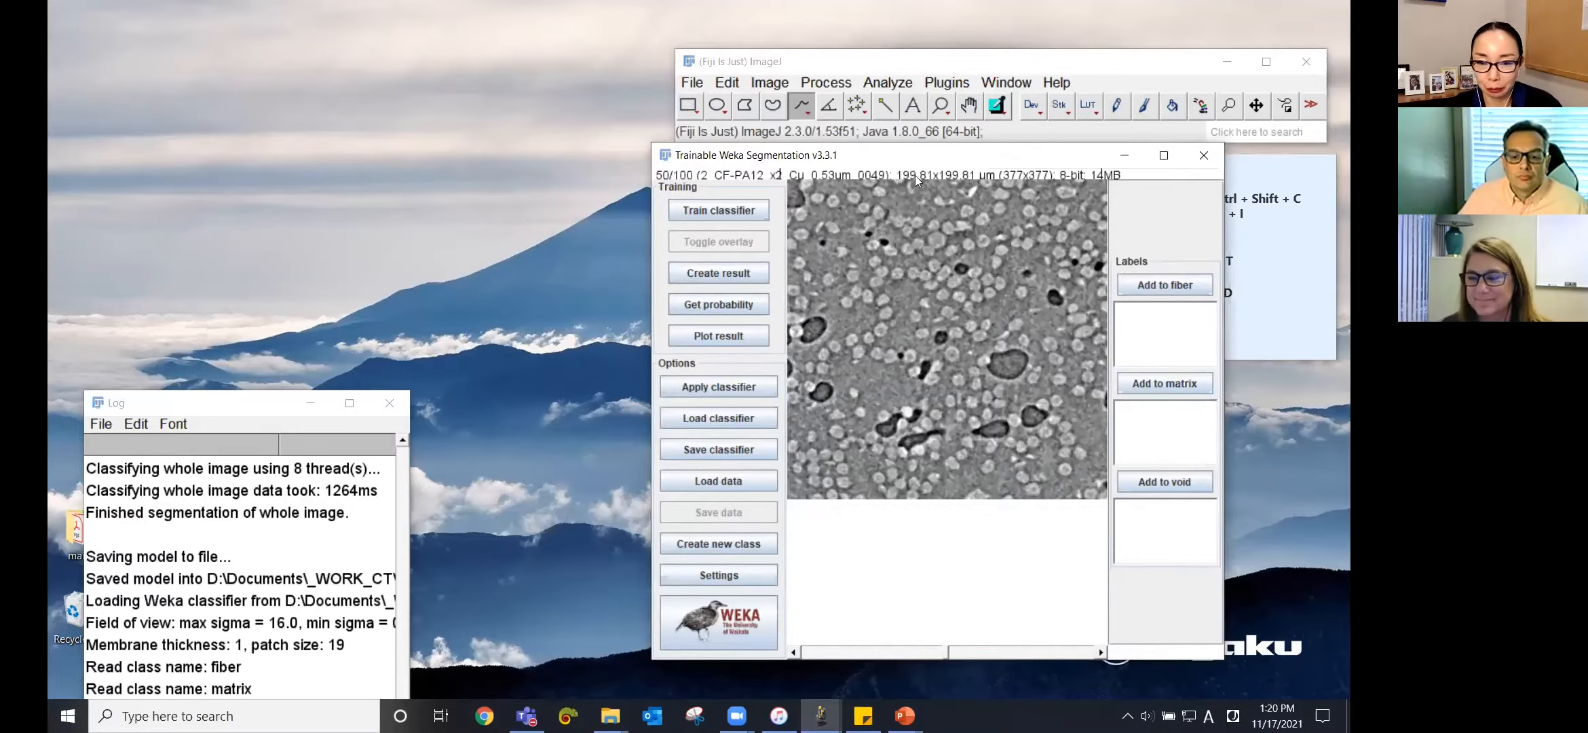
left_click(610, 716)
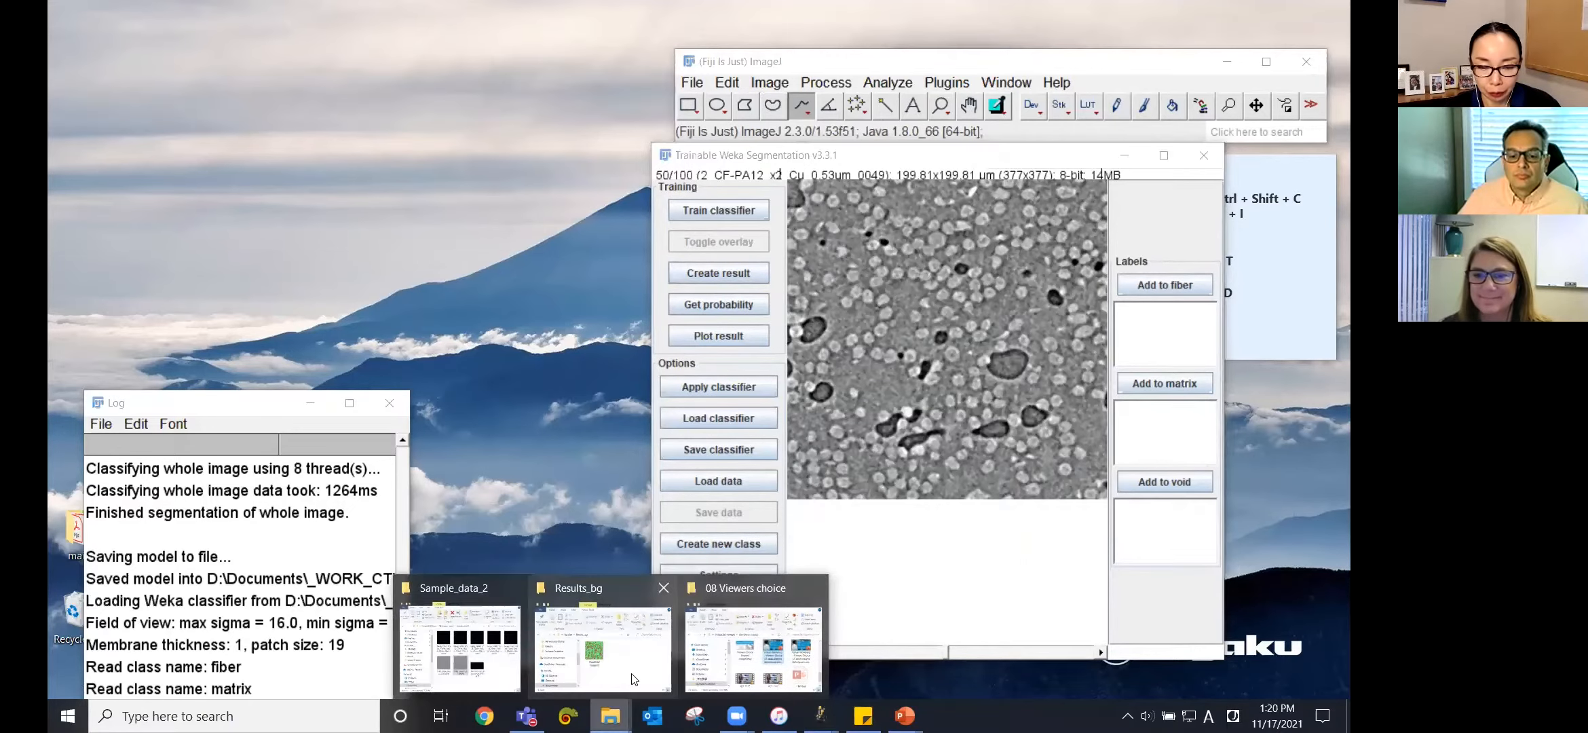
left_click(711, 543)
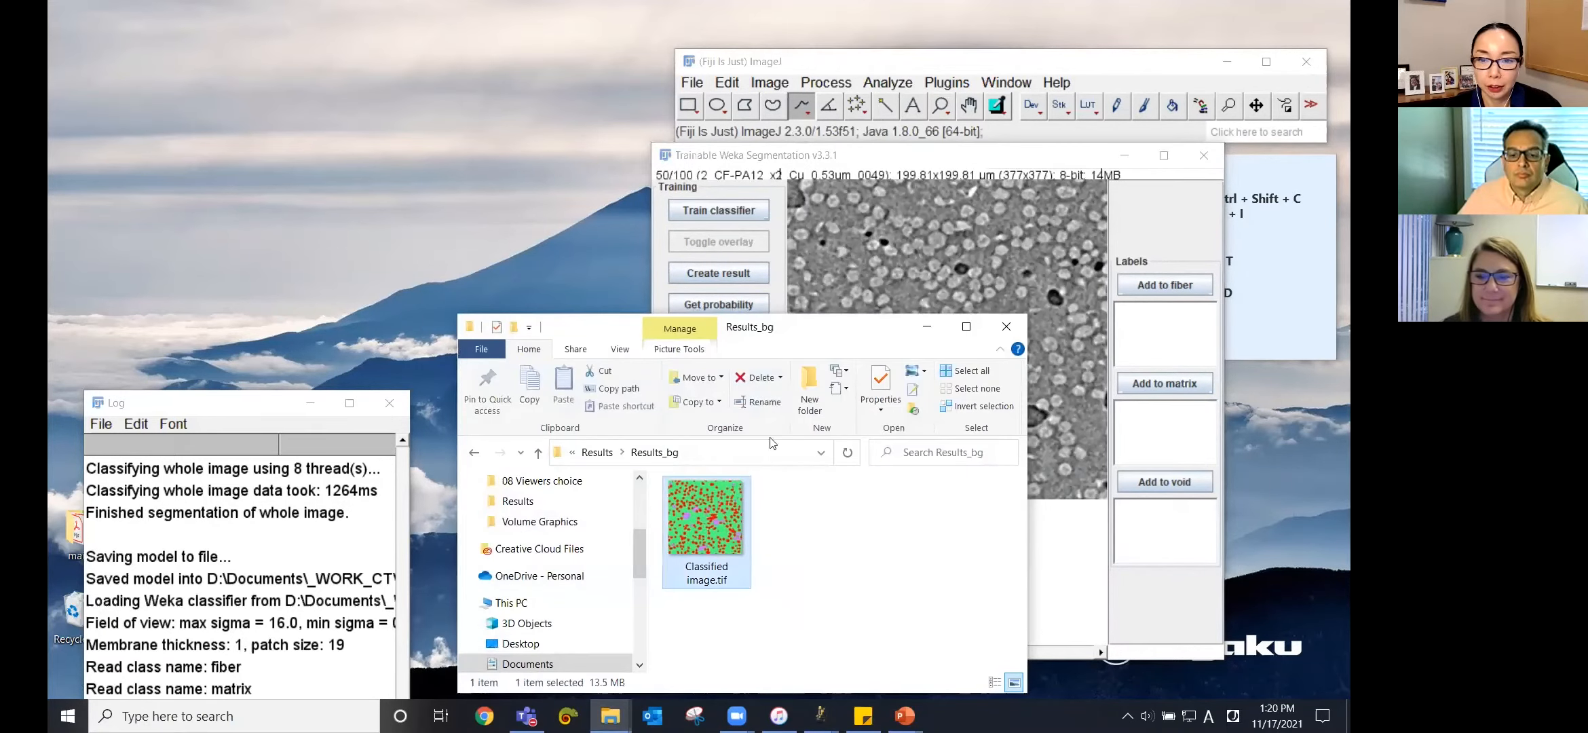
left_click_drag(916, 138, 915, 134)
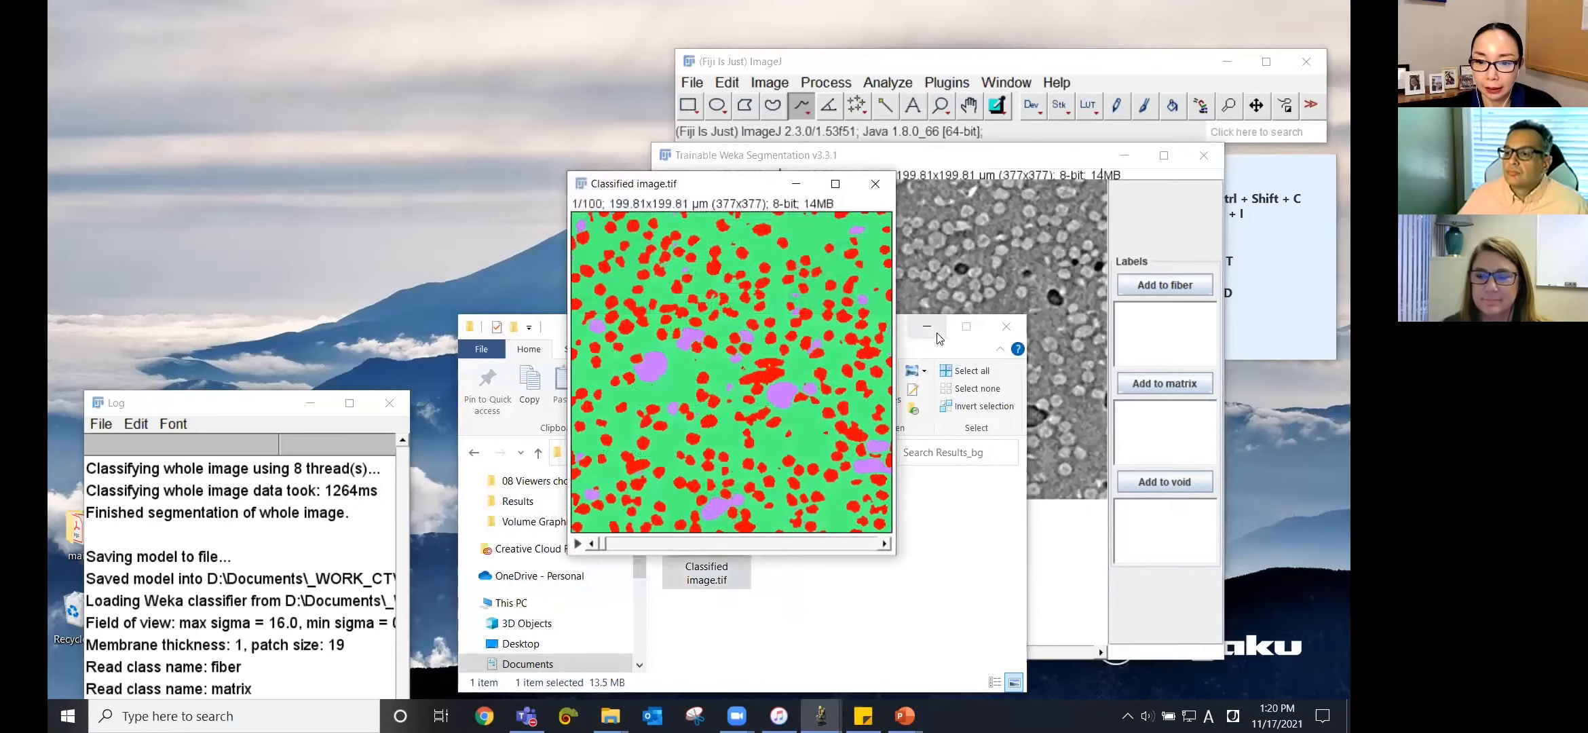
Minimize the Results_bg folder and Trainable Weka Segmentation windows so only the classified stack remains in the work area
left_click(927, 331)
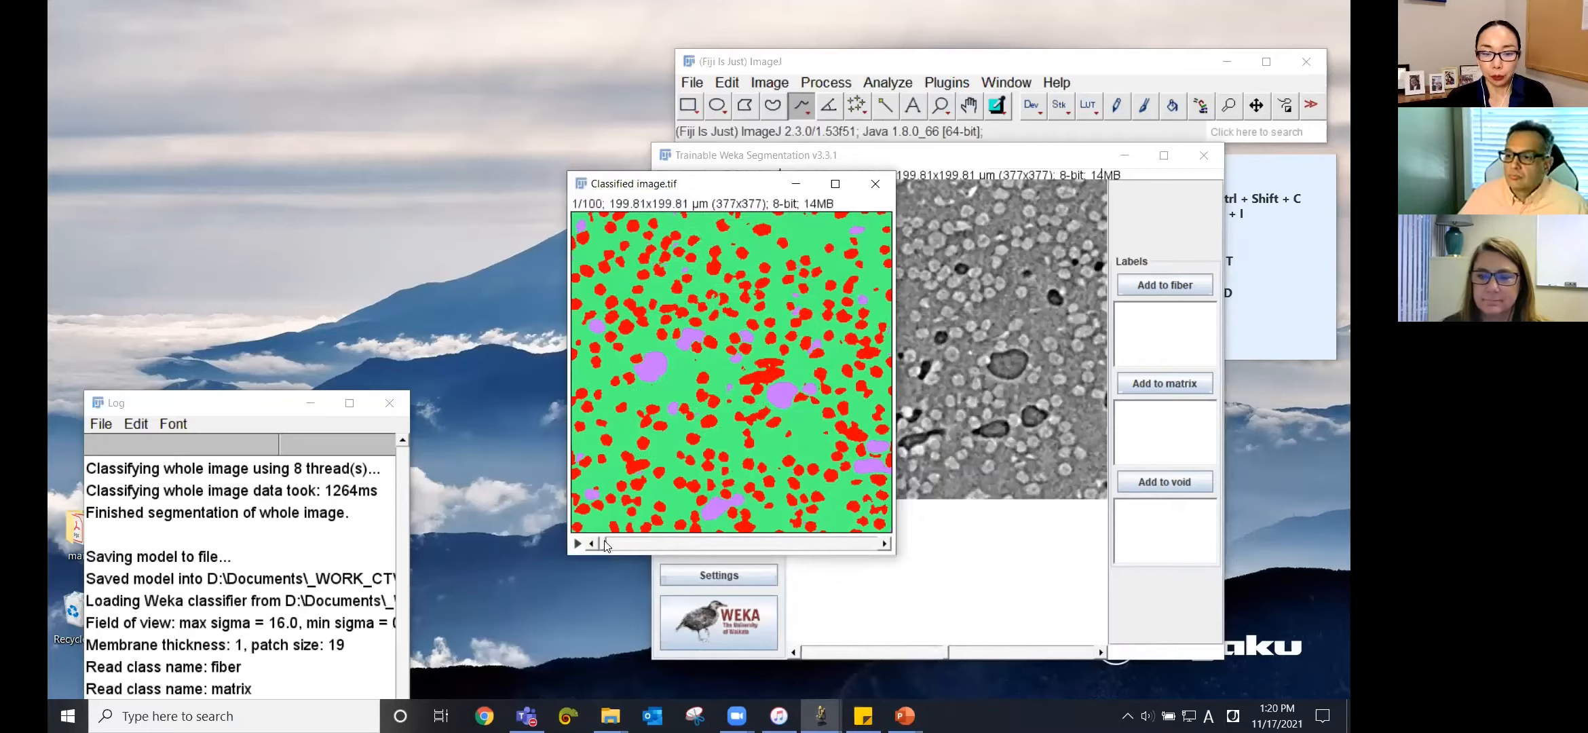
mouse_move(604, 549)
left_mouse_down()
mouse_move(666, 543)
mouse_move(591, 543)
left_mouse_up()
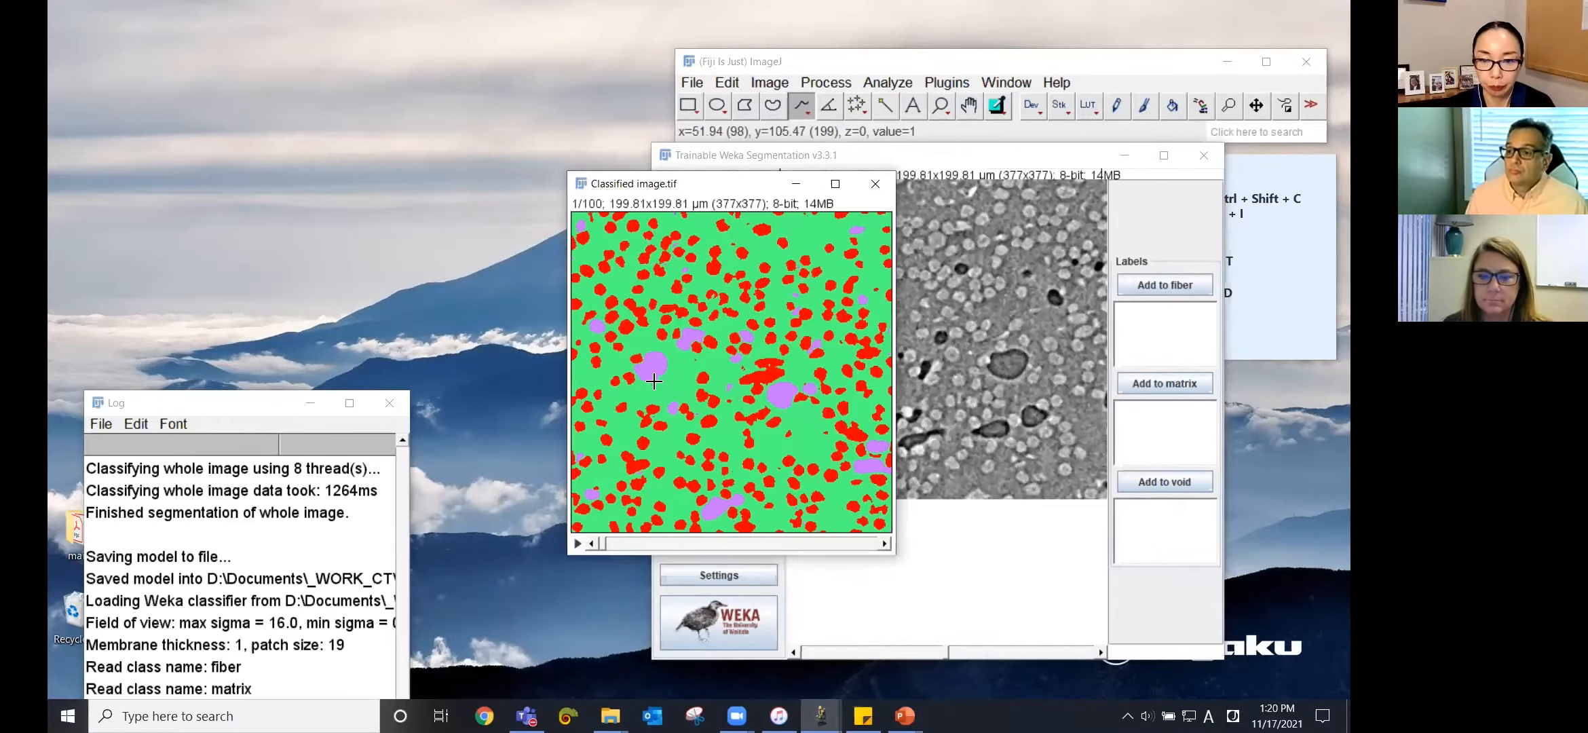
left_click(1123, 158)
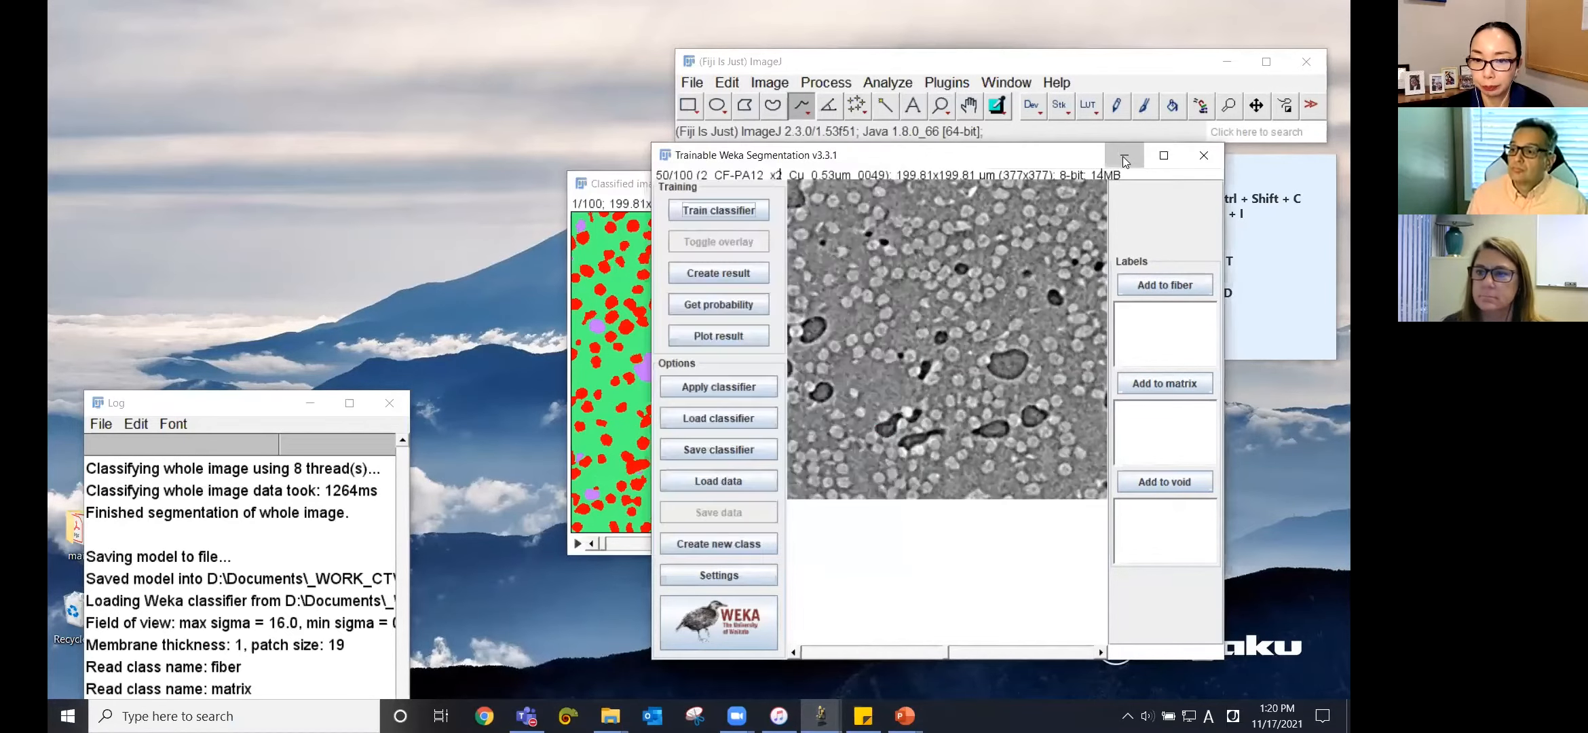
left_click(1122, 156)
left_click_drag(752, 189, 773, 196)
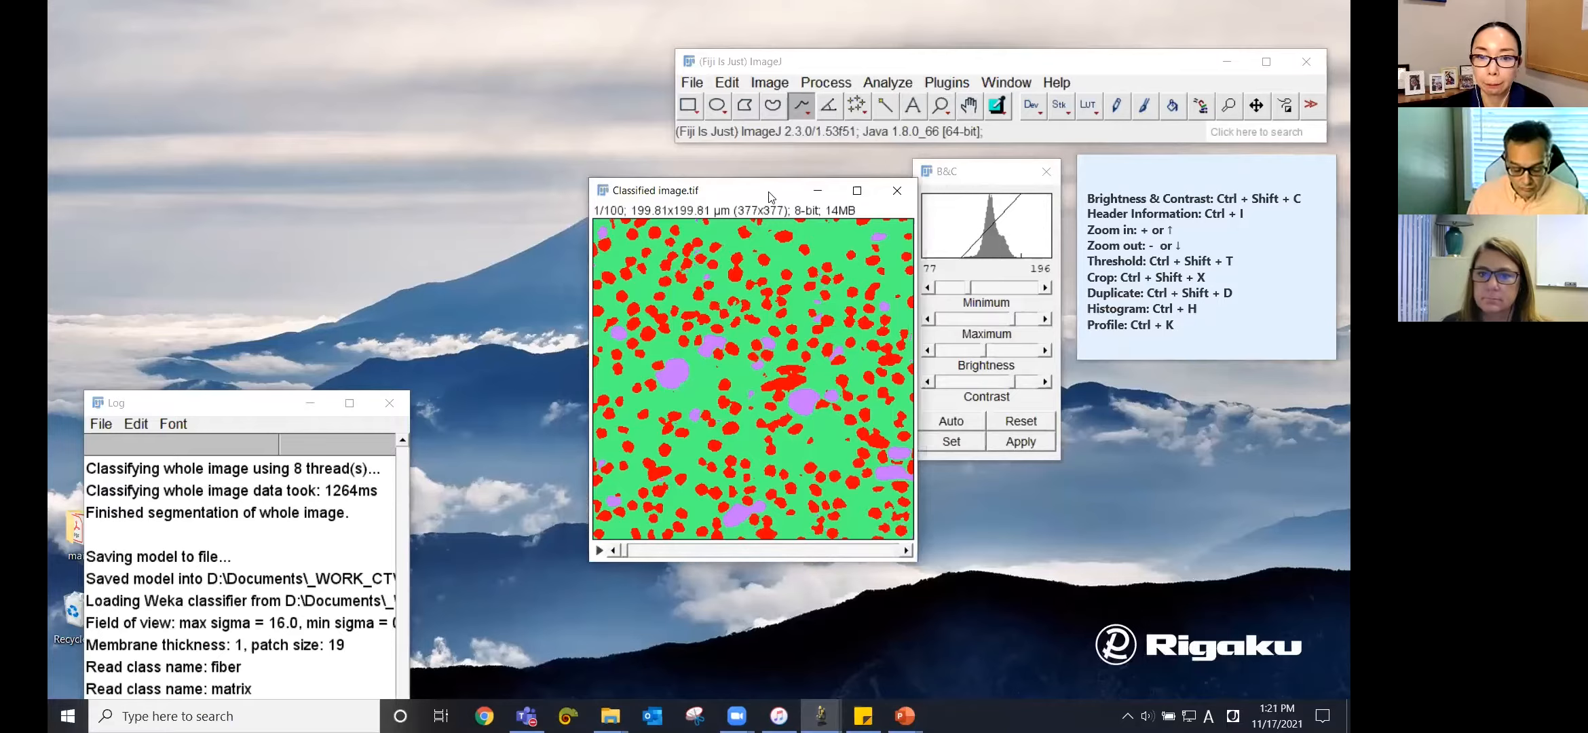
Convert the Classified image.tif stack to 8-bit grayscale
left_click(766, 86)
mouse_move(769, 109)
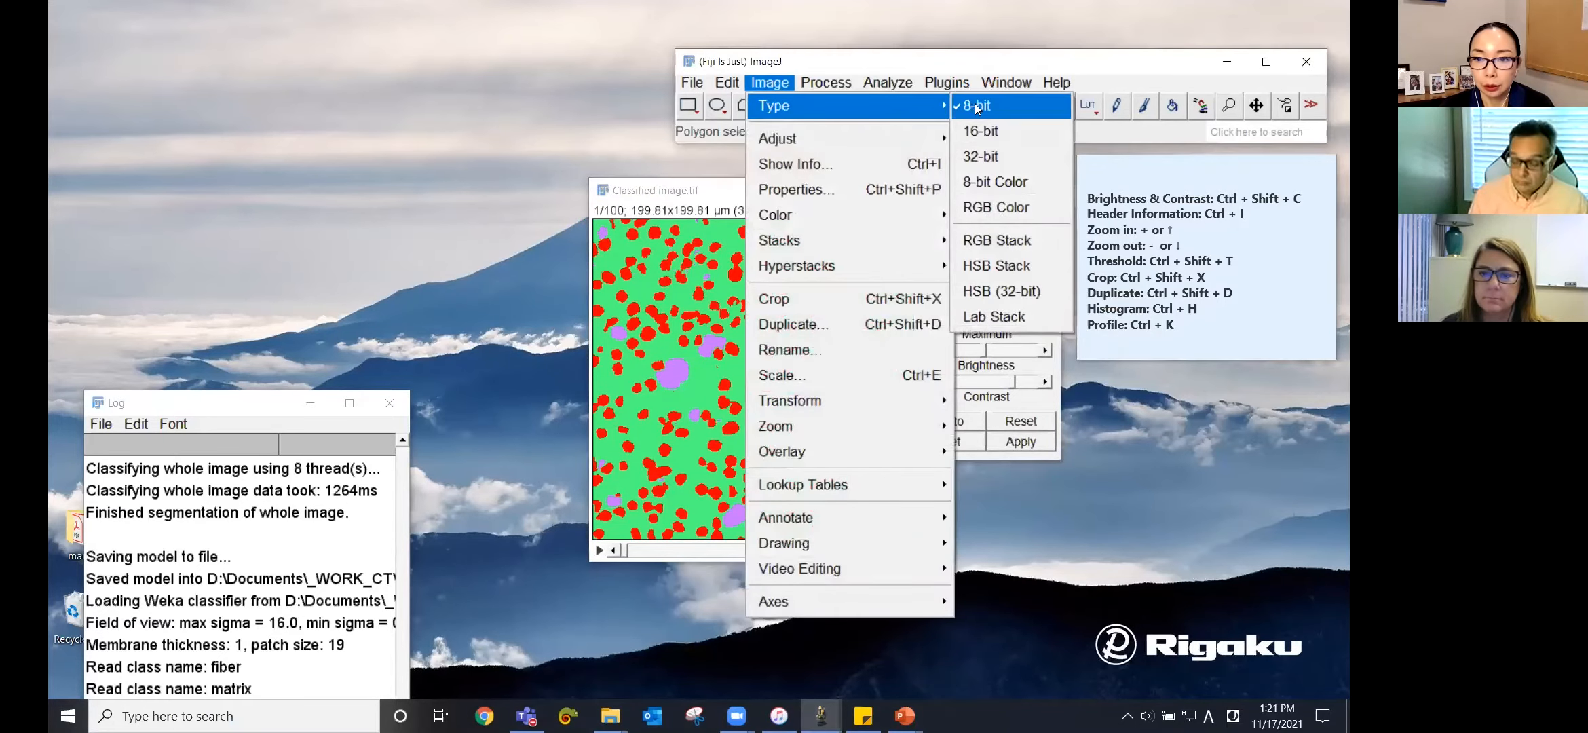
left_click(976, 105)
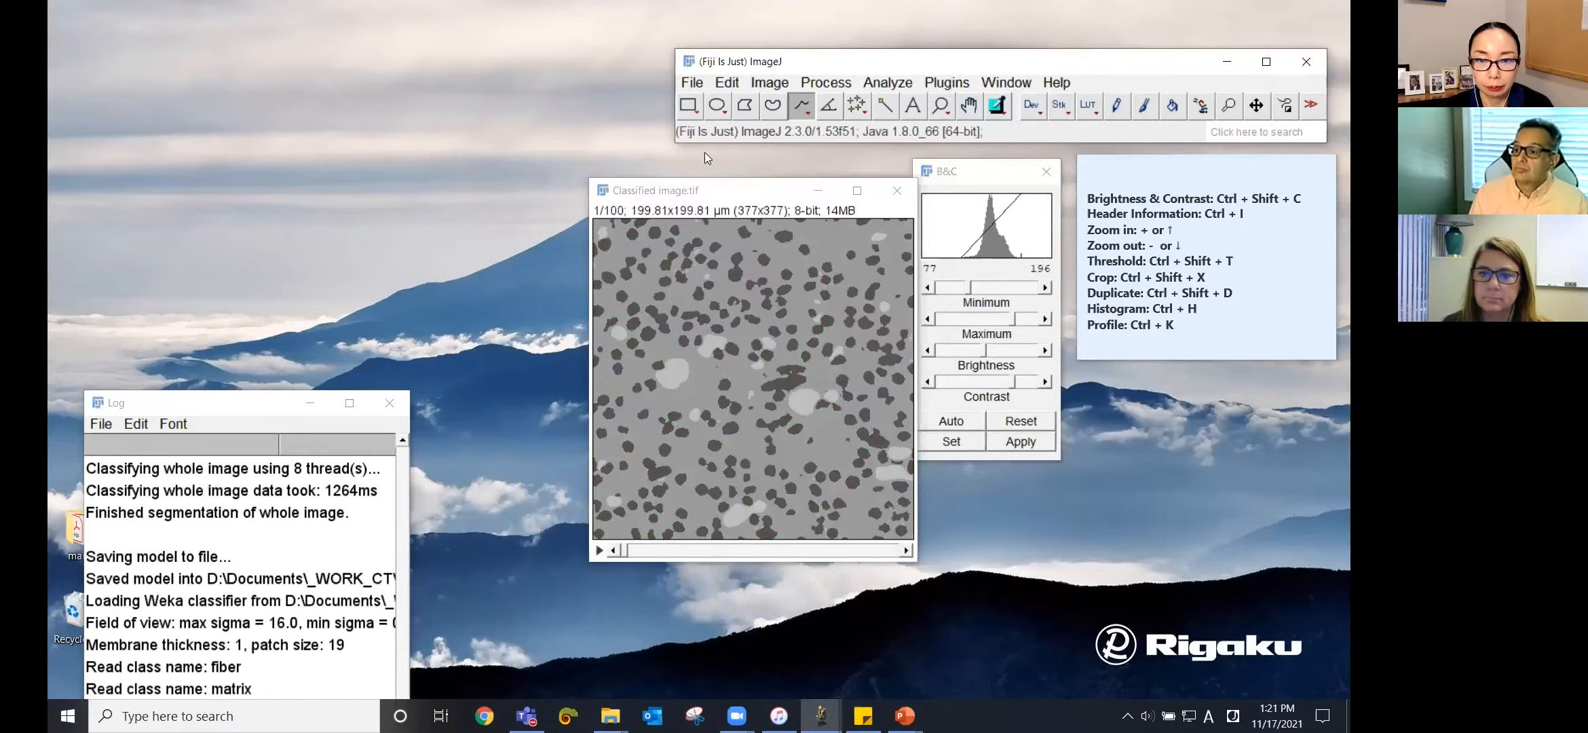
Threshold the grayscale classified stack to the range 170–202 so that only the void regions are selected
left_click(761, 84)
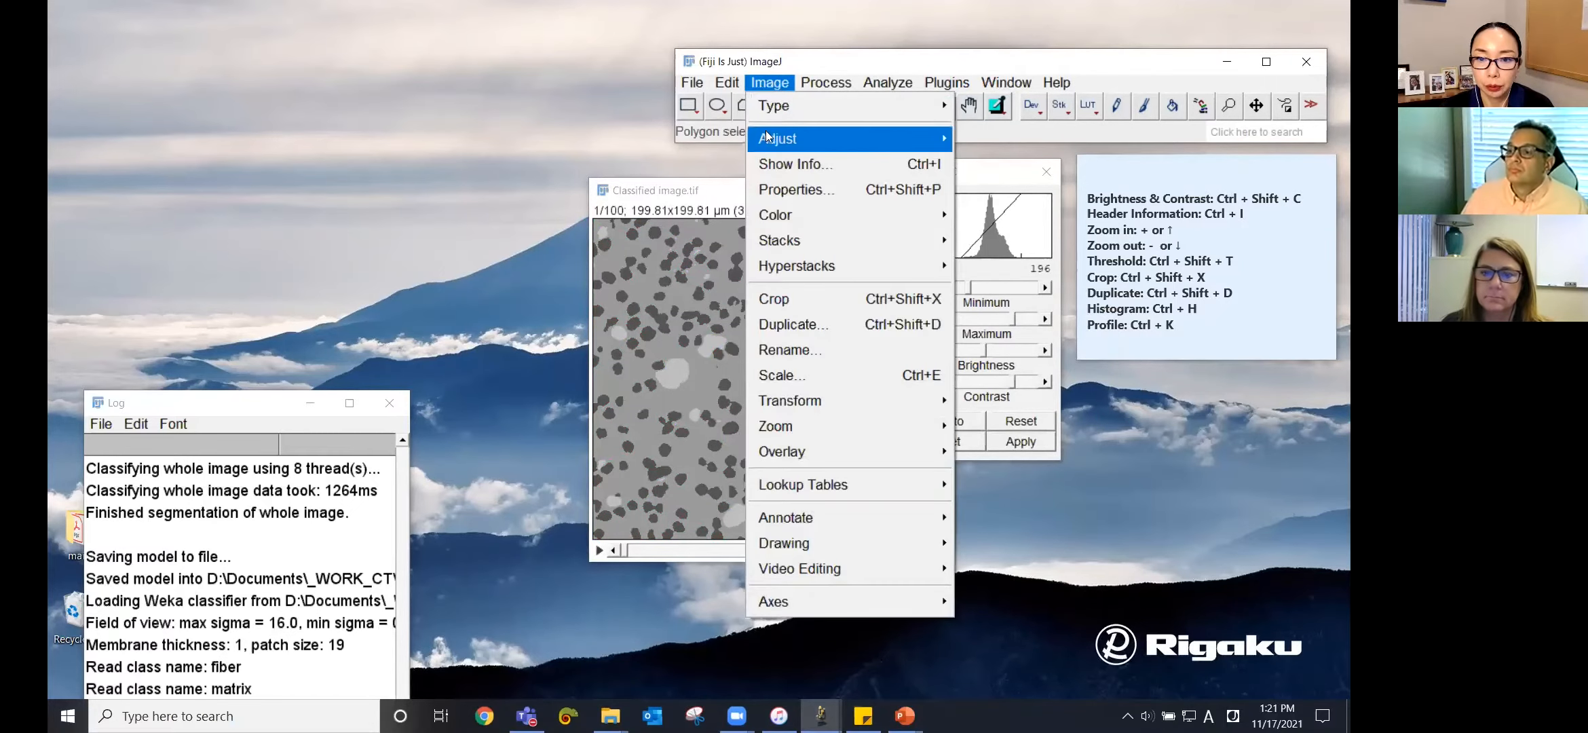
mouse_move(815, 139)
left_click(1014, 214)
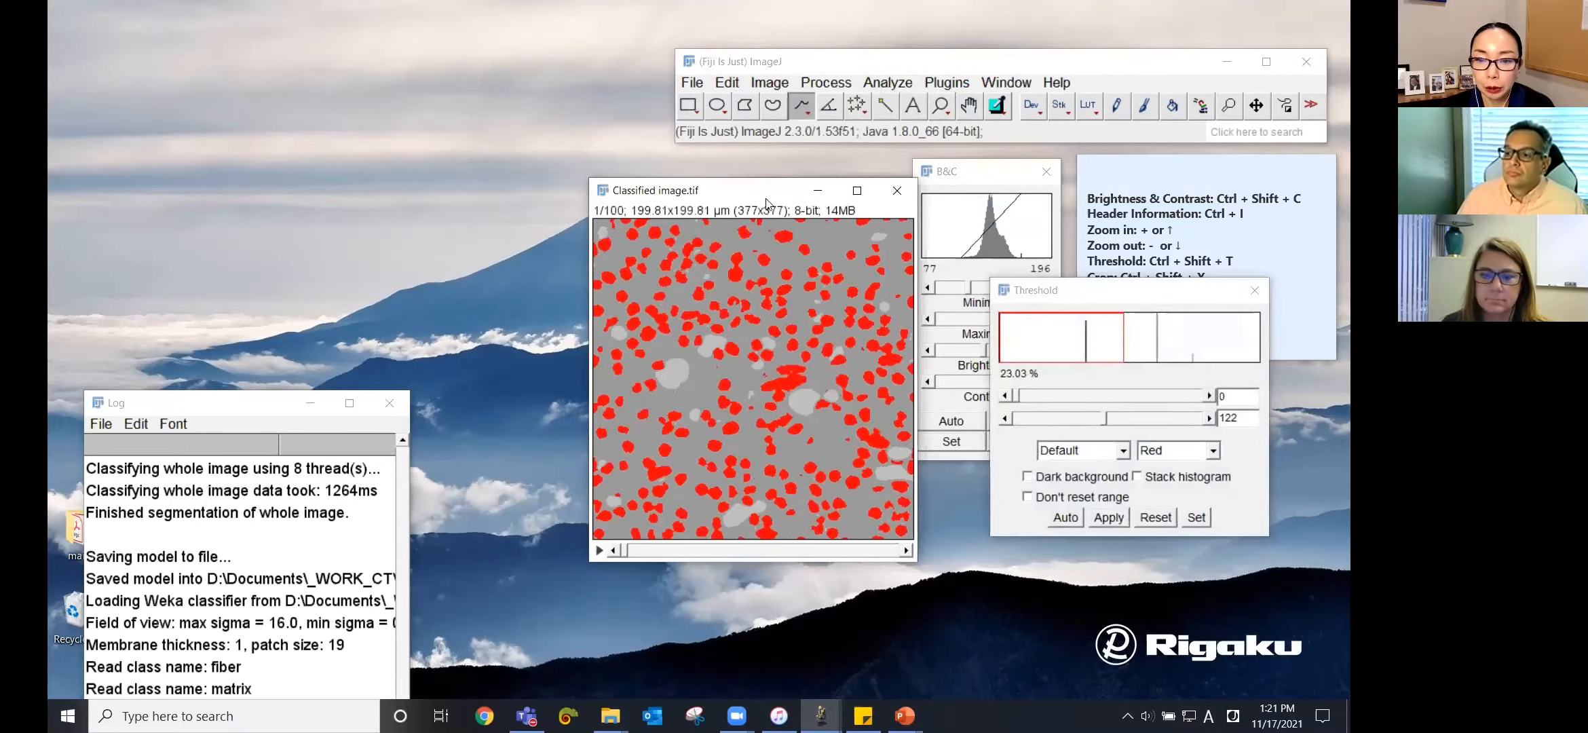
left_click_drag(776, 199, 752, 232)
left_click_drag(1037, 293, 991, 289)
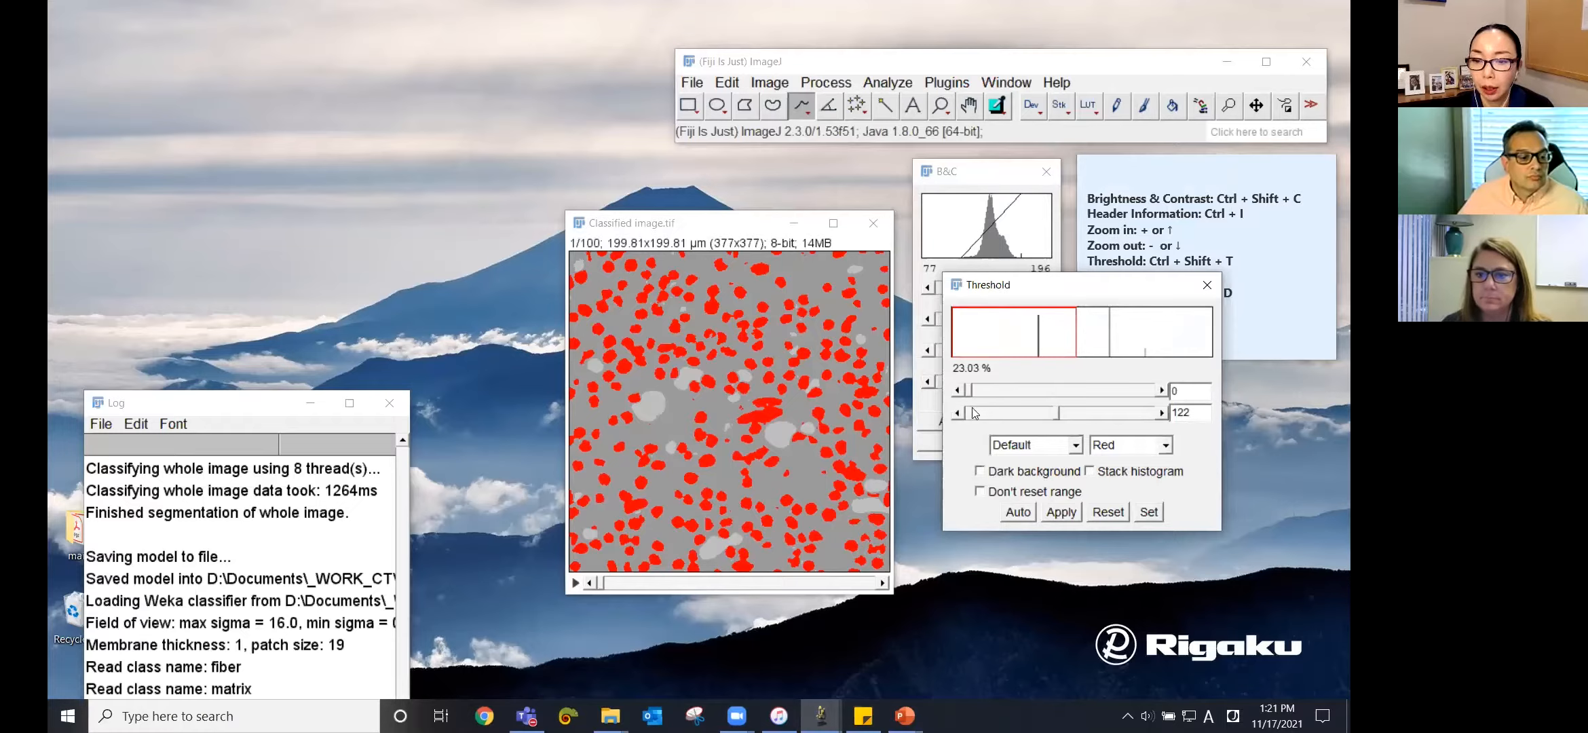
left_click_drag(1064, 415, 1115, 408)
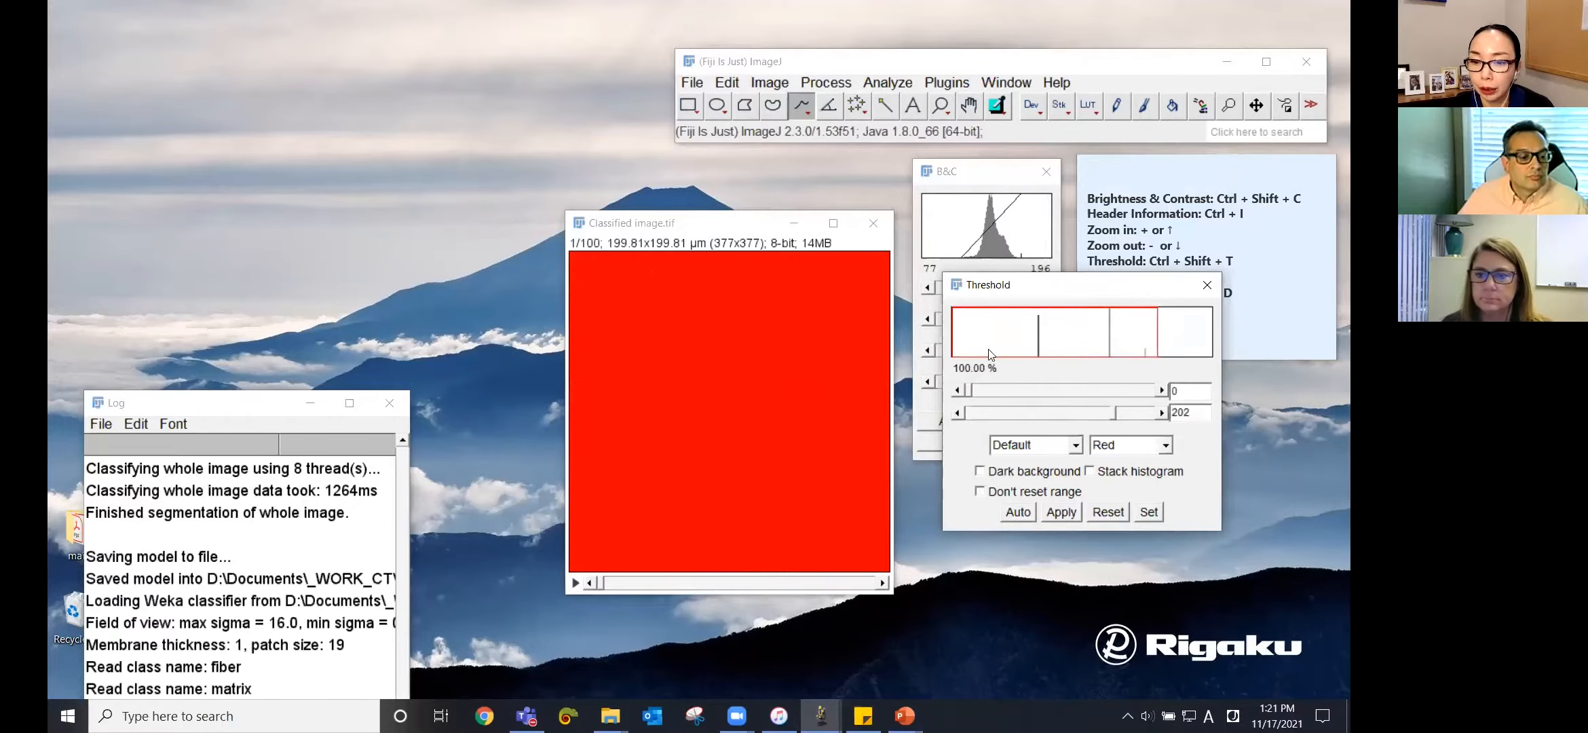
left_click_drag(970, 393, 1091, 392)
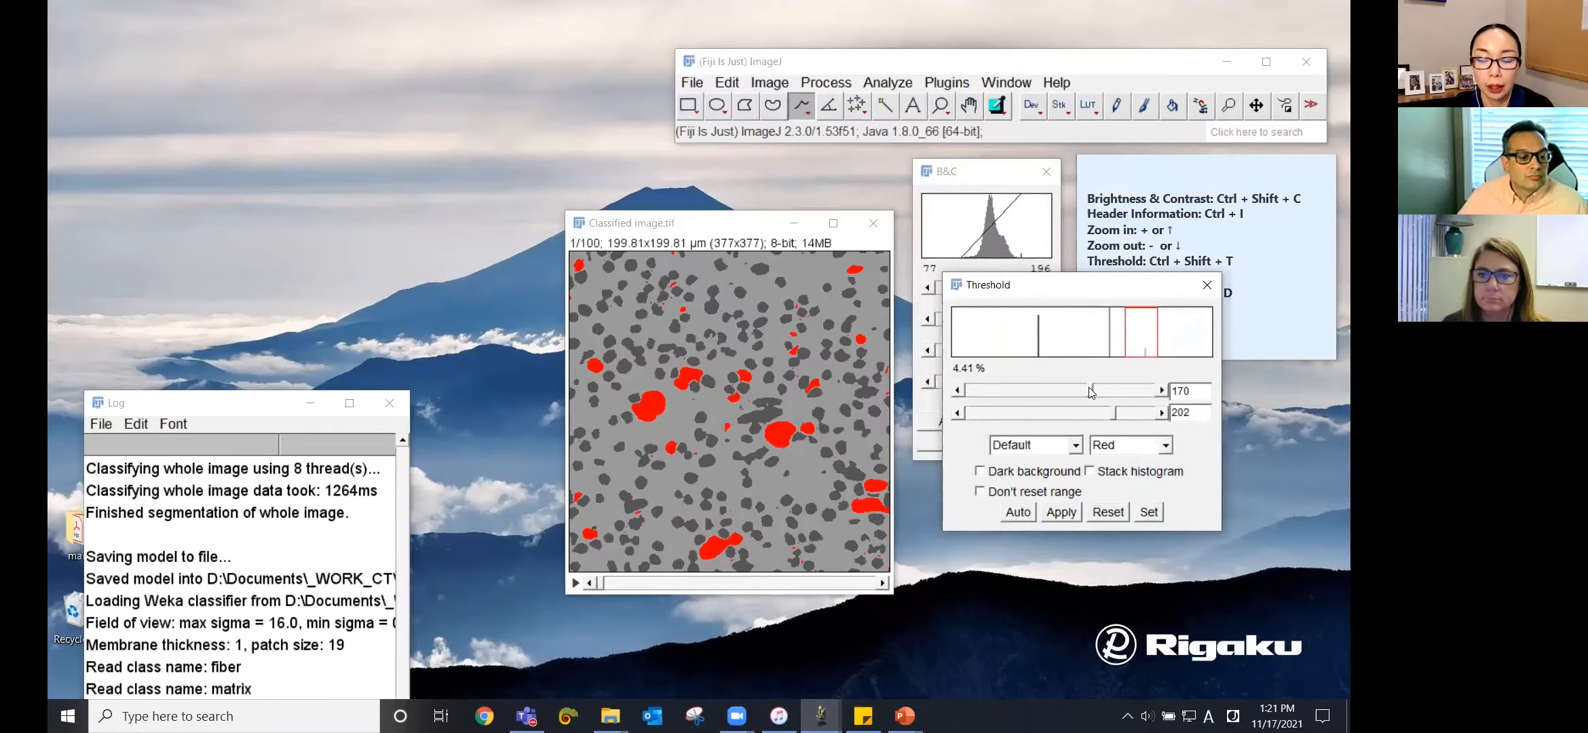
Apply the threshold, converting the stack to binary with the Default method, Light background and per-image thresholds, and check the slices
left_click(1063, 513)
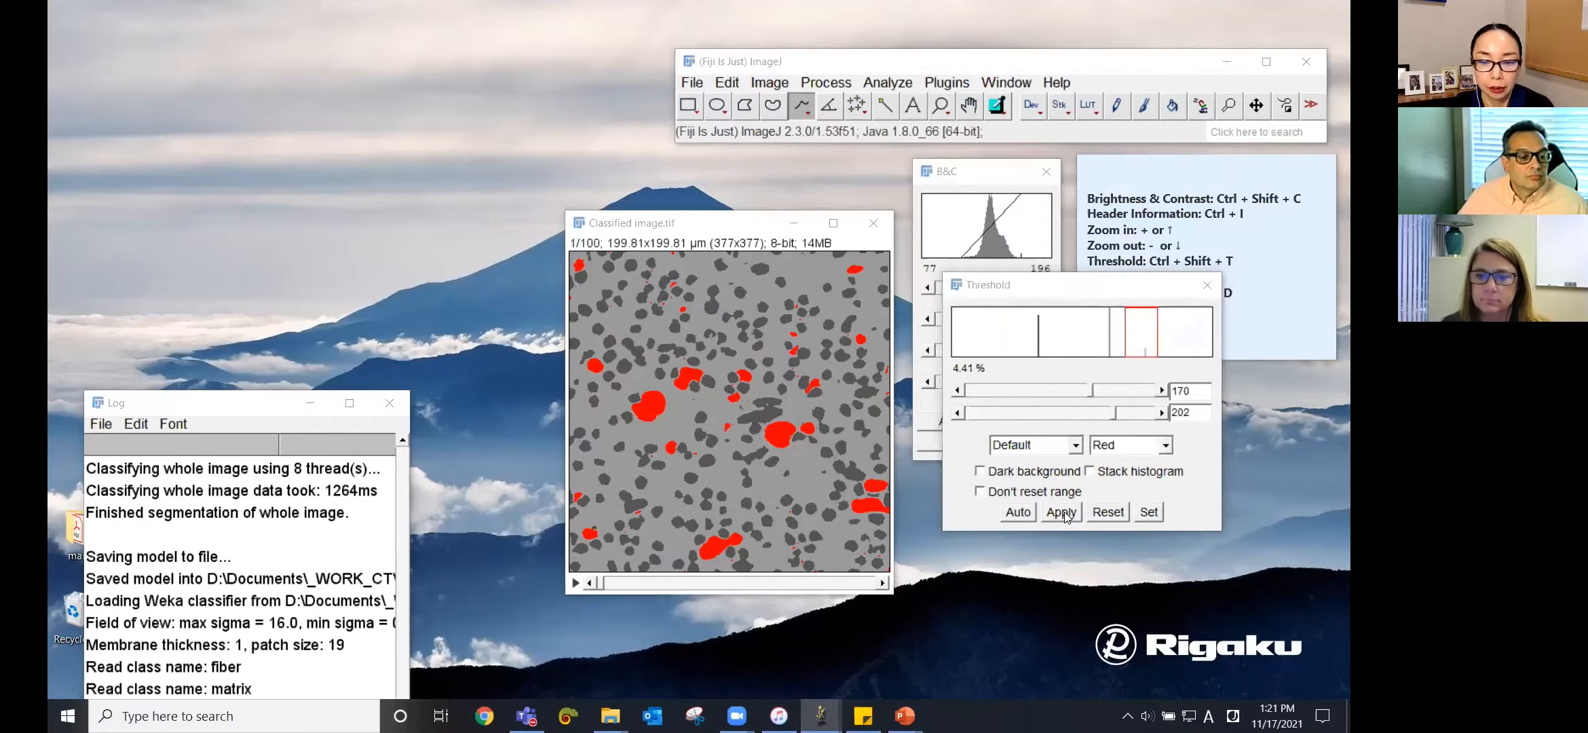
left_click_drag(739, 130, 853, 133)
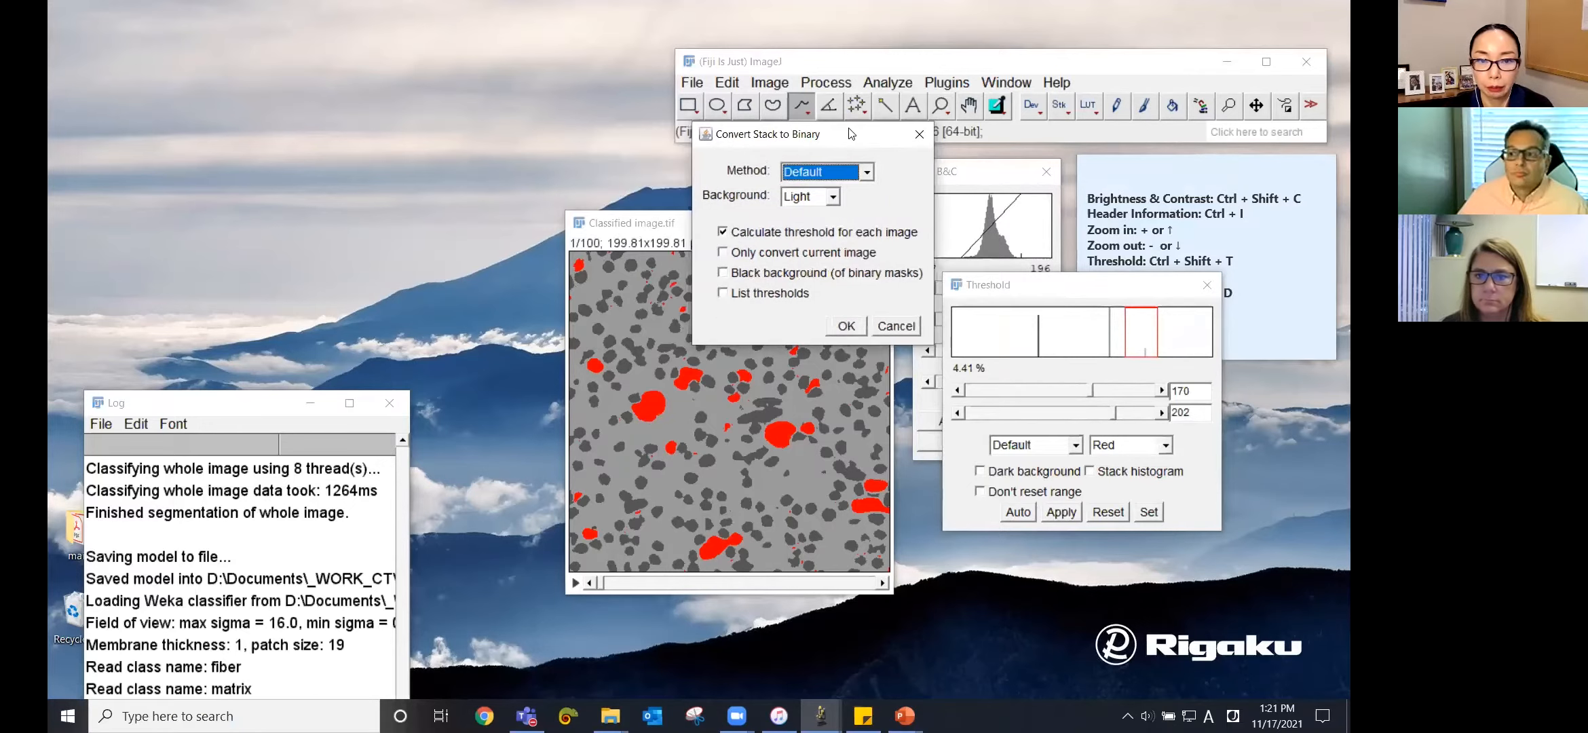
left_click(847, 326)
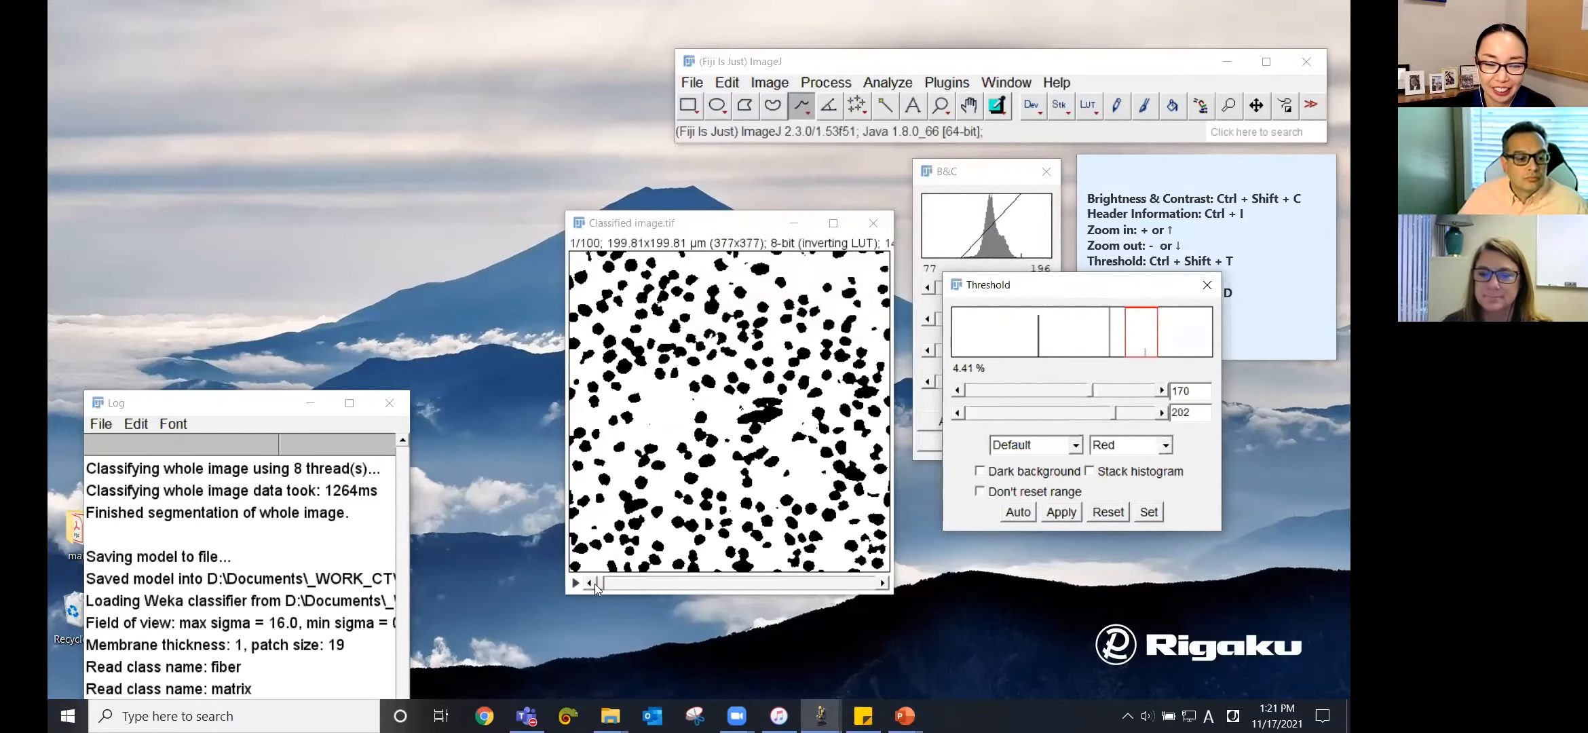
left_click_drag(602, 583, 877, 557)
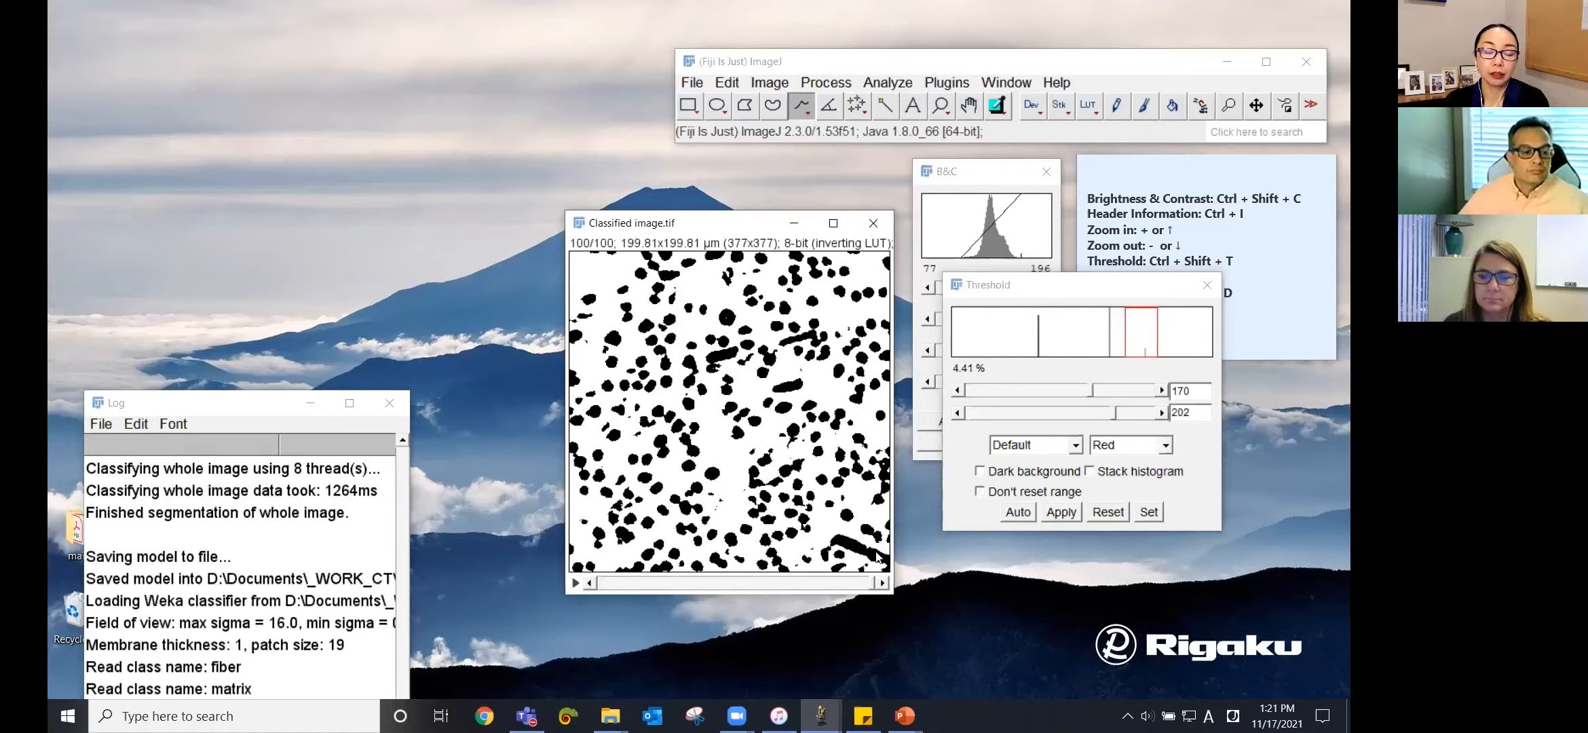
left_click_drag(878, 556, 590, 570)
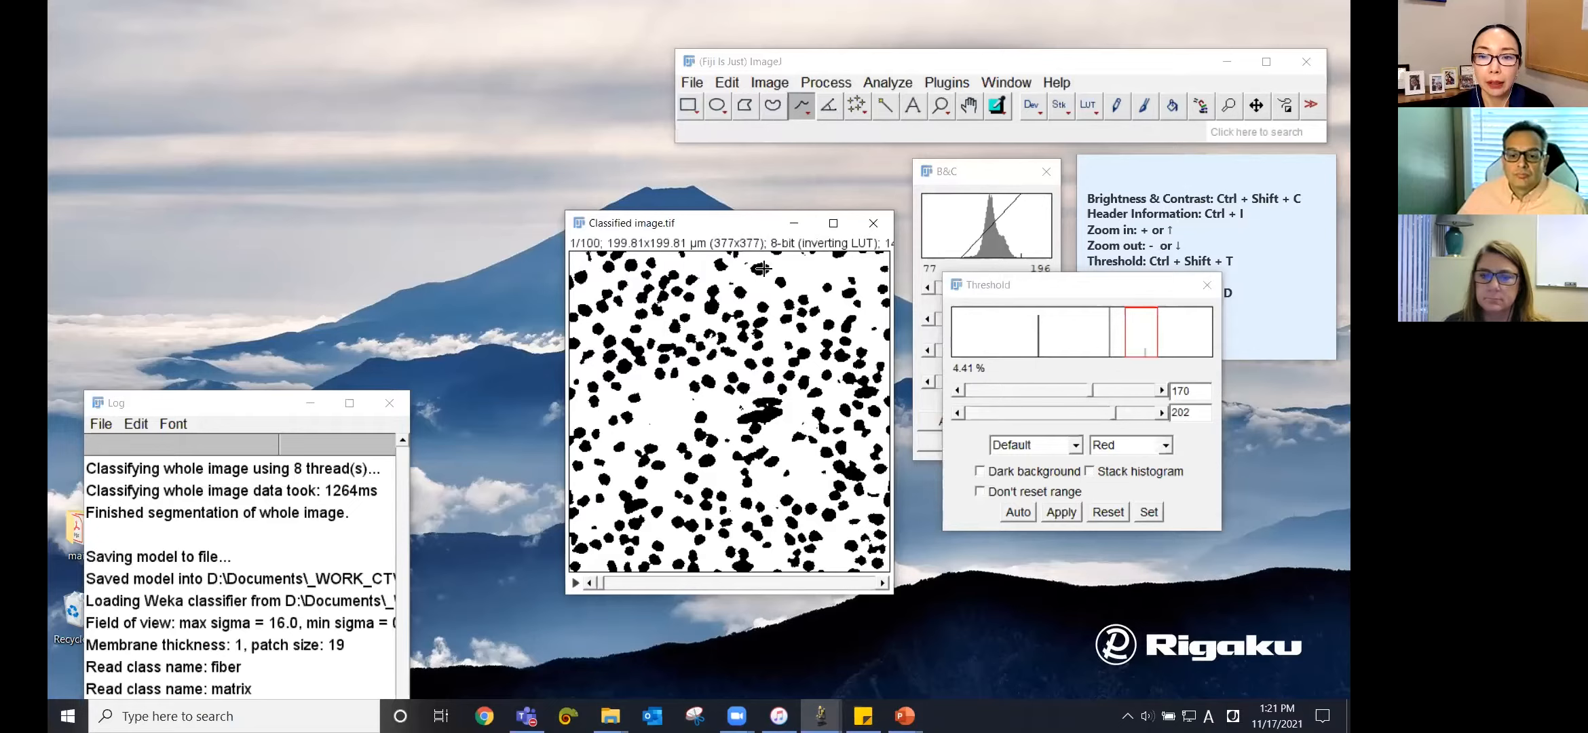
Measure the thresholded area and area fraction of the binary stack on slice 1 and slice 45
left_click(886, 85)
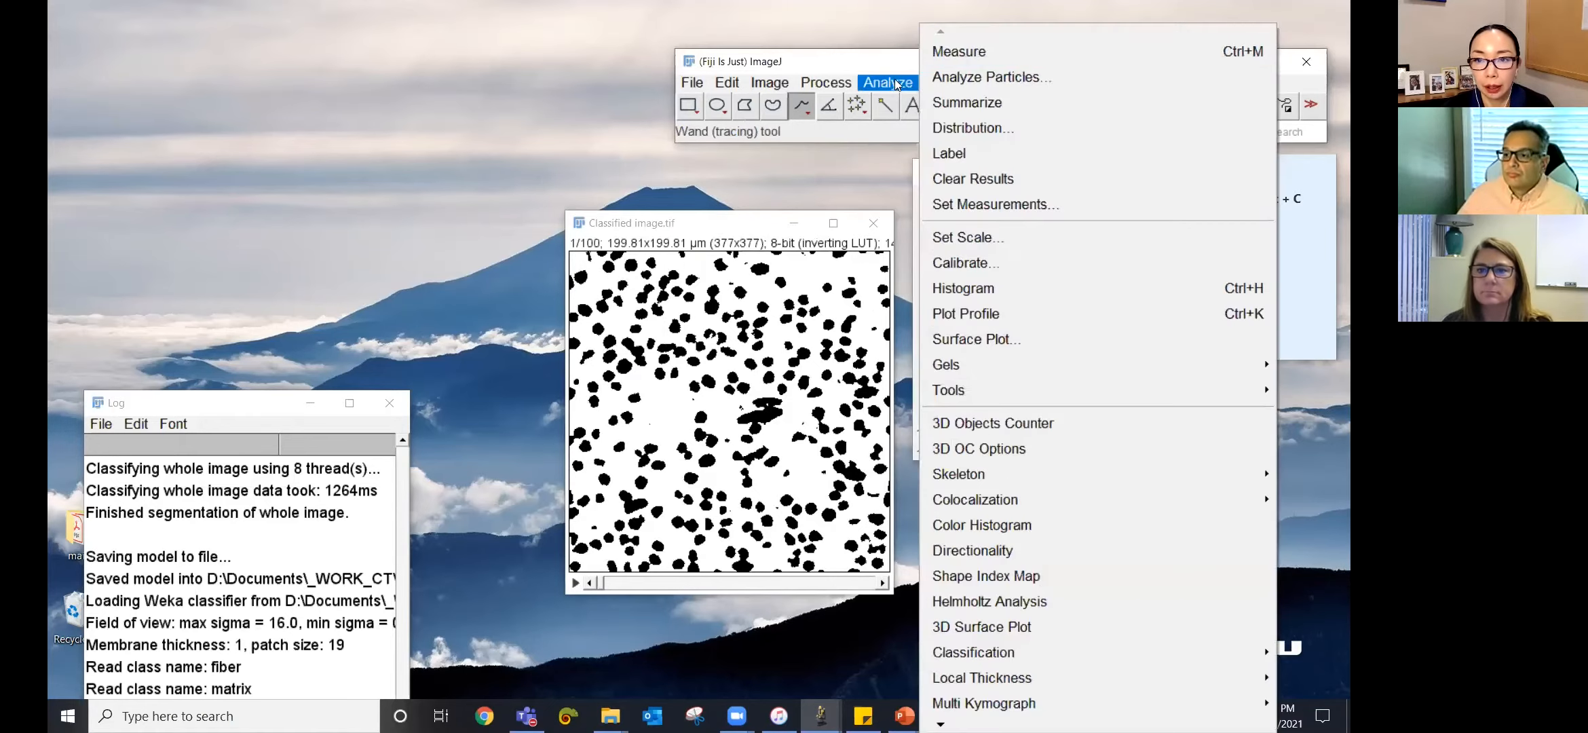
left_click(957, 46)
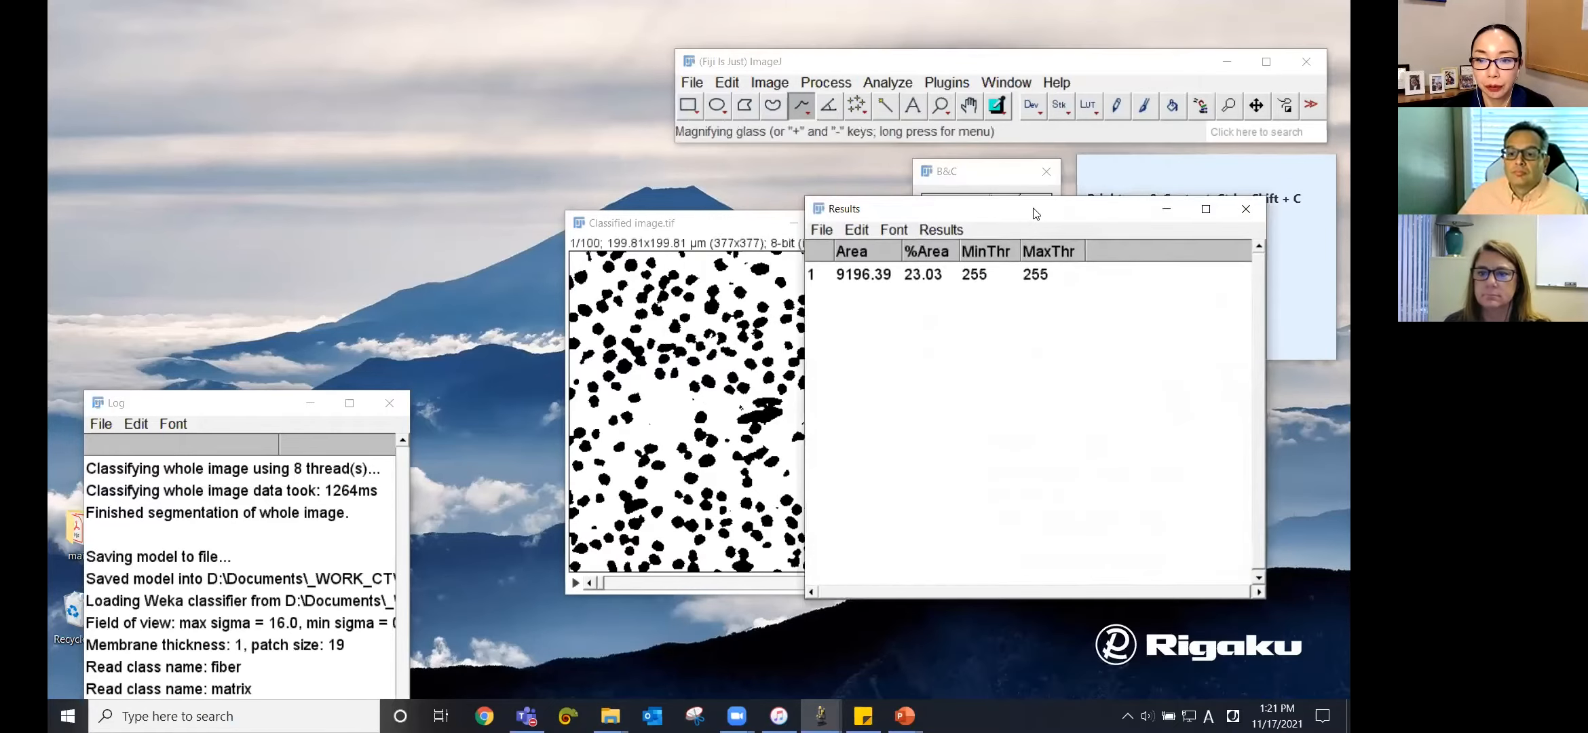
left_click_drag(1032, 211, 1153, 222)
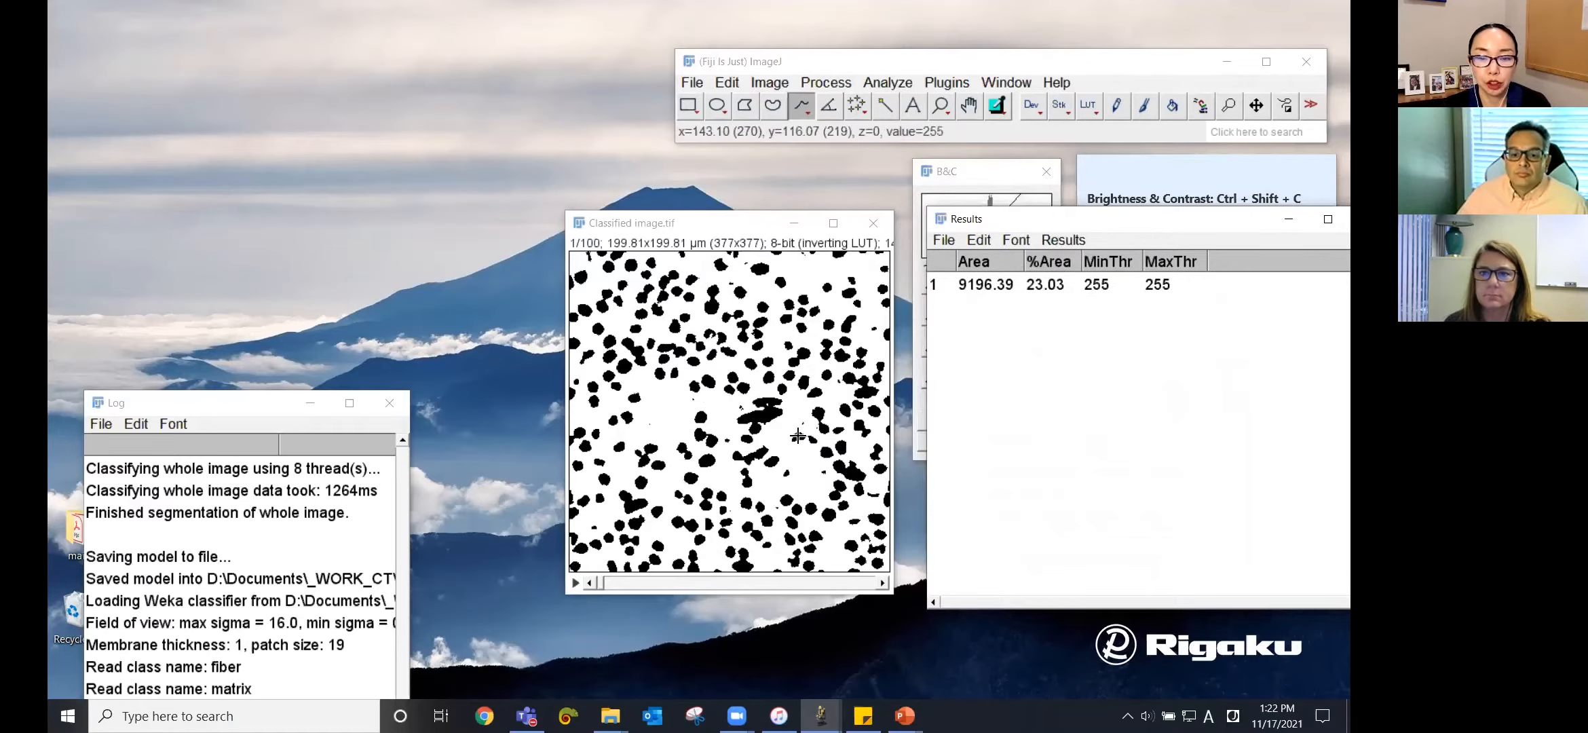
left_click_drag(602, 588, 725, 584)
key("ctrl+m")
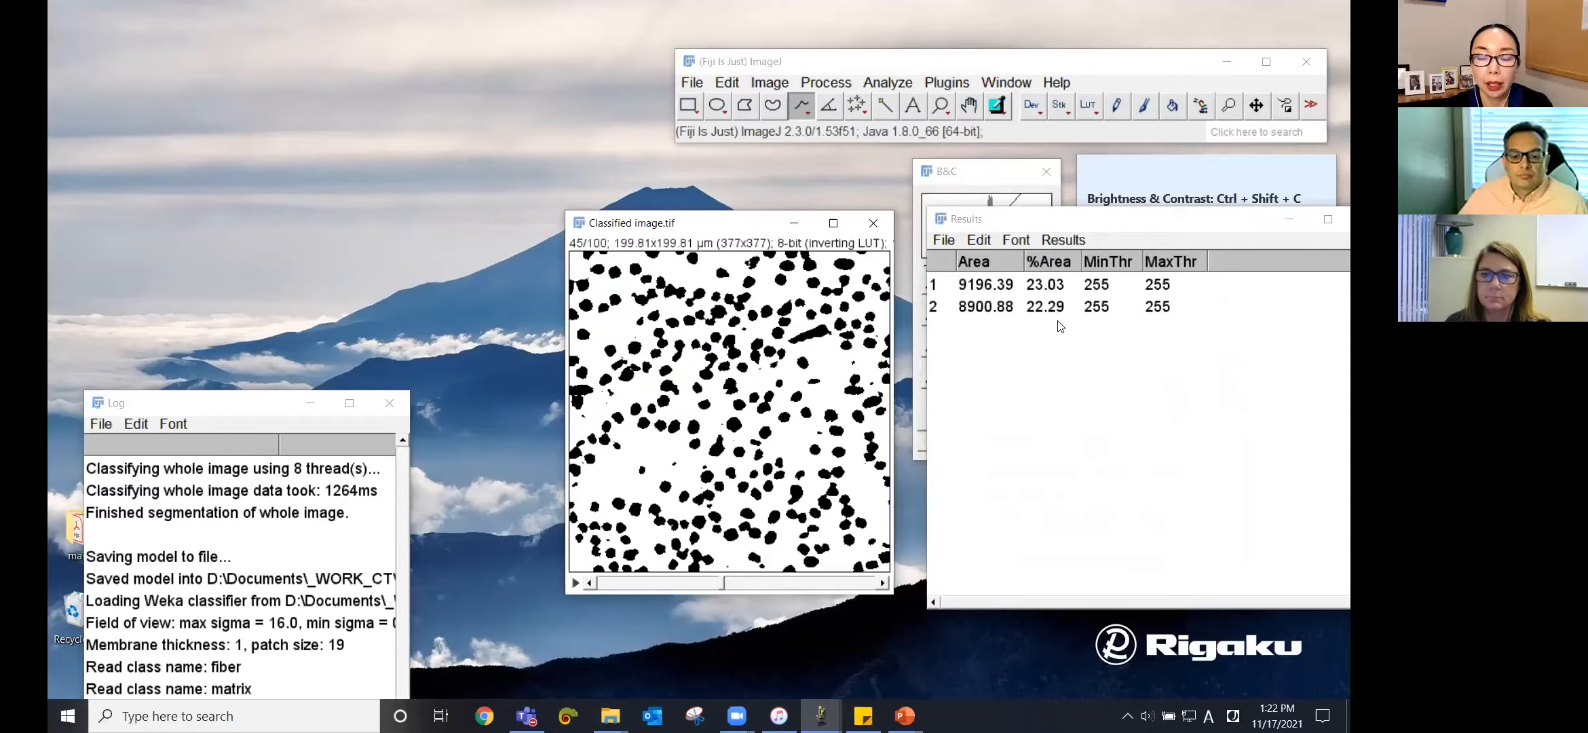
Run Voxel Counter on the binary stack and highlight the volume fraction among the results
left_click(944, 82)
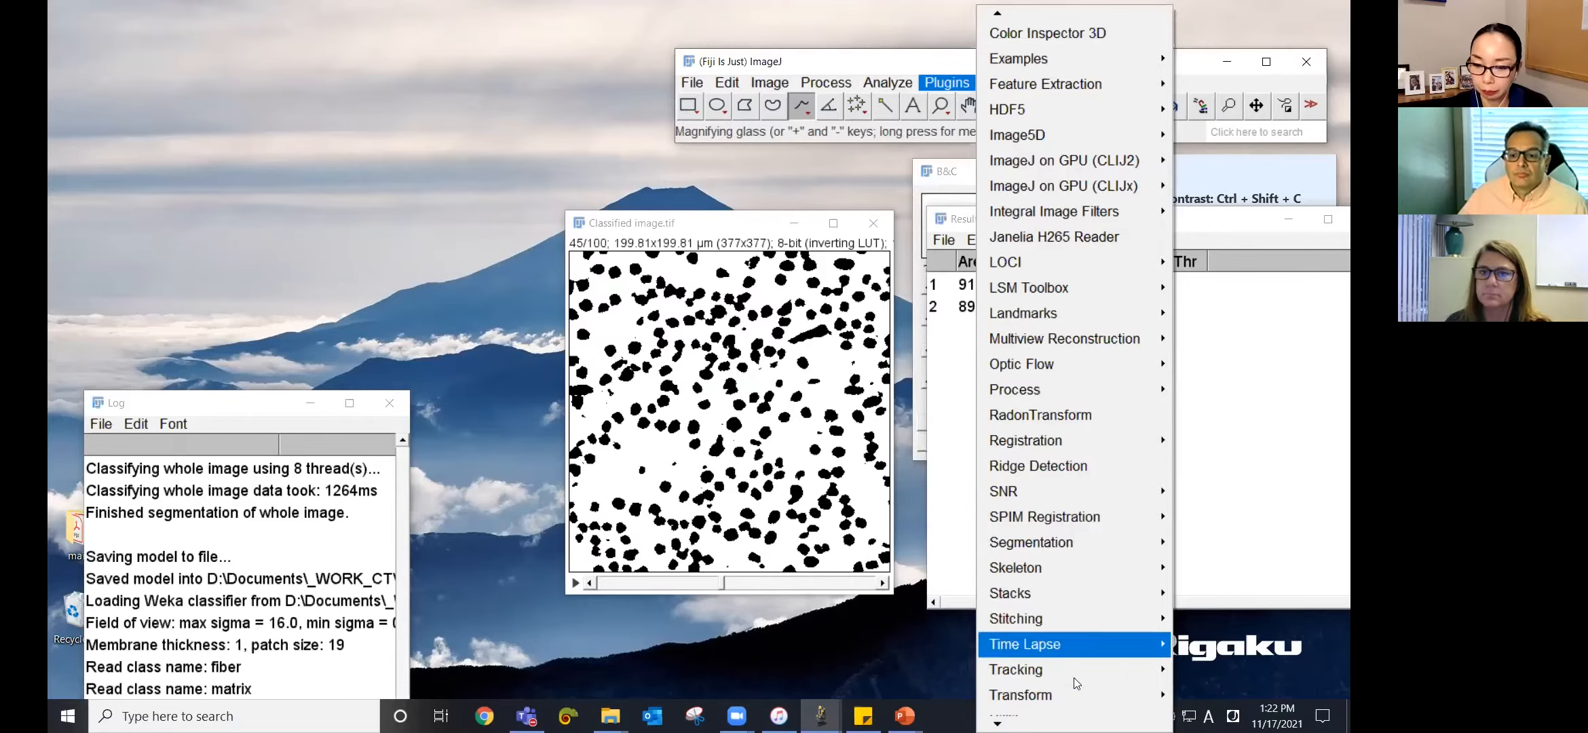
scroll(1073, 677, "down", 4)
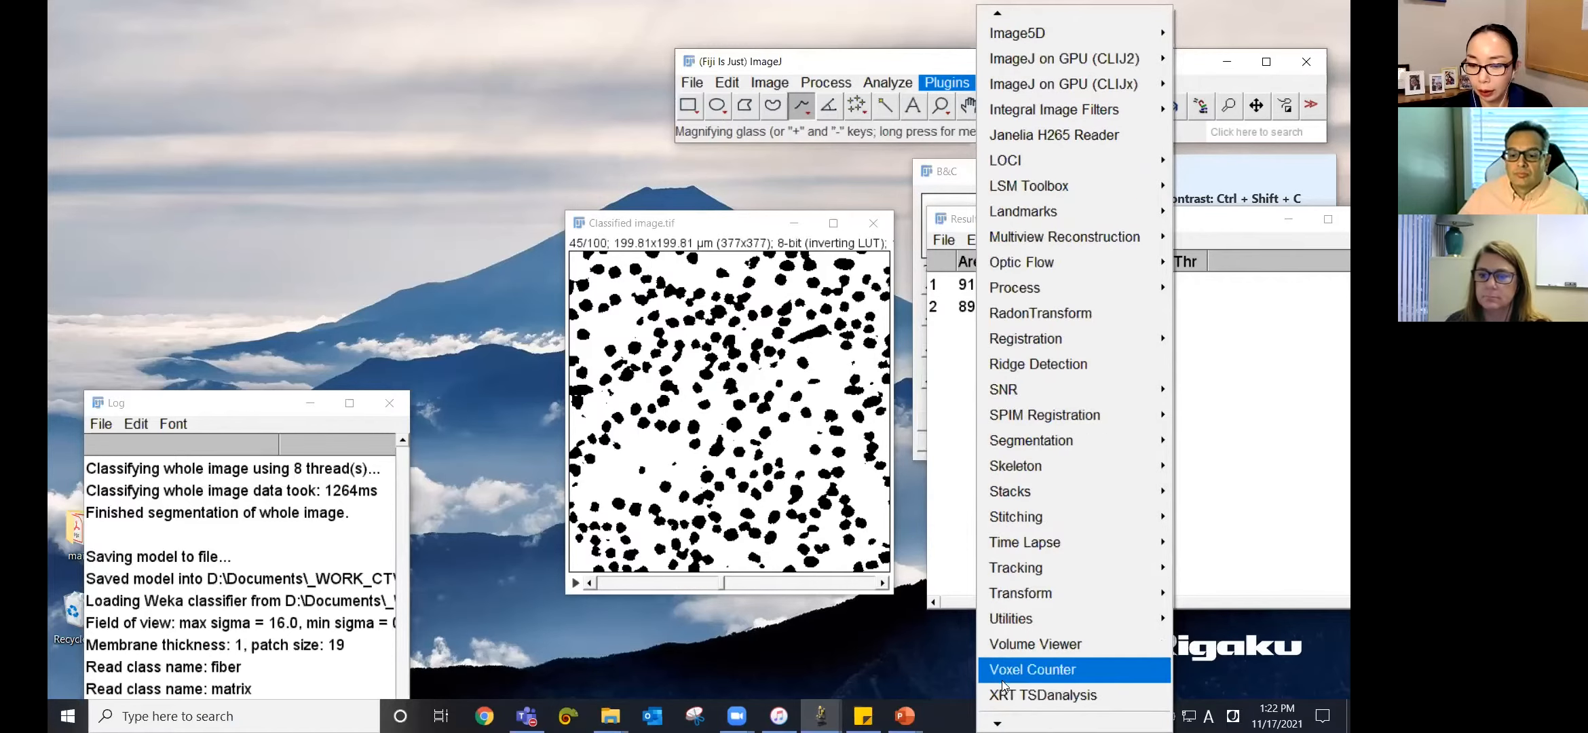
left_click(1048, 668)
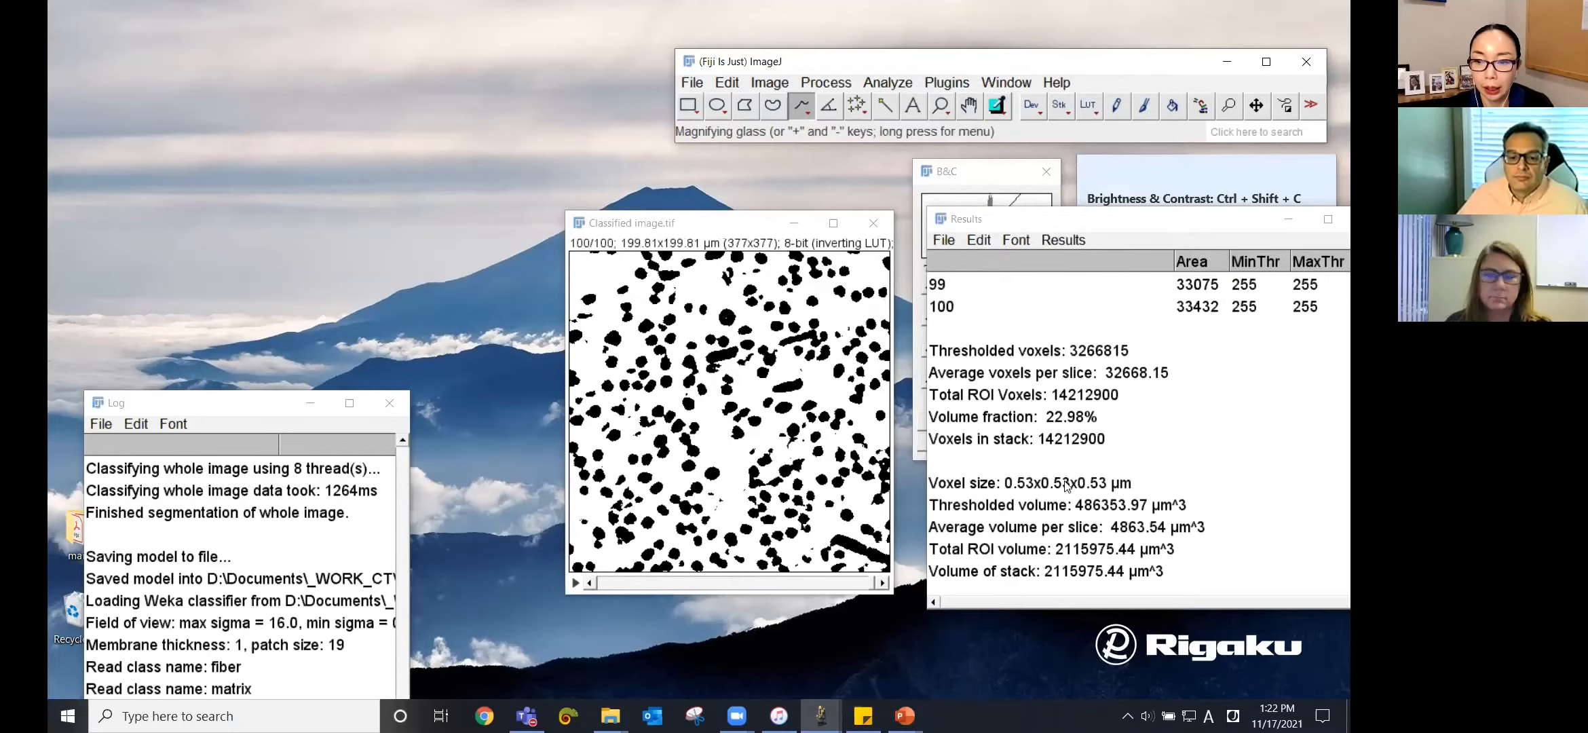
left_click_drag(1067, 228, 971, 245)
mouse_move(1287, 578)
left_mouse_down()
mouse_move(1275, 277)
mouse_move(1293, 590)
left_mouse_up()
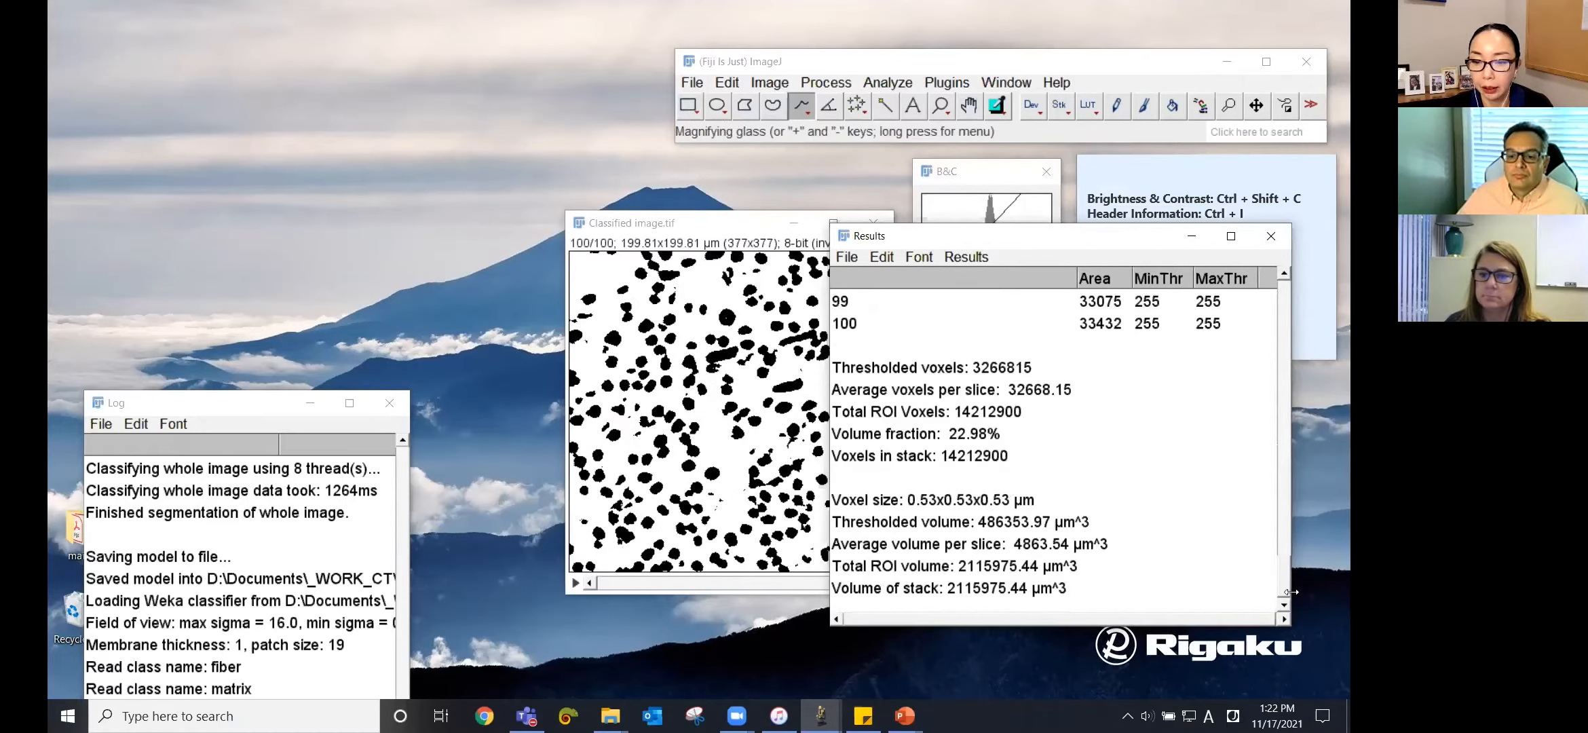
left_click(987, 434)
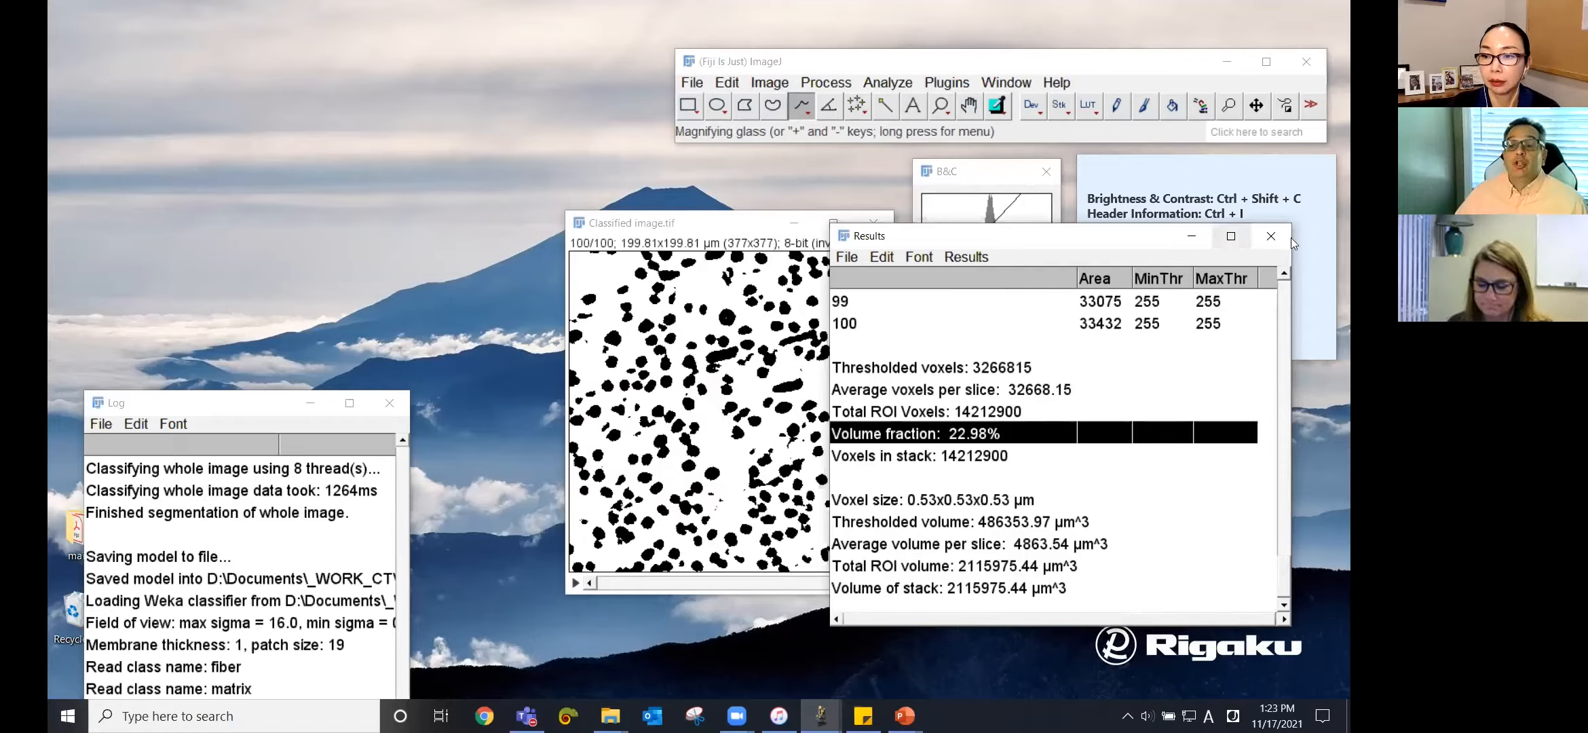
Close the results without saving the measurements and close the Threshold dialog
left_click(1271, 236)
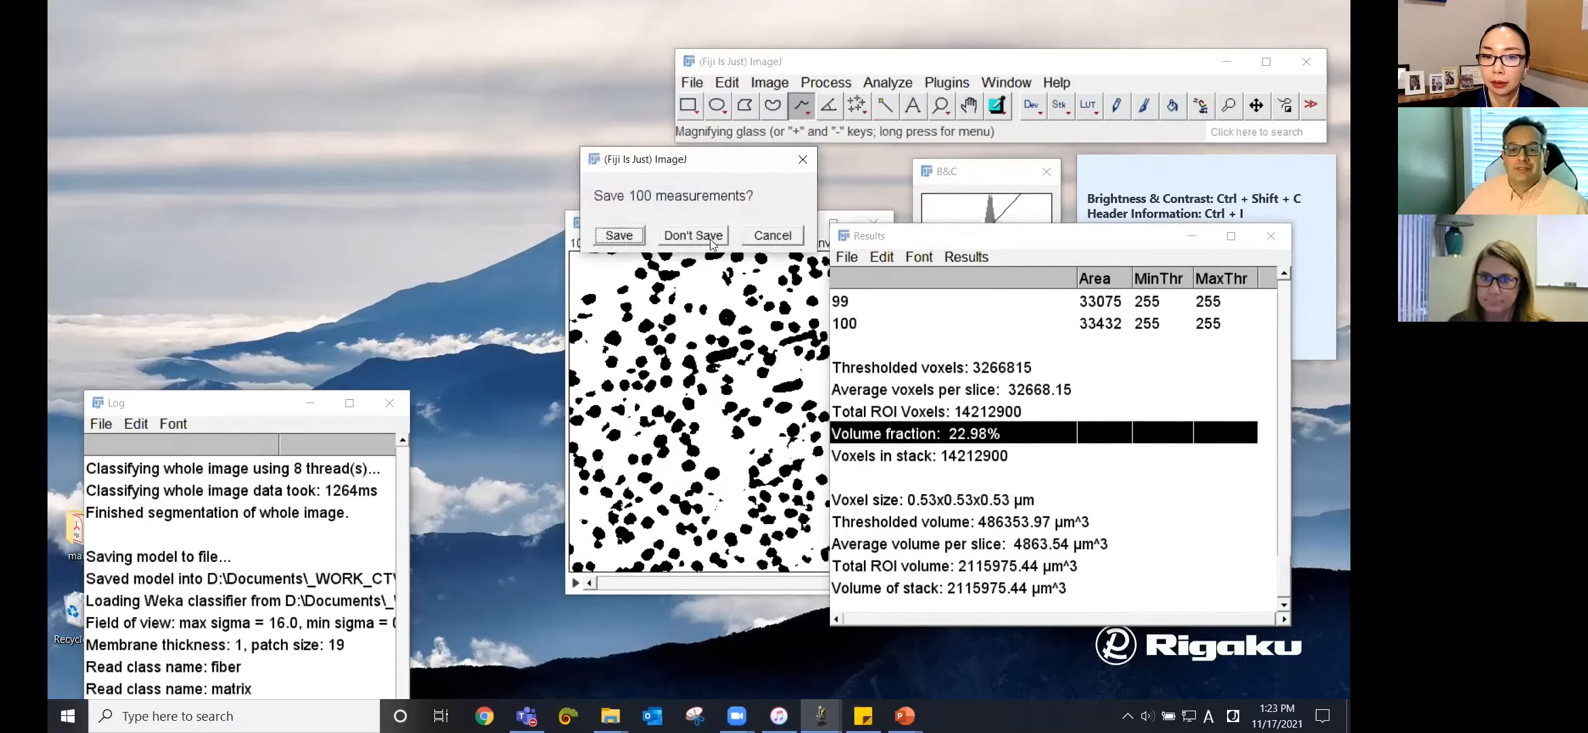
left_click(710, 237)
left_click(1155, 165)
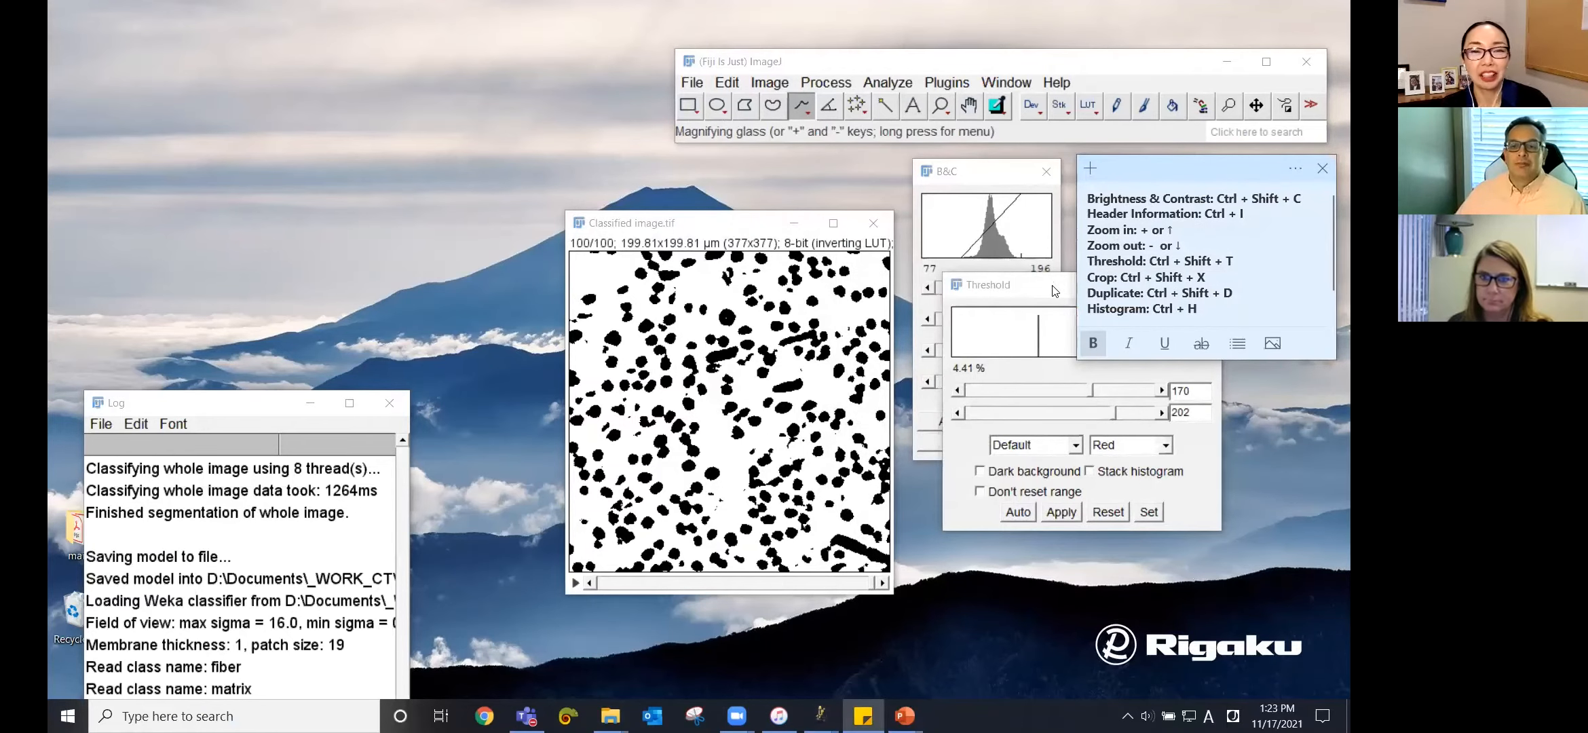
left_click(1054, 290)
left_click_drag(1054, 291, 1043, 414)
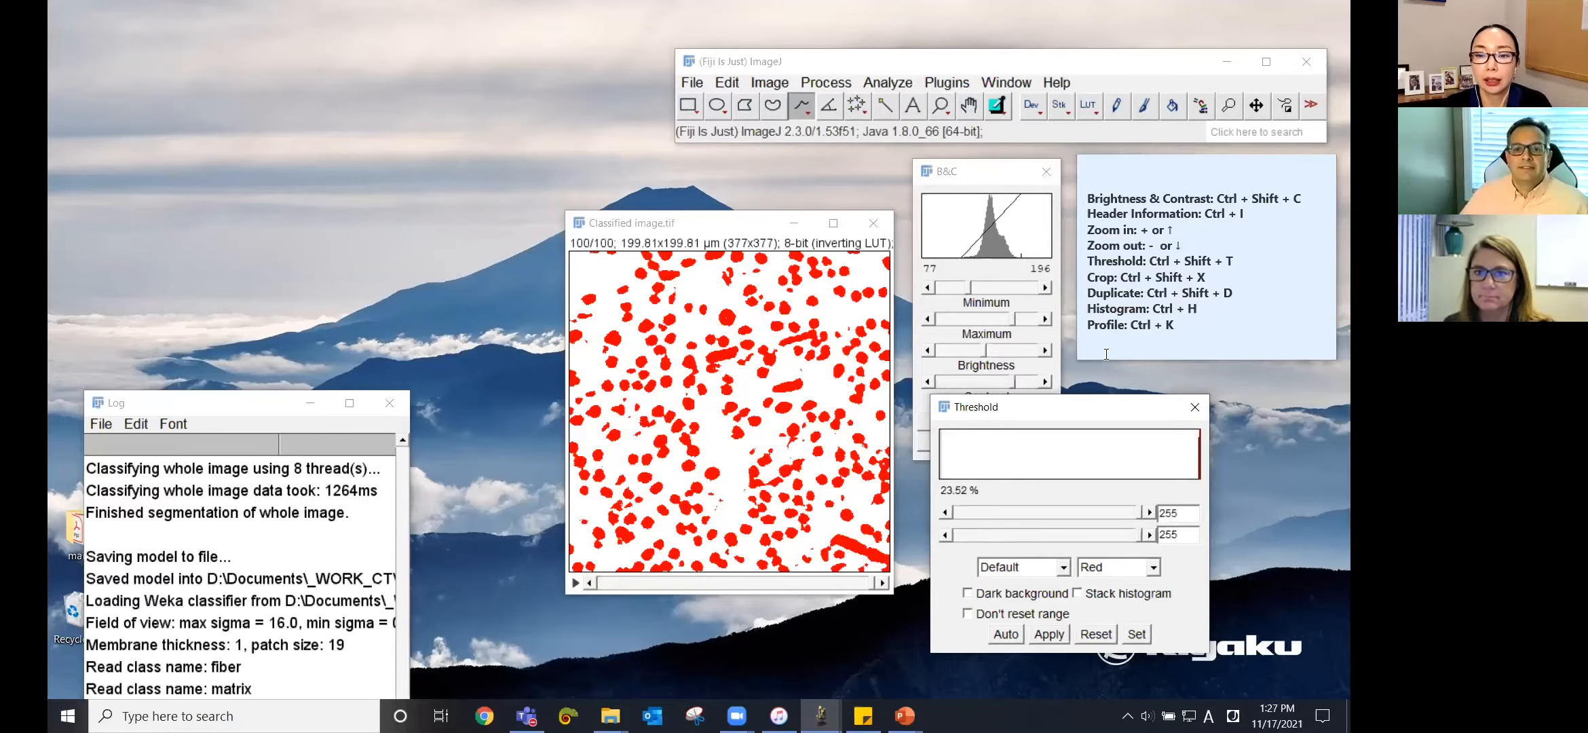
left_click(1196, 407)
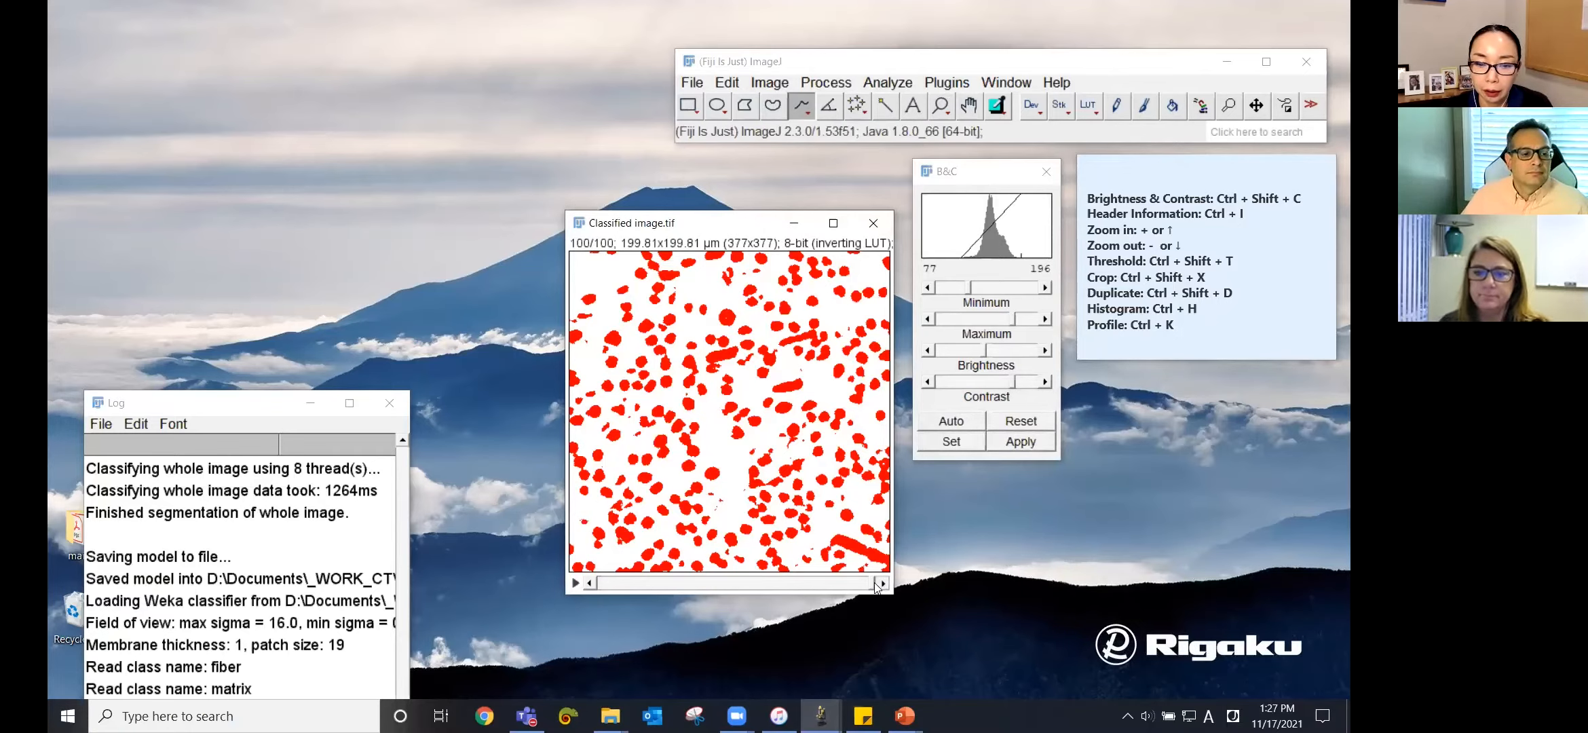
Go to slice 60 of the binary stack and open another copy of Classified image.tif from the Results_bg folder
left_click_drag(875, 584, 758, 581)
left_click(610, 716)
left_click(625, 640)
left_click_drag(703, 530, 796, 106)
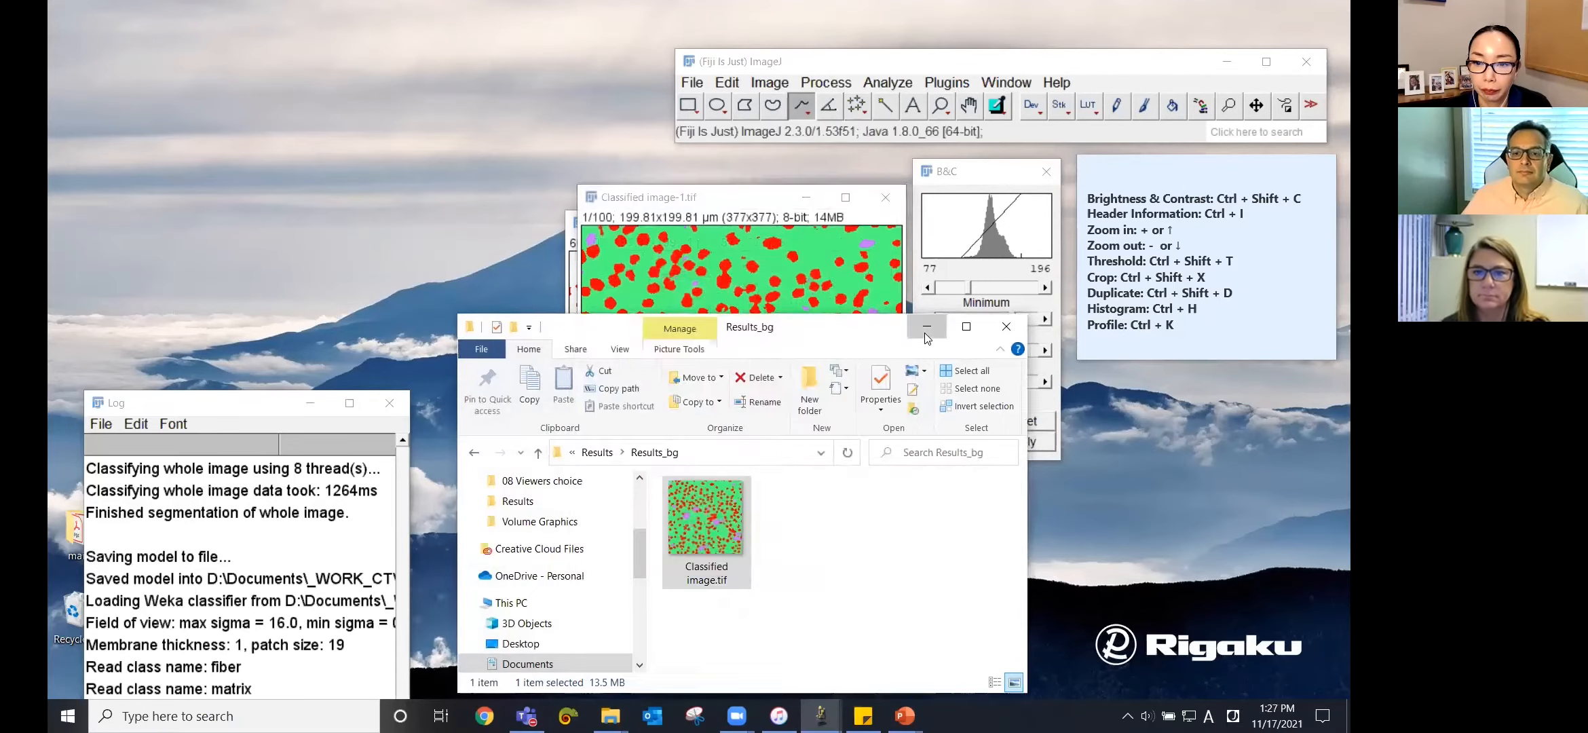
left_click(926, 329)
Convert the newly opened copy of the classified stack to 8-bit grayscale
left_click(727, 82)
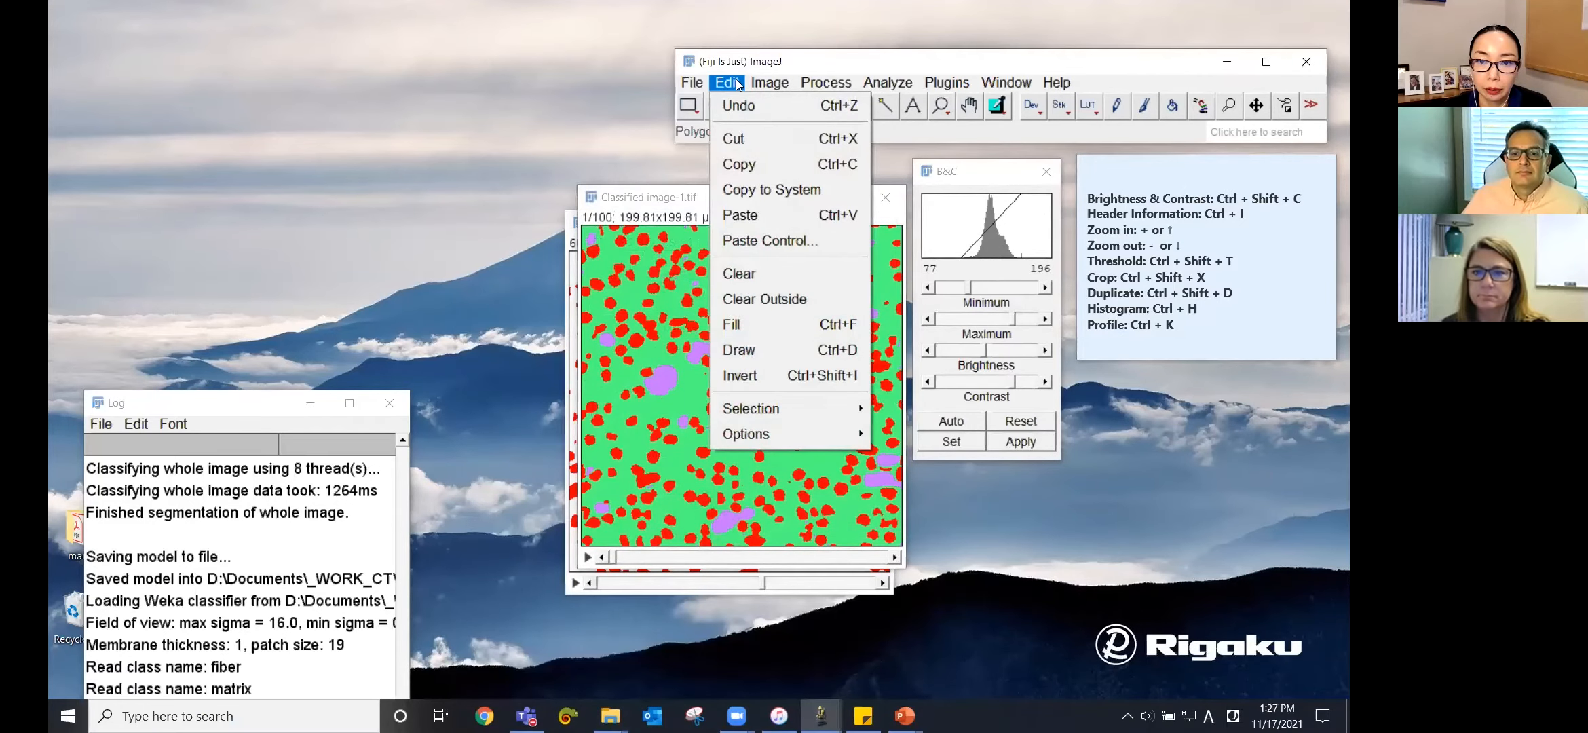
mouse_move(770, 82)
mouse_move(882, 106)
left_click(979, 107)
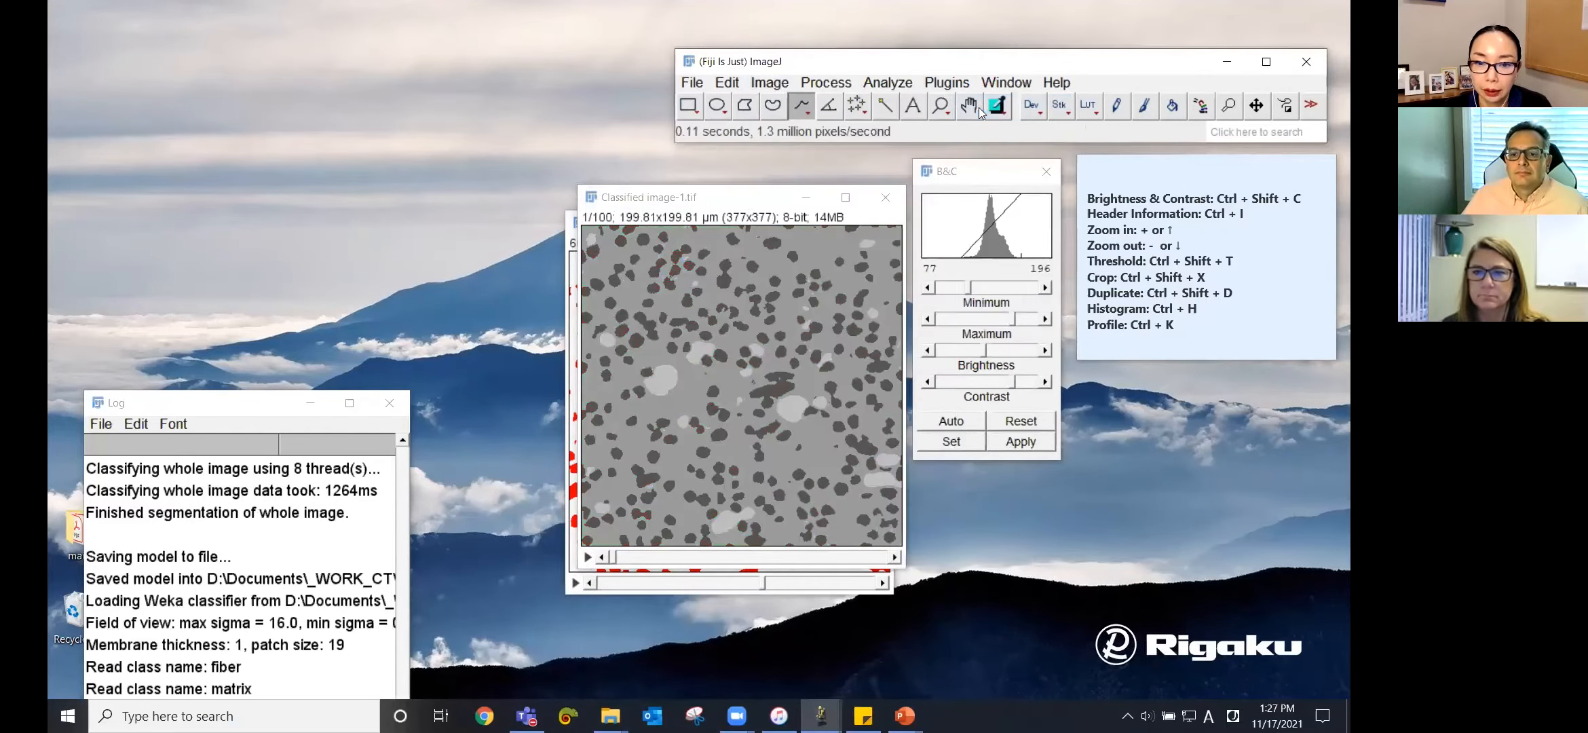
Threshold the new 8-bit classified stack to the gray range 176 to 209 so that only the voids are selected
left_click(766, 83)
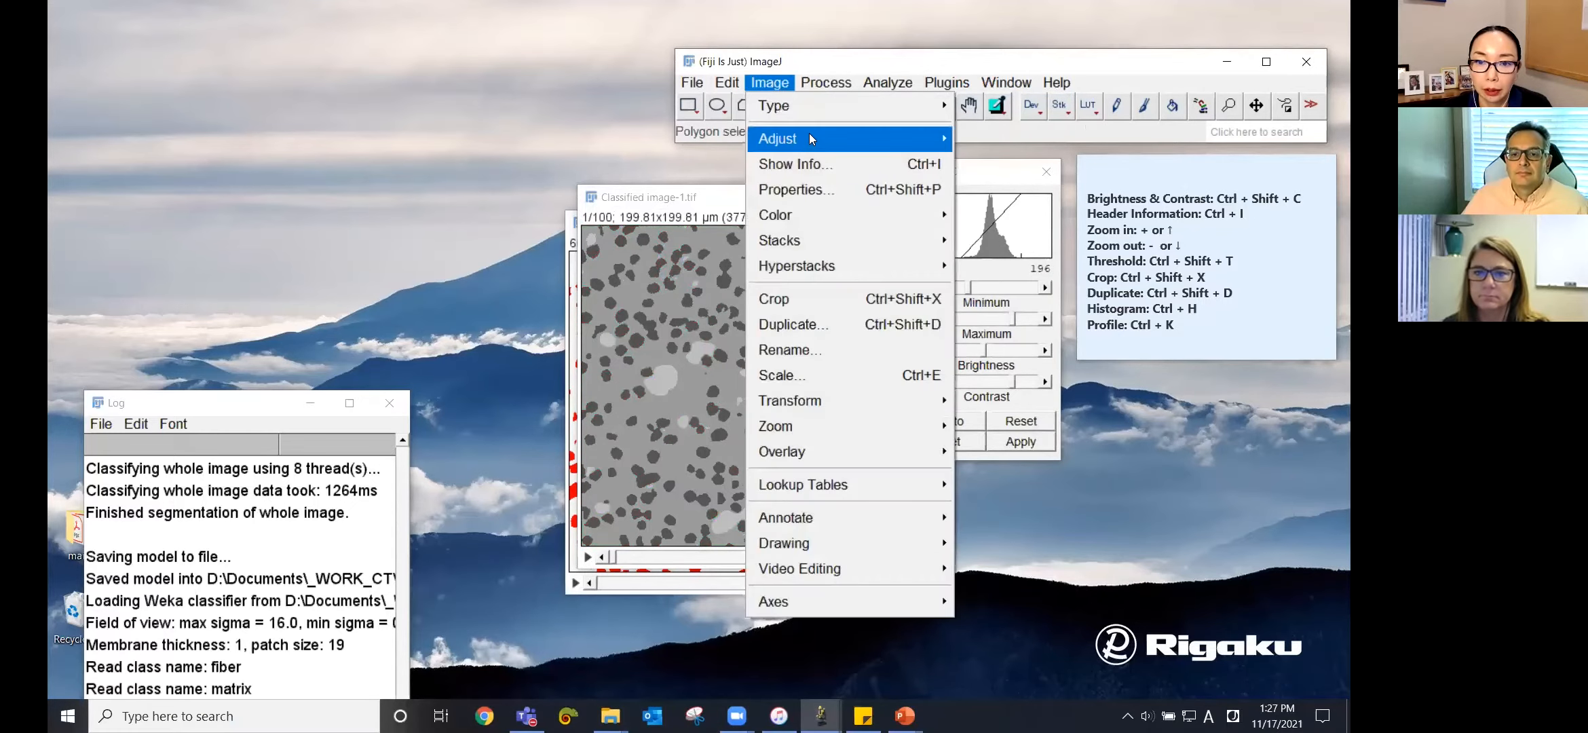
mouse_move(810, 136)
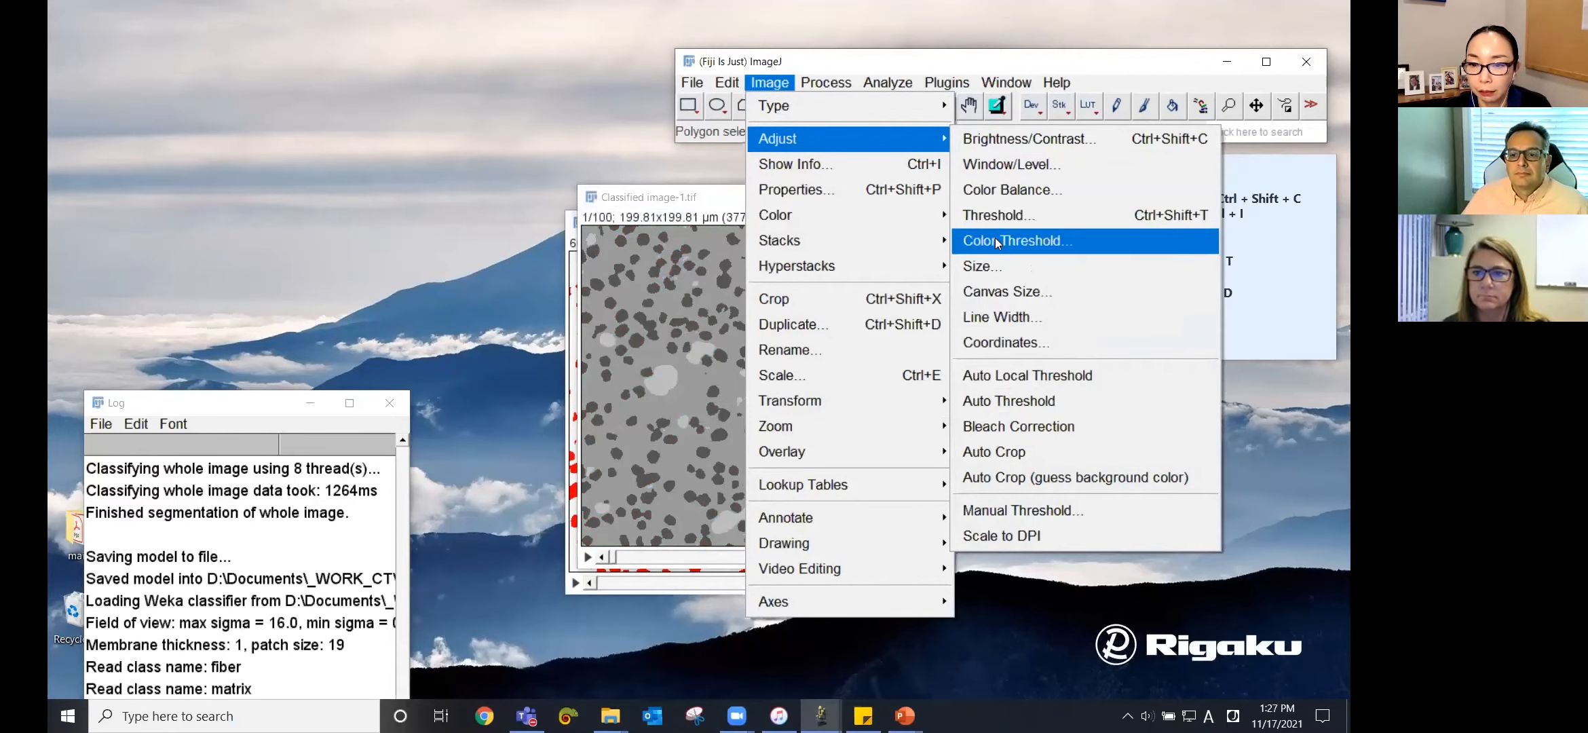
left_click(990, 214)
left_click_drag(750, 203, 748, 270)
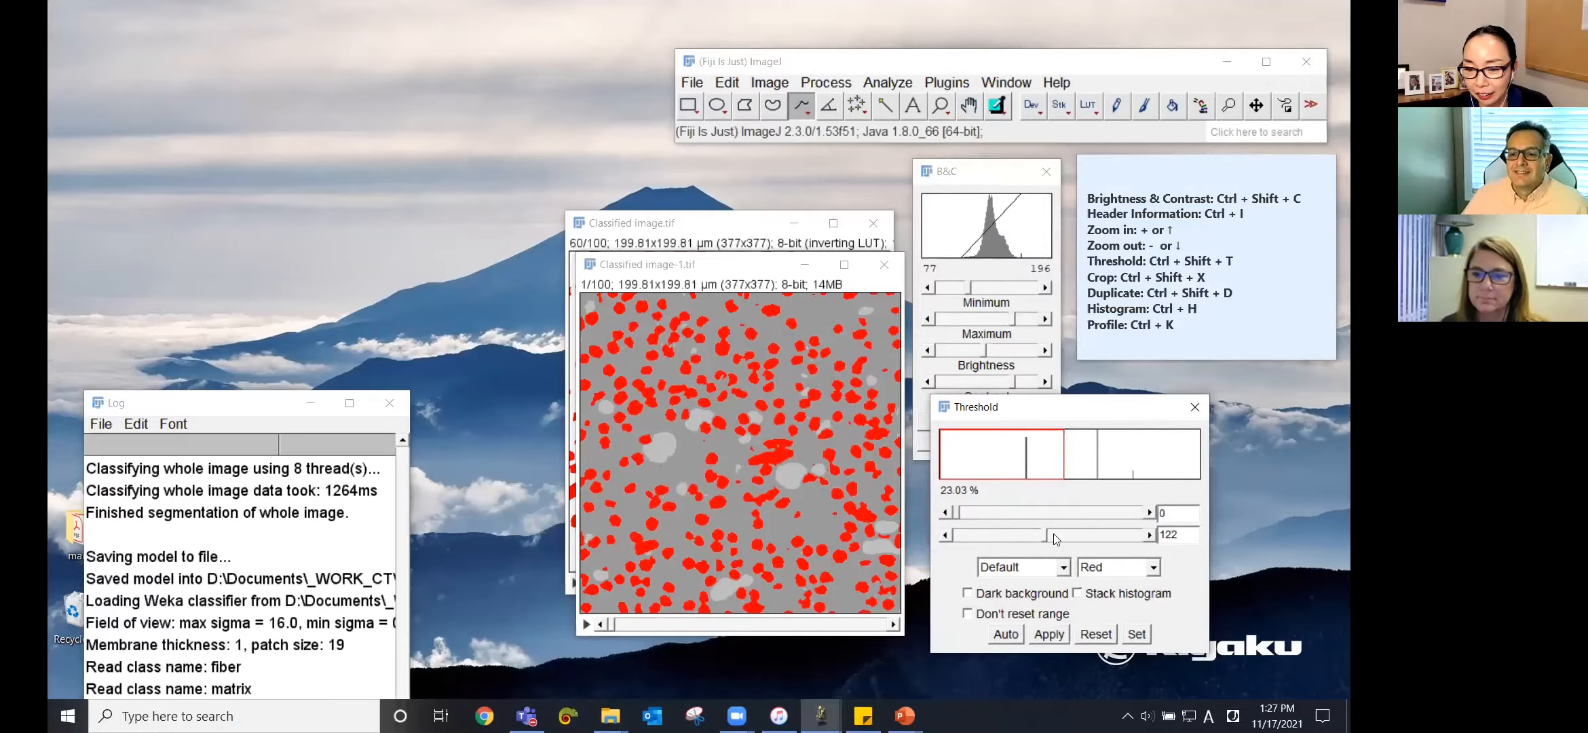
left_click_drag(1045, 535, 1107, 535)
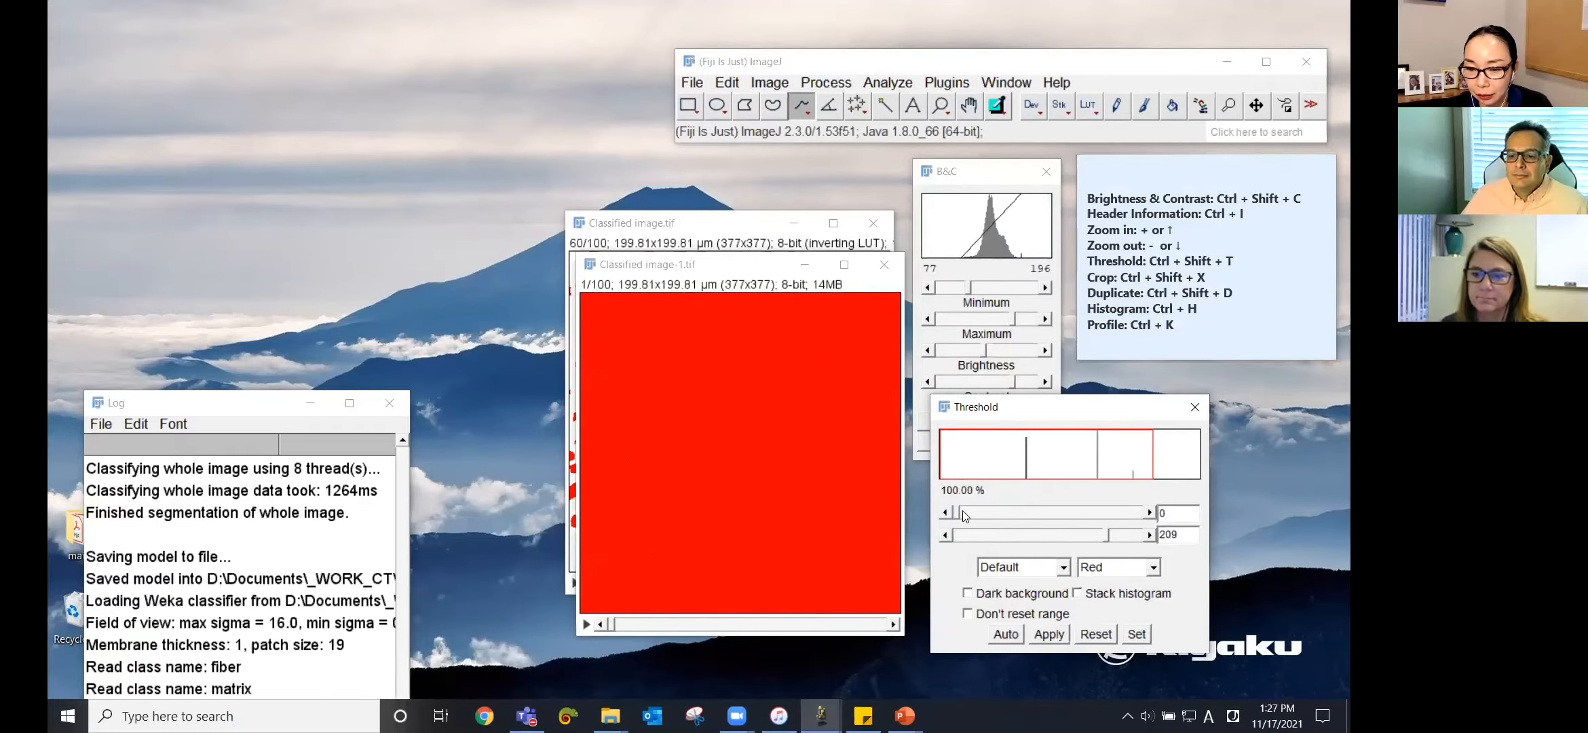
left_click_drag(966, 514, 1084, 513)
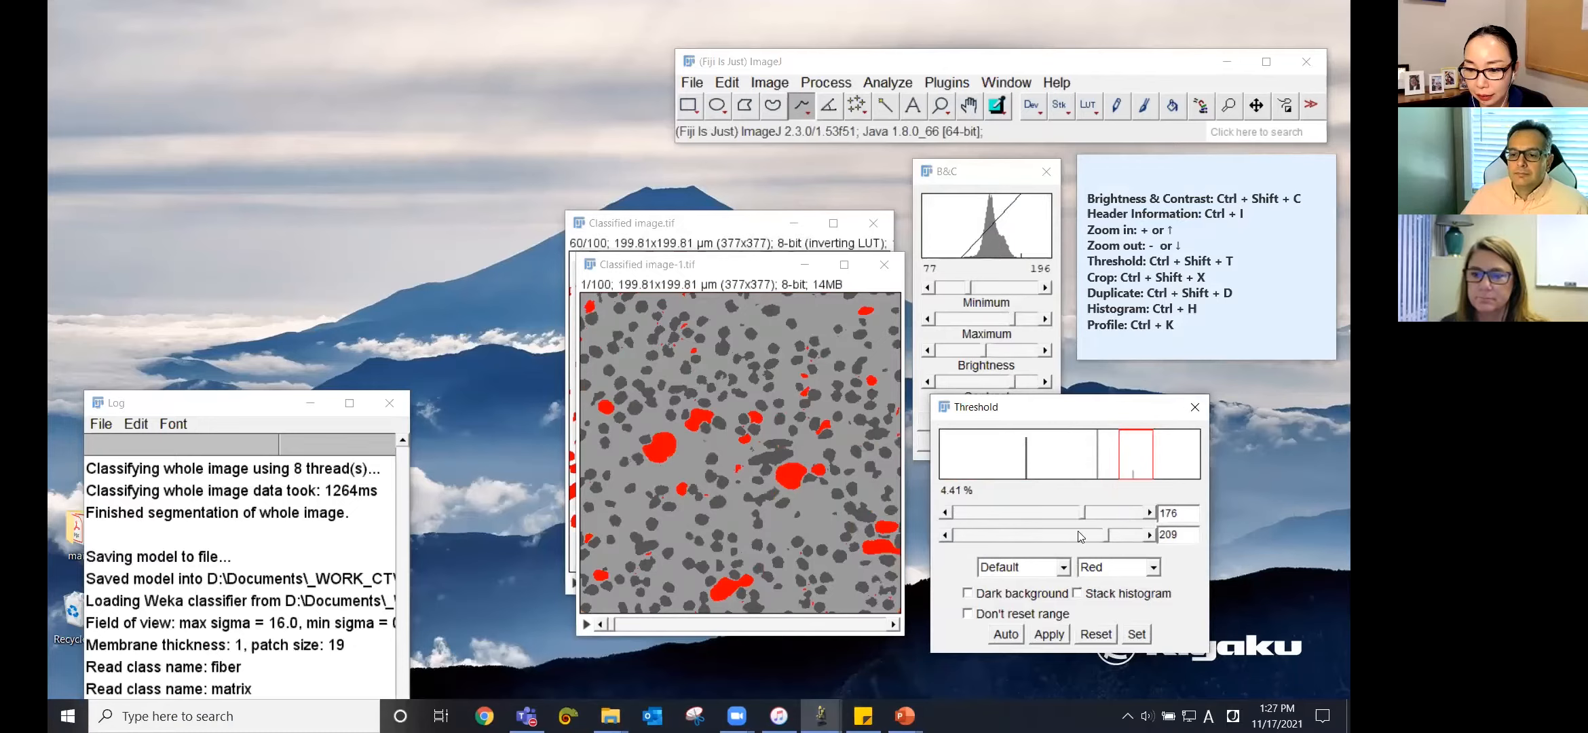
Apply the threshold to convert the whole stack to binary without calculating a separate threshold for each image
left_click(1056, 636)
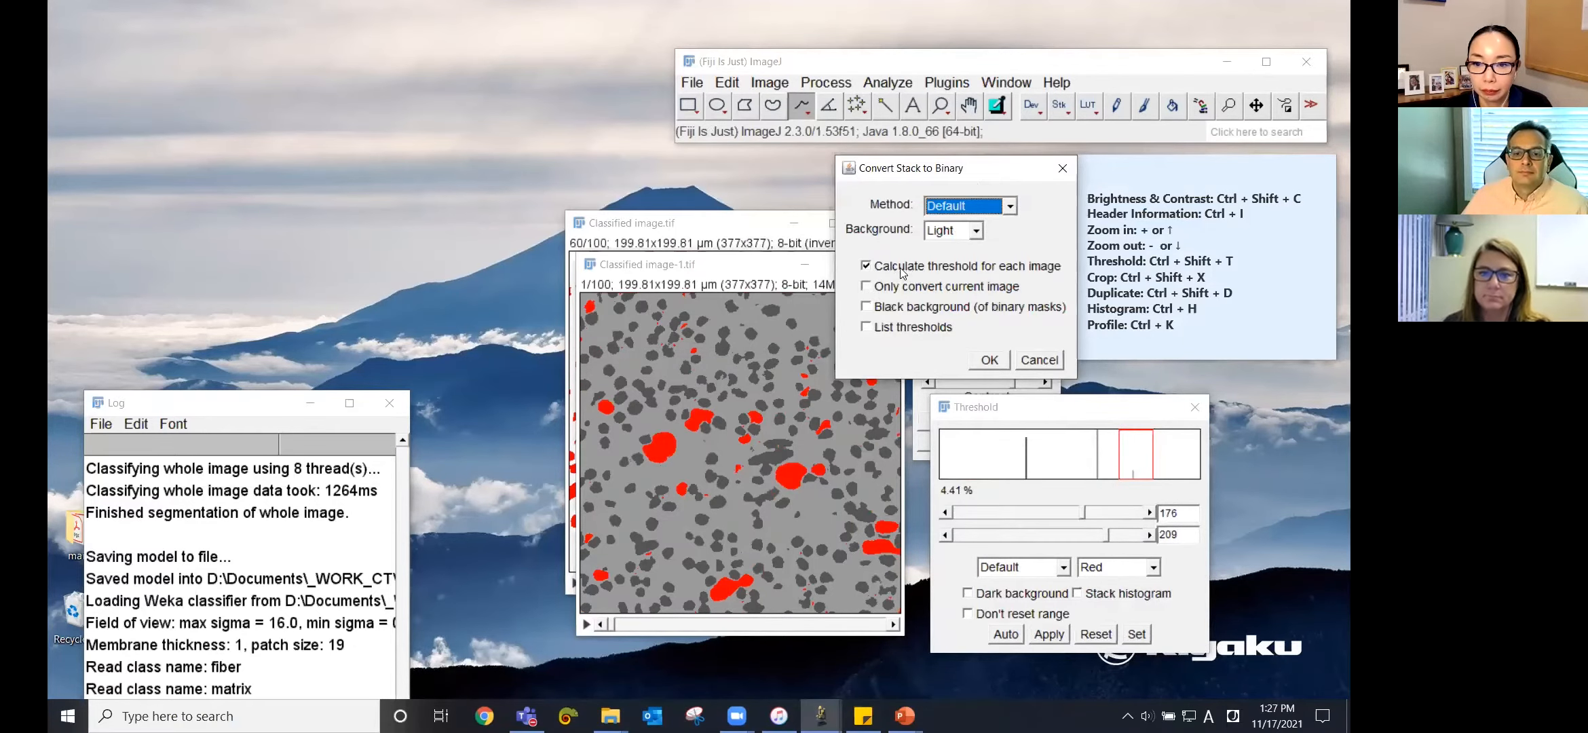
left_click(902, 272)
left_click(990, 361)
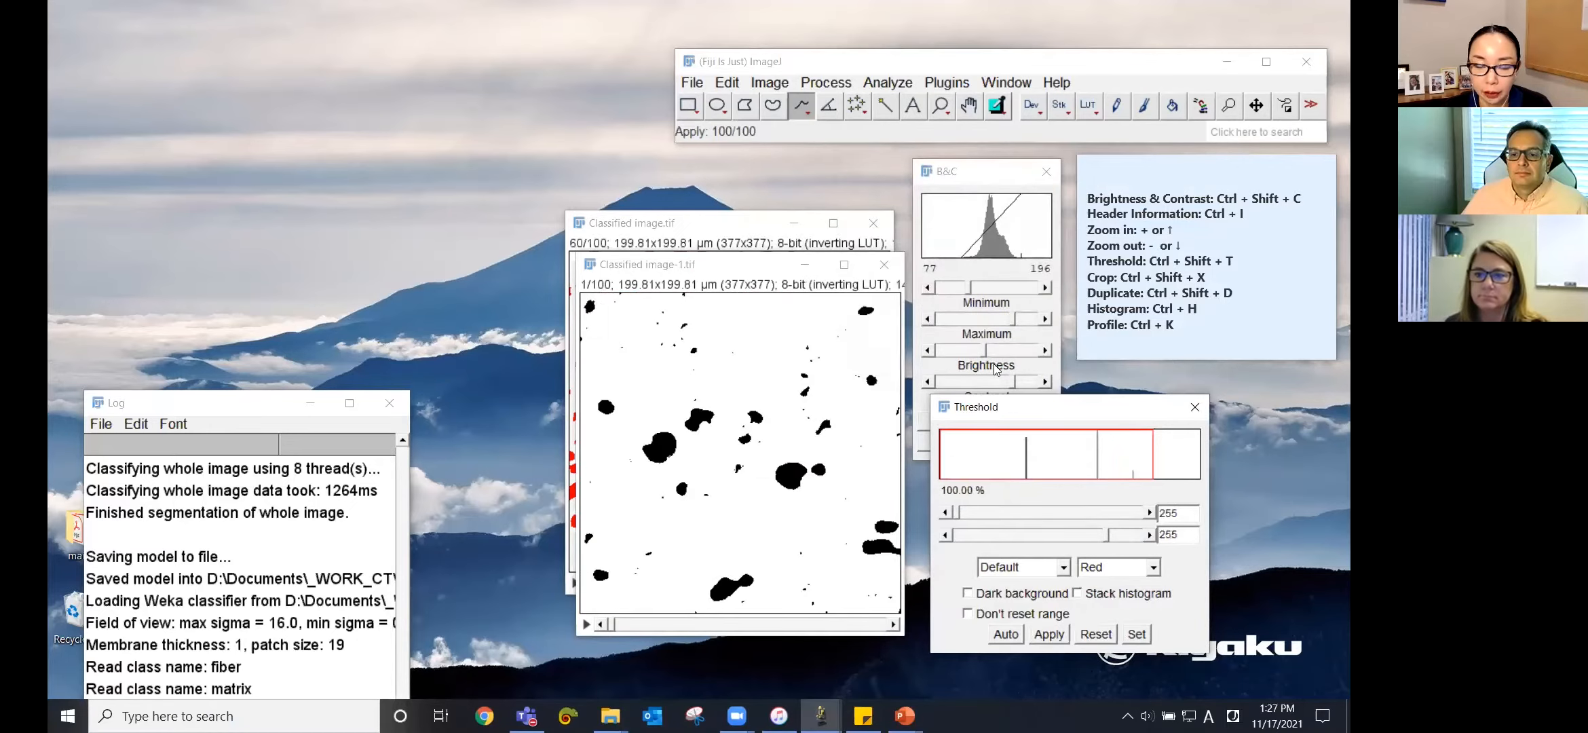
left_click_drag(617, 624, 583, 618)
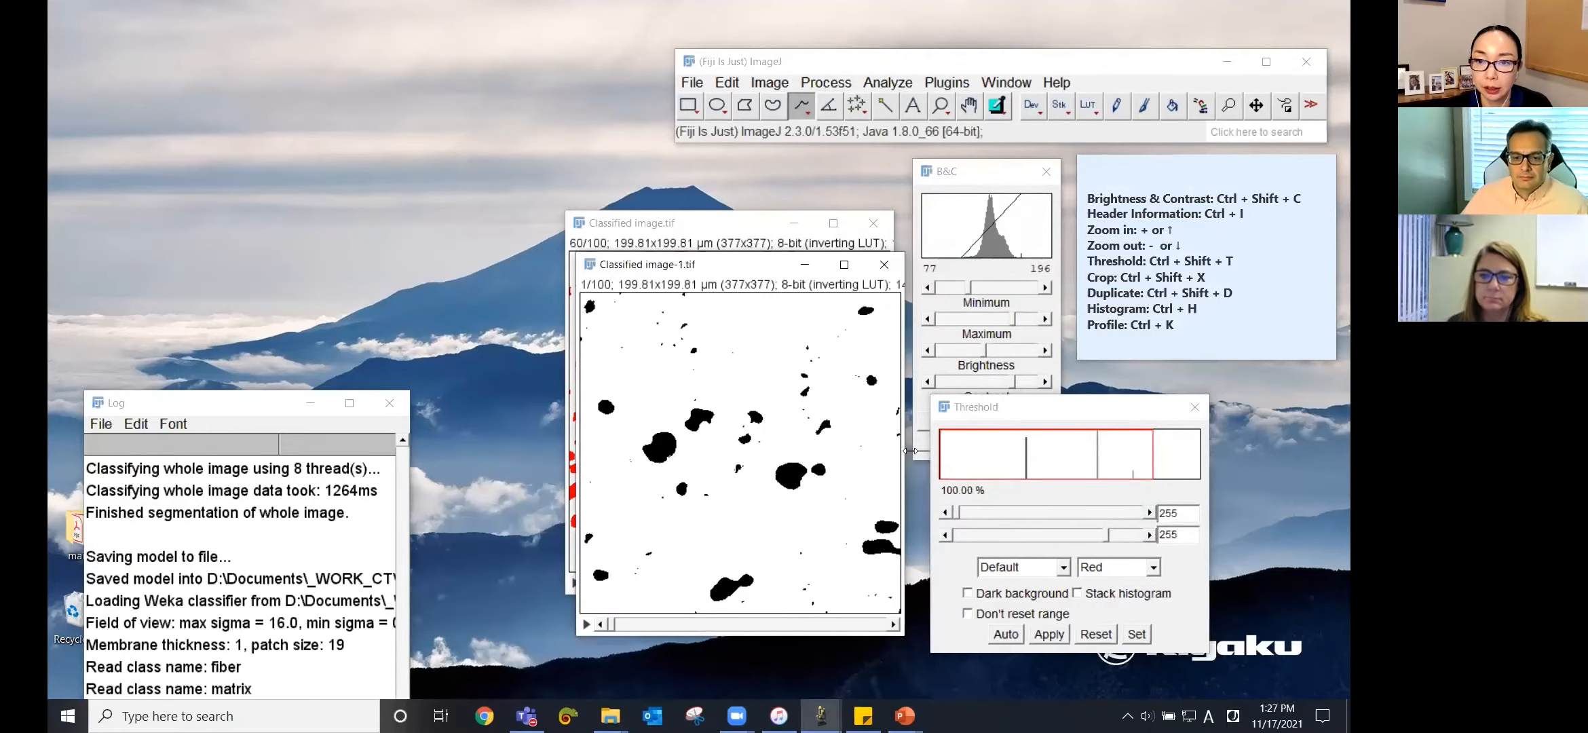
Inspect the binary void stack in 3D with Volume Viewer, rotating the volume and shifting the slice positions, and close the viewer
left_click(938, 84)
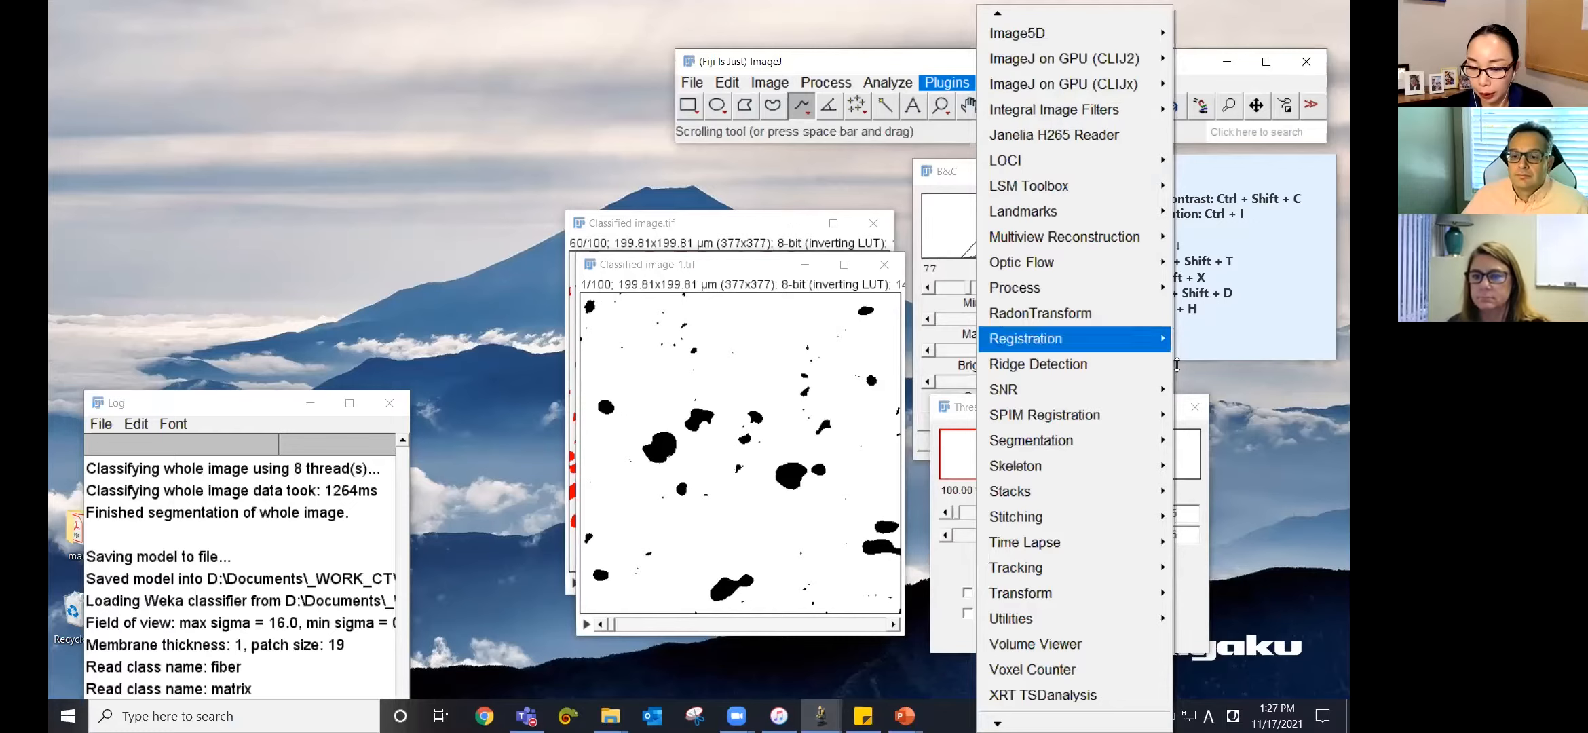
left_click(1070, 644)
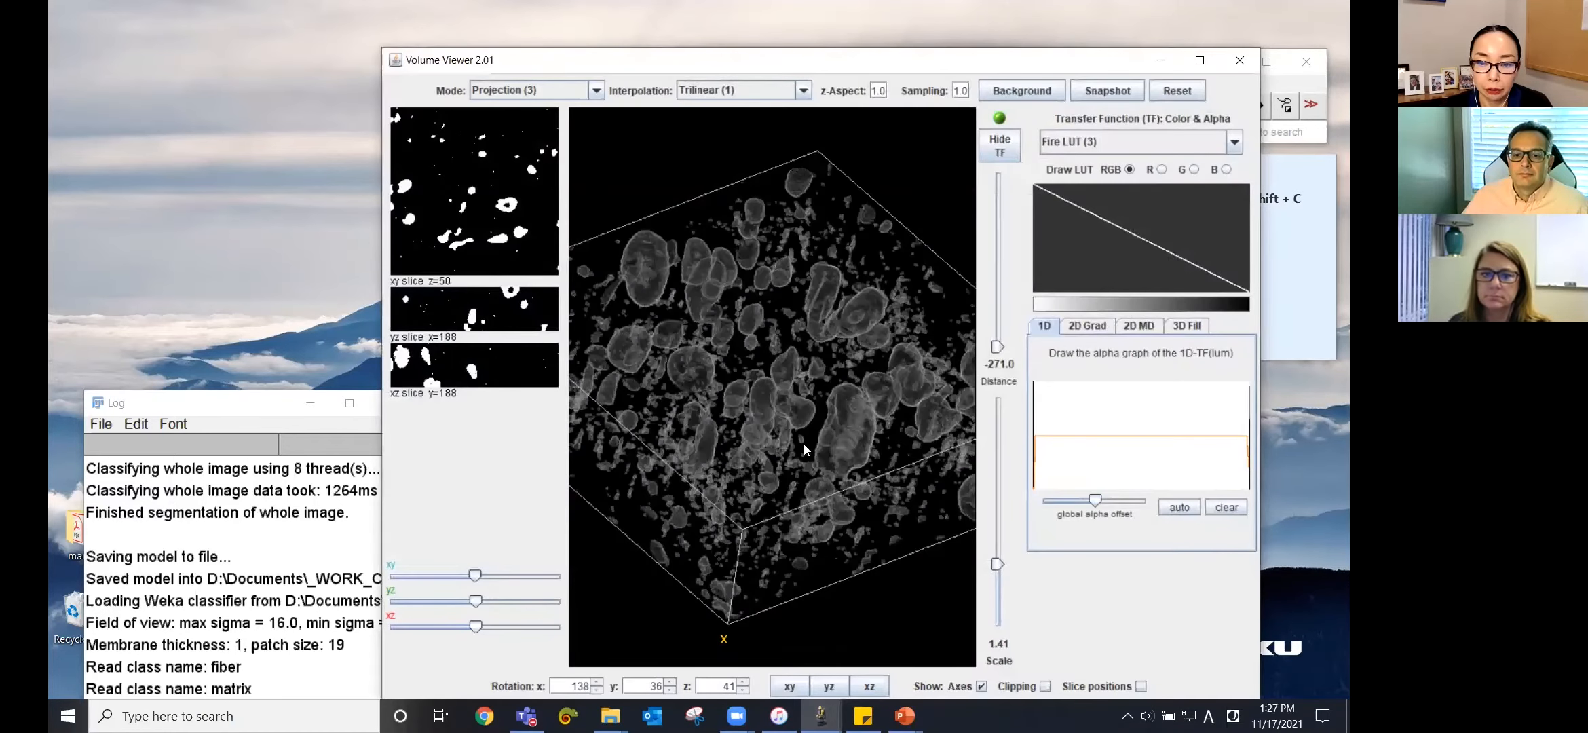
mouse_move(847, 448)
left_mouse_down()
mouse_move(803, 427)
mouse_move(844, 423)
left_mouse_up()
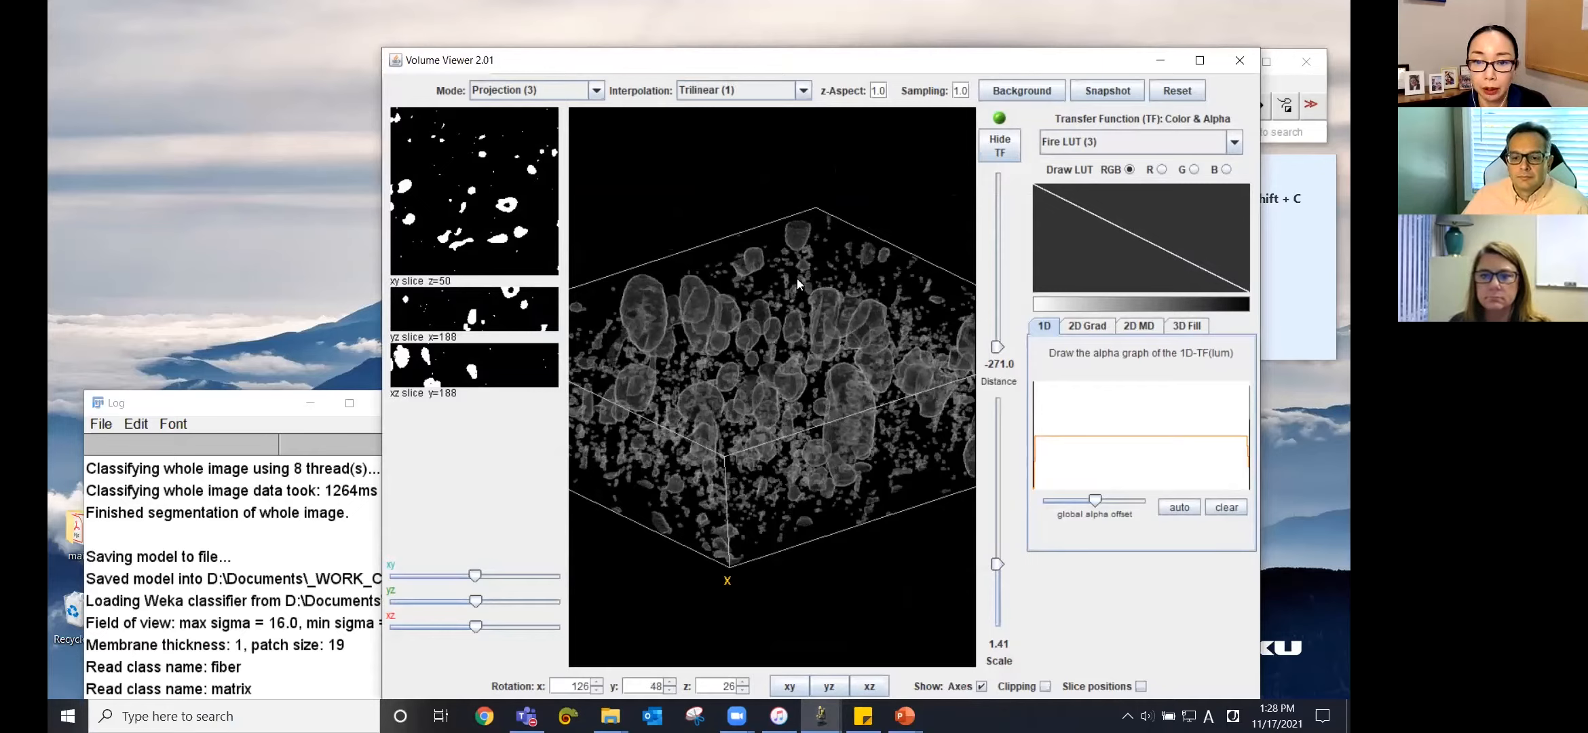
left_click_drag(766, 399, 767, 433)
left_click_drag(478, 579, 439, 627)
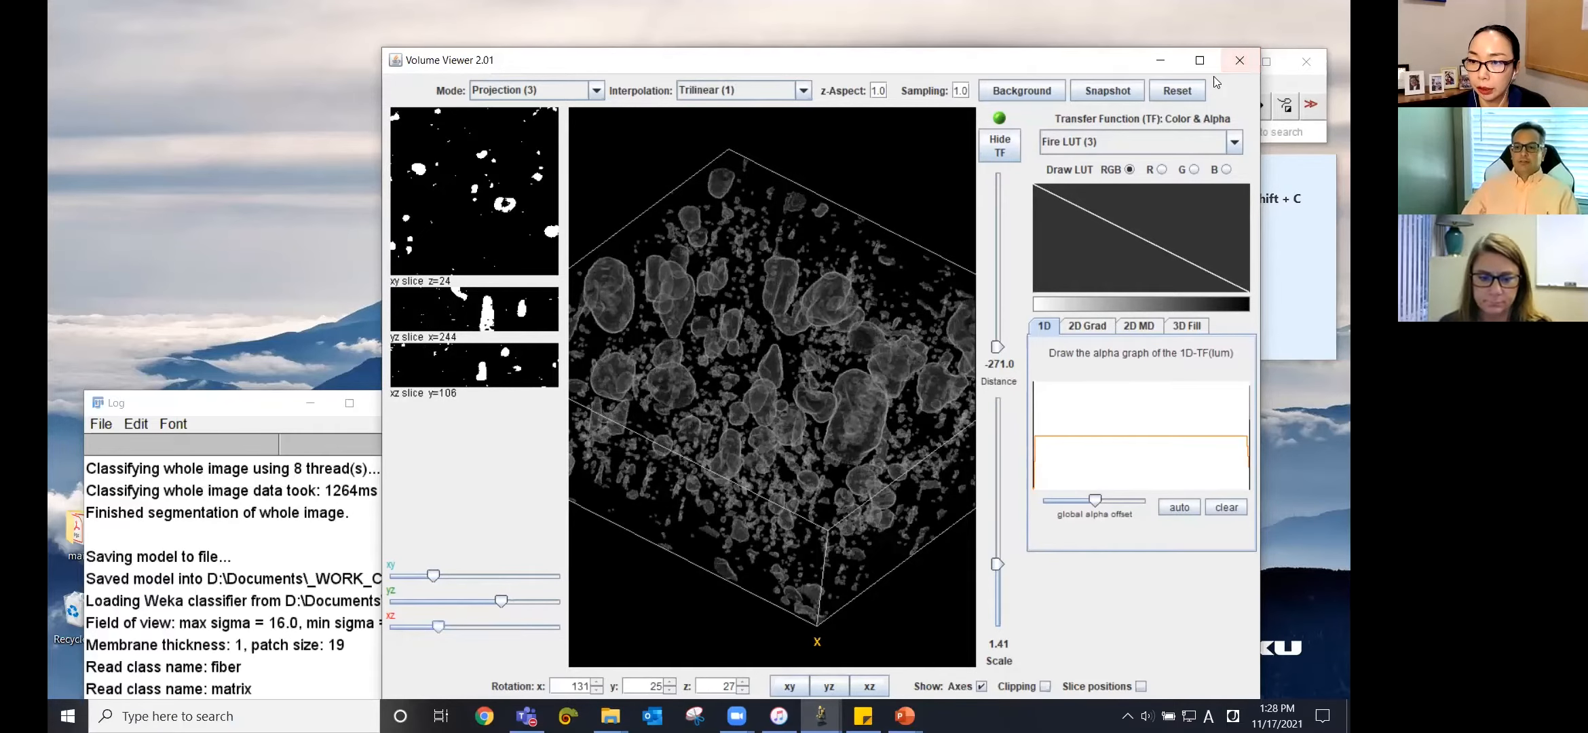
left_click(1240, 59)
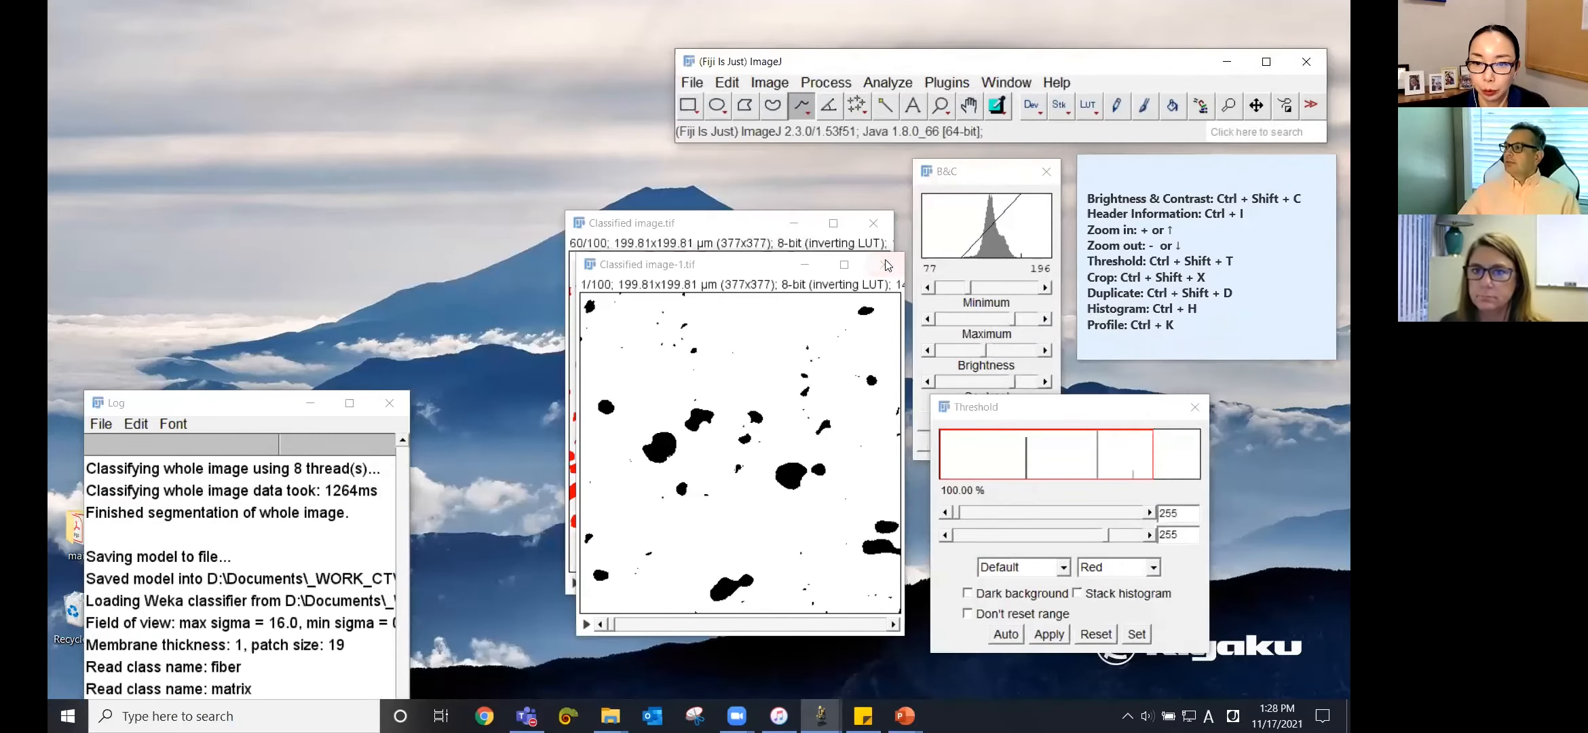
Close both binary classified stacks without saving the changes
left_click(884, 264)
left_click(719, 236)
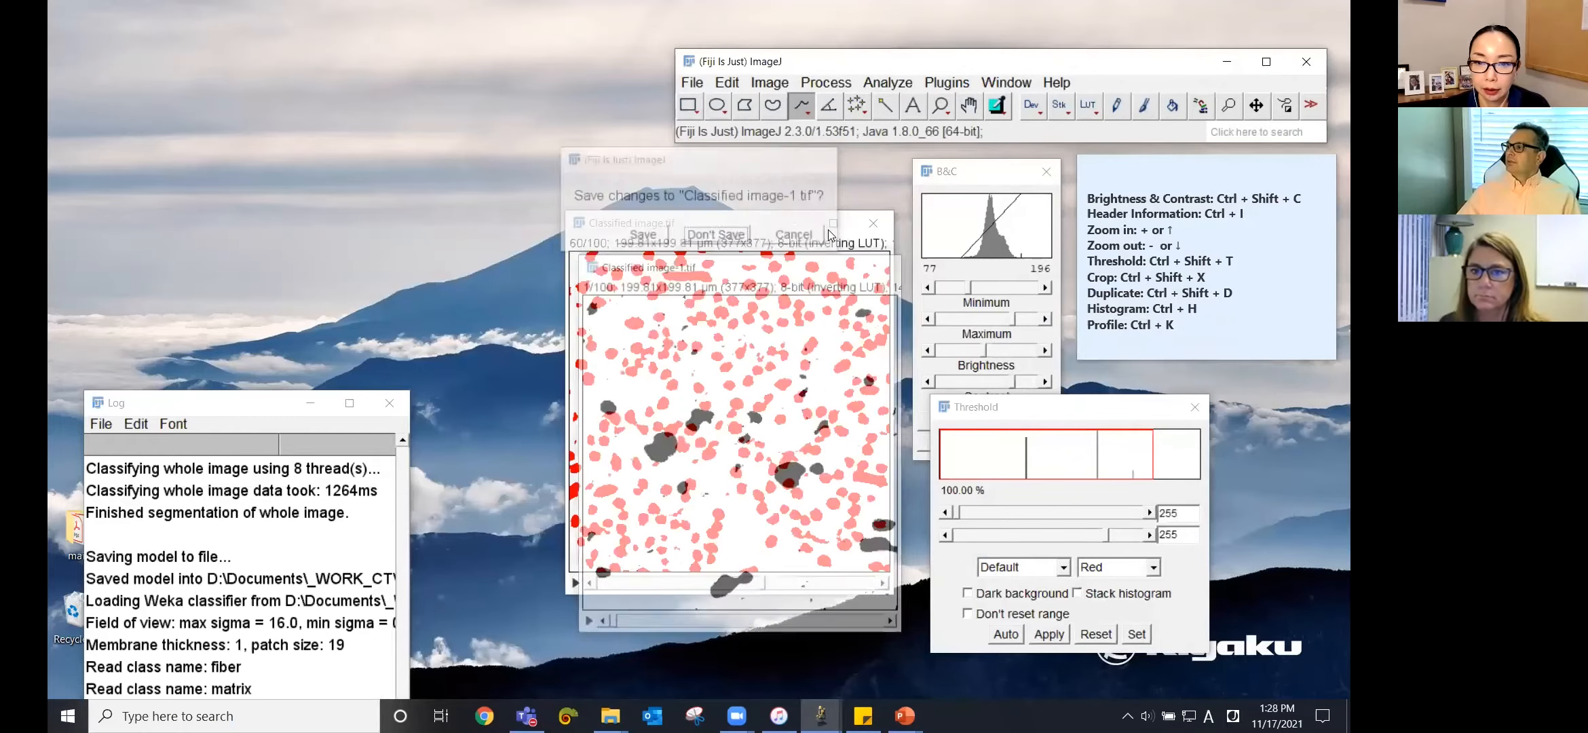
left_click(874, 222)
left_click(719, 240)
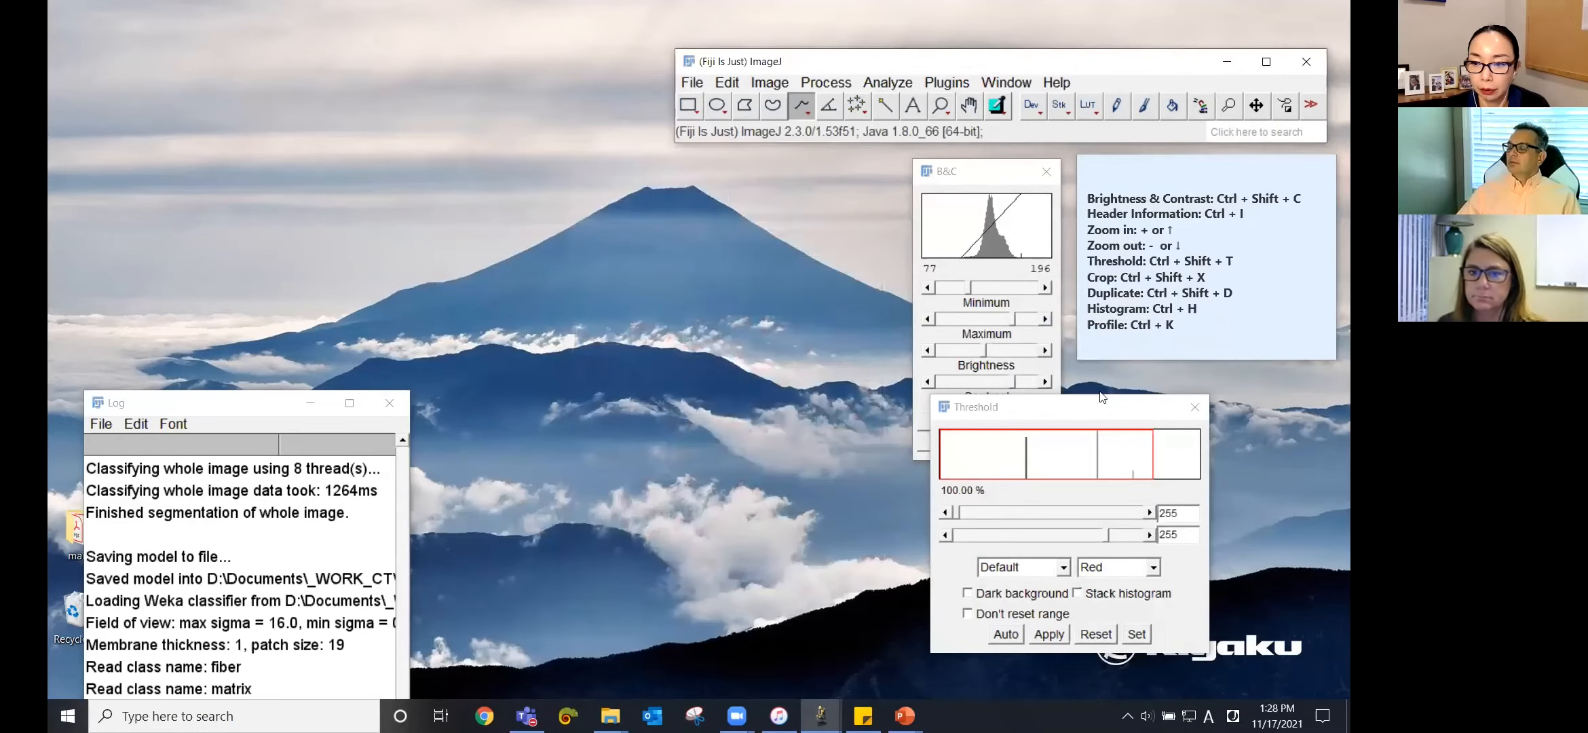
Close the Threshold, B&C and Log windows
left_click(1196, 407)
left_click(1046, 172)
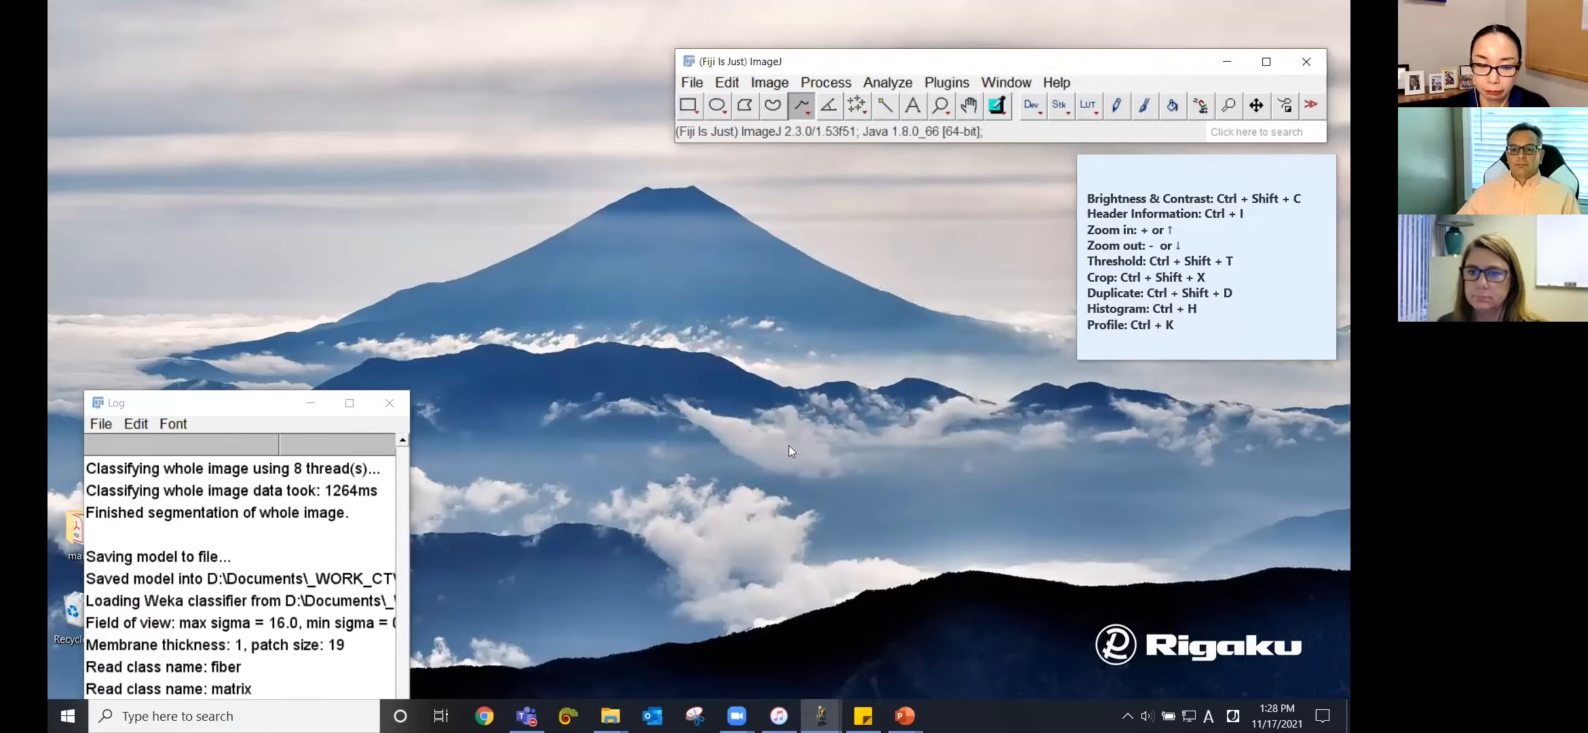
left_click(390, 403)
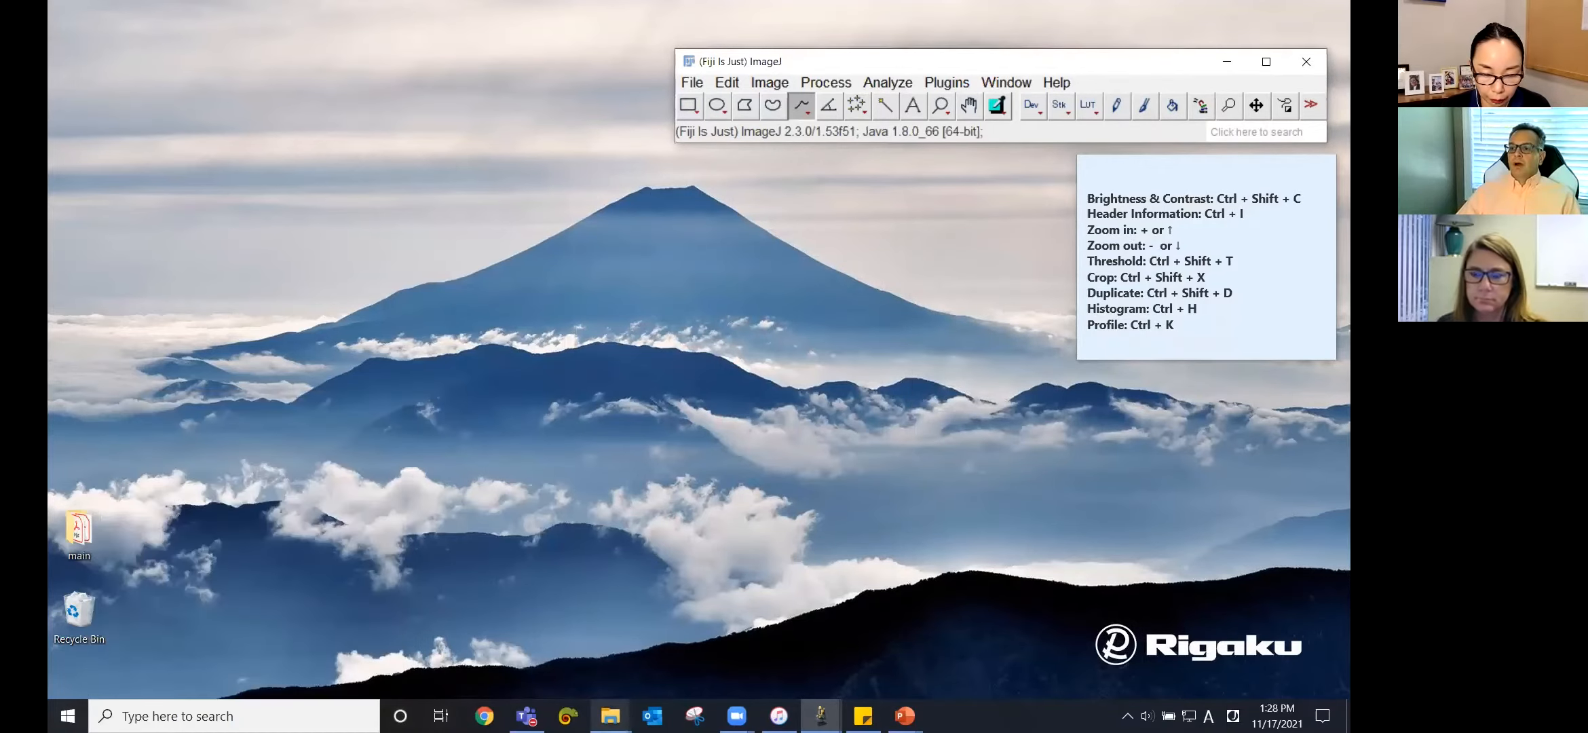
Open Particleboard_130kV_61uA_29.5um.tif from the Sample_data_2 folder in Fiji and move its image window clear of the shortcut note
left_click(610, 716)
left_click(459, 645)
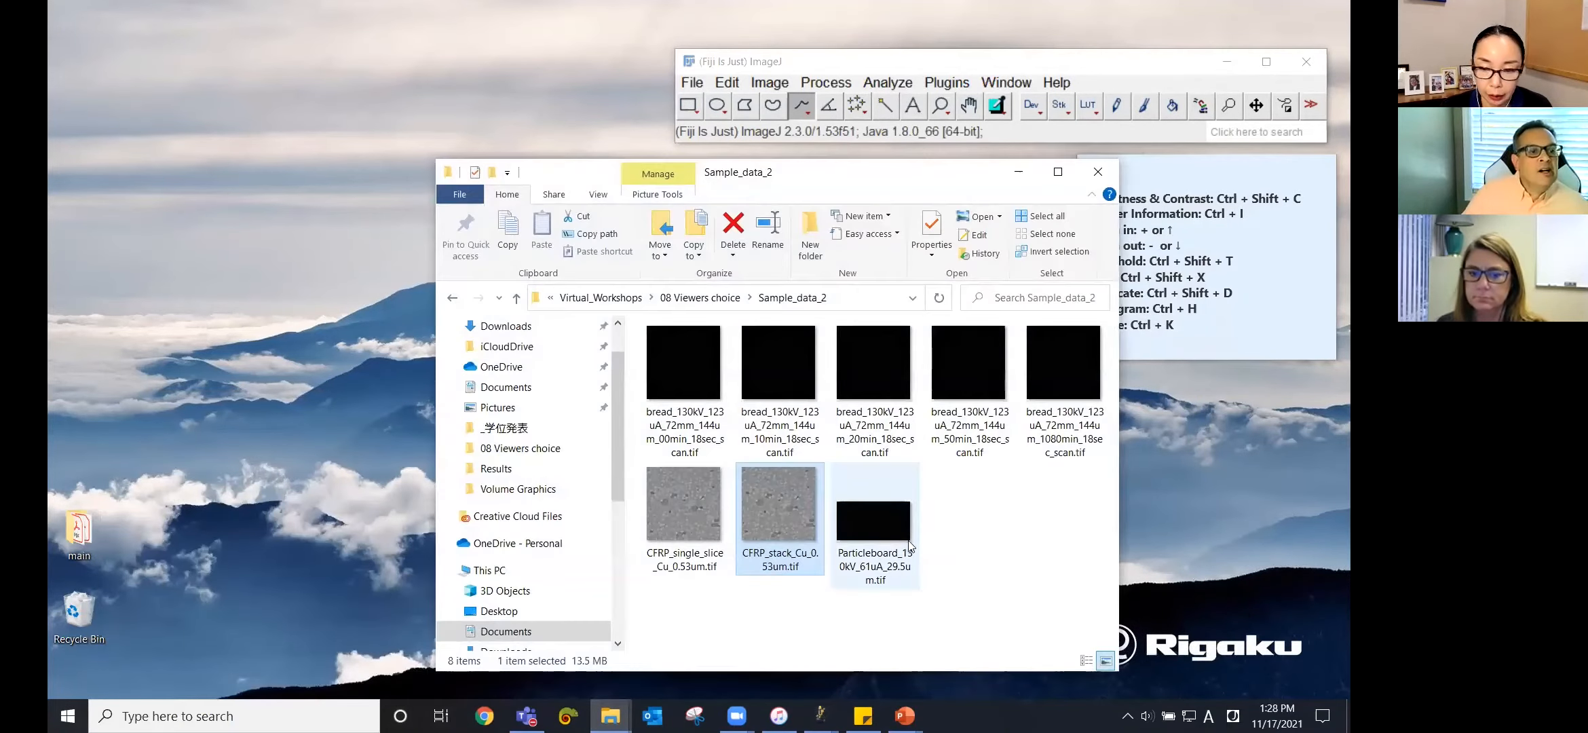
left_click_drag(919, 374, 984, 115)
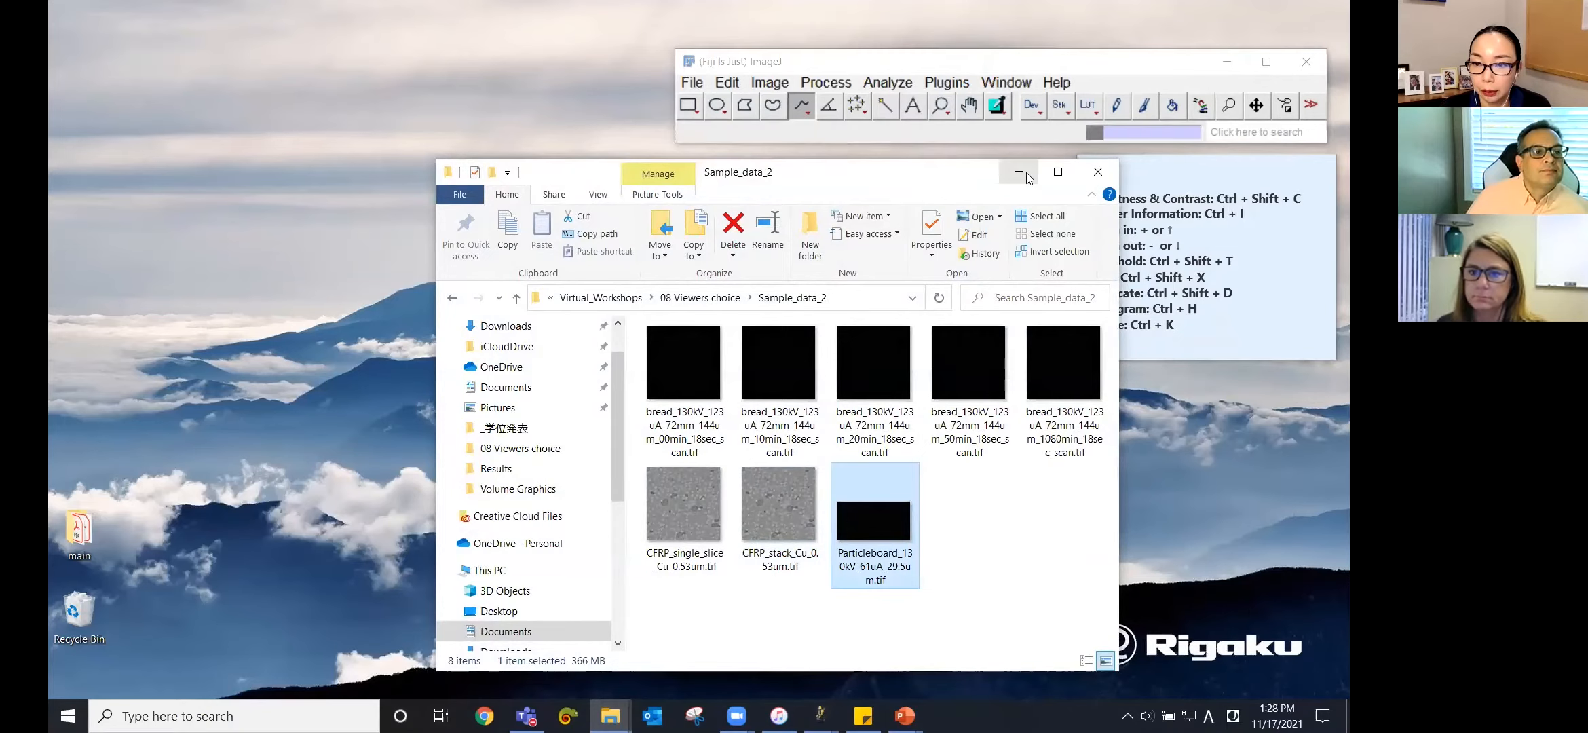
left_click(1027, 175)
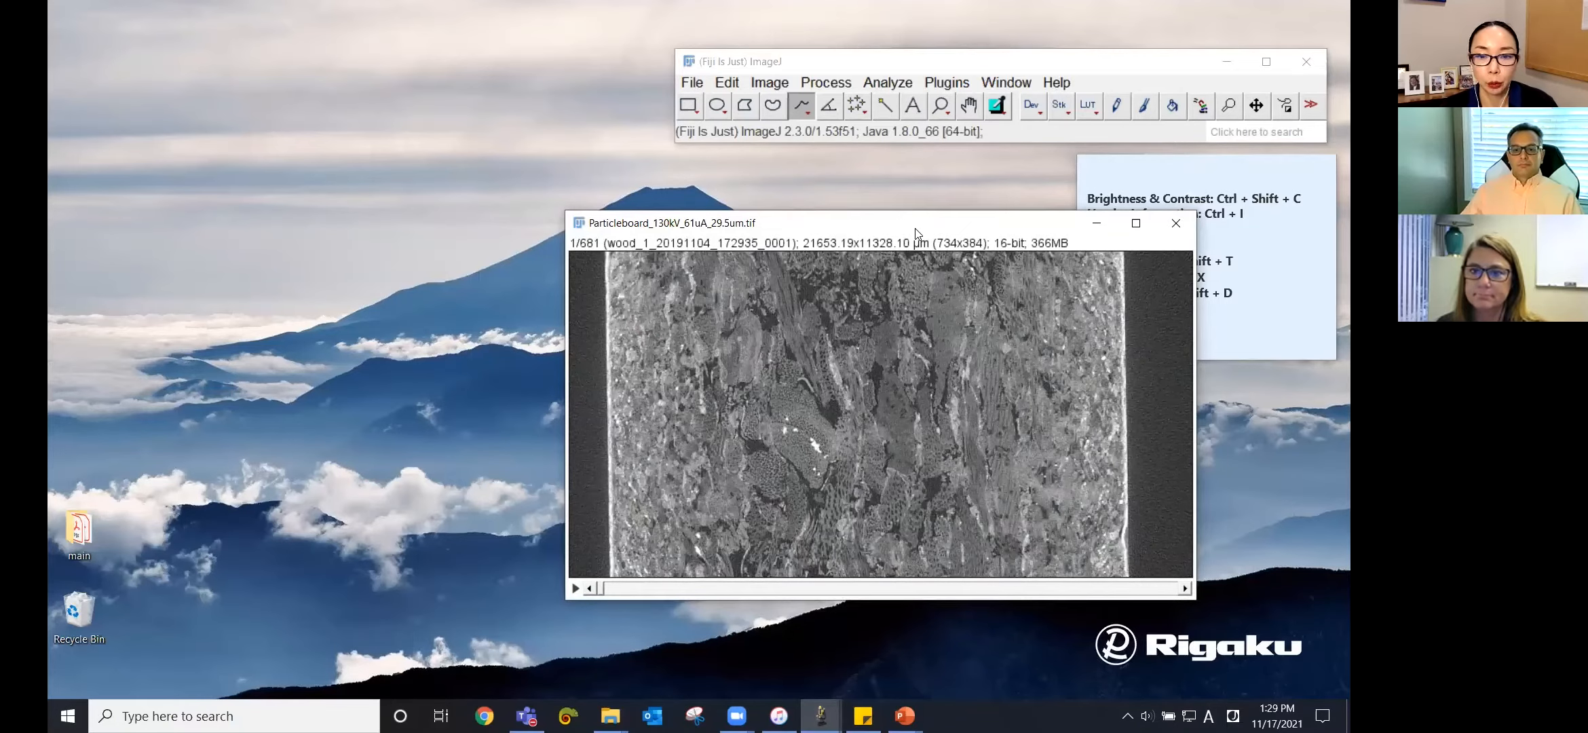
left_click_drag(916, 233, 778, 199)
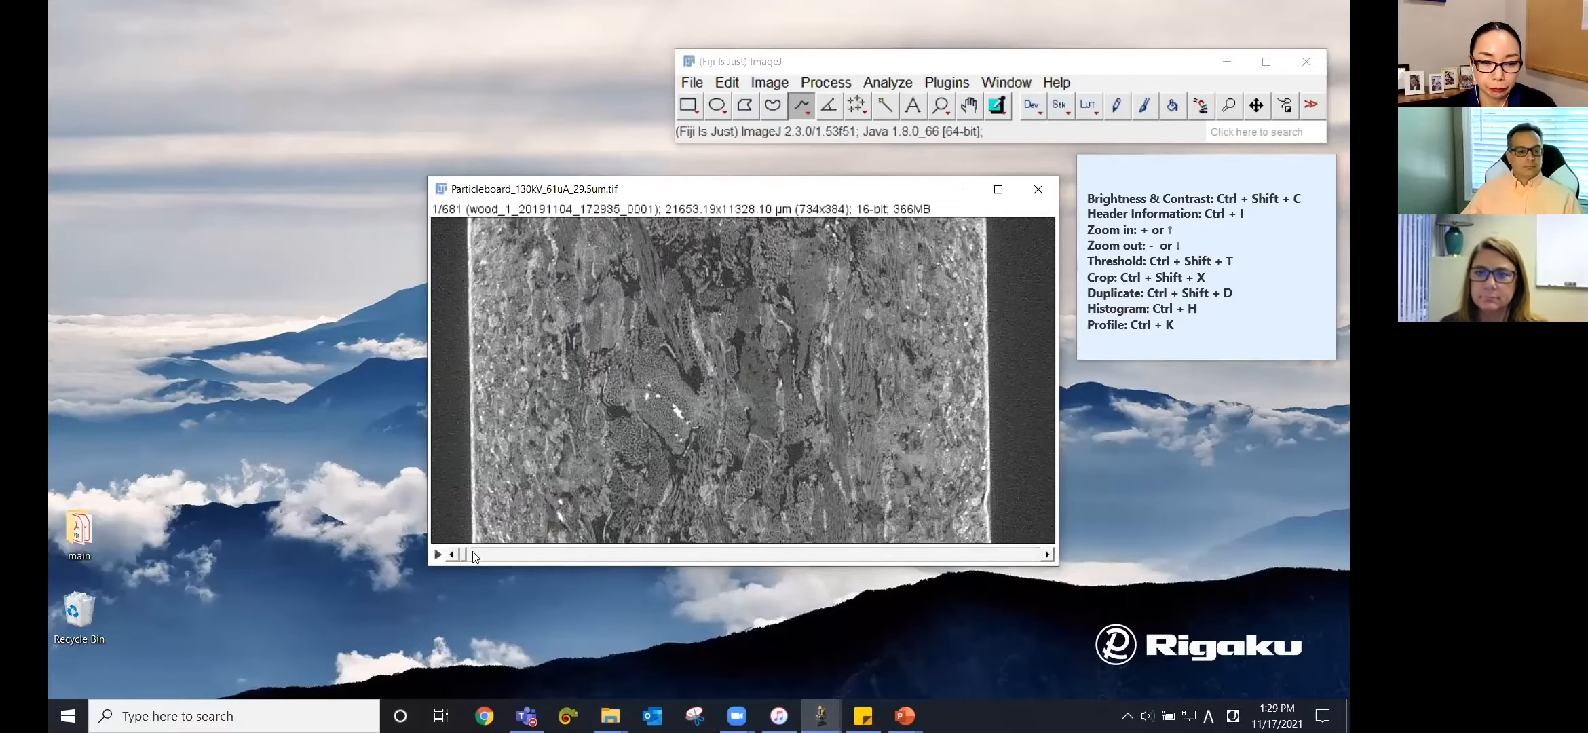
Browse through the particleboard stack's slices and return to the first slice
left_click_drag(473, 555, 648, 554)
left_click_drag(764, 532, 439, 537)
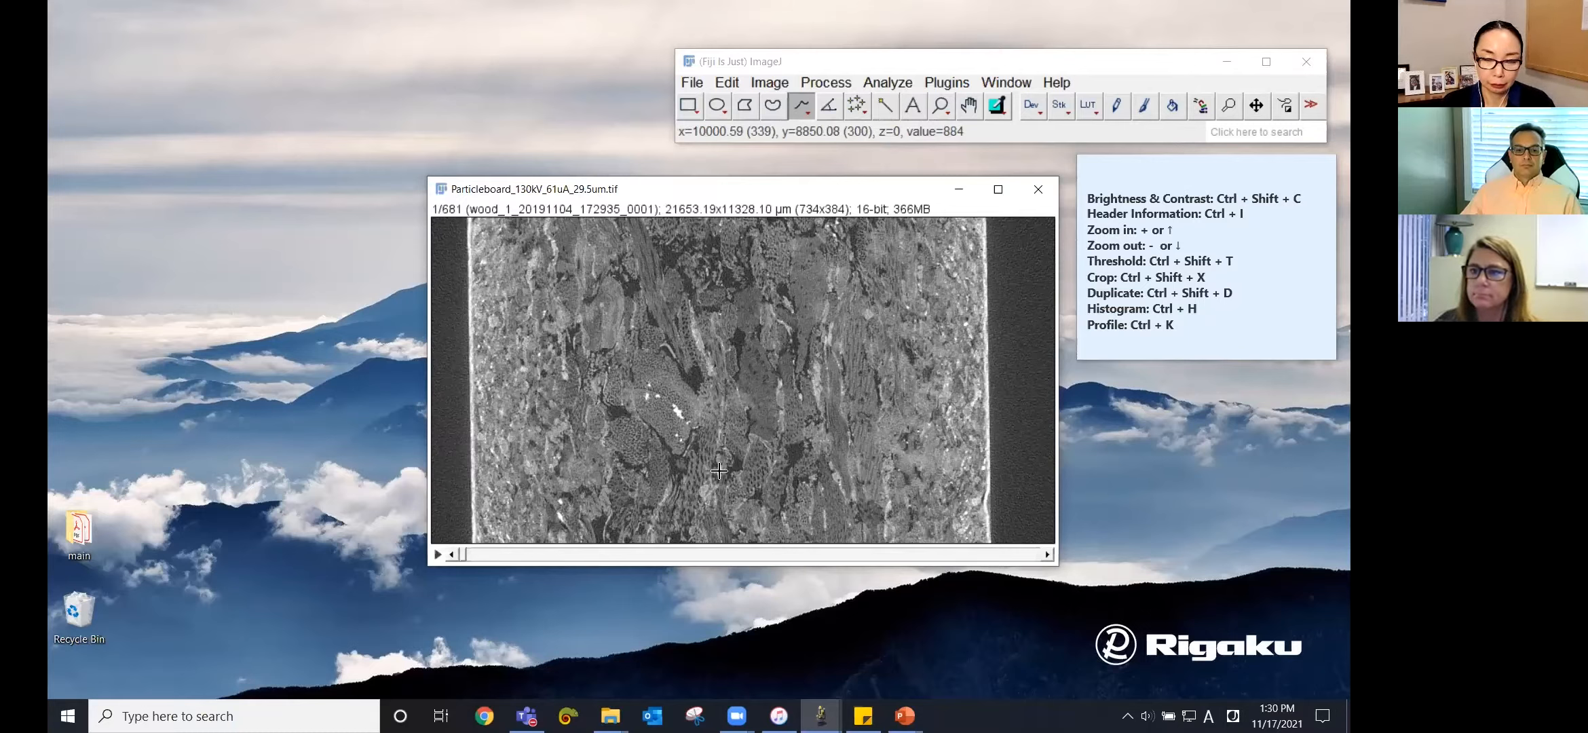
key("ctrl+shift+c")
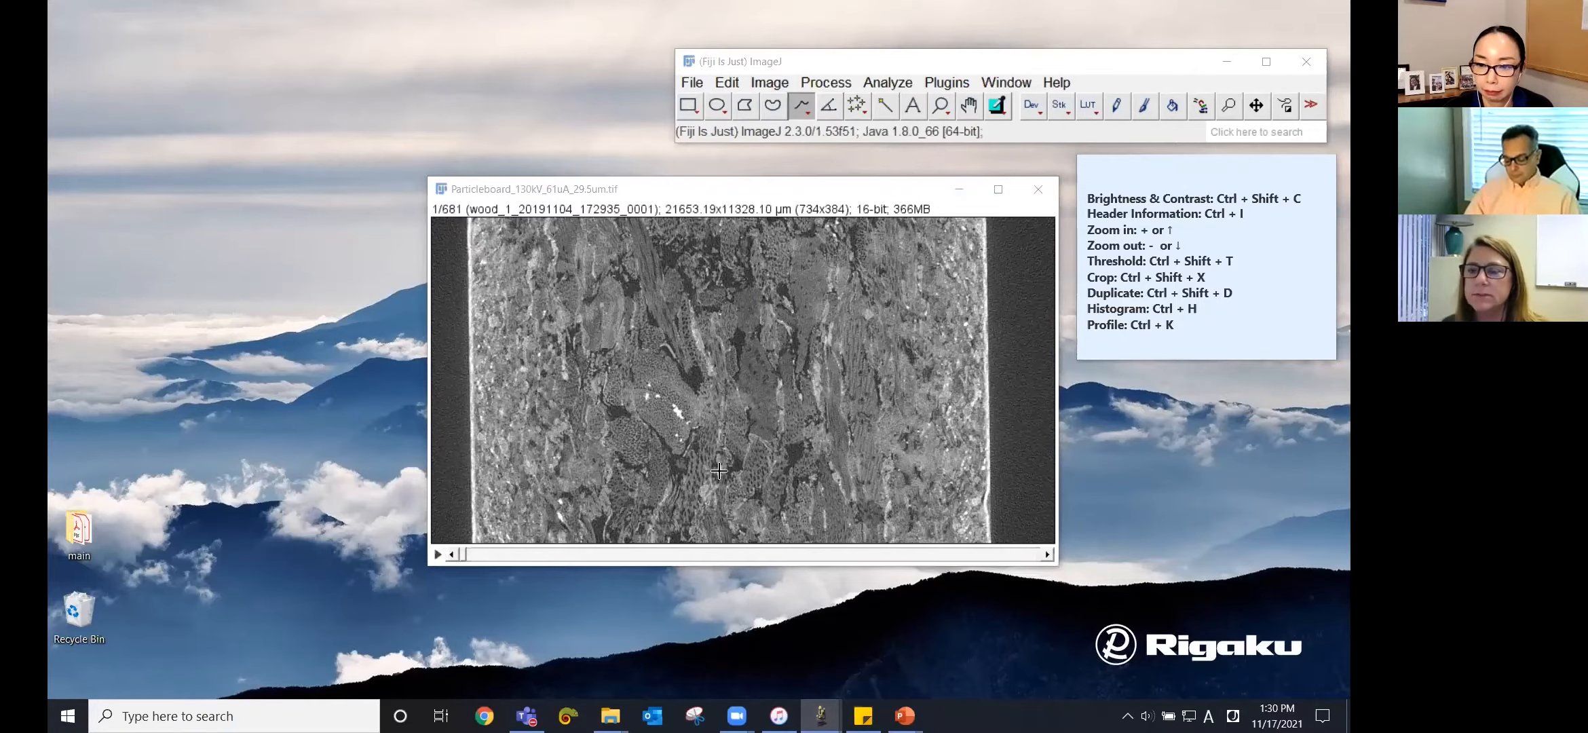
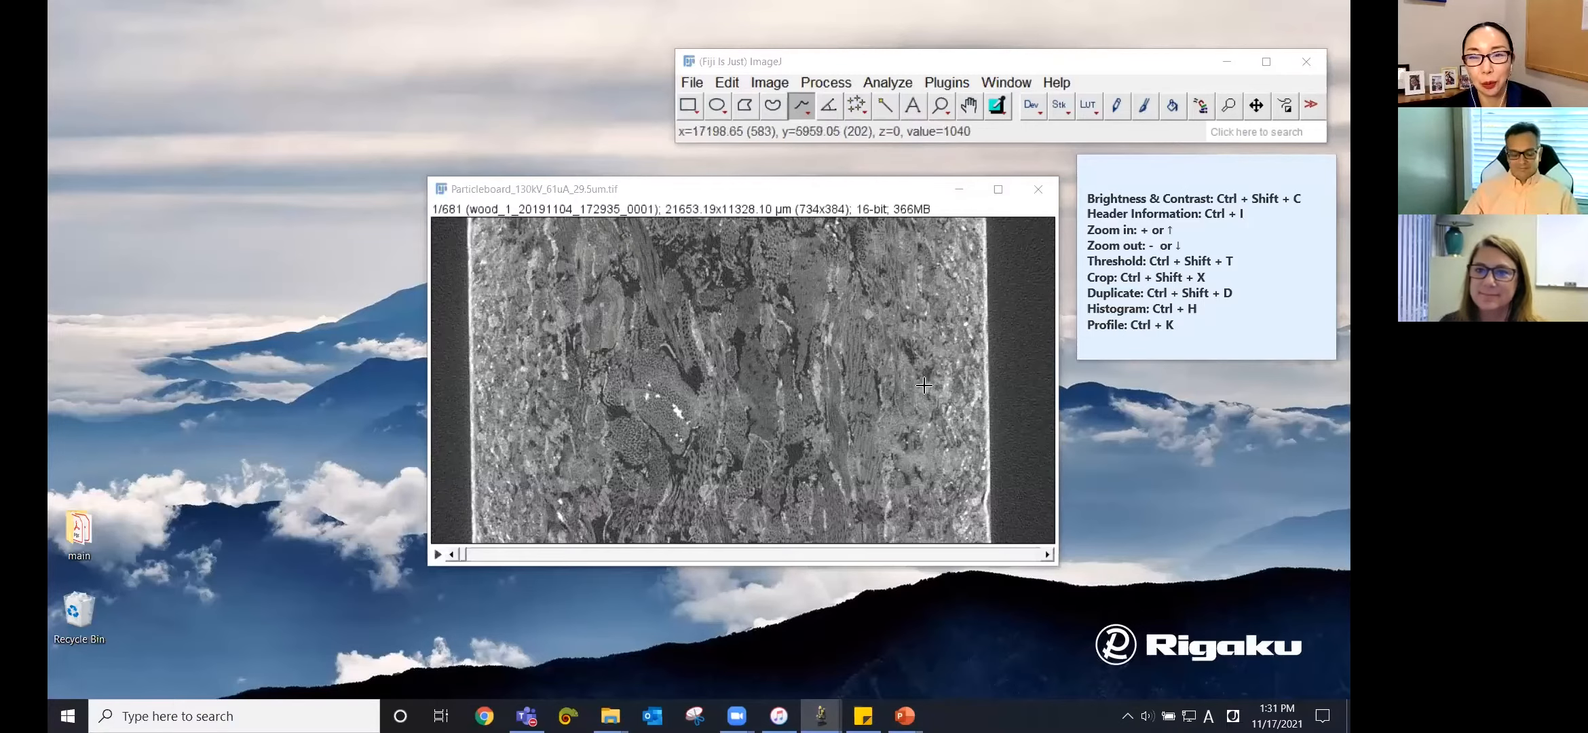
Draw a vertical straight line about 9617 µm long along the particleboard's right edge
left_click(808, 112)
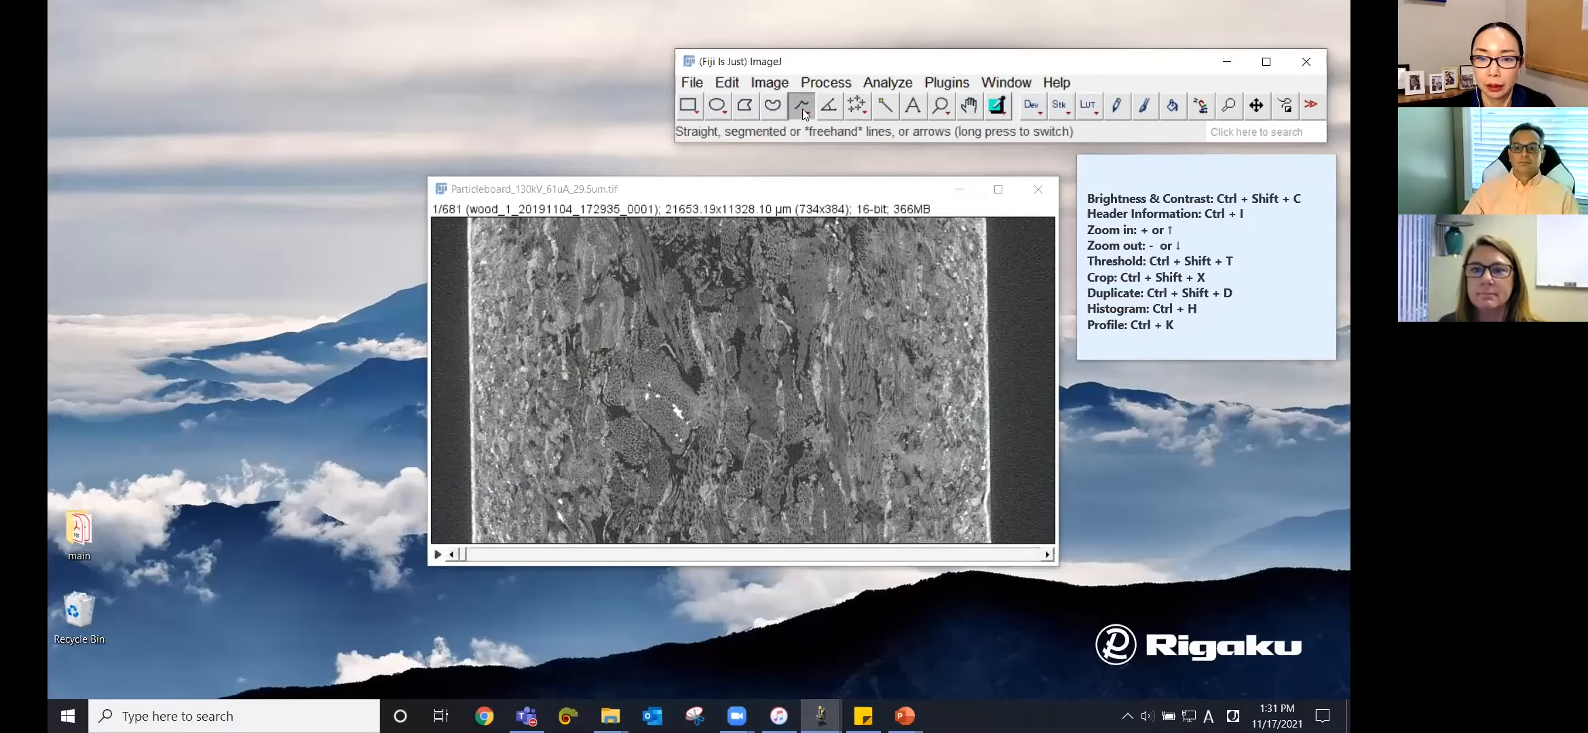
right_click(807, 114)
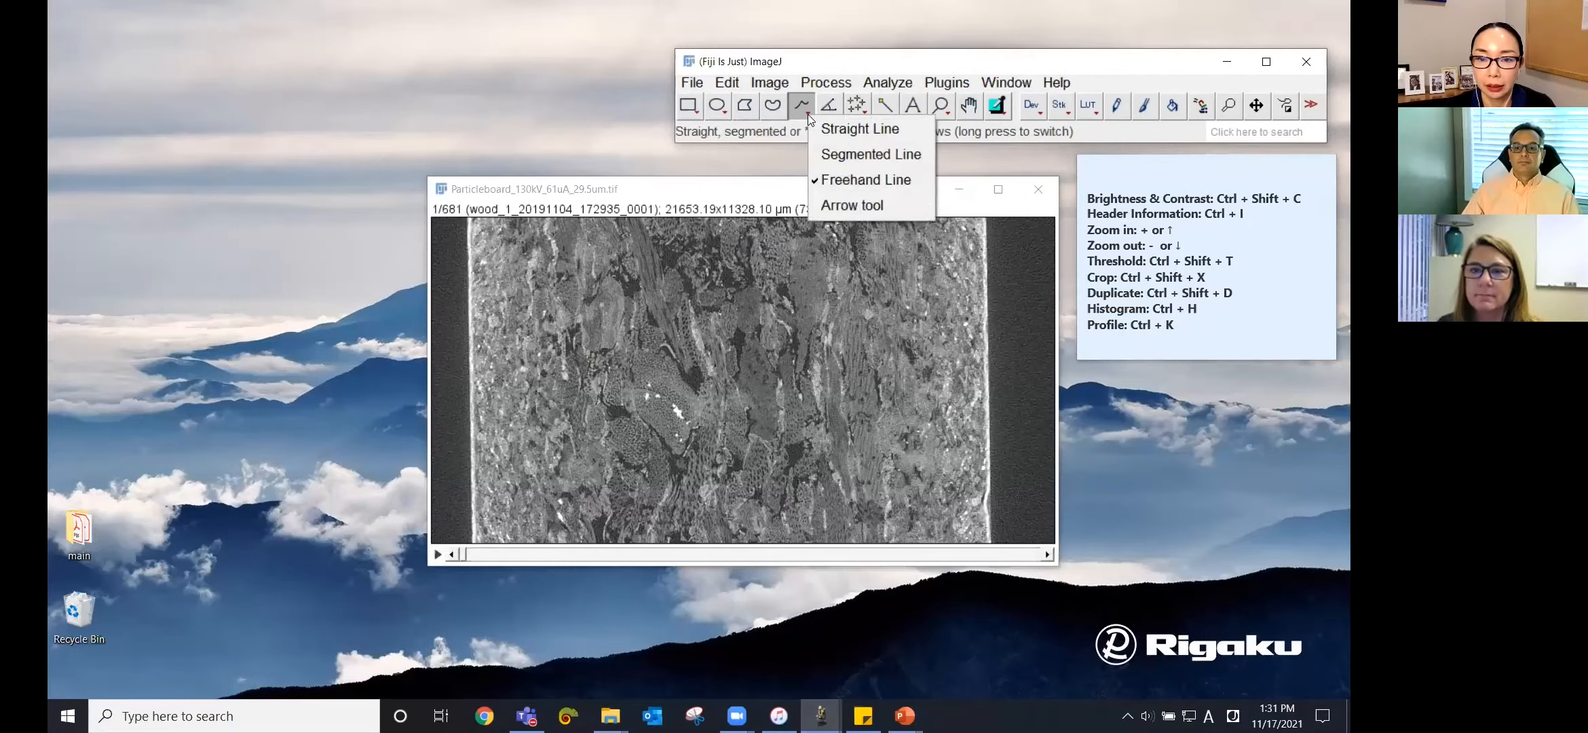
left_click(854, 129)
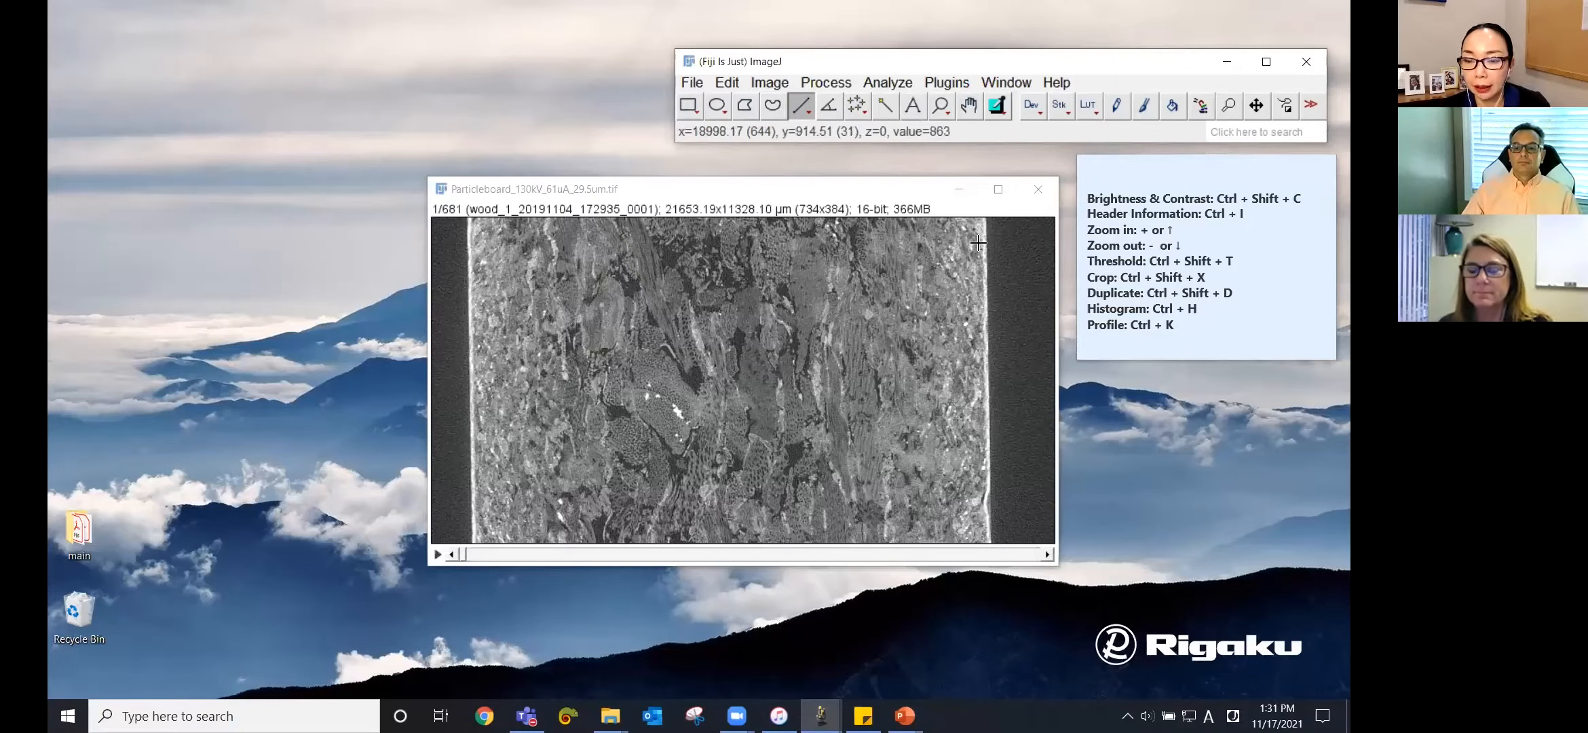
left_click_drag(982, 245, 983, 521)
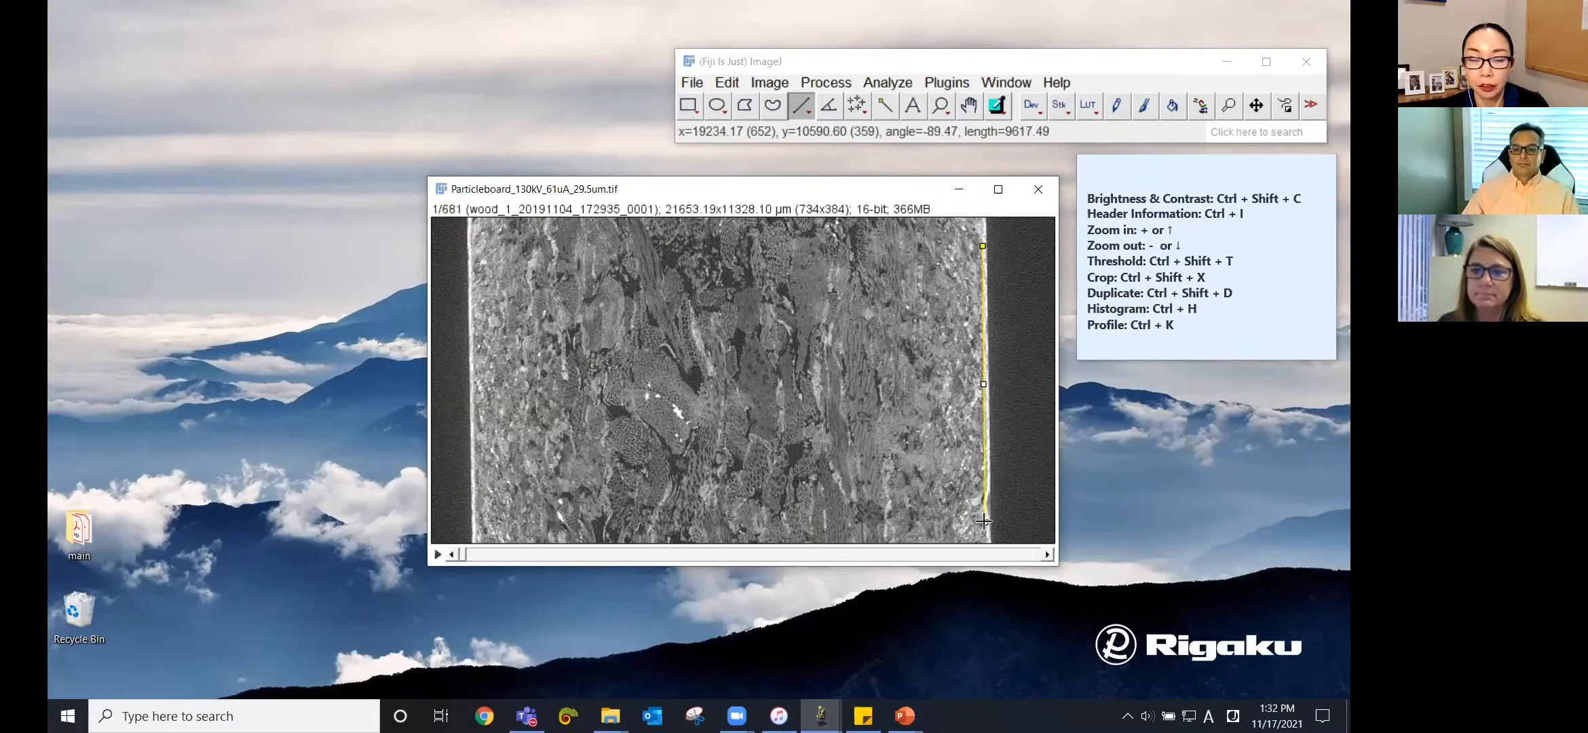
left_click_drag(983, 521, 985, 522)
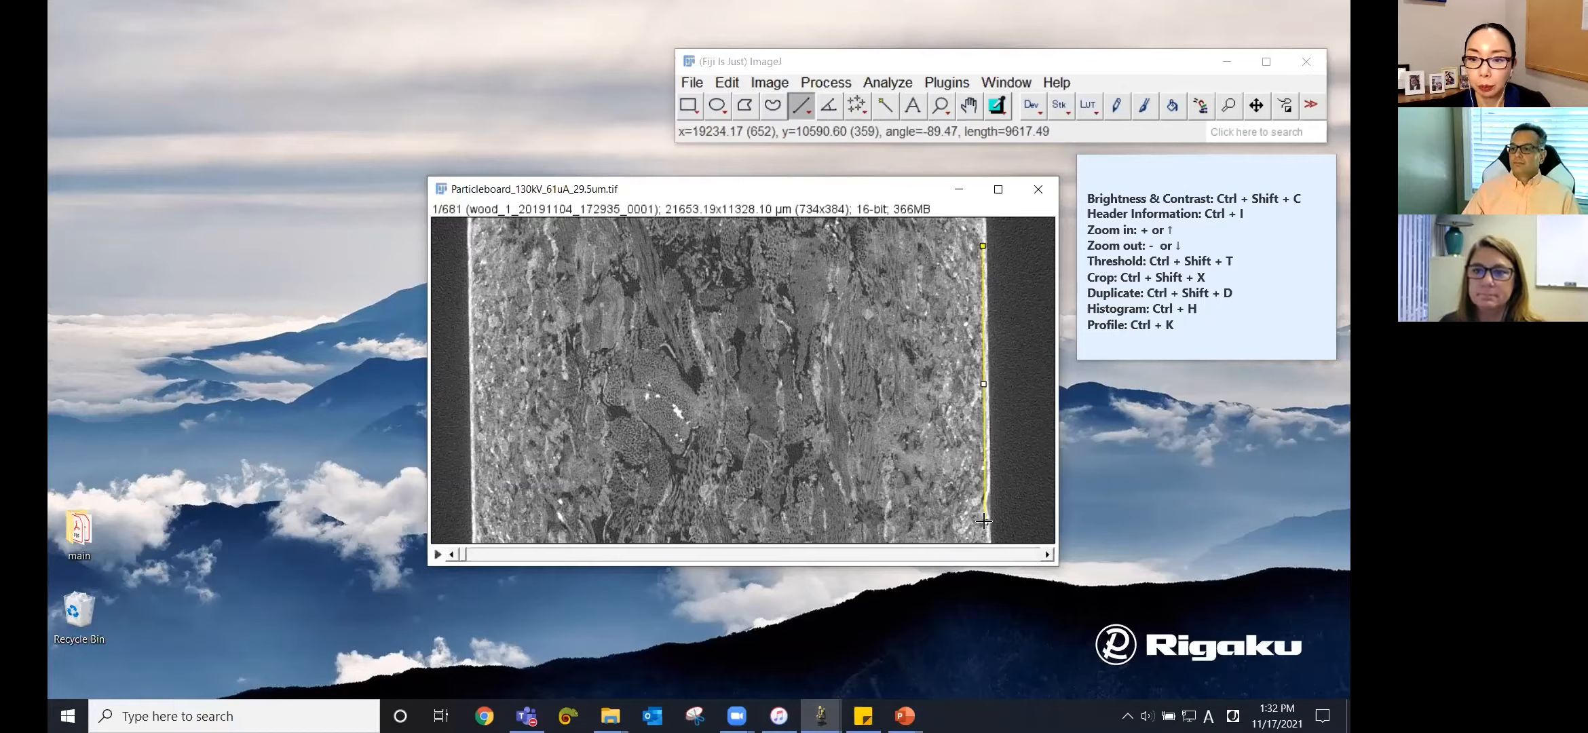
Open the Reslice settings for the particleboard stack and shift the dialog clear of the image's left half
left_click(693, 82)
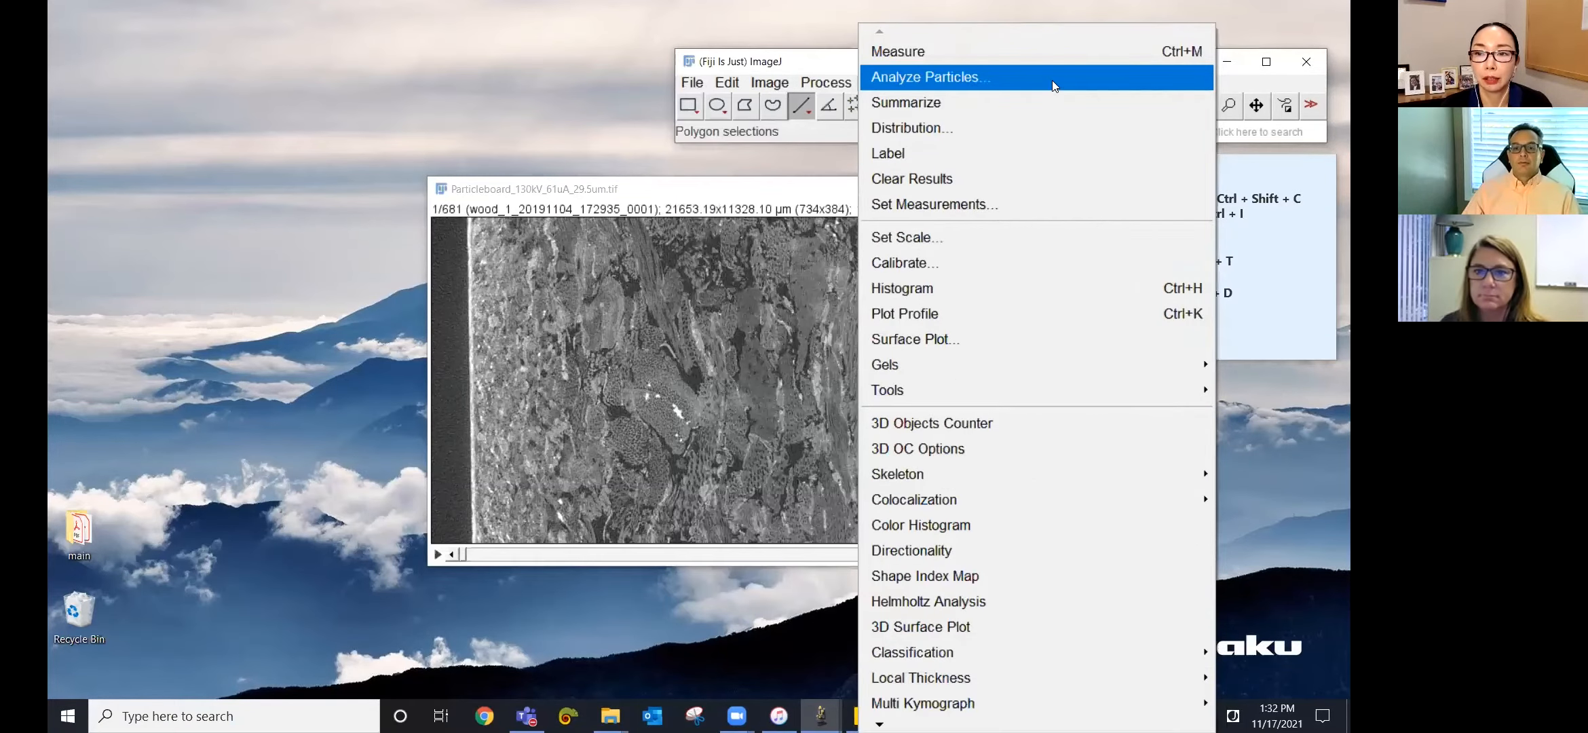
left_click(707, 85)
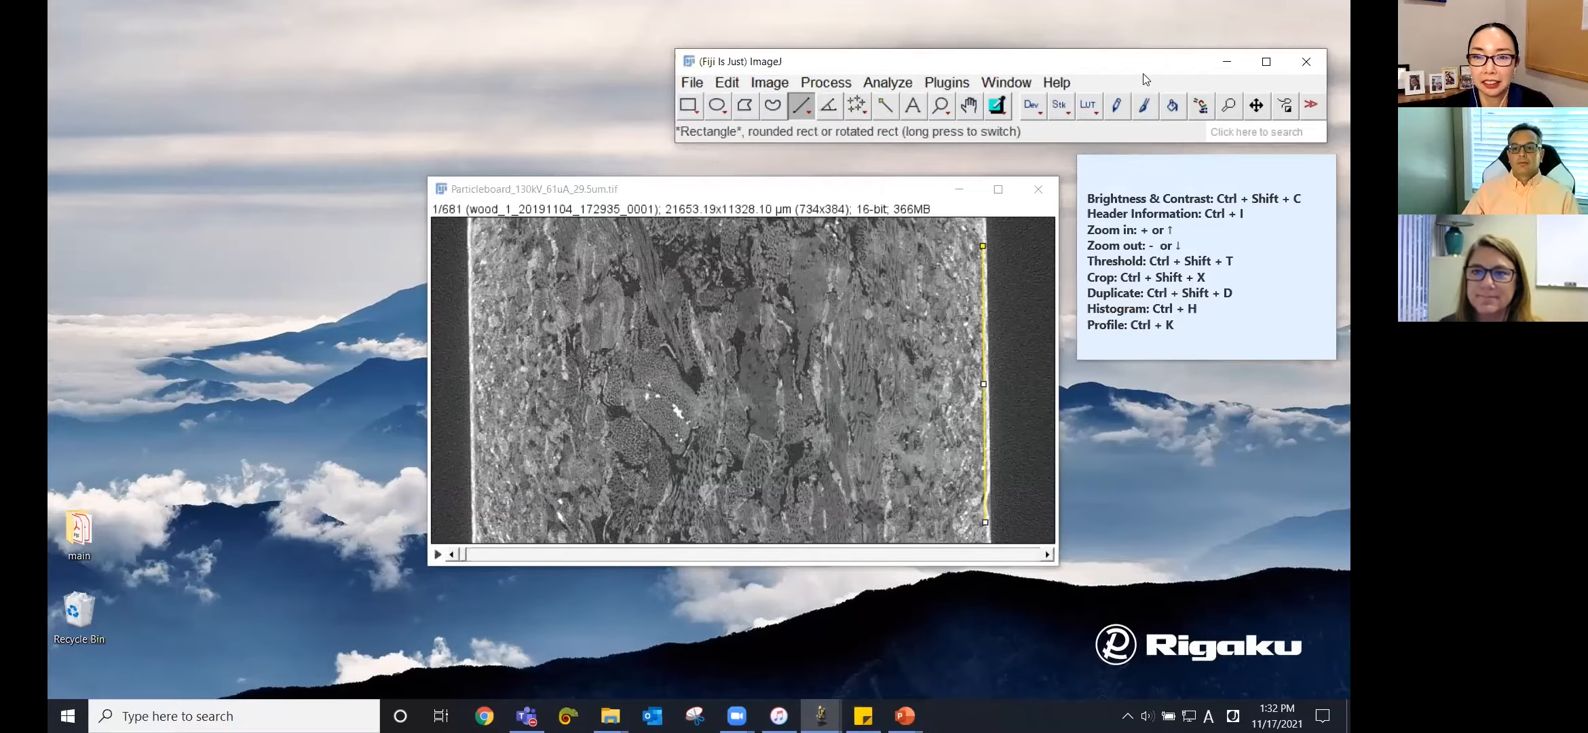
left_click_drag(1143, 70, 1145, 94)
left_click(769, 106)
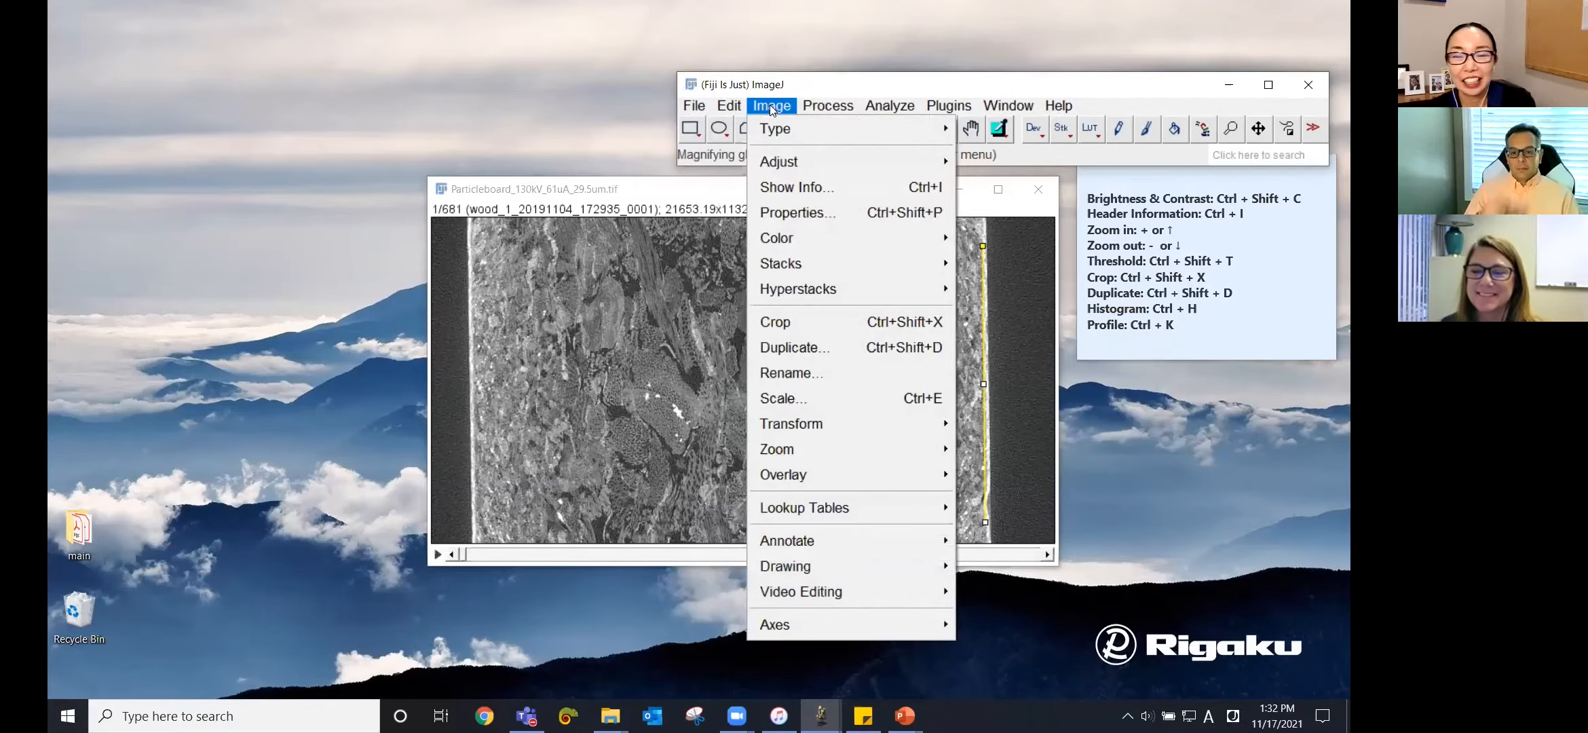
mouse_move(799, 263)
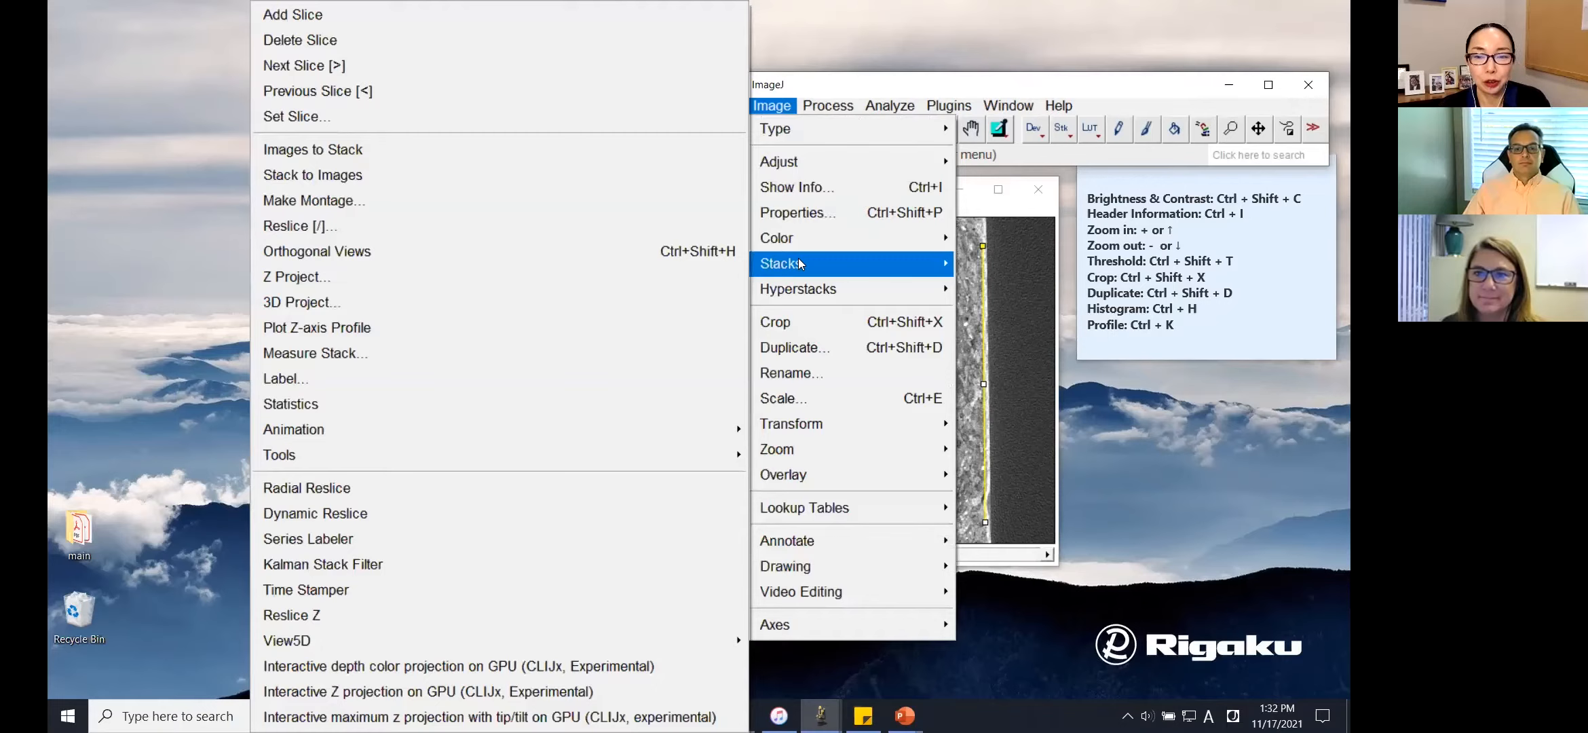
left_click(508, 228)
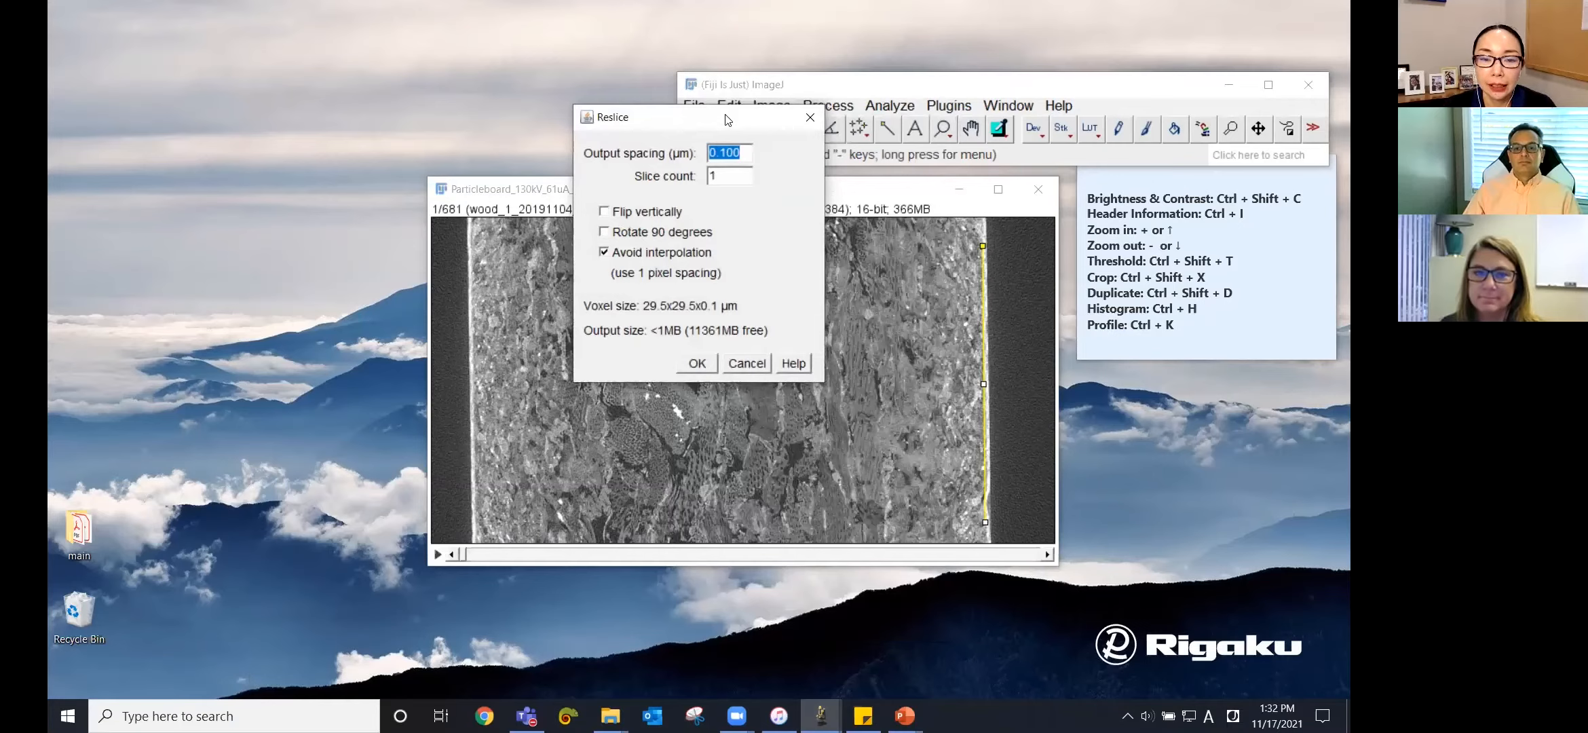
left_click_drag(735, 120, 837, 121)
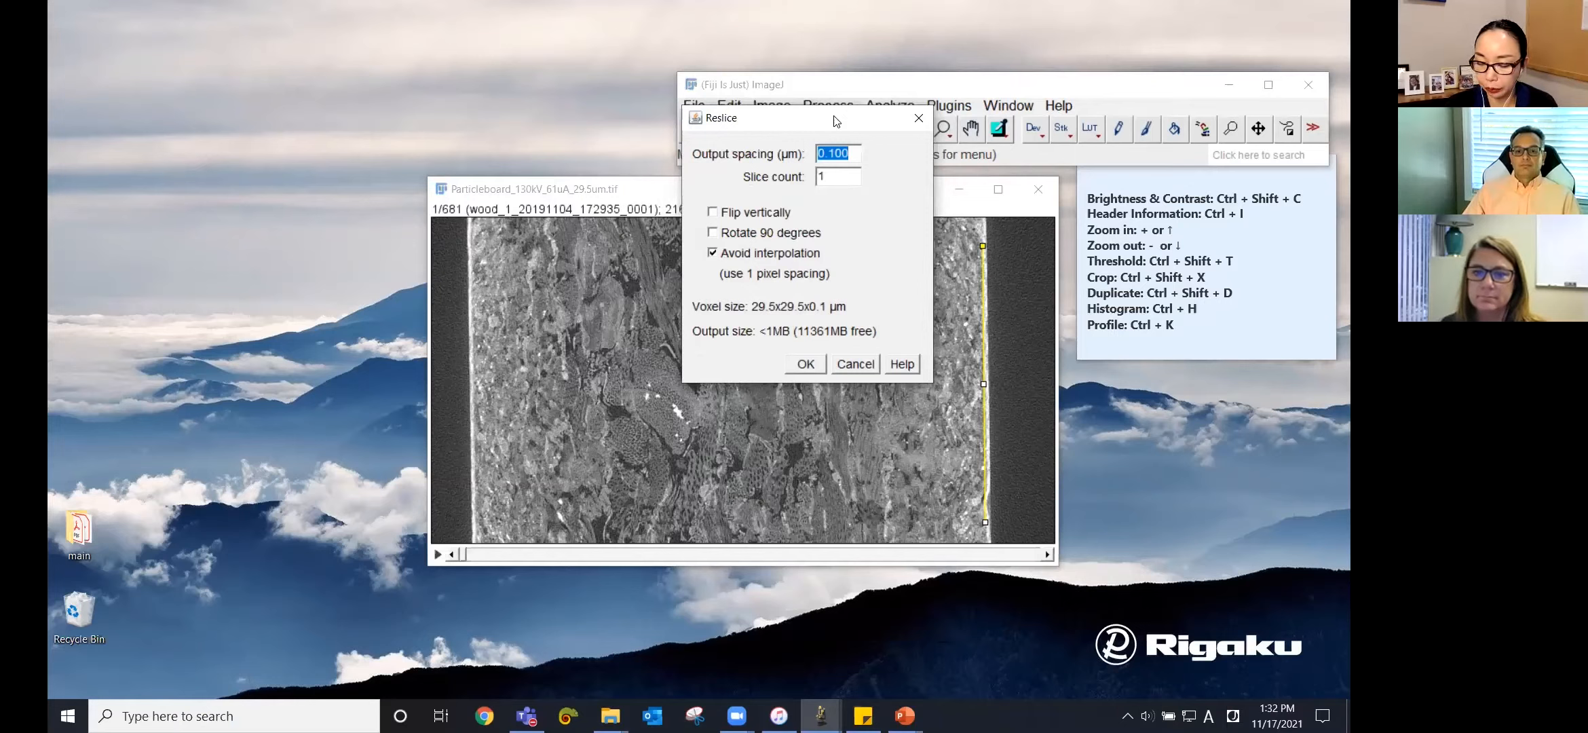
Reslice the stack along the edge line with 30 µm output spacing and a slice count of 590
type("30")
double_click(828, 175)
type("200")
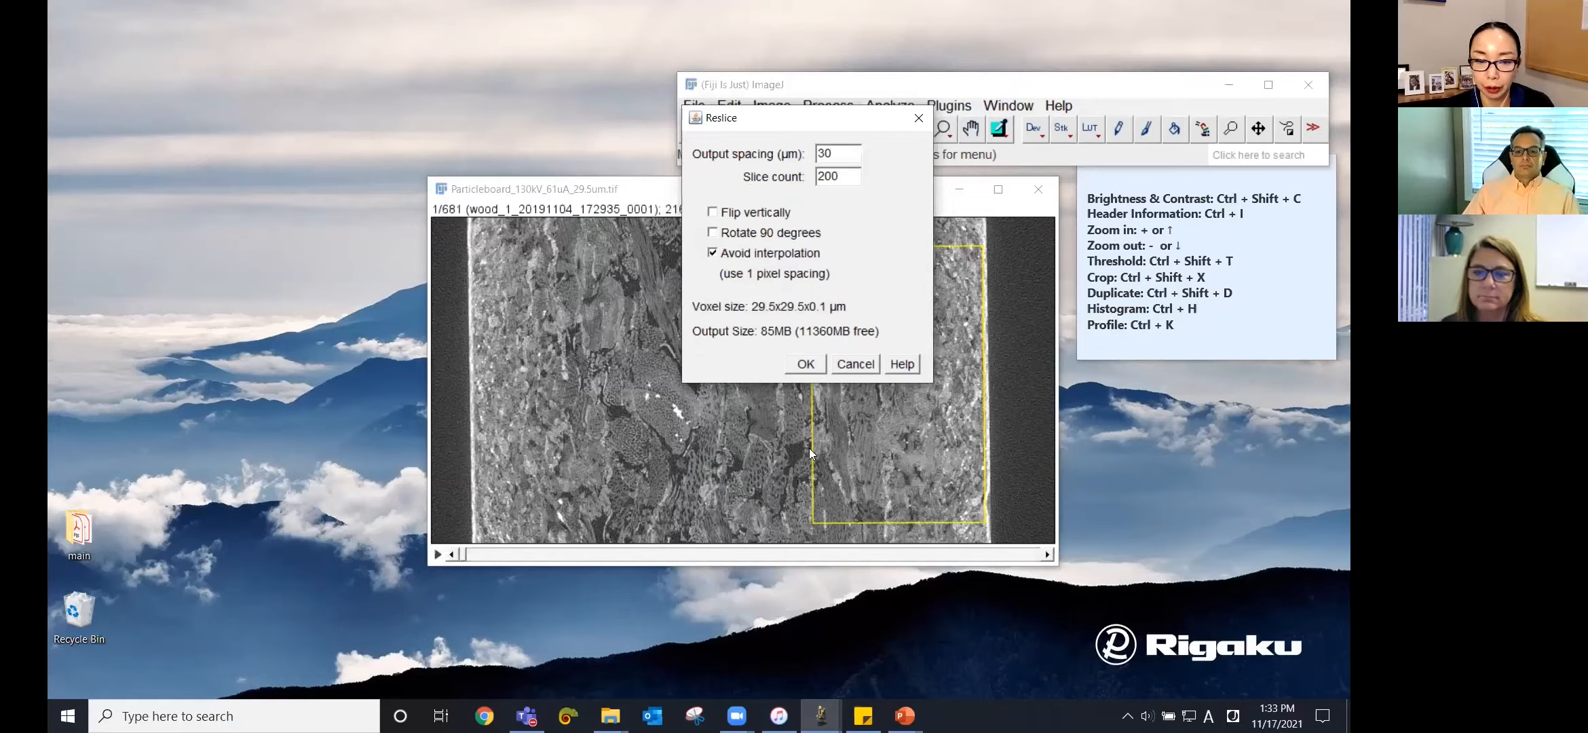
left_click_drag(845, 177, 773, 178)
type("580")
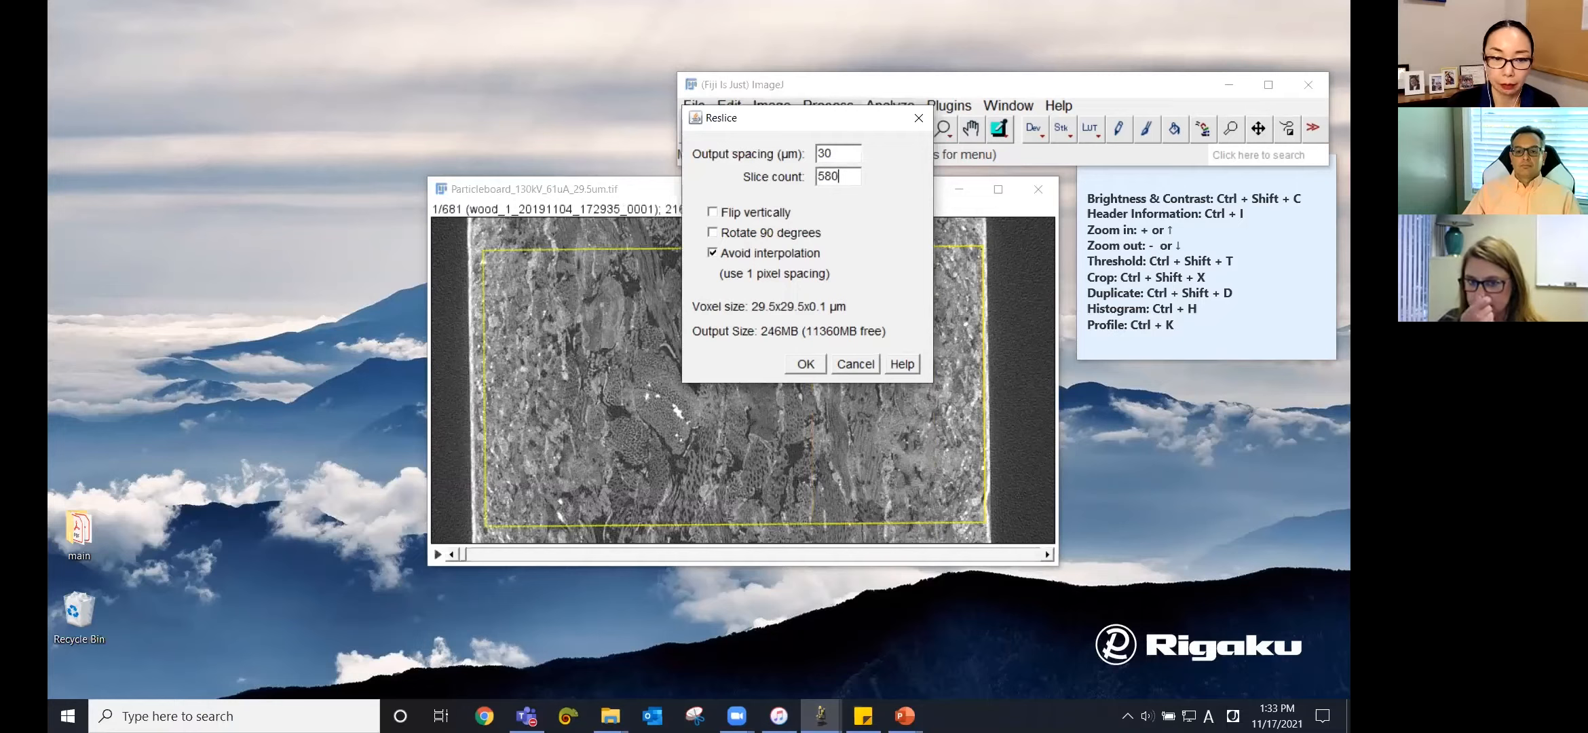
left_click_drag(818, 178, 878, 181)
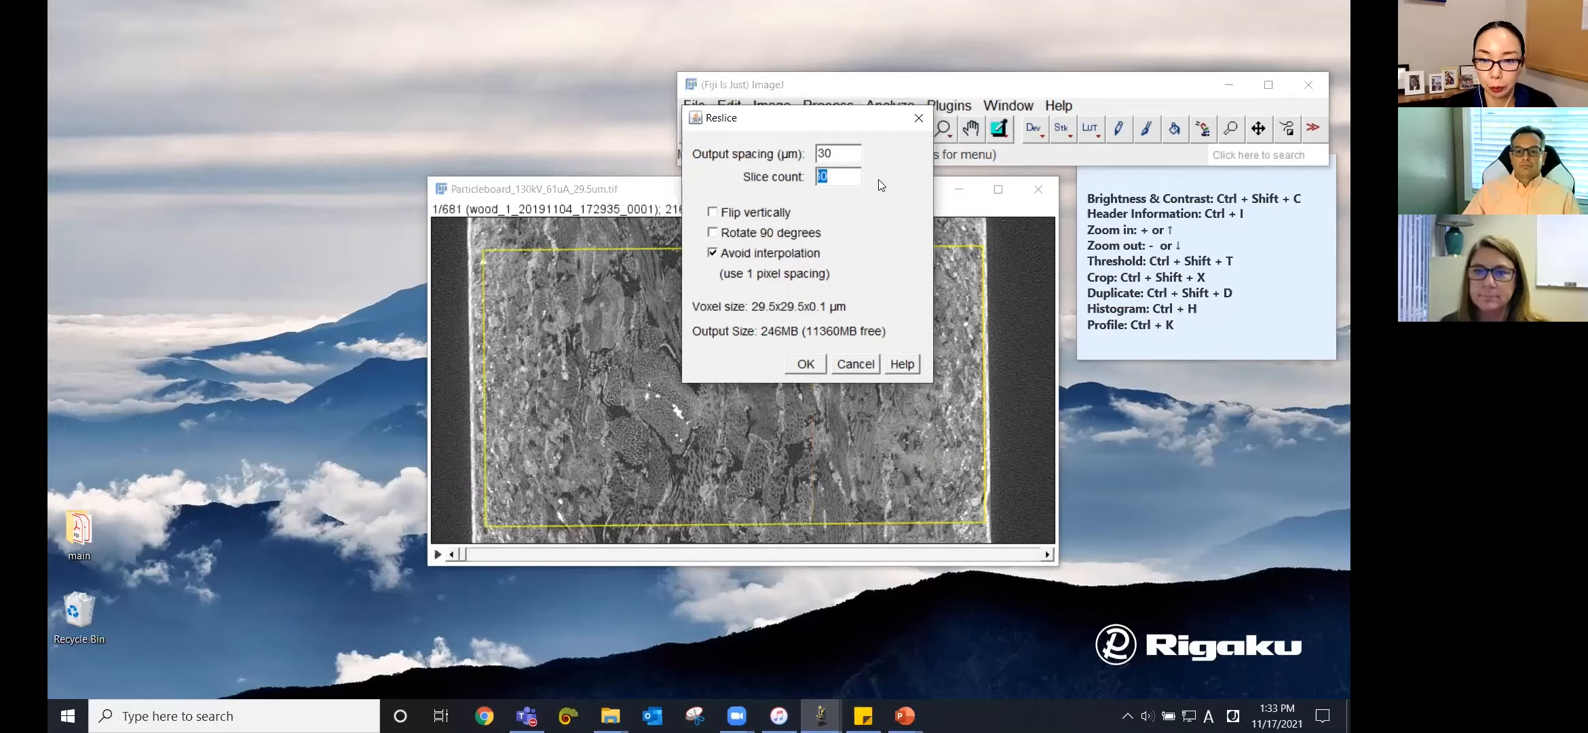
type("590")
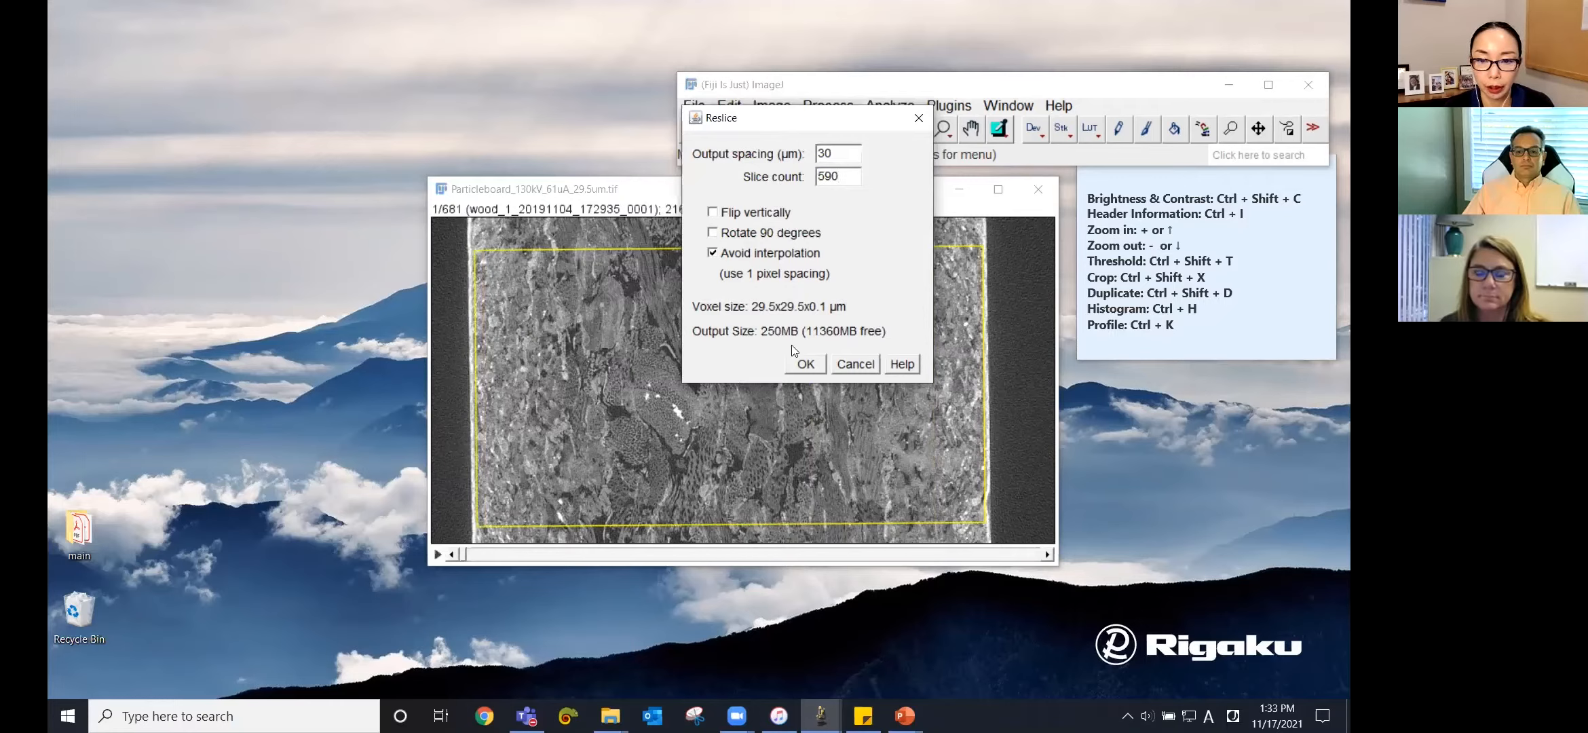
left_click(805, 363)
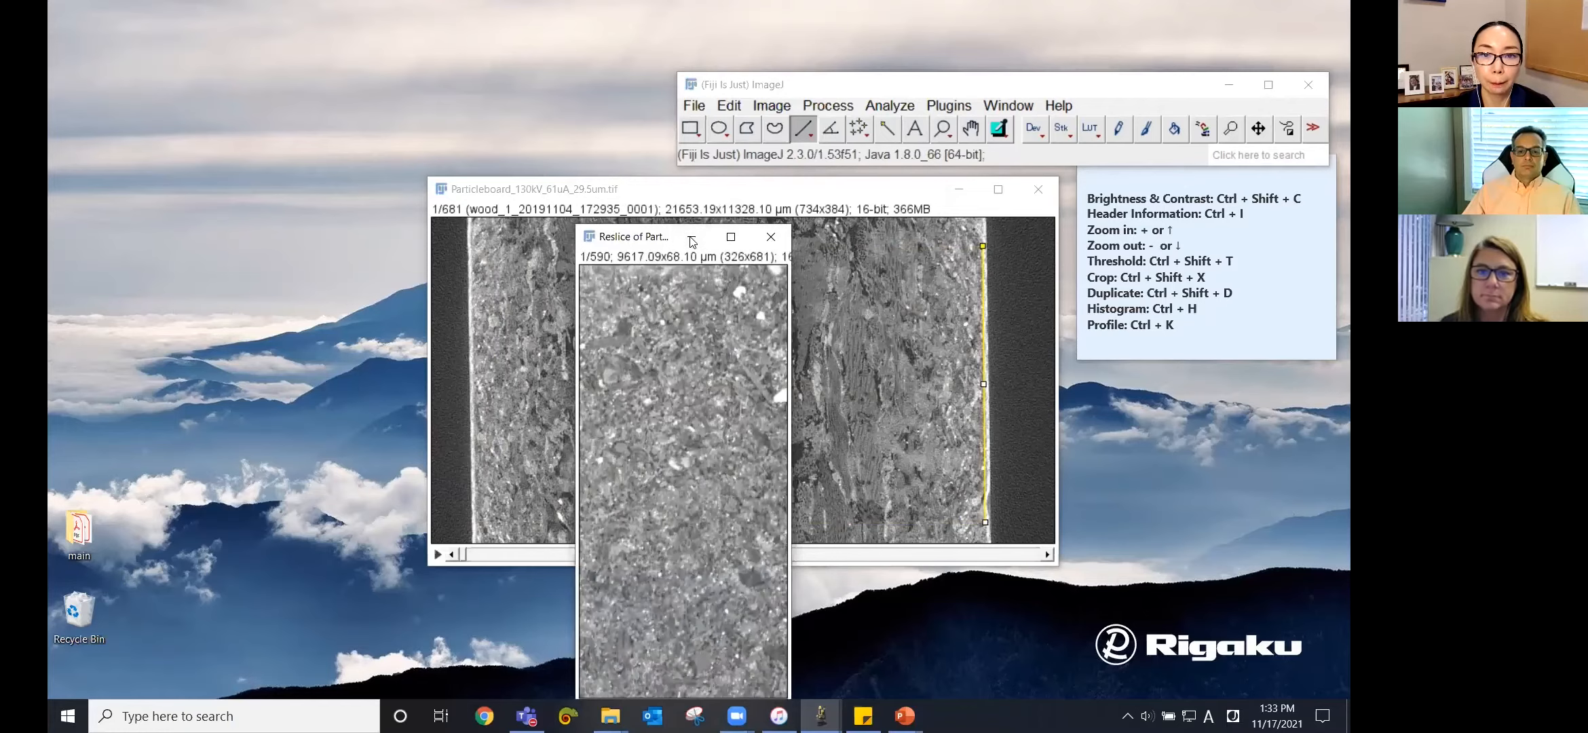
Move the original stack aside and reposition and enlarge the resliced stack's window to fit the full slice height
left_click_drag(881, 193, 1230, 282)
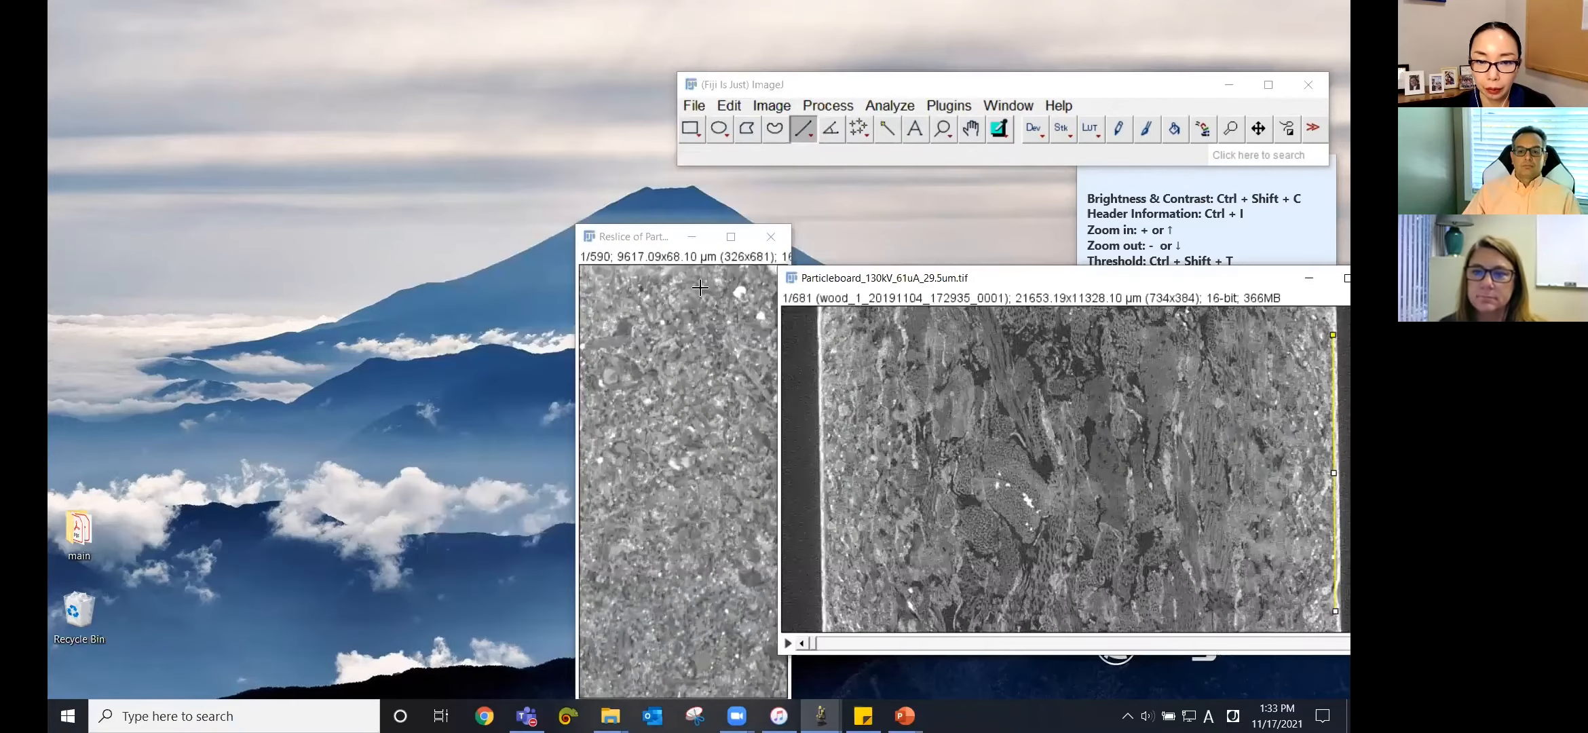
left_click(713, 256)
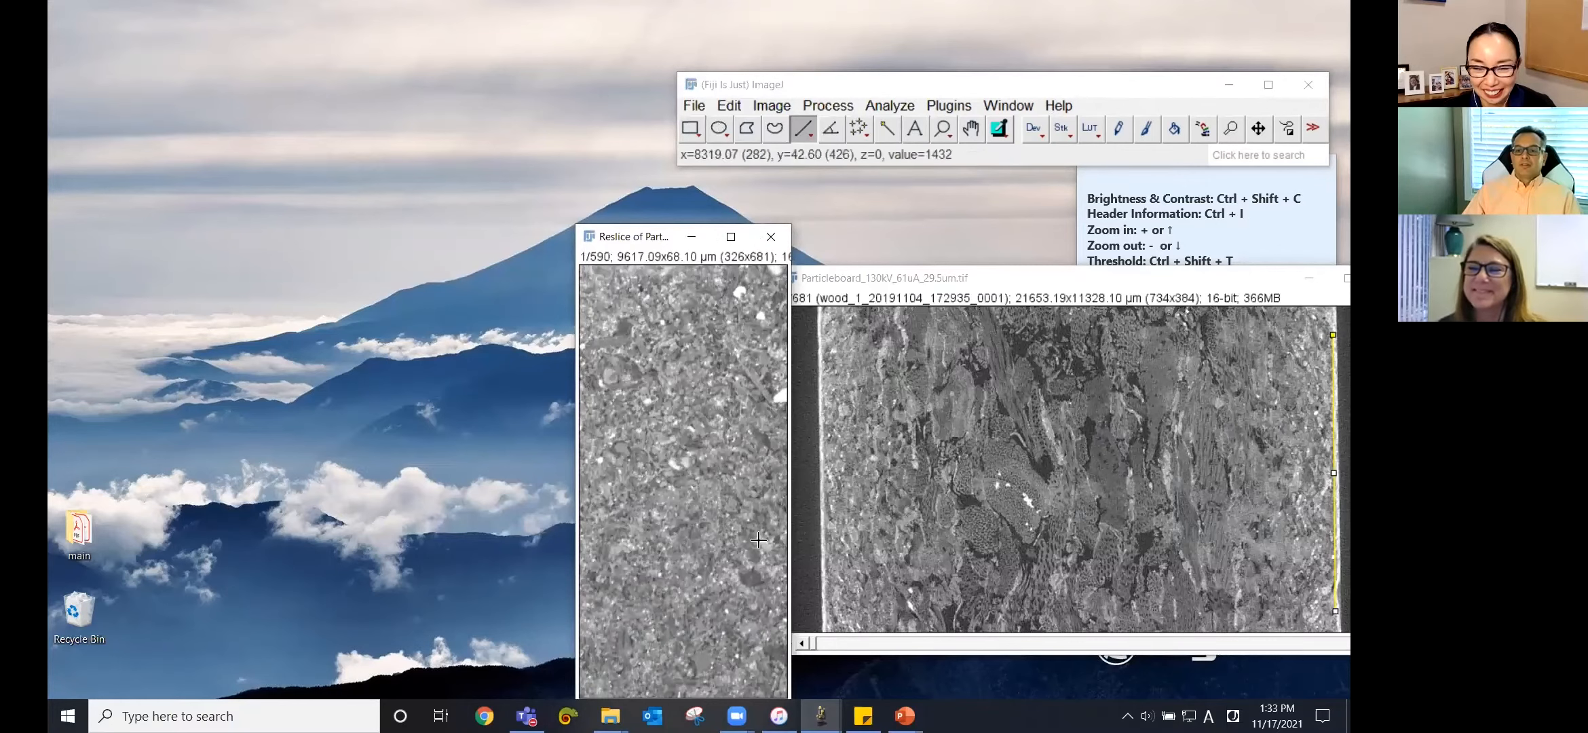
key("minus")
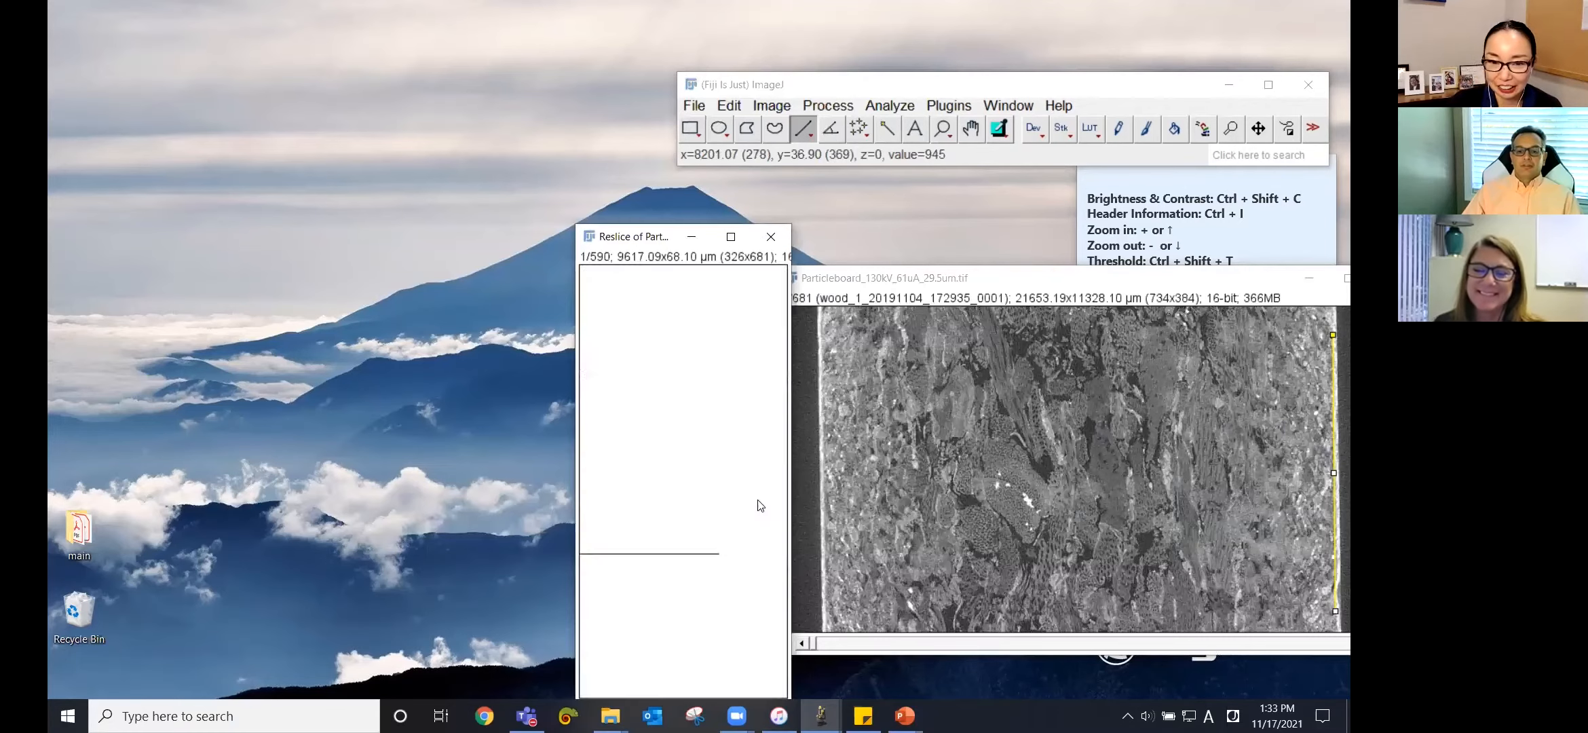
key("plus")
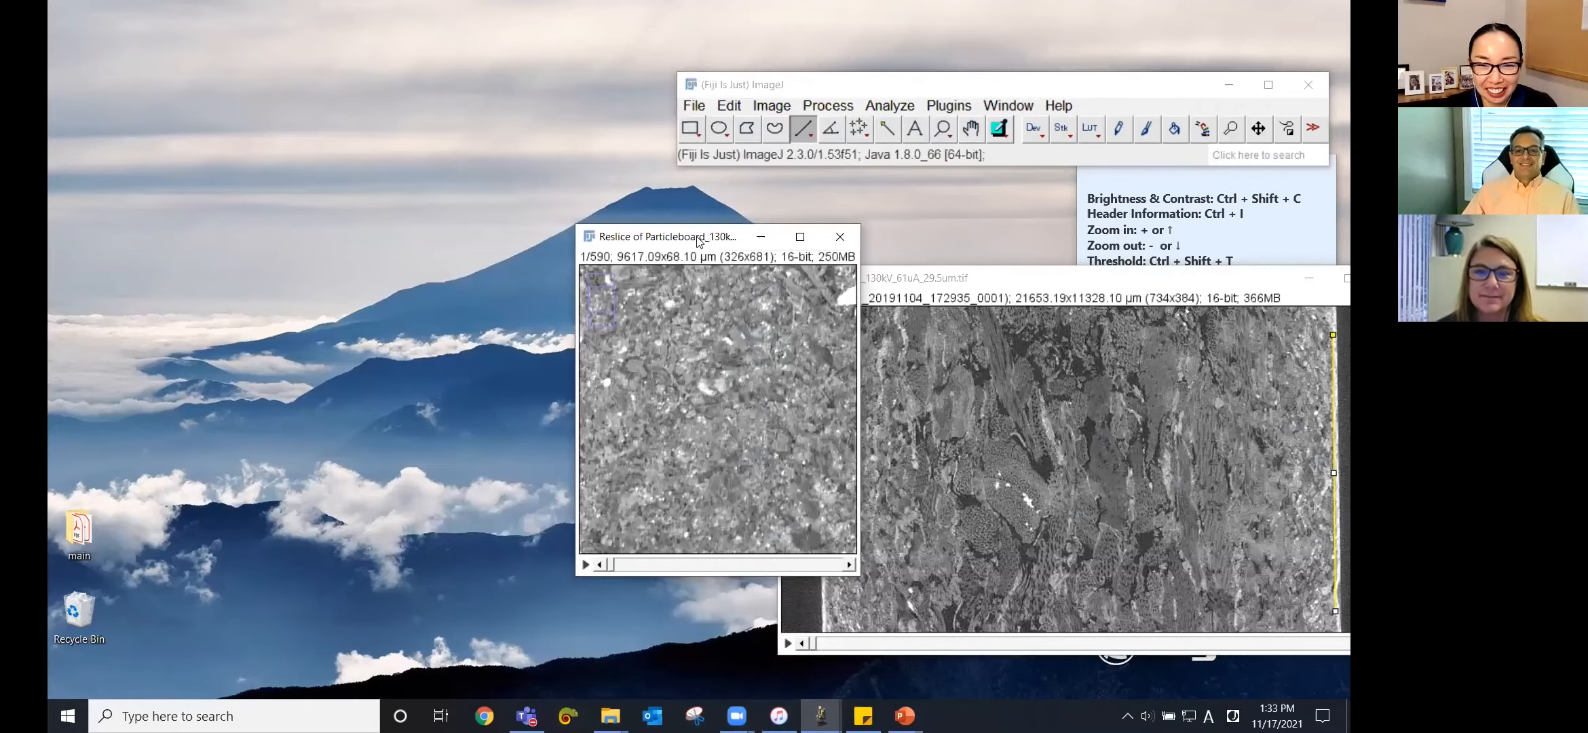
left_click_drag(704, 241, 800, 205)
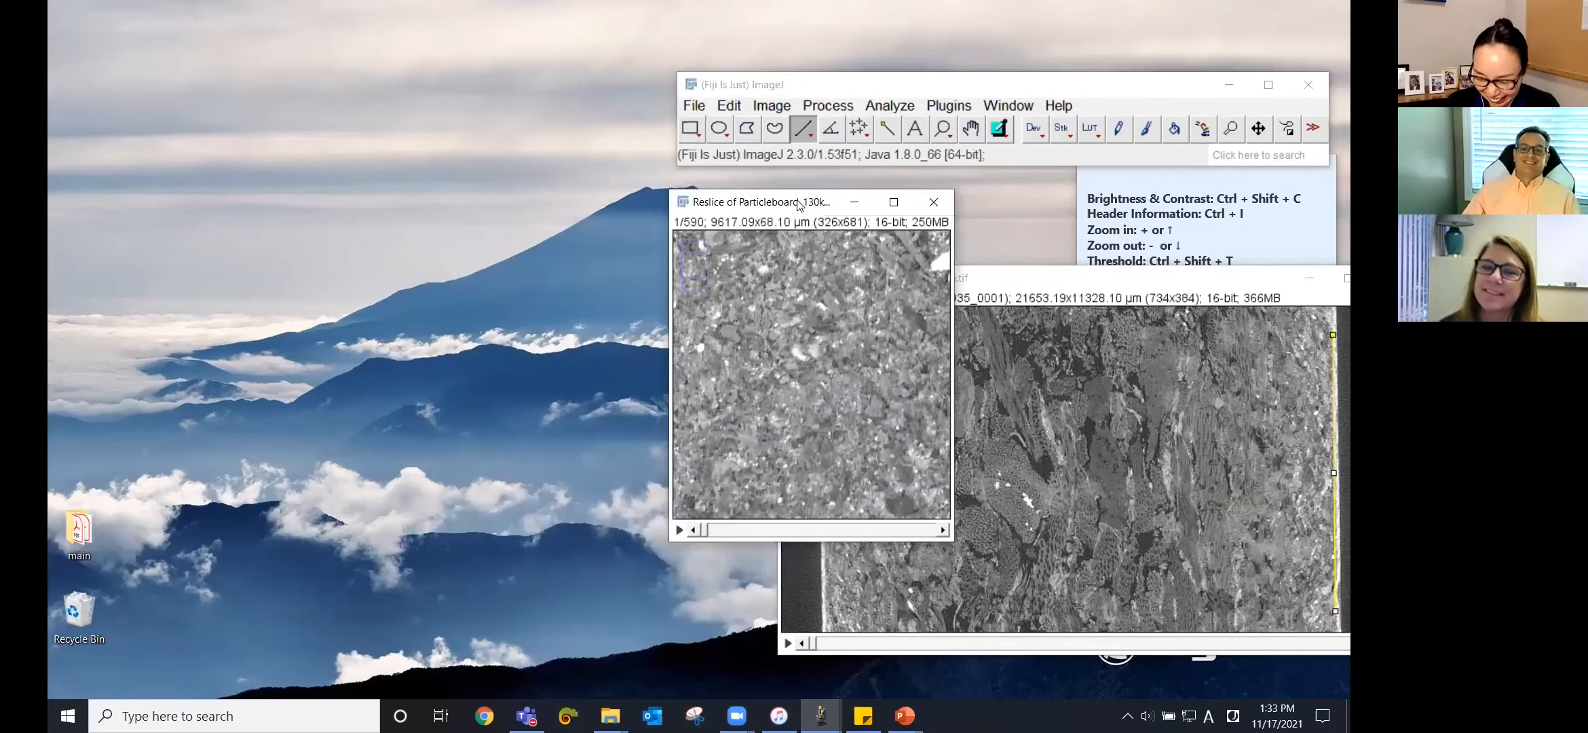
key("minus")
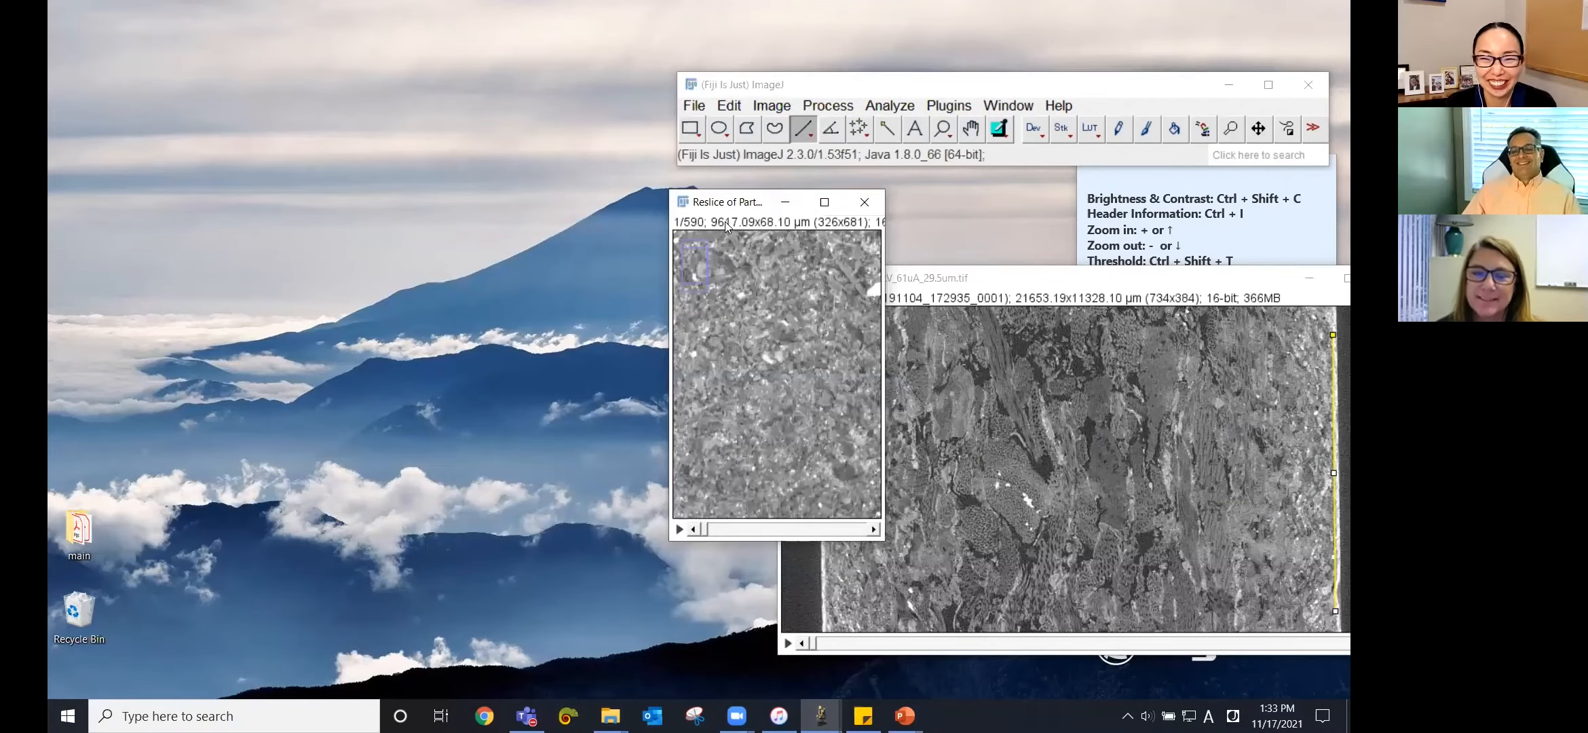
left_click_drag(735, 201, 733, 185)
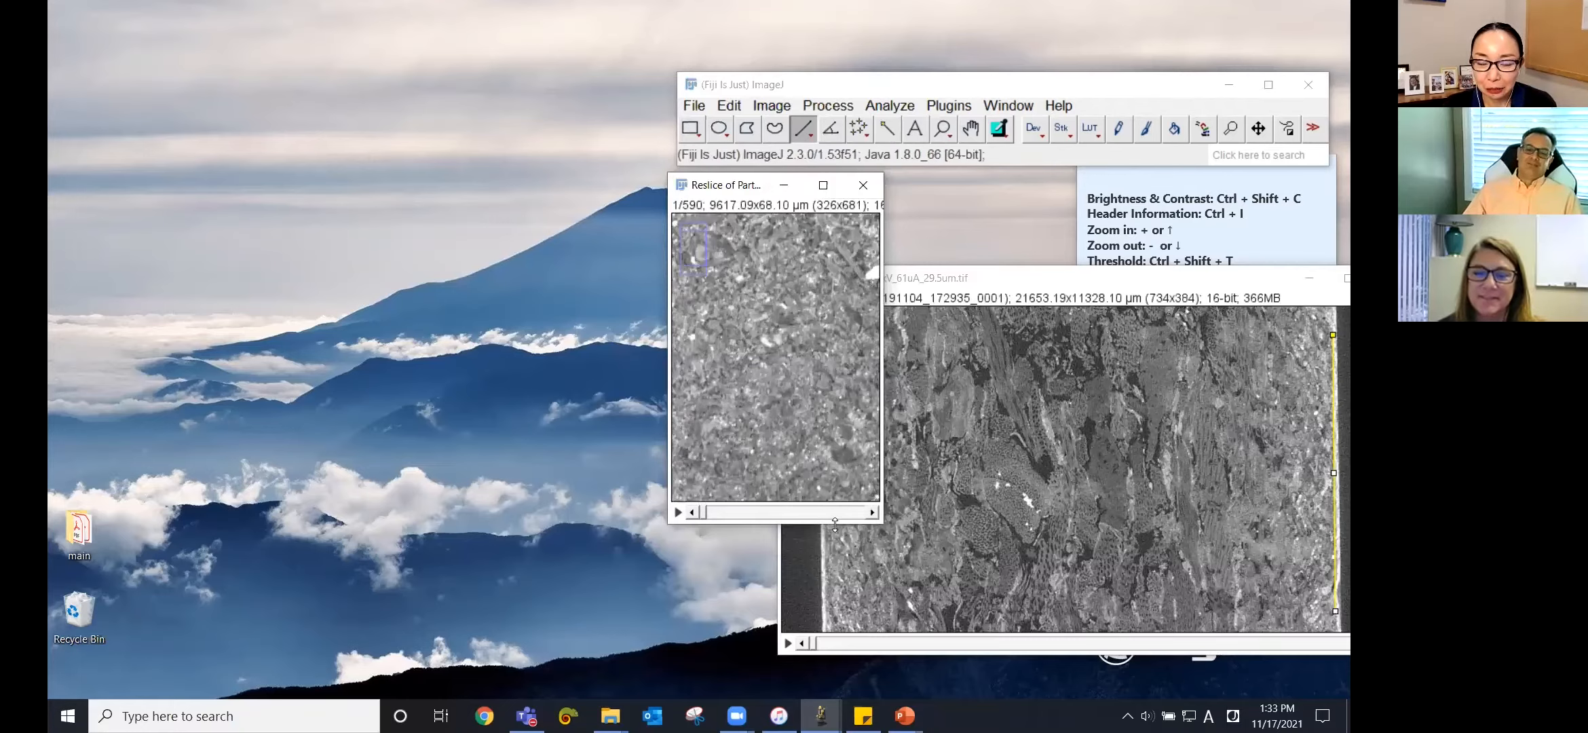
left_click_drag(834, 525, 835, 664)
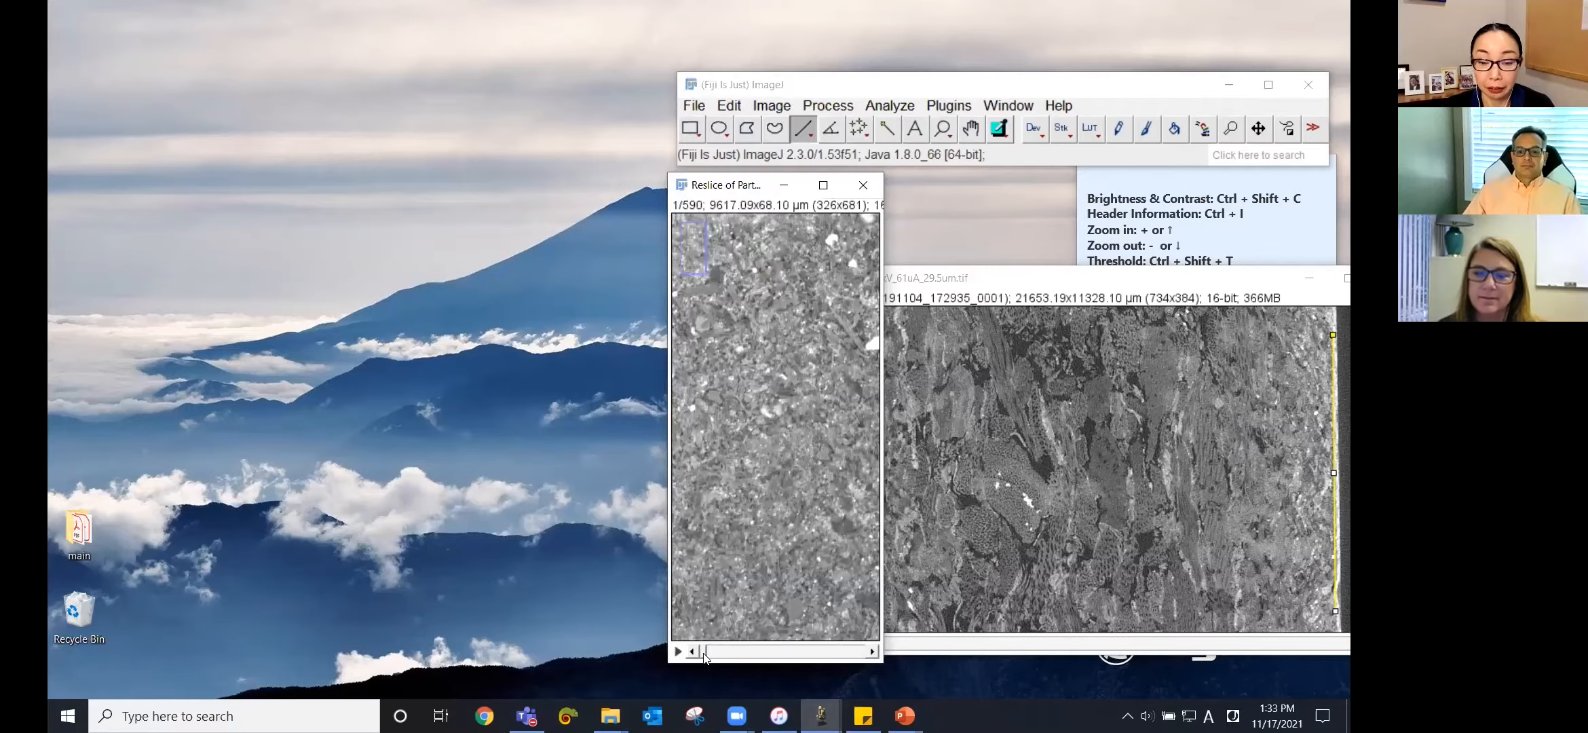
Go to slice 270 of the resliced stack and minimize the original particleboard stack's window
left_click_drag(705, 655, 779, 654)
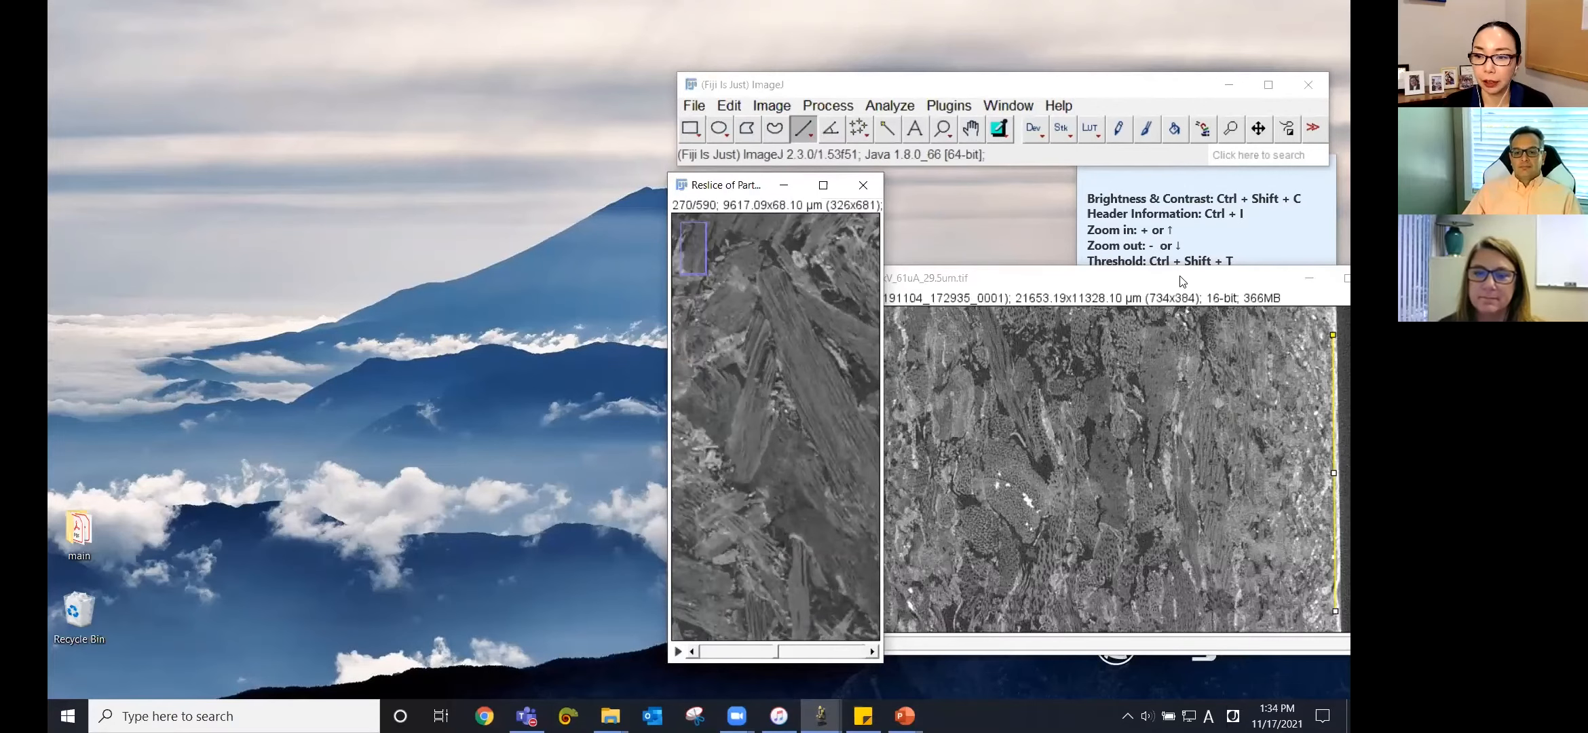
left_click(999, 302)
left_click_drag(1174, 279, 999, 300)
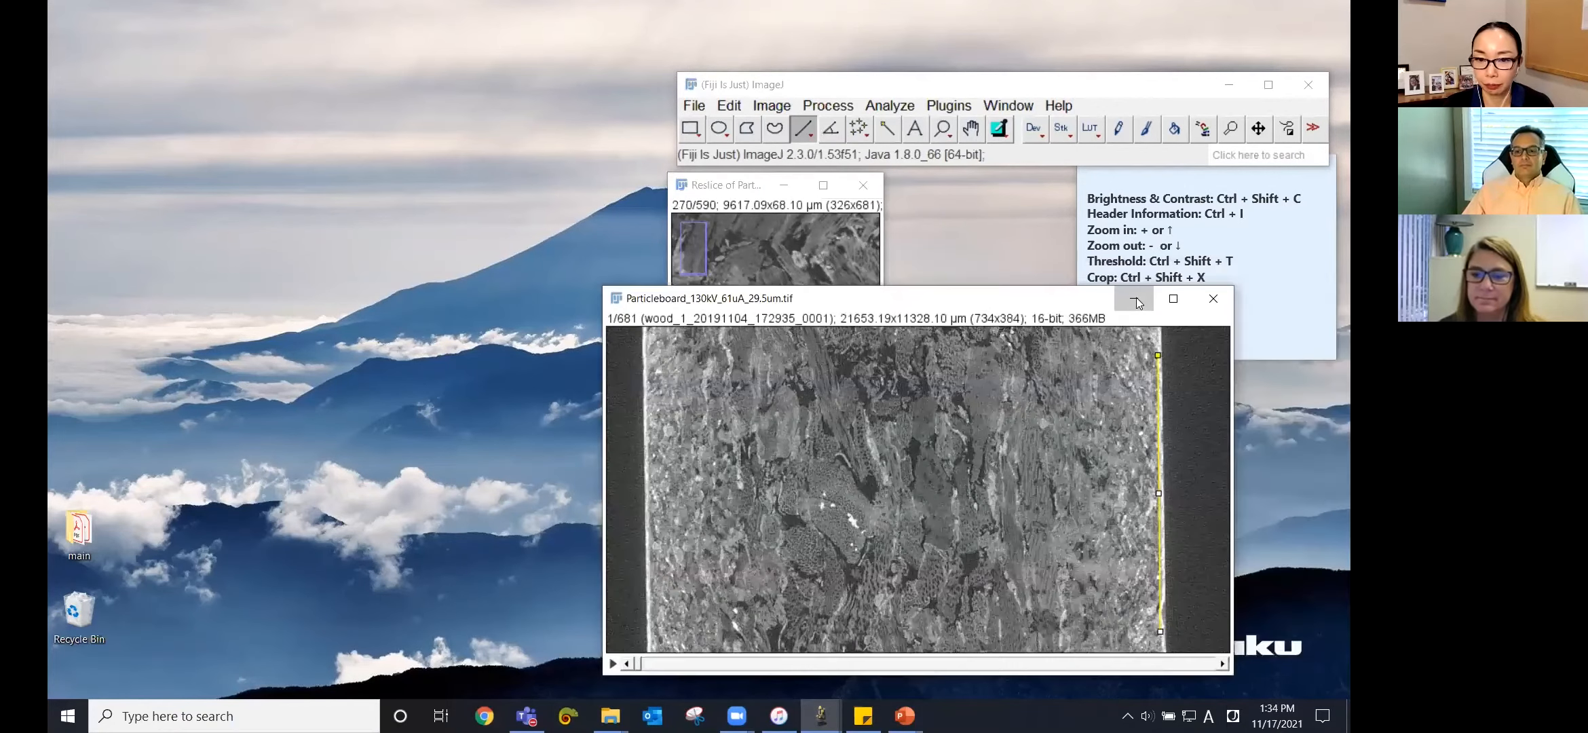
left_click(1134, 299)
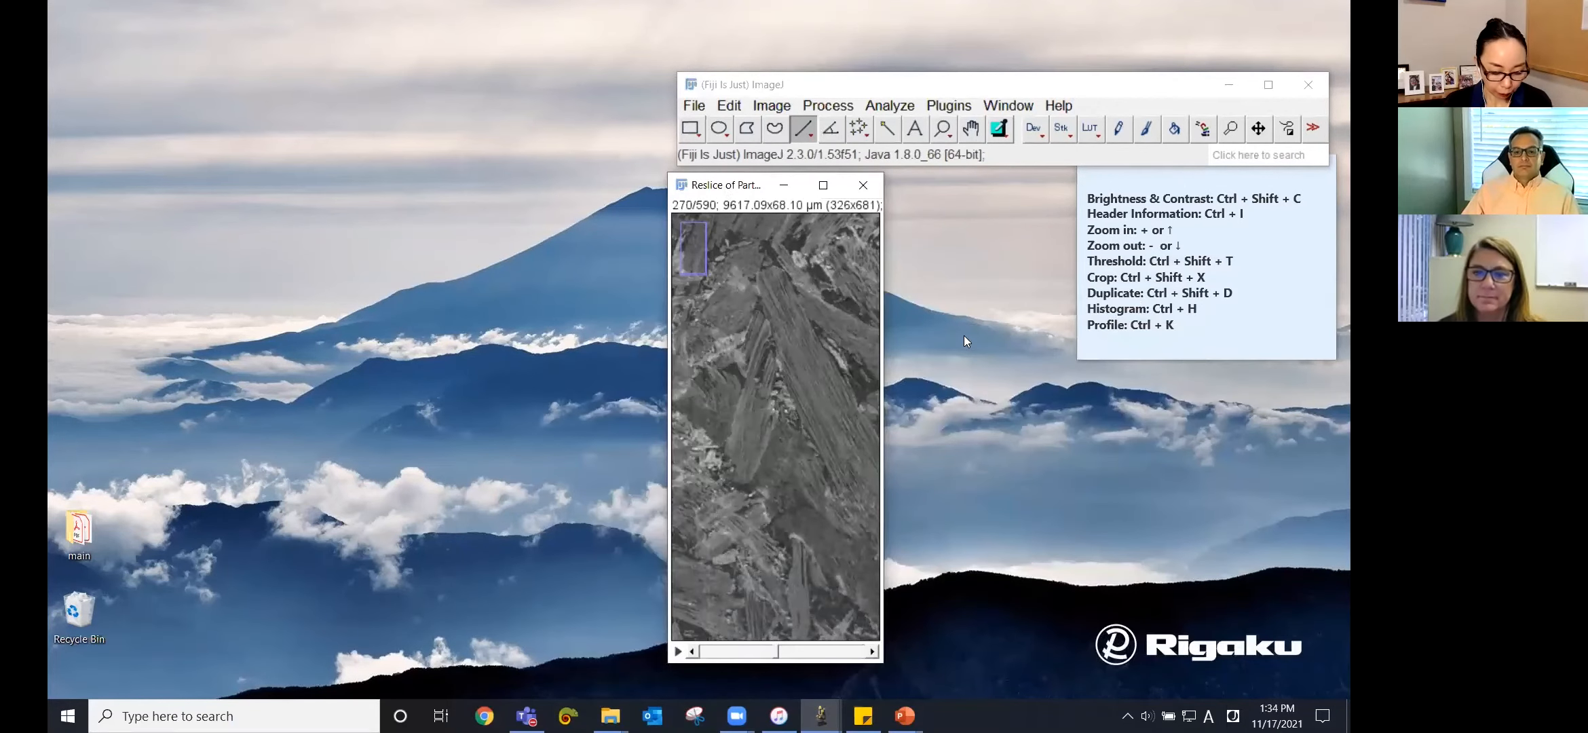
Duplicate the entire resliced stack, covering slices 1-590
key("ctrl+shift+i")
key("Return")
key("ctrl+shift+d")
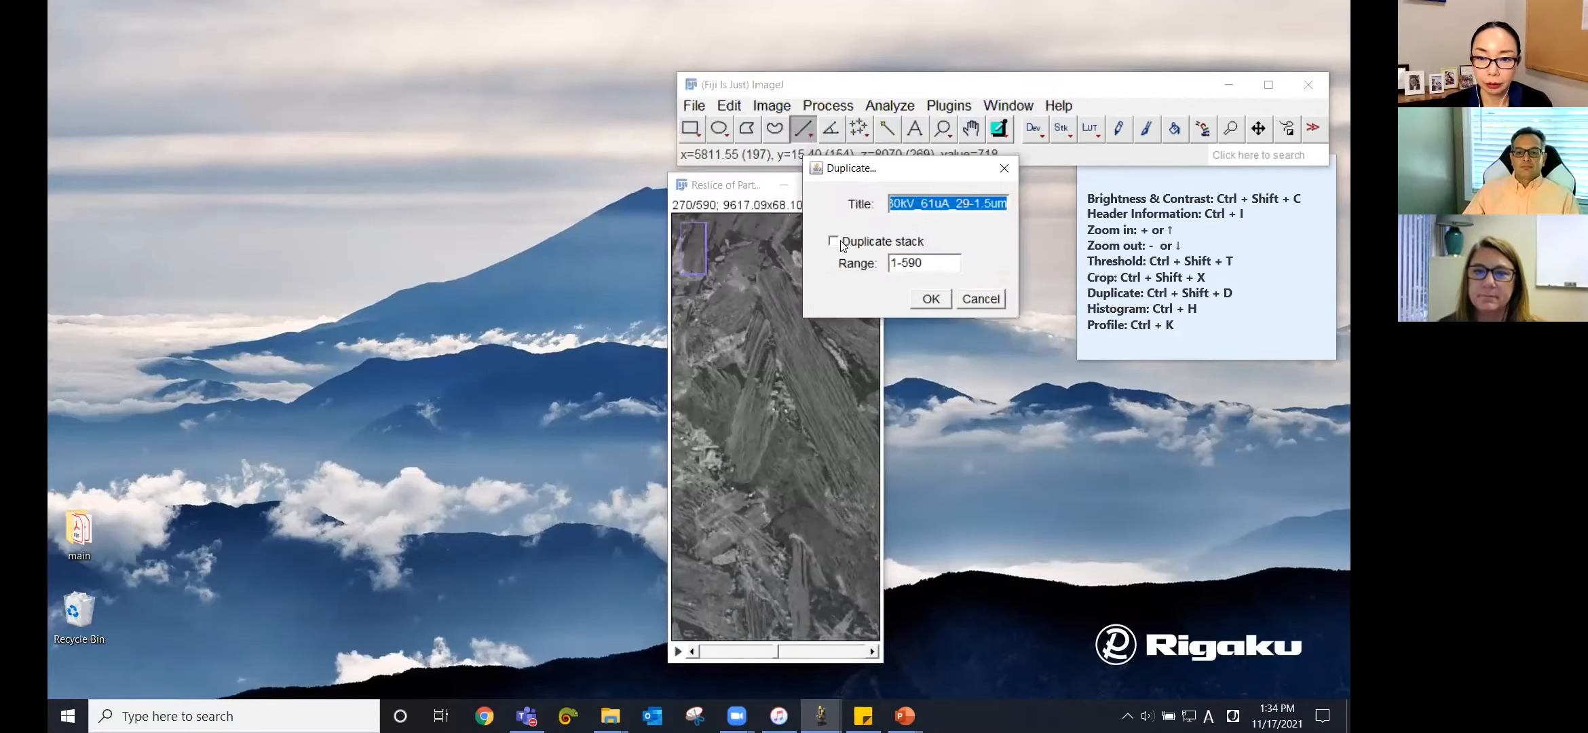
left_click(833, 241)
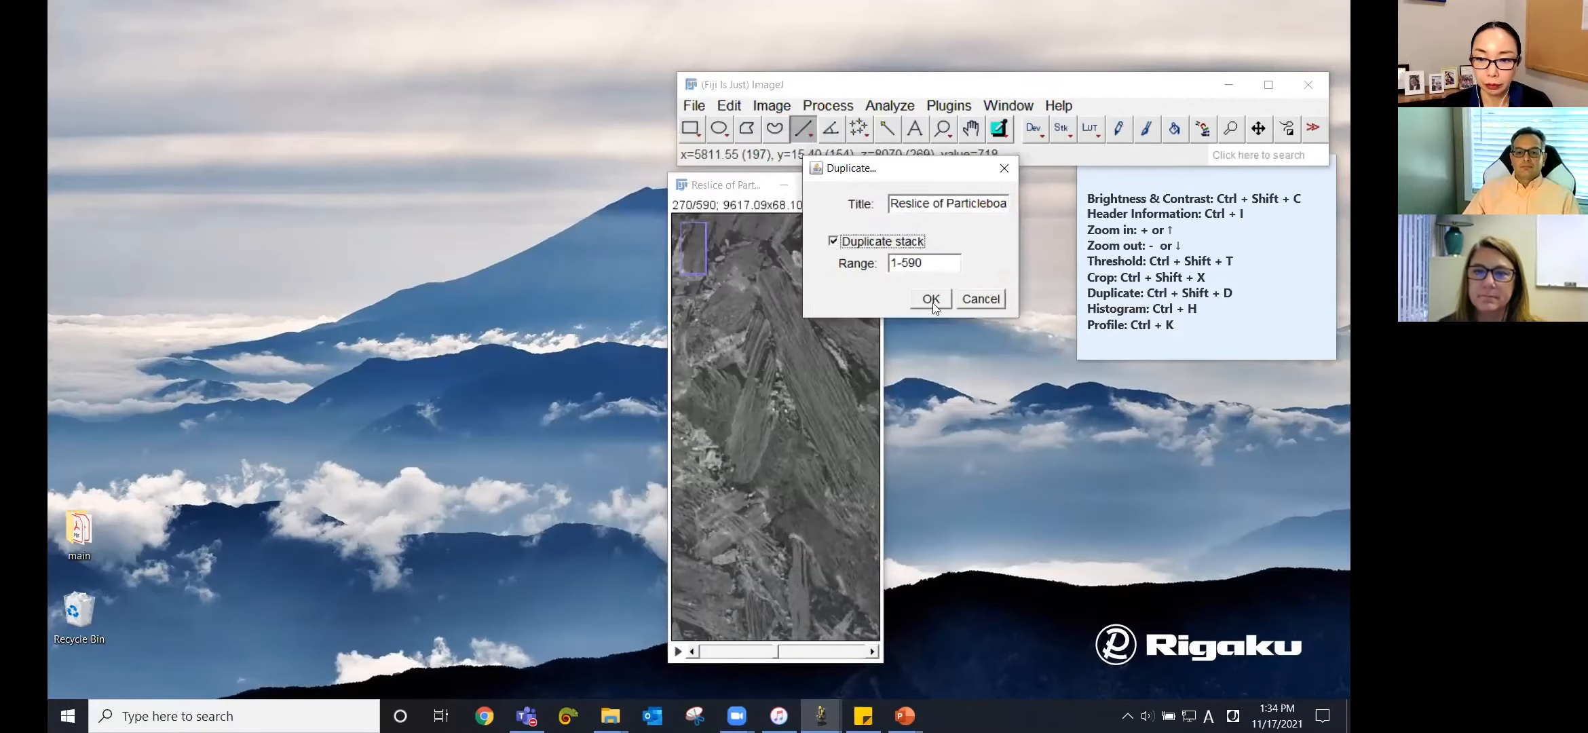
left_click(931, 301)
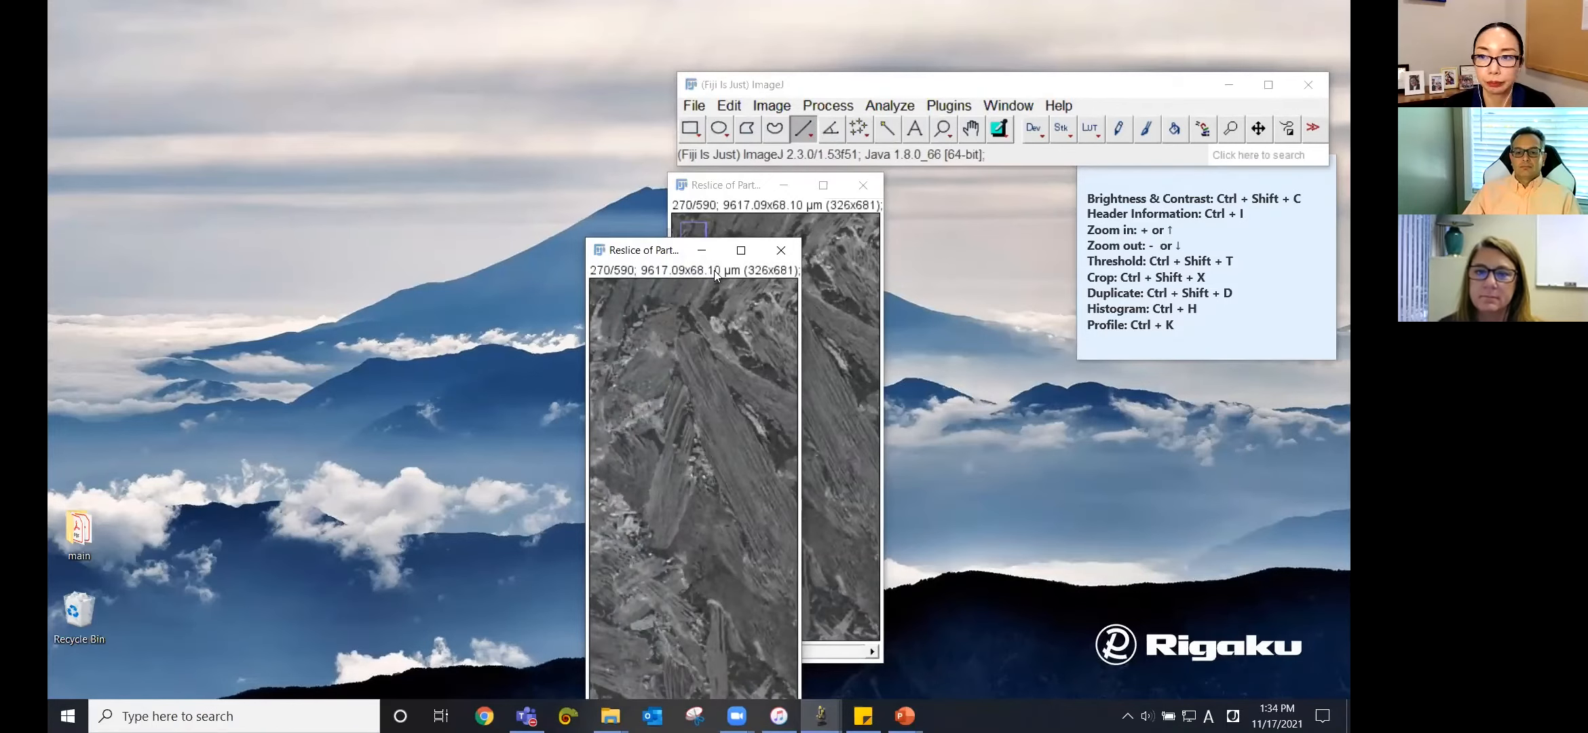
Enlarge the duplicate stack by one zoom level and separate its window from the resliced stack's window
key("ctrl+shift+t")
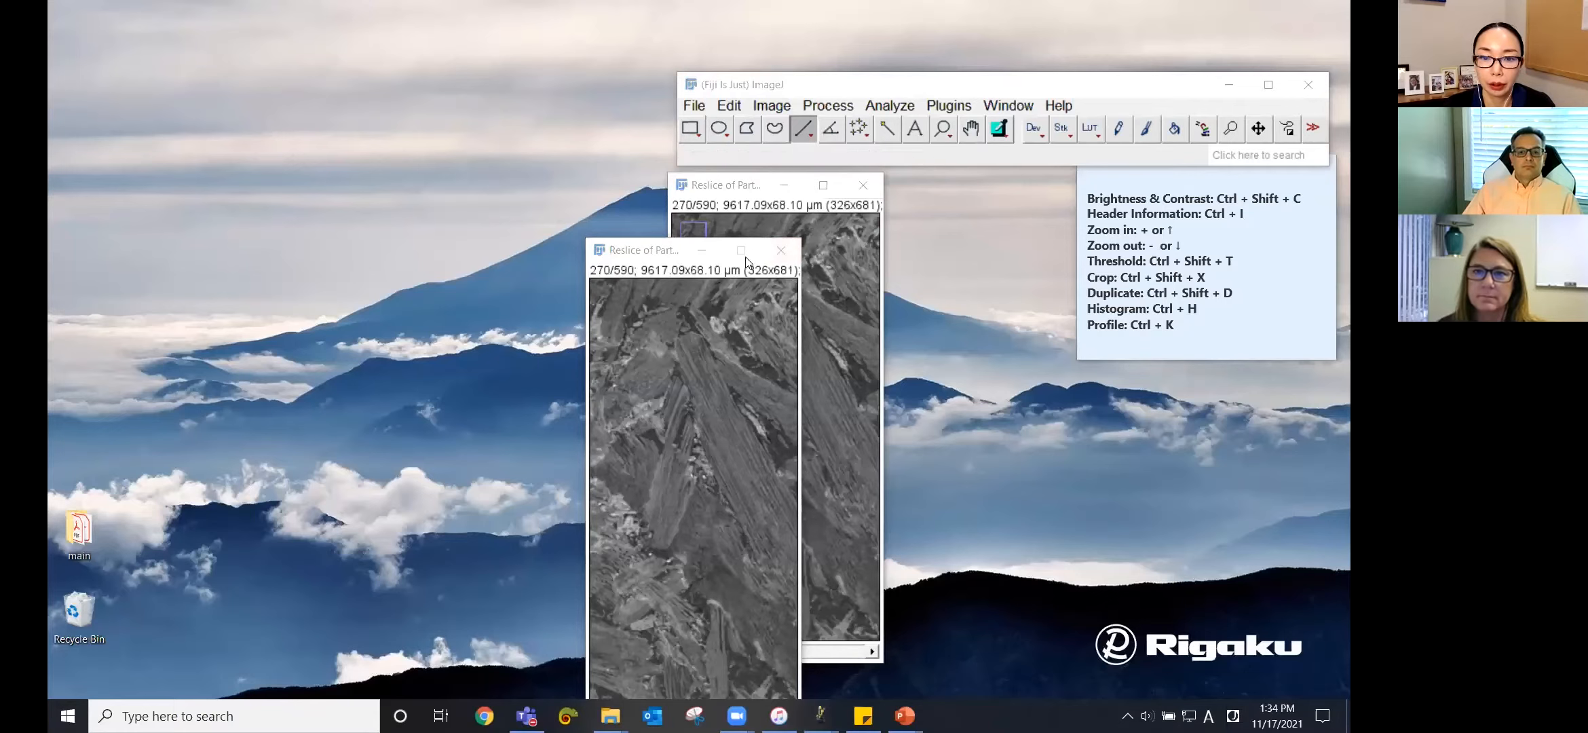
left_click(731, 249)
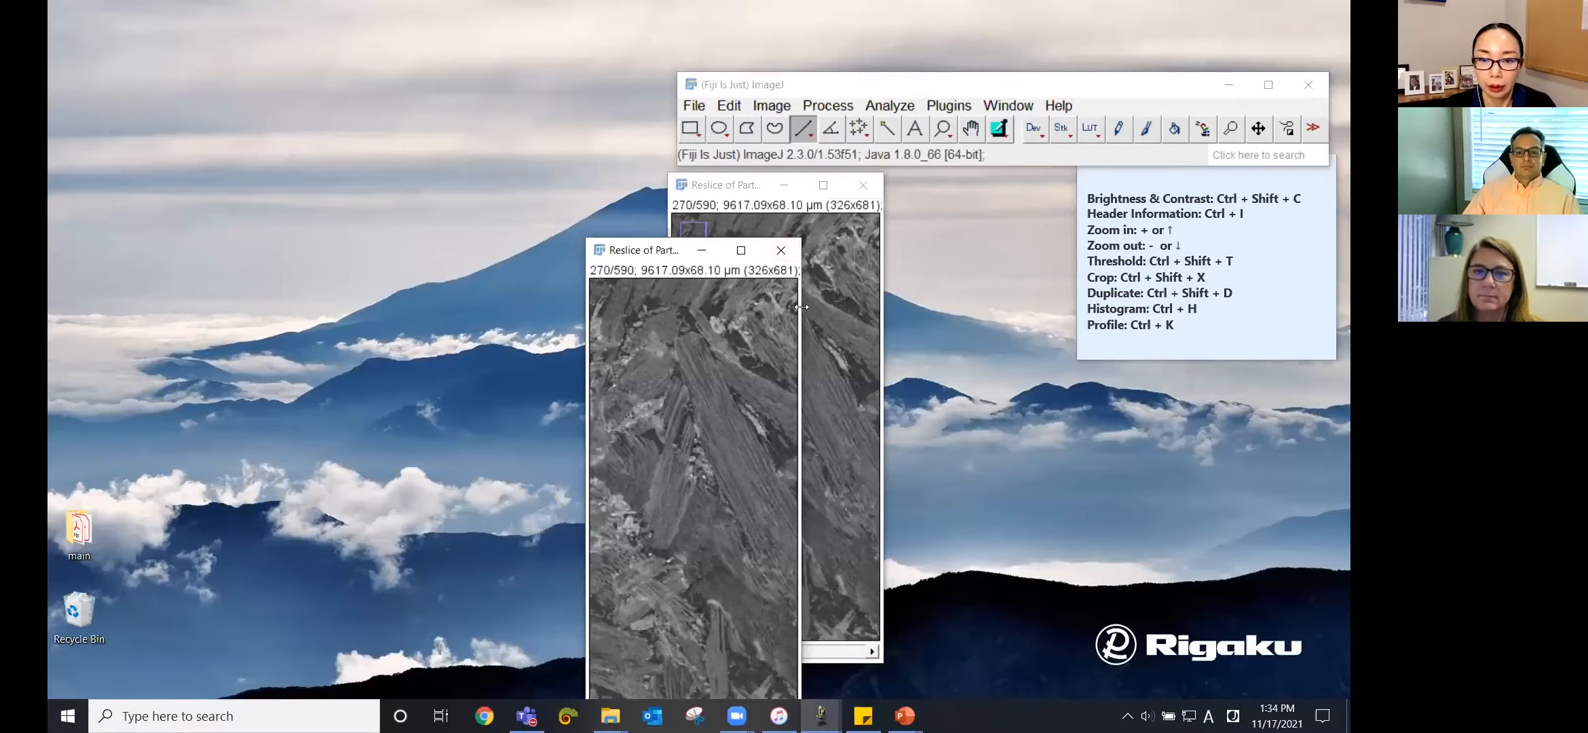
left_click_drag(764, 190, 942, 198)
left_click(750, 390)
key("plus")
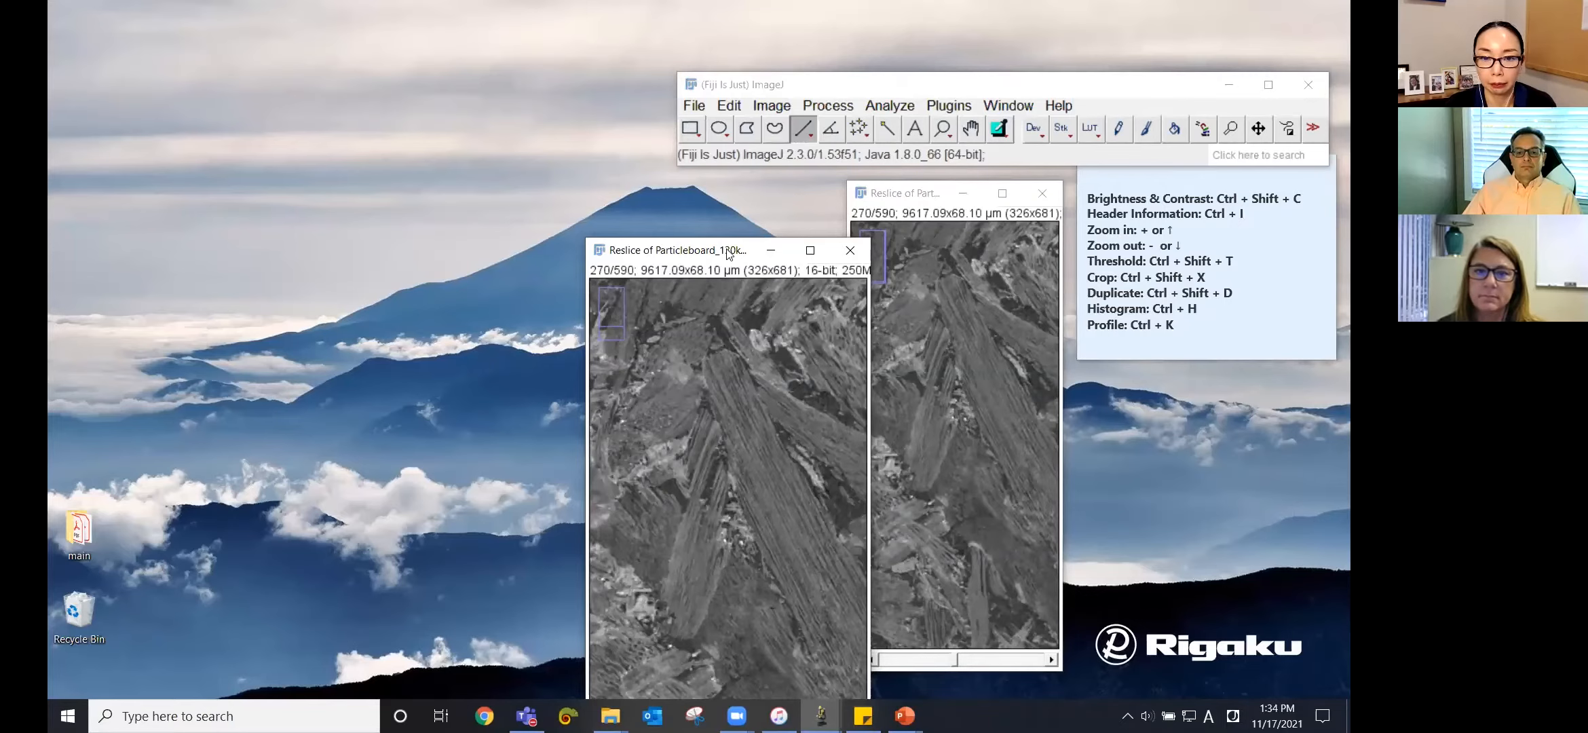
left_click_drag(728, 254, 816, 203)
left_click(998, 278)
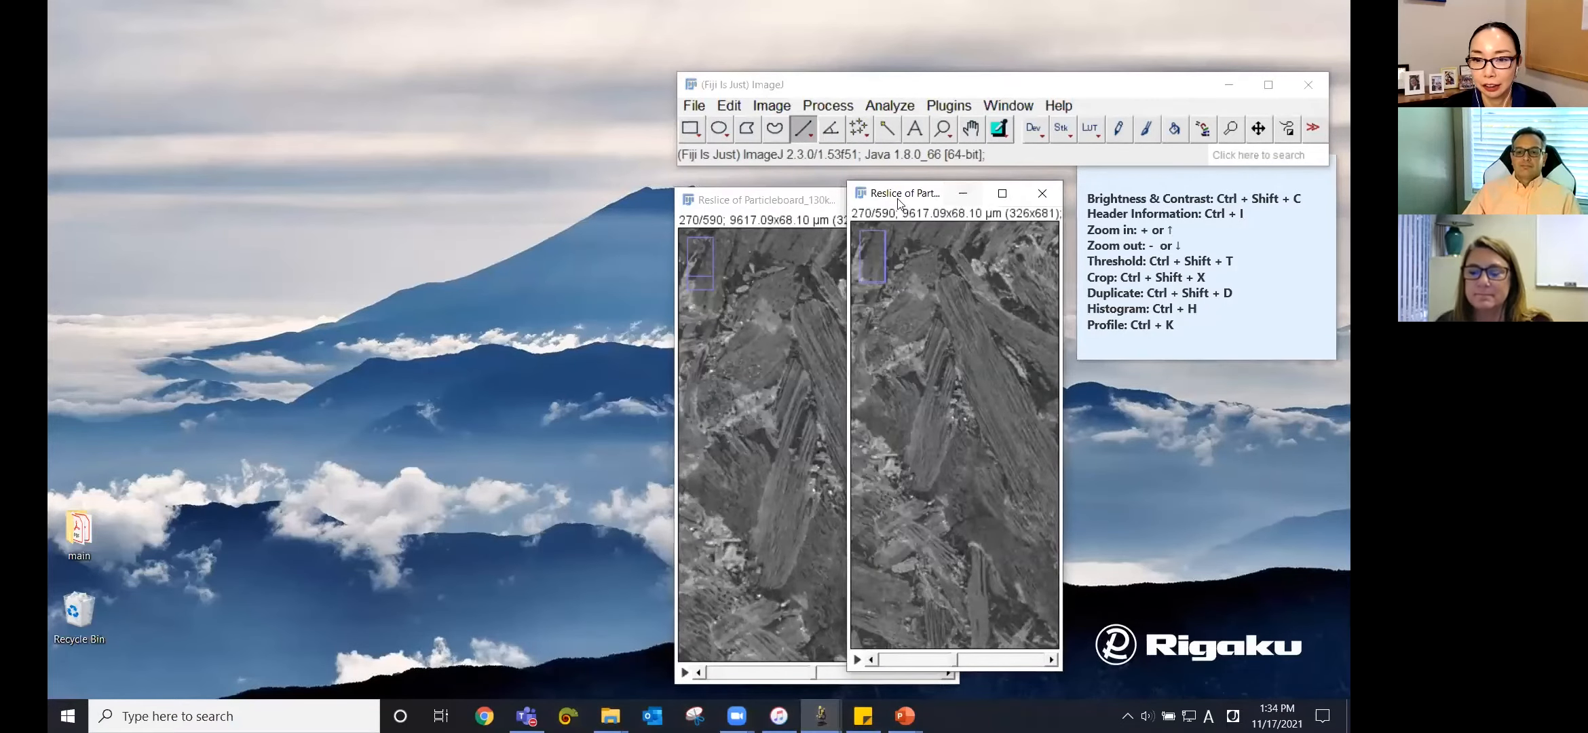
left_click_drag(893, 203, 1016, 211)
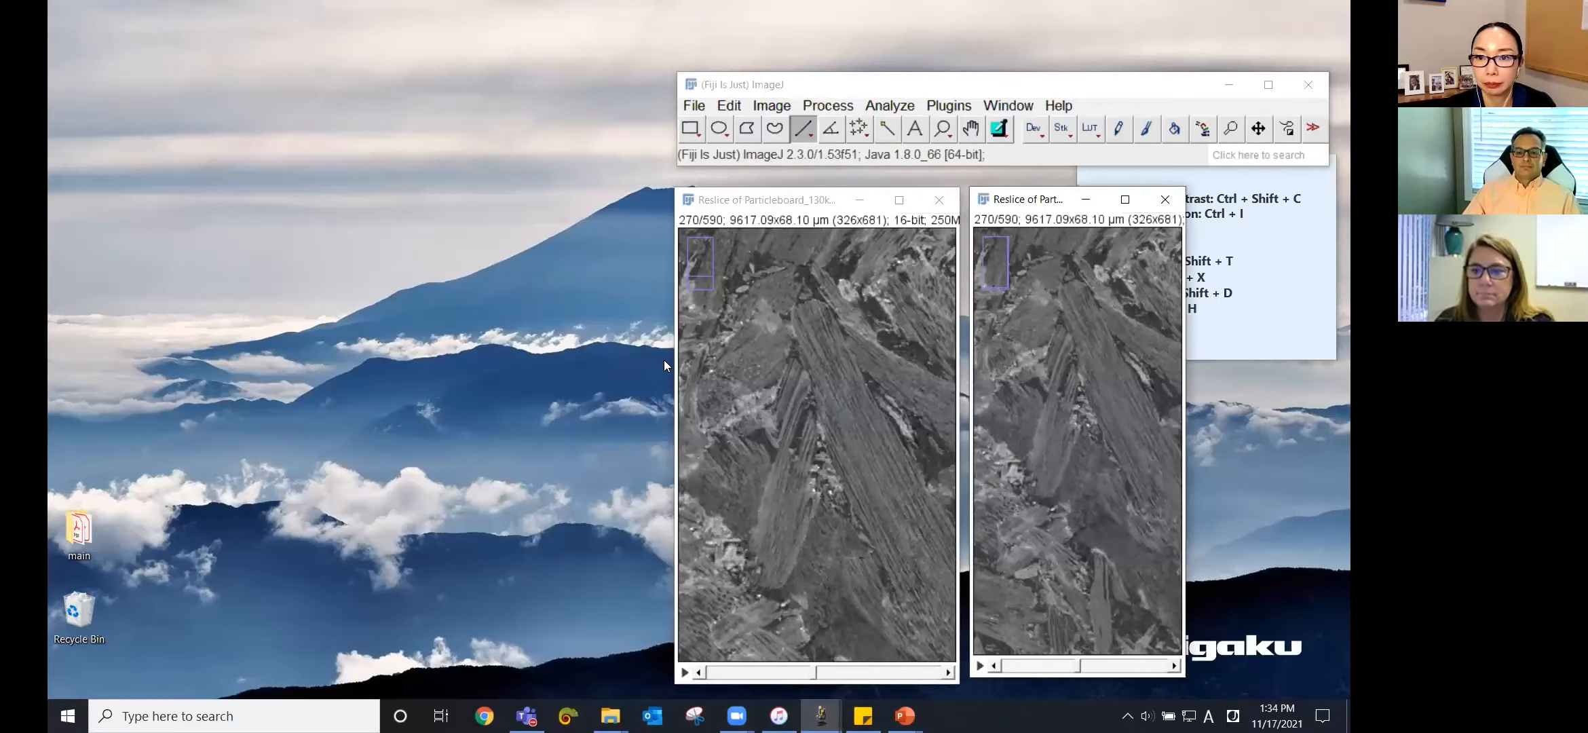
Move the main Fiji window aside and arrange both resliced stacks next to each other at the same zoom level
left_click(663, 359)
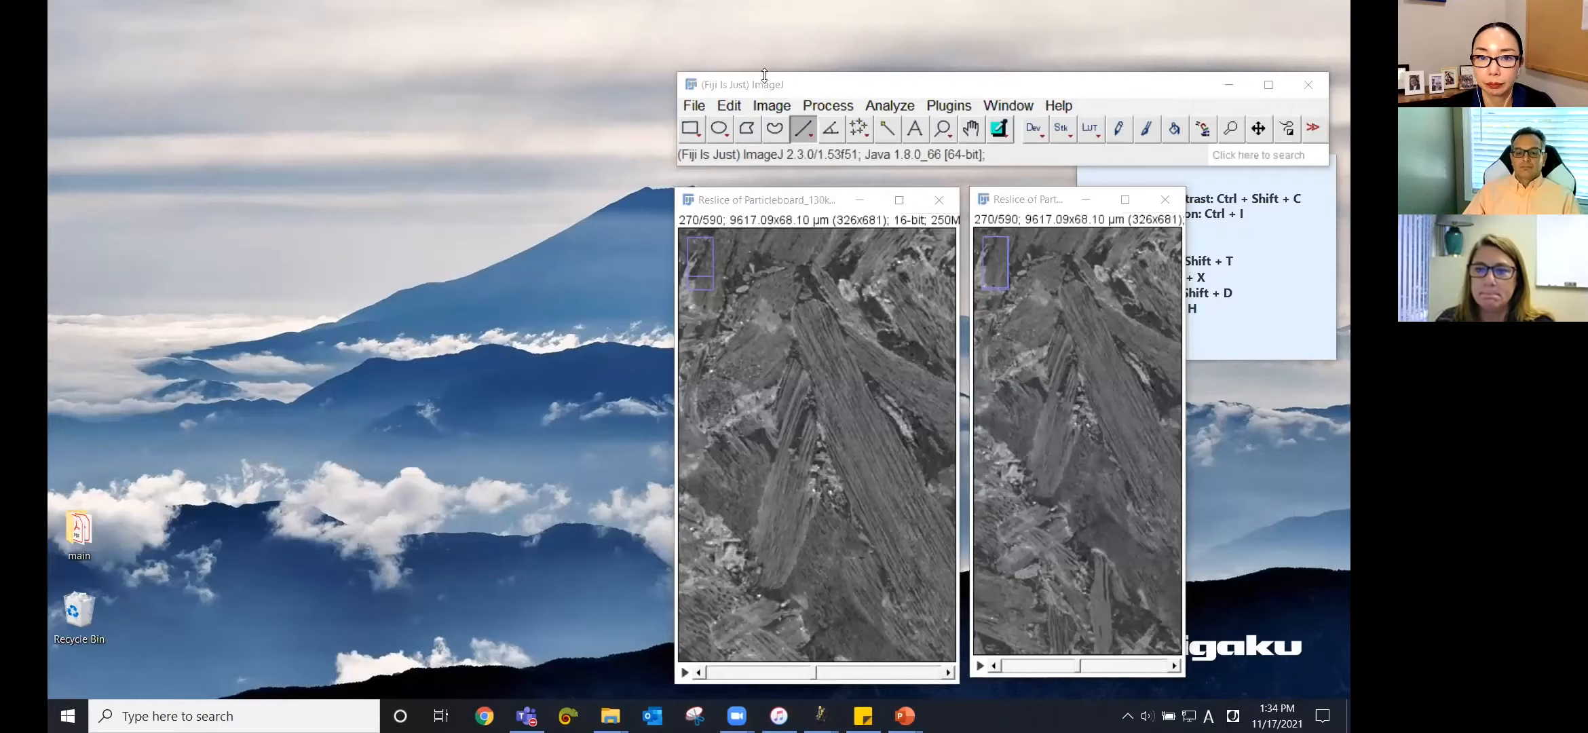
left_click_drag(731, 87, 779, 89)
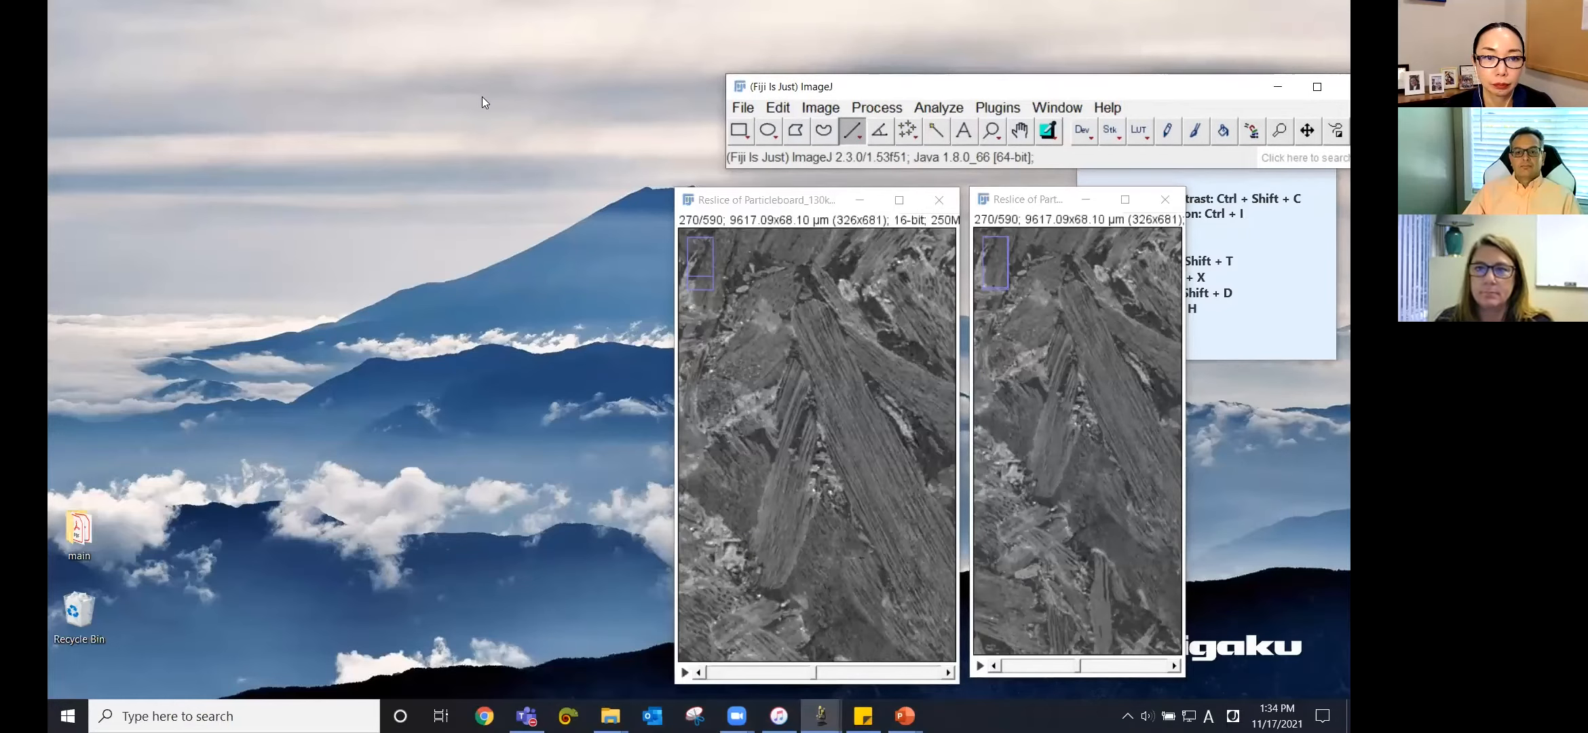
left_click_drag(735, 199, 538, 191)
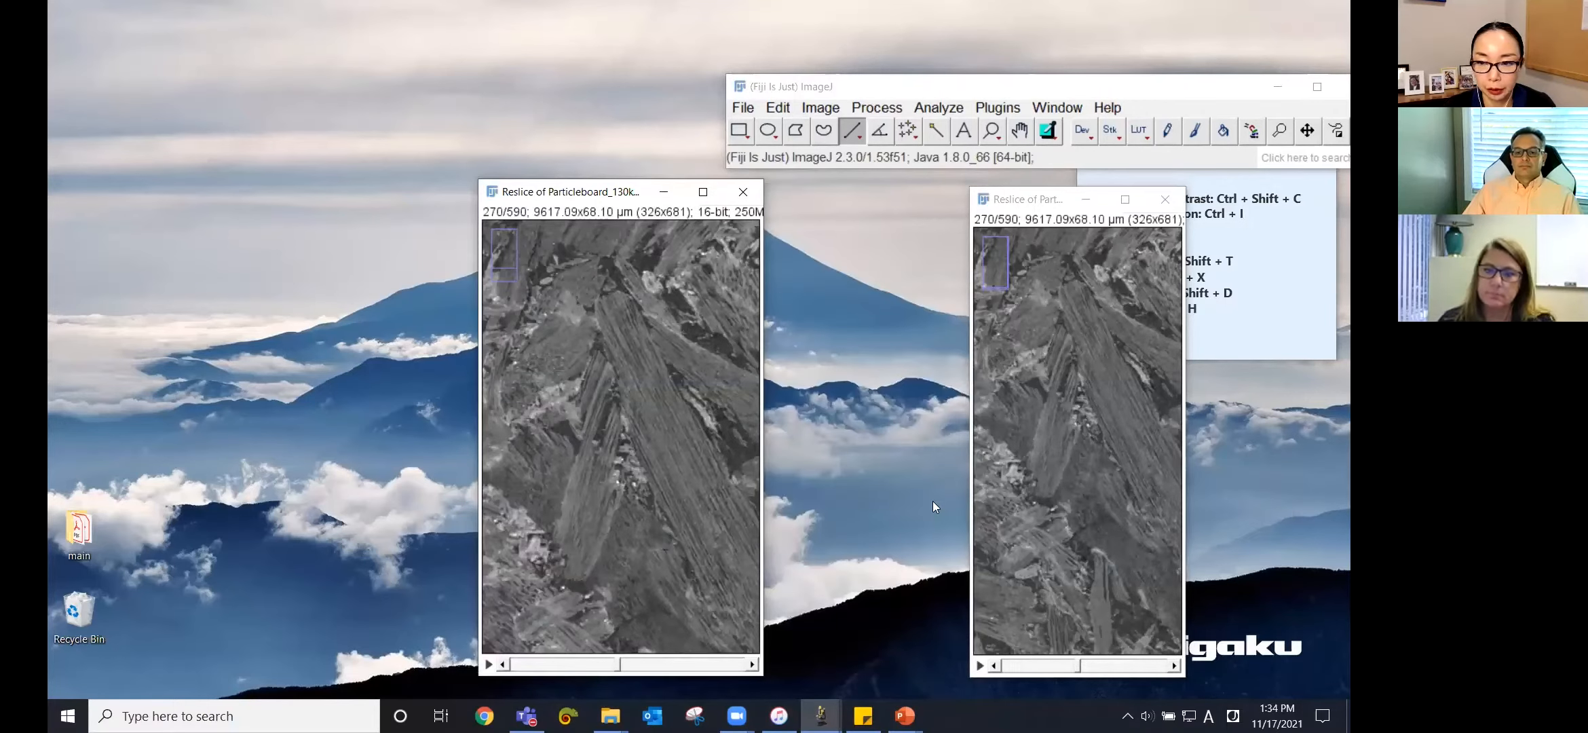
left_click(998, 204)
left_click_drag(998, 203, 814, 198)
left_click(662, 492)
key("minus")
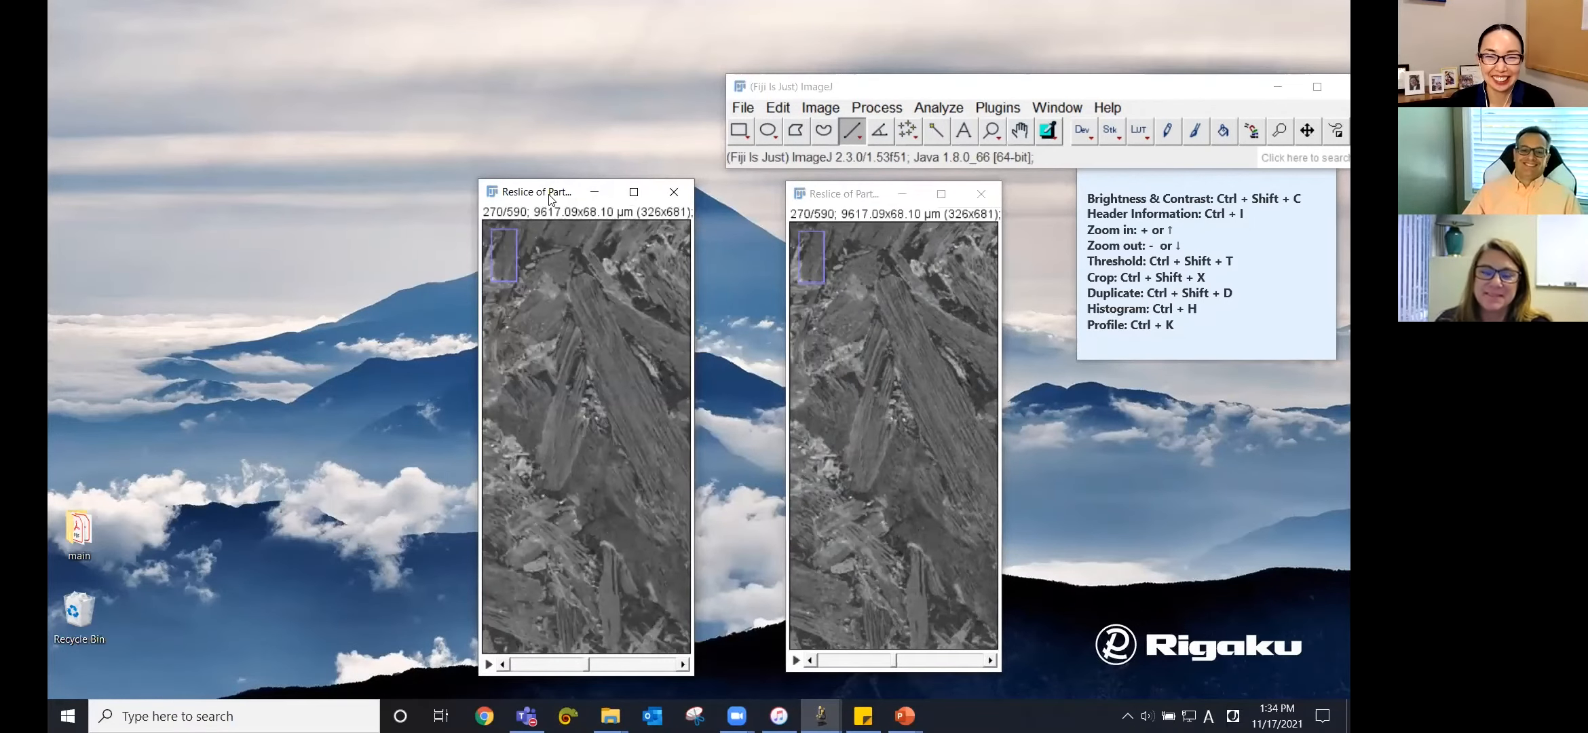
left_click_drag(545, 196, 574, 197)
left_click(822, 197)
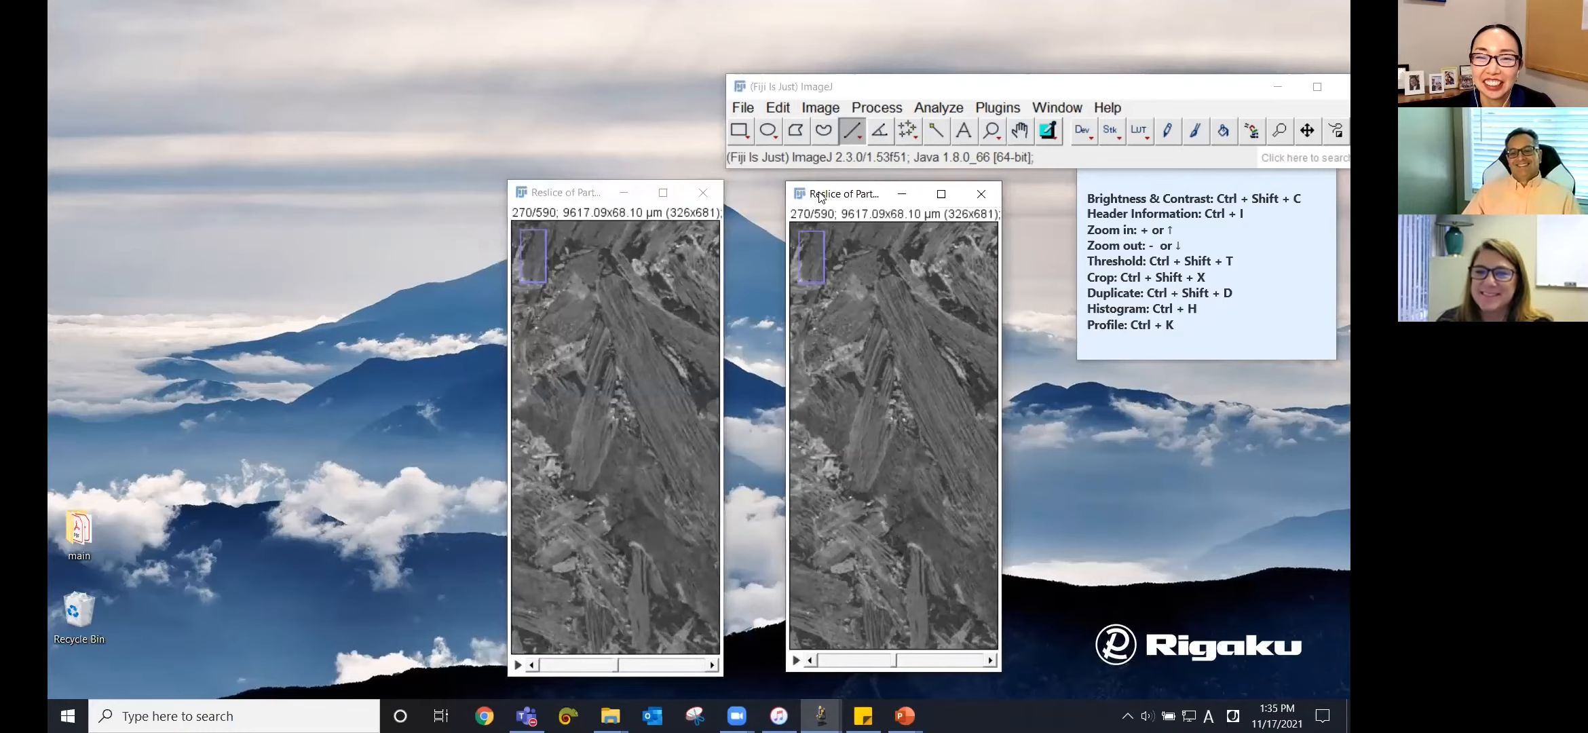
Place the duplicate stack's window directly beside the original resliced stack, keeping both at the same zoom level
left_click_drag(822, 197, 779, 200)
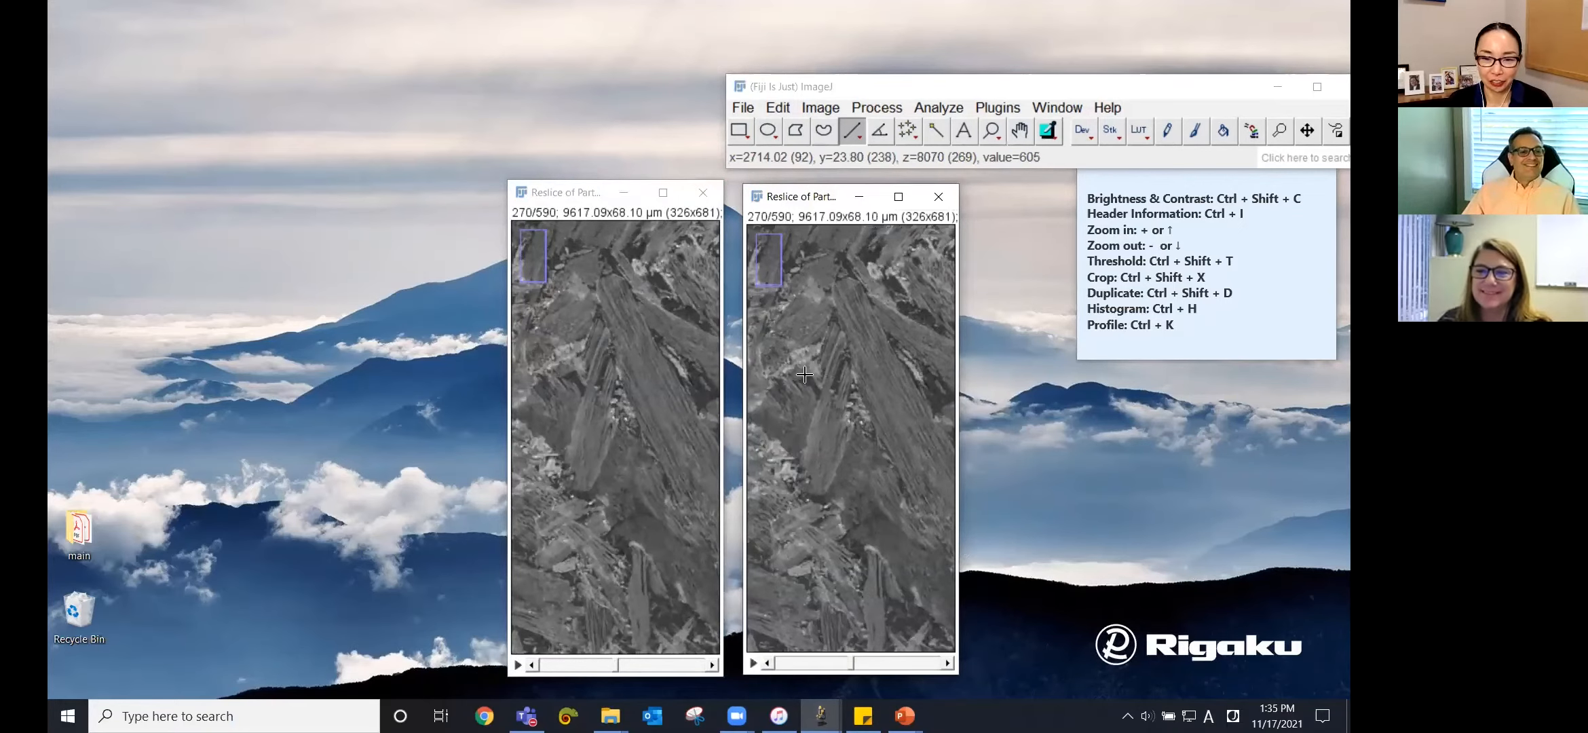
key("plus")
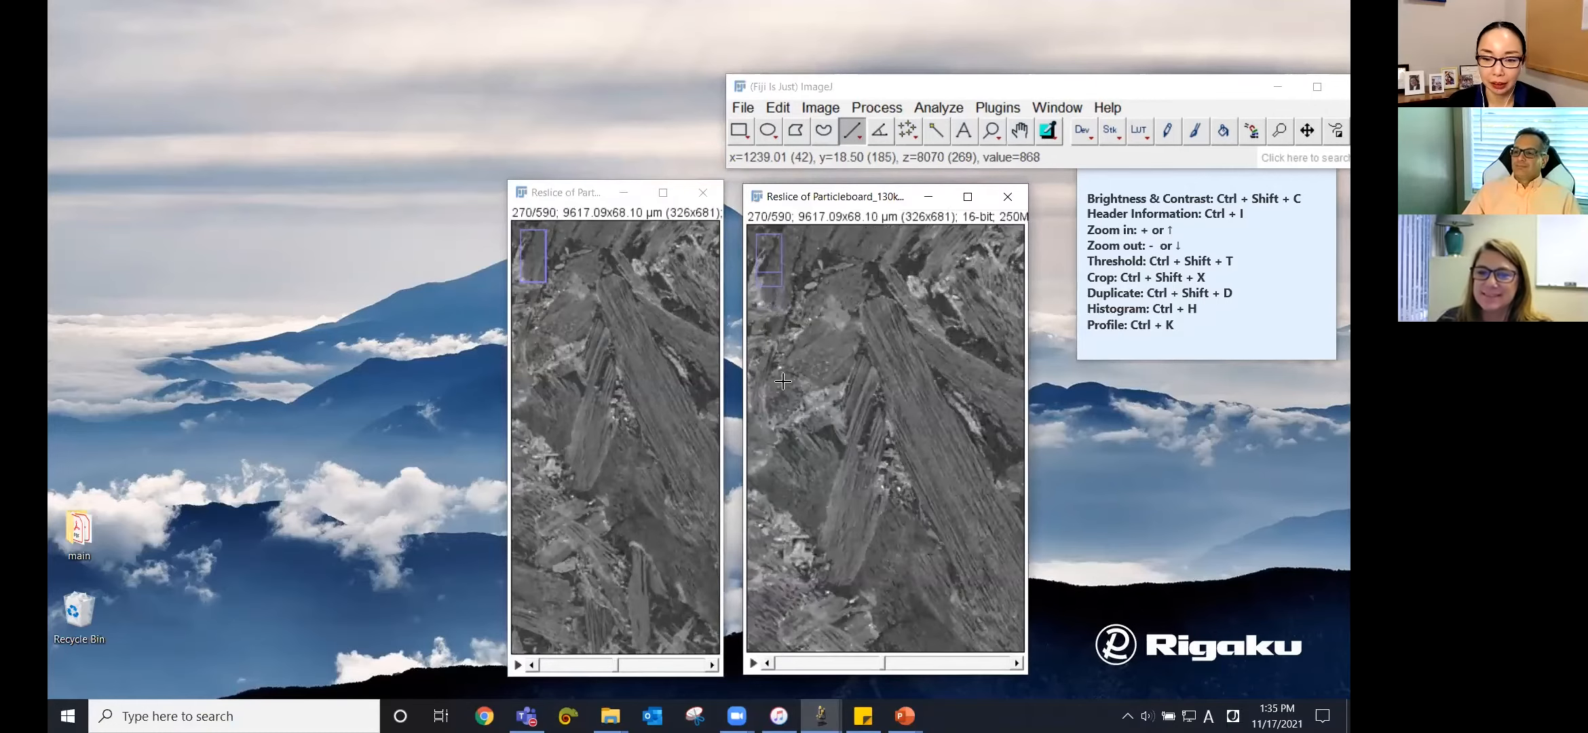
key("minus")
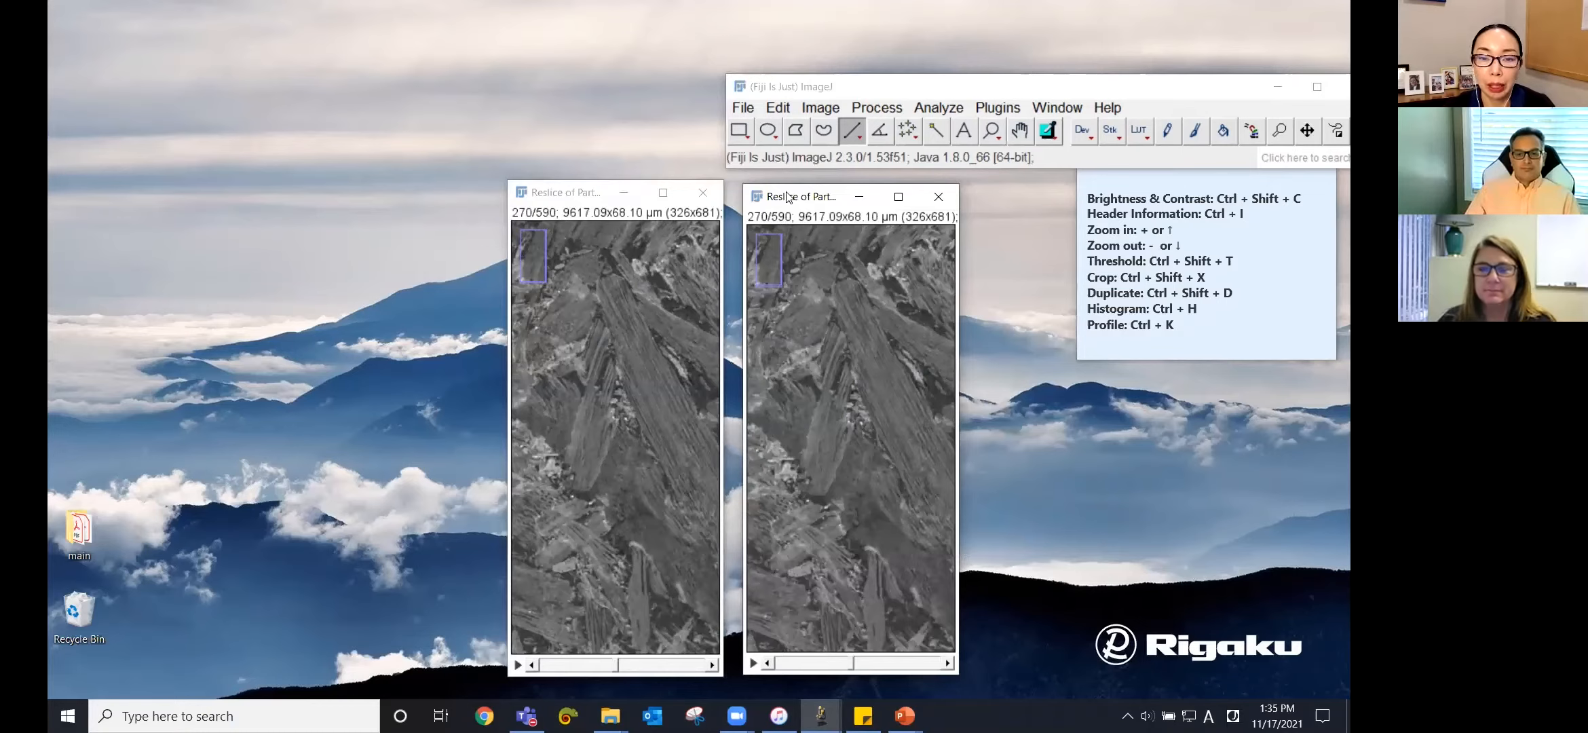
left_click_drag(787, 197, 779, 197)
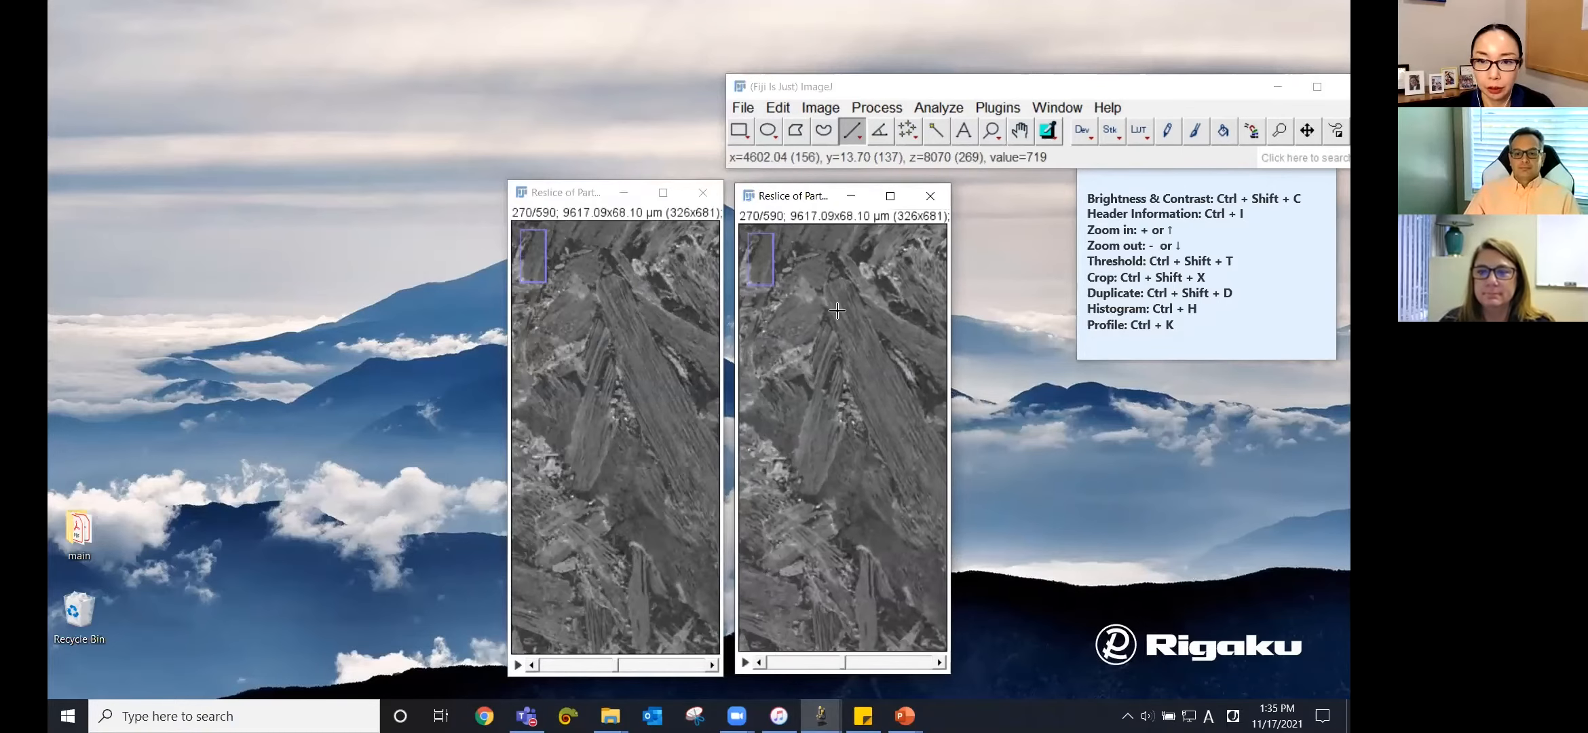
Start thresholding the duplicate resliced stack and place the Threshold dialog beside the images
left_click(821, 109)
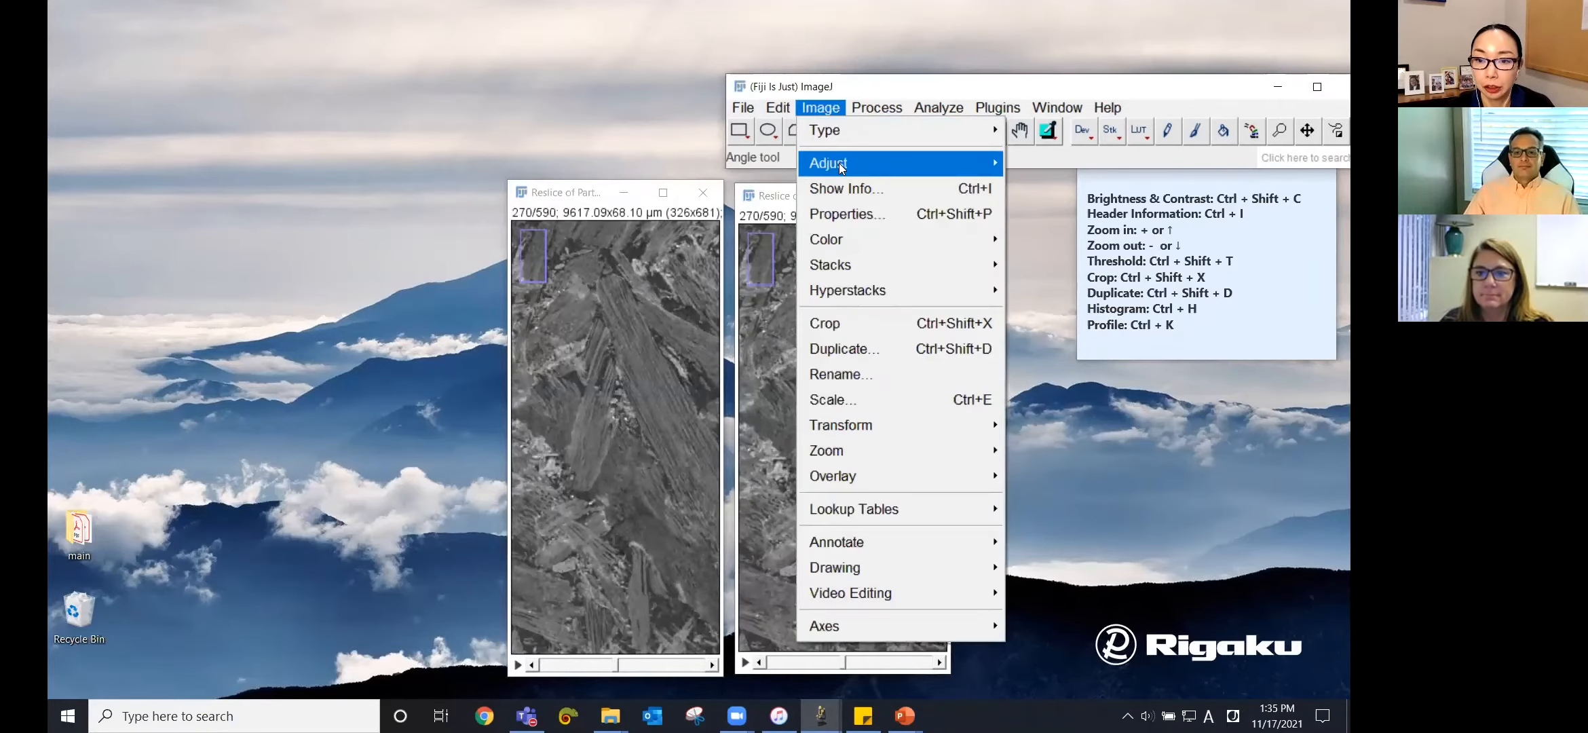
mouse_move(839, 162)
left_click(1061, 243)
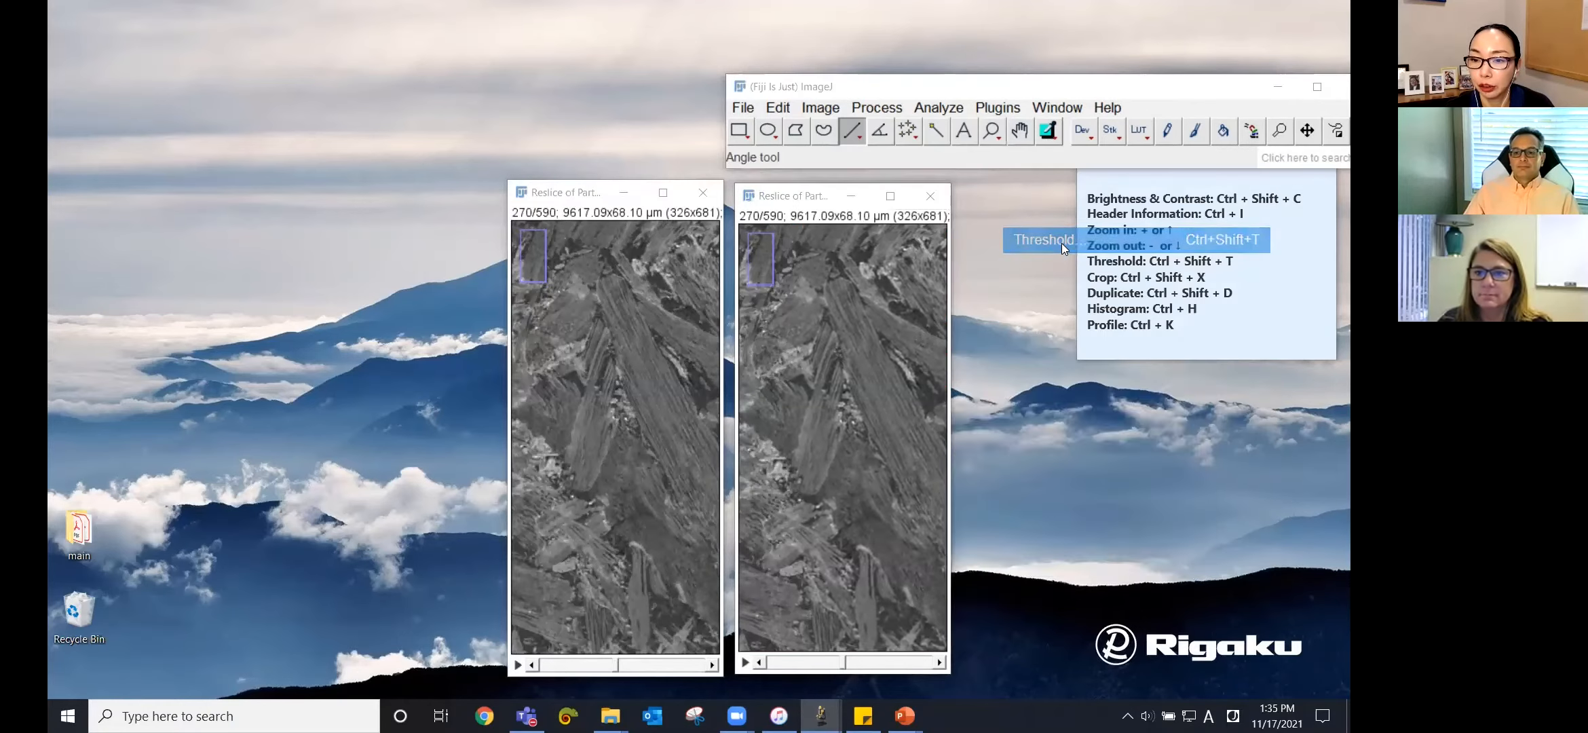
left_click_drag(1041, 408, 1113, 314)
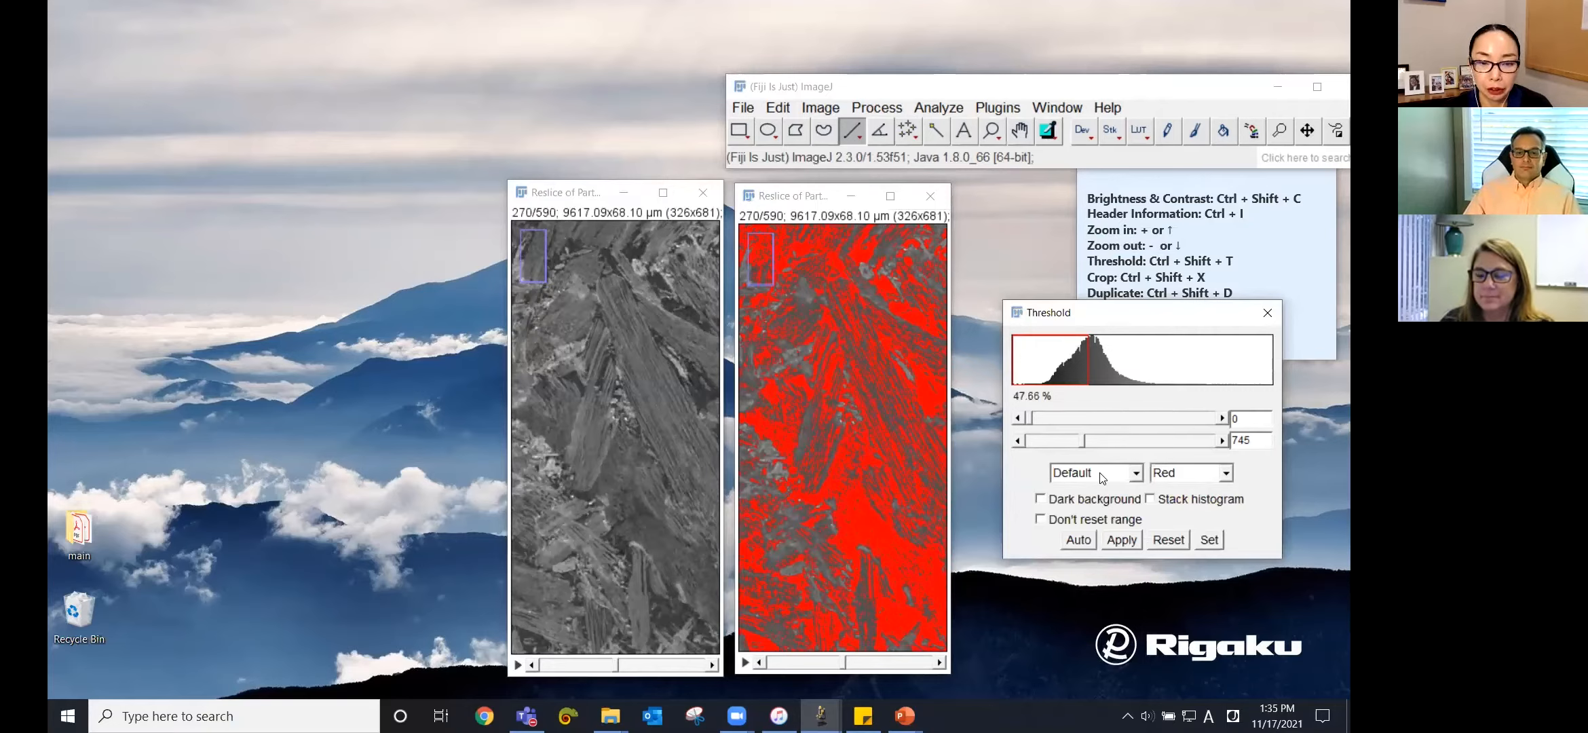
Auto-adjust the brightness and contrast of the original resliced stack and close the adjustment dialog
left_click(667, 323)
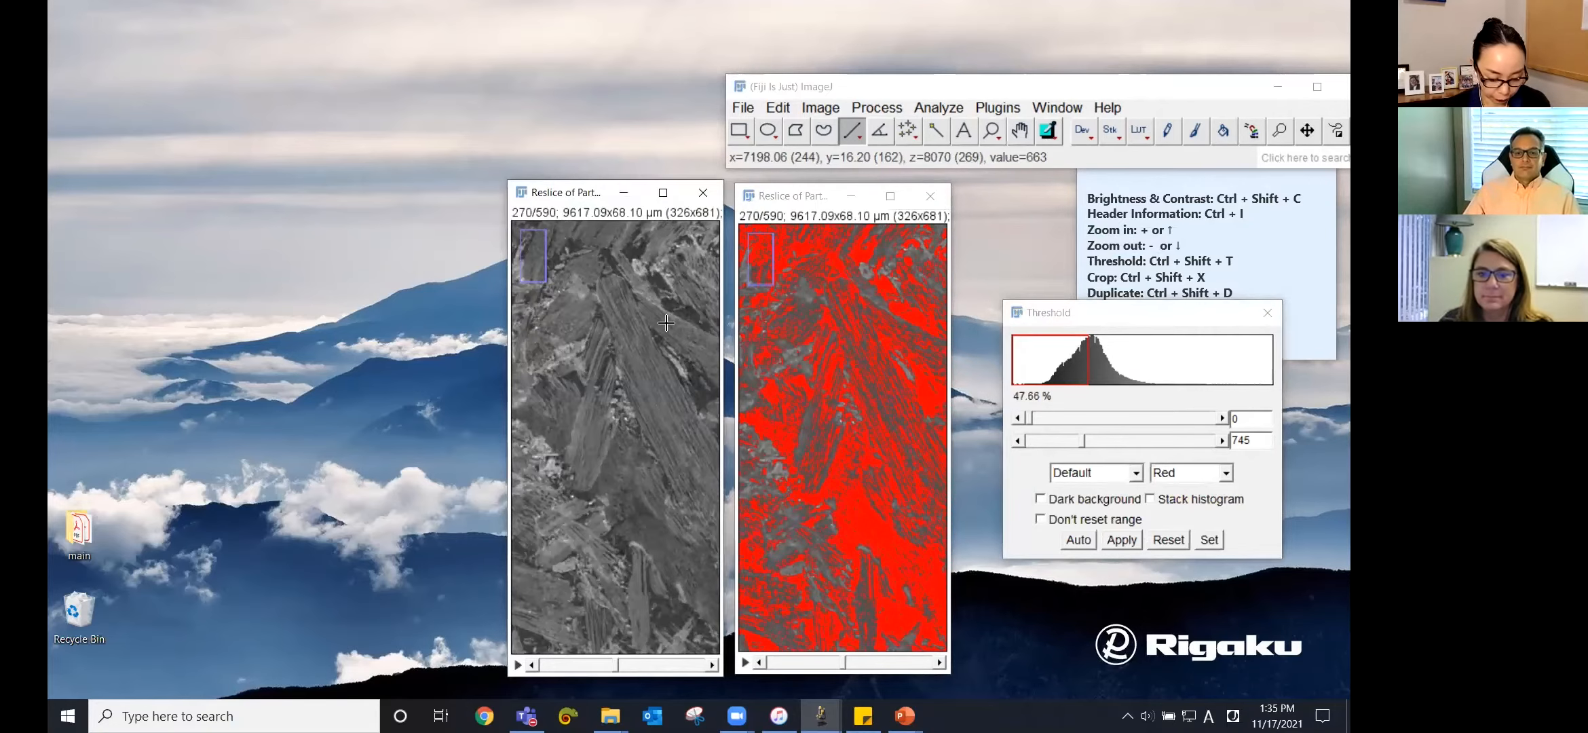
key("ctrl+shift+c")
left_click(961, 422)
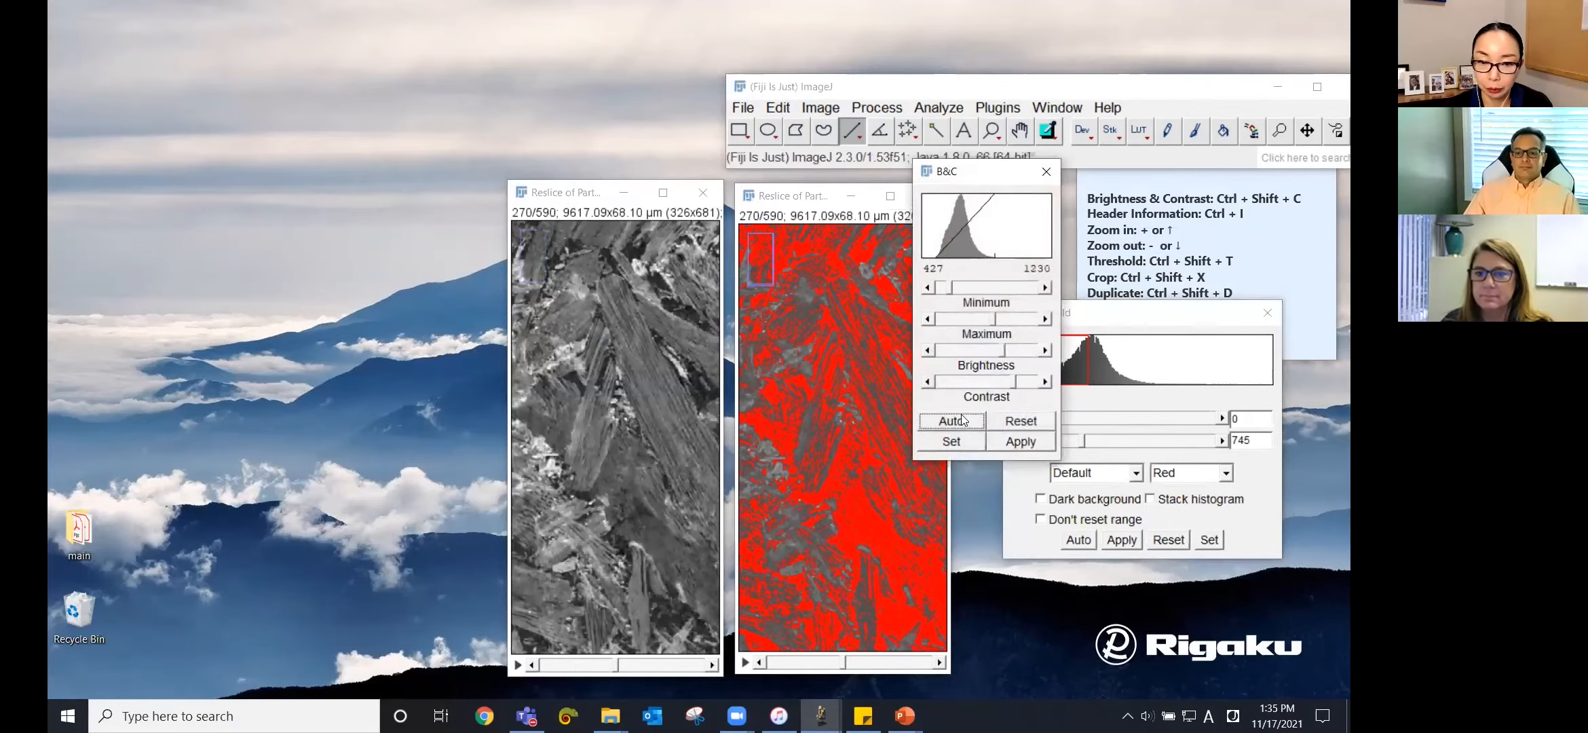
left_click(1046, 171)
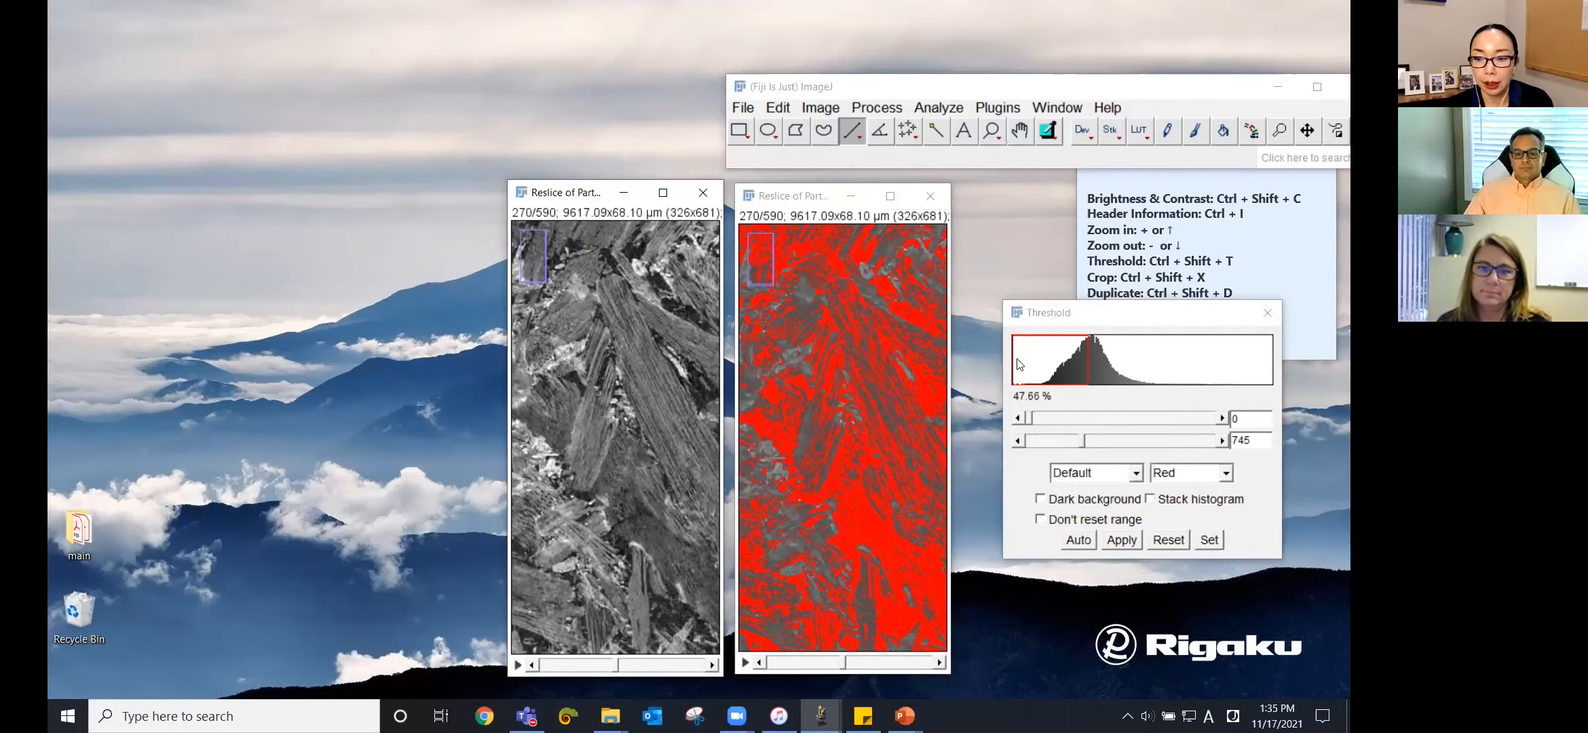
Return to the duplicate stack and try its automatic threshold methods from Huang onward, settling on MinError
left_click_drag(1122, 312, 1103, 310)
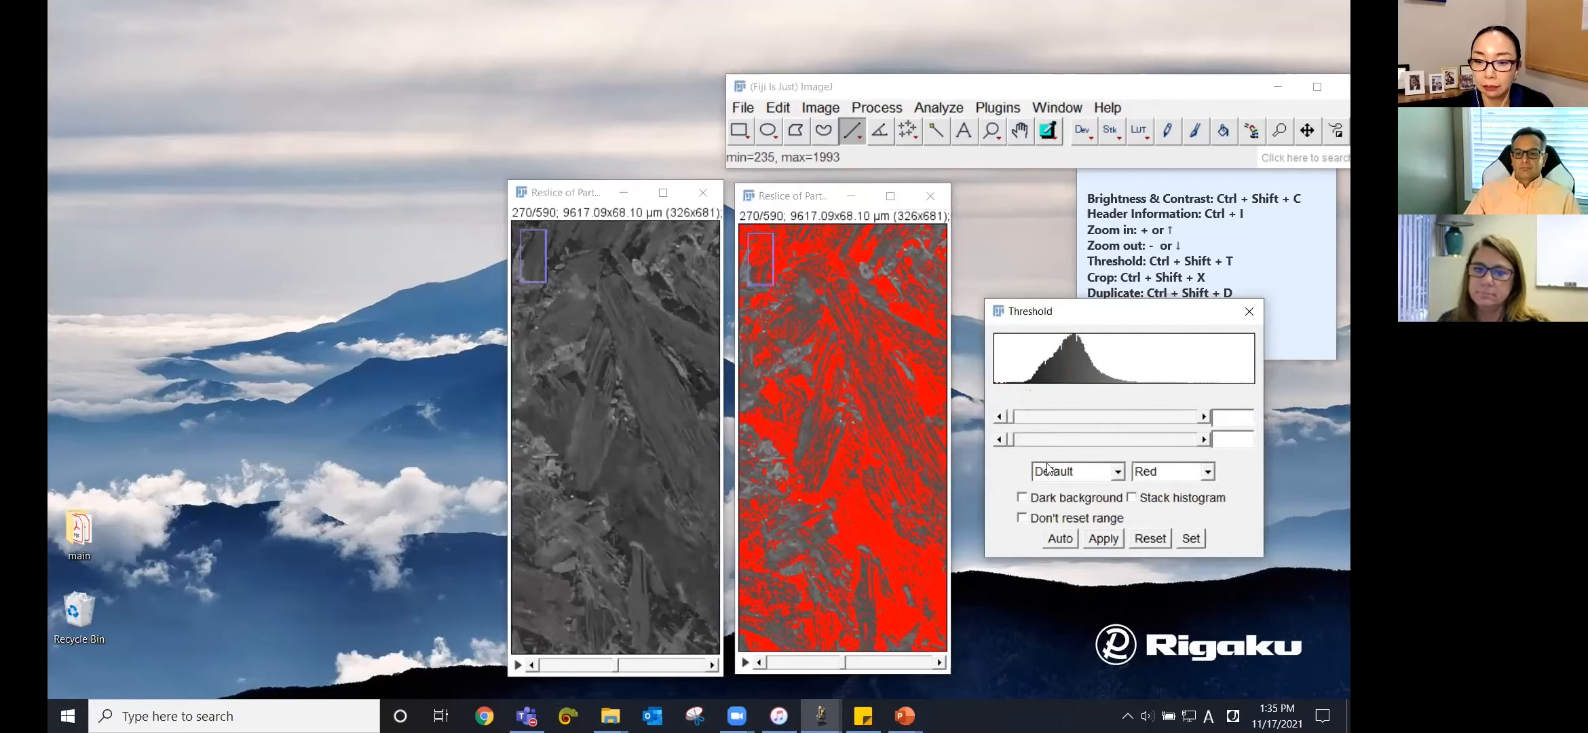
left_click(835, 490)
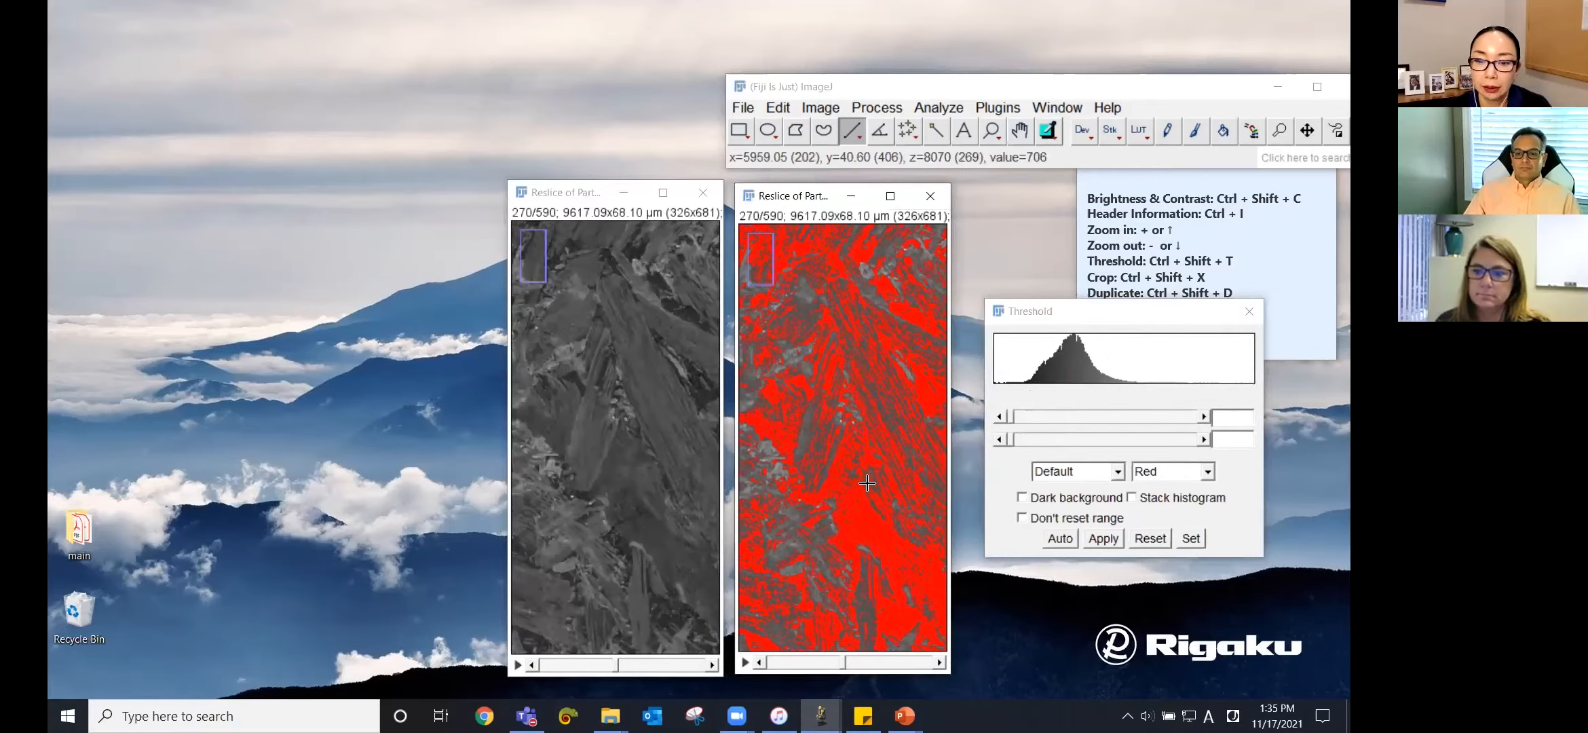
left_click(1094, 478)
left_click(1085, 504)
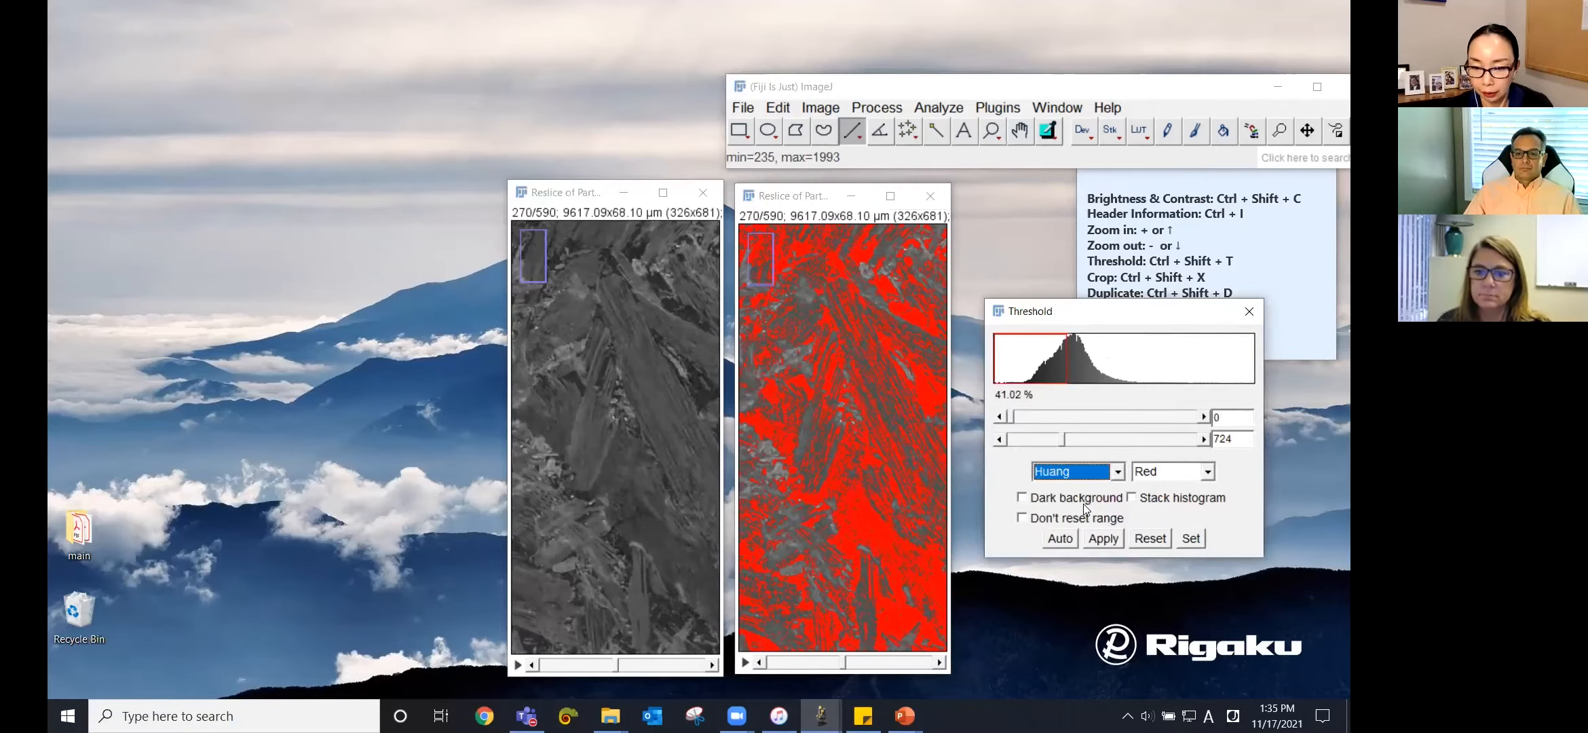
key("Down")
key("Down")
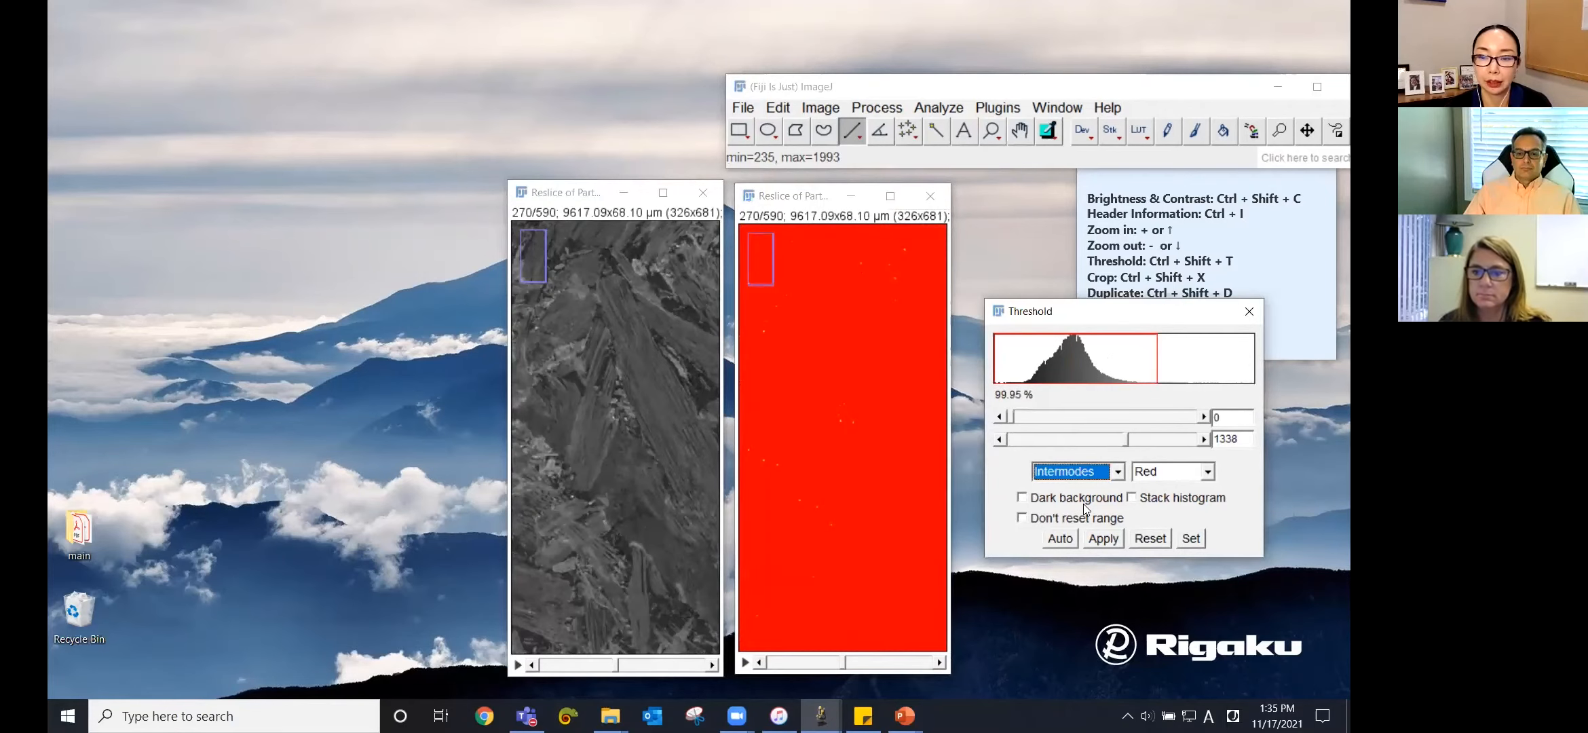
key("Down")
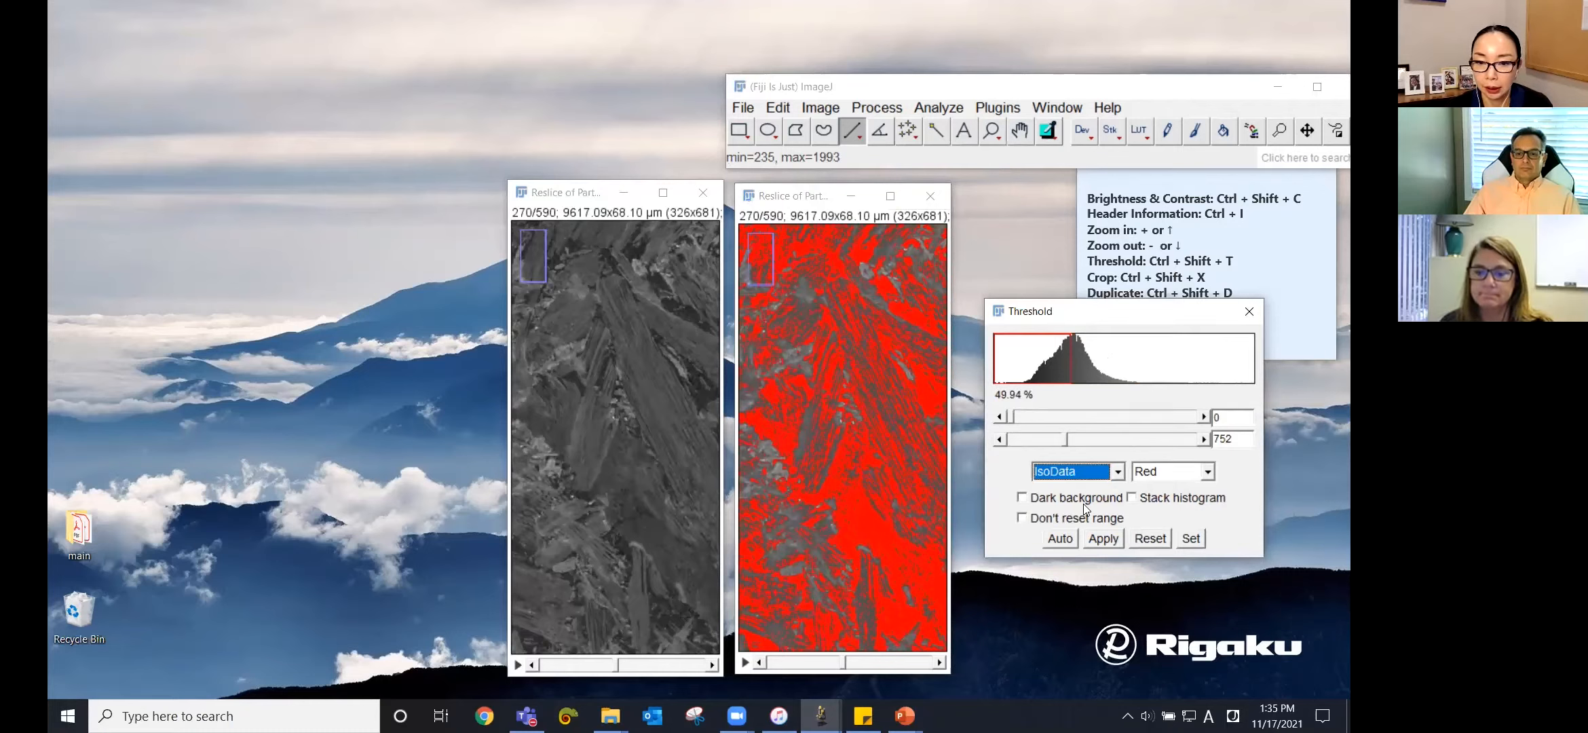
key("Down")
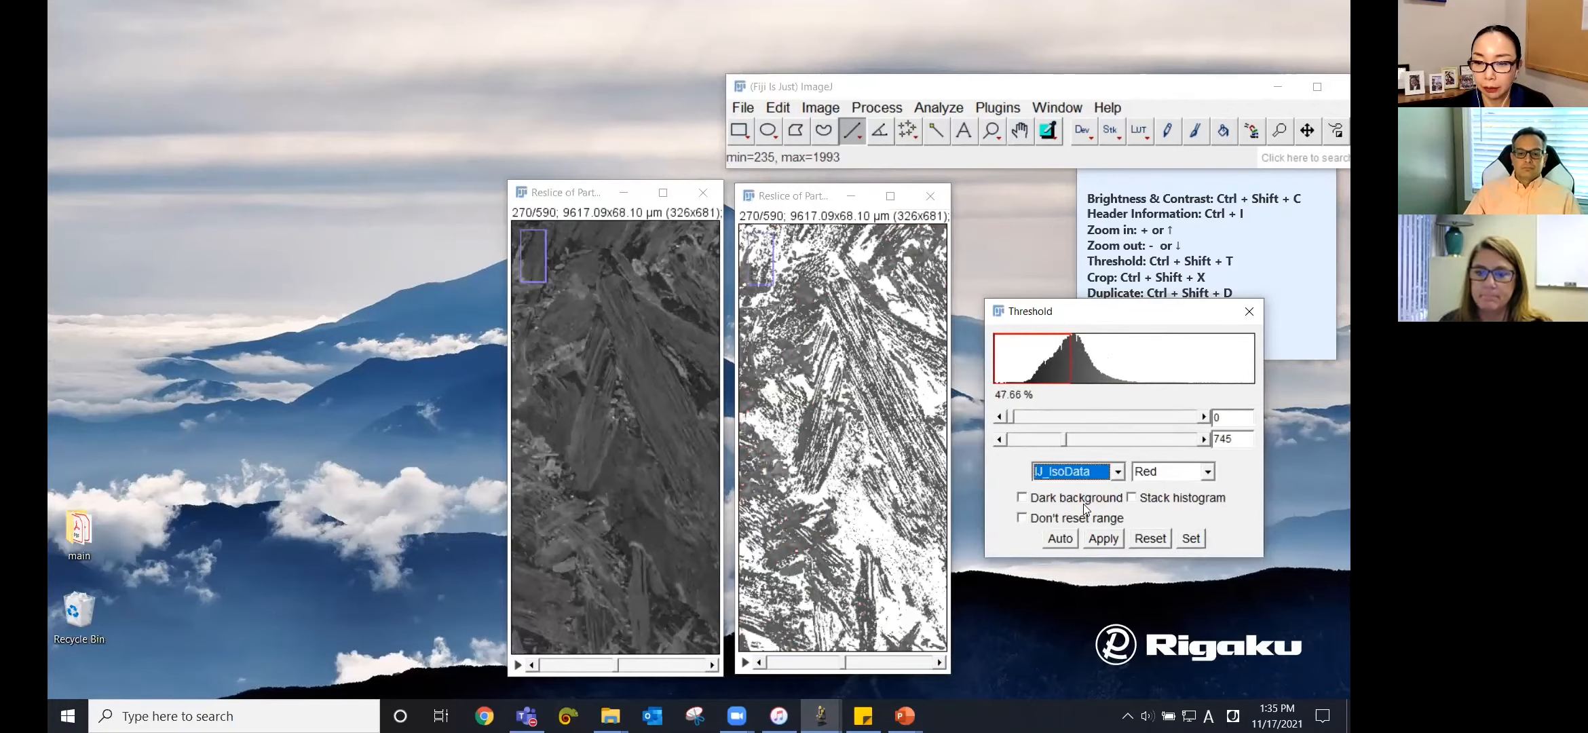
key("Down")
key("Down")
key("Down")
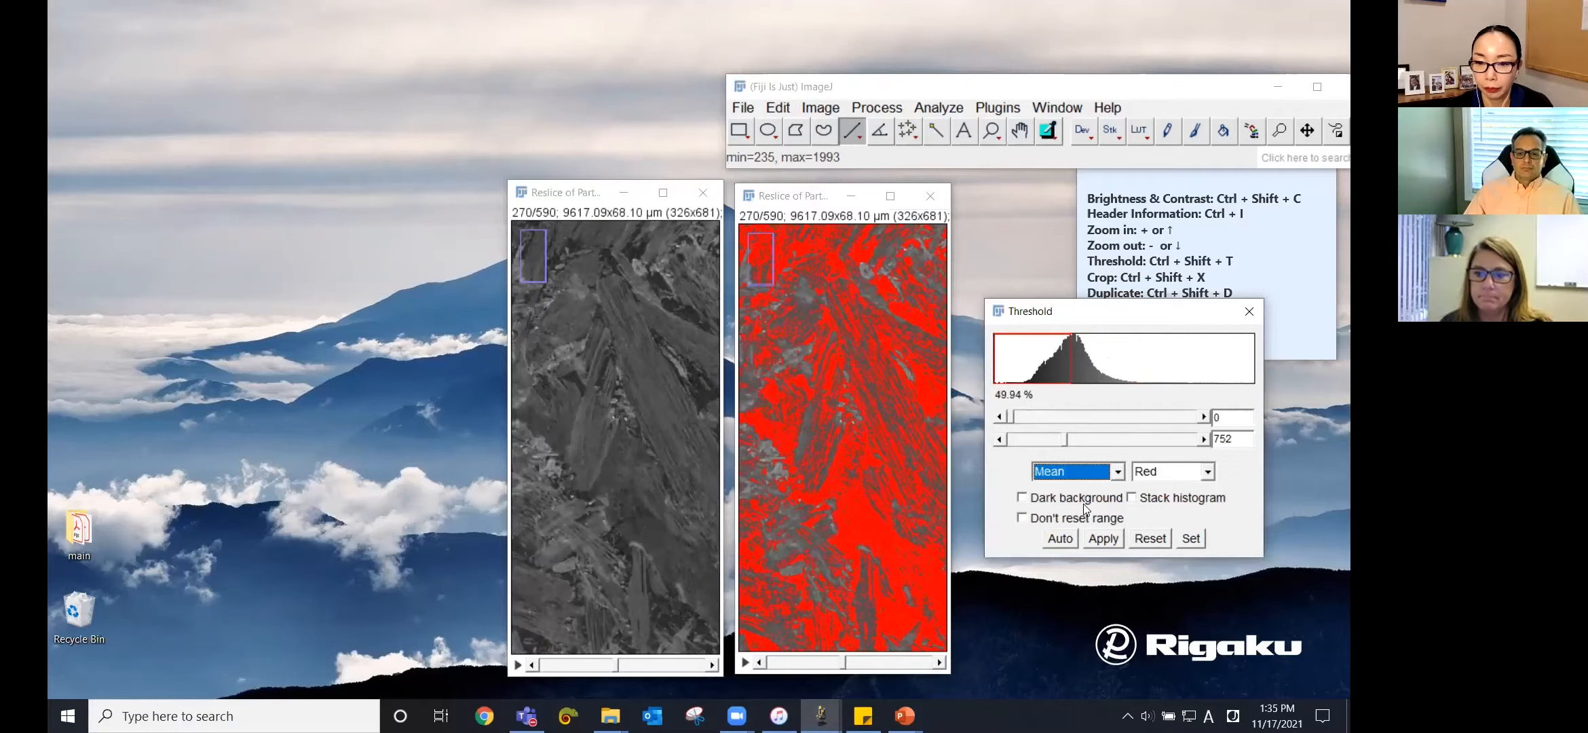
key("Down")
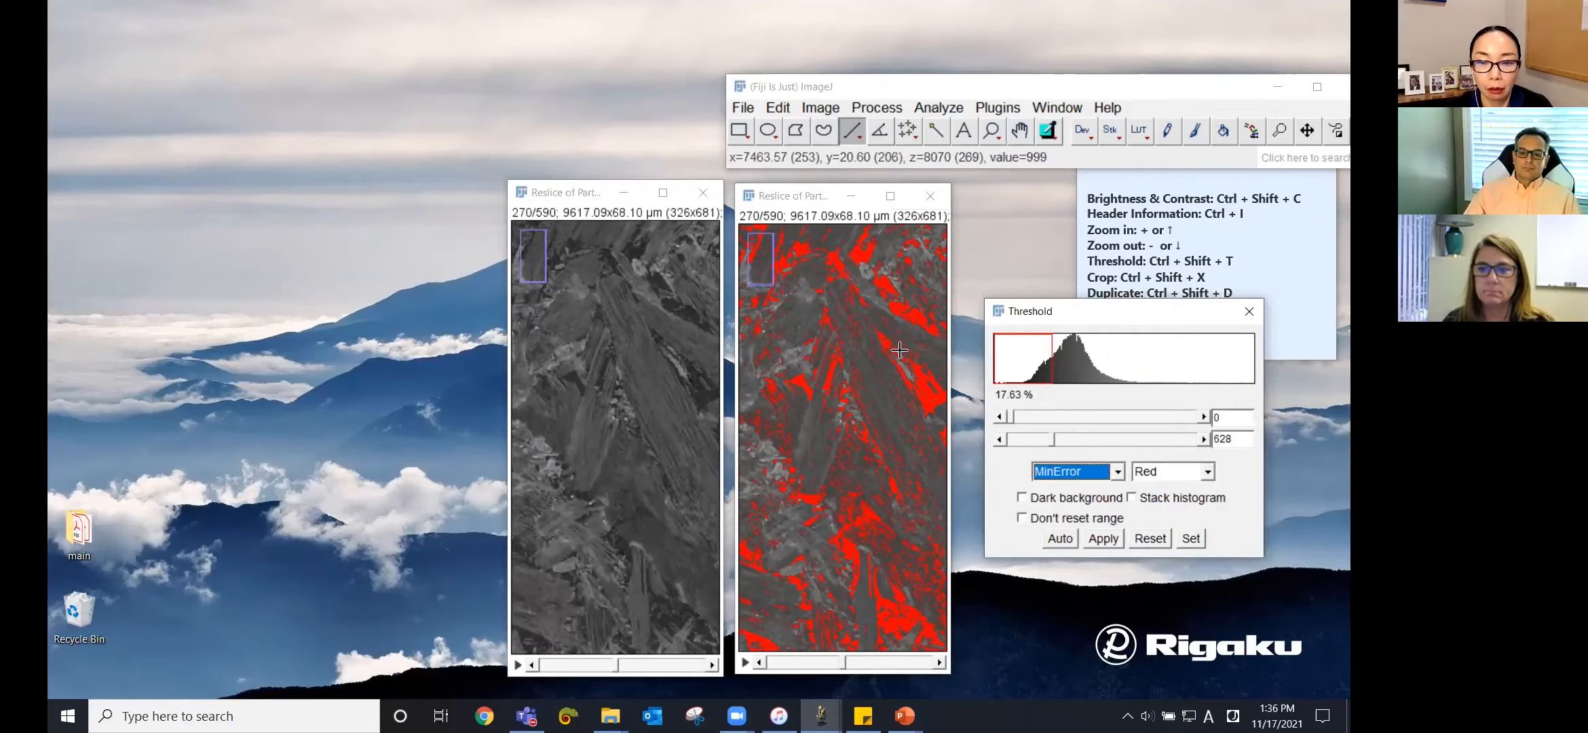
Apply the threshold to convert the whole duplicate stack to binary with the MinError method and a light background
left_click(780, 199)
left_click_drag(780, 198, 773, 199)
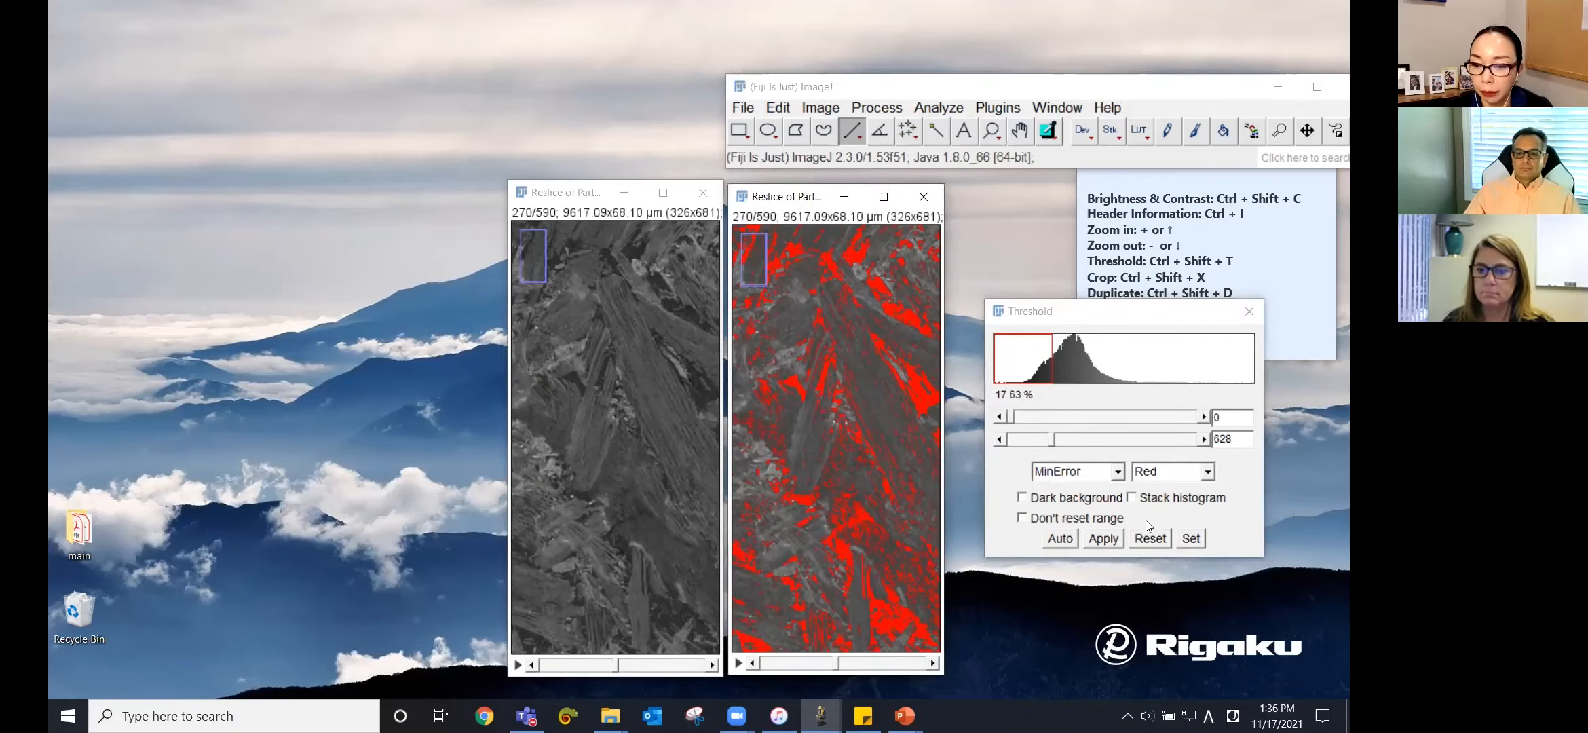
left_click(1110, 539)
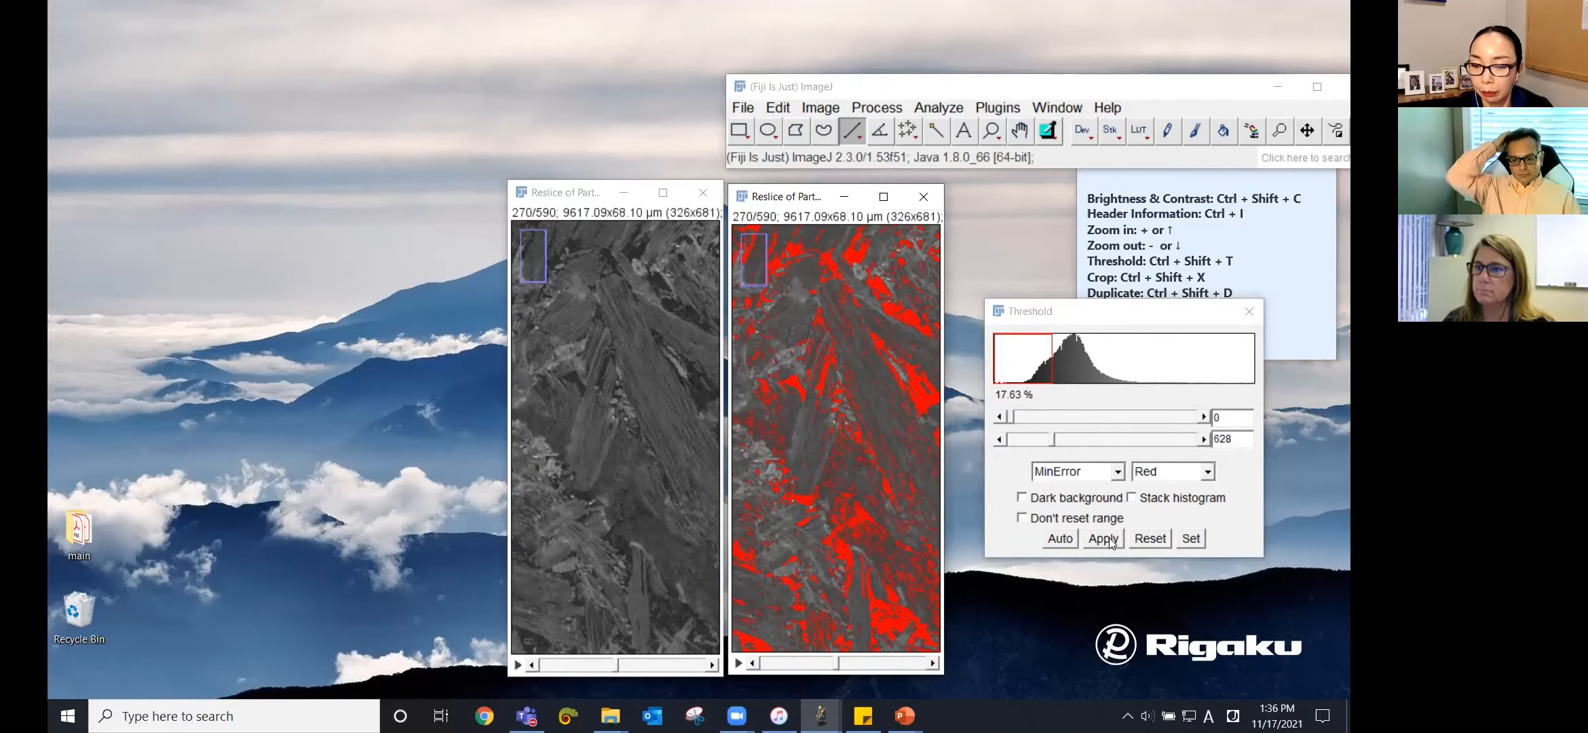
left_click(1109, 537)
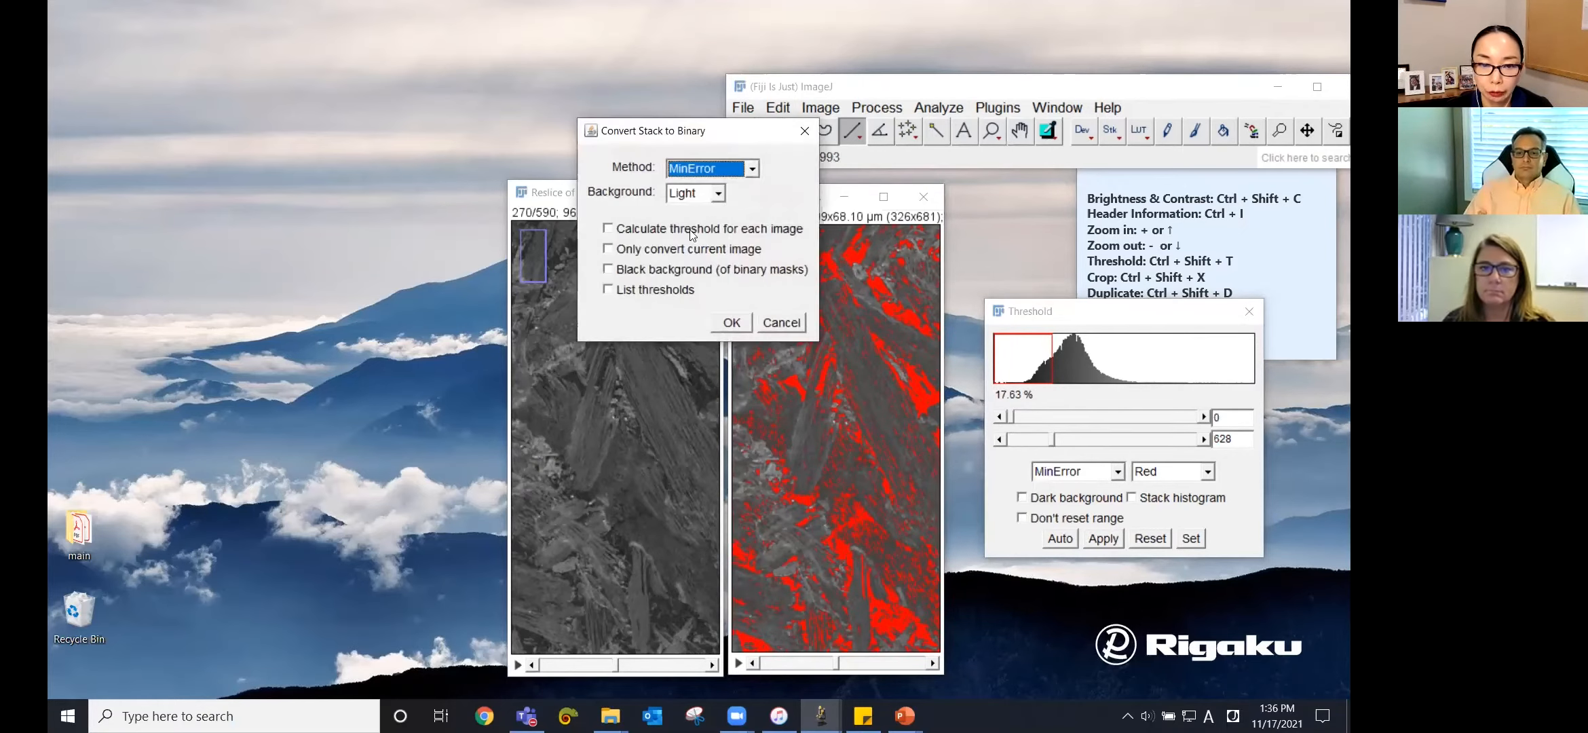
left_click(731, 324)
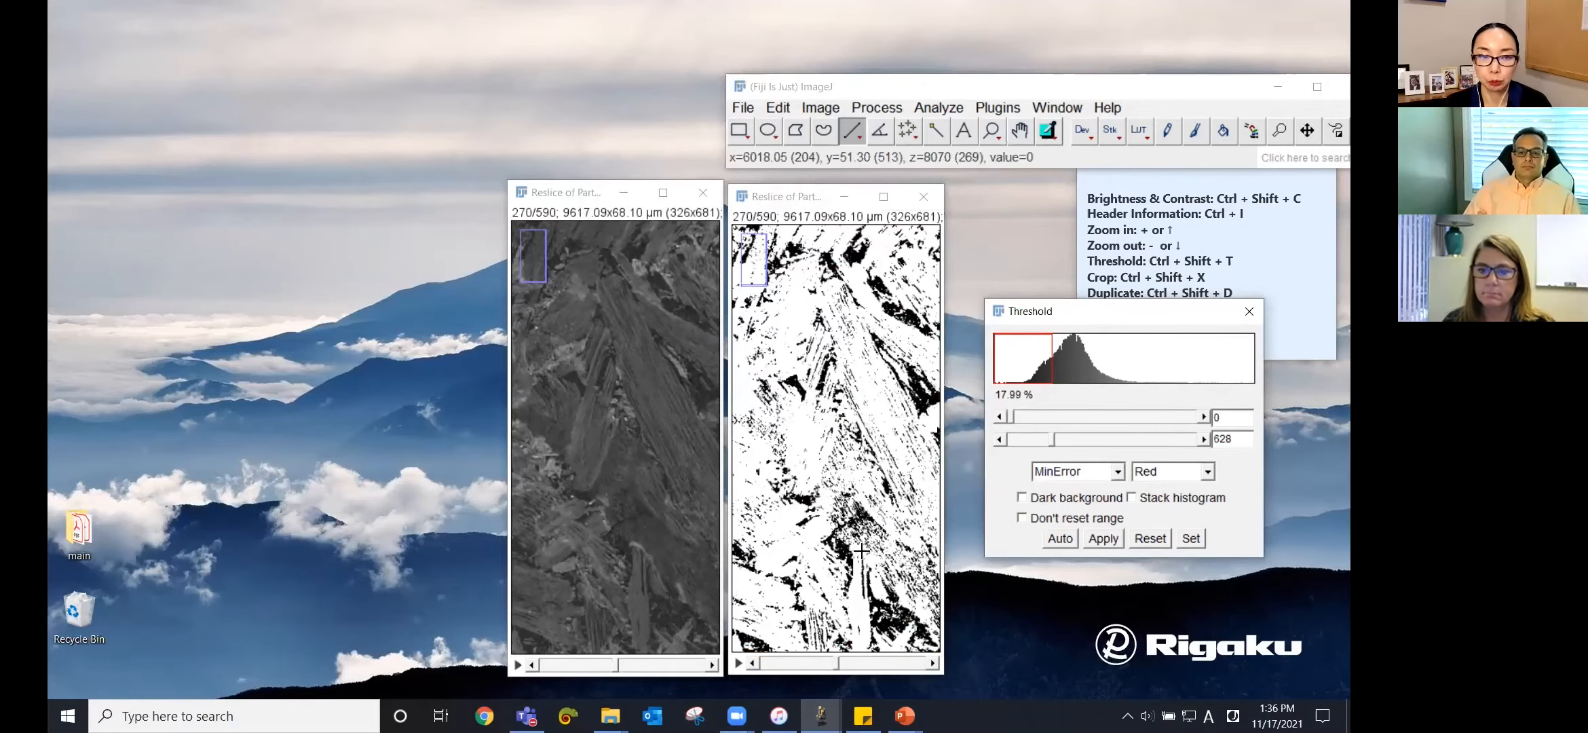
Go to slice 1 in both the binary stack and the original resliced stack
left_click(880, 663)
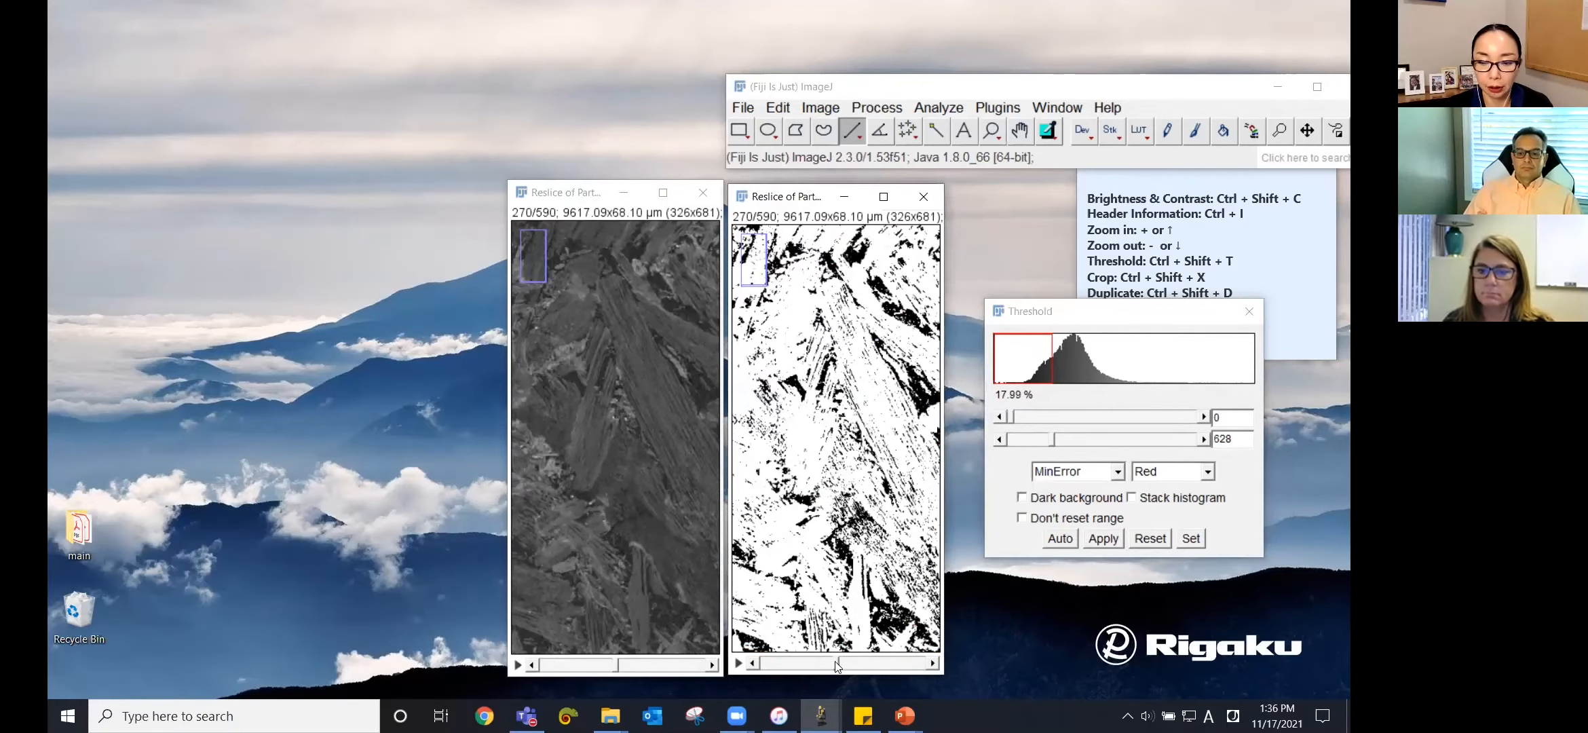
left_click_drag(879, 663, 761, 669)
left_click_drag(615, 664, 543, 671)
Measure the first slice of the binary stack and move the Results table aside
left_click(809, 198)
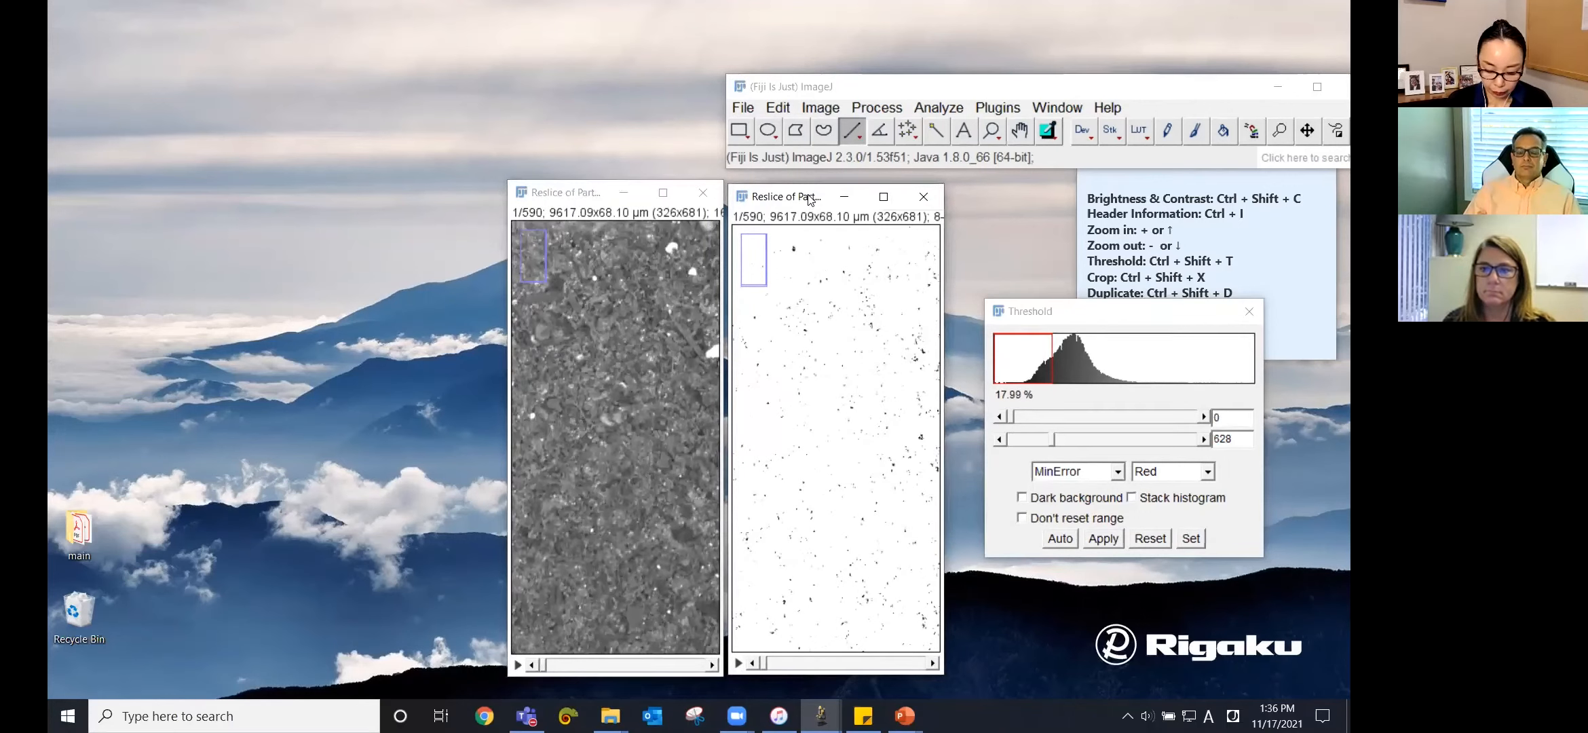
key("ctrl+m")
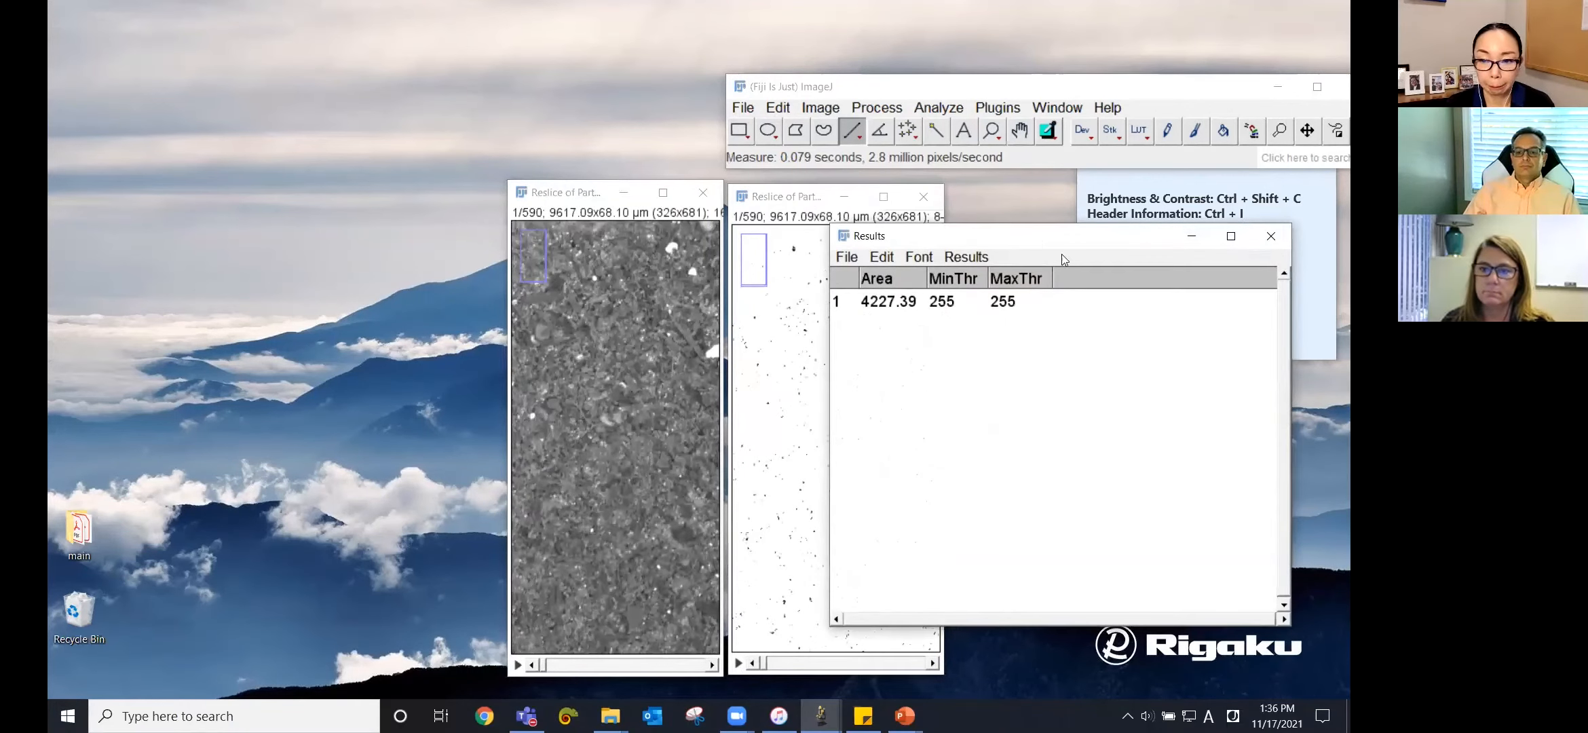
left_click(890, 304)
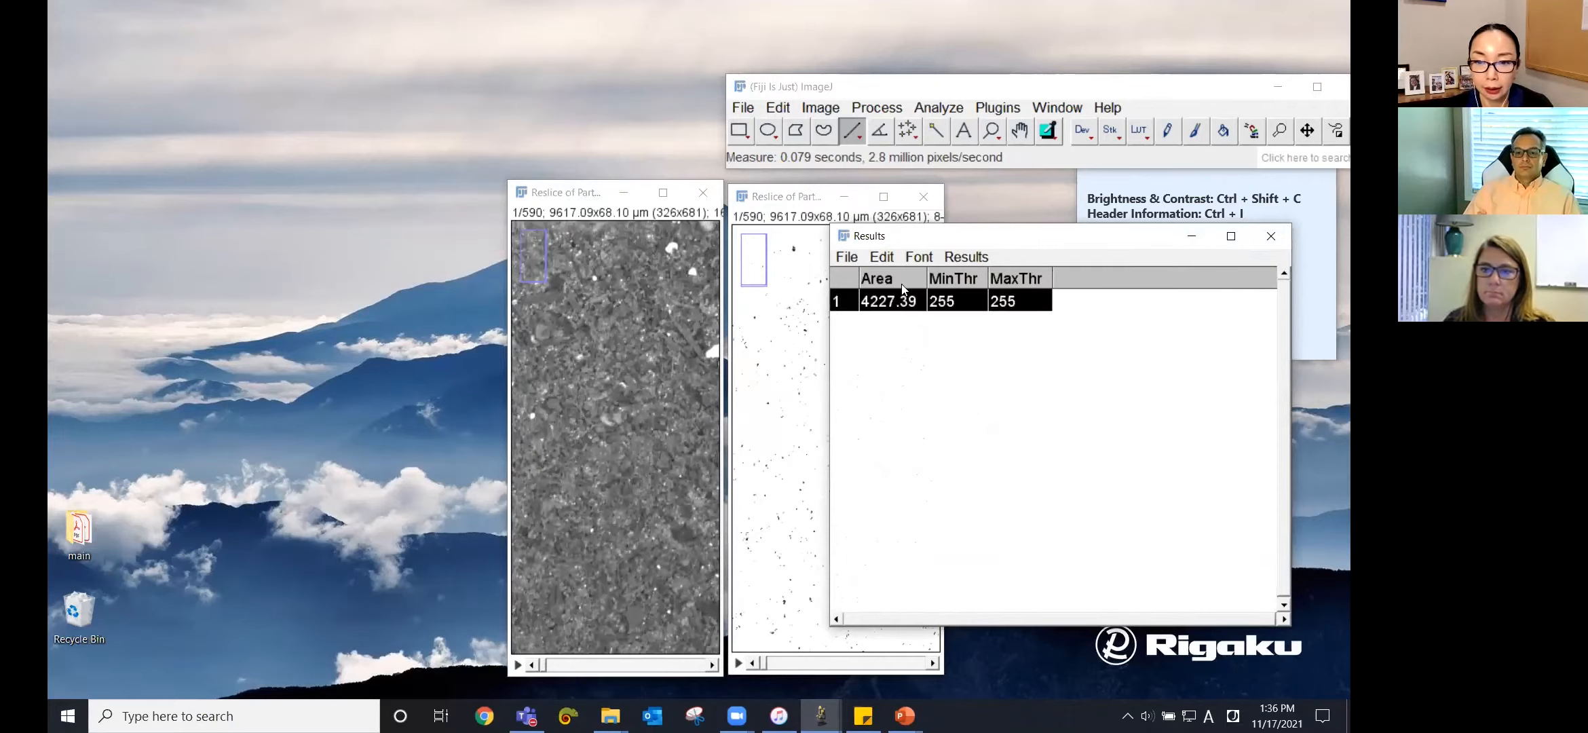
left_click_drag(949, 238, 1002, 250)
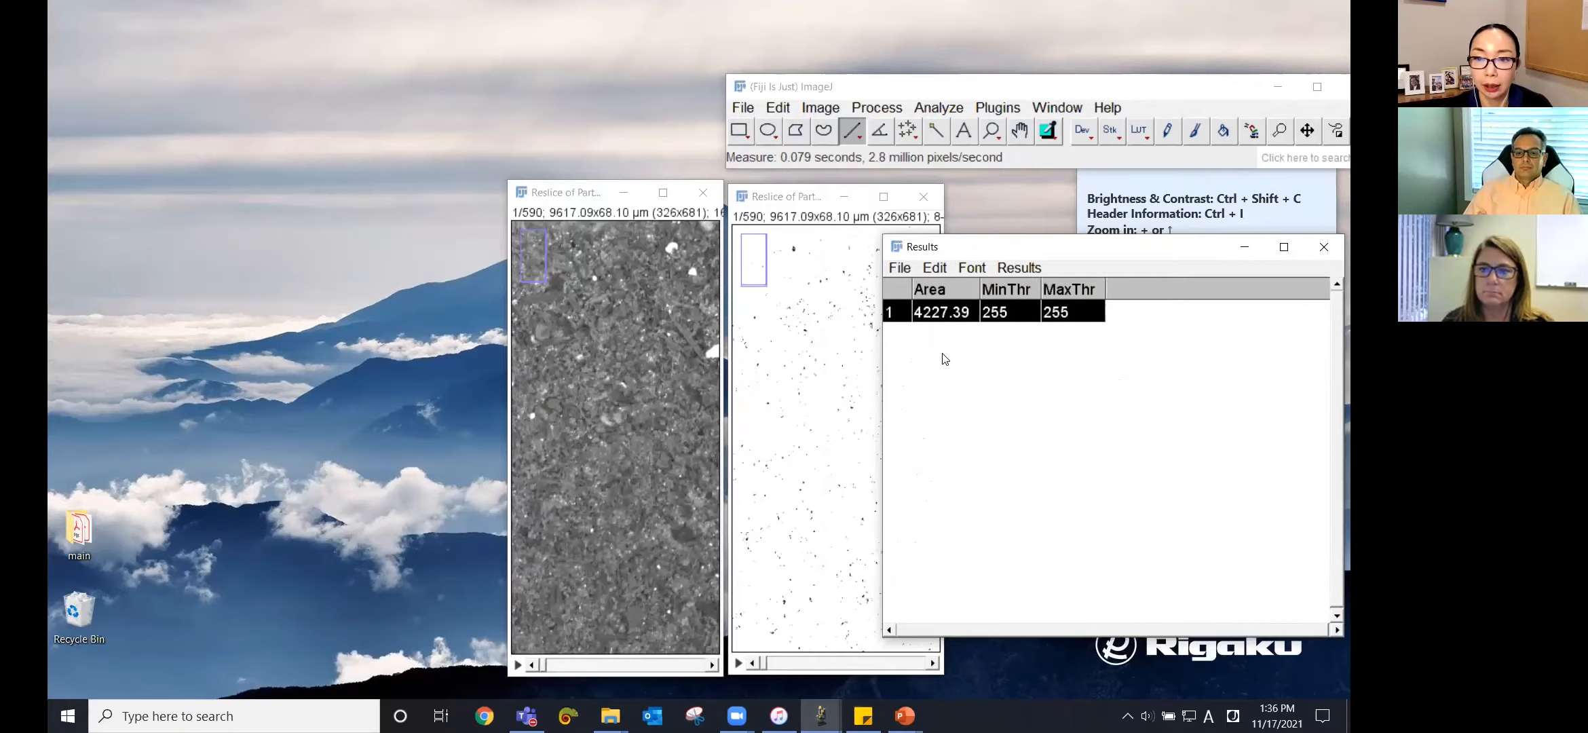
Add Area fraction to the set measurements, keeping Area and Limit to threshold enabled
left_click(922, 92)
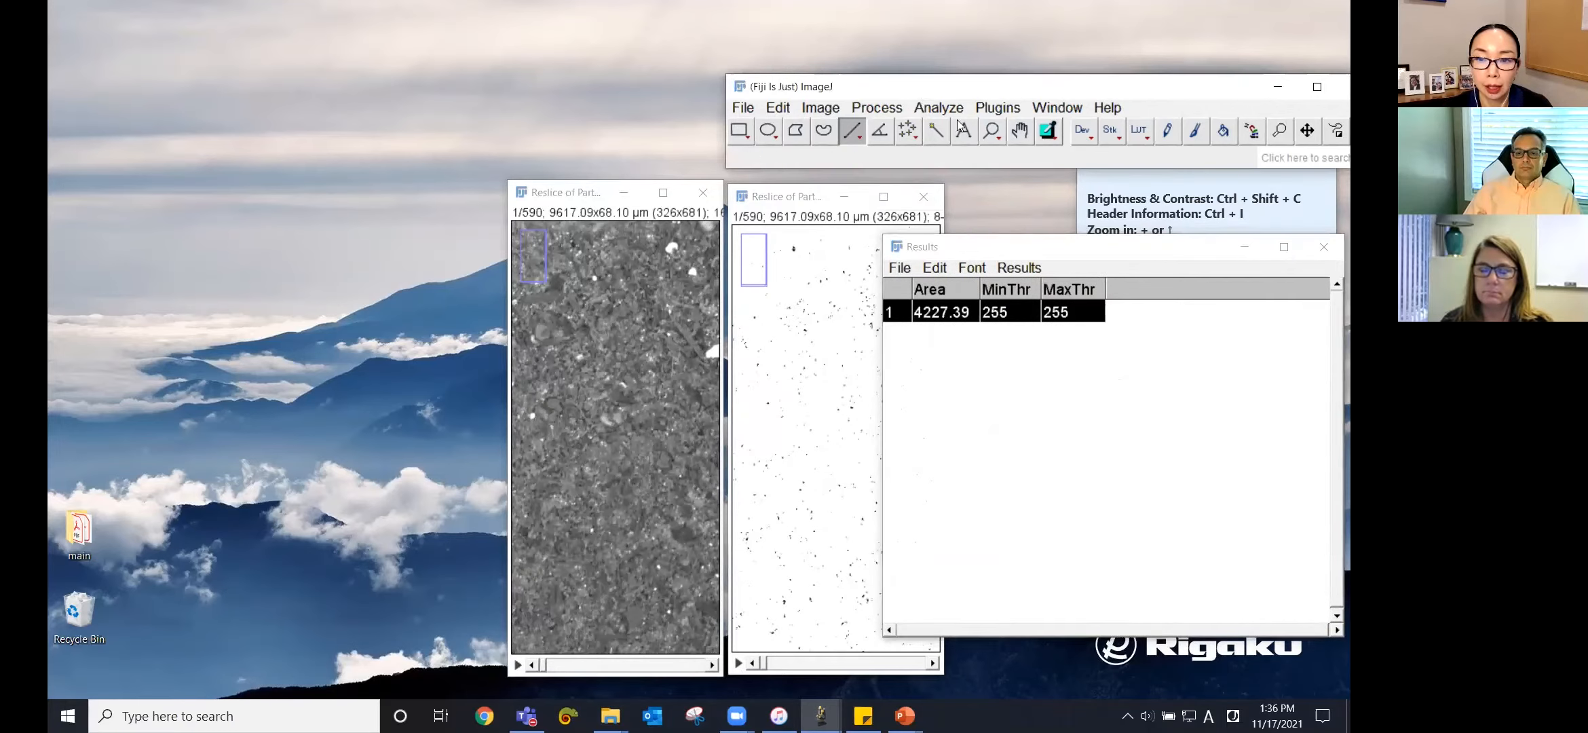
left_click(939, 108)
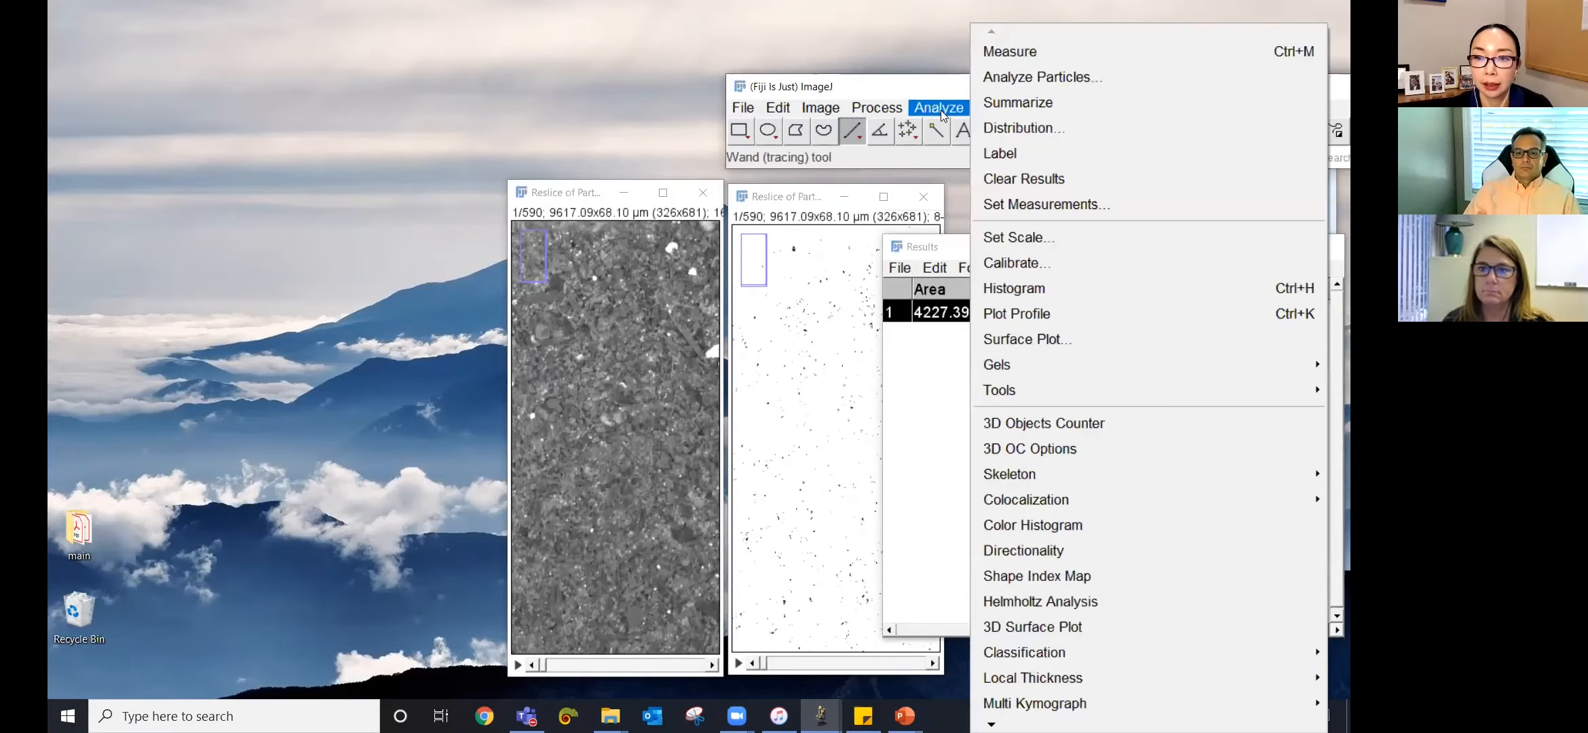
left_click(1066, 210)
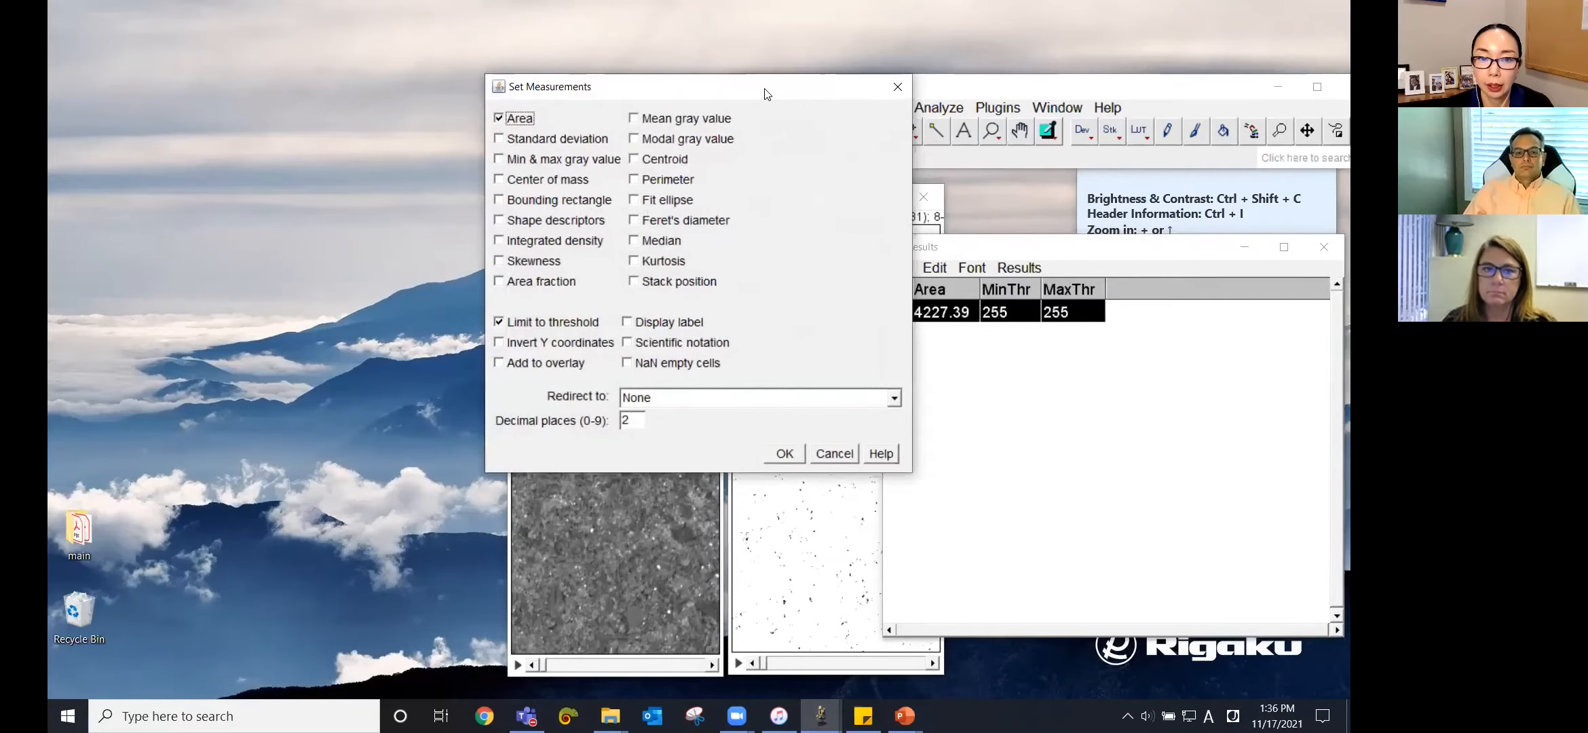
left_click_drag(767, 93, 1010, 142)
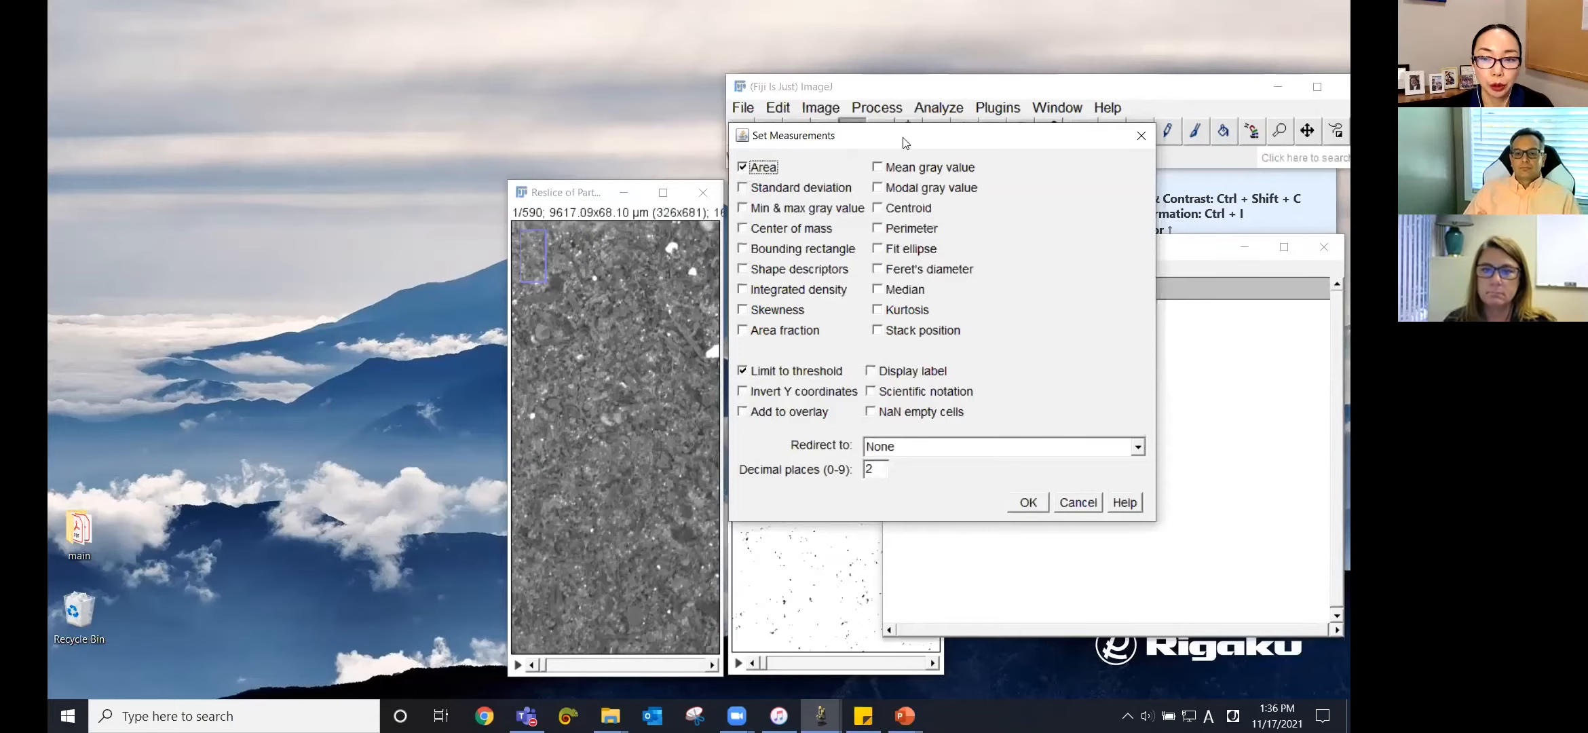
left_click(744, 332)
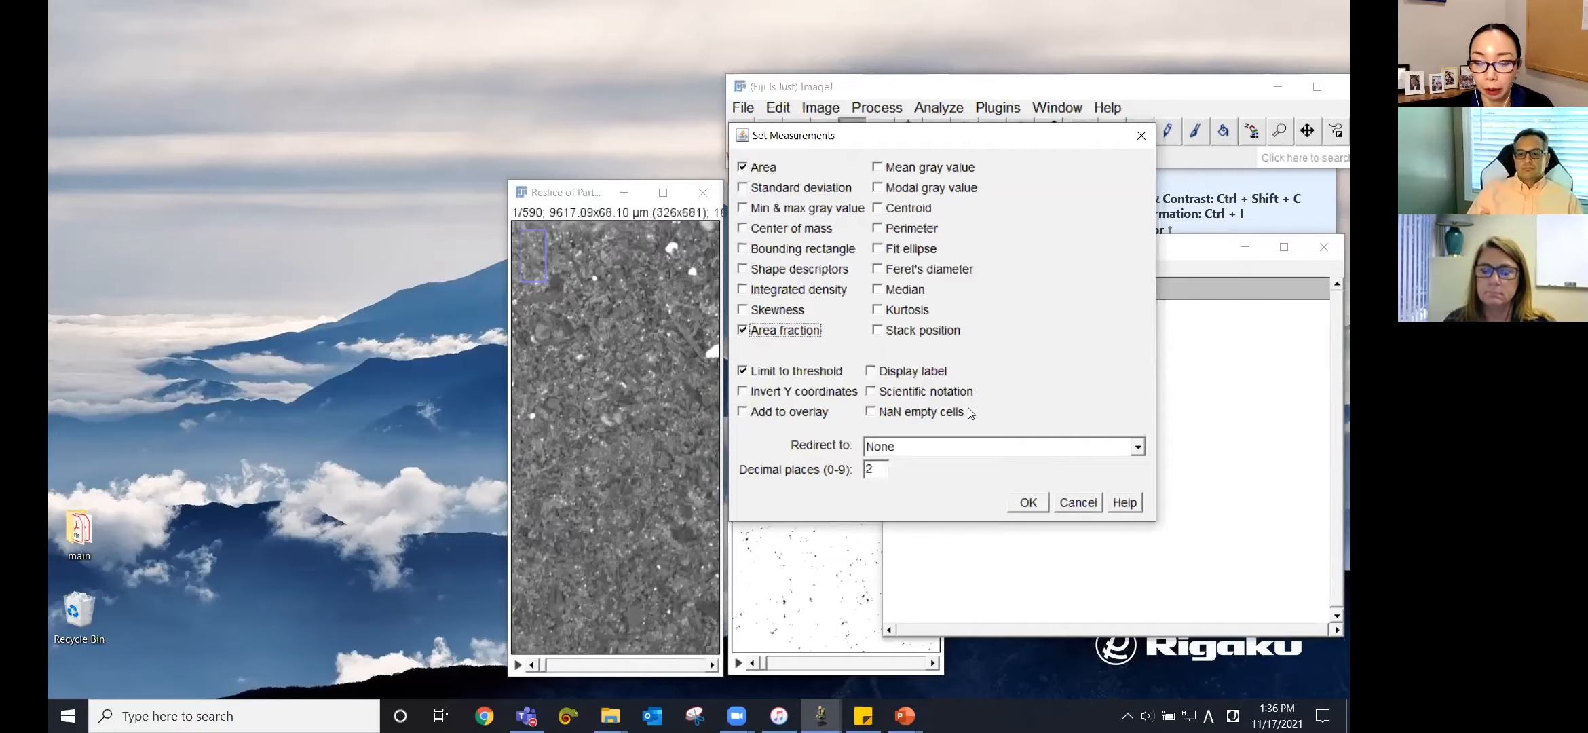
left_click(1033, 503)
Discard the existing results without saving and measure slice 1 of the binary stack again with the area fraction included
left_click(1325, 247)
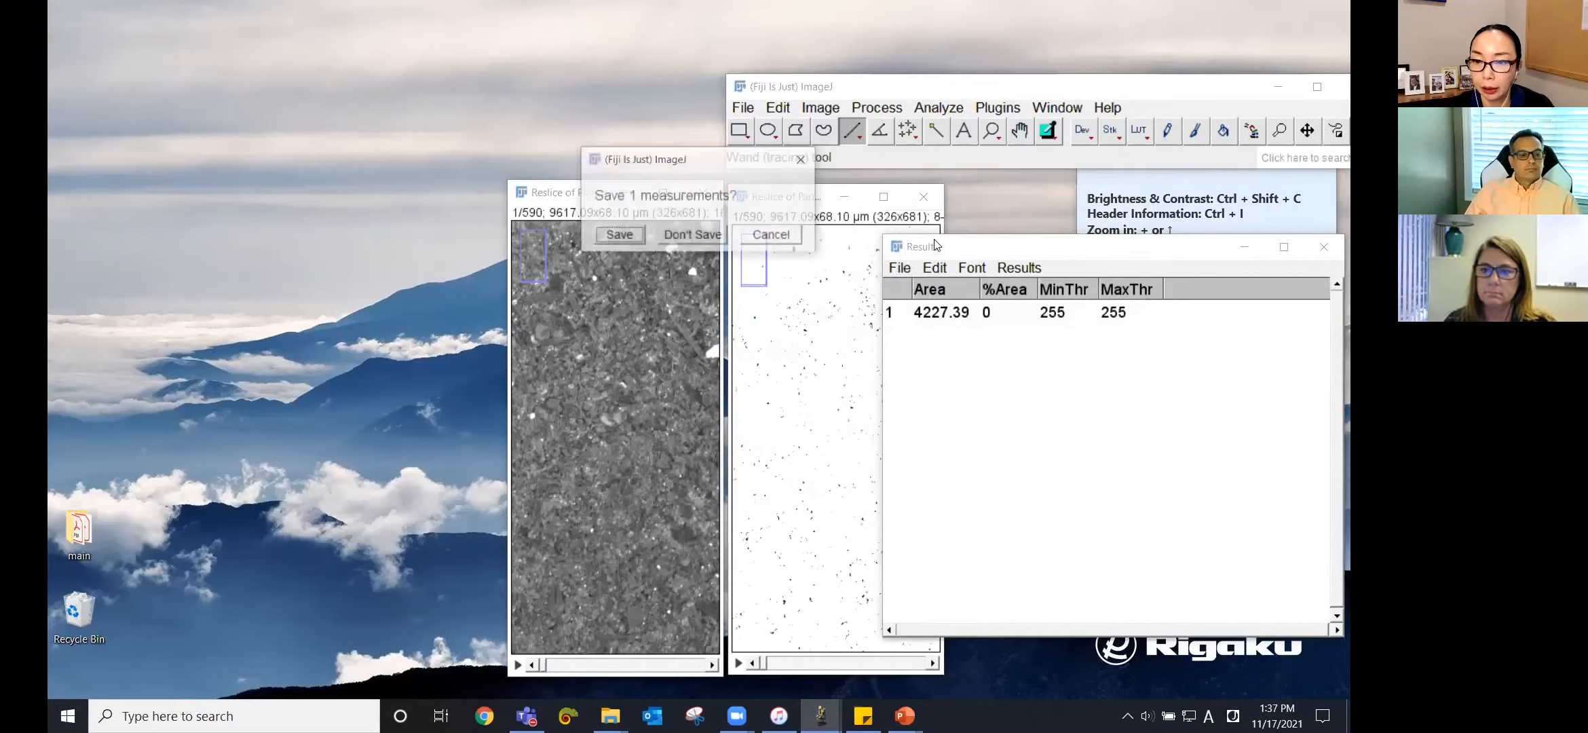
left_click(709, 237)
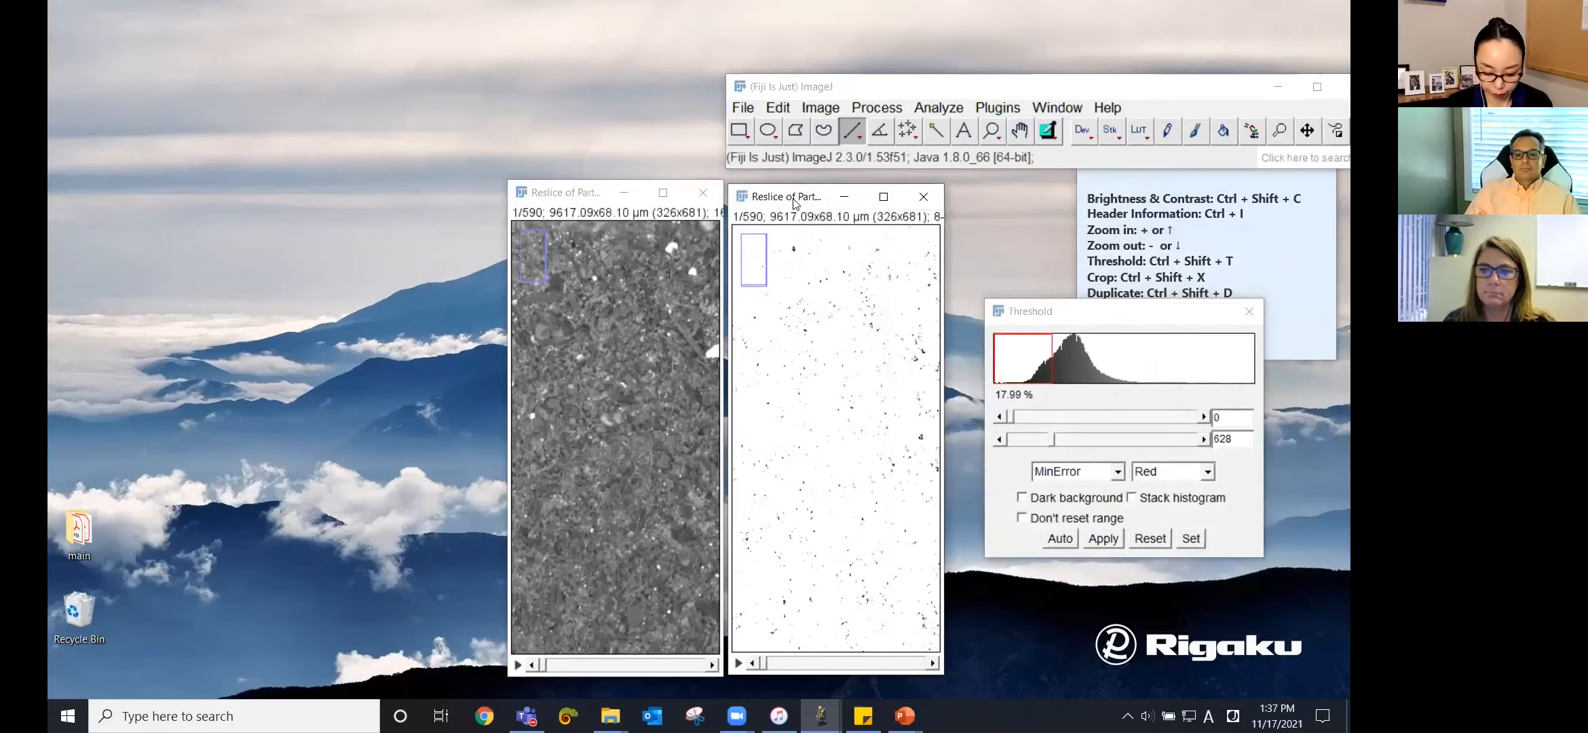
key("ctrl+m")
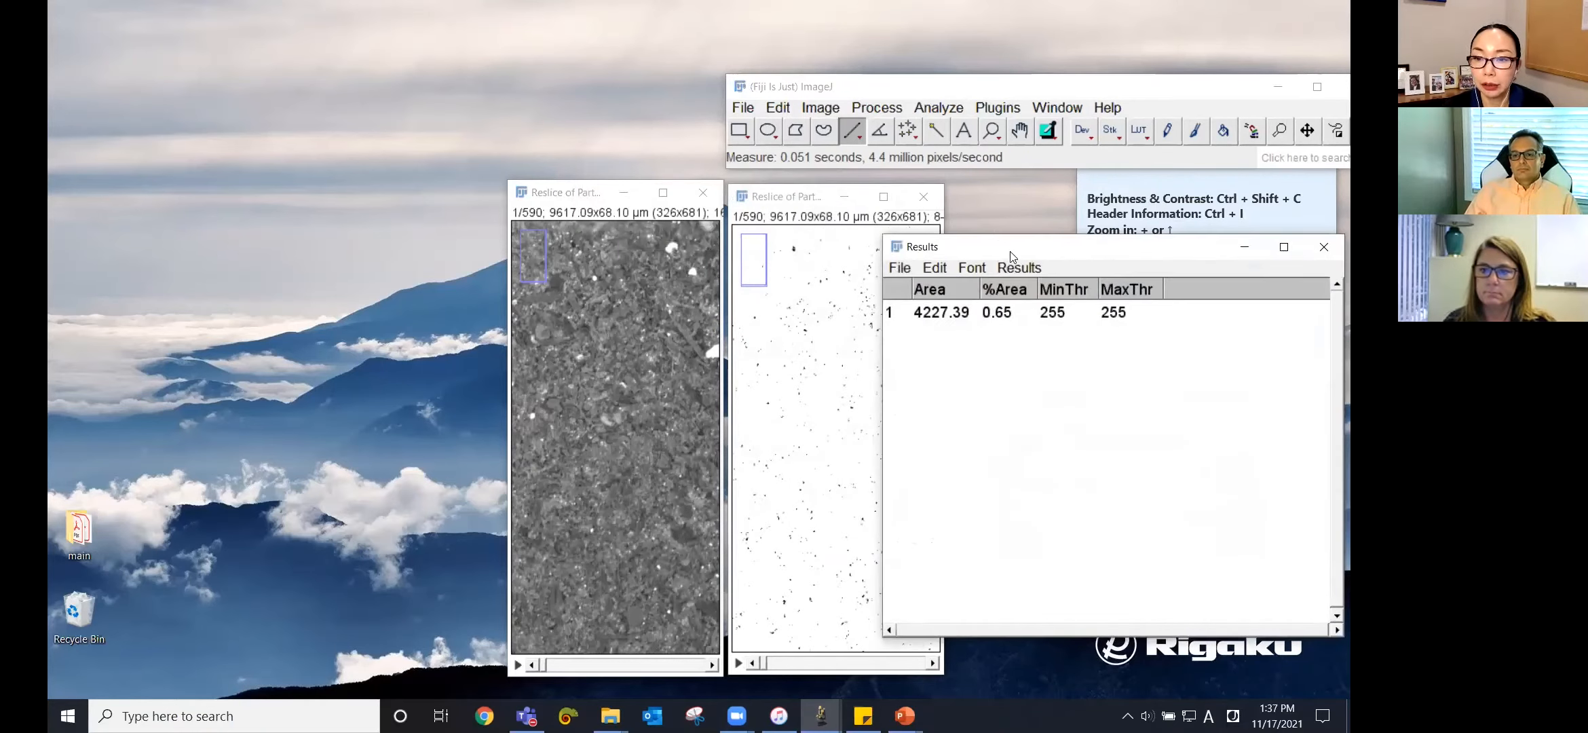
Measure the area and area fraction of slices 58, 109 and 286 of the binary stack
left_click_drag(1018, 251, 1071, 225)
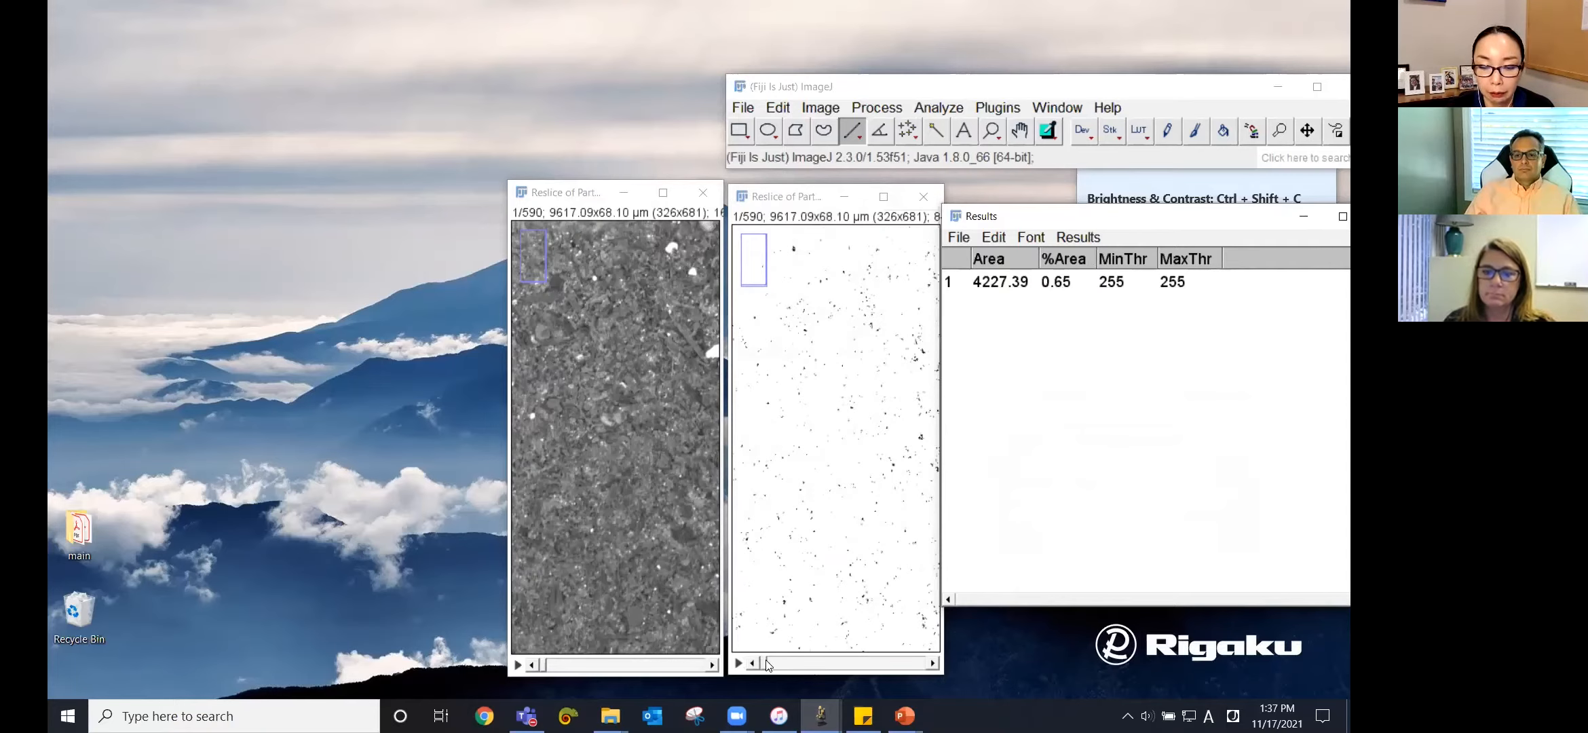
left_click_drag(767, 668, 784, 668)
key("ctrl+m")
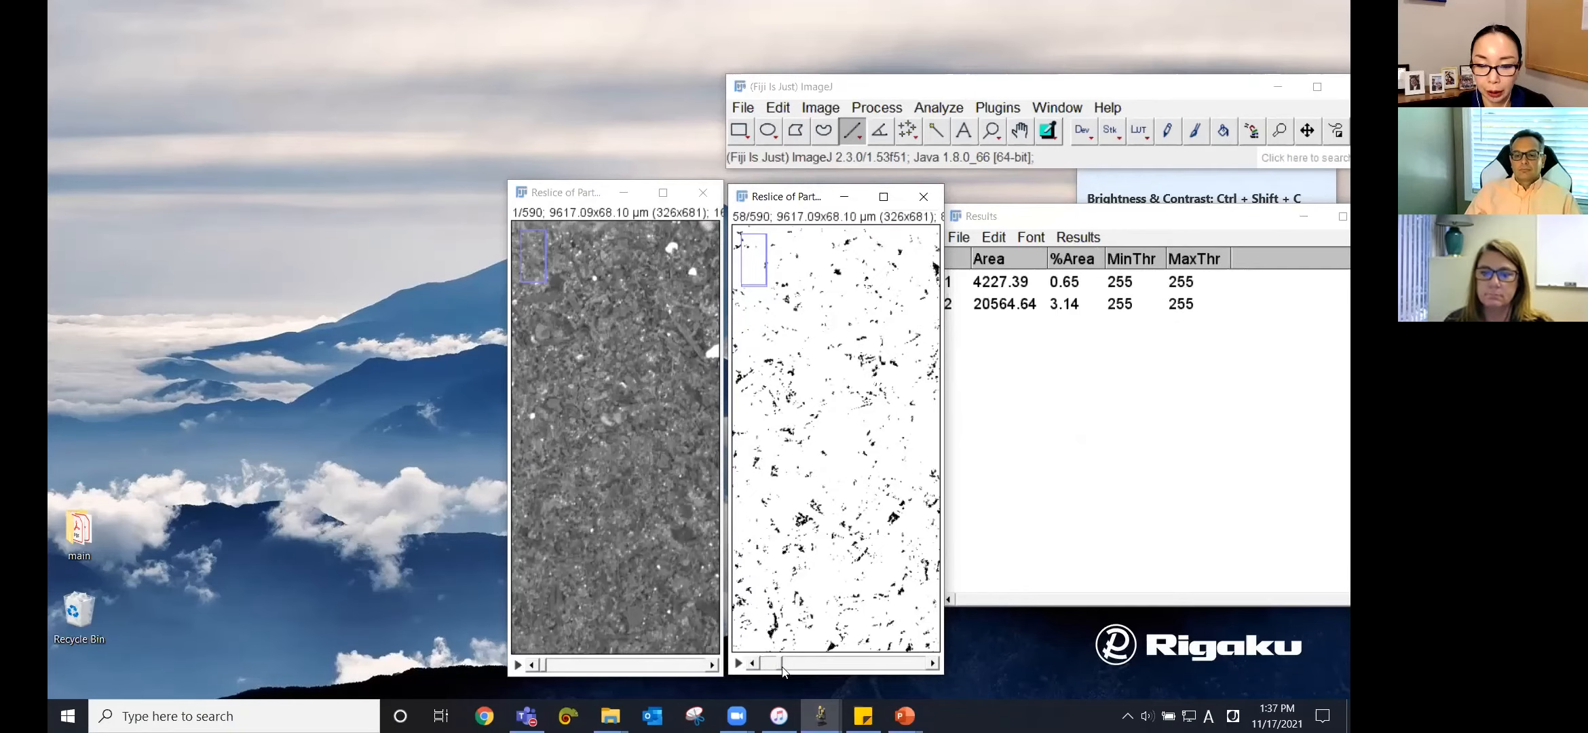
left_click_drag(784, 669, 795, 668)
key("ctrl+m")
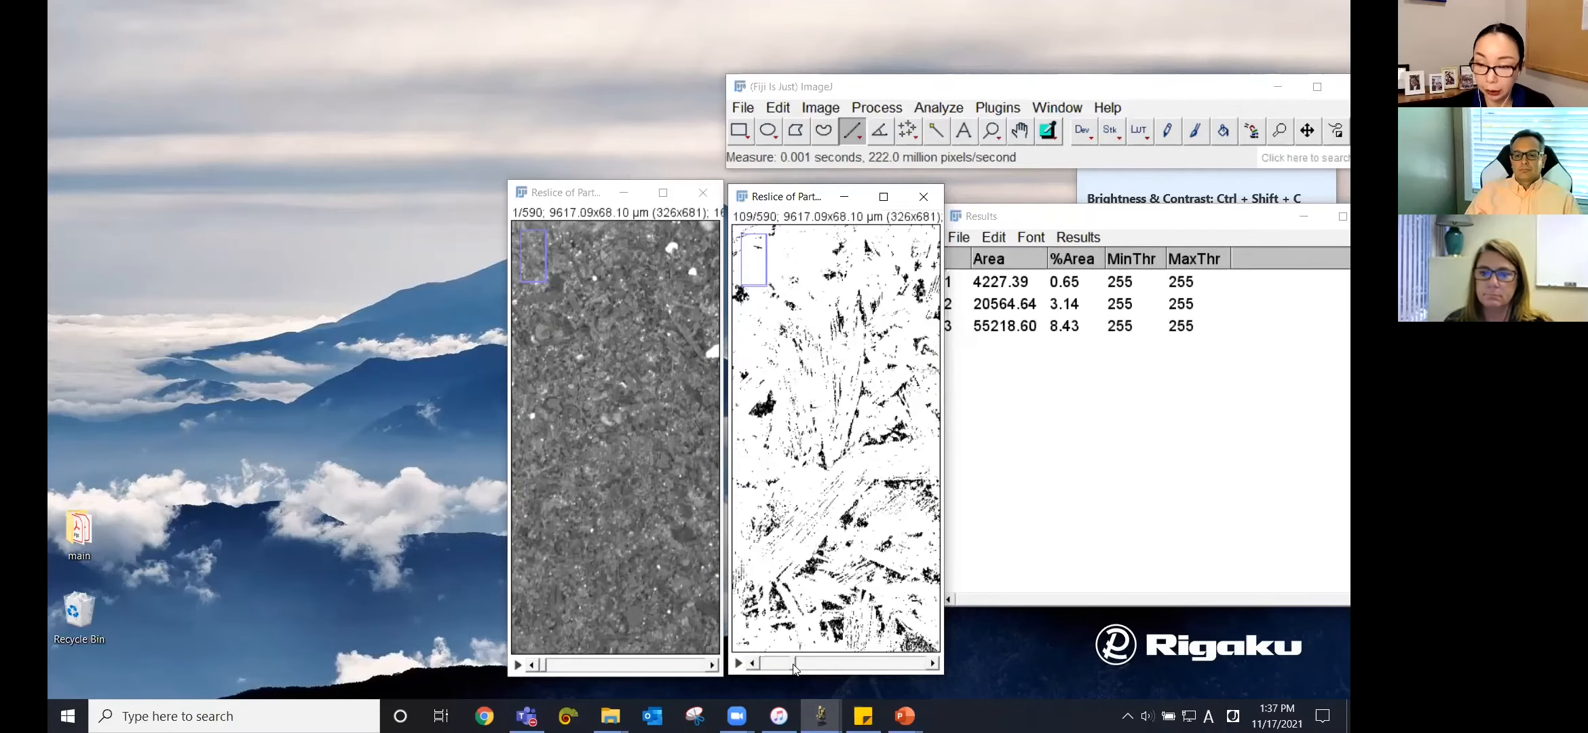
left_click_drag(796, 668, 842, 669)
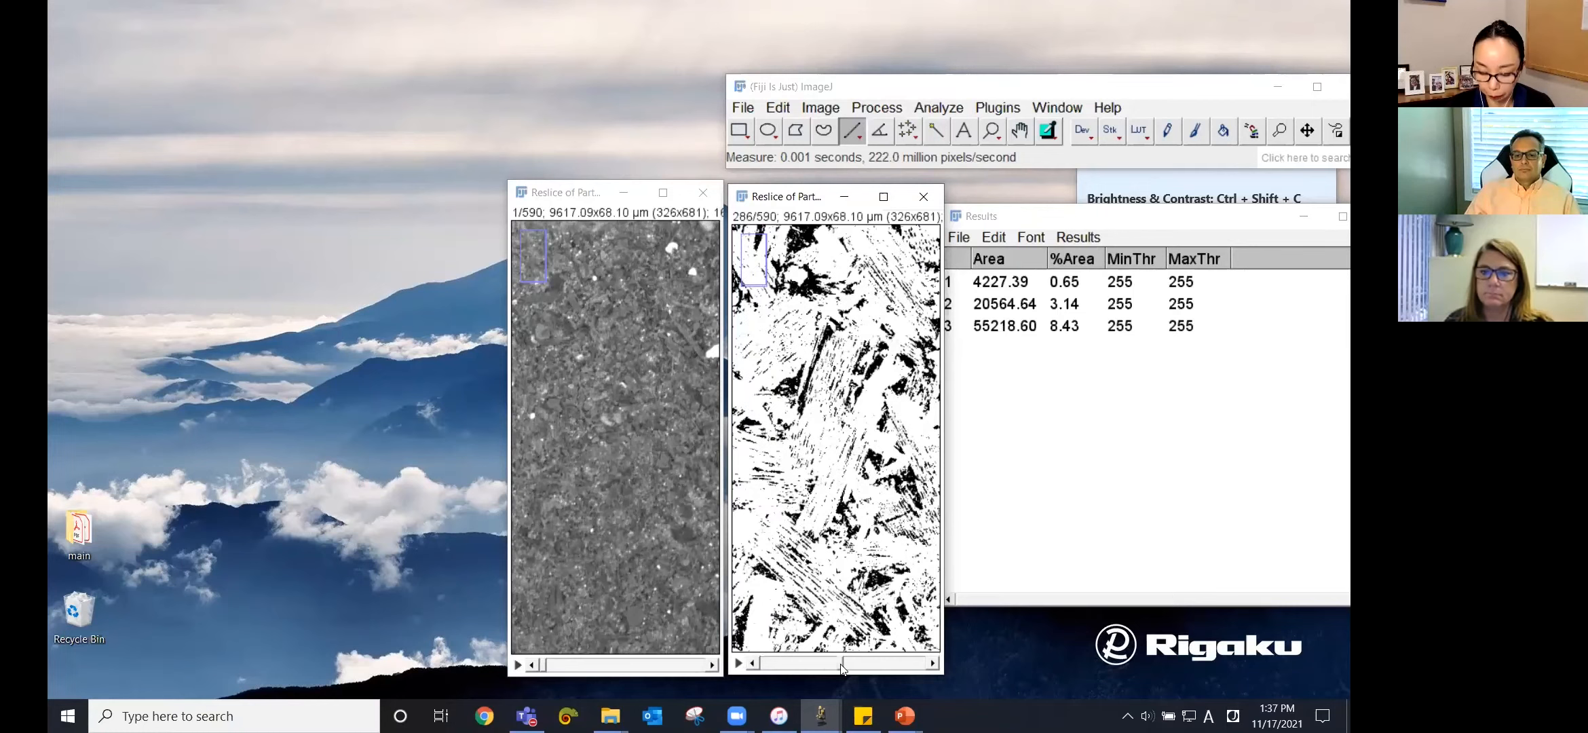
key("ctrl+m")
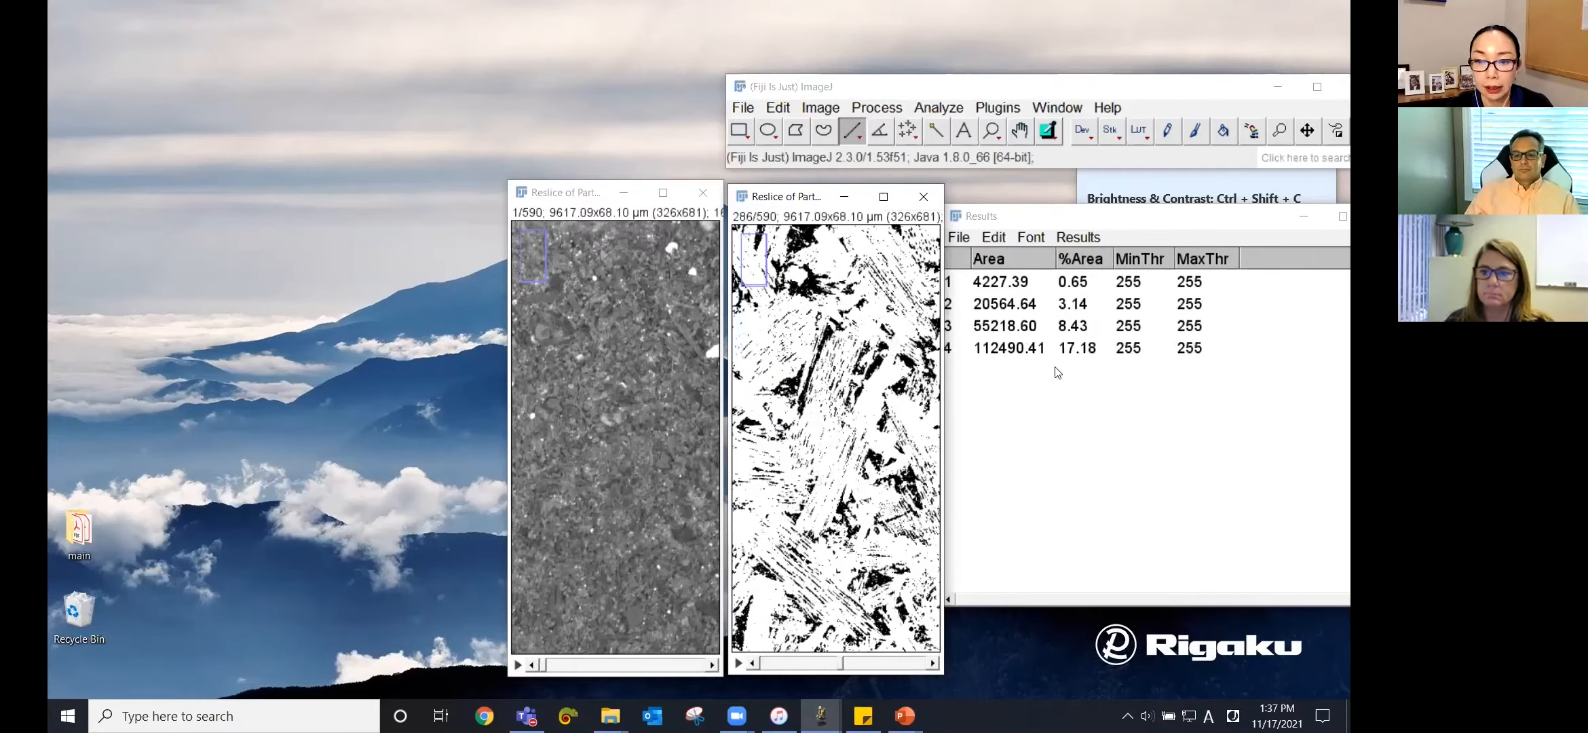
left_click(1086, 285)
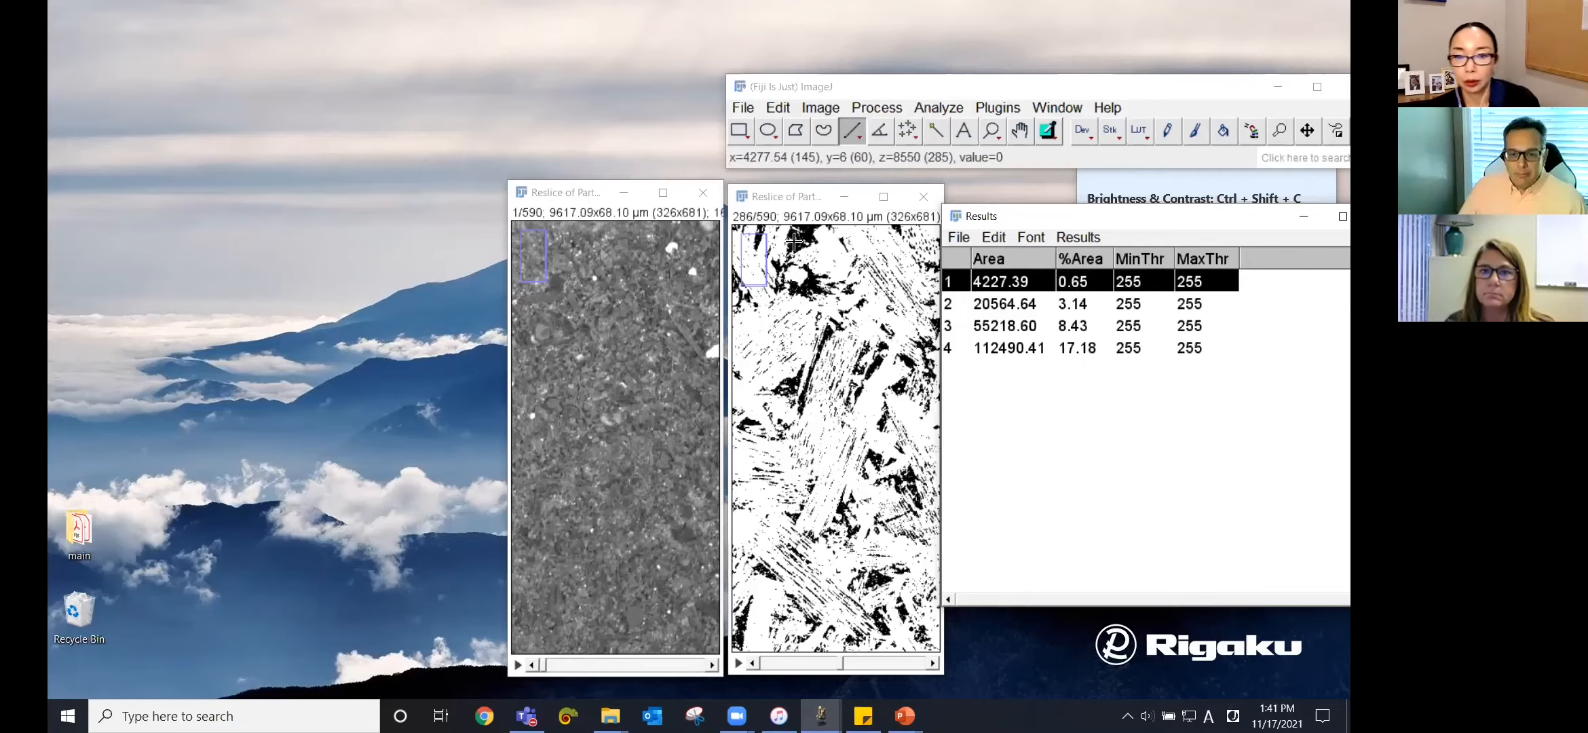
Close the binary stack, discard its measurements without saving, and reposition the original resliced stack window
left_click(628, 364)
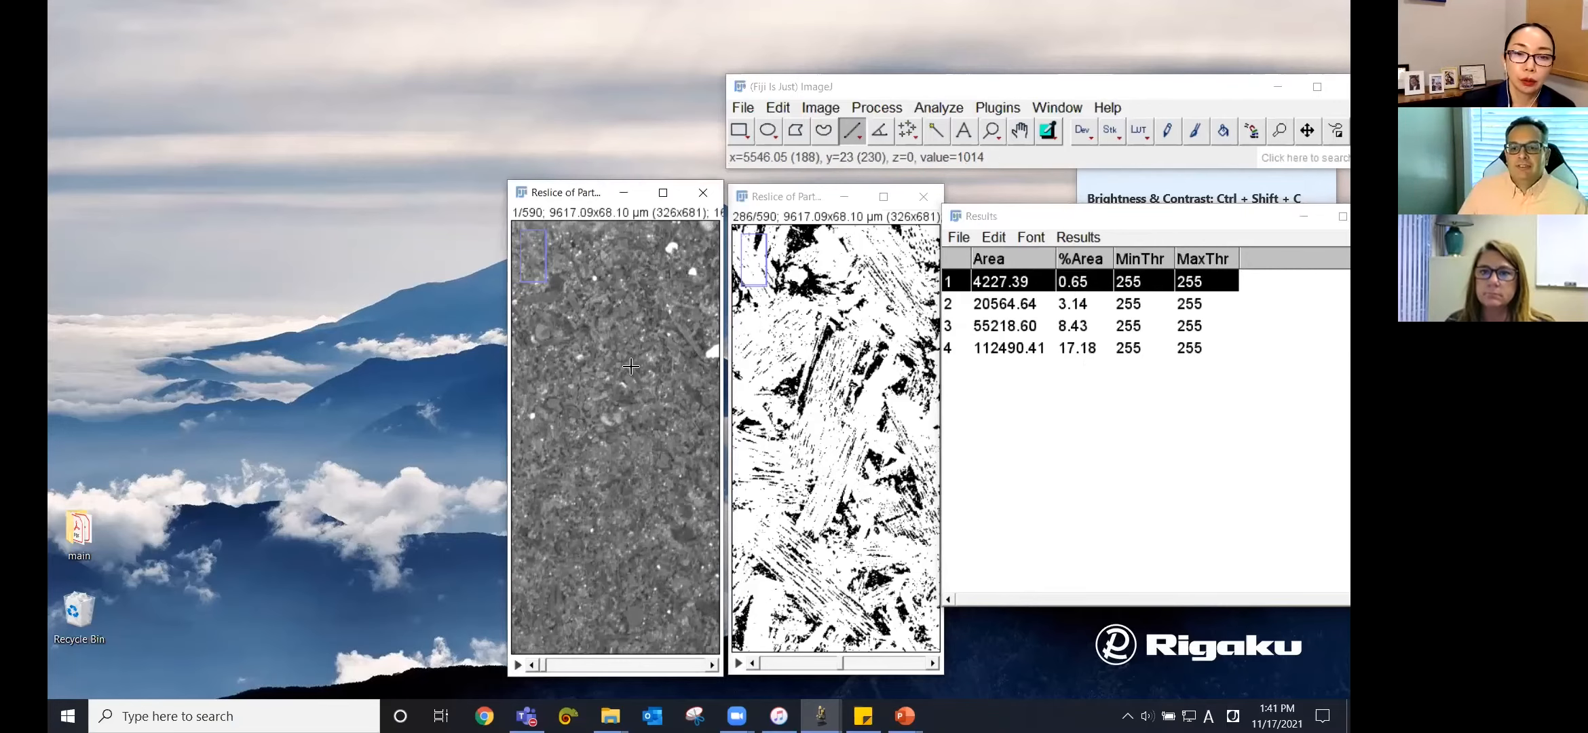
left_click_drag(585, 194, 616, 201)
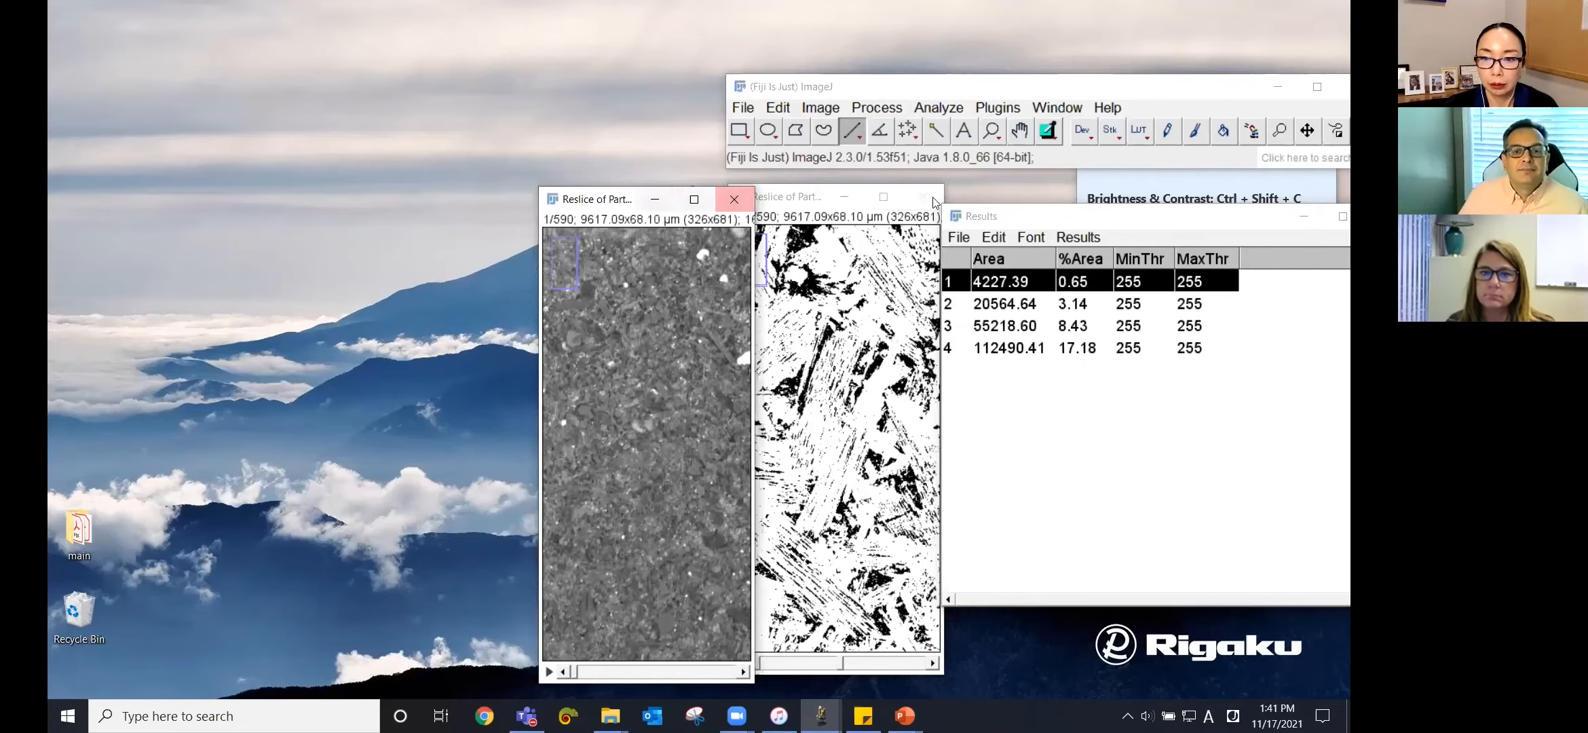
left_click(926, 198)
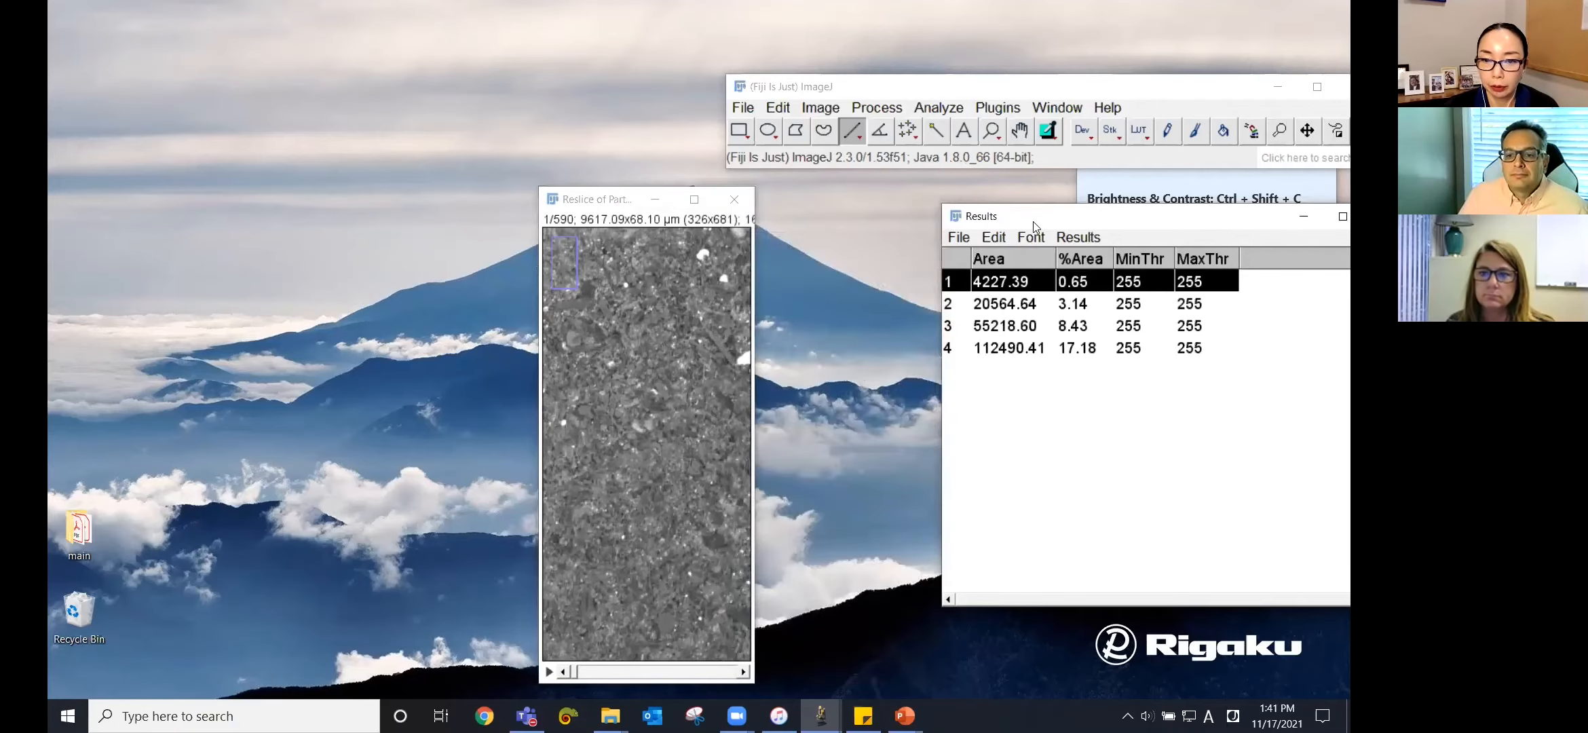
left_click_drag(1045, 218, 714, 302)
left_click(1049, 302)
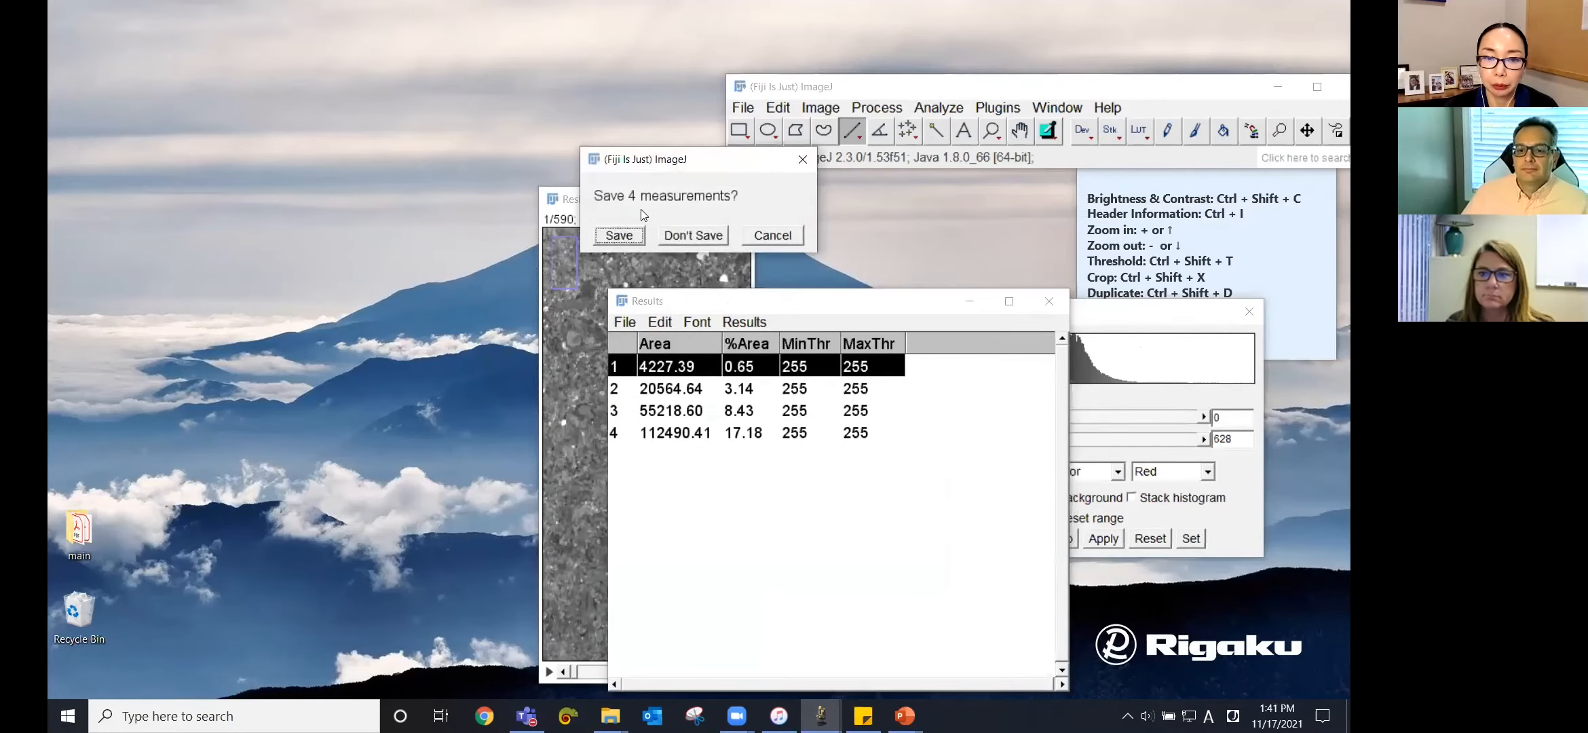
left_click(709, 238)
left_click_drag(630, 201, 741, 199)
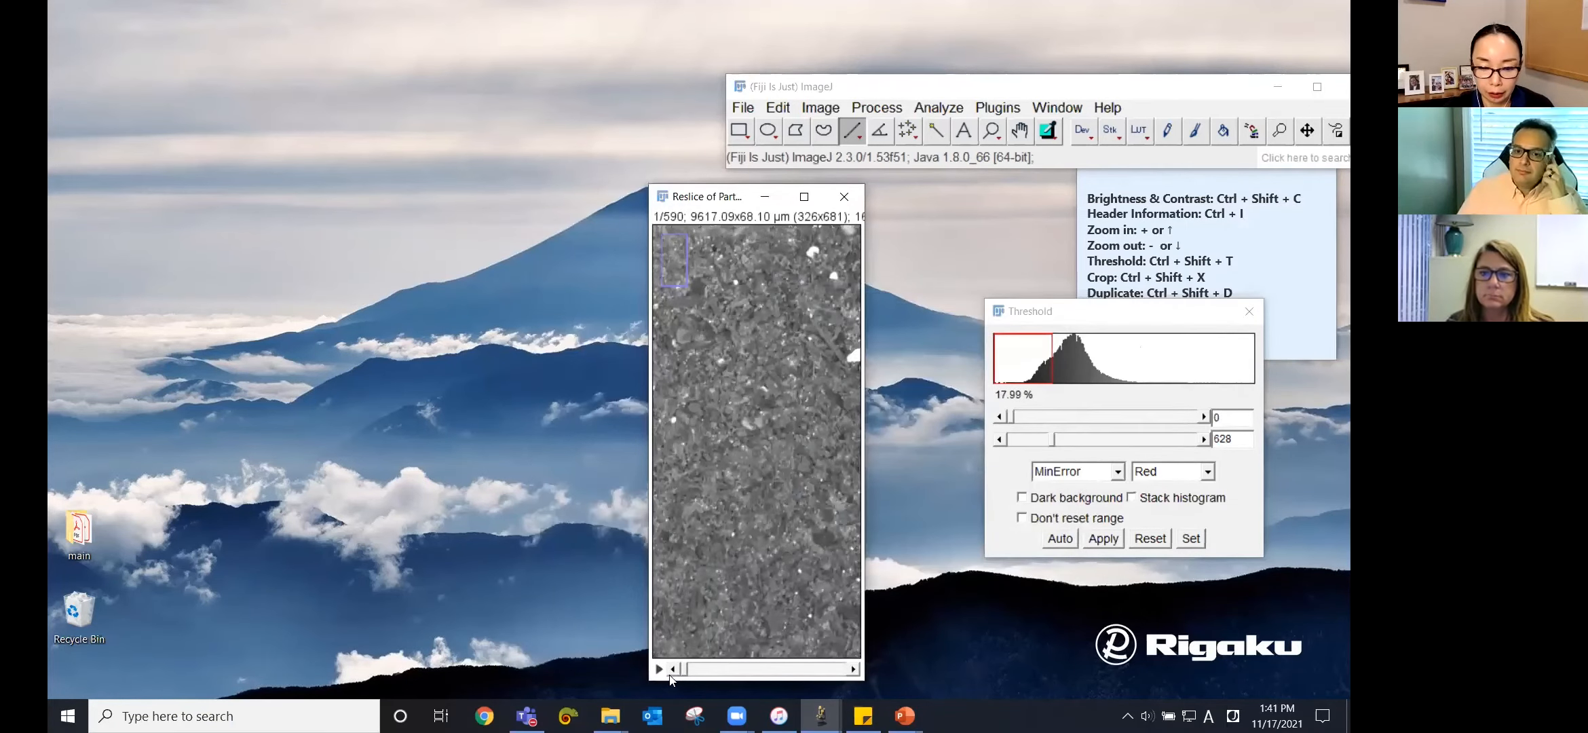
mouse_move(683, 667)
left_mouse_down()
mouse_move(848, 668)
mouse_move(674, 668)
left_mouse_up()
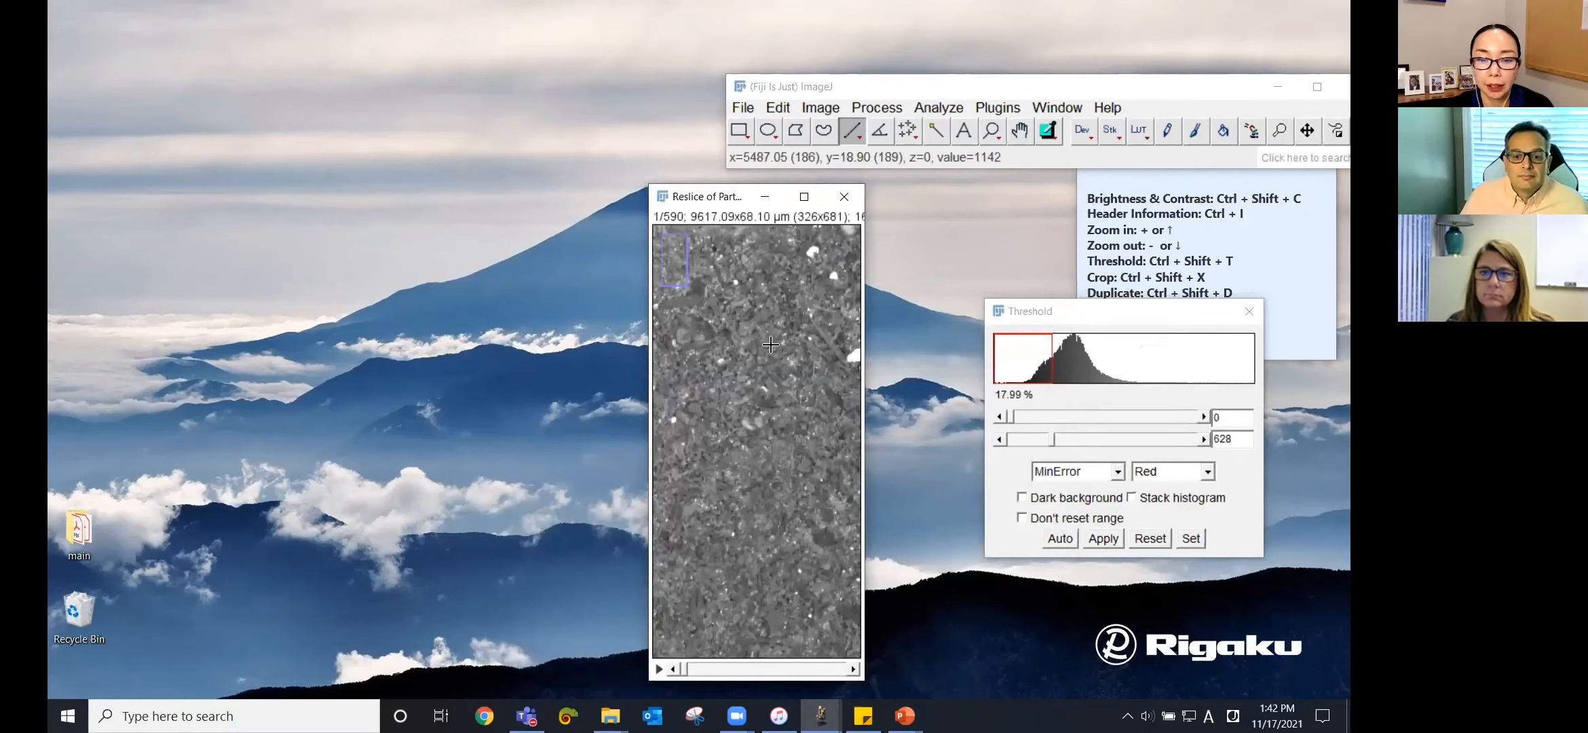
Start saving the resliced stack as an image sequence in TIFF format
left_click(743, 109)
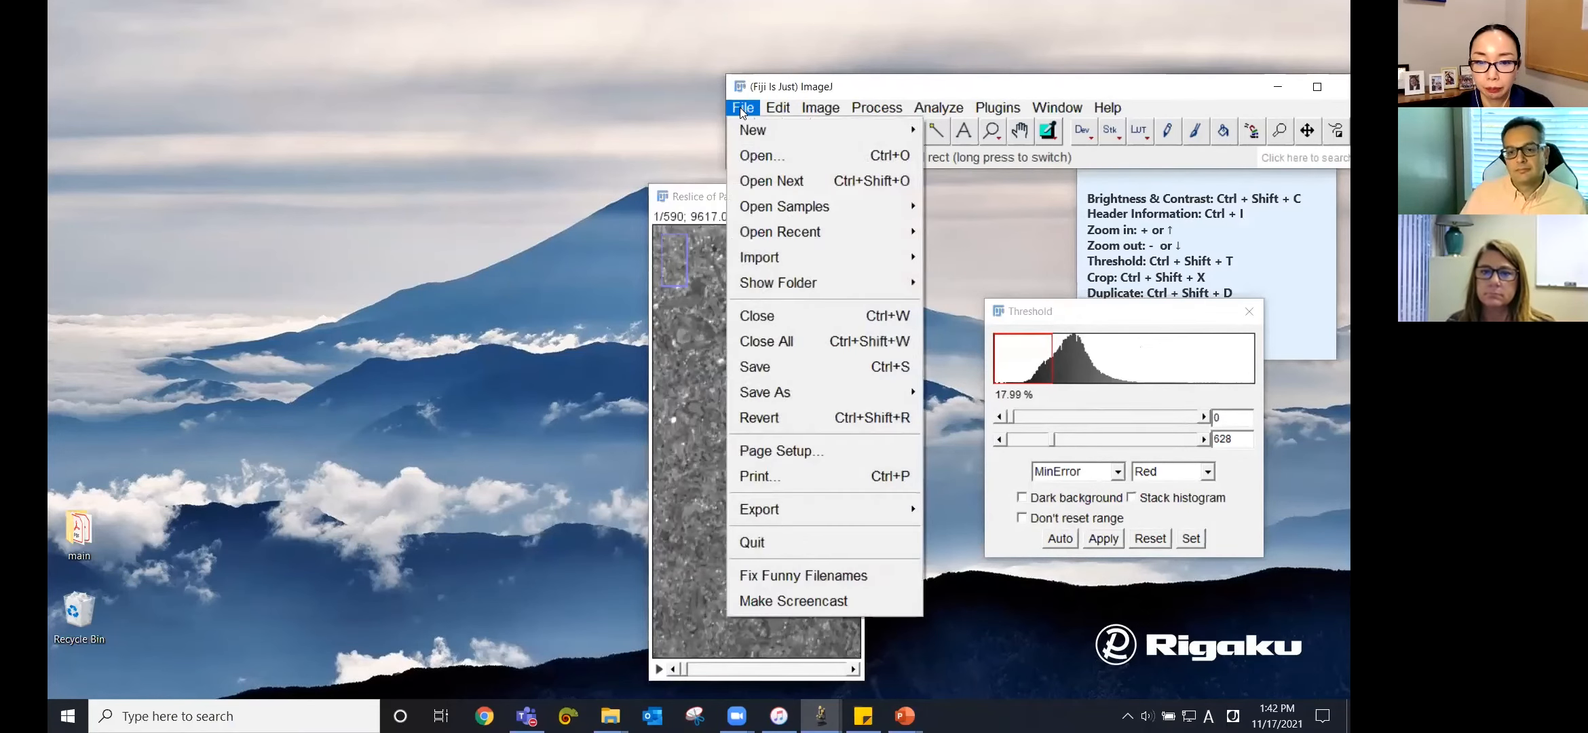
mouse_move(794, 395)
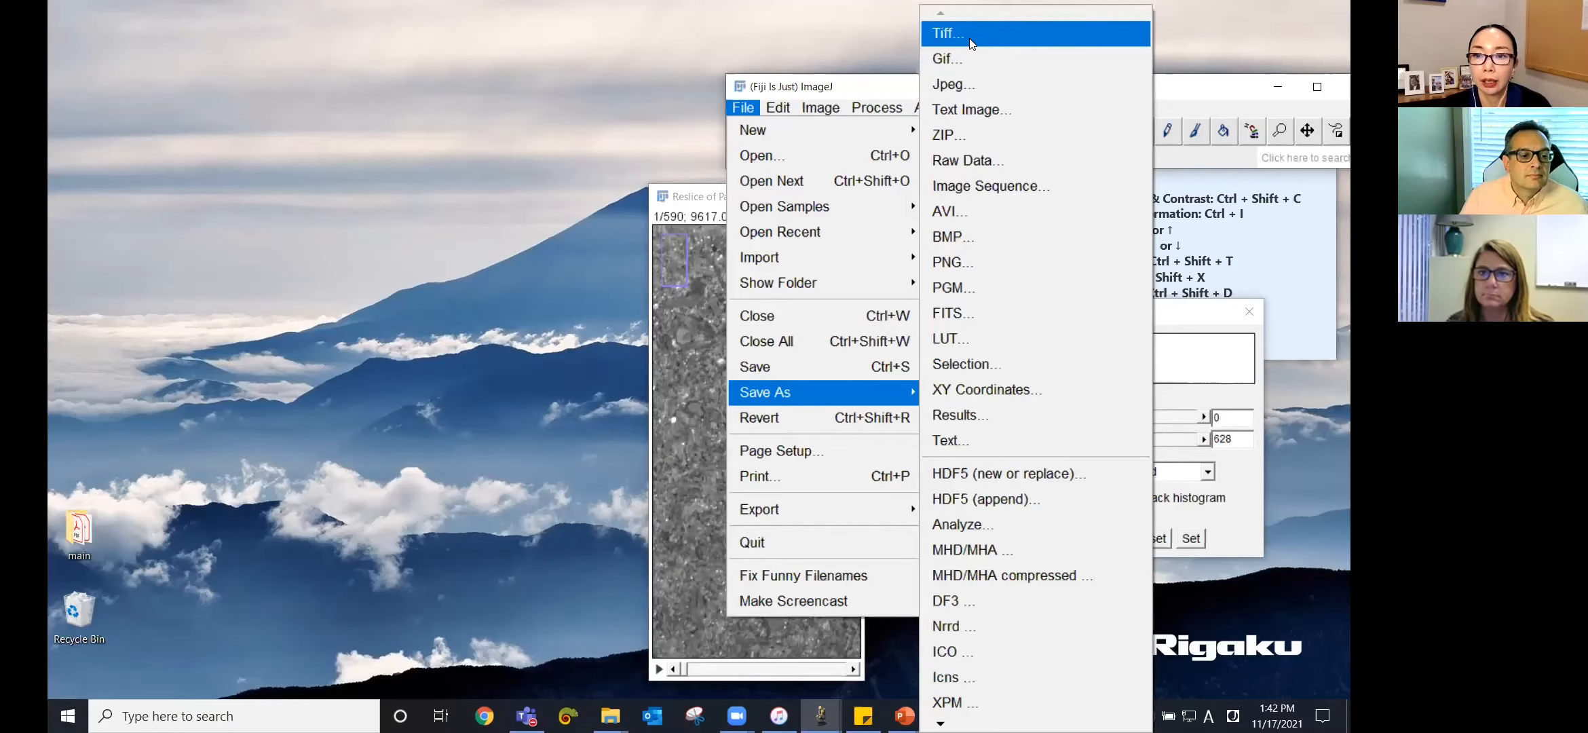
left_click(1007, 187)
left_click(609, 210)
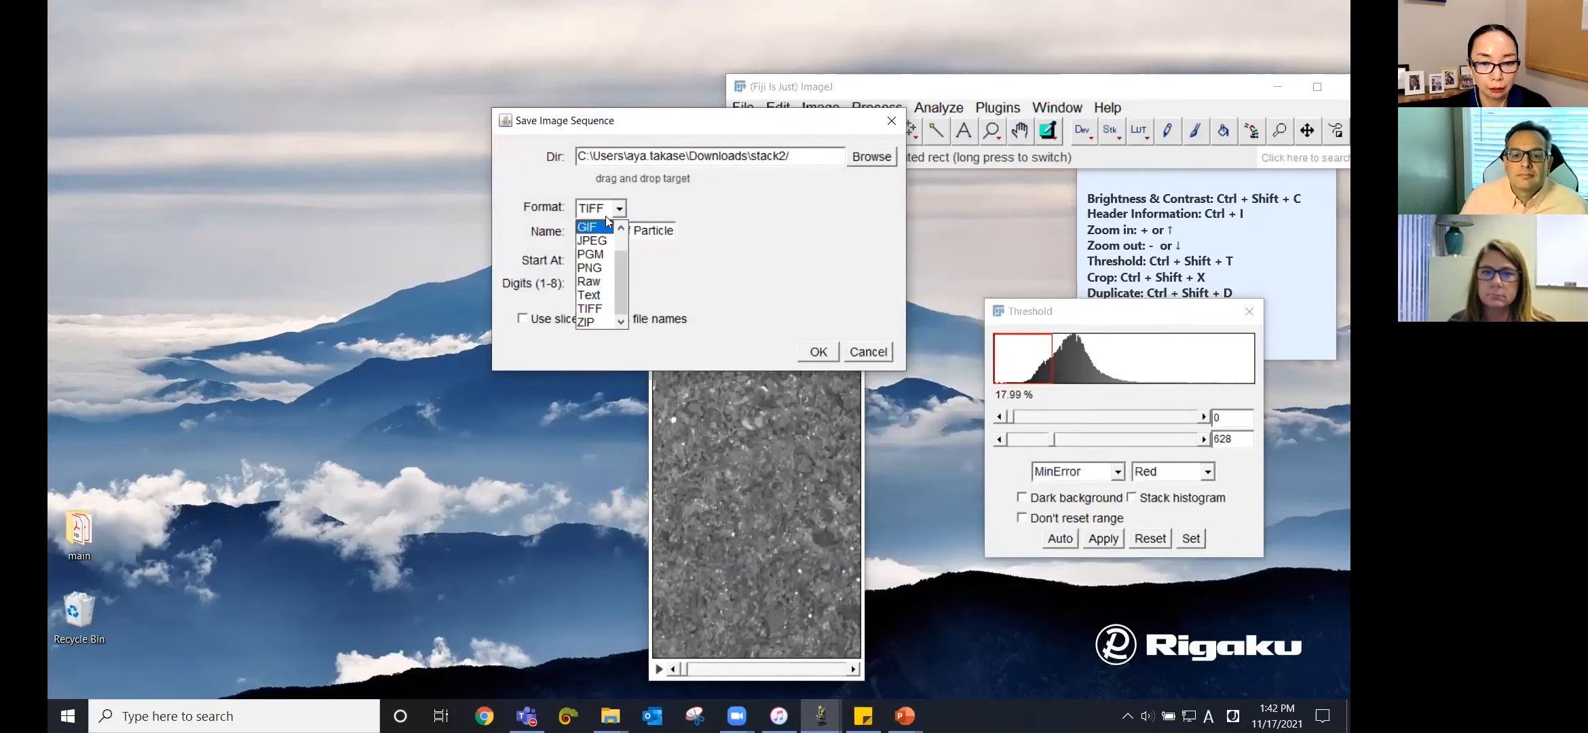
left_click(608, 310)
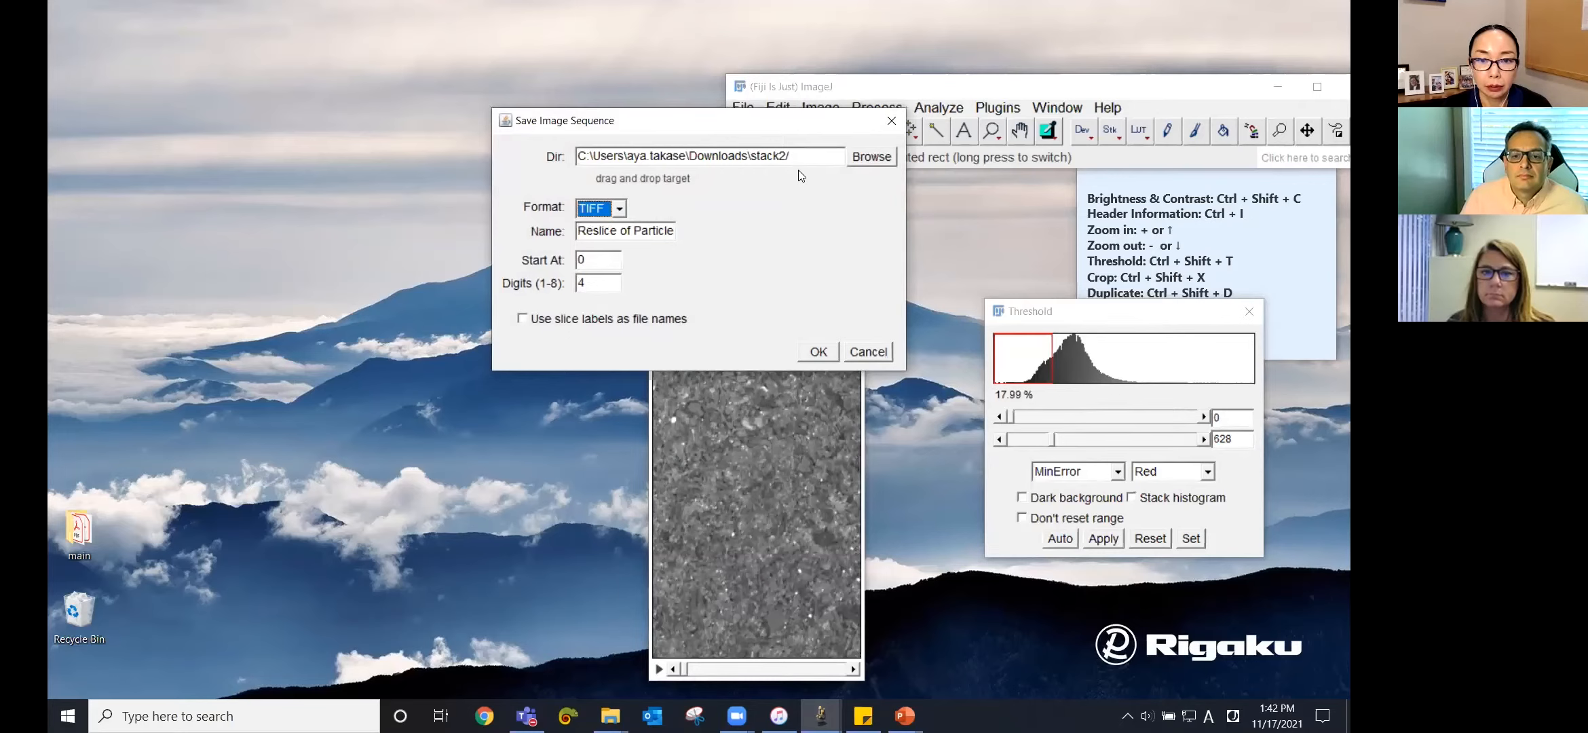
Save the image sequence into a new folder named stack inside the Results folder
left_click(871, 157)
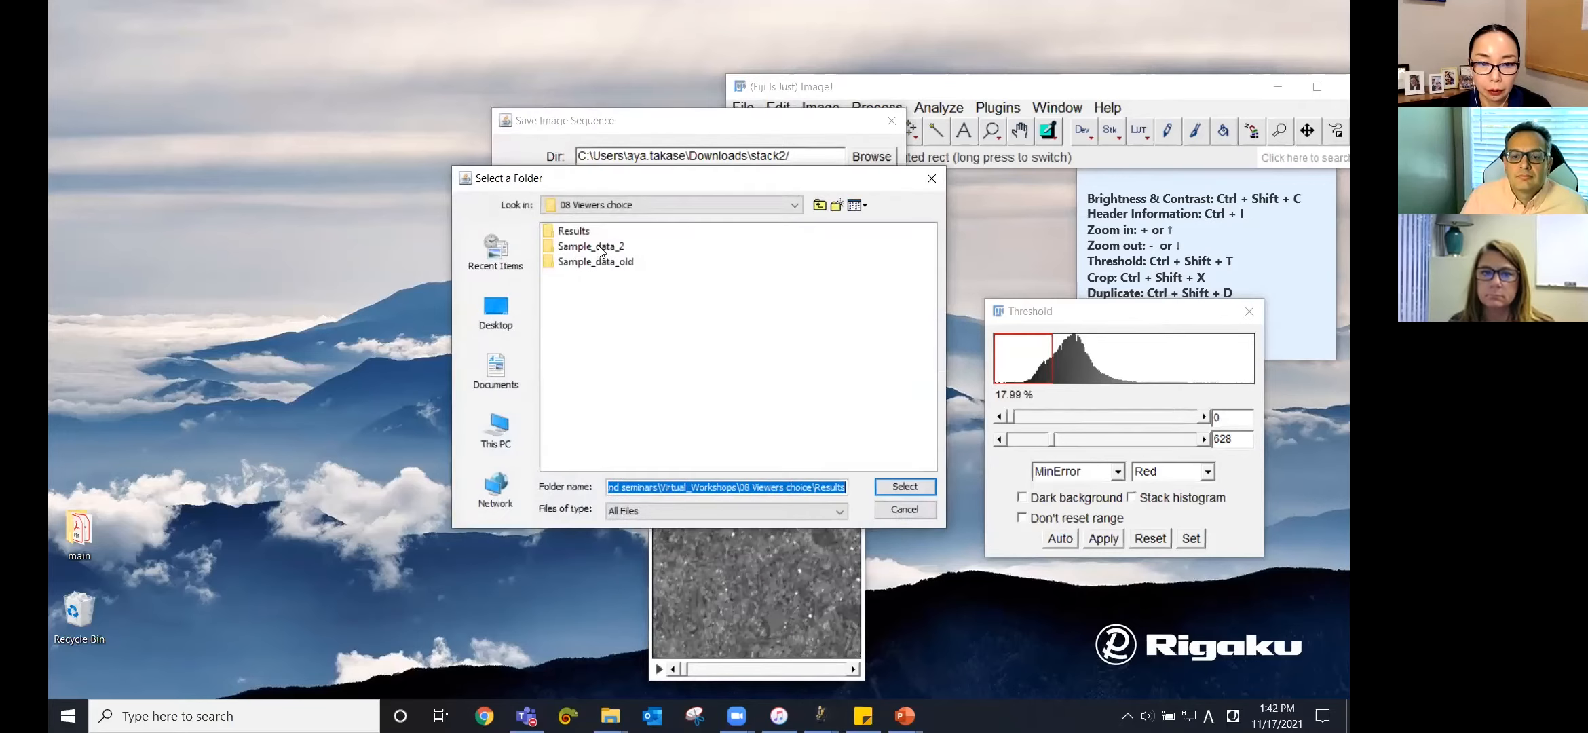
double_click(583, 232)
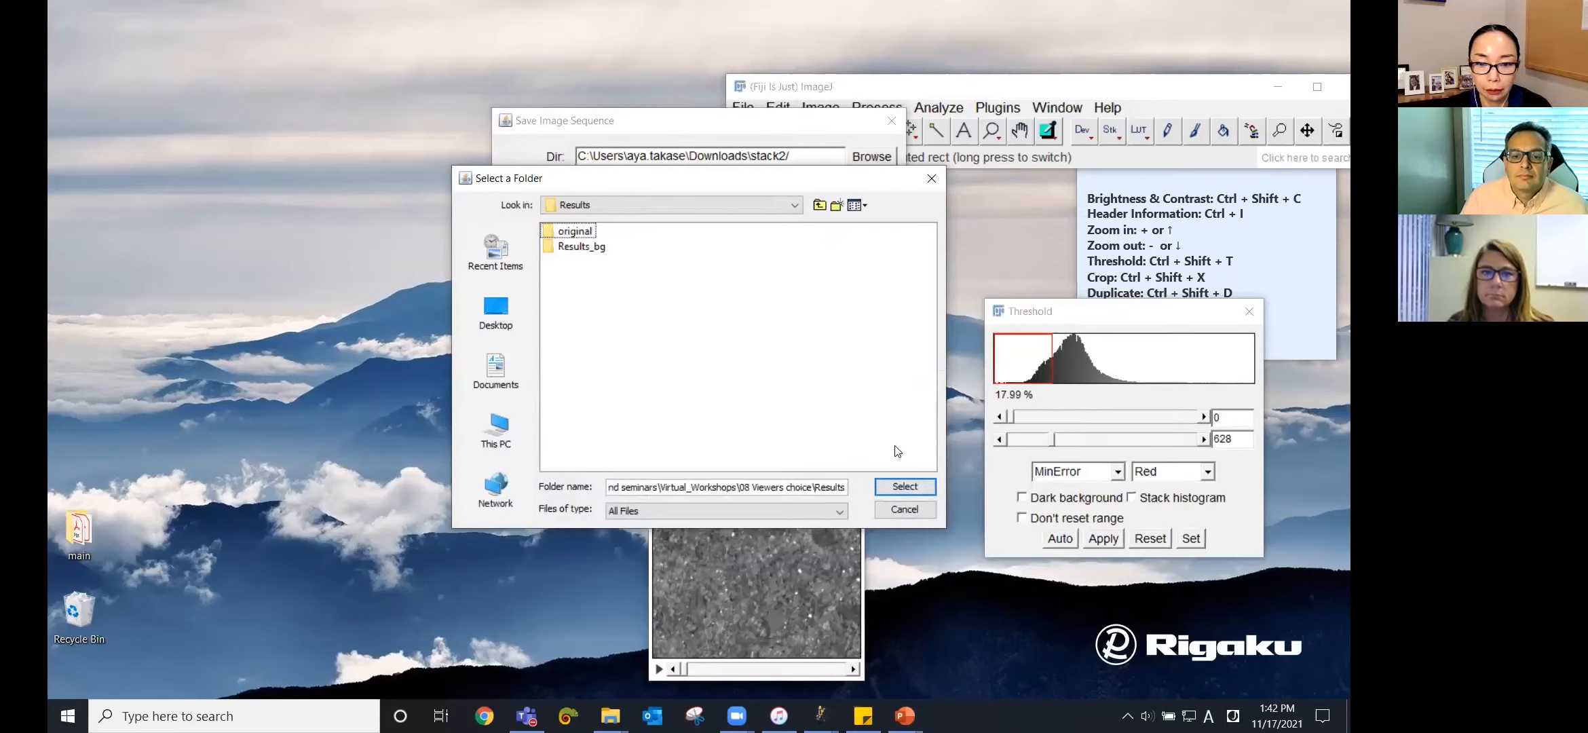
left_click(837, 205)
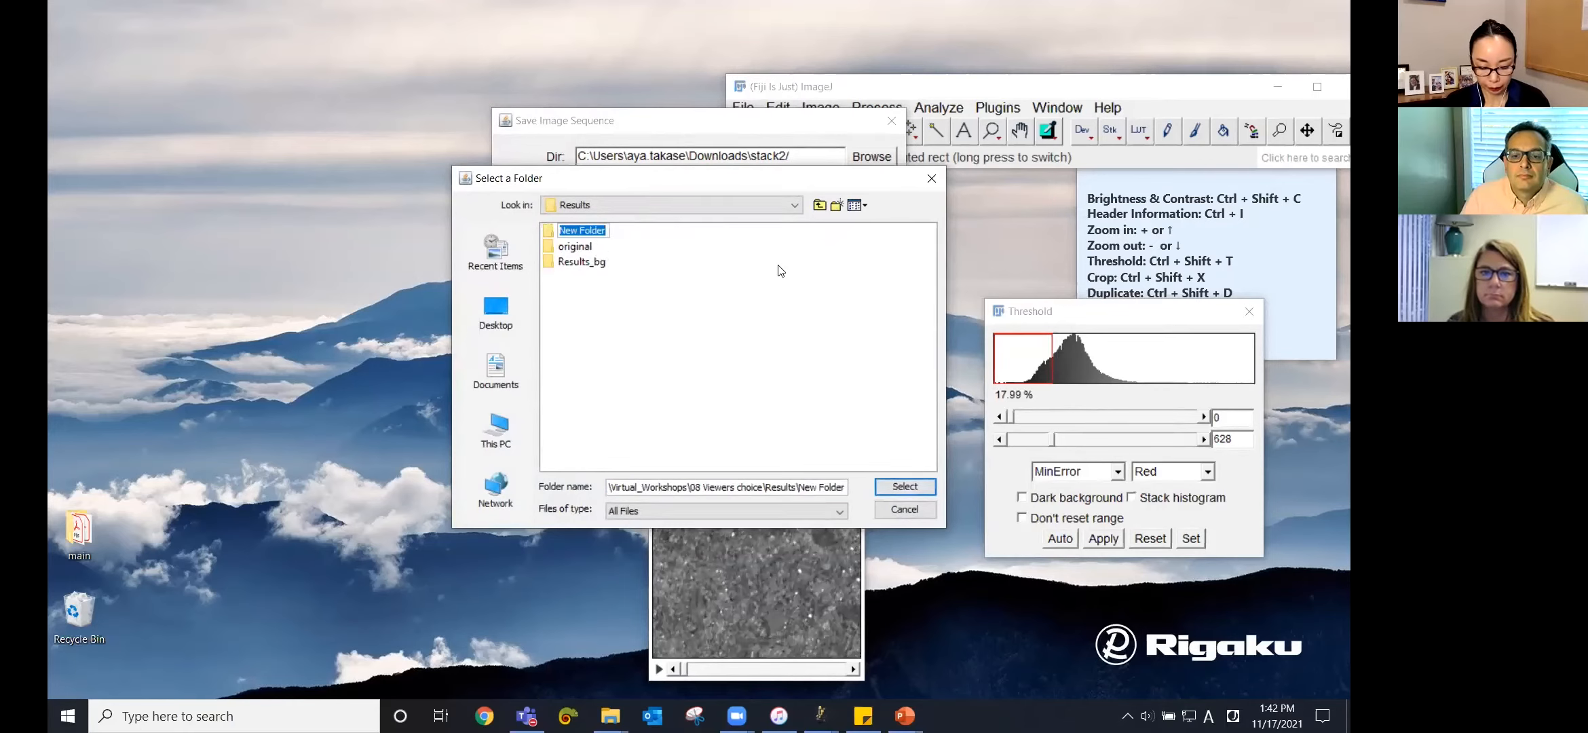
type("stack")
key("Return")
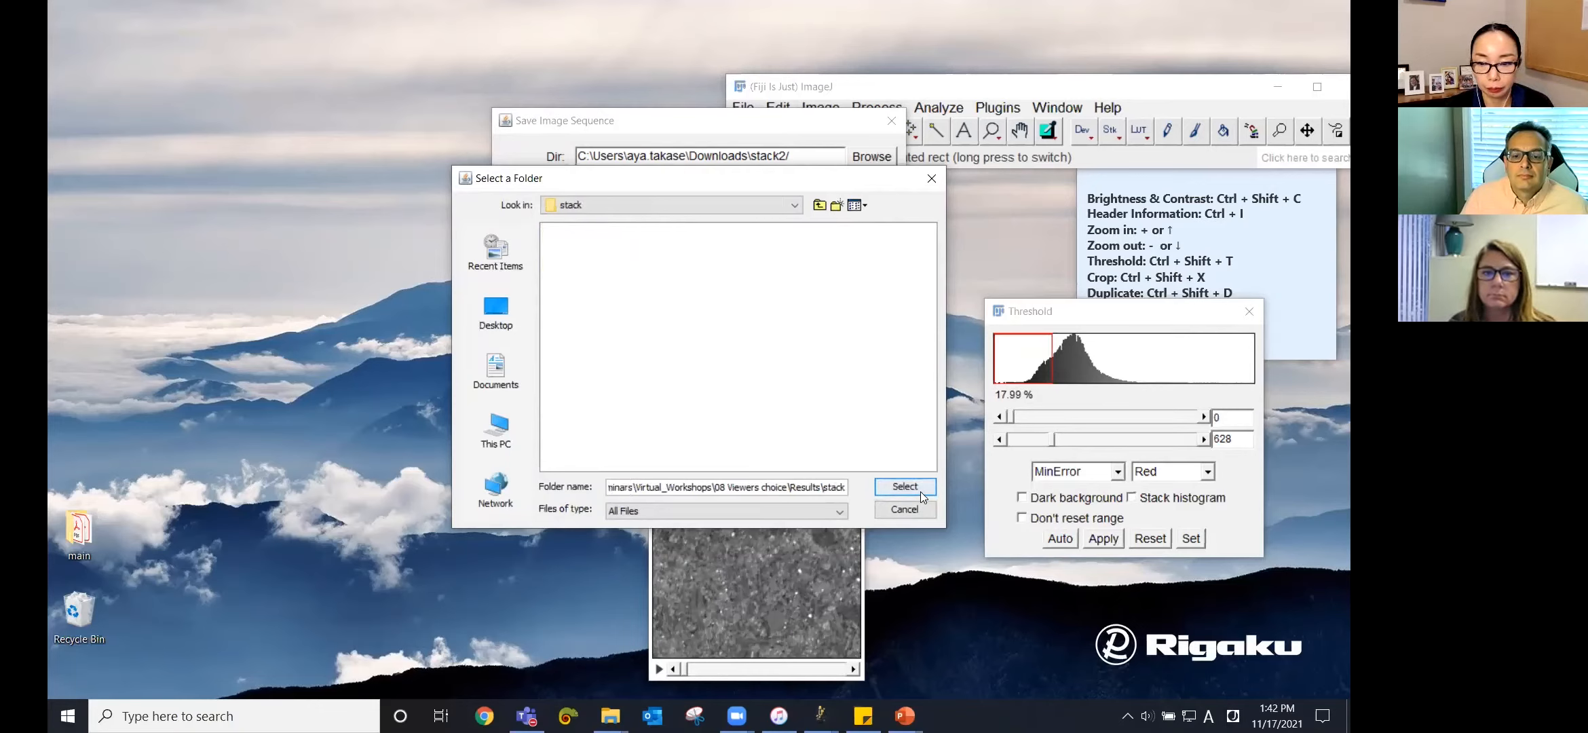
left_click(916, 488)
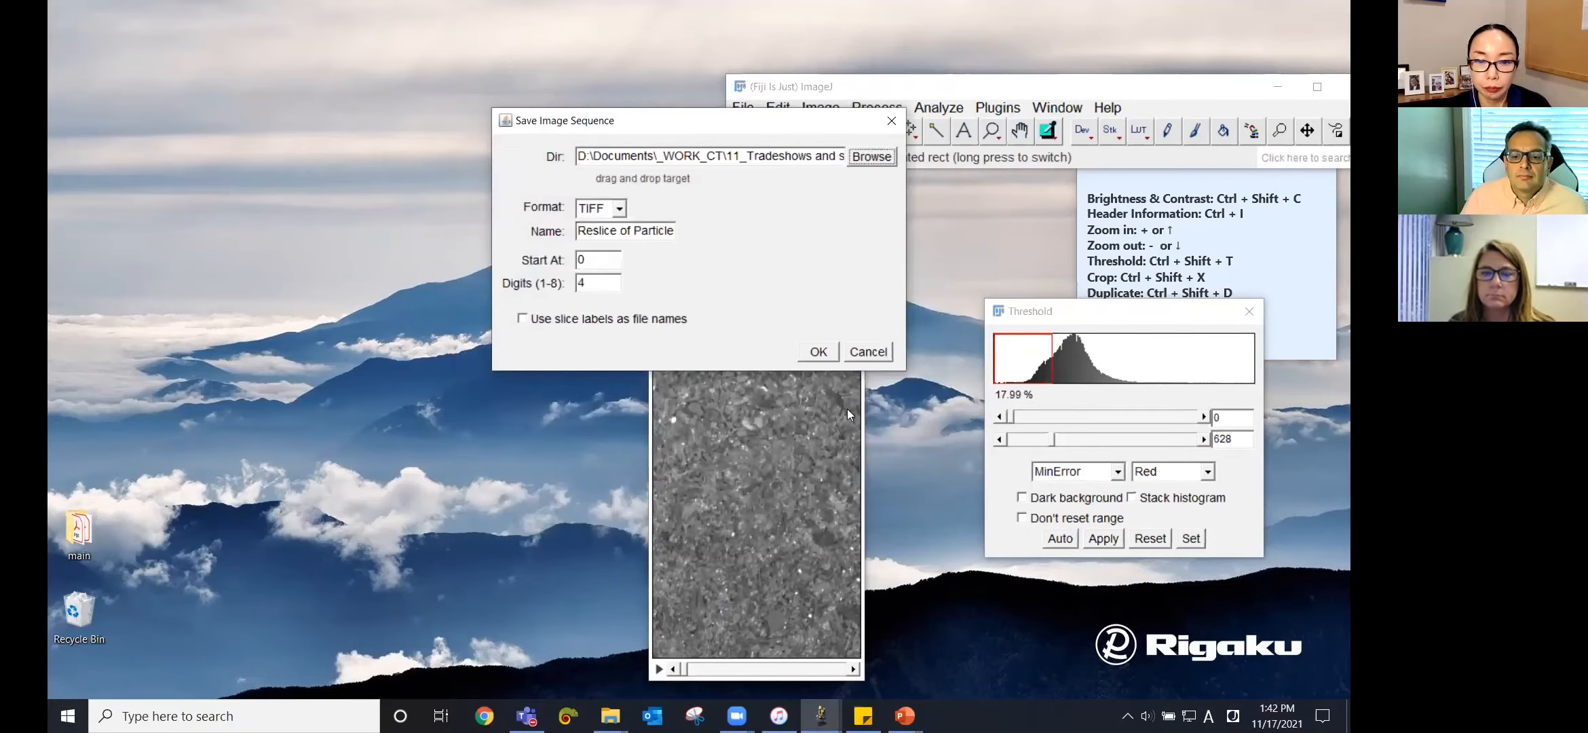
left_click(822, 352)
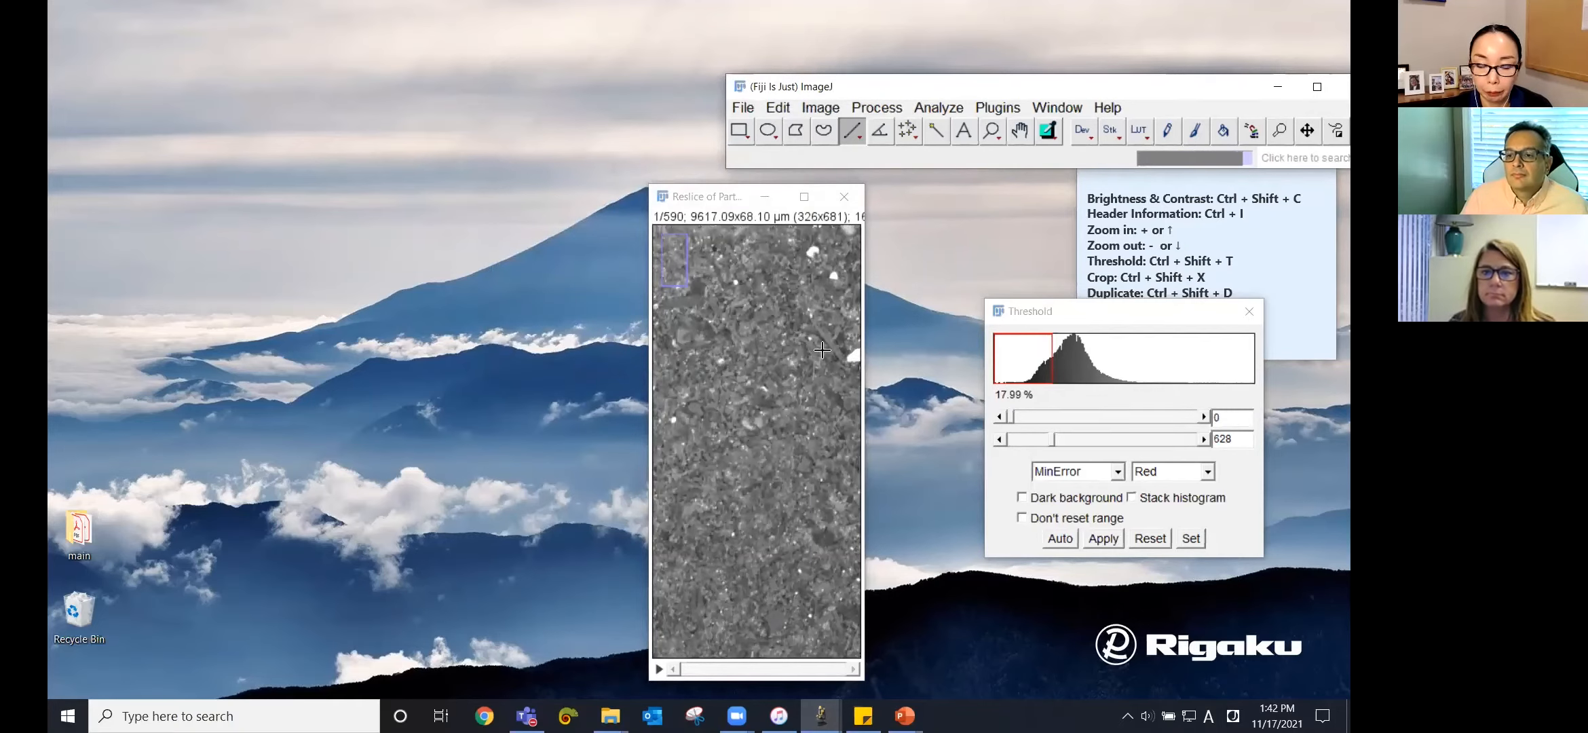
Switch to File Explorer and open the stack folder inside Results
mouse_move(610, 716)
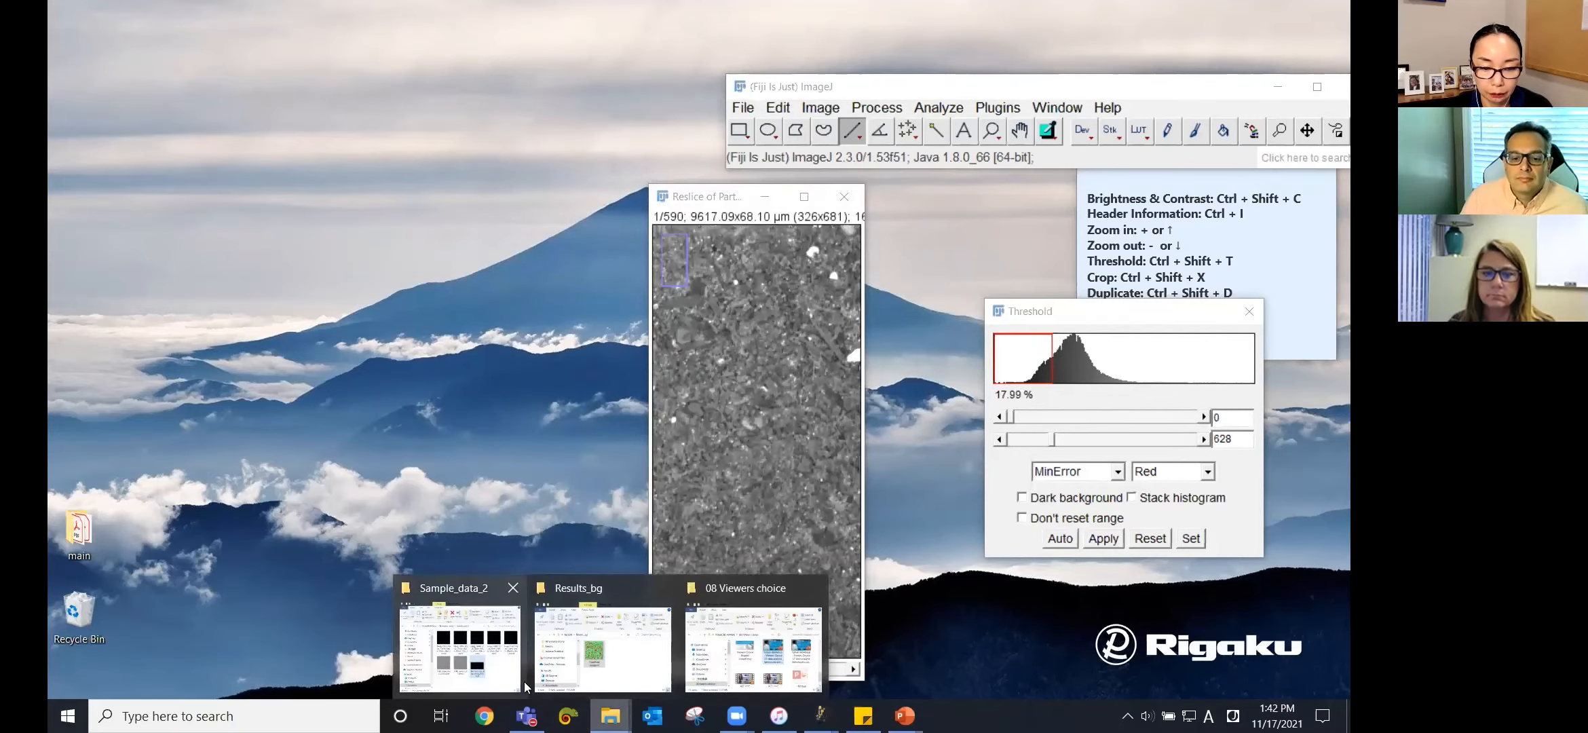
left_click(598, 676)
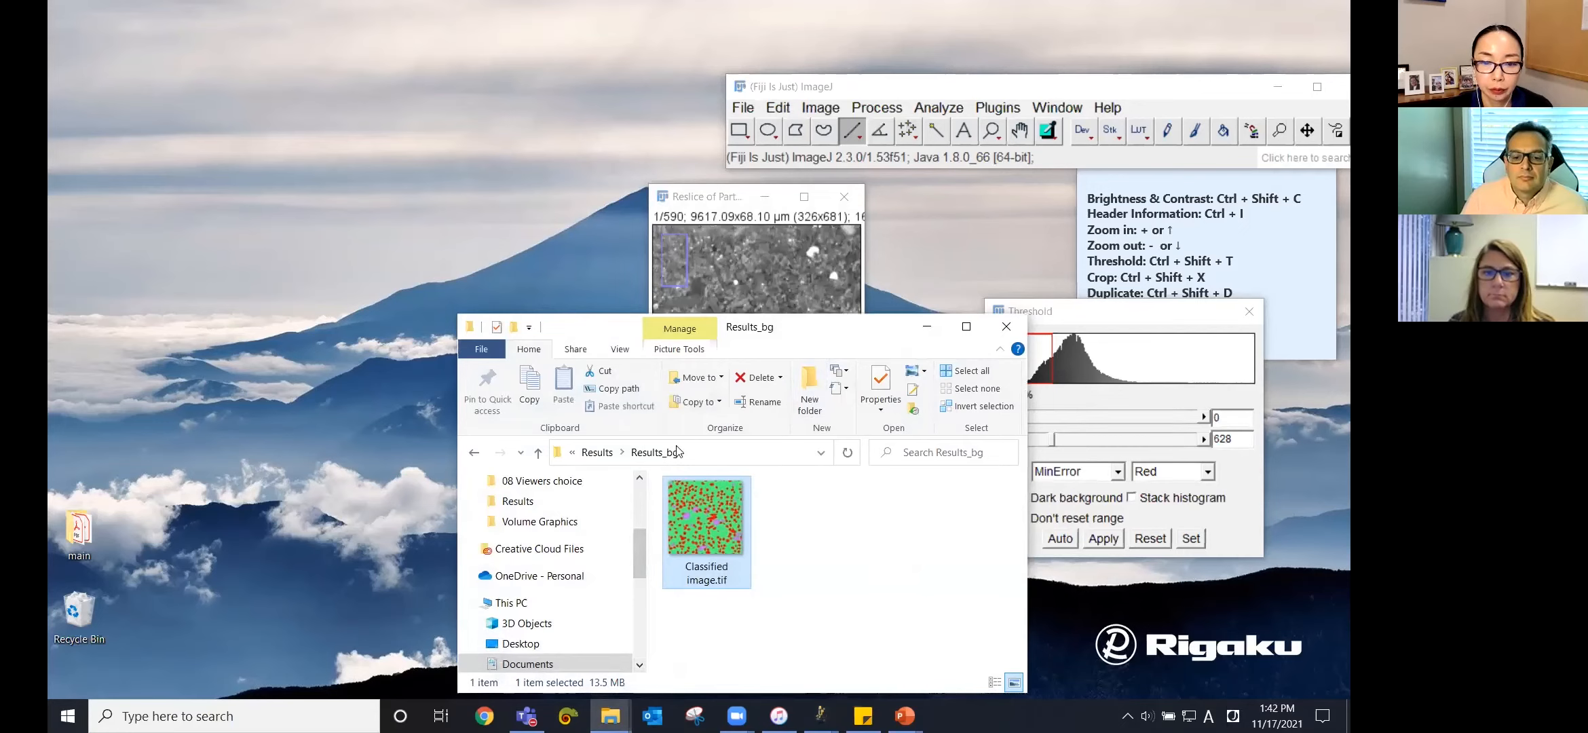
left_click(597, 452)
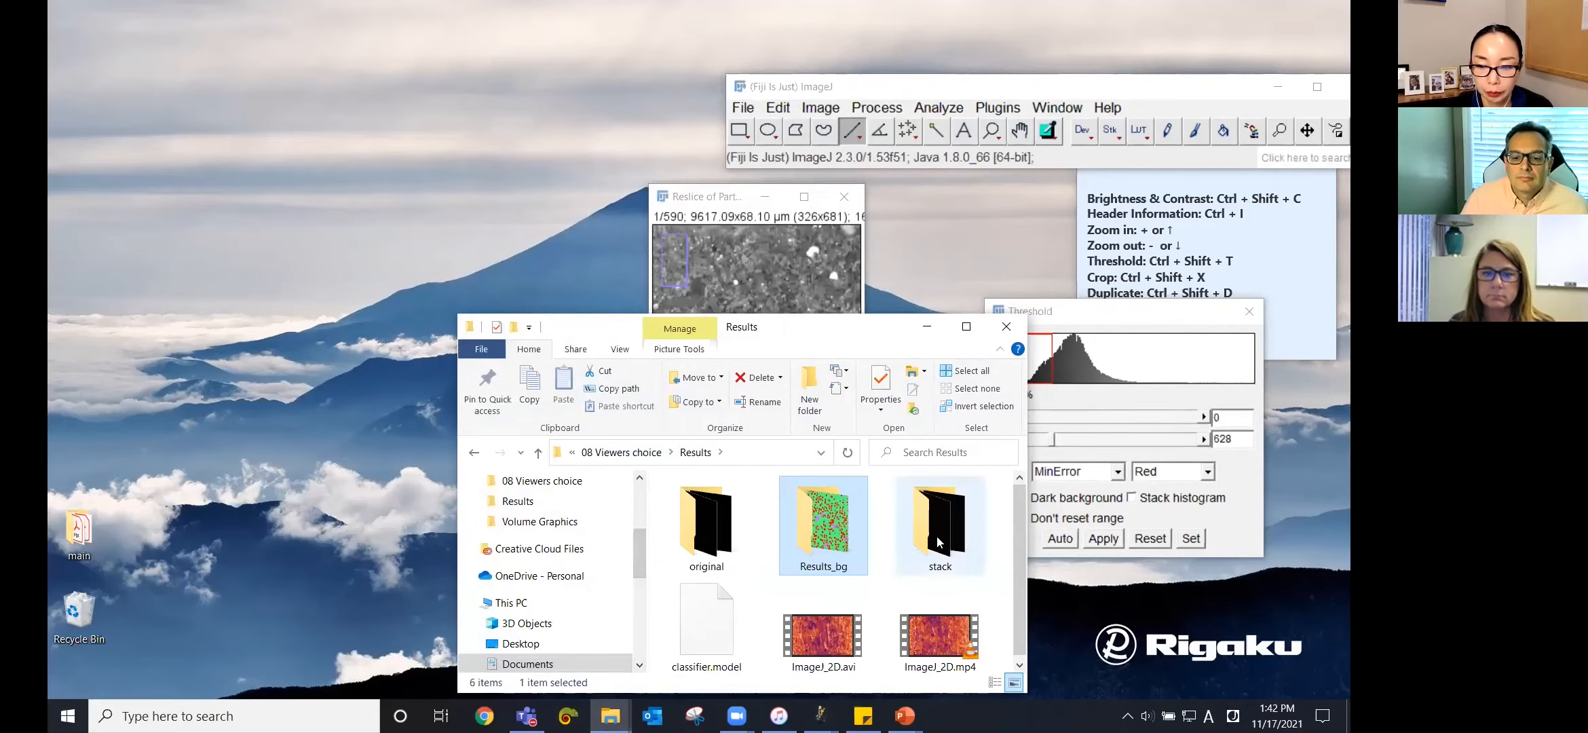
double_click(943, 519)
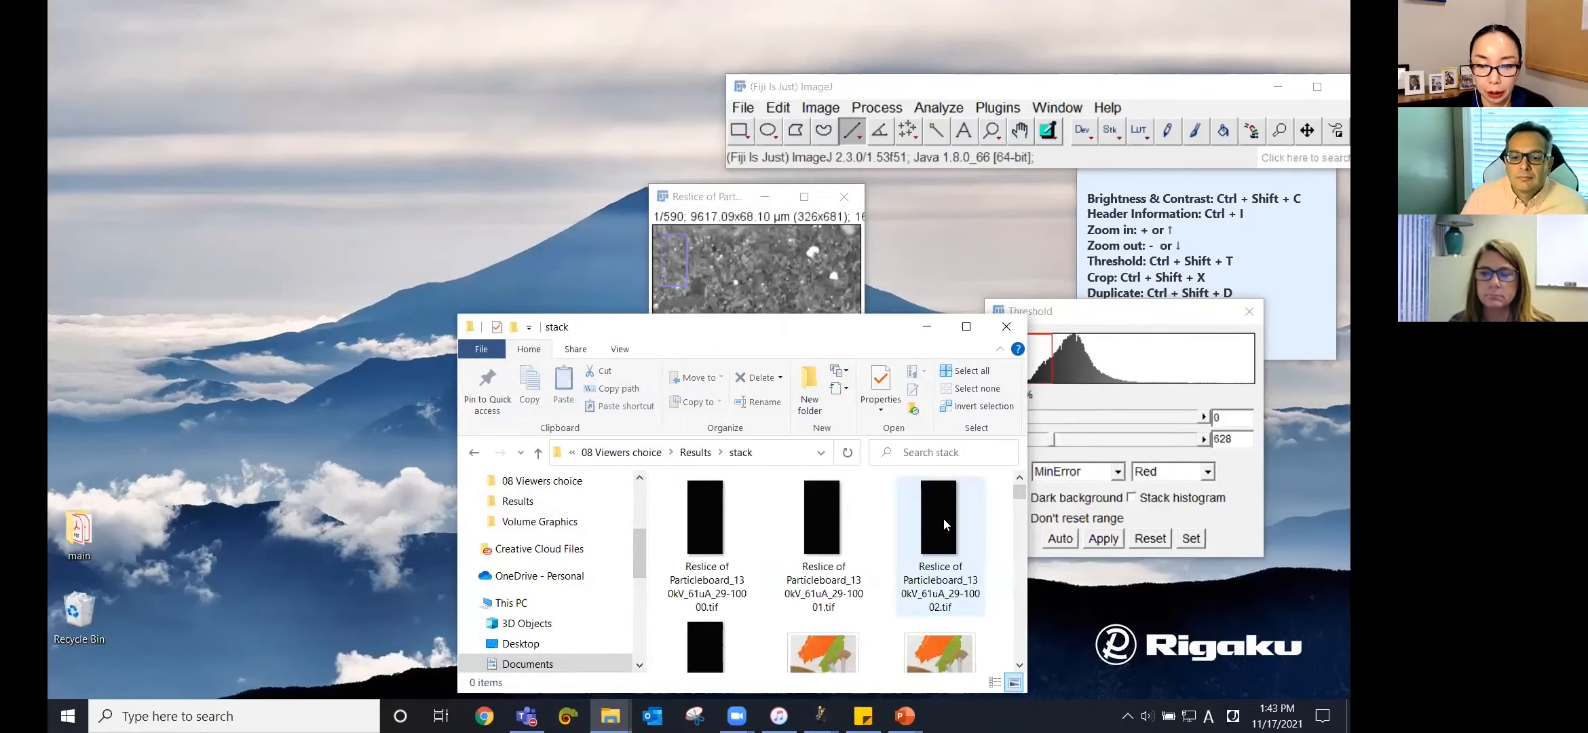
Open the first two exported TIFF slices from the stack folder in Fiji, placing their image windows apart
left_click_drag(831, 333, 834, 239)
left_click_drag(716, 428, 871, 147)
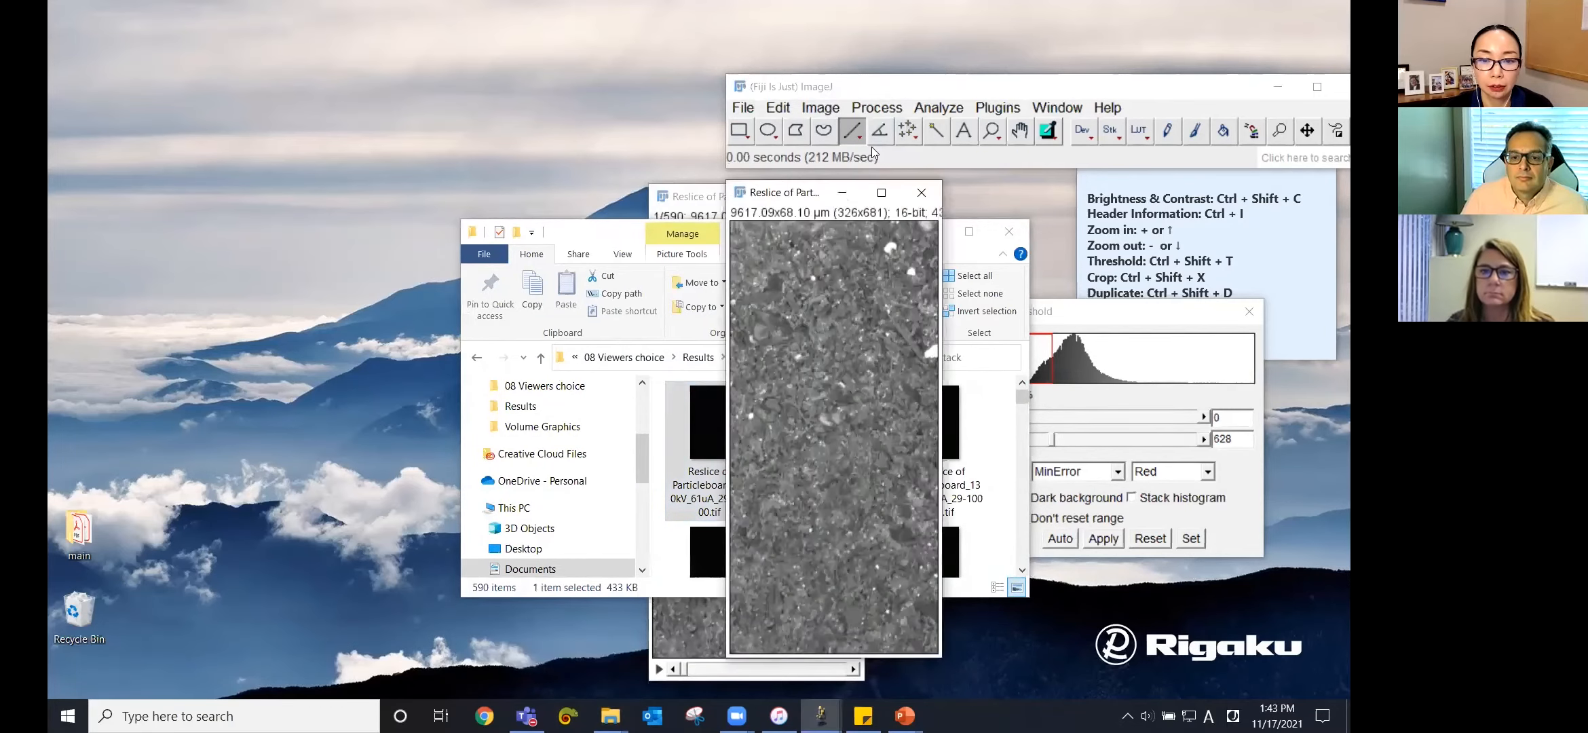
left_click_drag(804, 194, 551, 197)
left_click_drag(819, 438, 882, 149)
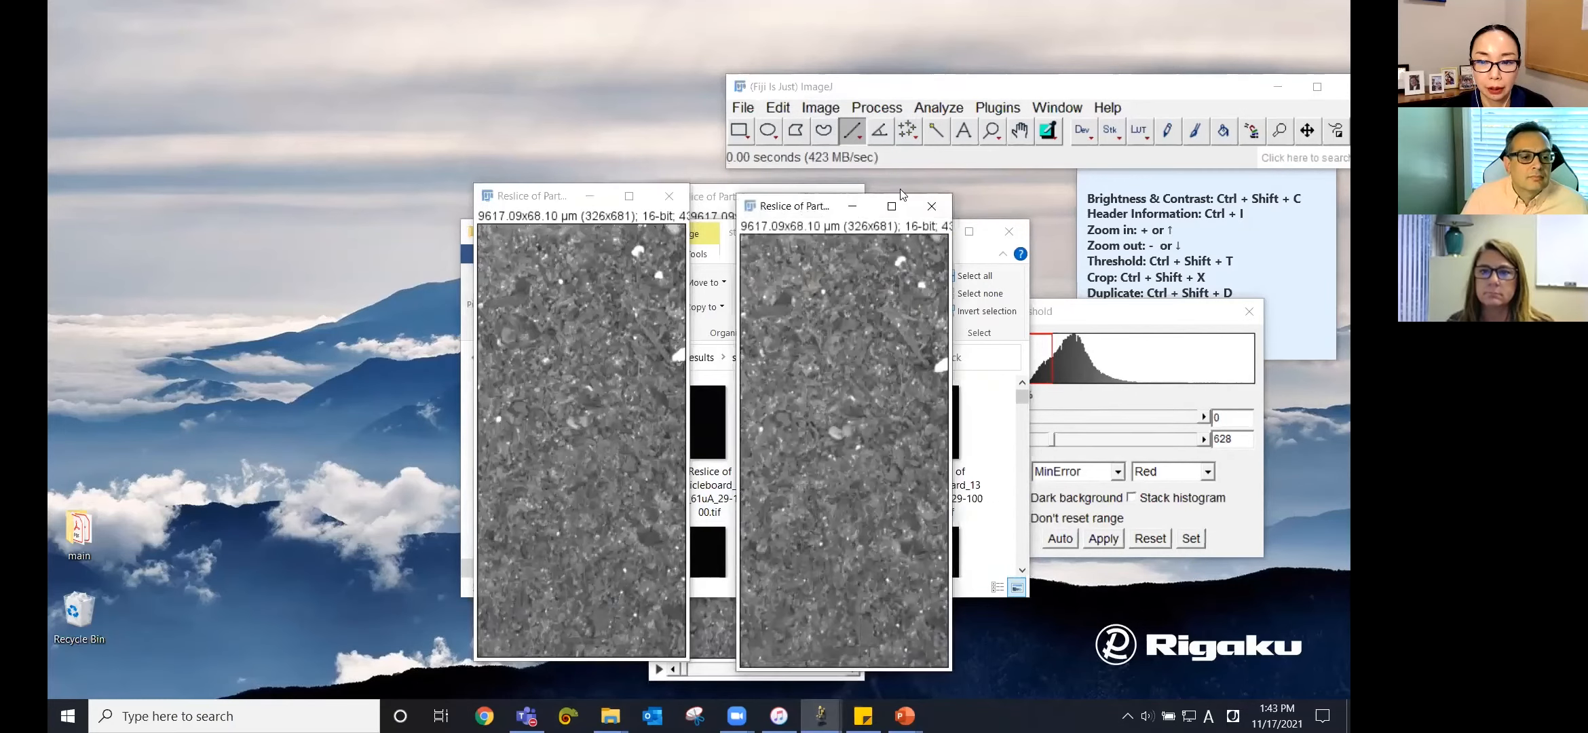
Look through the stack folder down to its last exported slice and close the first reopened slice image
left_click(996, 438)
left_click_drag(1024, 395, 1012, 564)
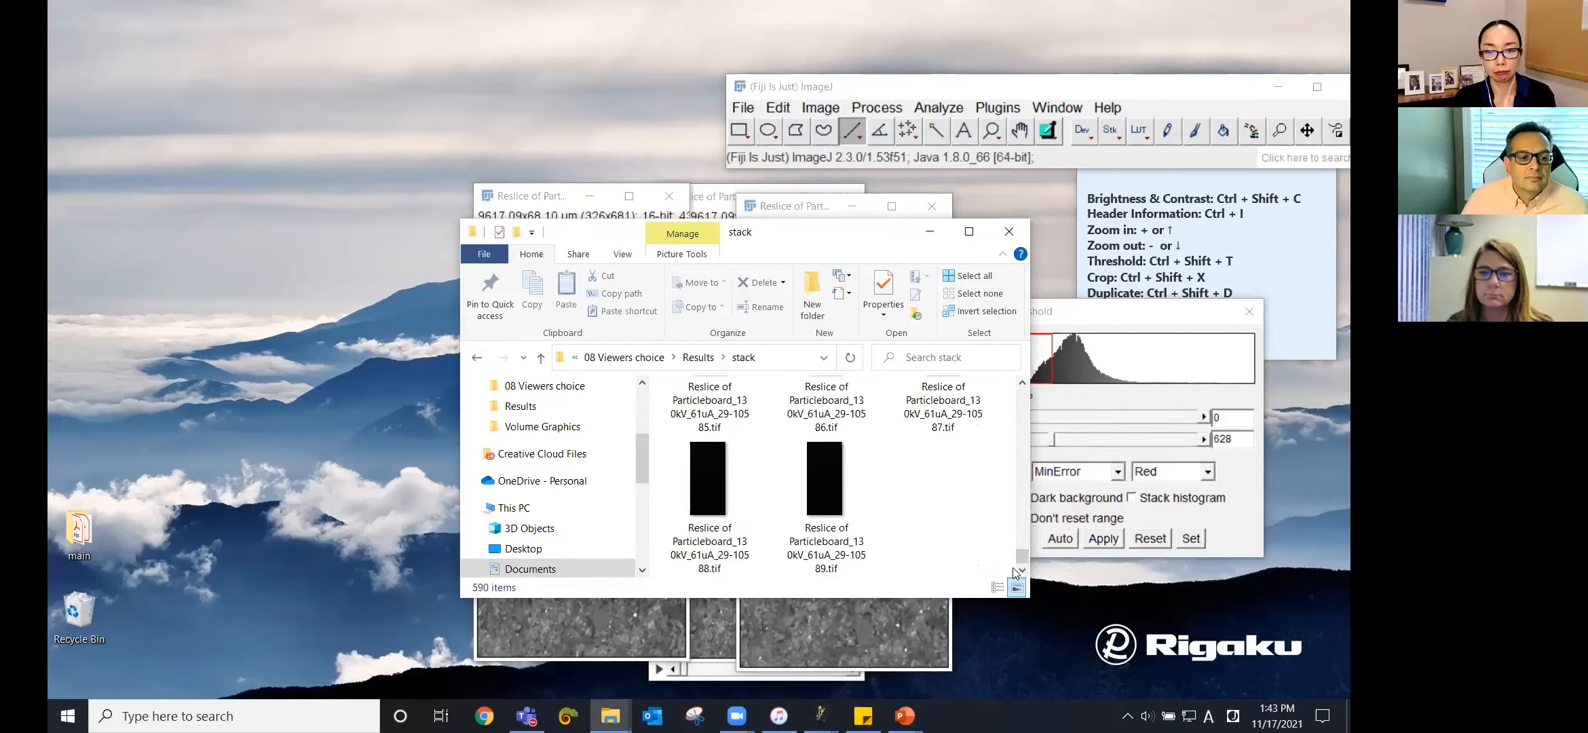
left_click(572, 198)
key("ctrl+w")
left_click(743, 108)
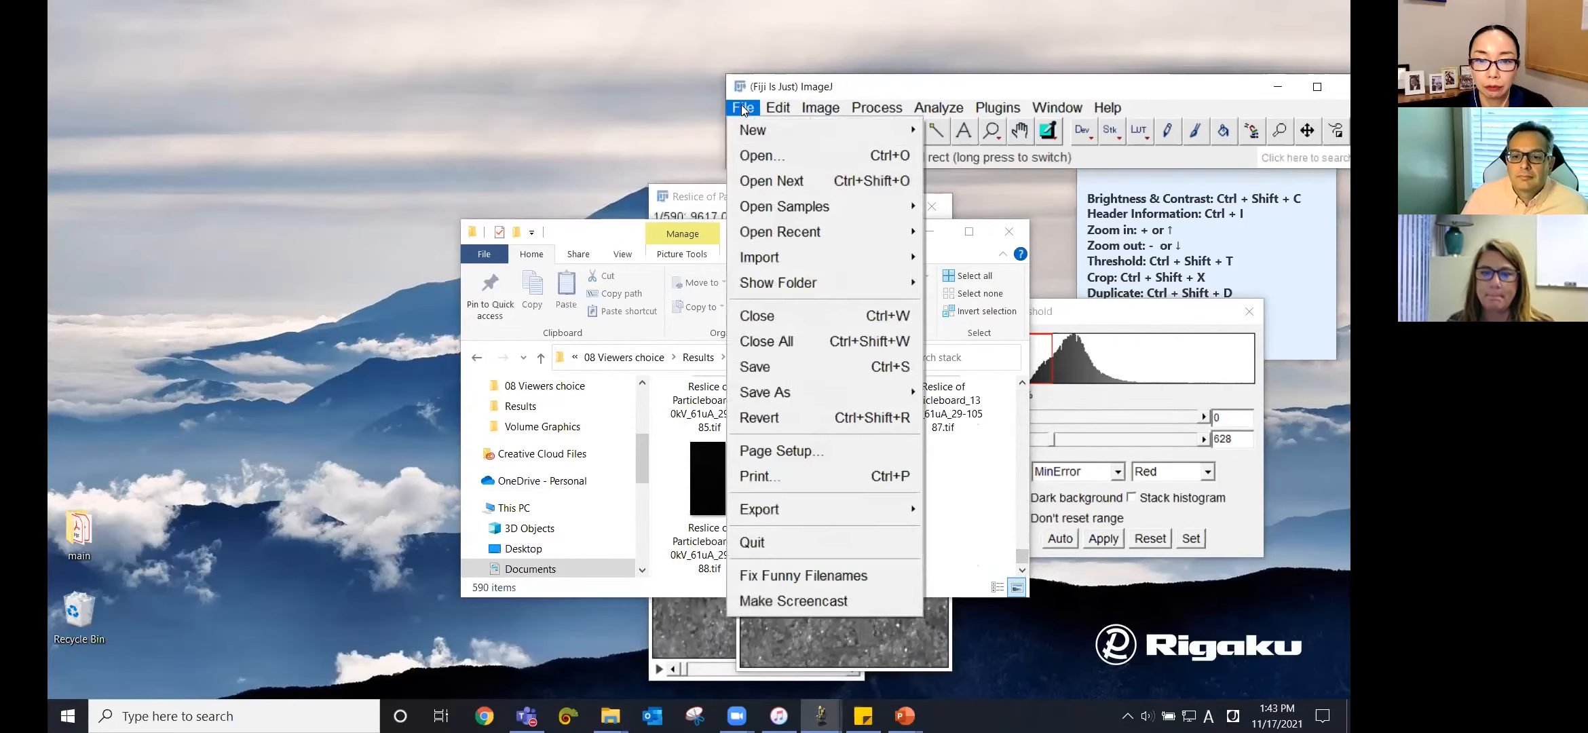
mouse_move(781, 399)
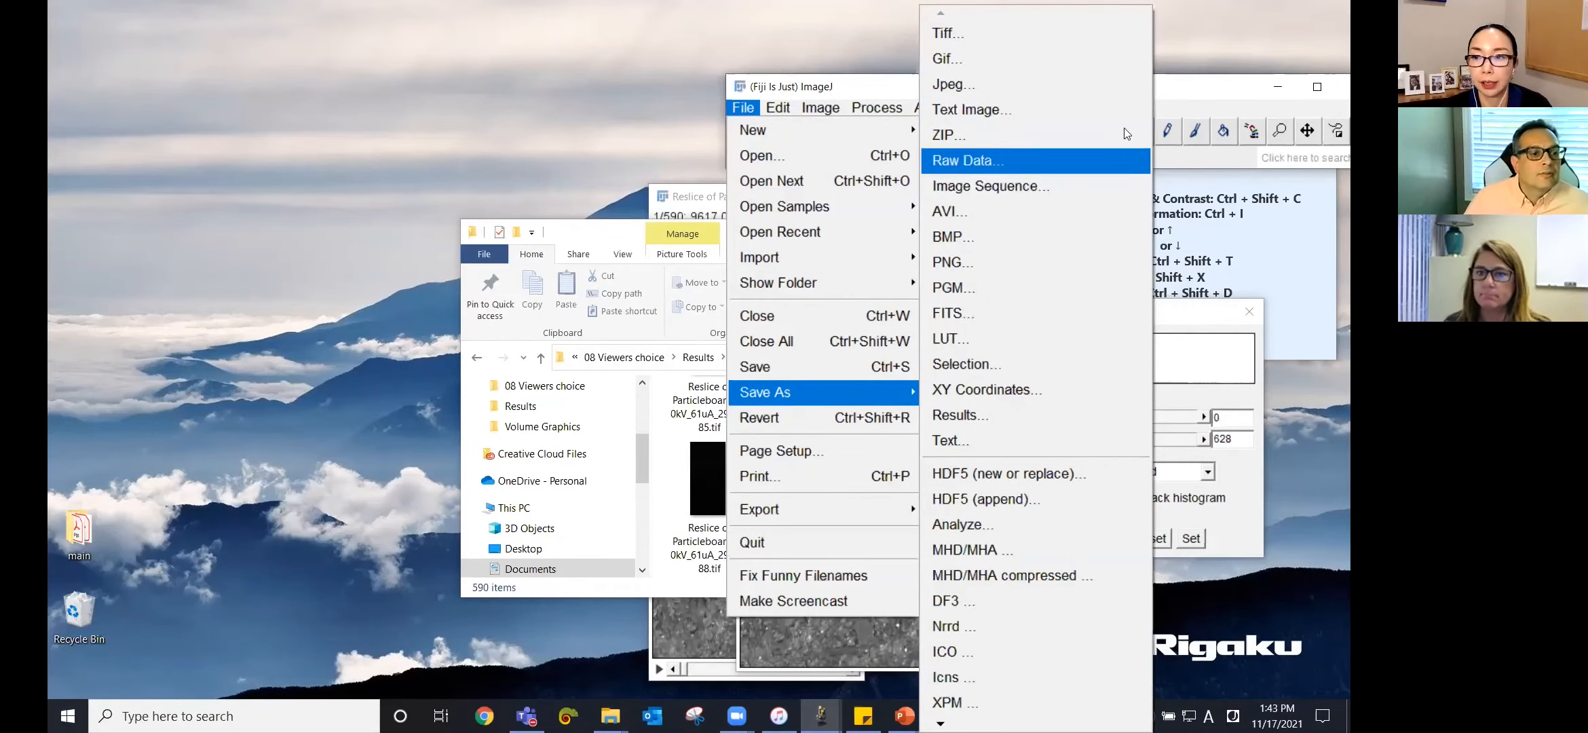
left_click(1198, 90)
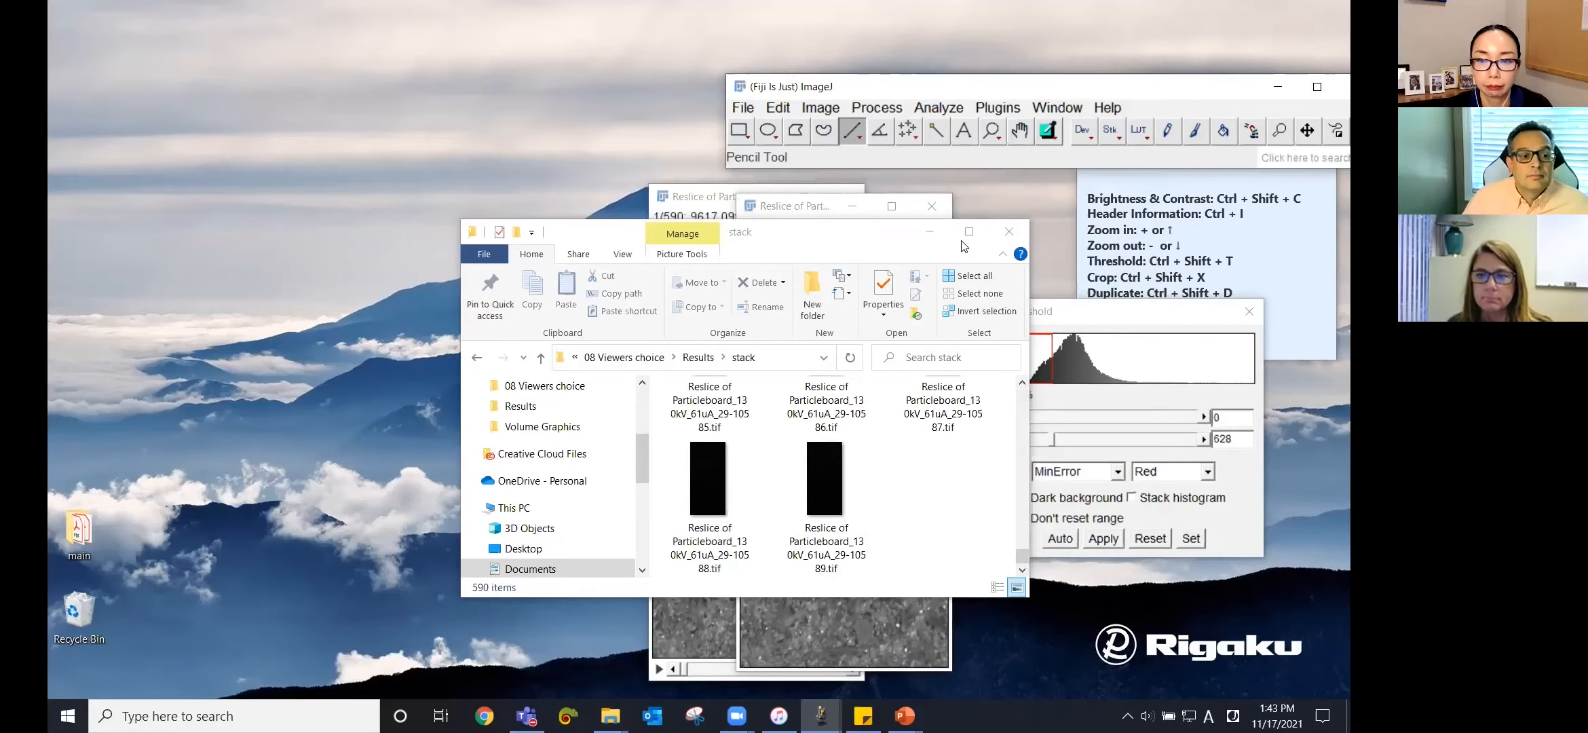
Minimize the stack folder window and close both the remaining exported slice image and the resliced stack
left_click(930, 232)
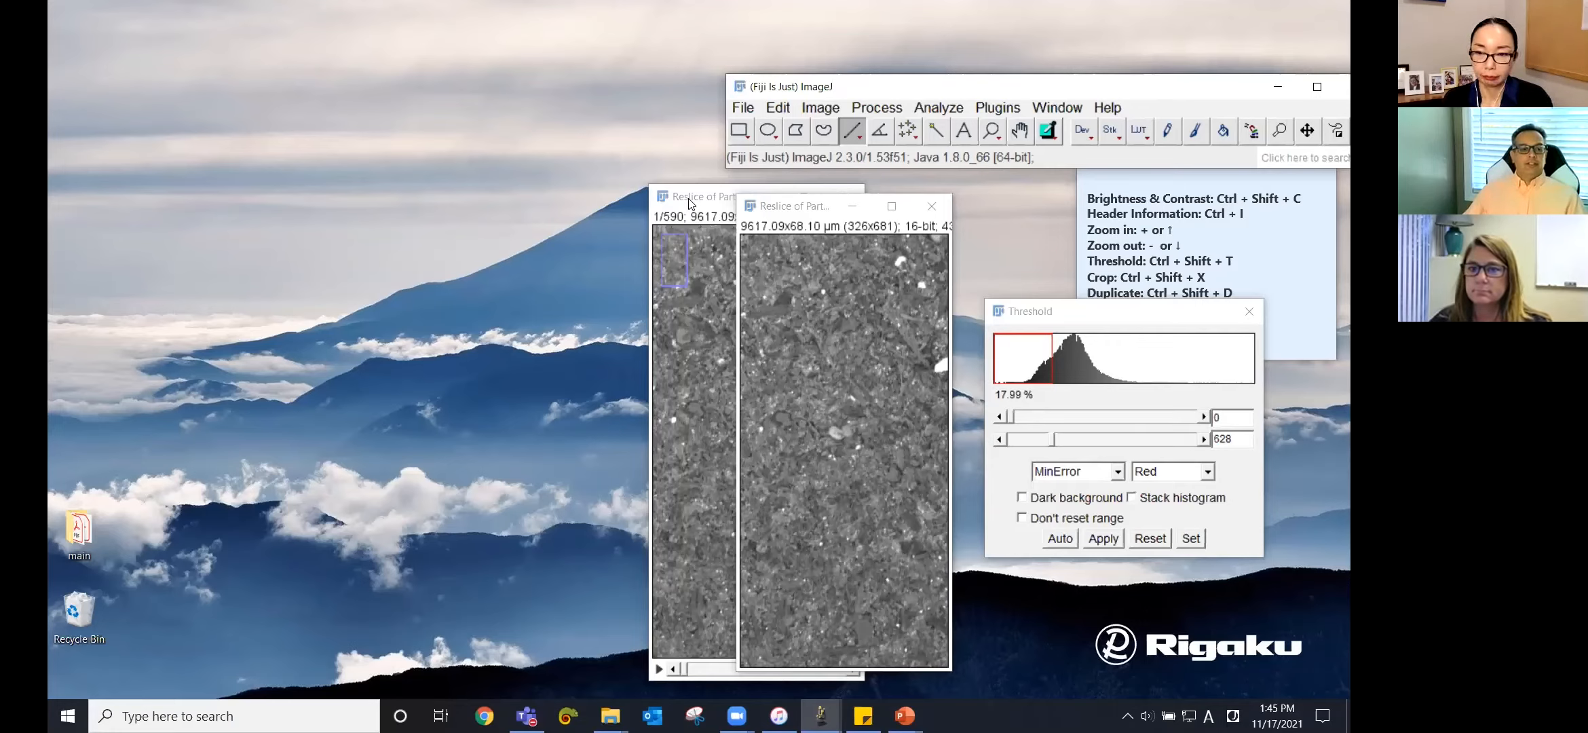
left_click(932, 206)
left_click(845, 197)
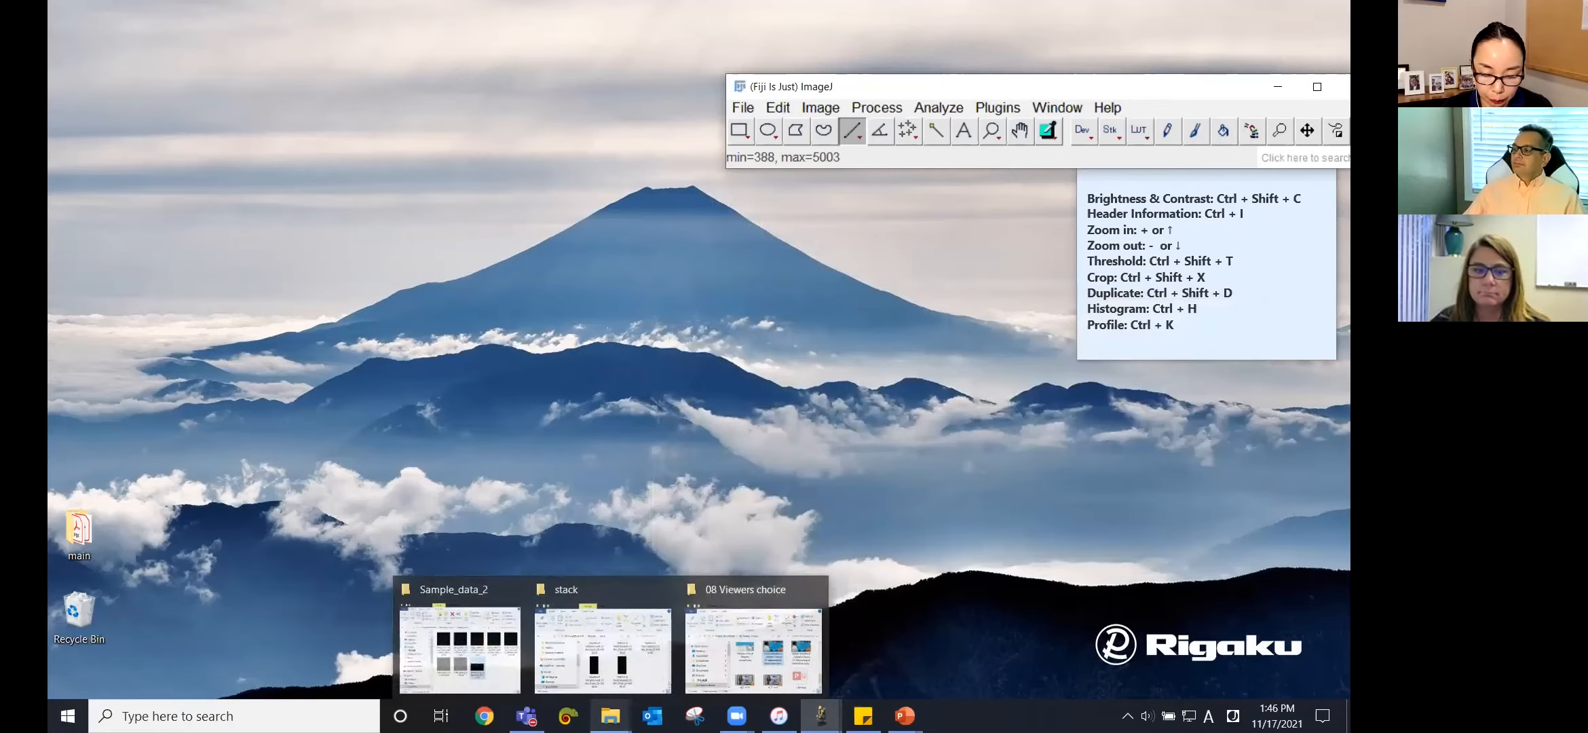
Open the five bread scan TIFFs, 00min to 1080min, from the Sample_data_2 folder in Fiji and minimize the folder window
left_click(614, 714)
left_click(473, 683)
left_click(683, 380)
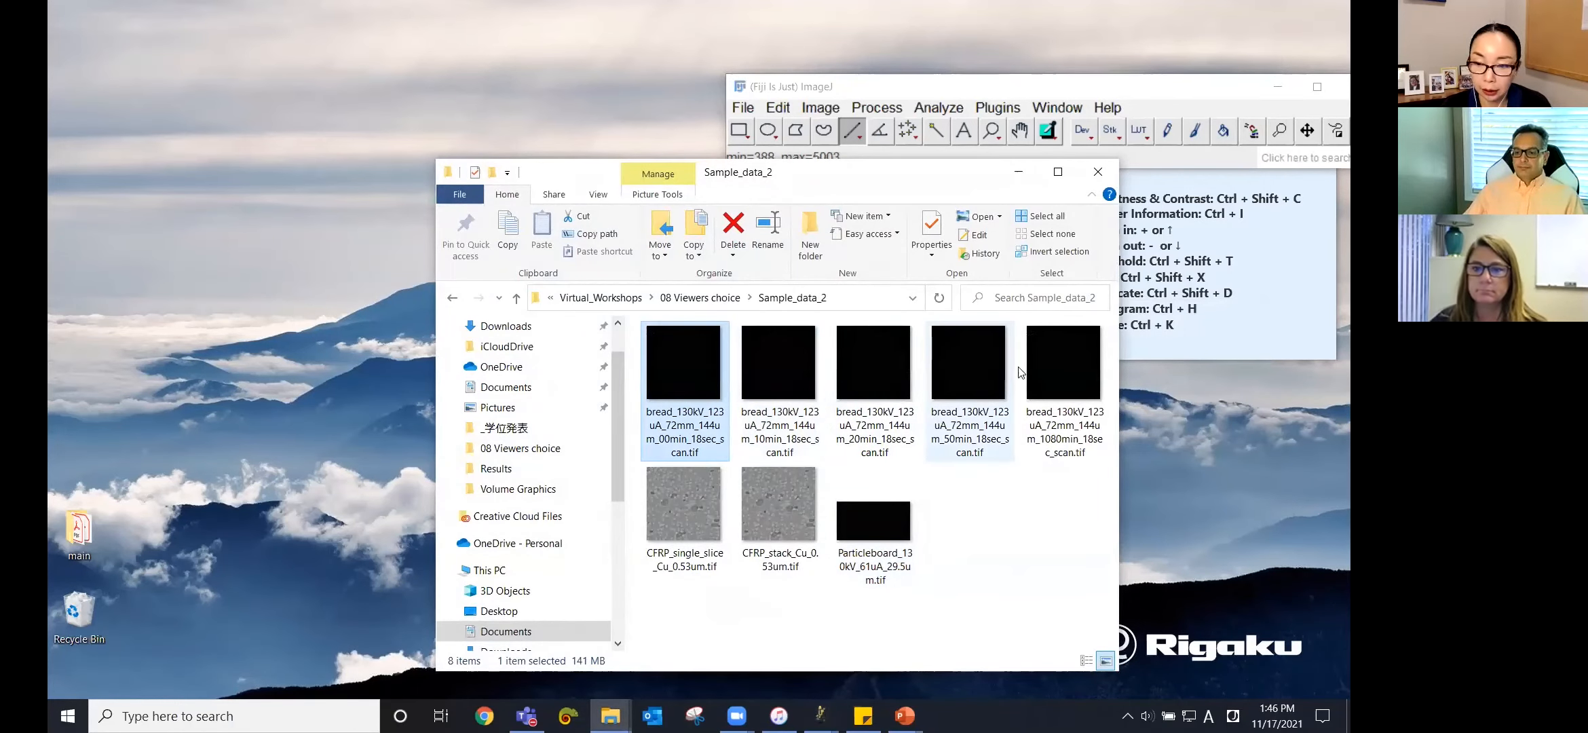
left_click(1075, 372, "shift")
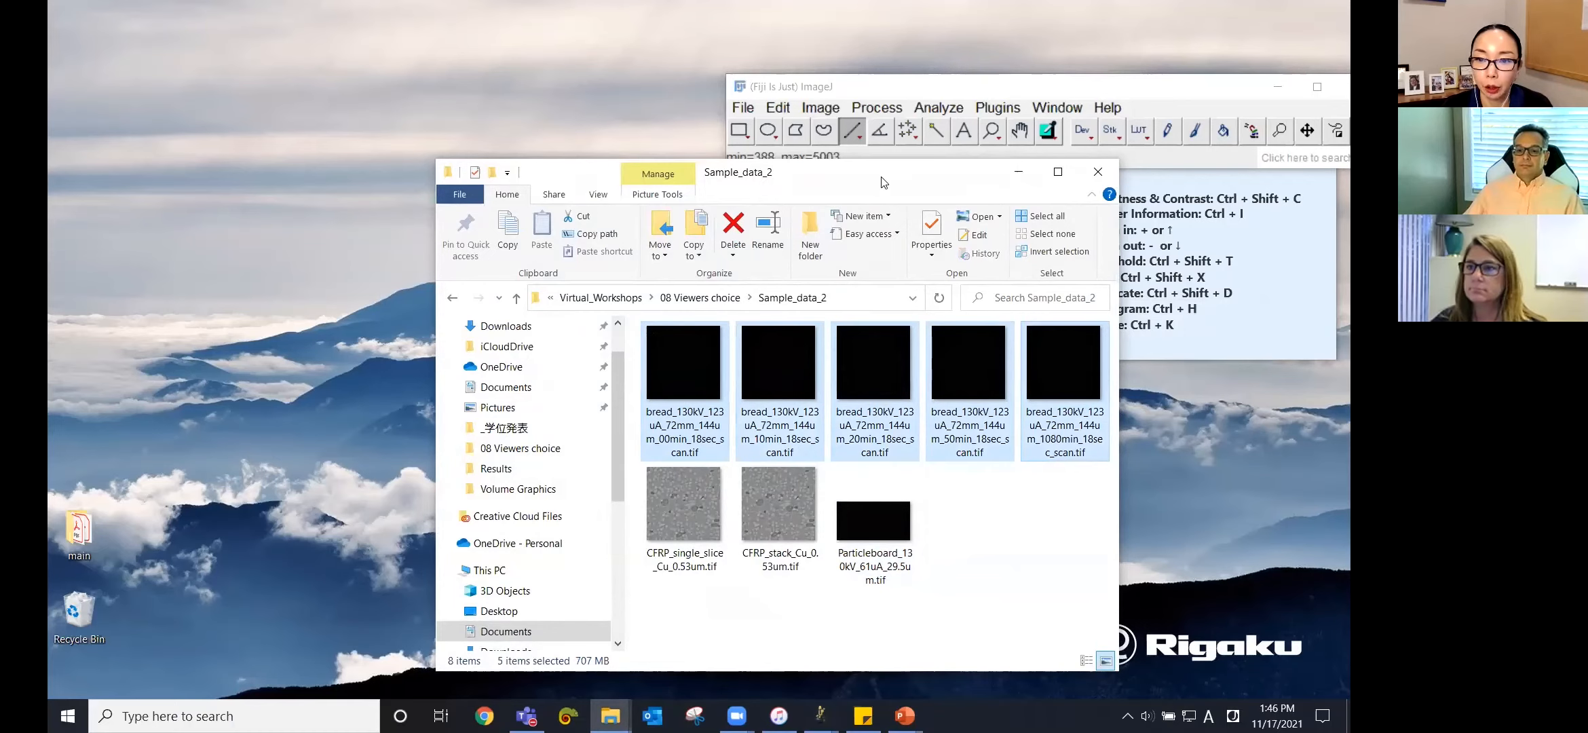
left_click_drag(884, 185, 866, 291)
left_click_drag(662, 486, 827, 149)
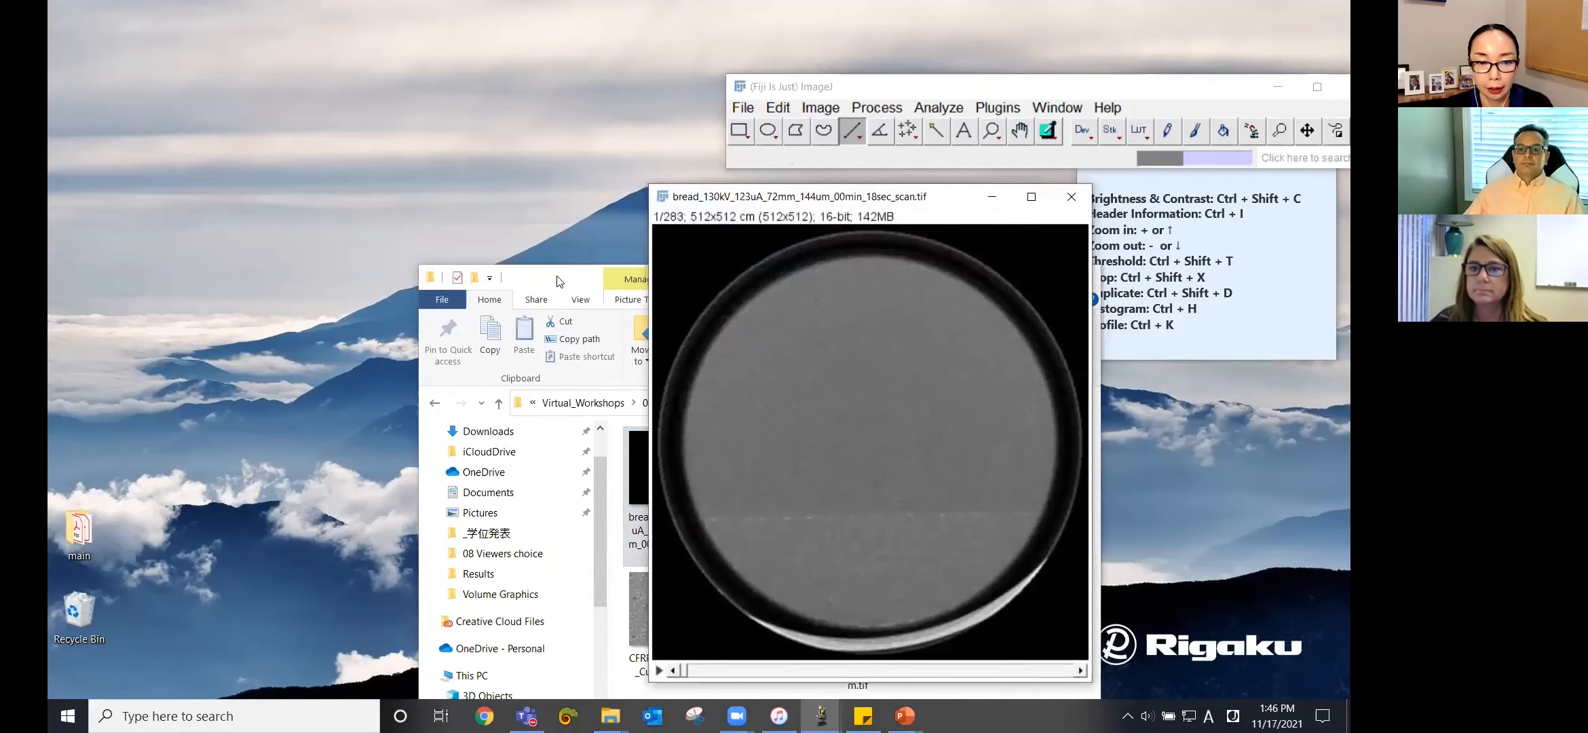
left_click(558, 280)
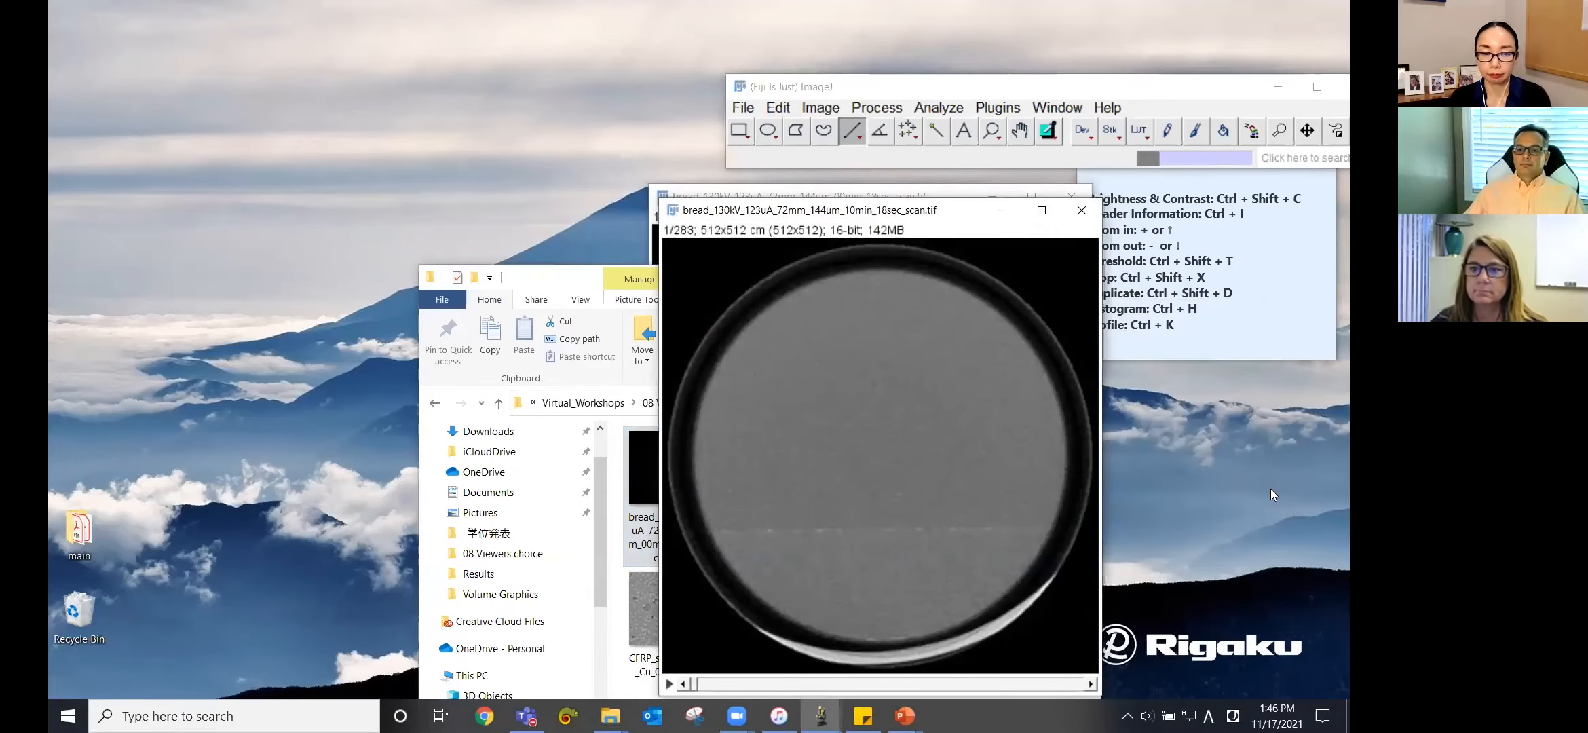
left_click(561, 283)
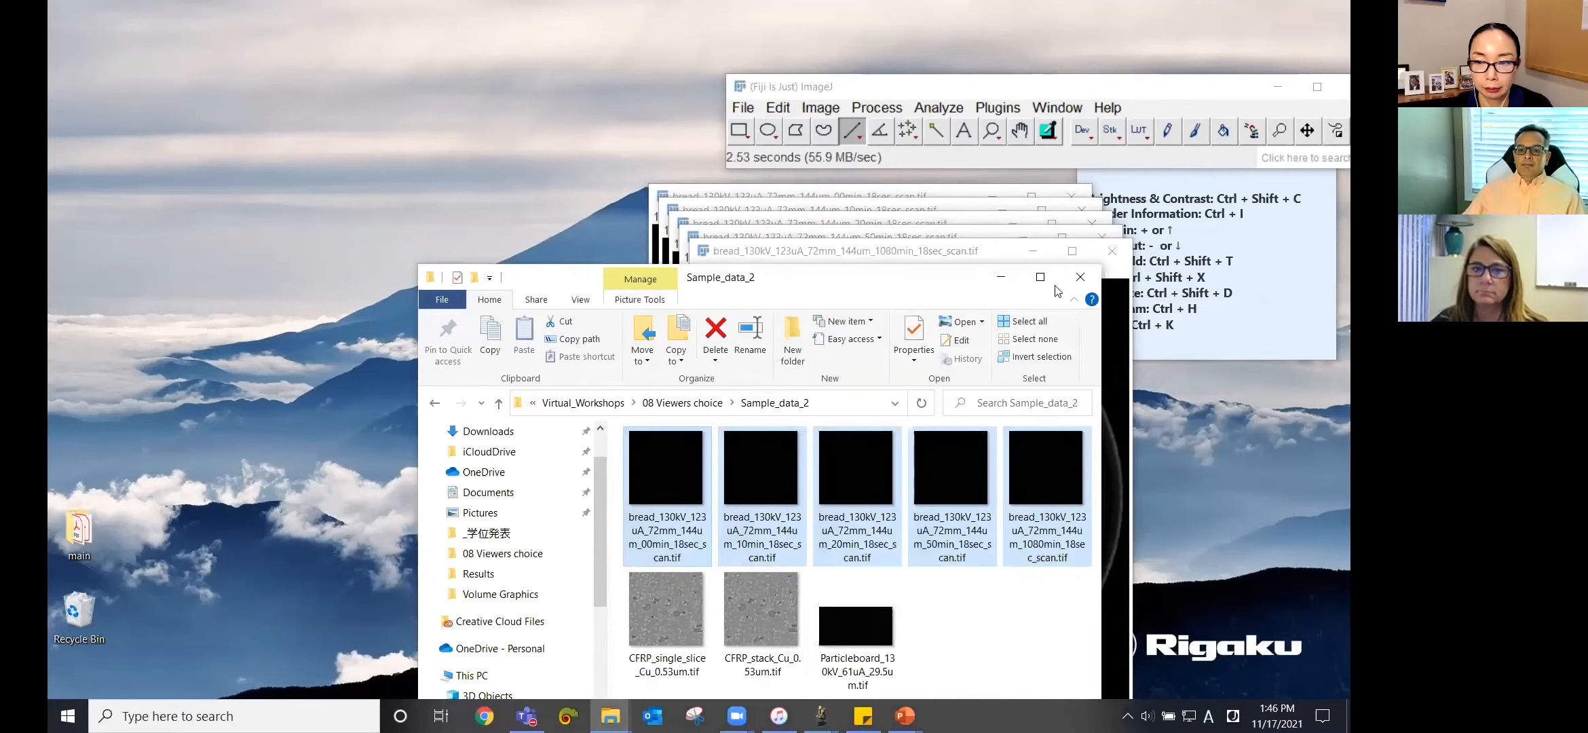
left_click(1000, 281)
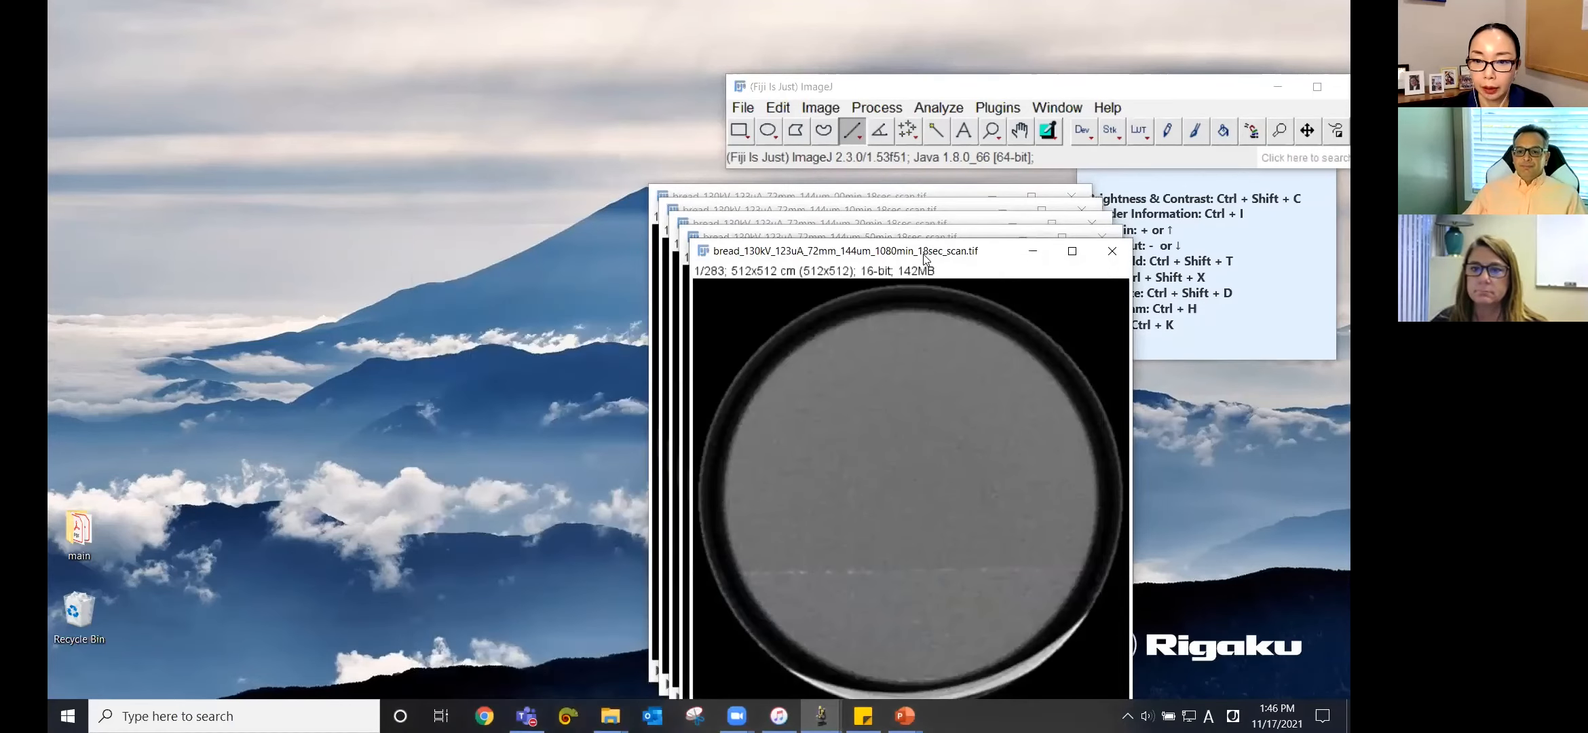
Show slice 151 of the 1080min bread scan, auto-adjust its contrast, and set its reduced window apart from the other scans
left_click_drag(923, 257, 925, 163)
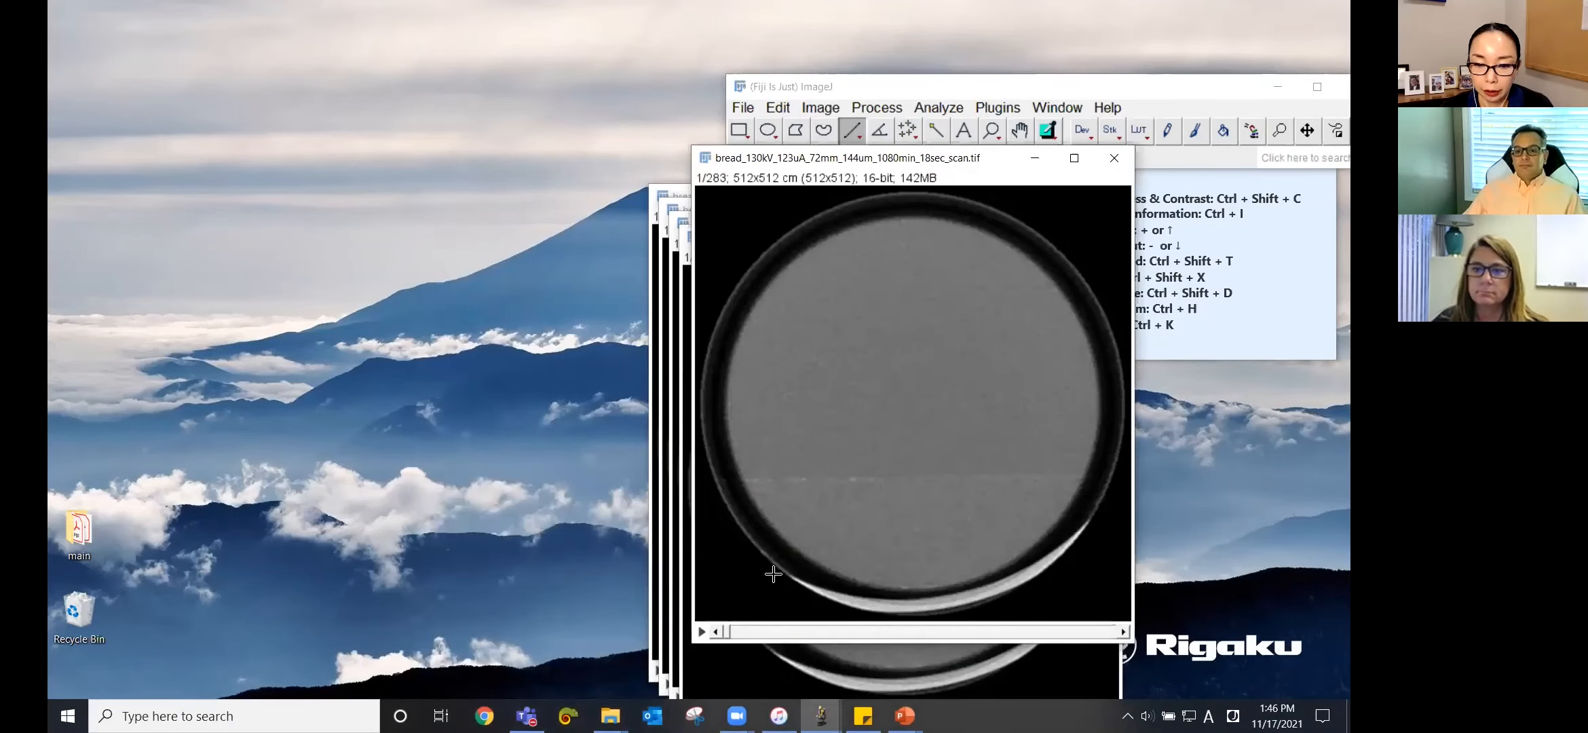
left_click_drag(733, 631, 931, 633)
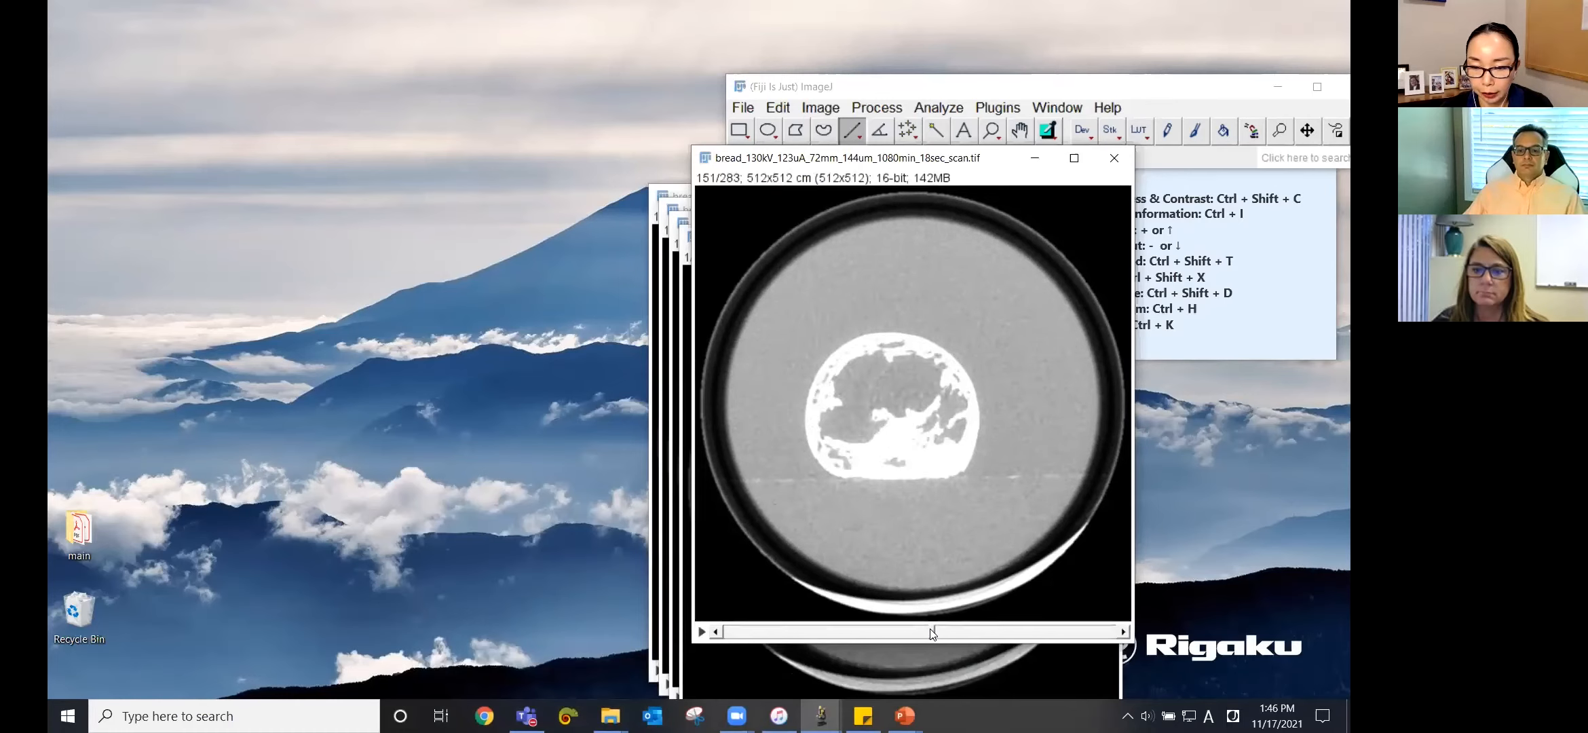
key("ctrl+shift+c")
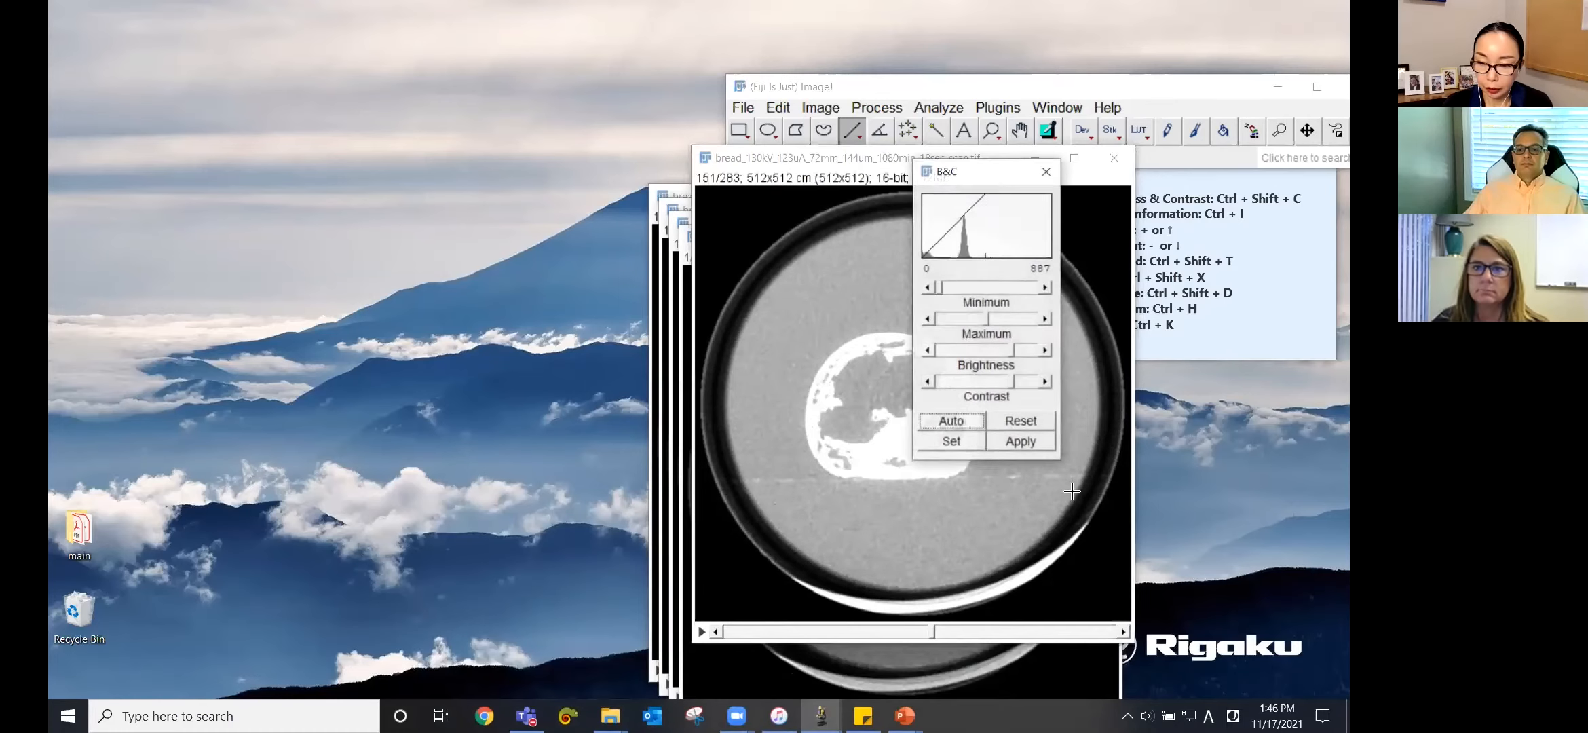
left_click(950, 421)
key("minus")
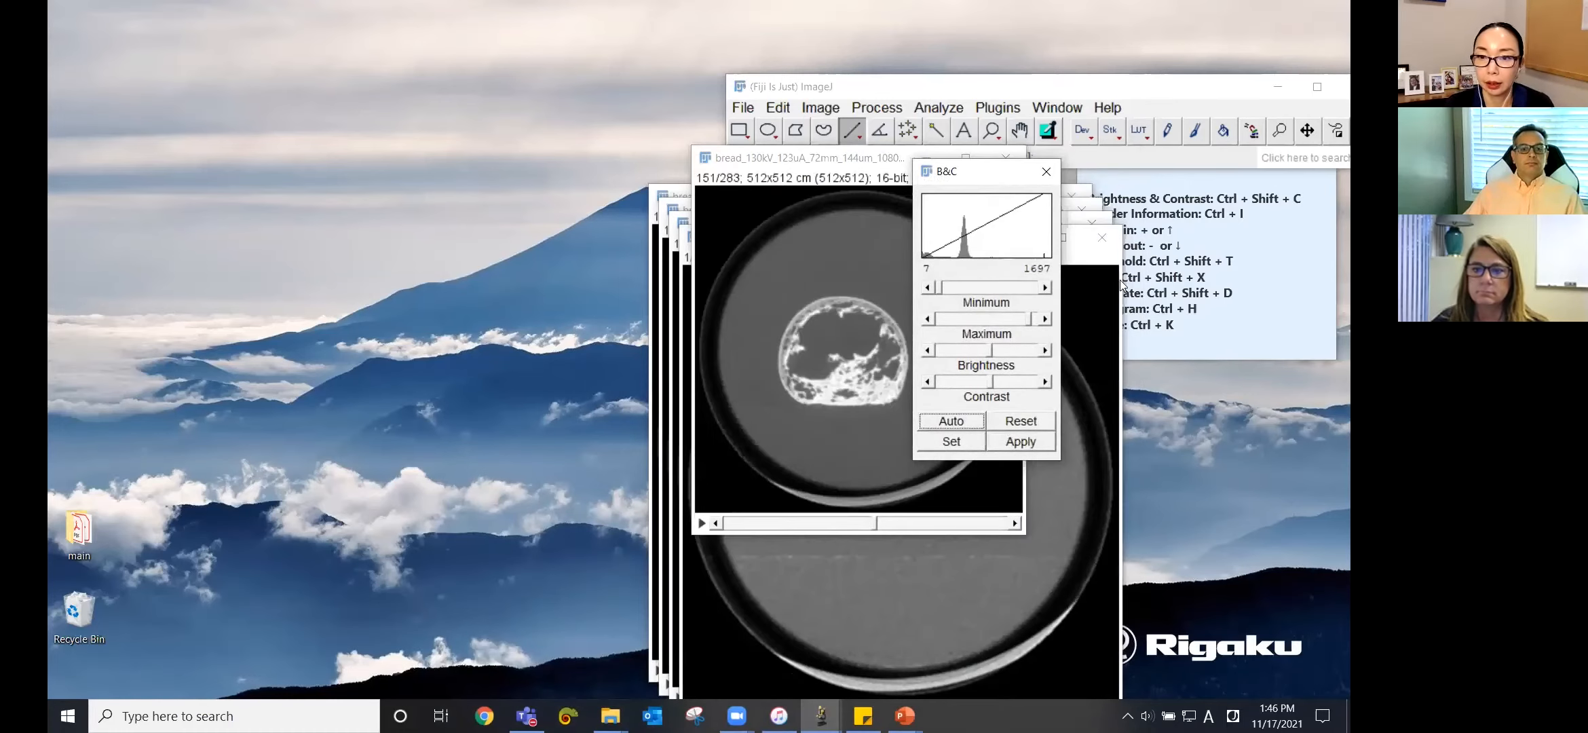
left_click_drag(1006, 182, 1262, 318)
left_click(872, 163)
left_click_drag(873, 163, 1057, 170)
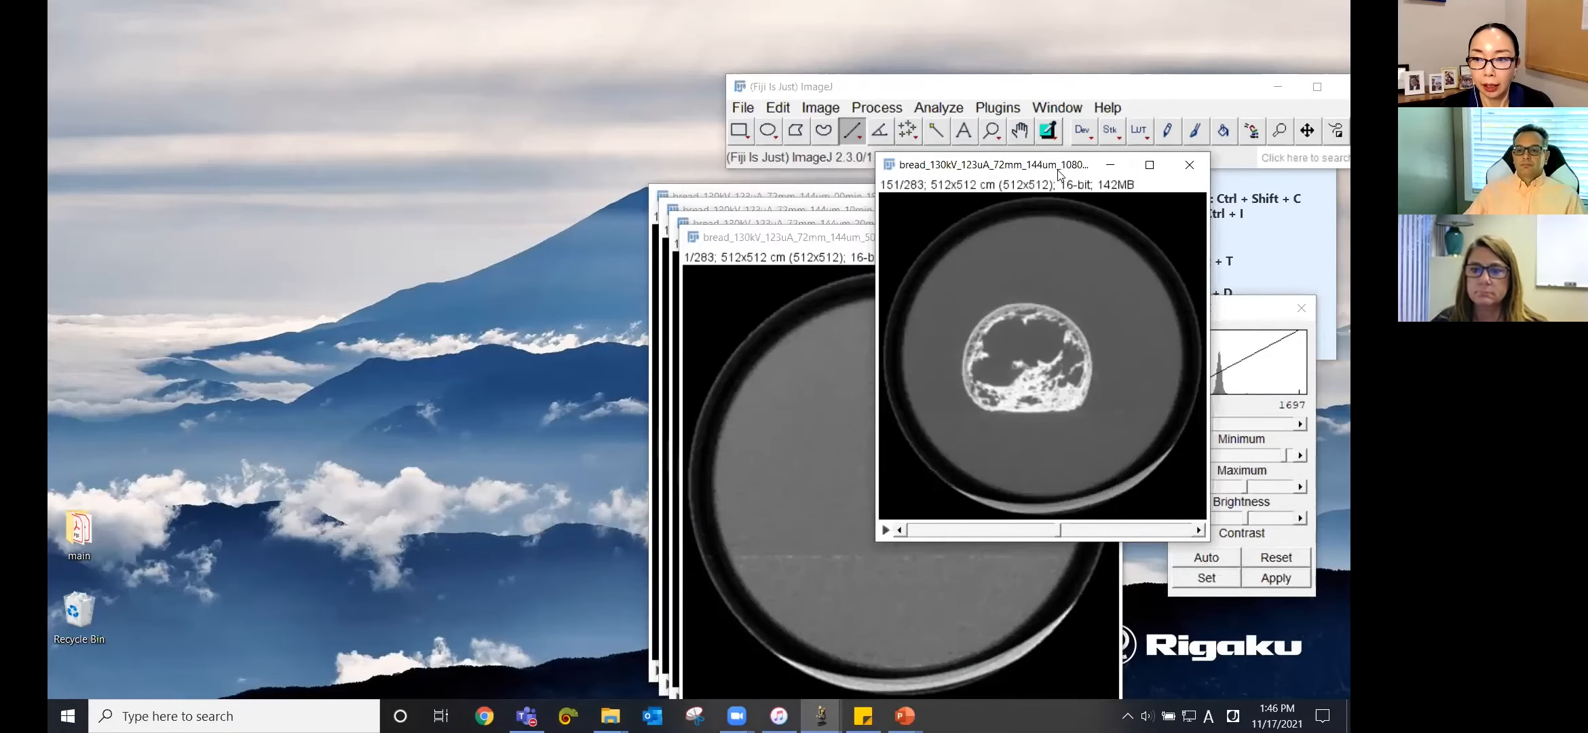
Show slice 132 of the 50min bread scan with auto-adjusted contrast and place its reduced window beside the 1080min scan
left_click(859, 238)
left_click_drag(867, 237, 806, 171)
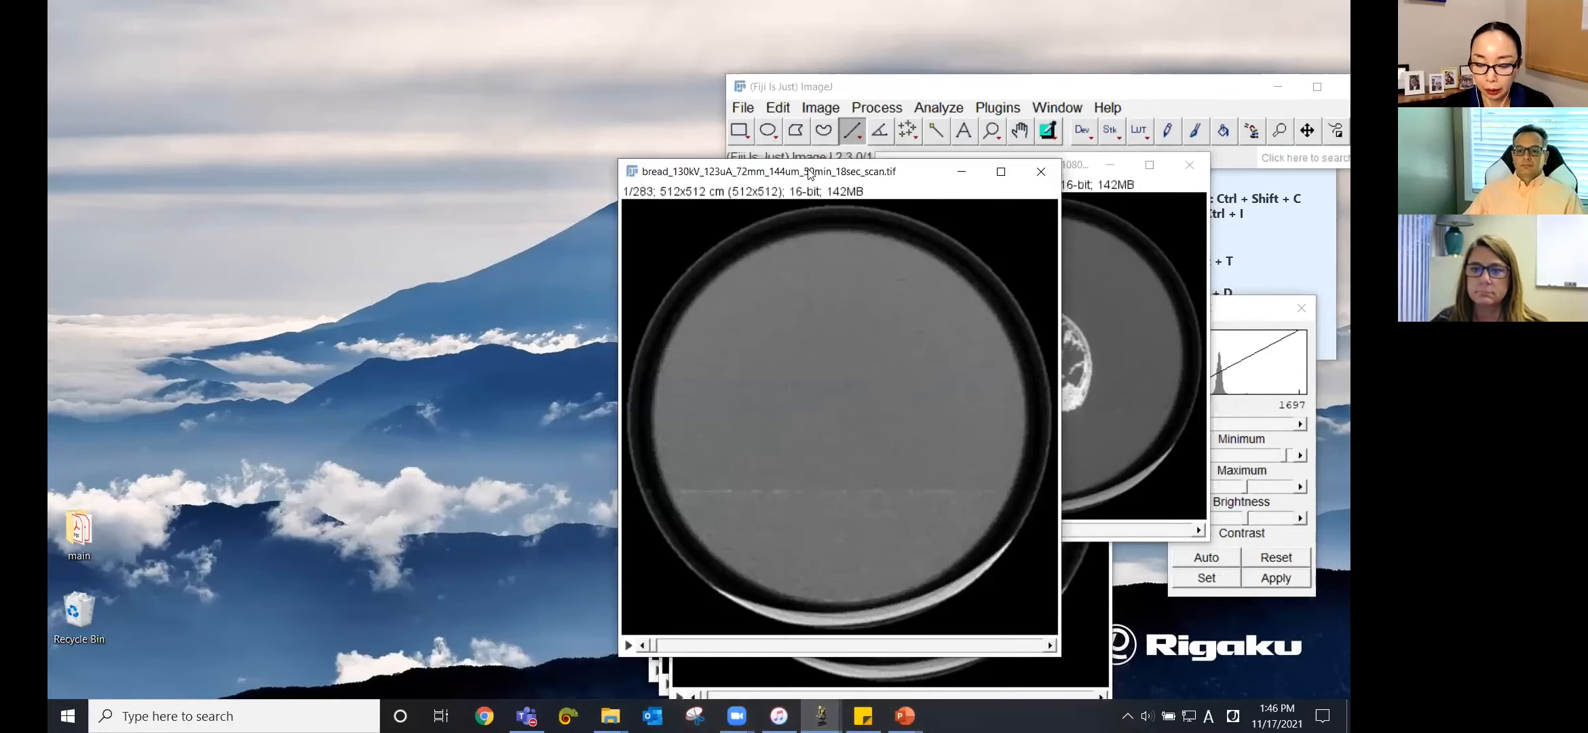
key("minus")
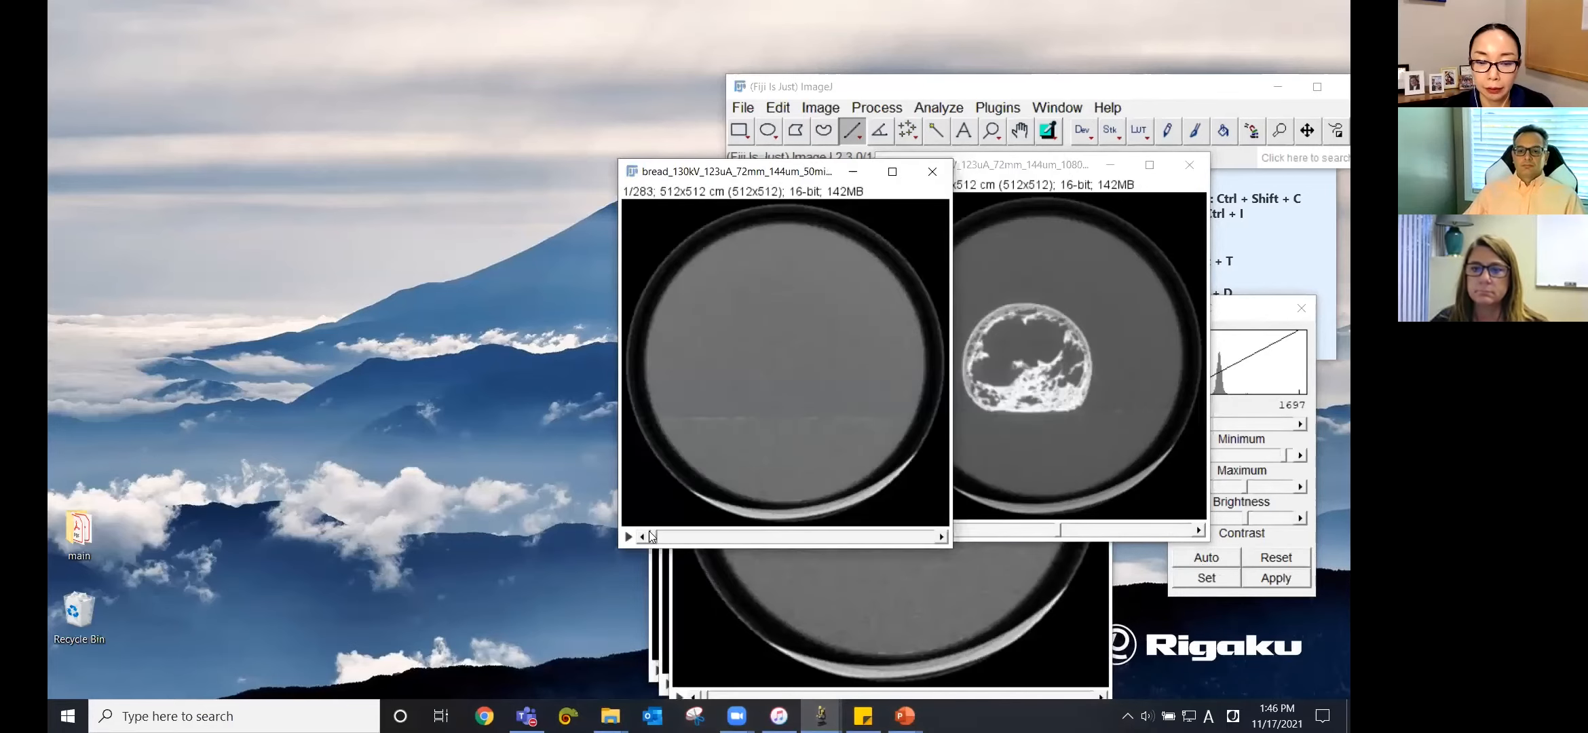
left_click_drag(656, 536, 784, 536)
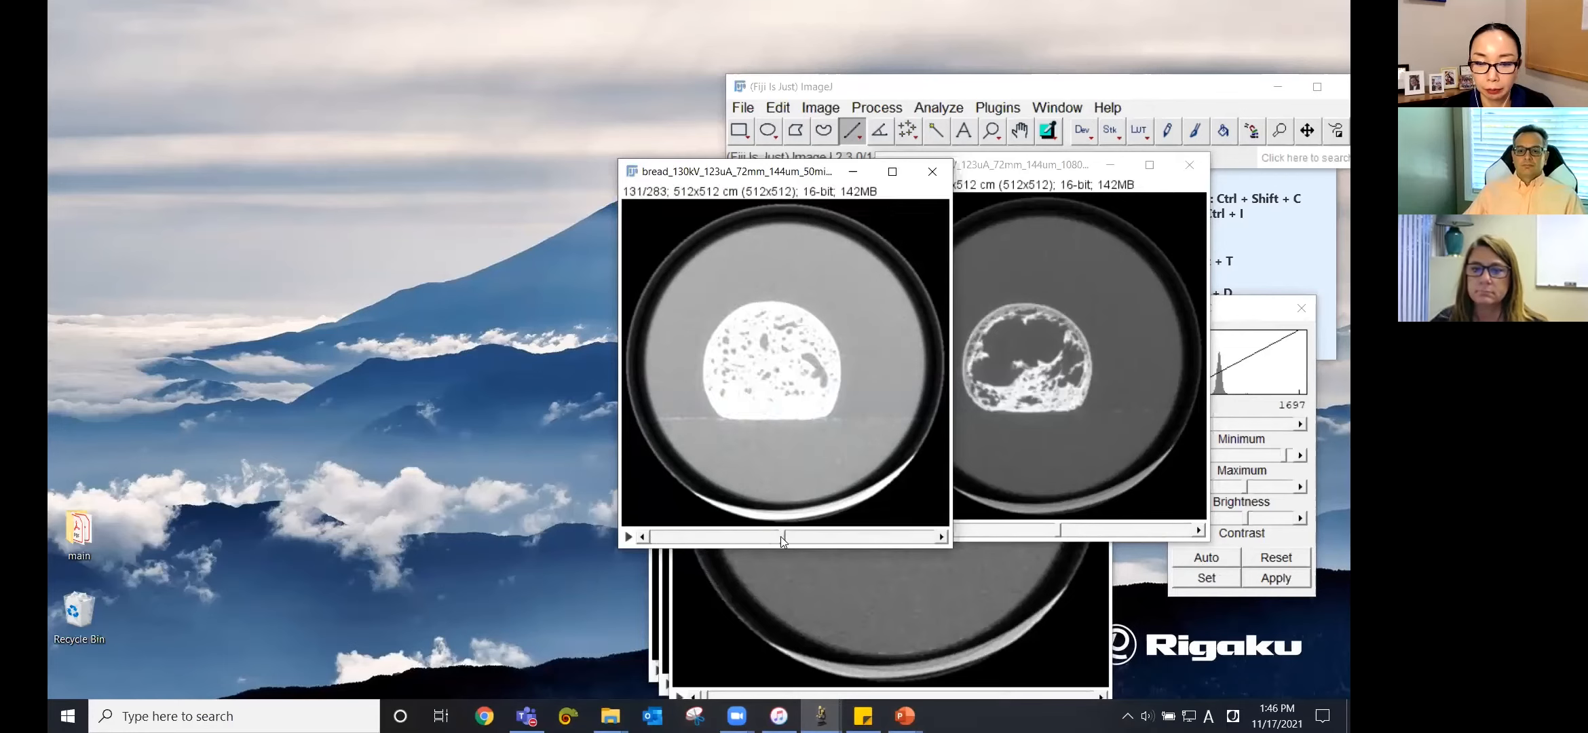
left_click(1204, 561)
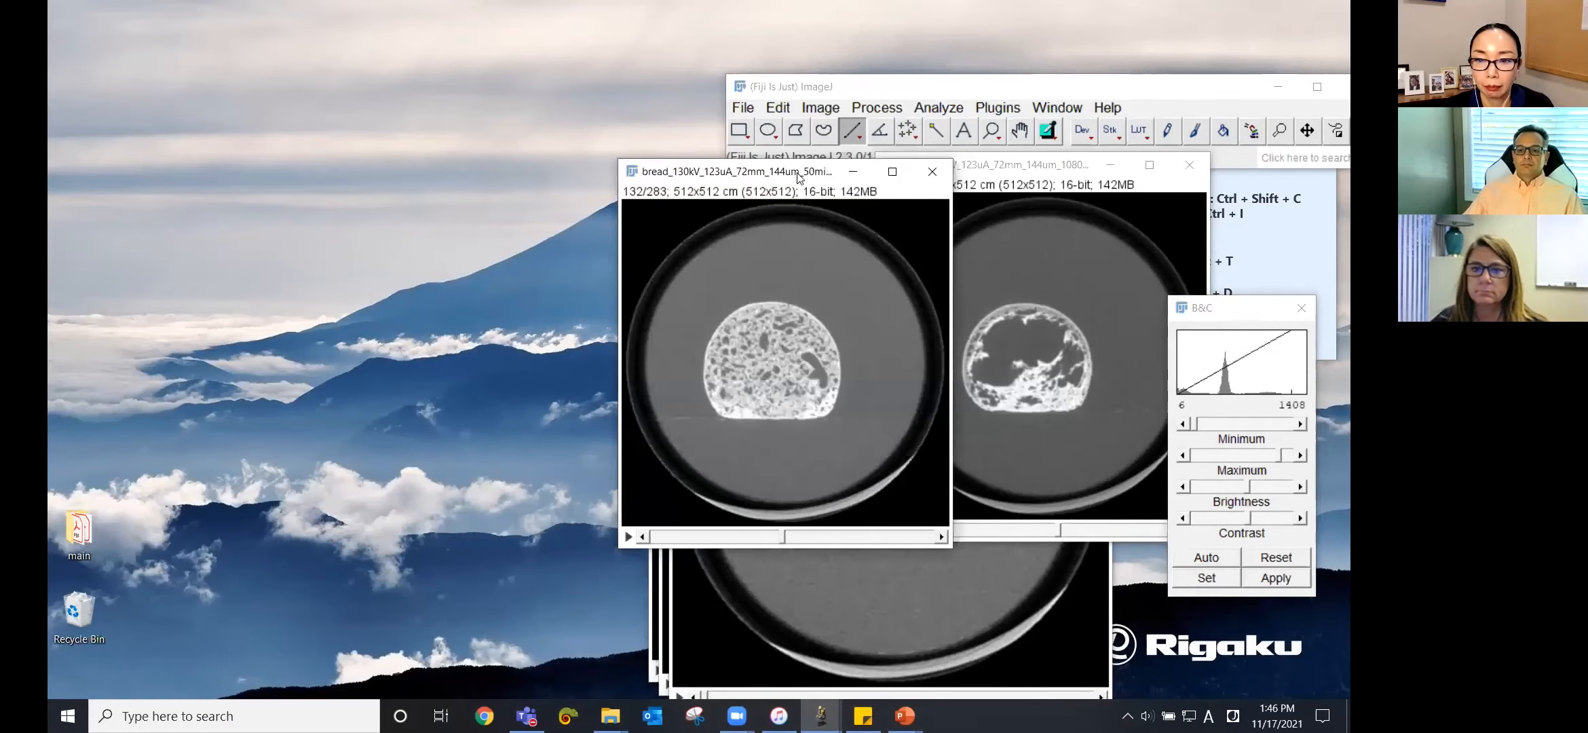
left_click_drag(791, 178, 874, 167)
Show slice 139 of the 20min bread scan with auto-adjusted contrast and place its reduced window beside the 50min scan
left_click(682, 223)
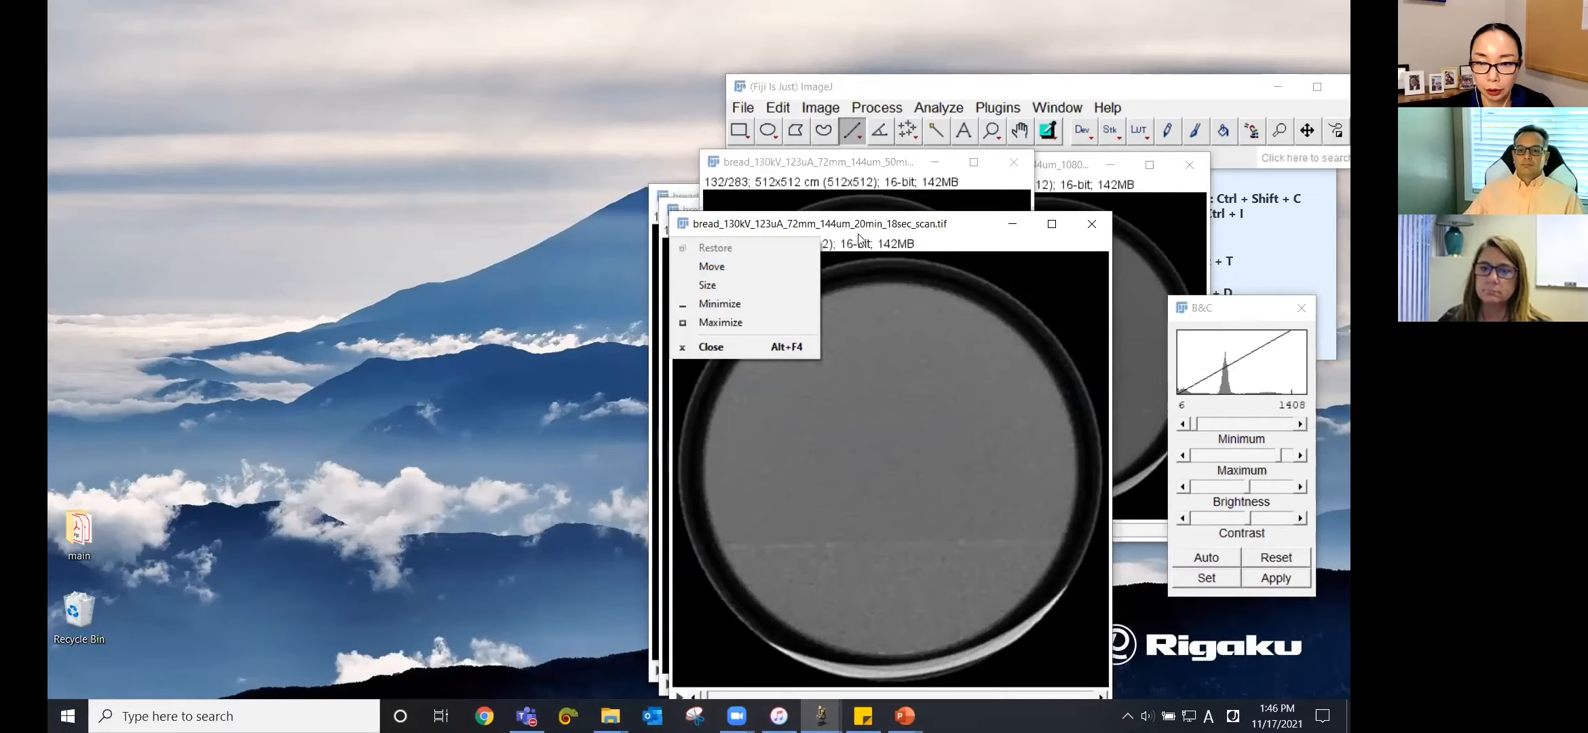
left_click(873, 485)
left_click_drag(707, 697, 897, 695)
left_click(1205, 558)
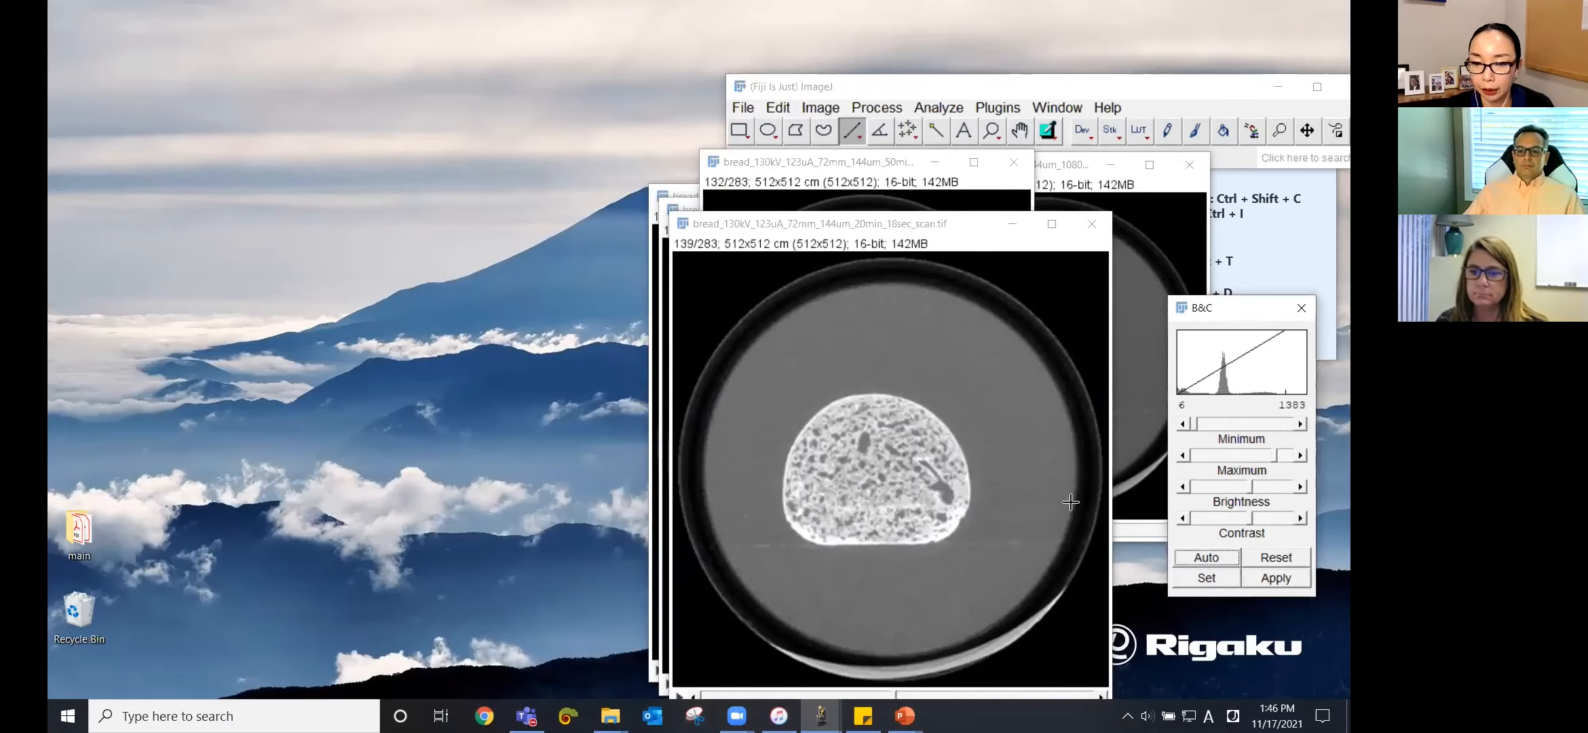
key("minus")
left_click_drag(822, 223, 660, 164)
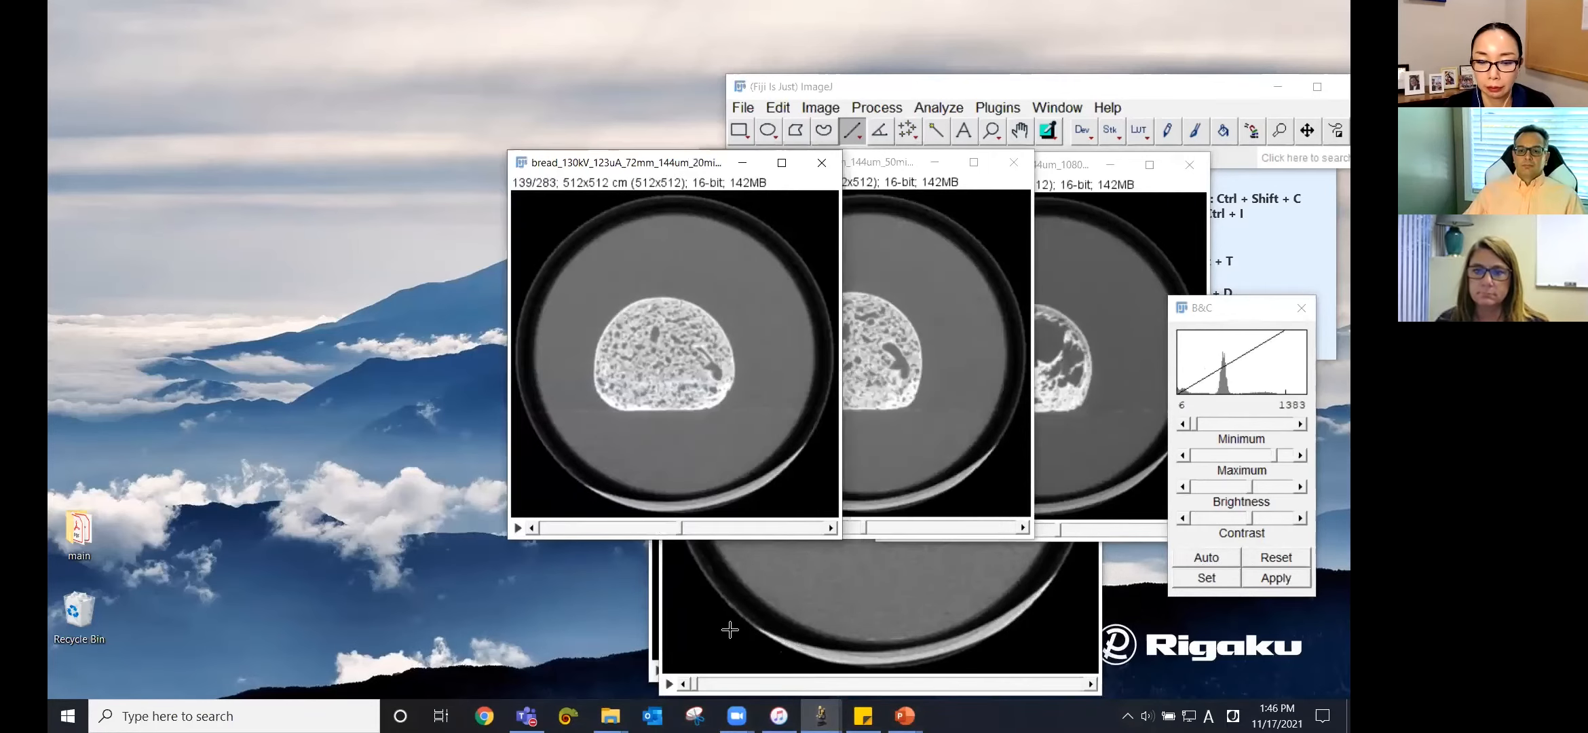
Show slice 140 of the 10min bread scan with auto-adjusted contrast and place its reduced window beside the 20min scan
left_click(734, 683)
left_click_drag(733, 686, 886, 687)
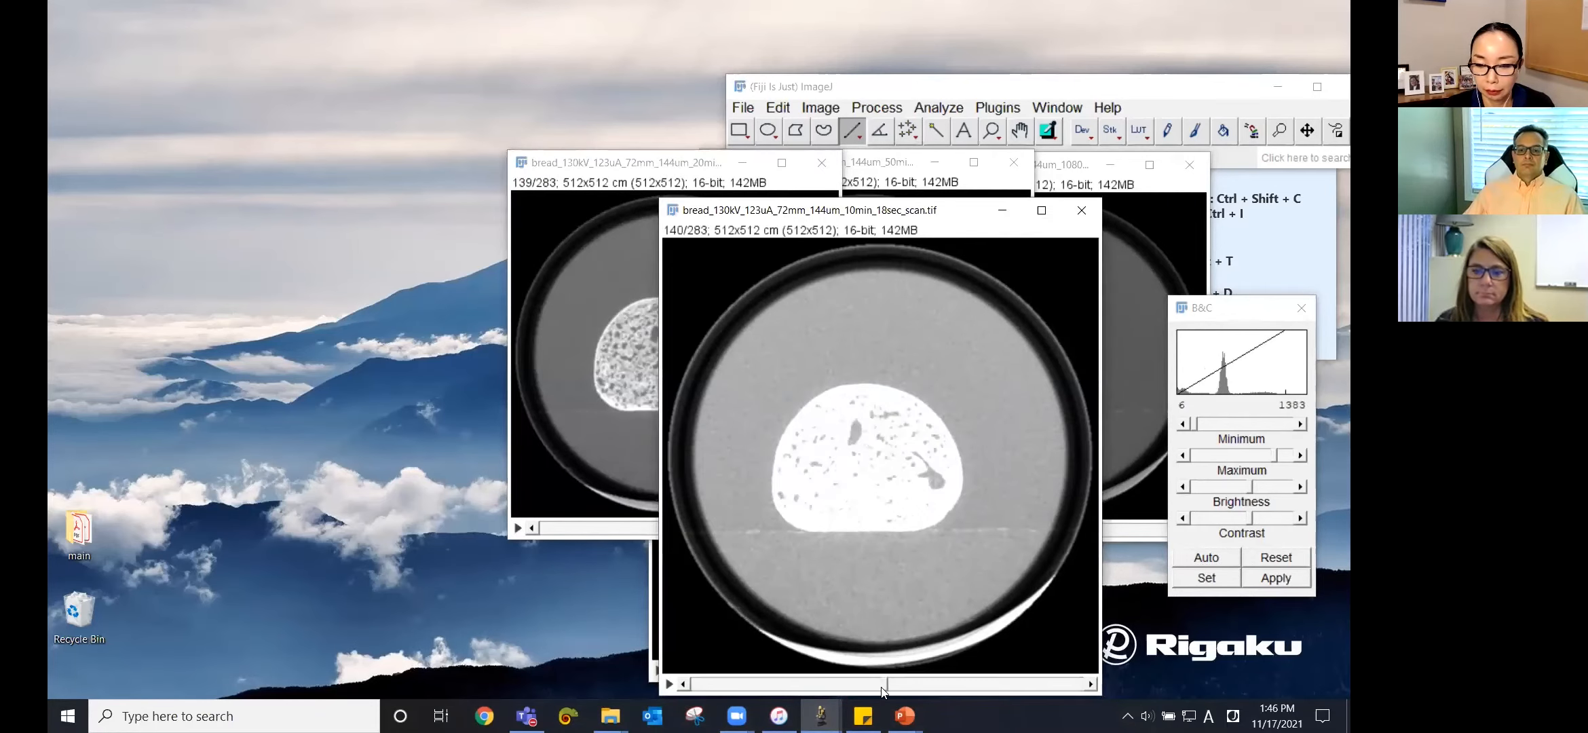
left_click(1212, 558)
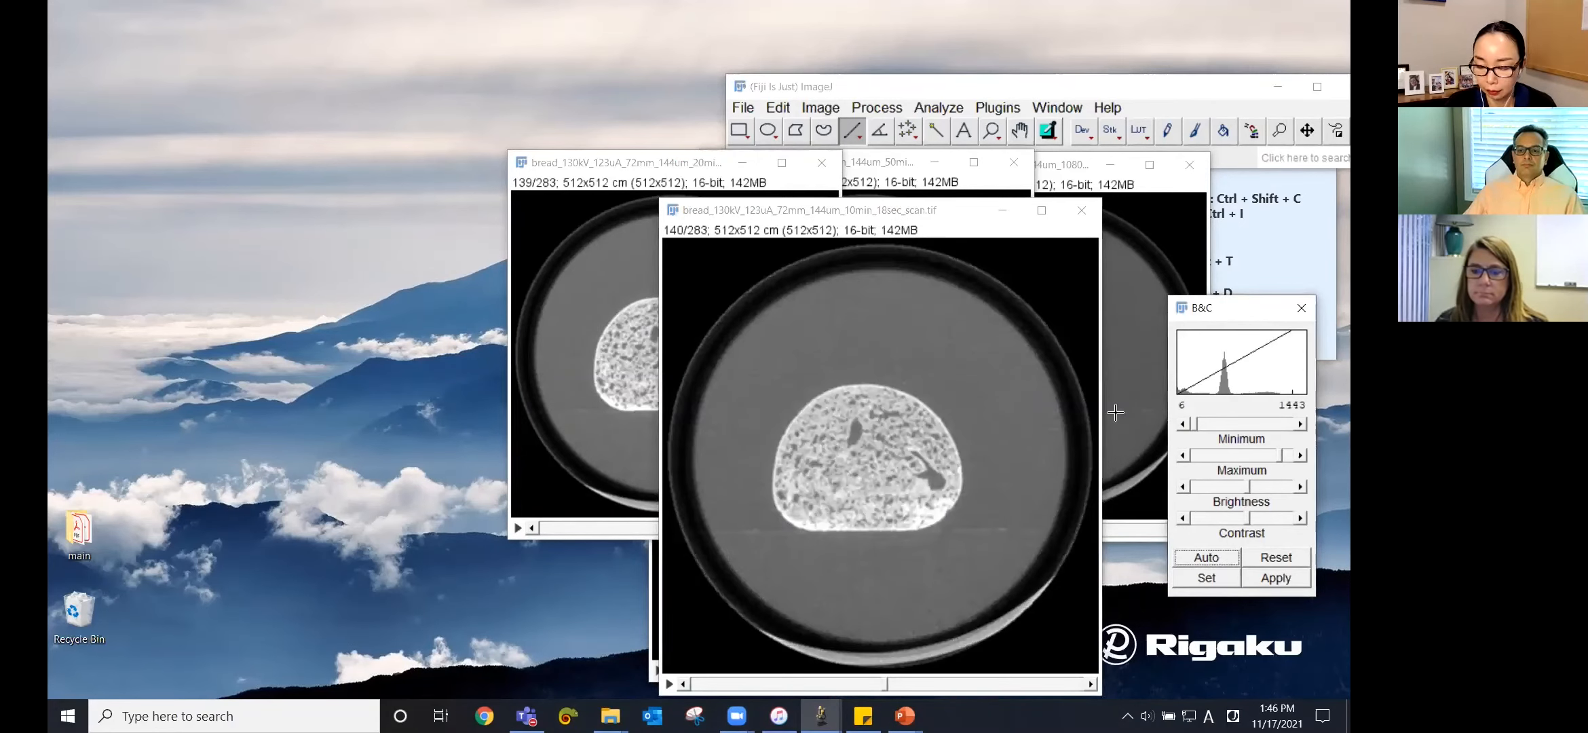
key("minus")
left_click_drag(829, 214, 465, 170)
Show slice 136 of the 00min bread scan with auto-adjusted contrast and place its reduced window beside the 10min scan
left_click(807, 638)
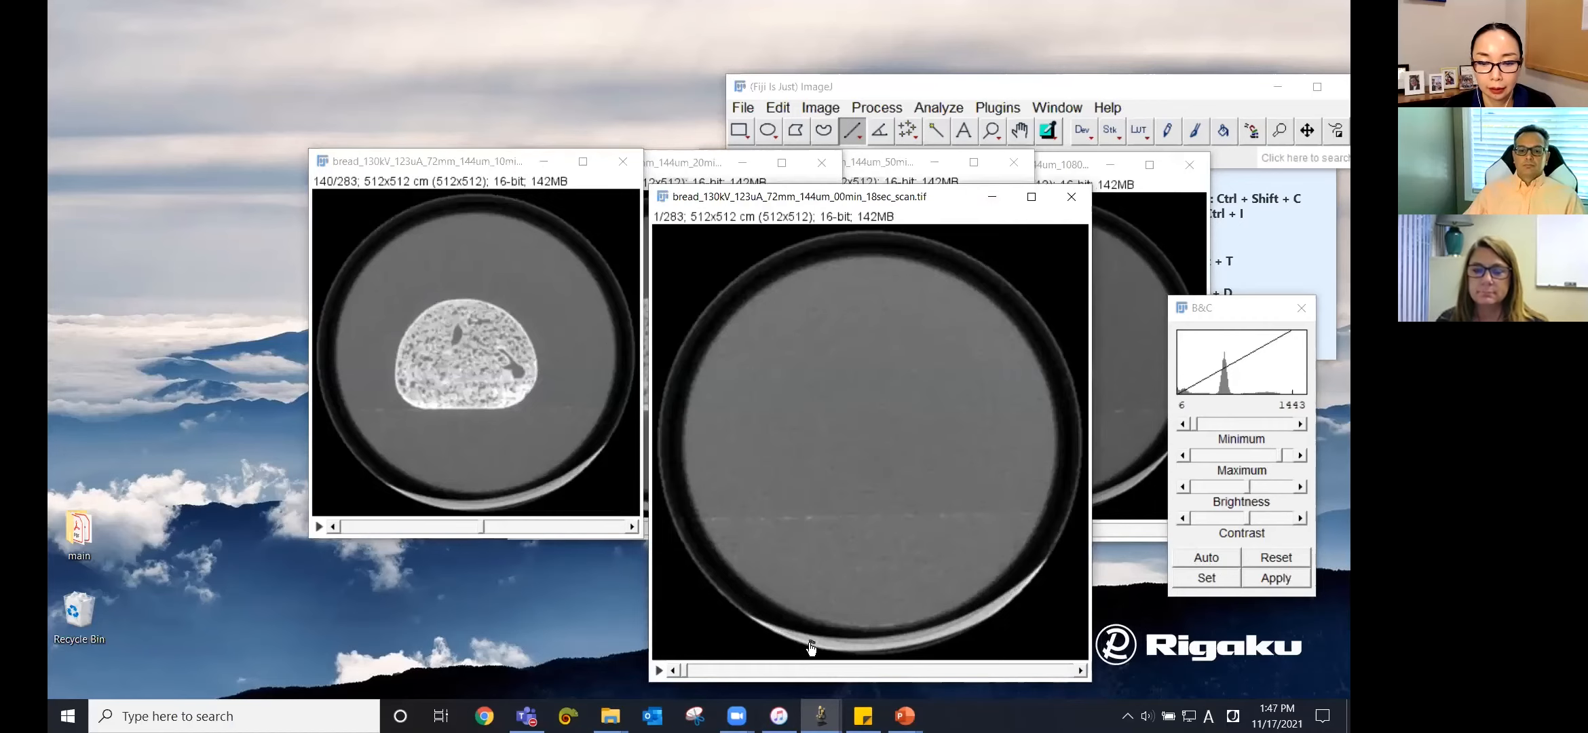
left_click_drag(686, 670, 872, 679)
left_click(1208, 558)
key("minus")
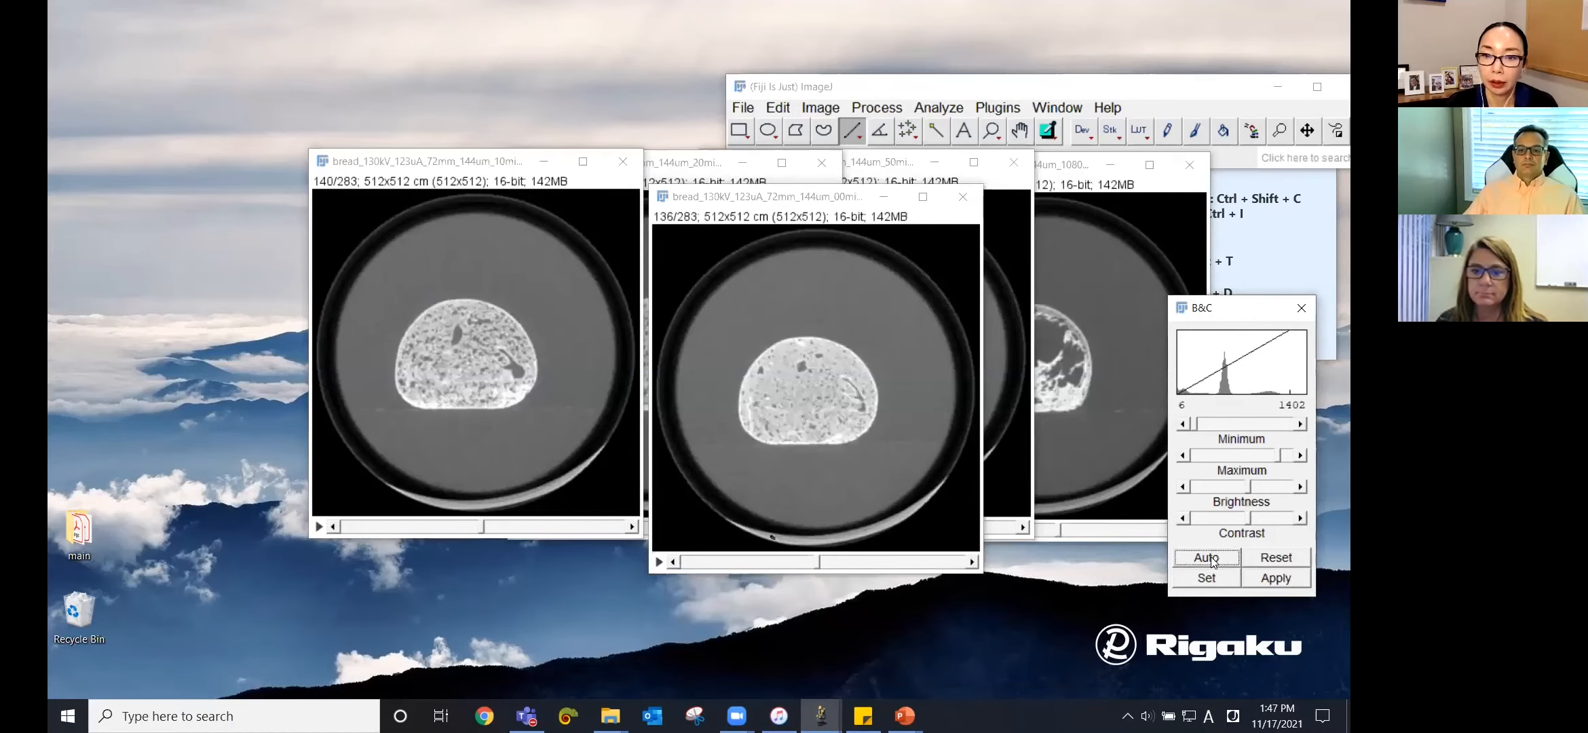
left_click(821, 198)
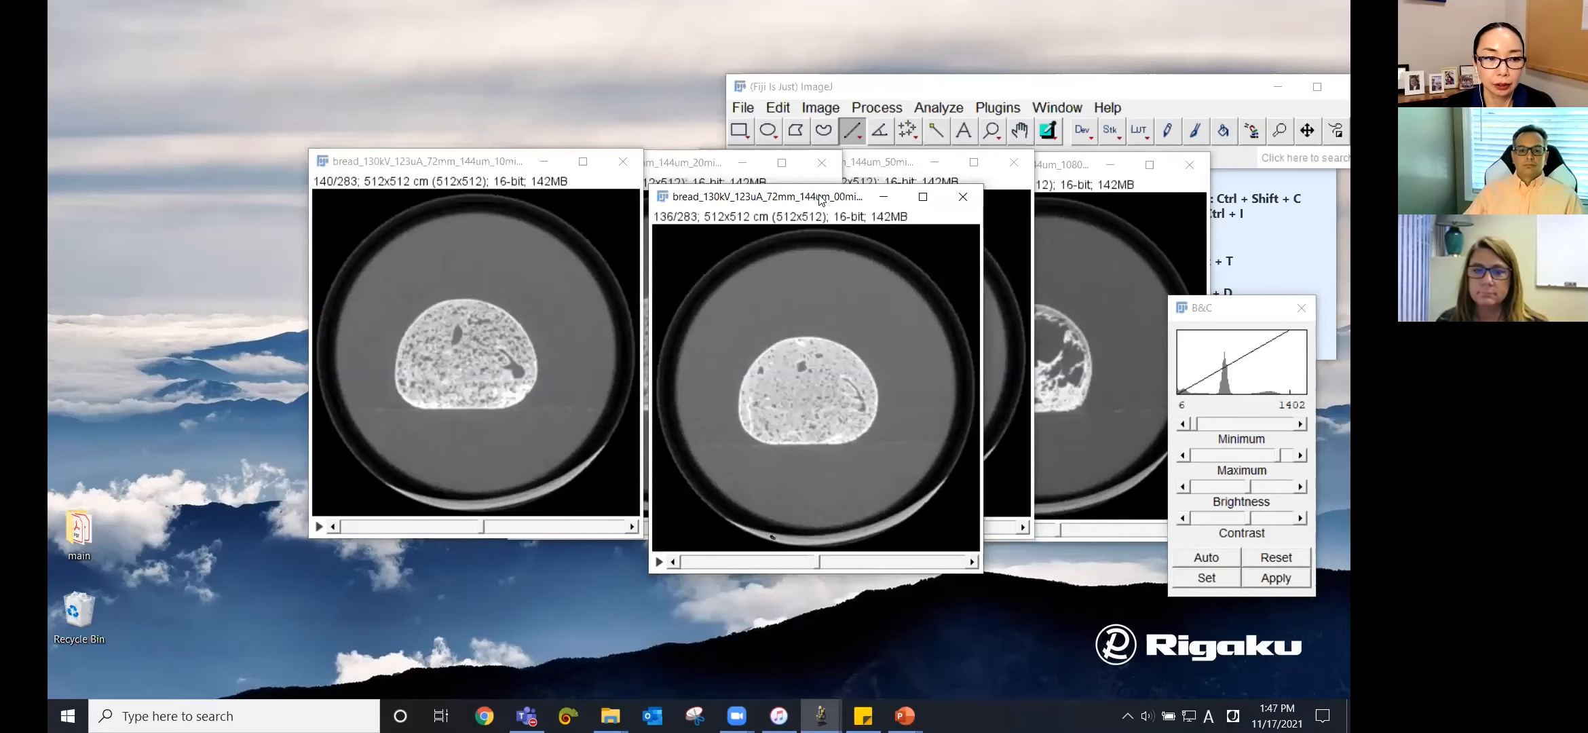
left_click_drag(821, 198, 253, 160)
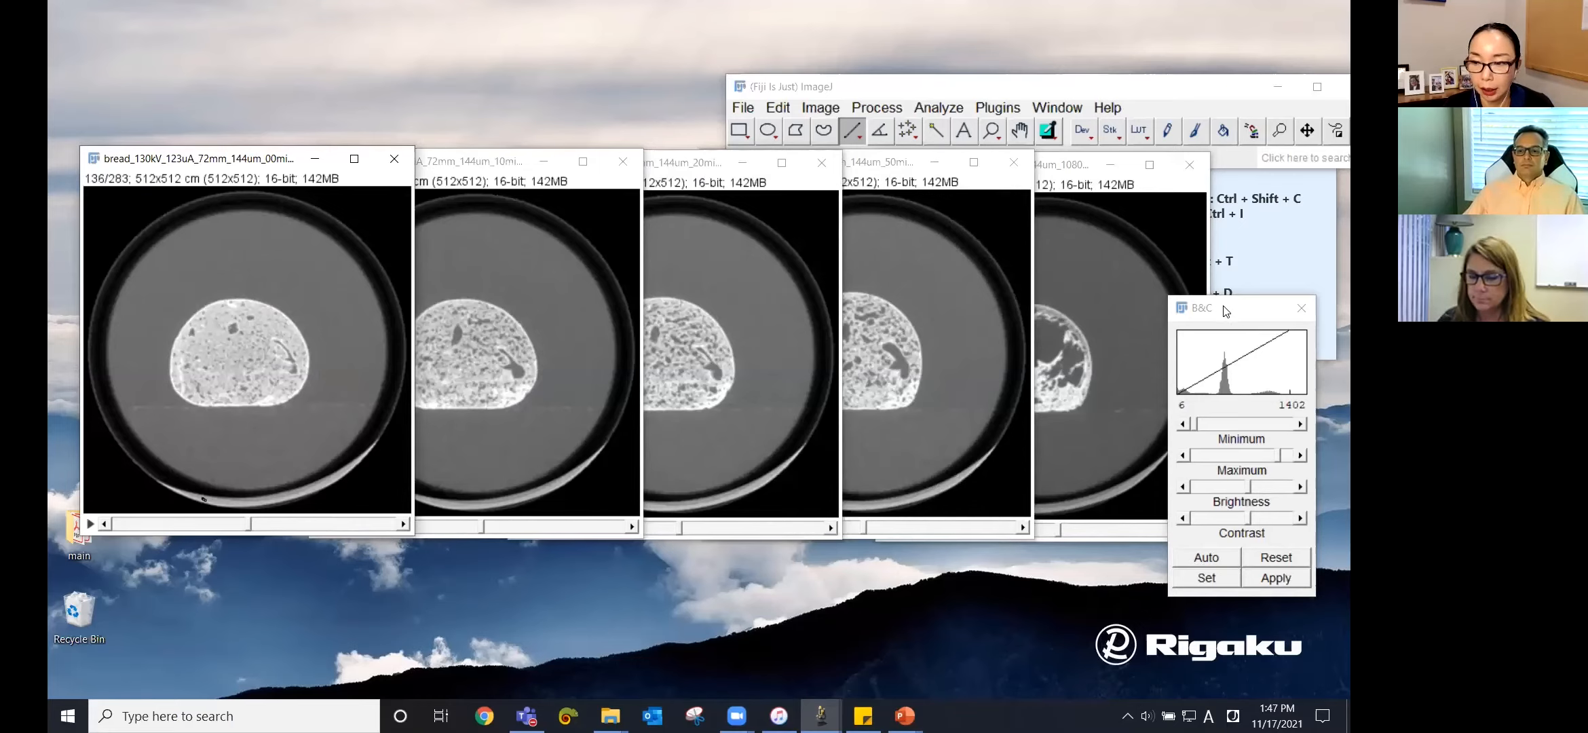
Move the B&C window off the scans, advance the 00min scan to slice 137, and bring its window in front of the others
left_click(1239, 323)
left_click_drag(1236, 320, 1243, 344)
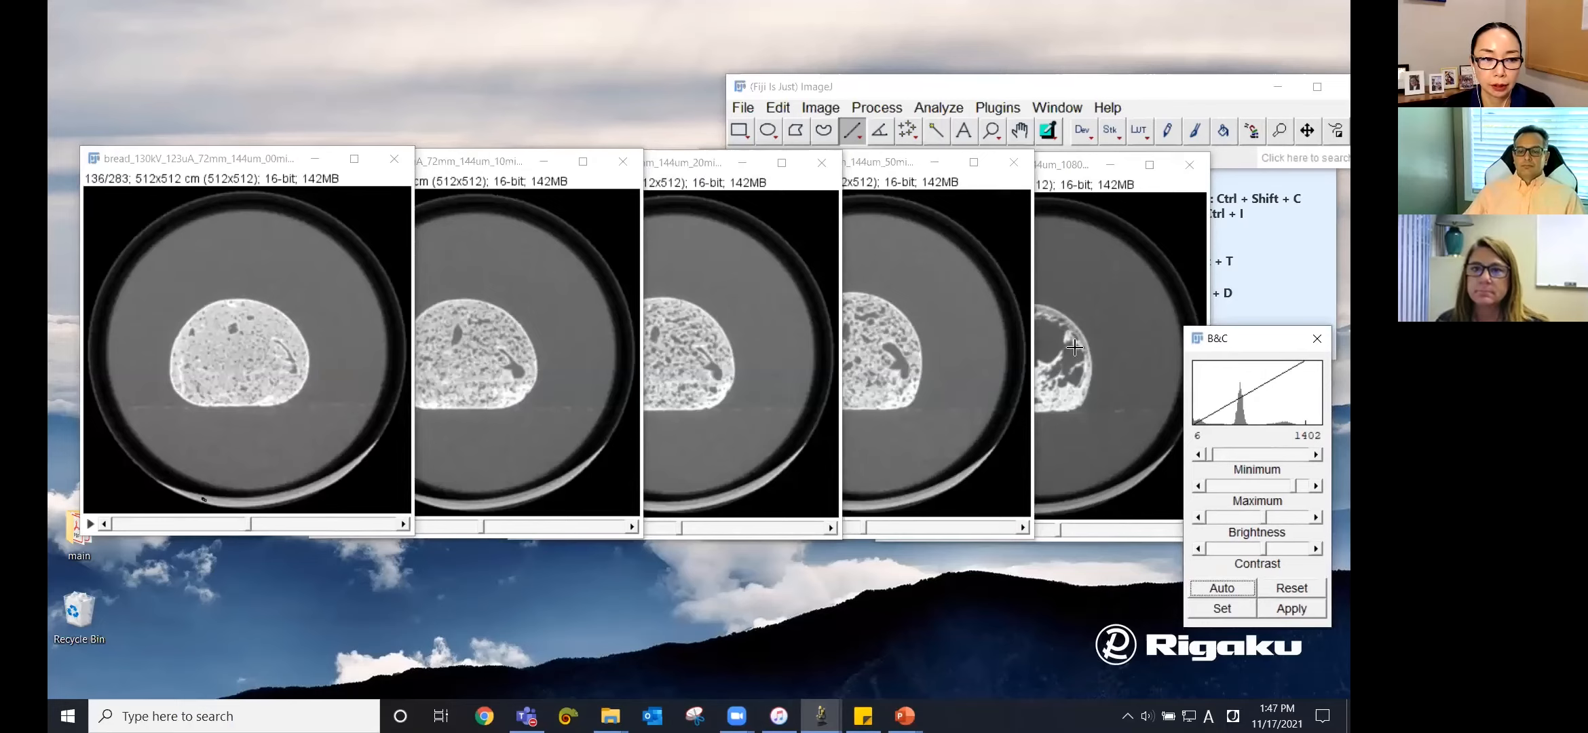
left_click(233, 166)
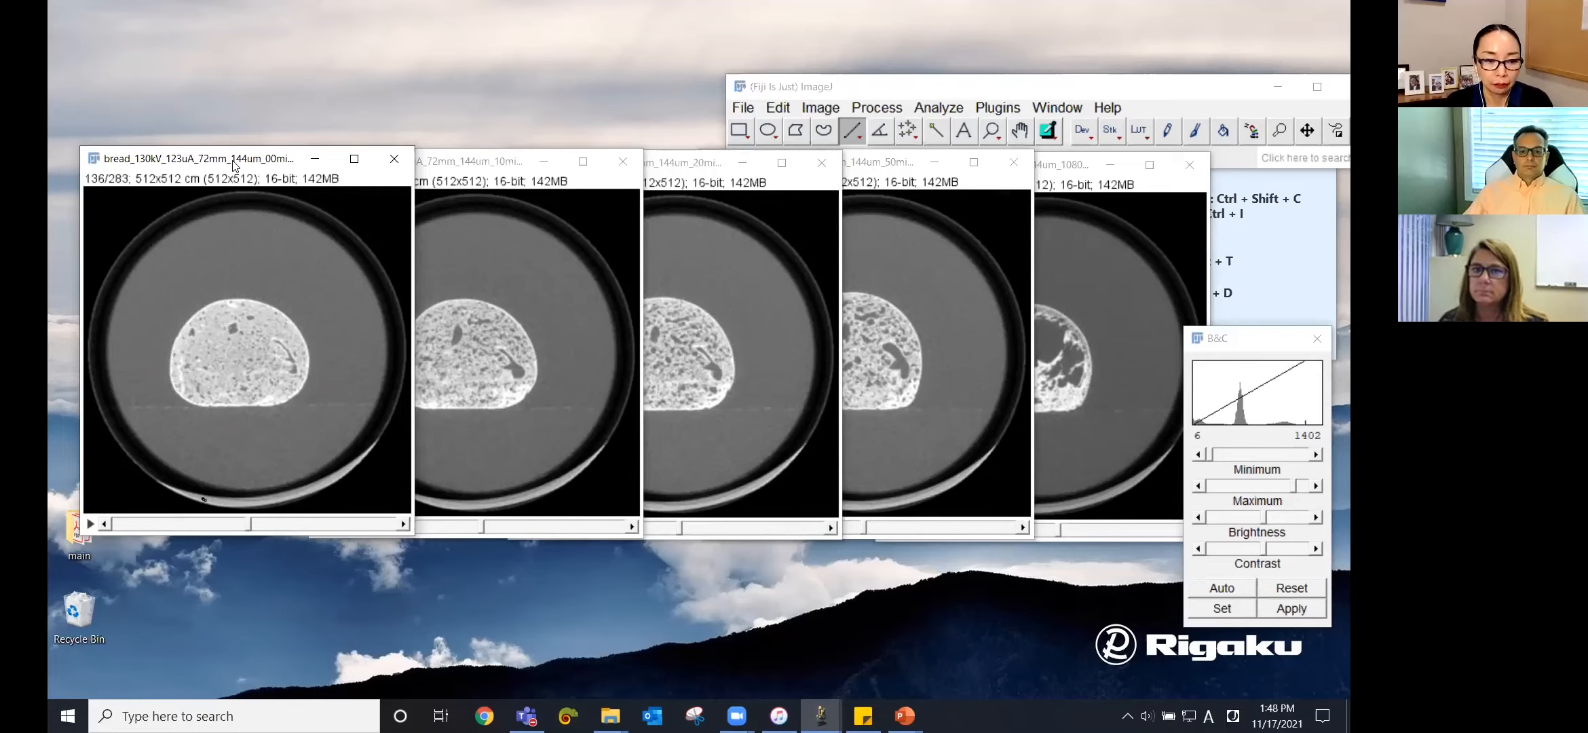
mouse_move(250, 522)
left_mouse_down()
mouse_move(354, 522)
mouse_move(167, 520)
mouse_move(250, 518)
left_mouse_up()
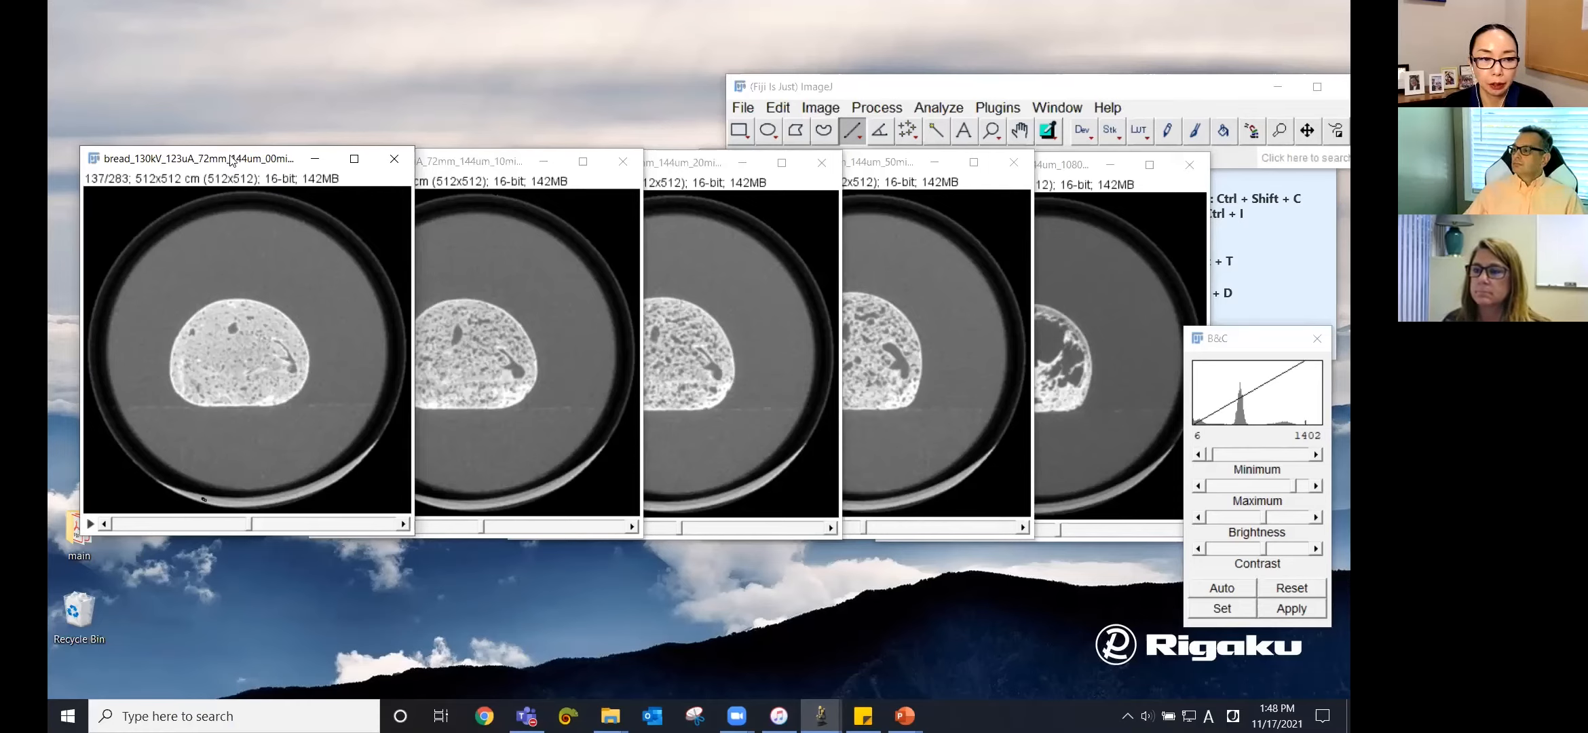
left_click_drag(235, 166, 767, 250)
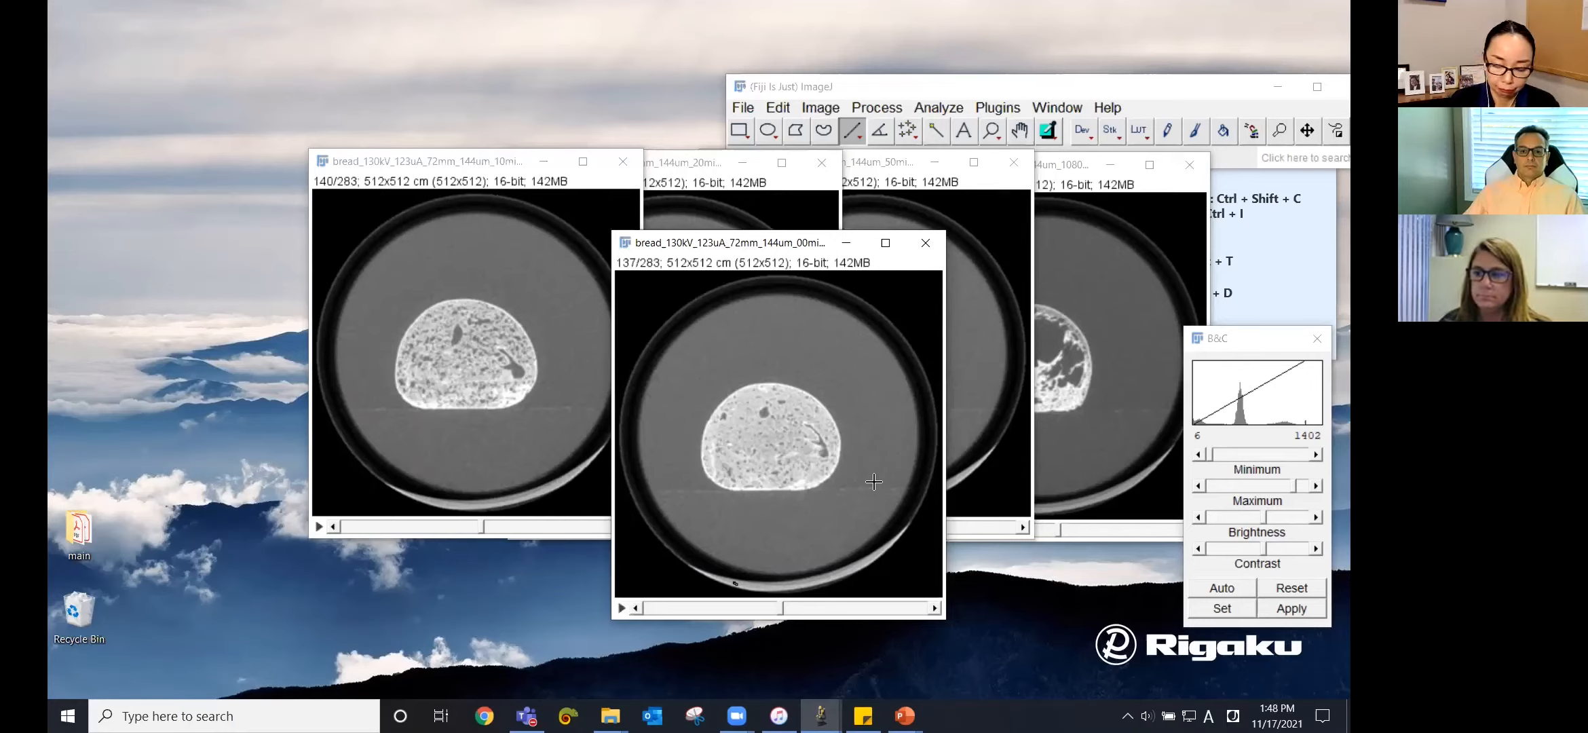
key("ctrl+shift+d")
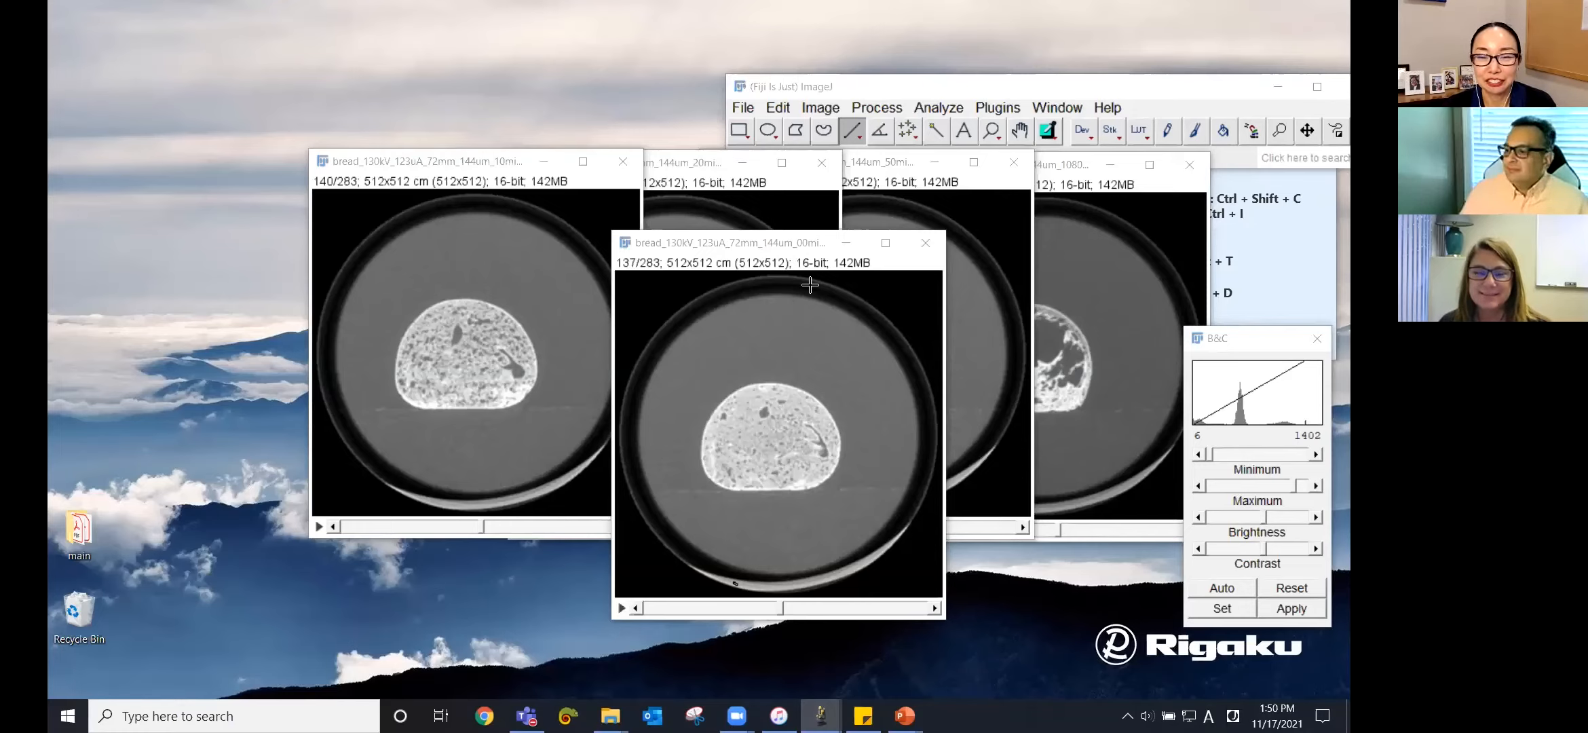
left_click(791, 251)
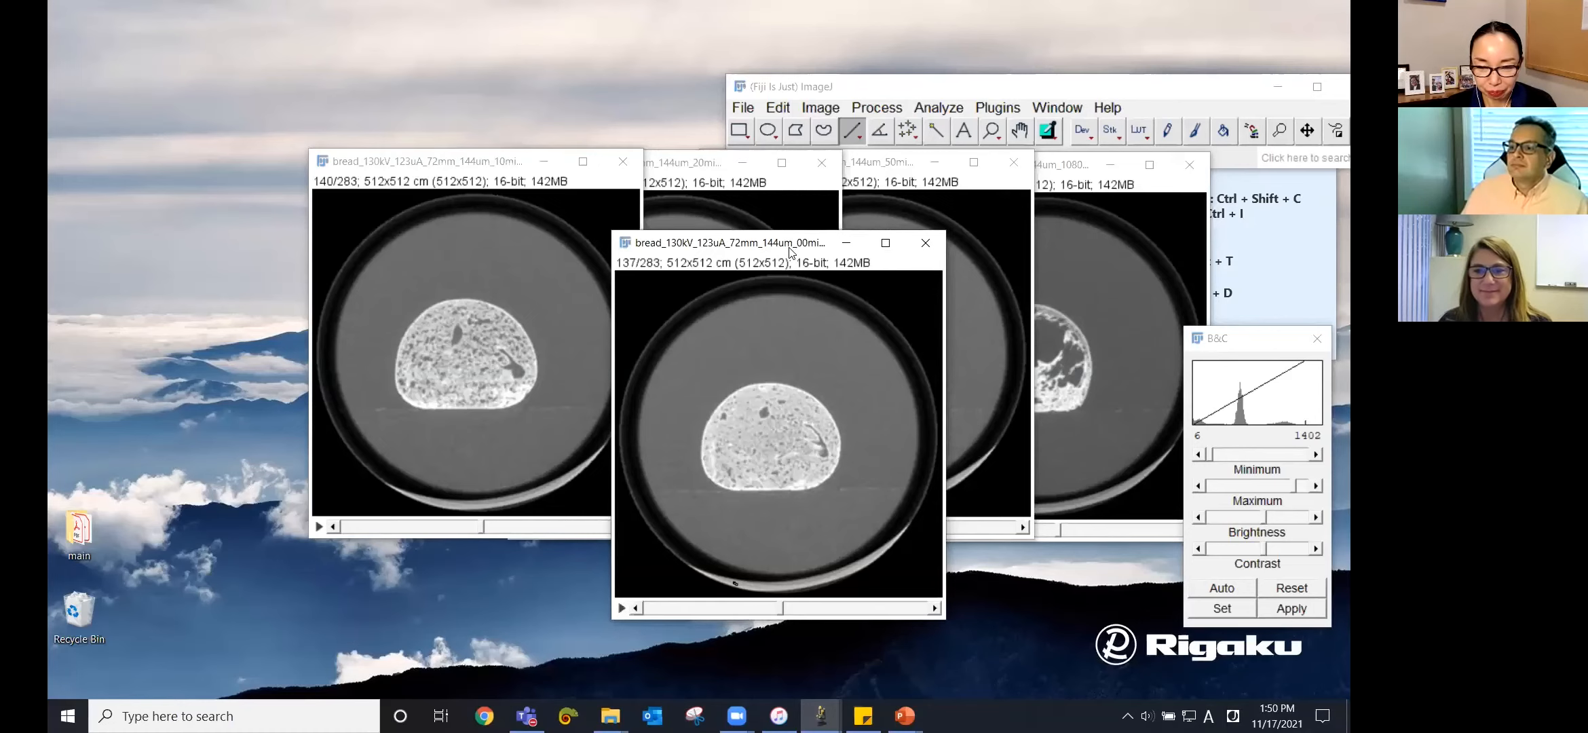
left_click_drag(790, 251, 757, 236)
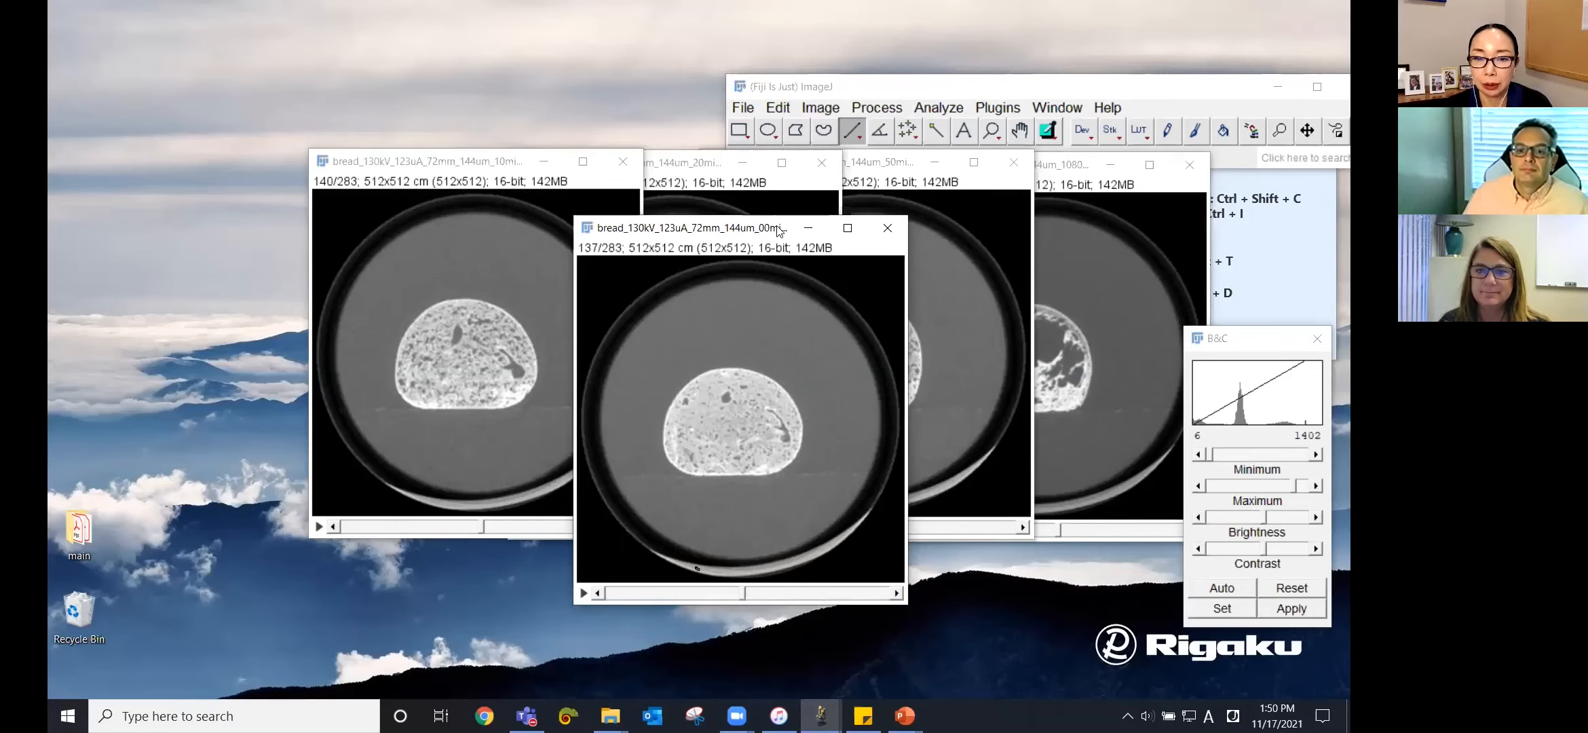
Open the macro Recorder and arrange its window beside the 00min bread scan so both are accessible
left_click(998, 108)
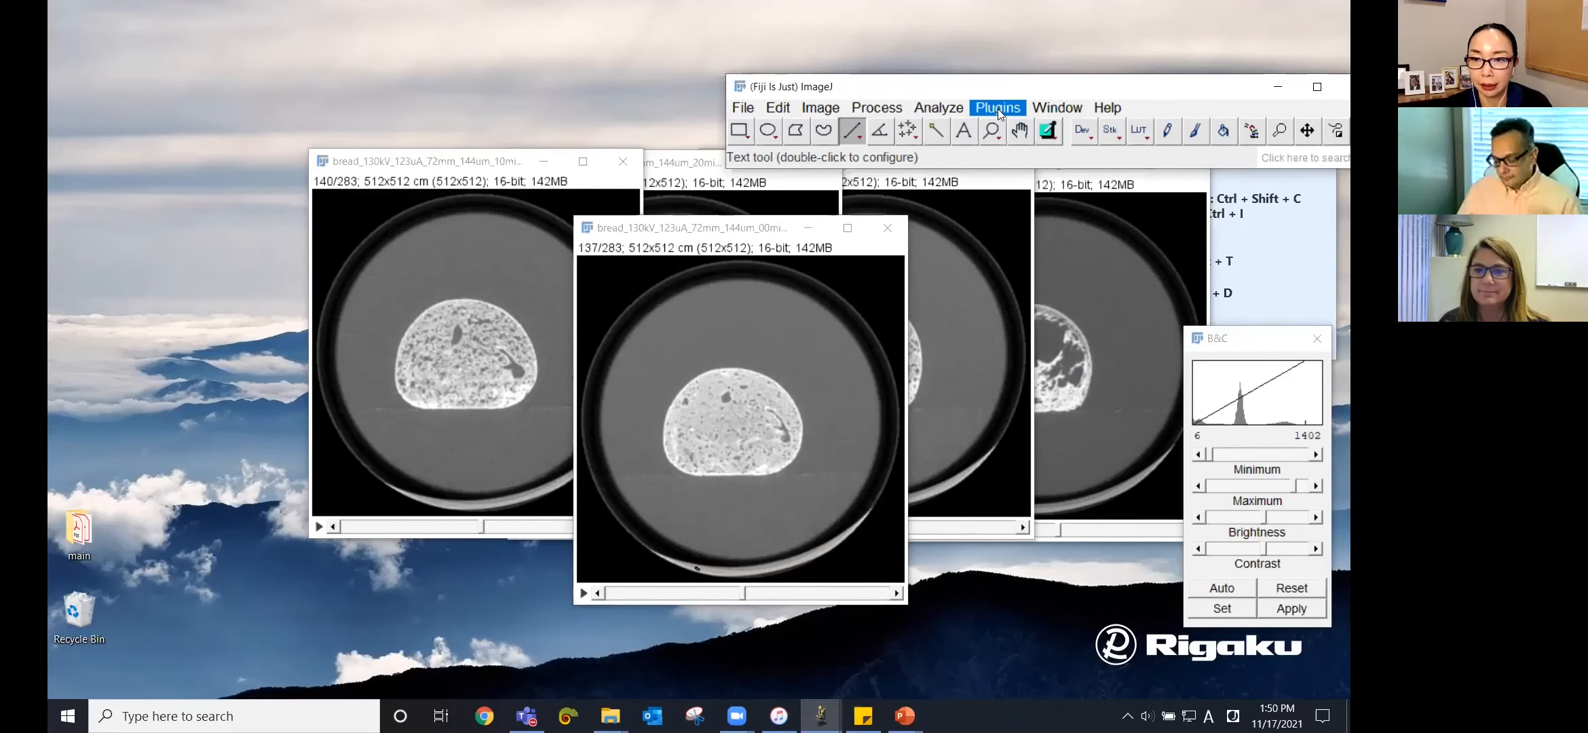
mouse_move(1050, 15)
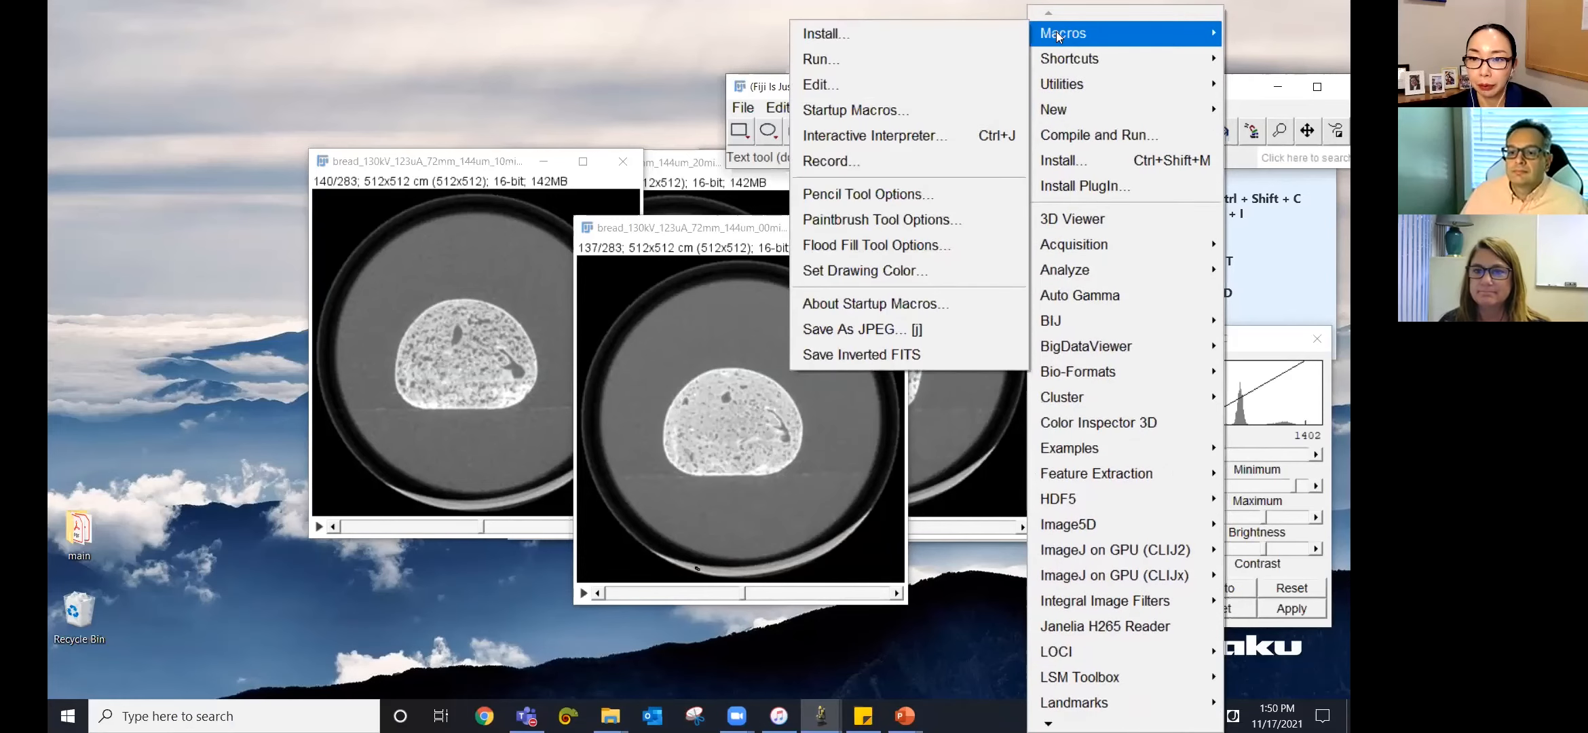
left_click(928, 162)
left_click_drag(608, 117, 972, 195)
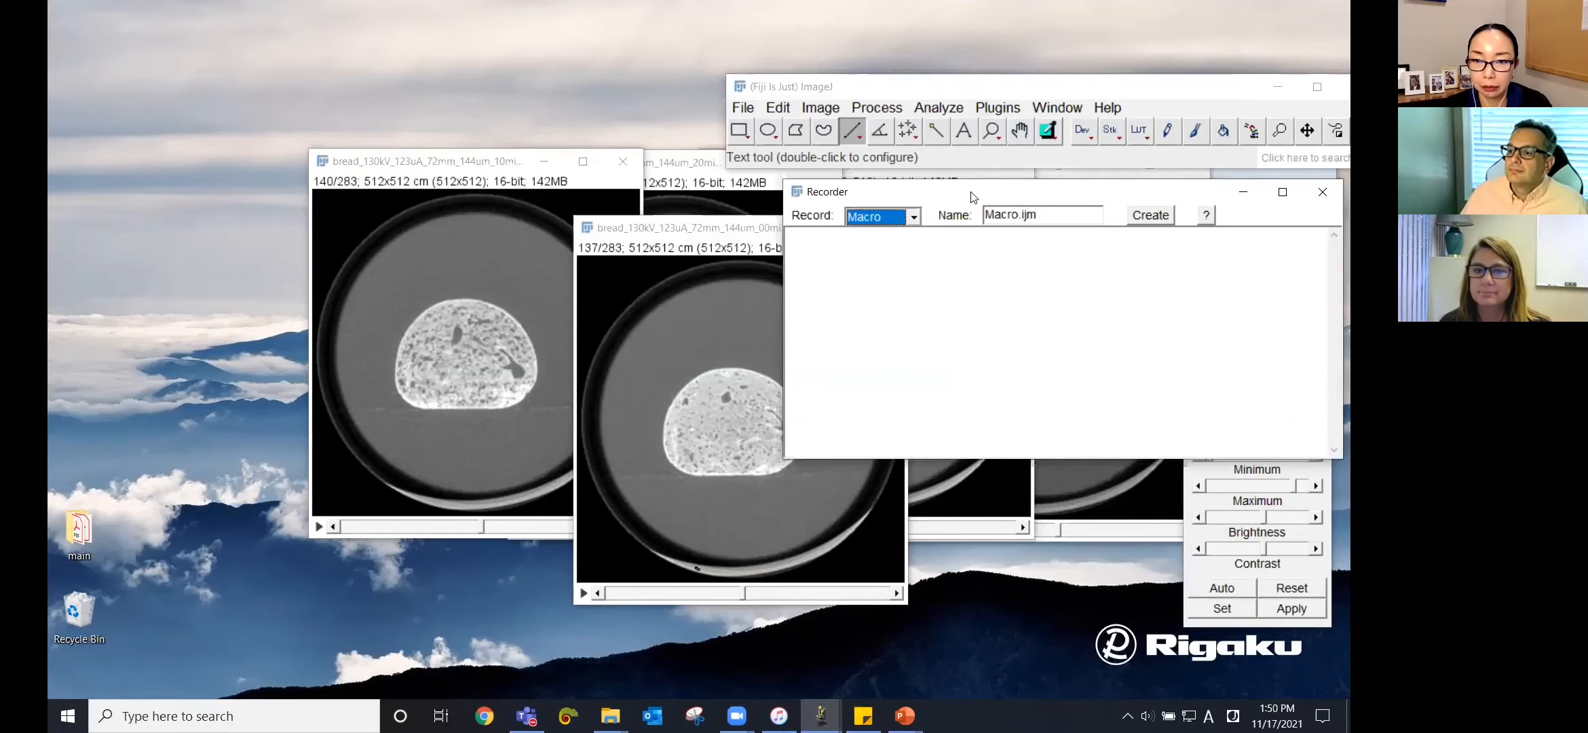
left_click(735, 230)
left_click_drag(736, 233, 643, 262)
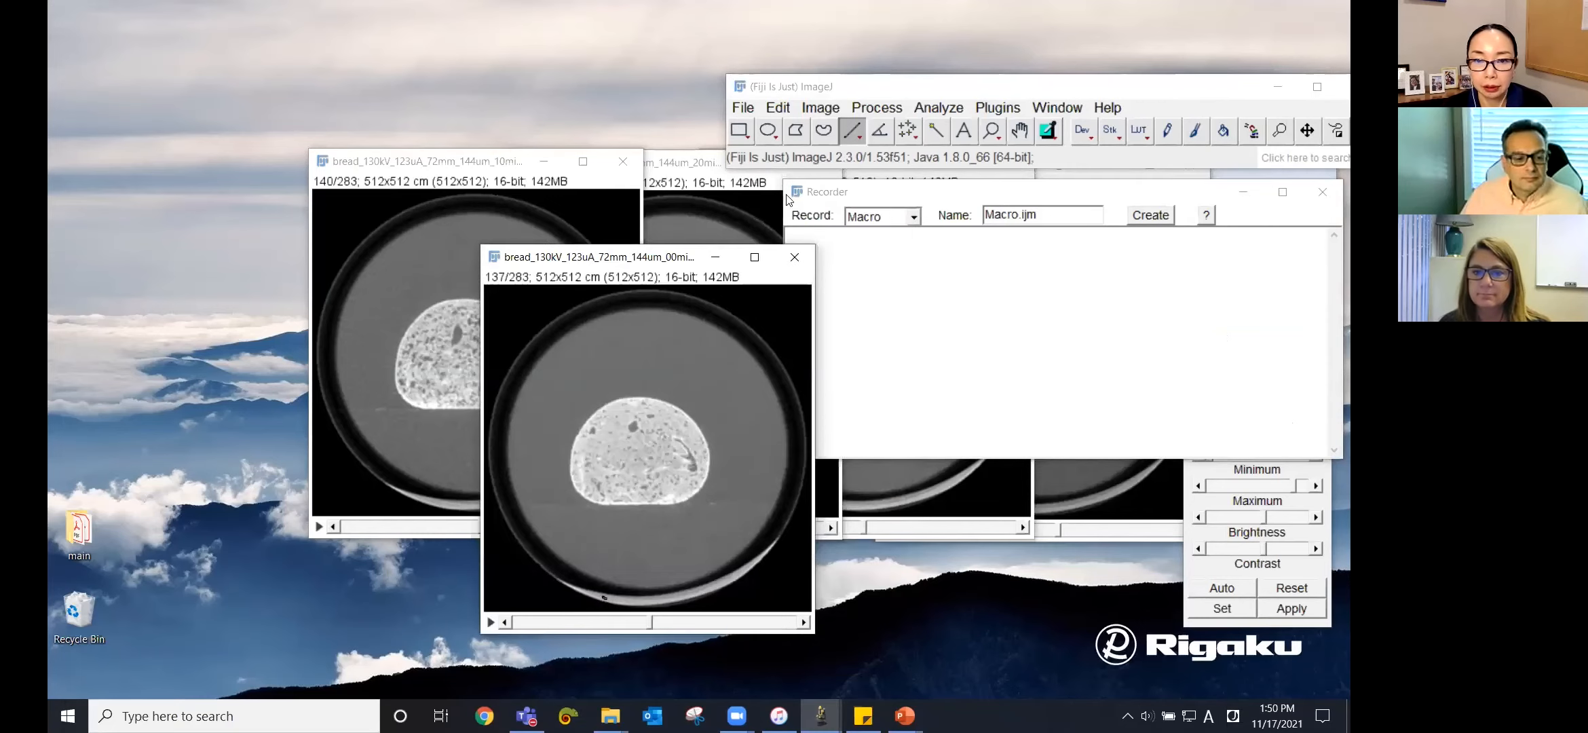
Crop the 00min scan to a 280 × 250 pixel rectangle around the bread, starting at x 107, y 125, and show slice 113
left_click(738, 132)
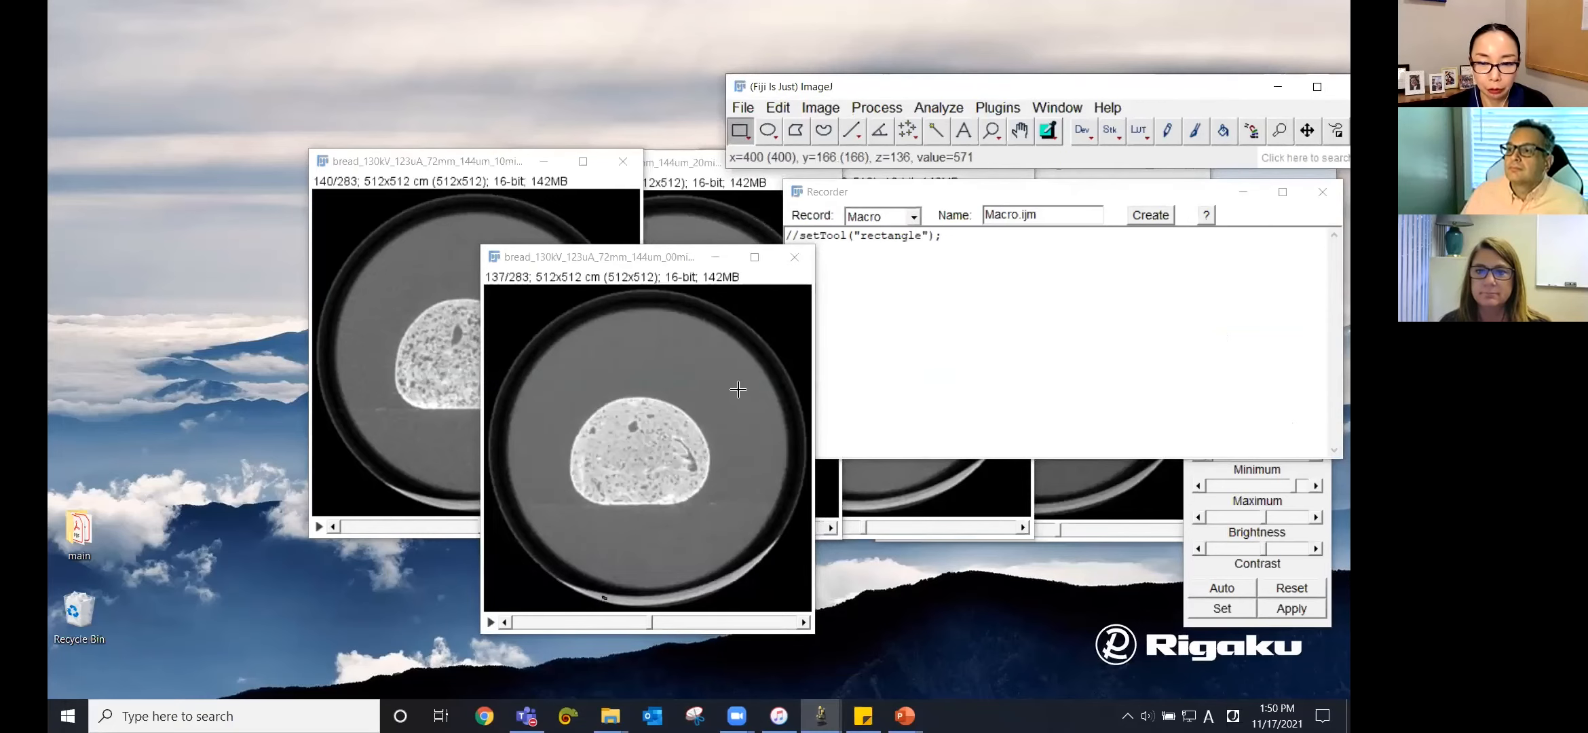
left_click_drag(553, 370, 731, 524)
mouse_move(649, 623)
left_mouse_down()
mouse_move(781, 623)
mouse_move(636, 623)
mouse_move(760, 623)
mouse_move(660, 623)
left_mouse_up()
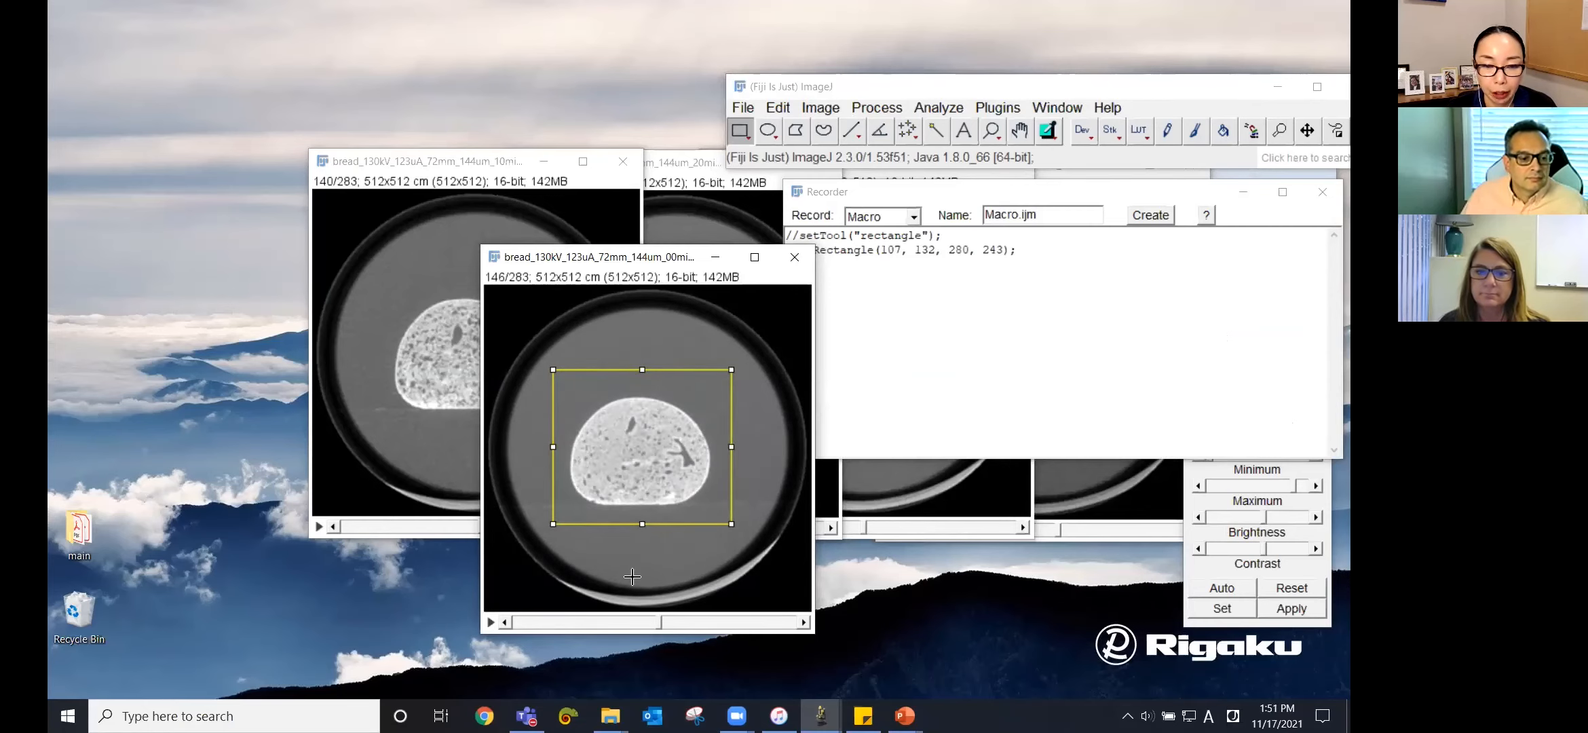
left_click_drag(643, 375, 644, 371)
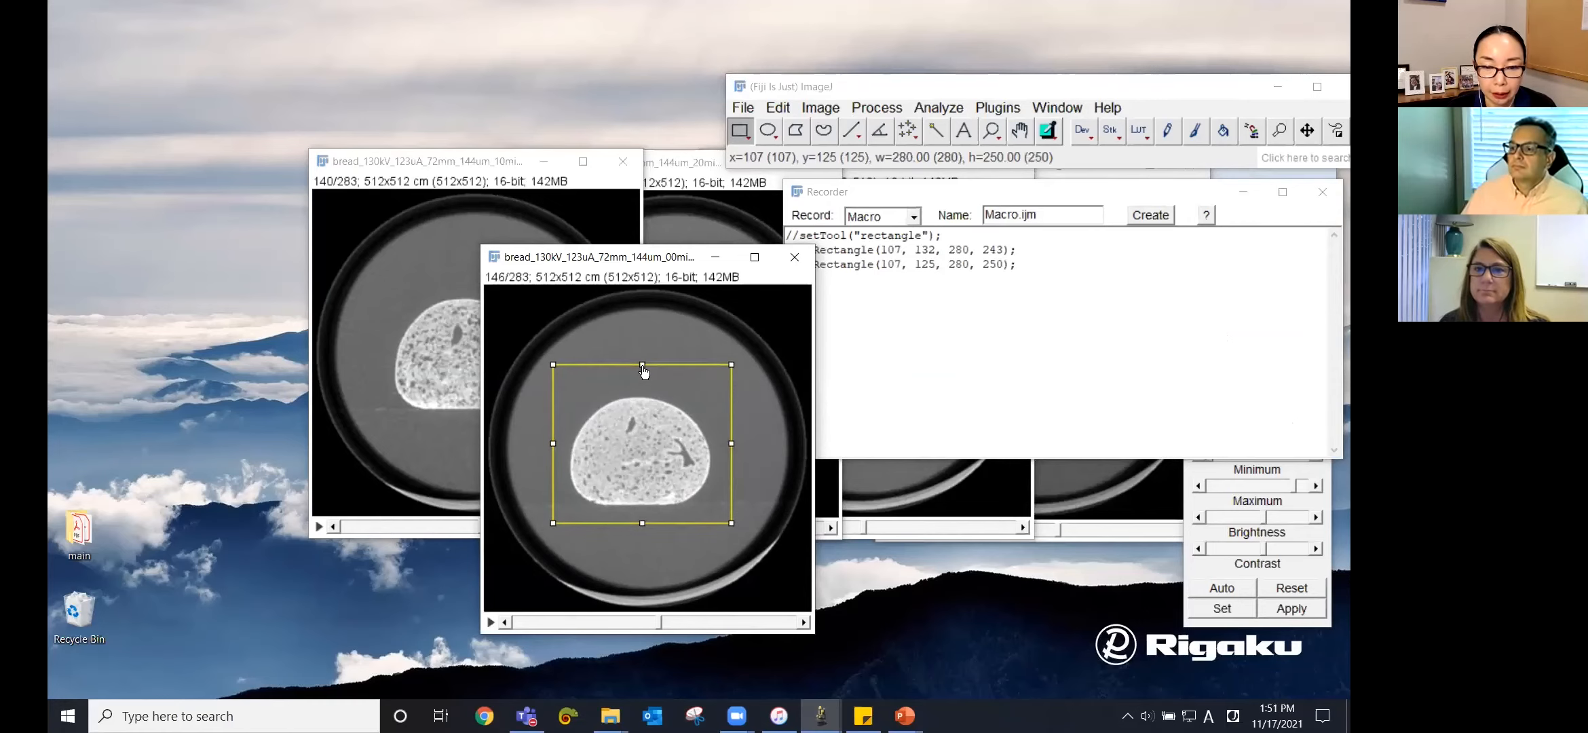
key("ctrl+shift+x")
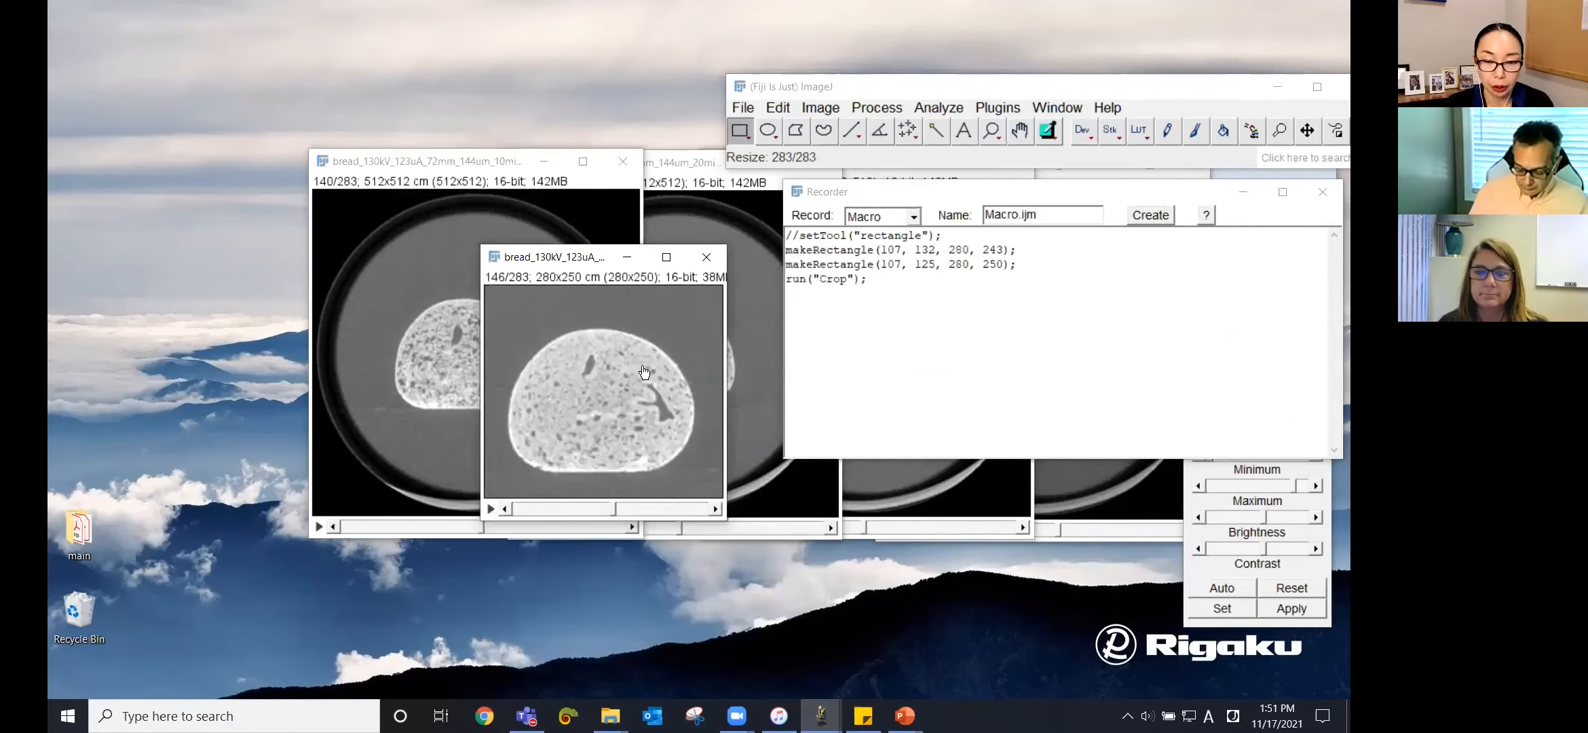
mouse_move(613, 510)
left_mouse_down()
mouse_move(542, 514)
mouse_move(672, 511)
mouse_move(593, 515)
left_mouse_up()
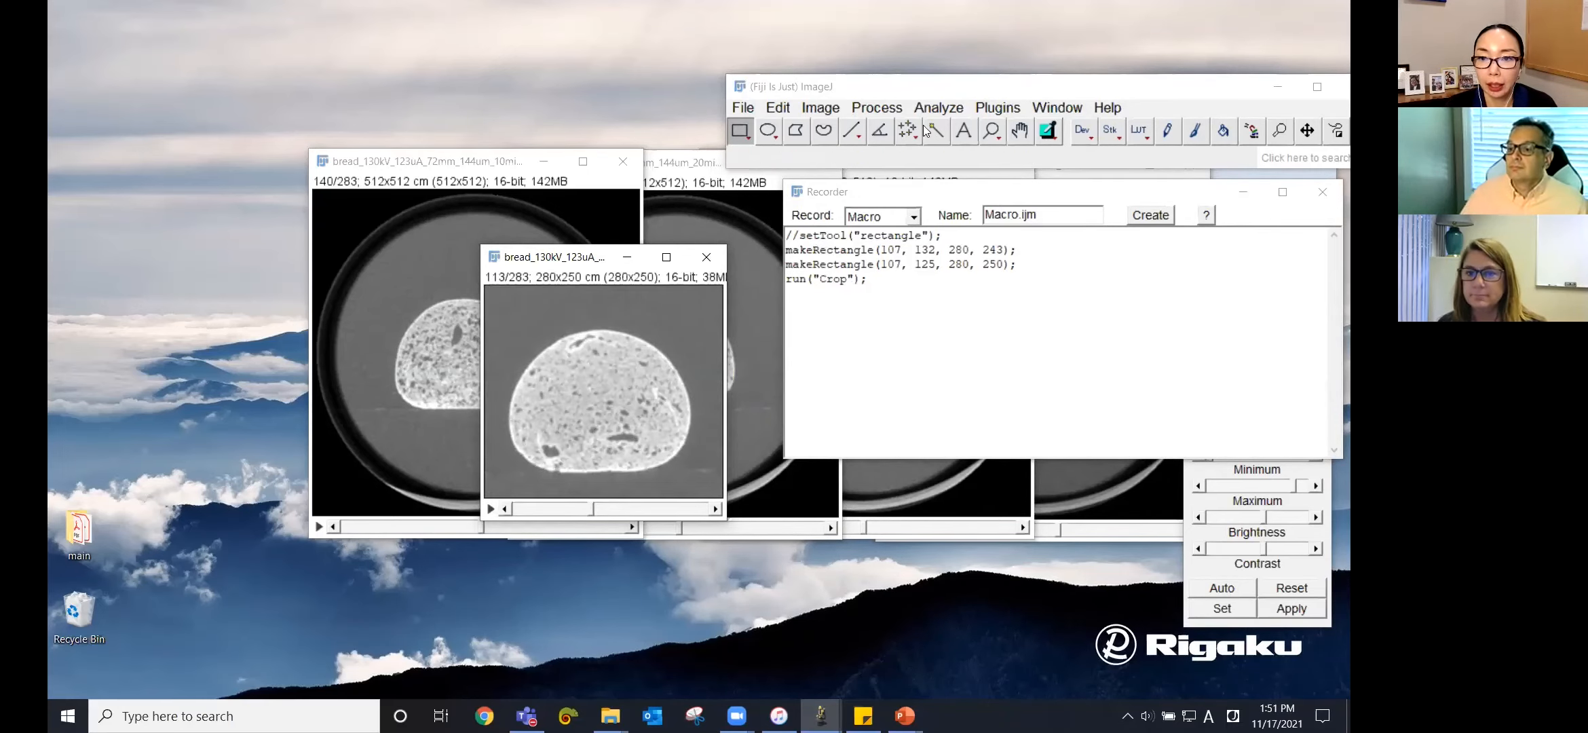
Set the cropped 00min scan's scale to a known distance of 0.144 mm per 1 pixel
left_click(939, 108)
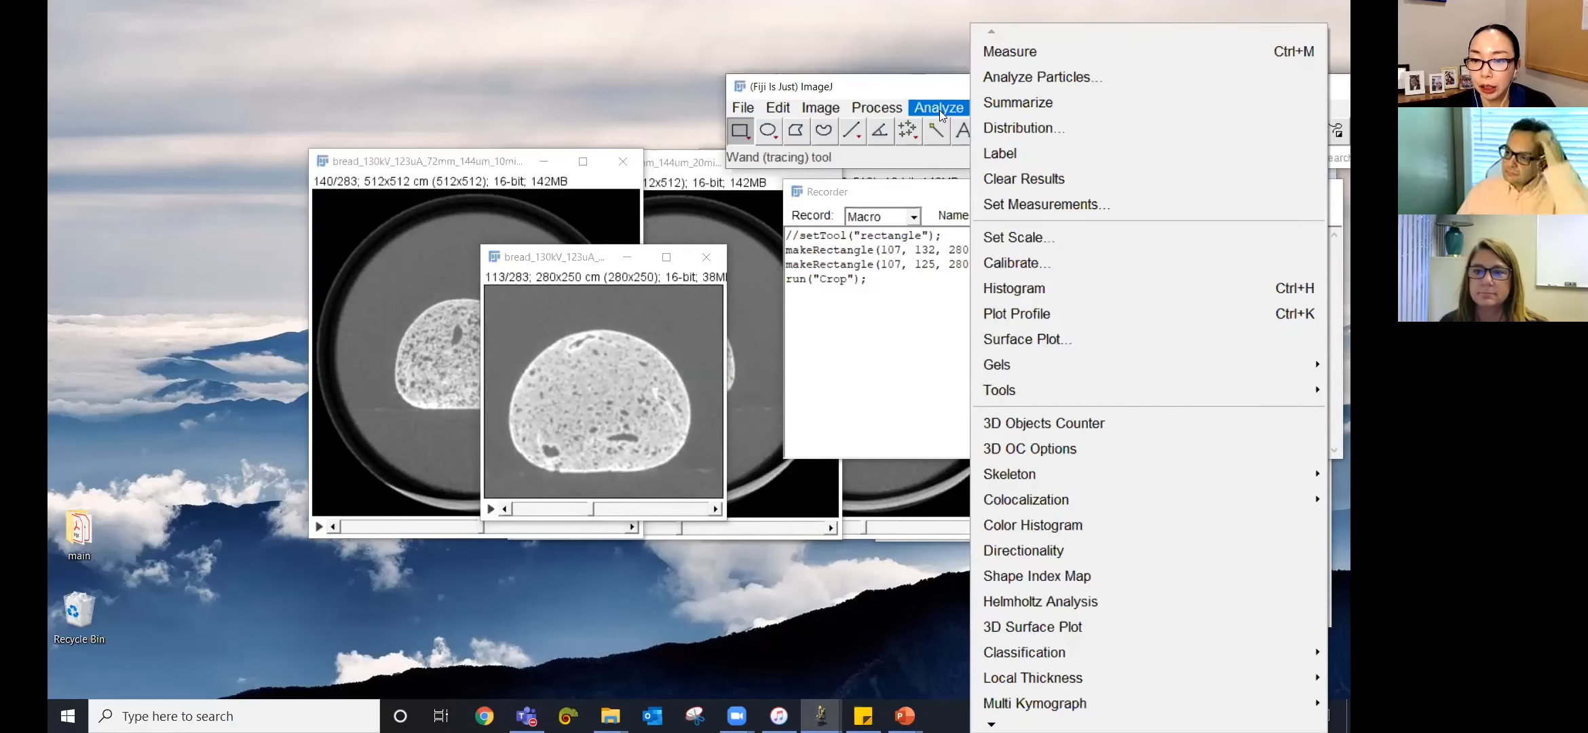
left_click(1011, 237)
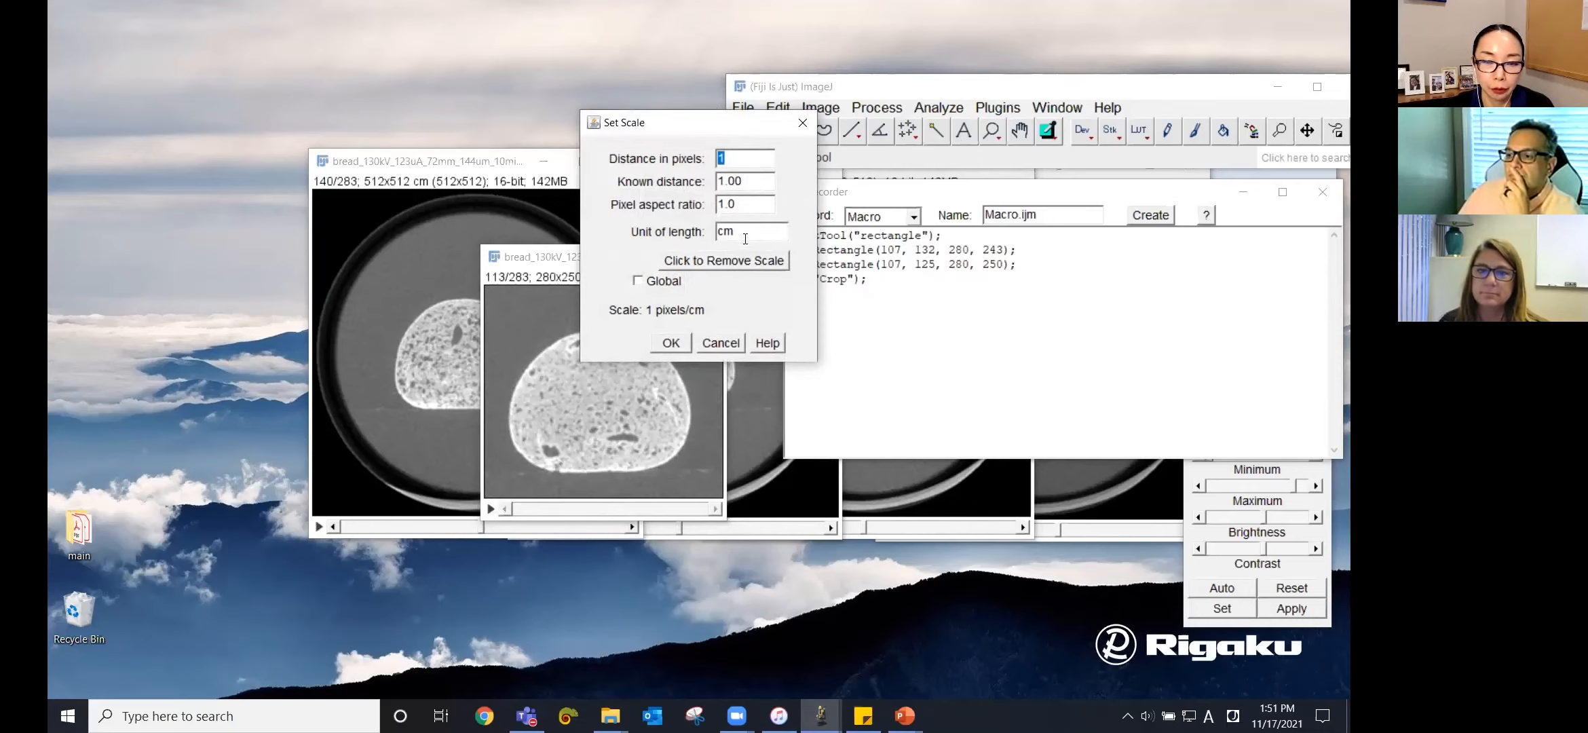
left_click_drag(733, 128, 882, 133)
left_click(898, 158)
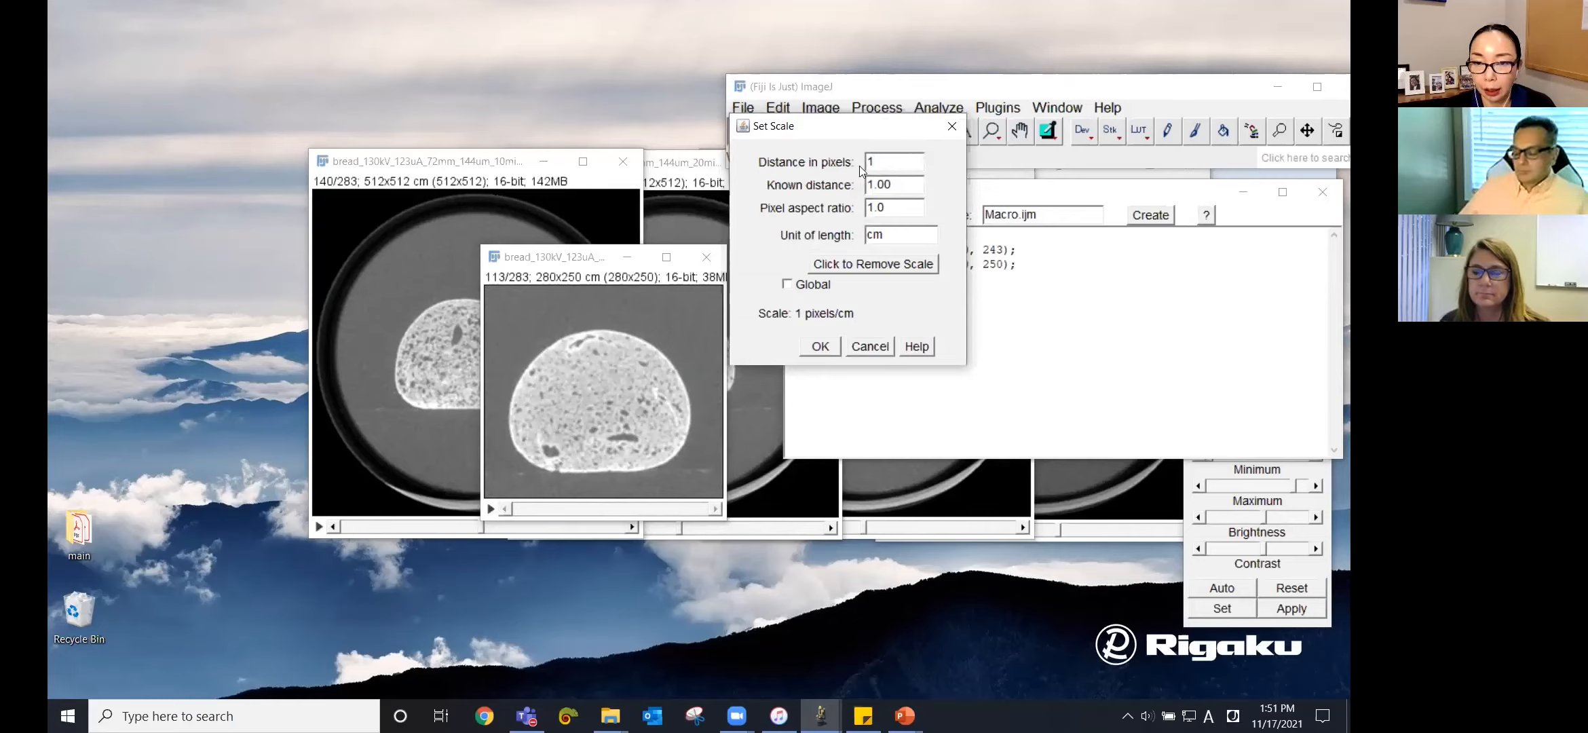
left_click_drag(904, 185, 832, 185)
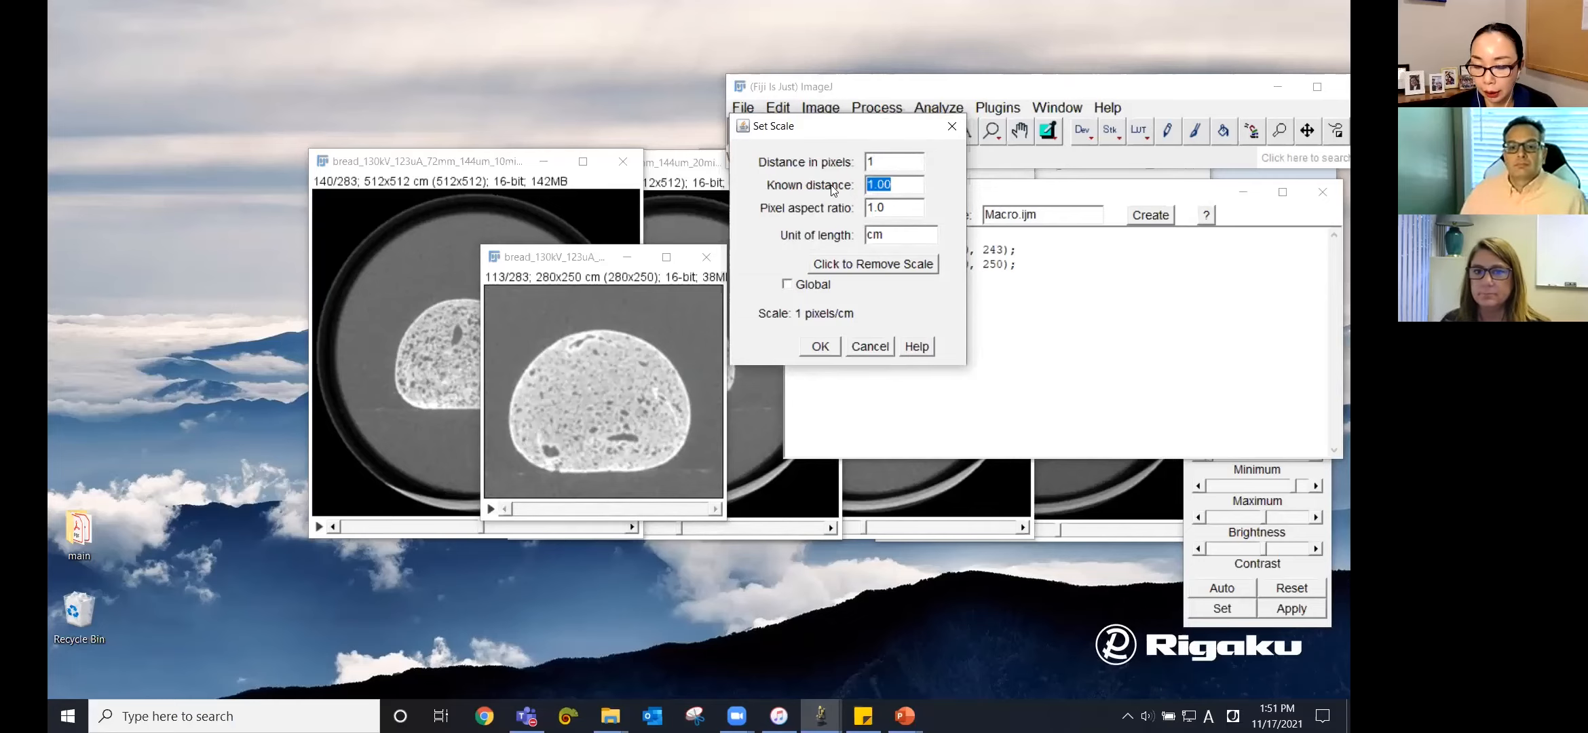
type("0.144")
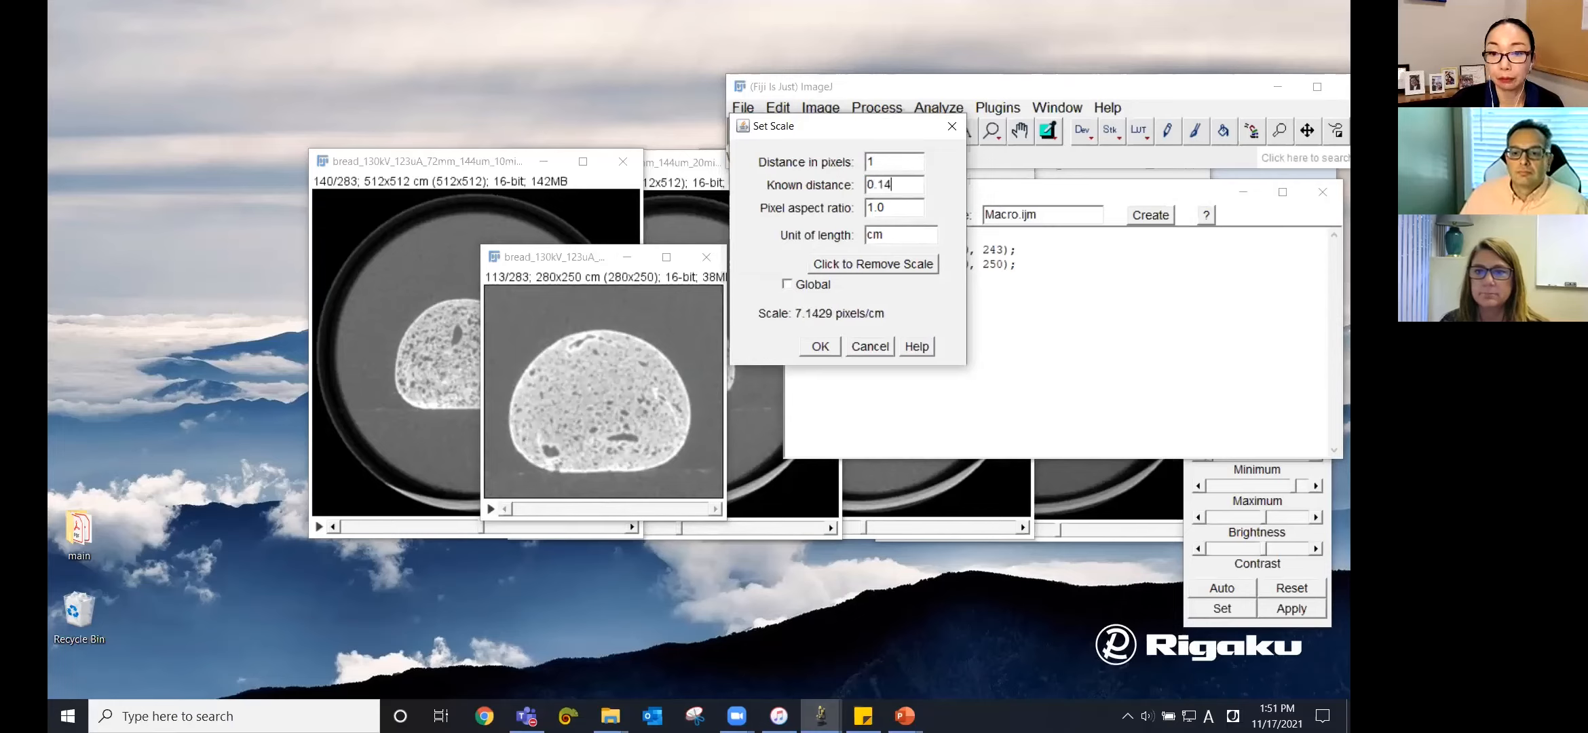
left_click(907, 234)
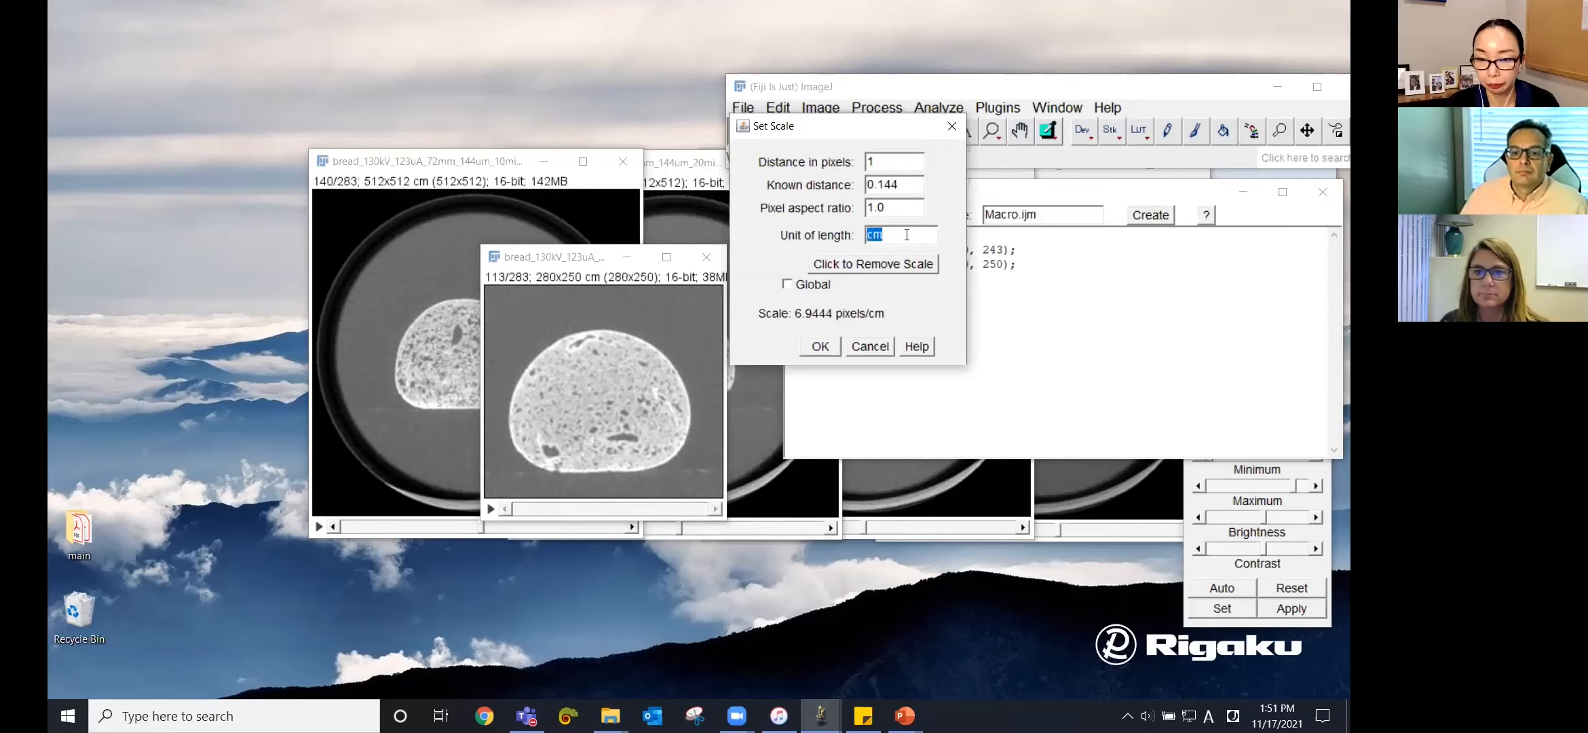
type("mm")
left_click(821, 346)
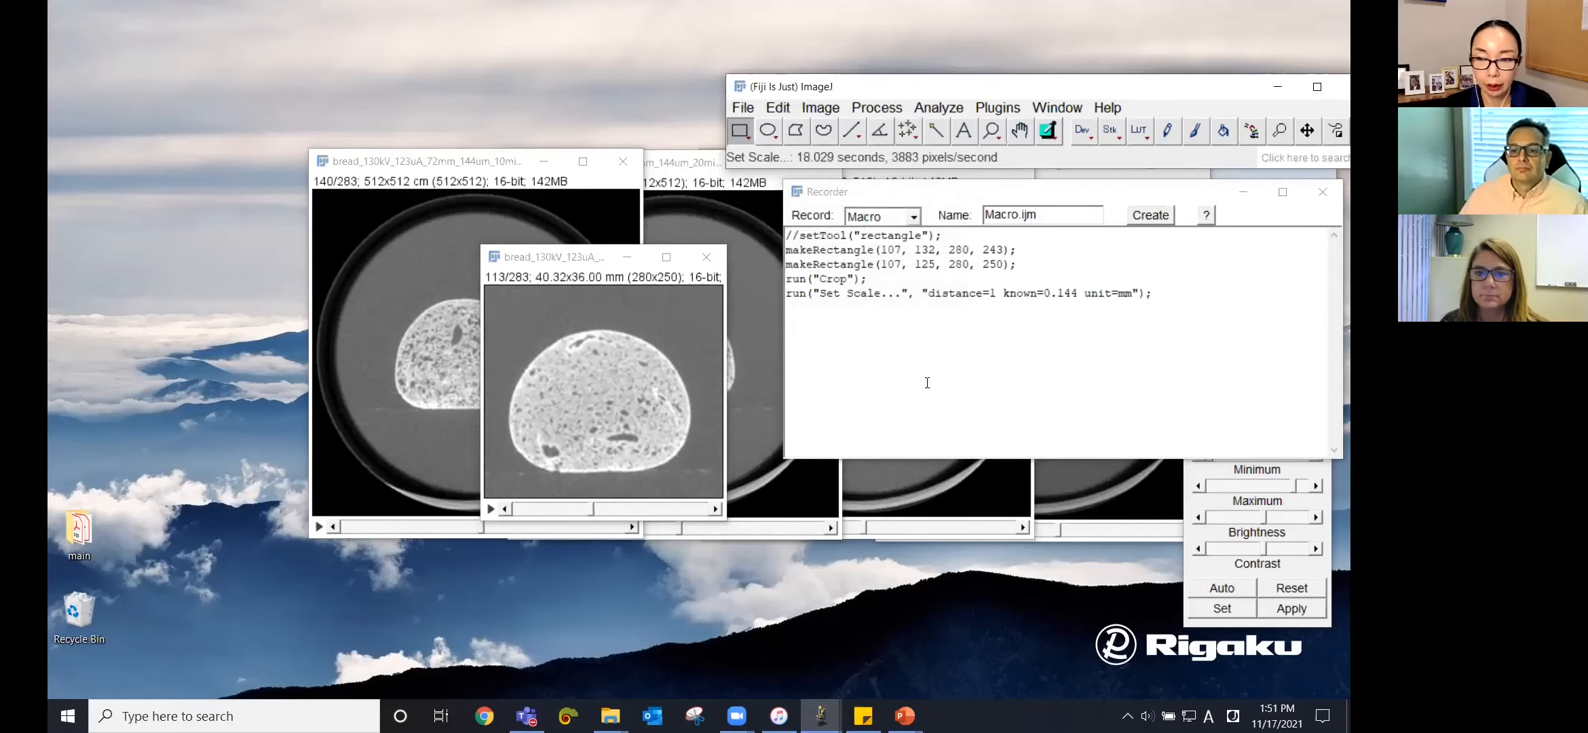
Smooth only the current slice of the cropped 00min scan, and save the stack
left_click(582, 259)
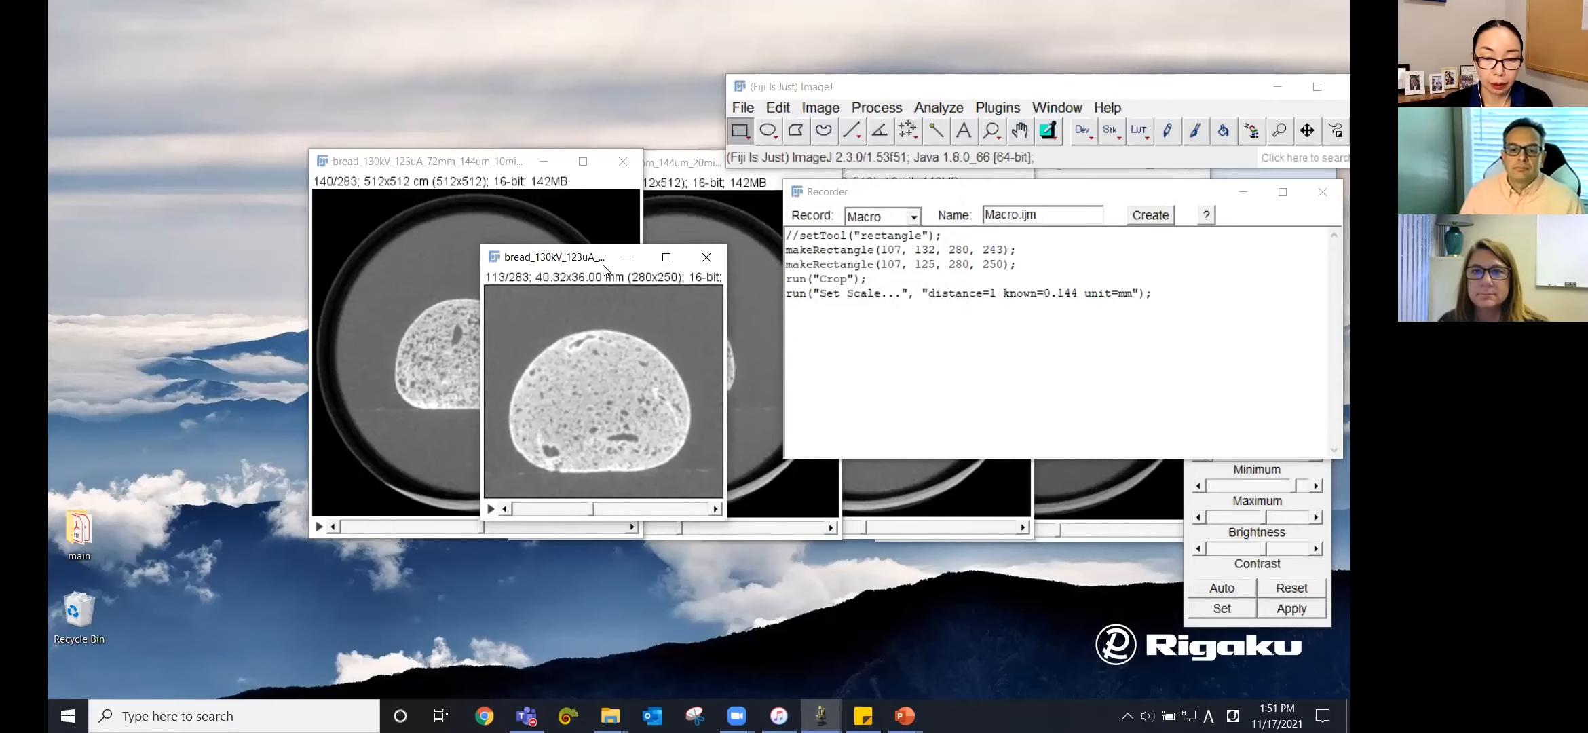
key("ctrl+shift+s")
left_click(782, 248)
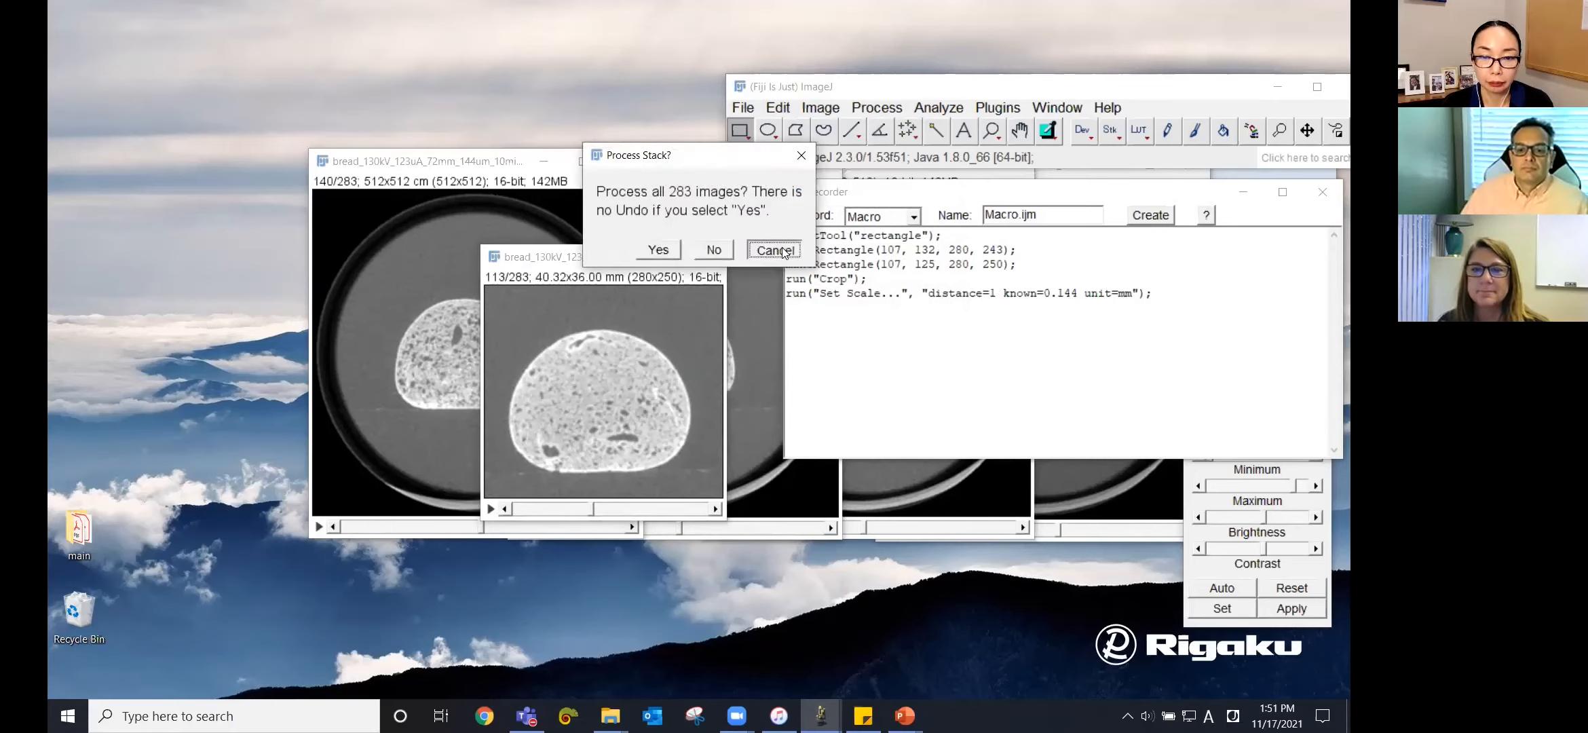
left_click(713, 249)
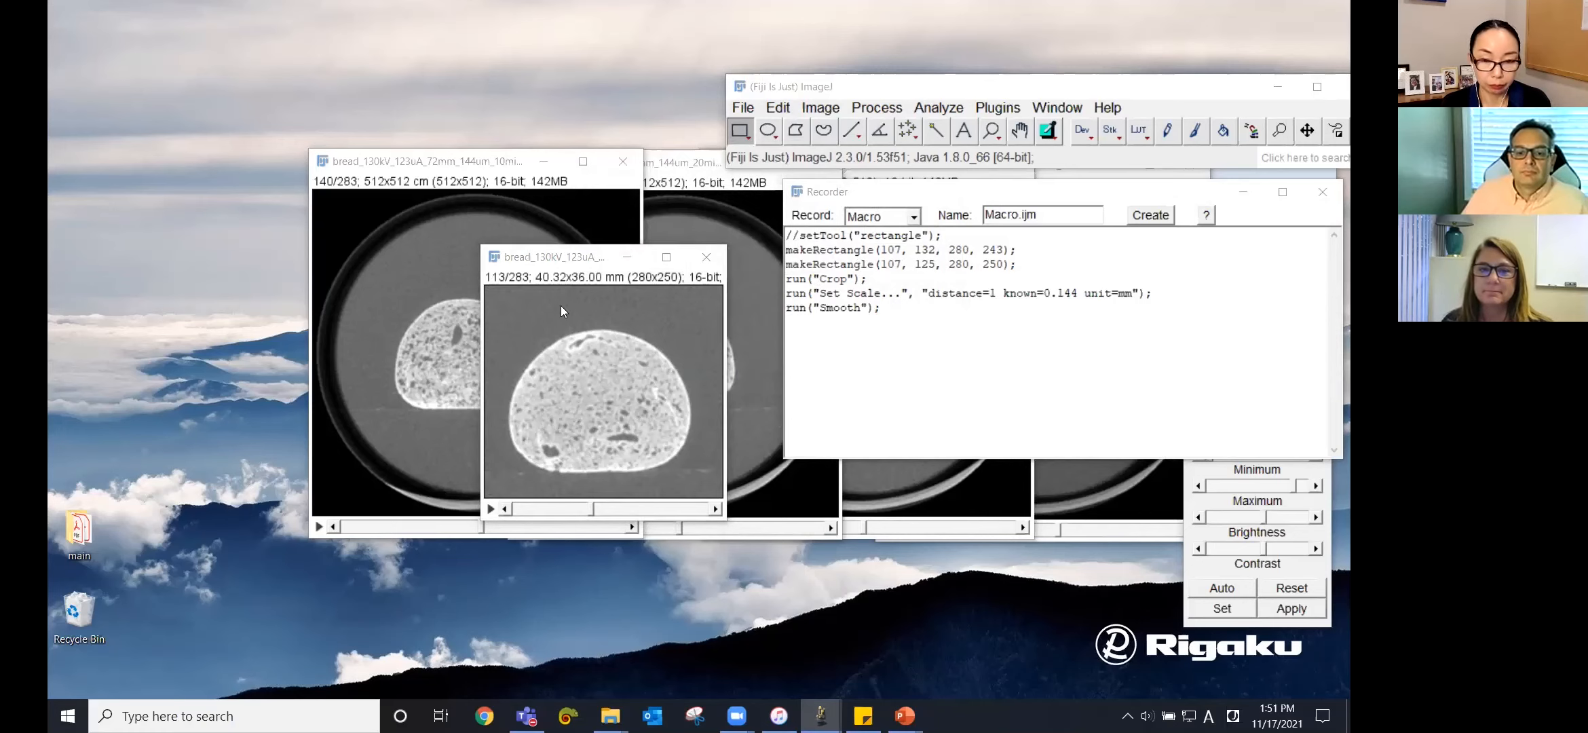
key("ctrl+s")
left_click(811, 252)
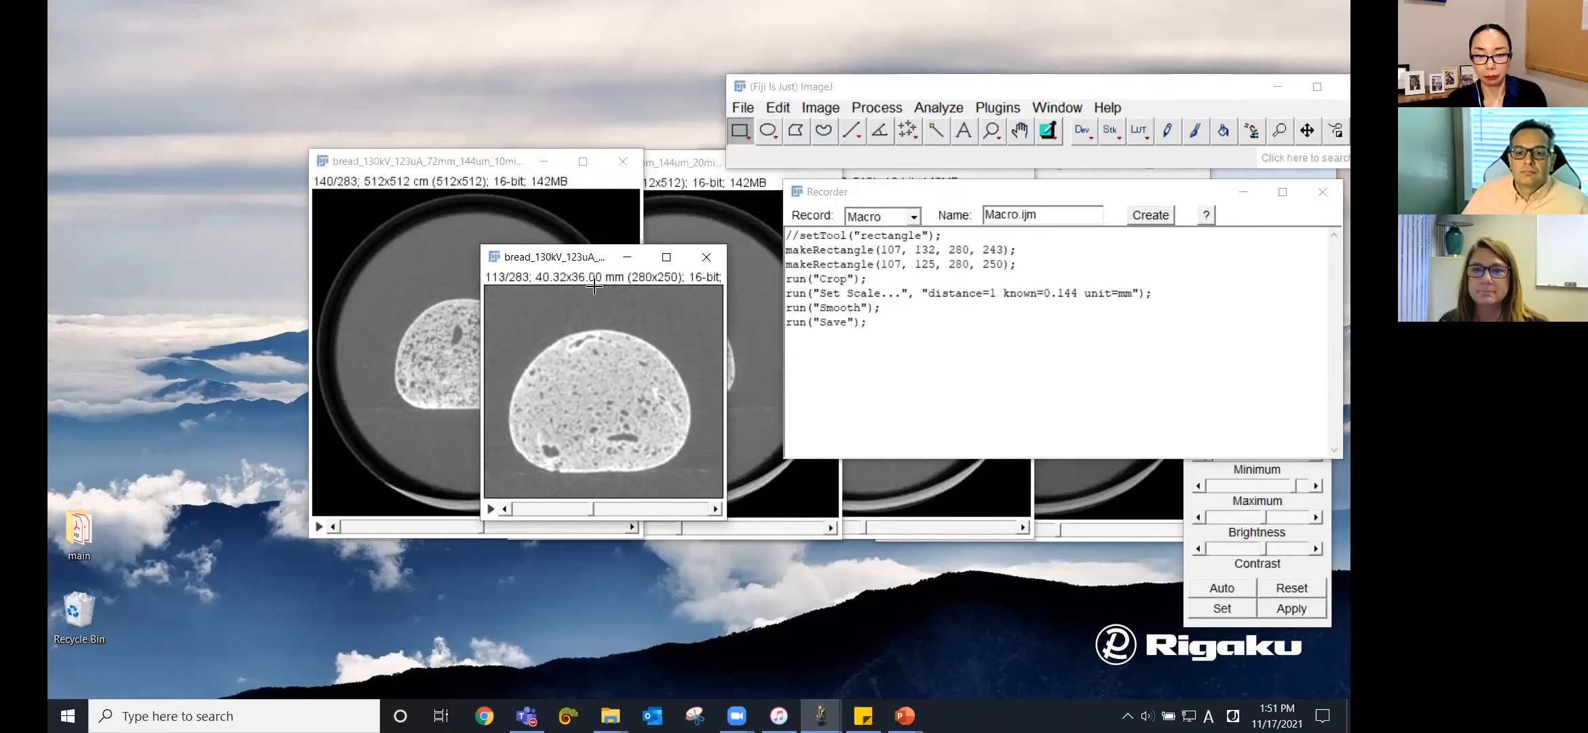
Remove the run("Smooth"); line from the recorded macro commands
left_click(928, 326)
left_click_drag(893, 309, 768, 306)
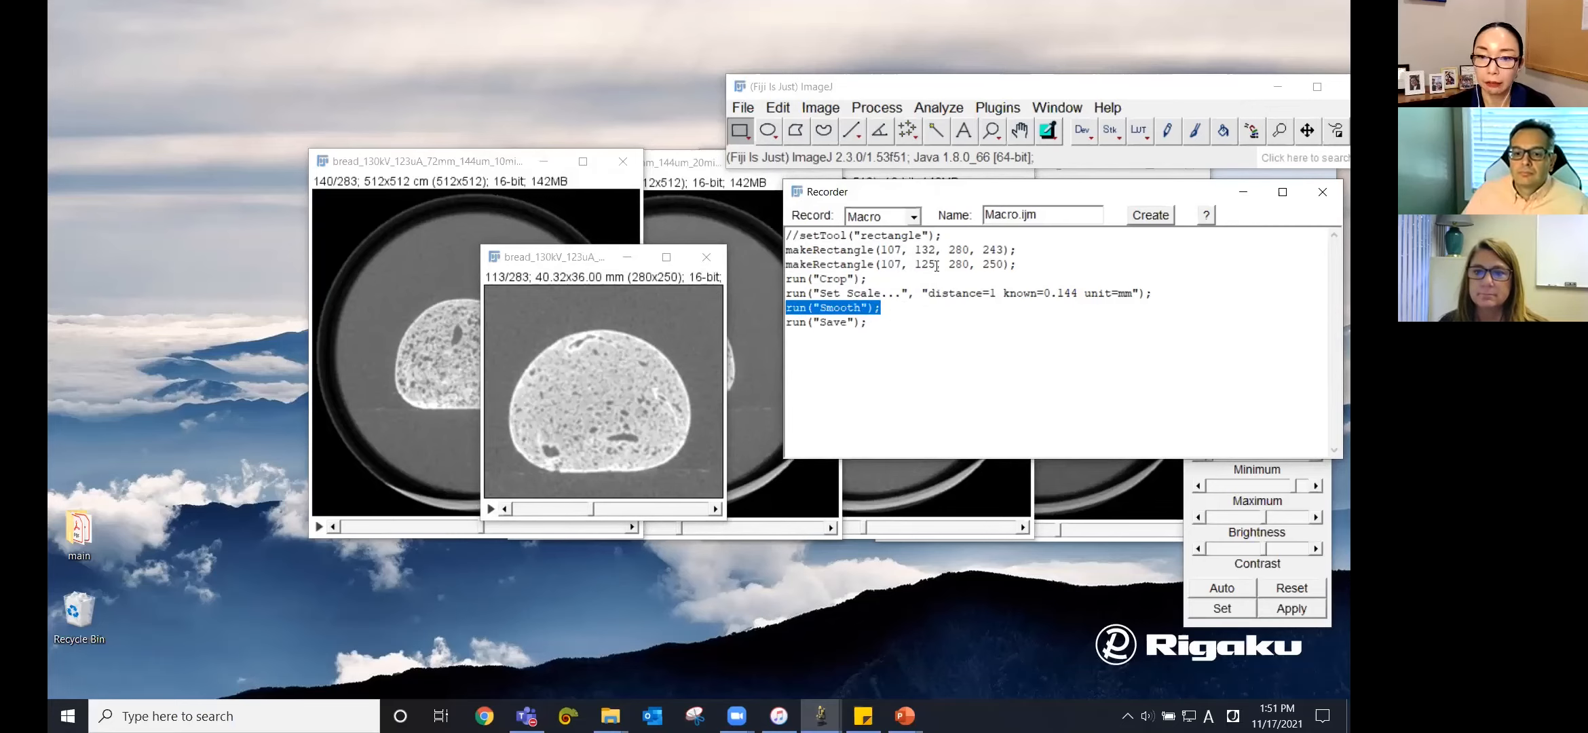
left_click_drag(887, 328, 772, 227)
left_click(907, 367)
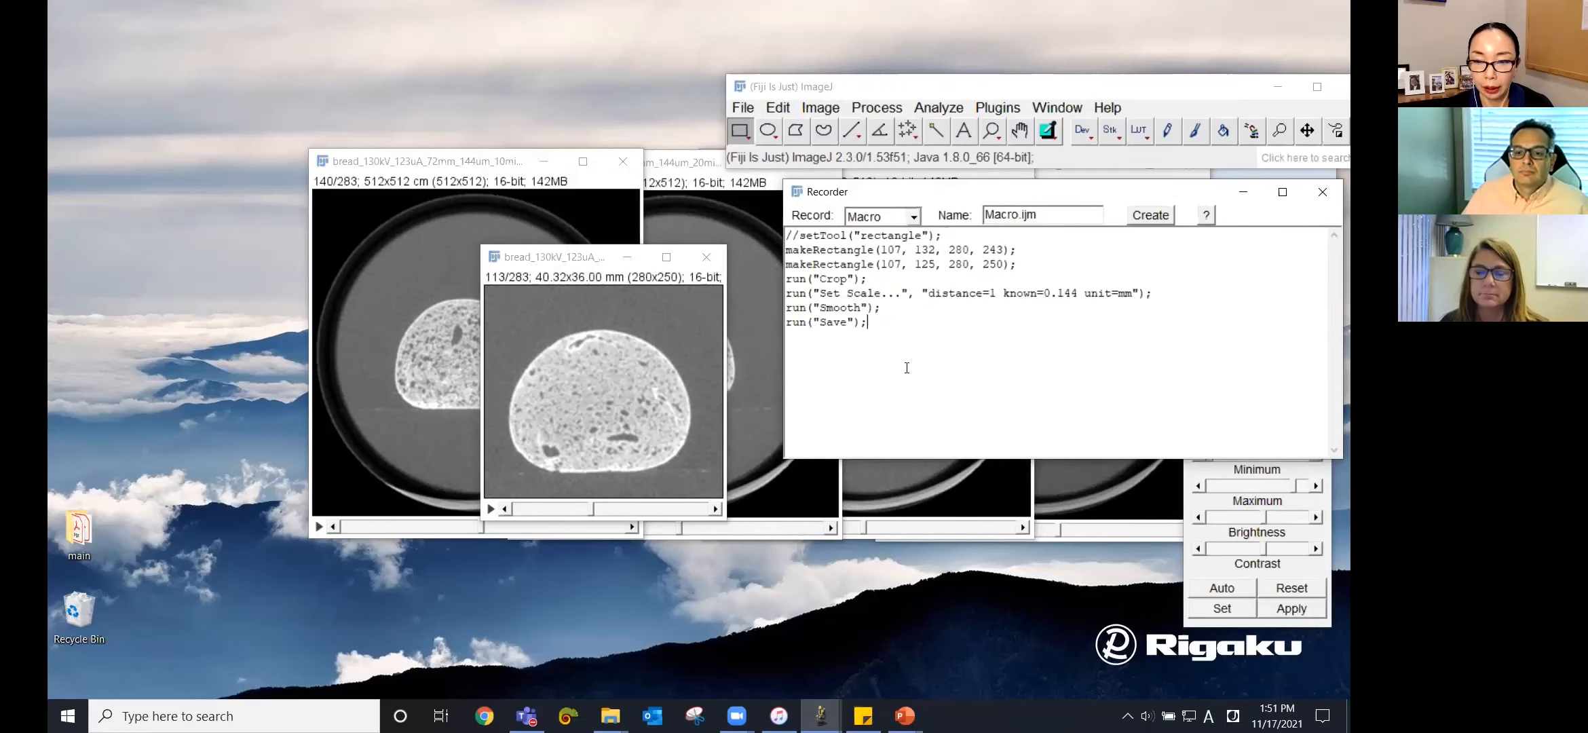
left_click(894, 309)
left_click_drag(898, 309, 779, 309)
key("Delete")
key("Delete")
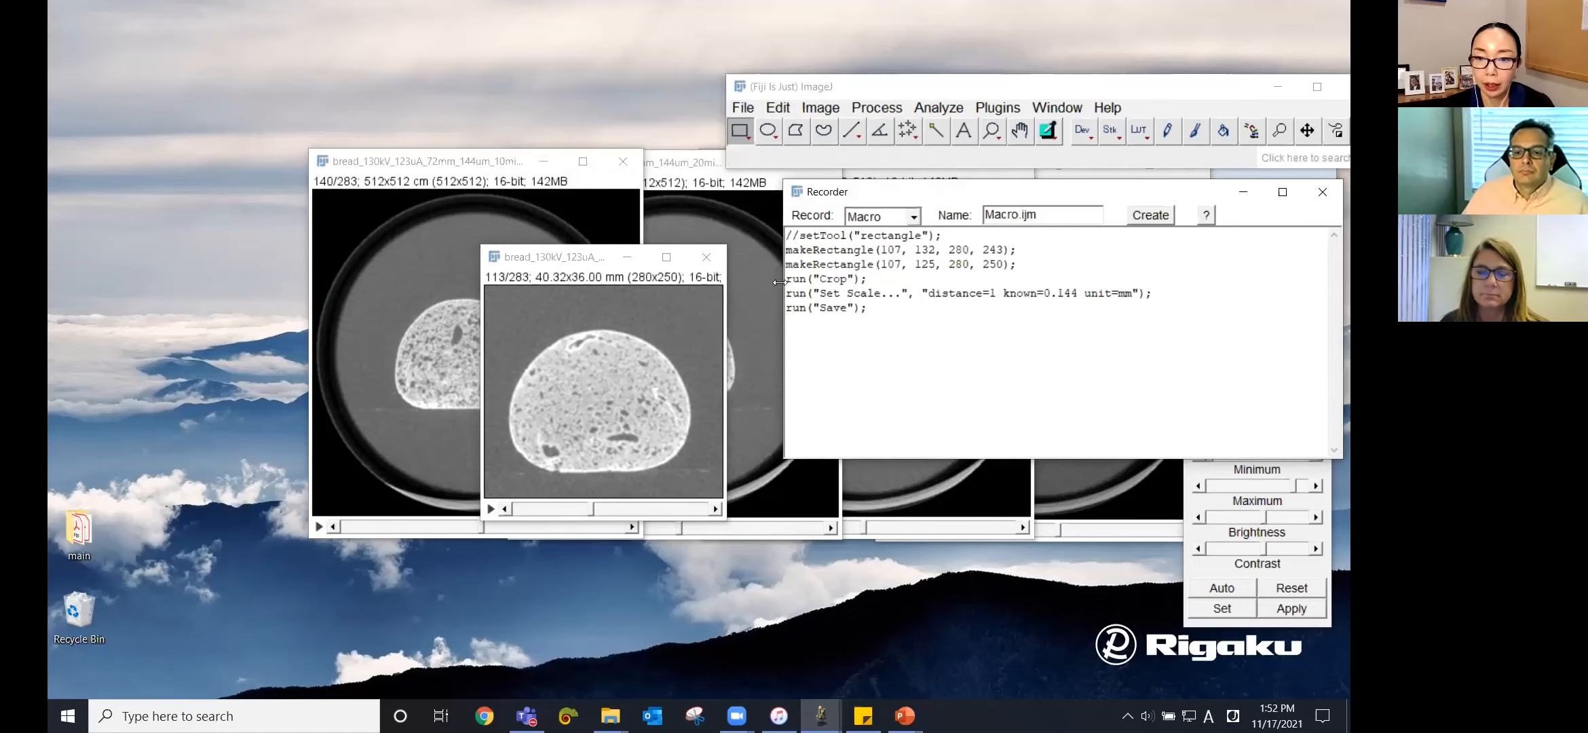
Create an editable macro script from the recorded commands and place its editor window so both the scans and the Recorder can be reached
left_click(1154, 218)
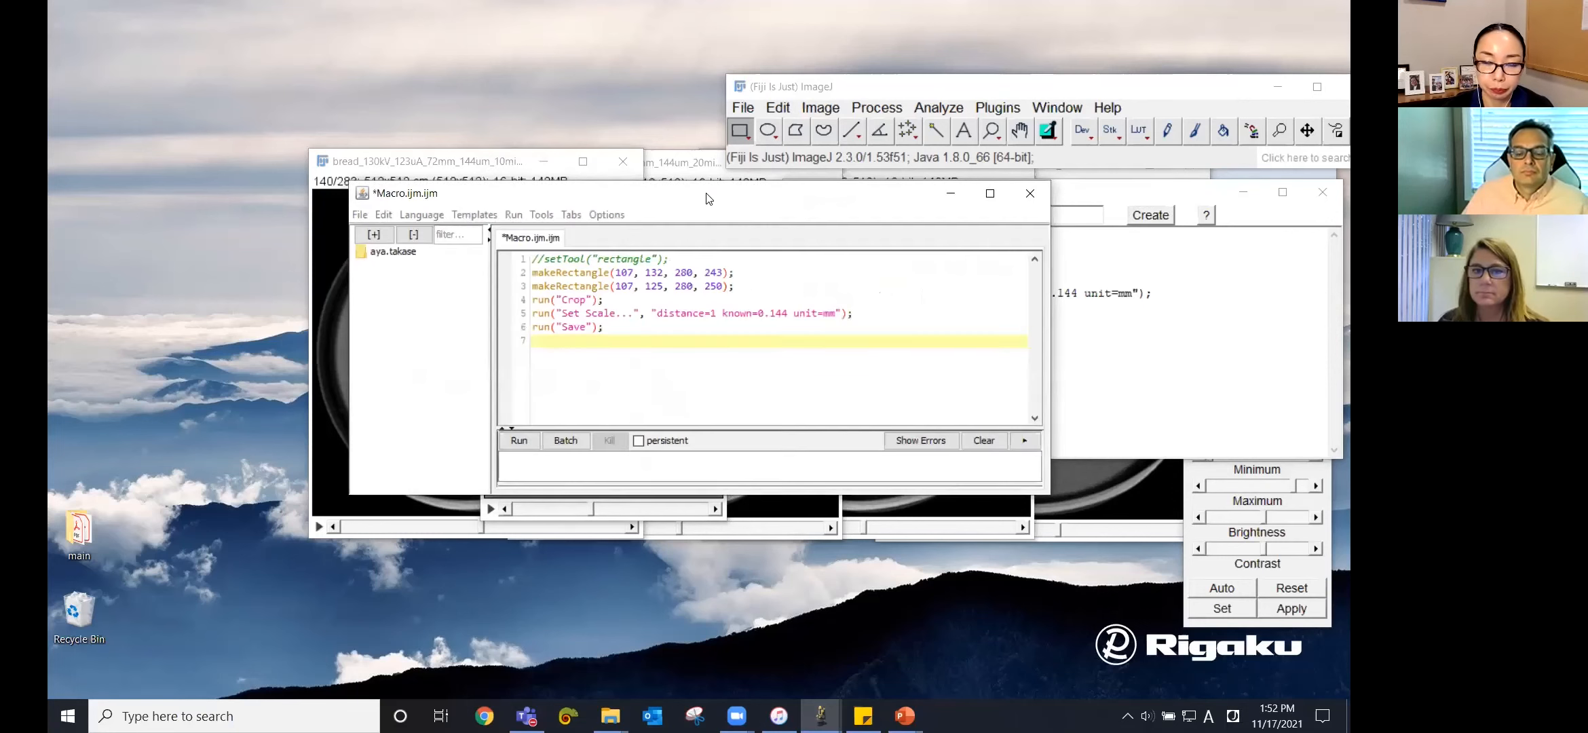
left_click_drag(723, 201, 989, 351)
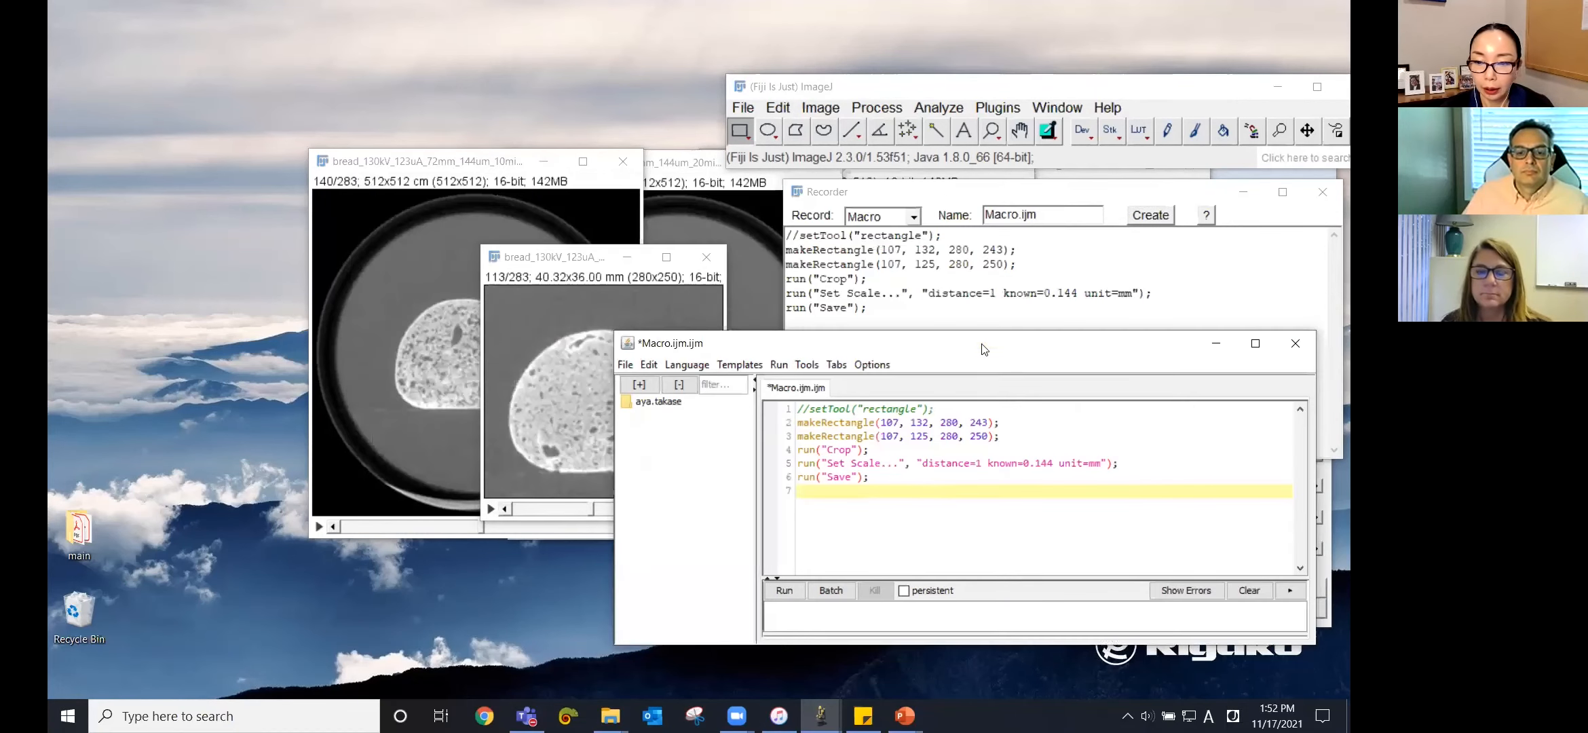
double_click(978, 436)
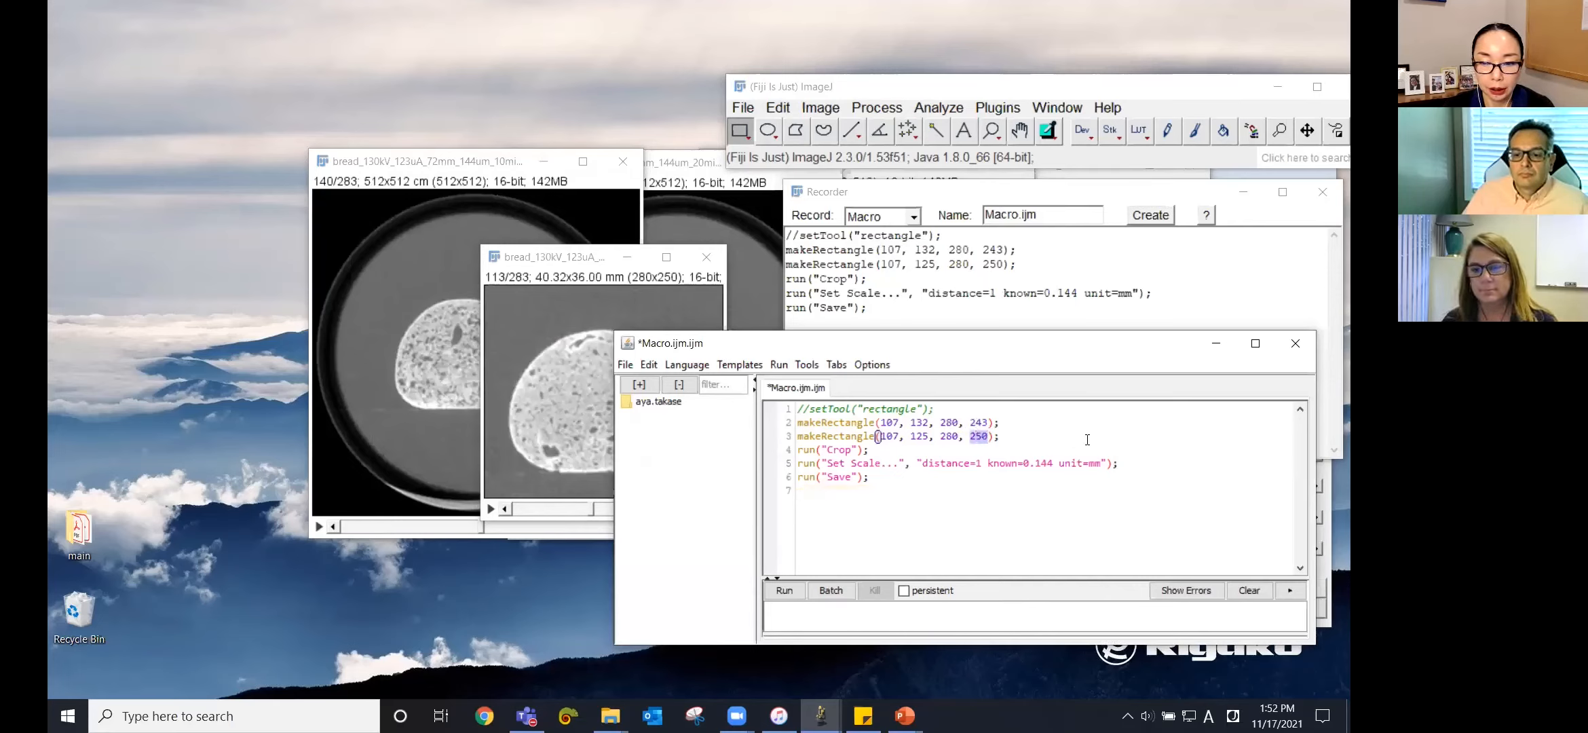
left_click(1037, 436)
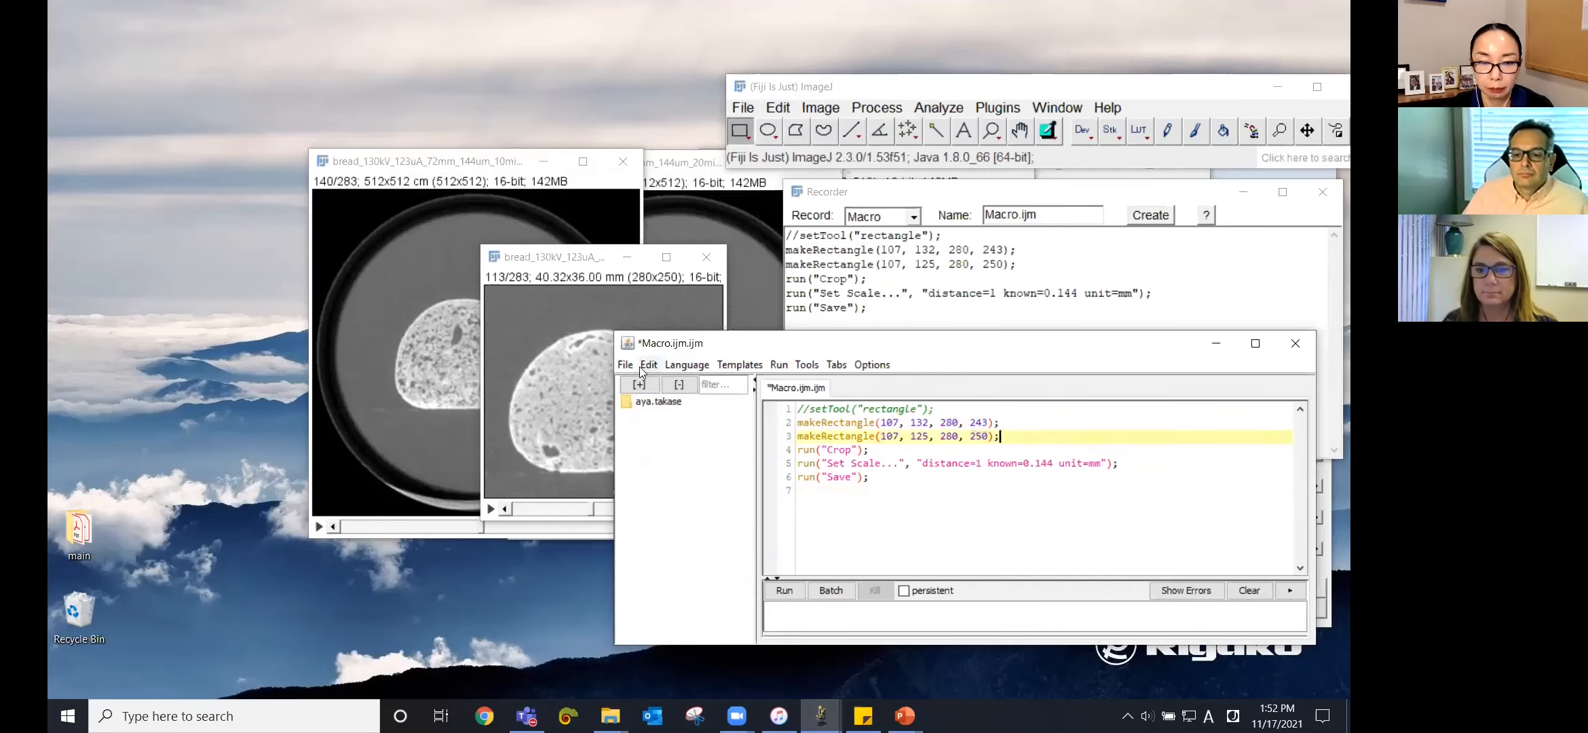
Move the cropped 00min scan clear of the others and run the macro on the 10min, 20min and 50min scans
left_click(582, 260)
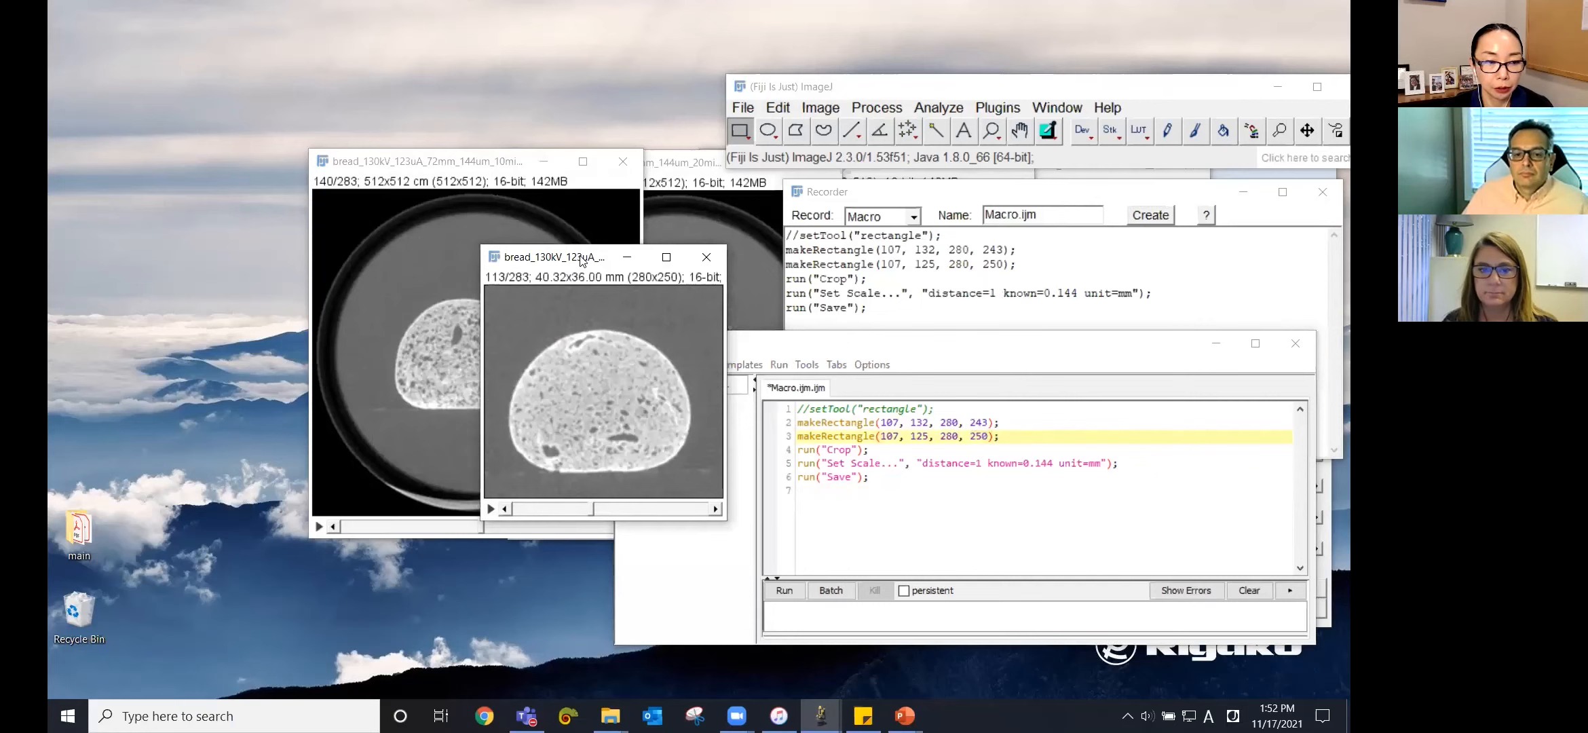
left_click_drag(581, 261, 158, 158)
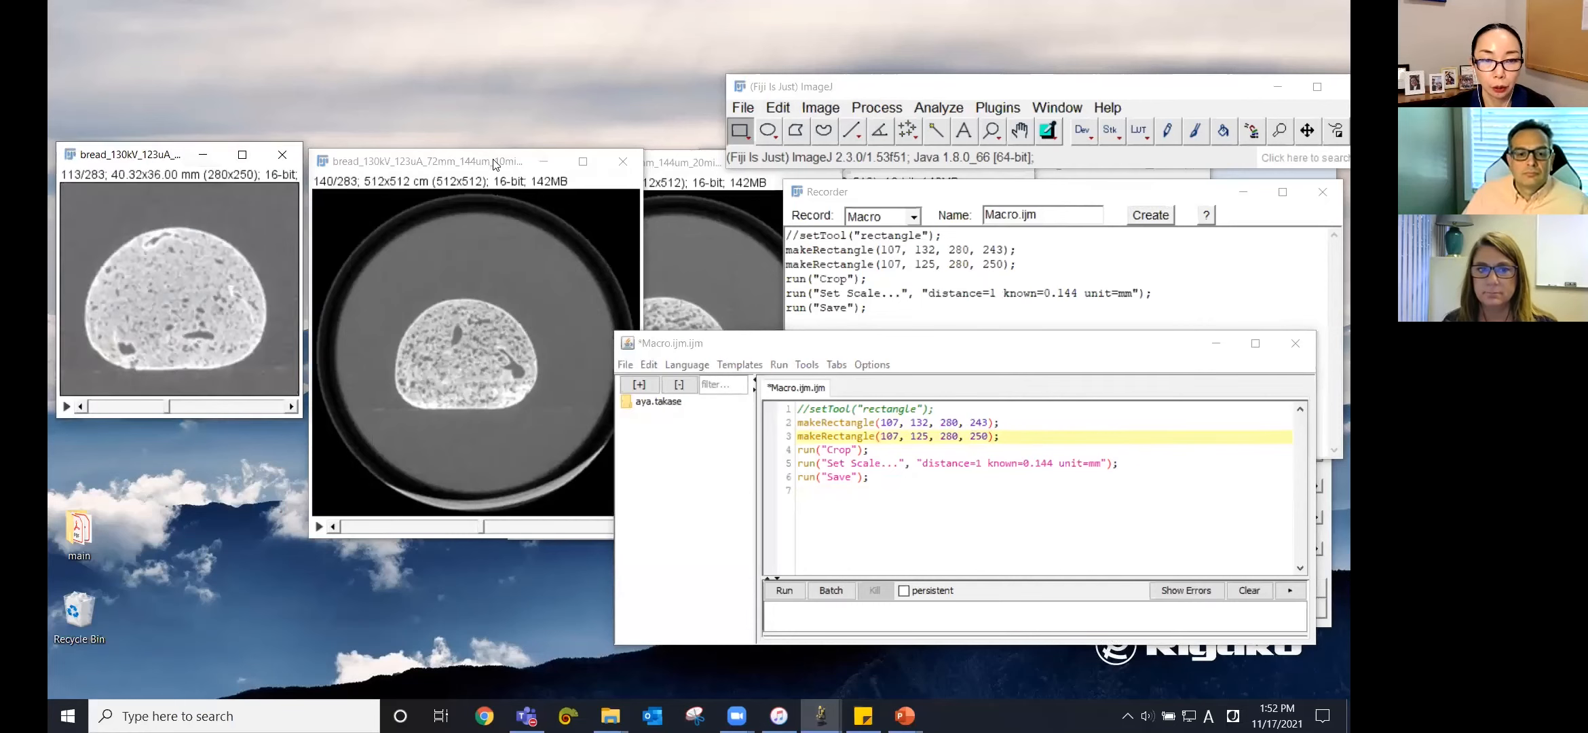
left_click(785, 592)
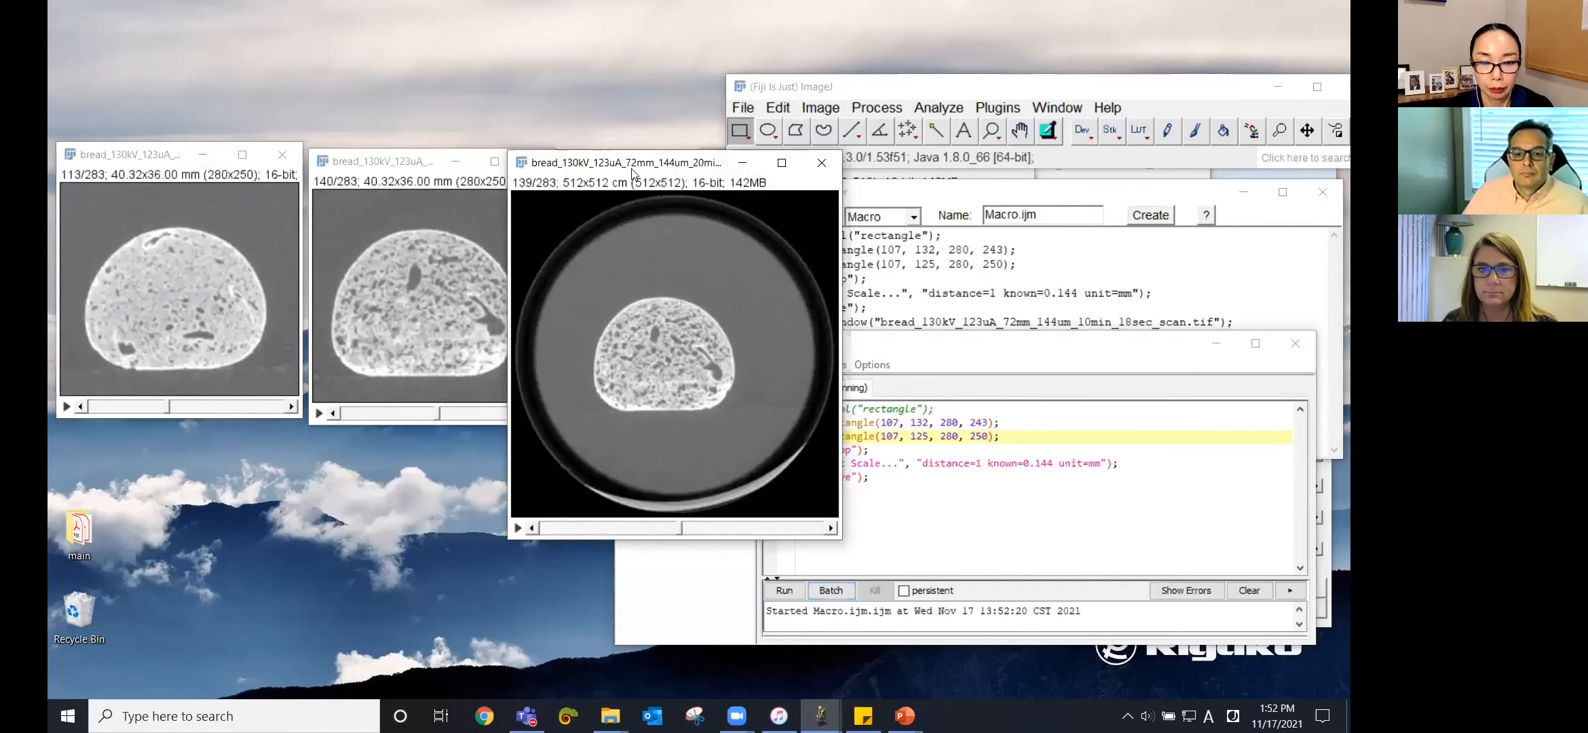
left_click(787, 591)
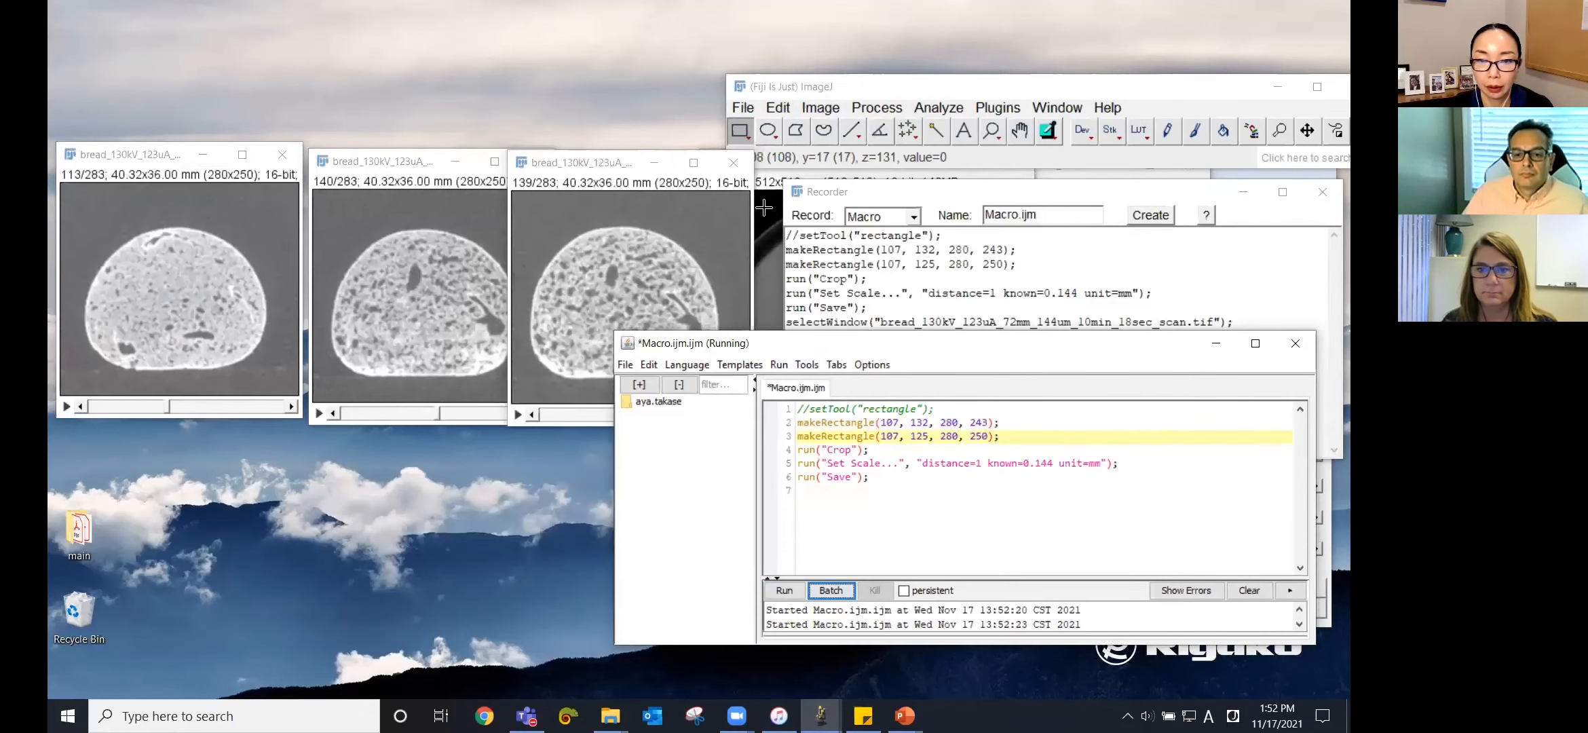
left_click(785, 590)
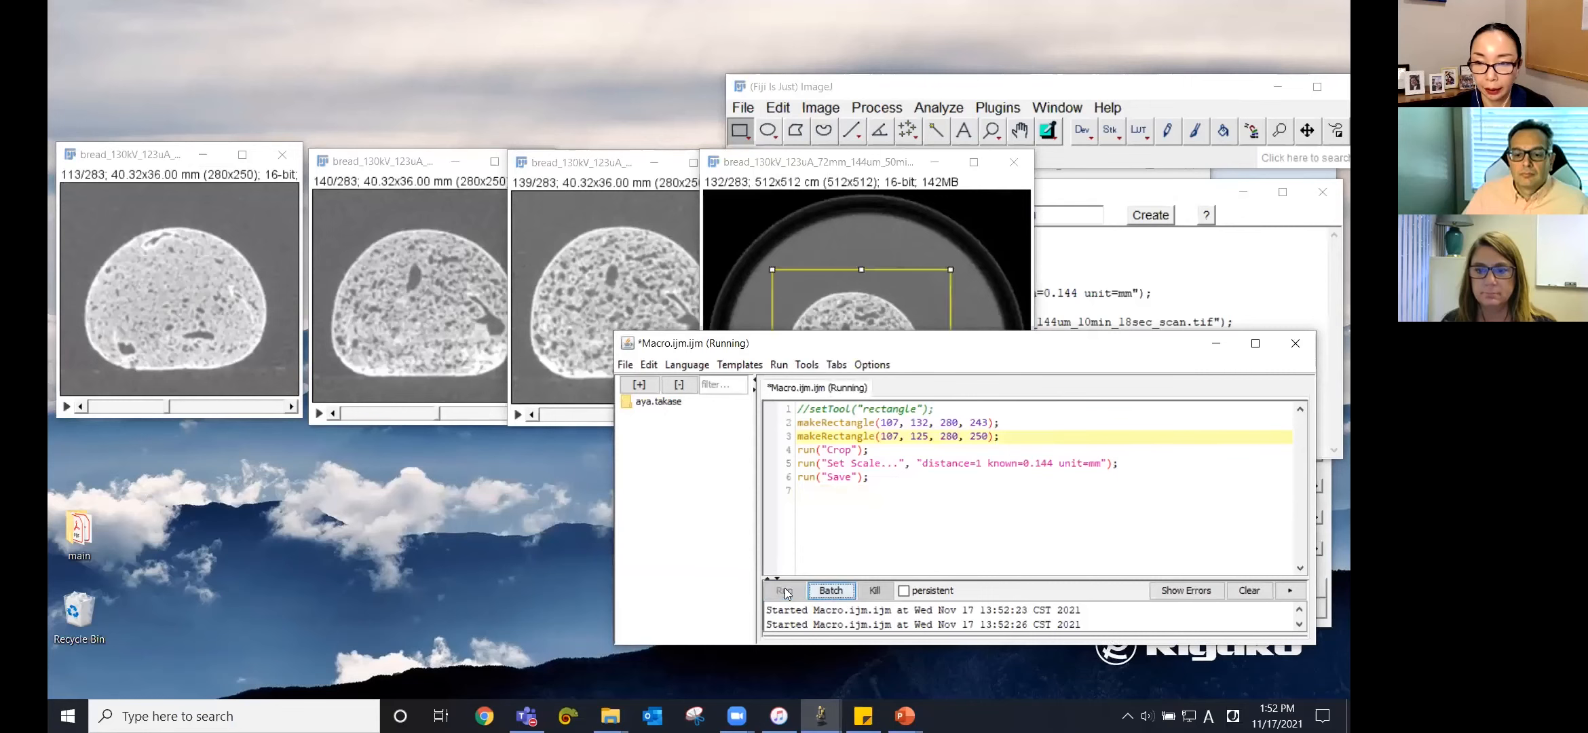
Move the Recorder off the 1080min scan, bring that scan to the front, and run the macro on it
left_click_drag(1119, 193, 1116, 241)
left_click(1100, 190)
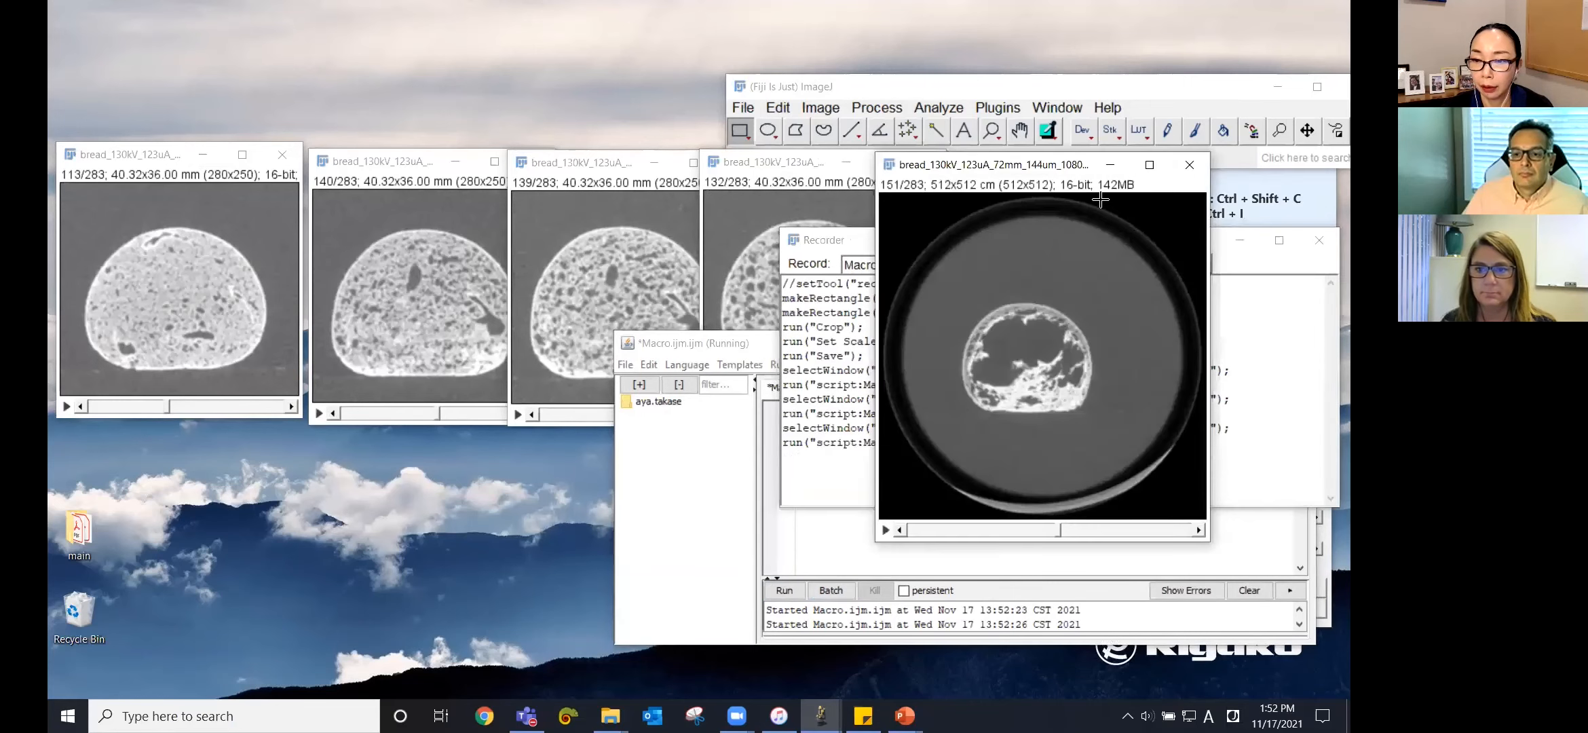
left_click(786, 590)
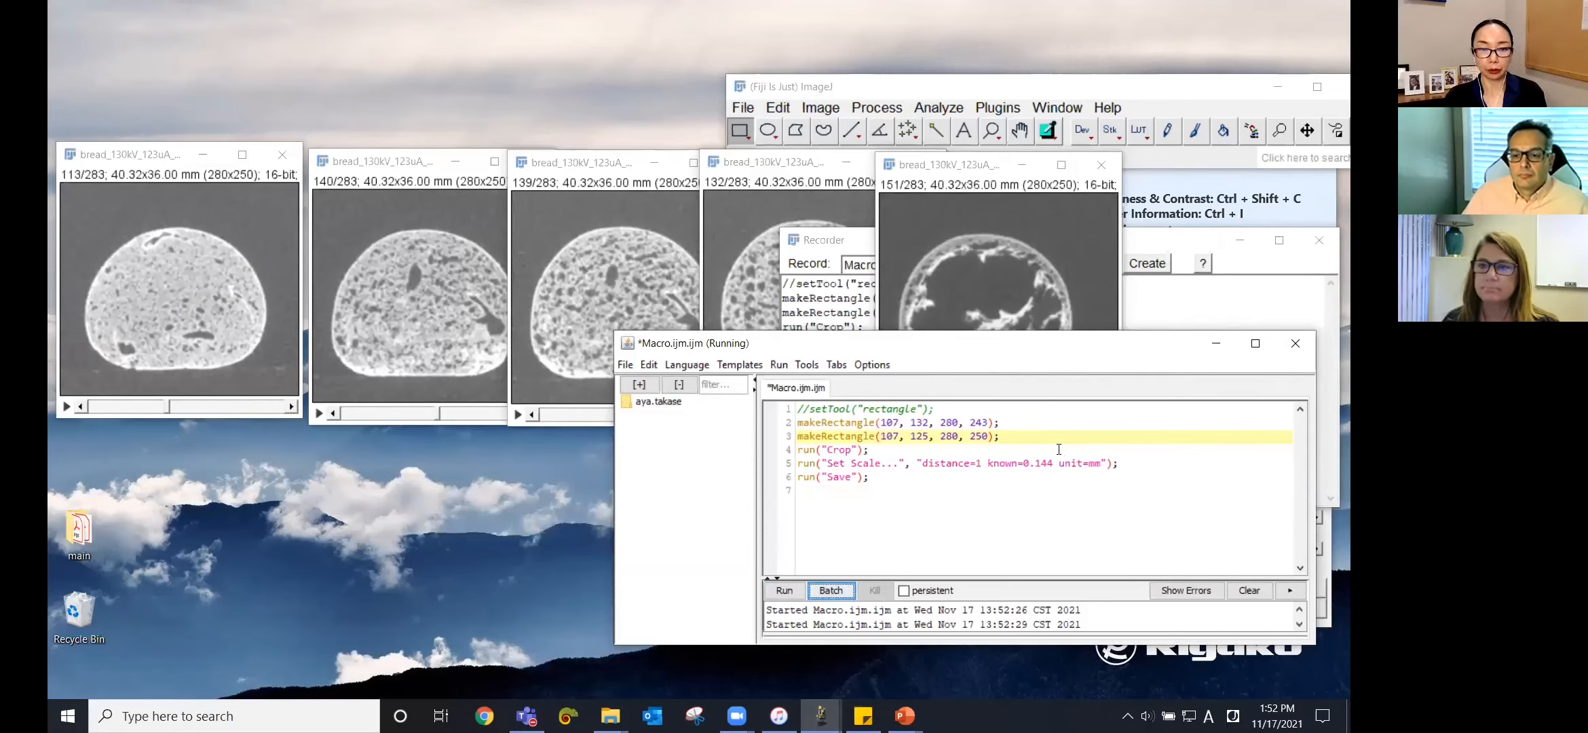
Close the macro editor and the Recorder, and move the 1080min scan window clear of the 50min scan
left_click(1293, 344)
left_click(965, 520)
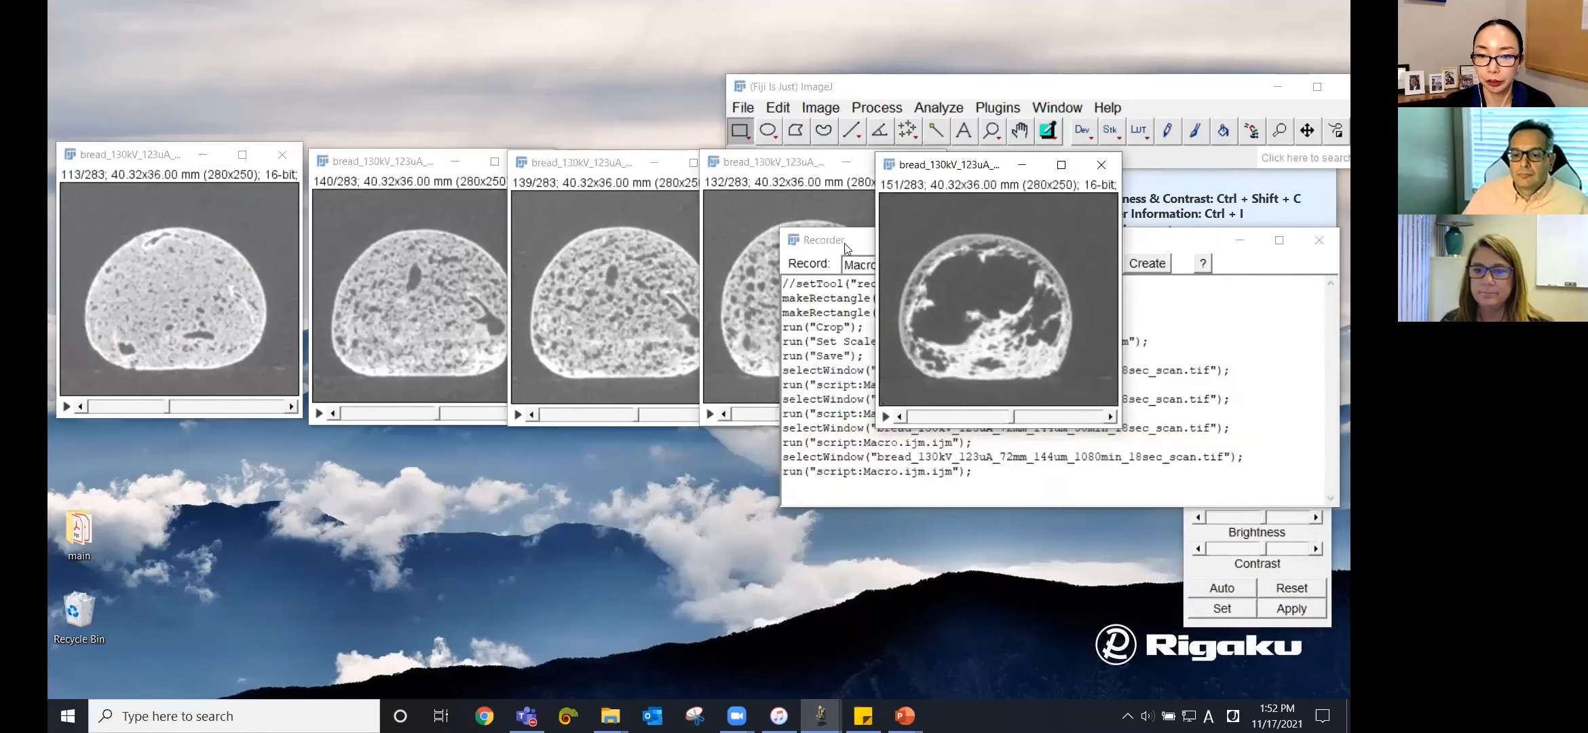
left_click(845, 245)
left_click(1320, 240)
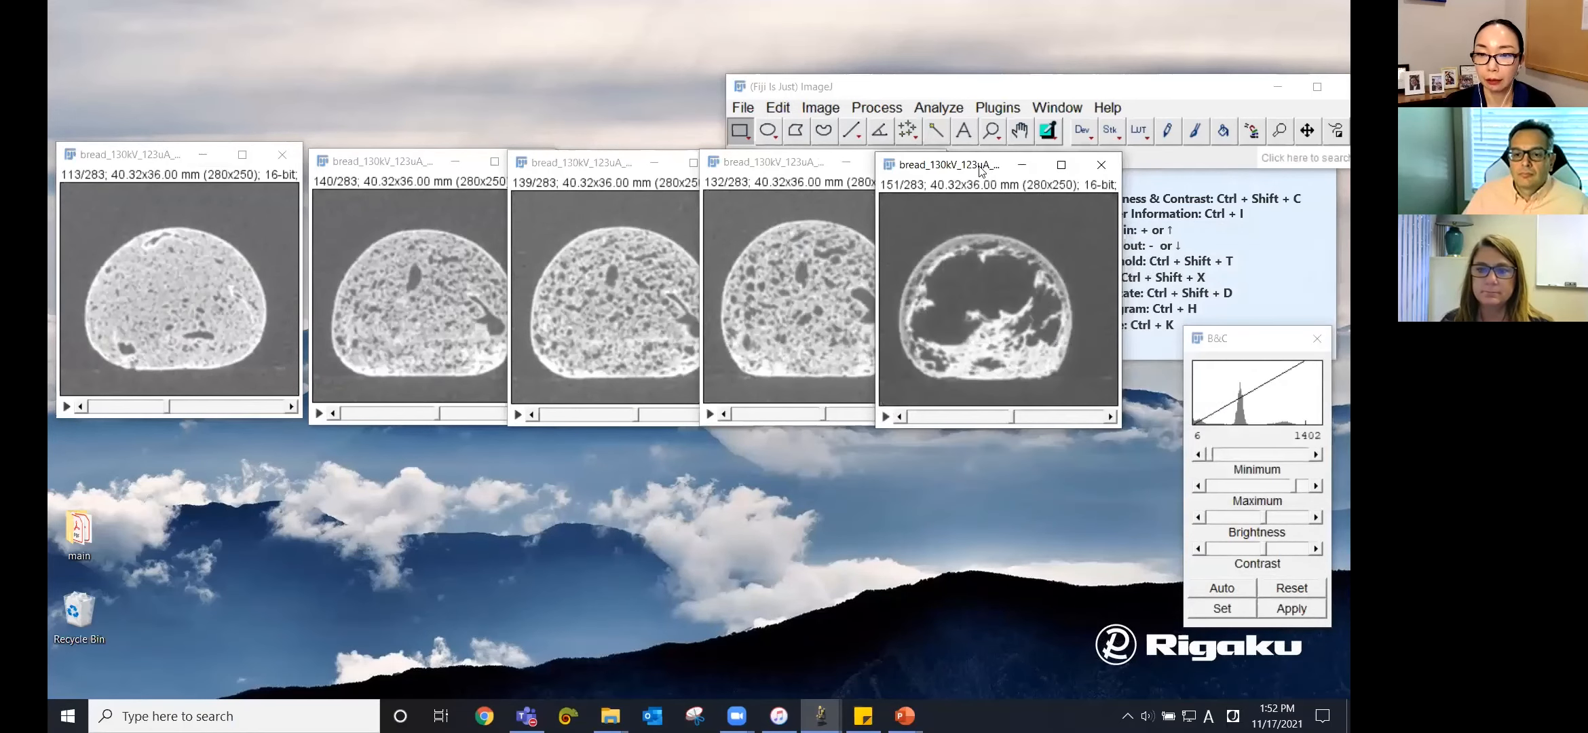
left_click_drag(981, 170, 1060, 170)
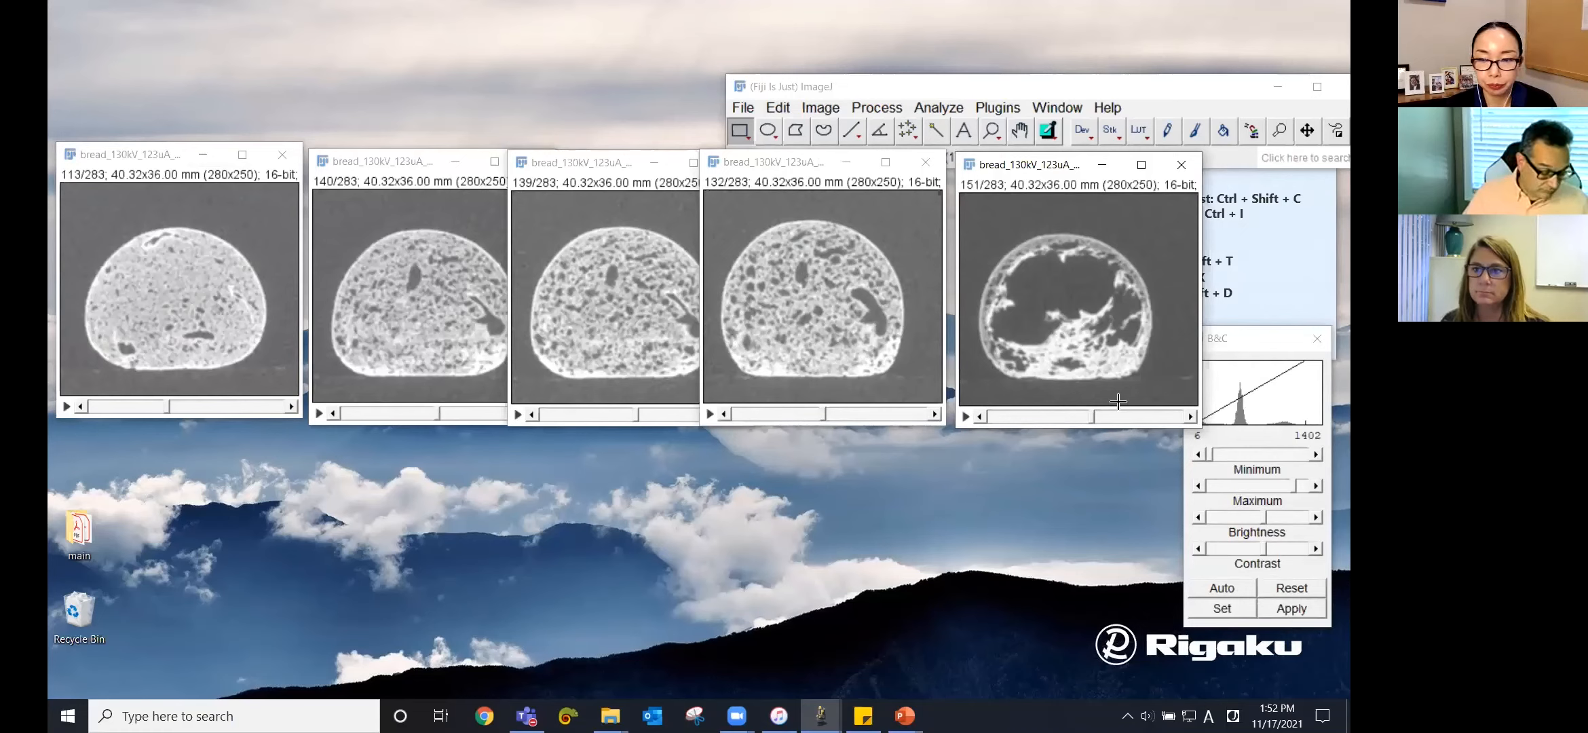
Start concatenating the stacks and choose the bread 00min scan as the first image
left_click(820, 108)
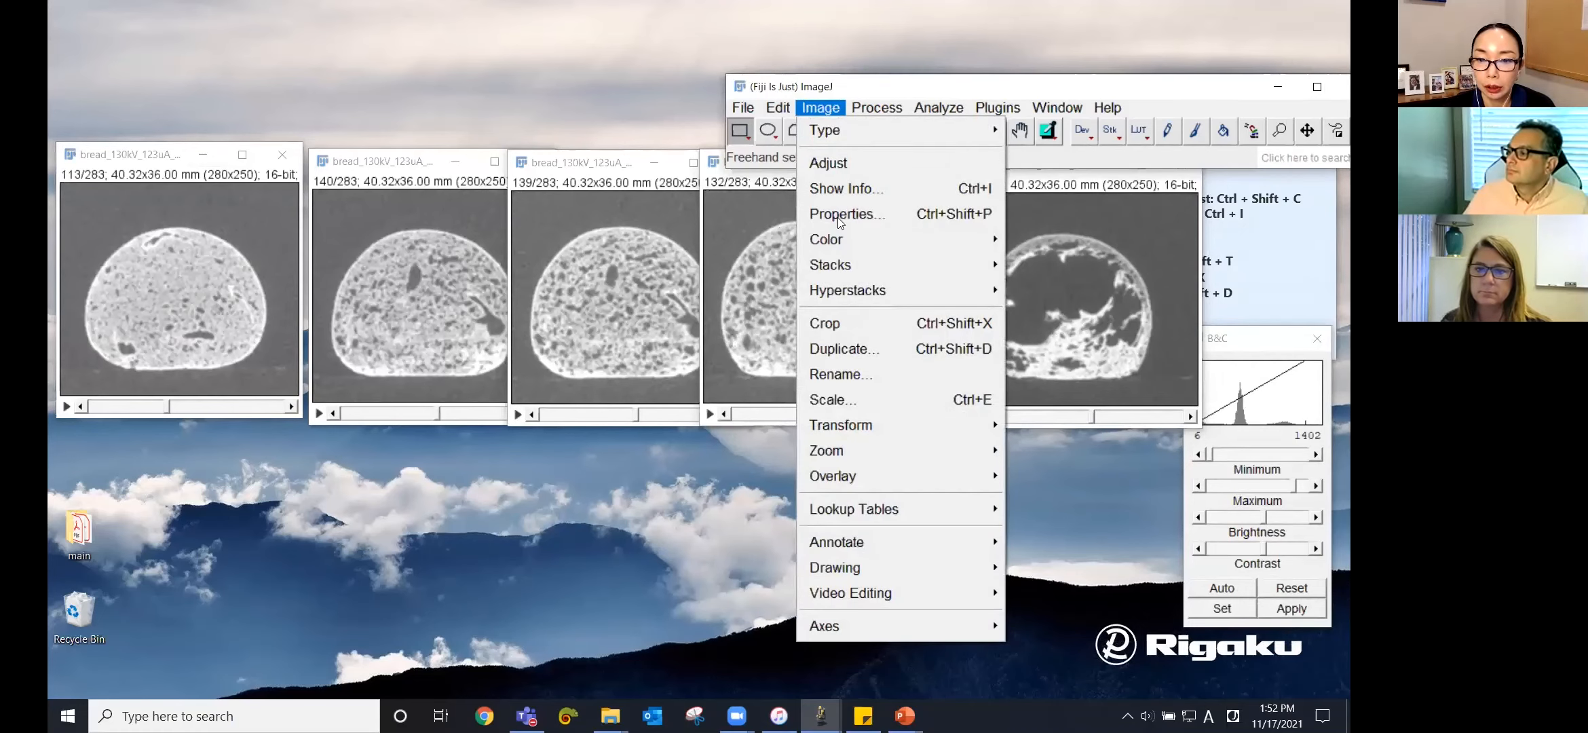
mouse_move(831, 269)
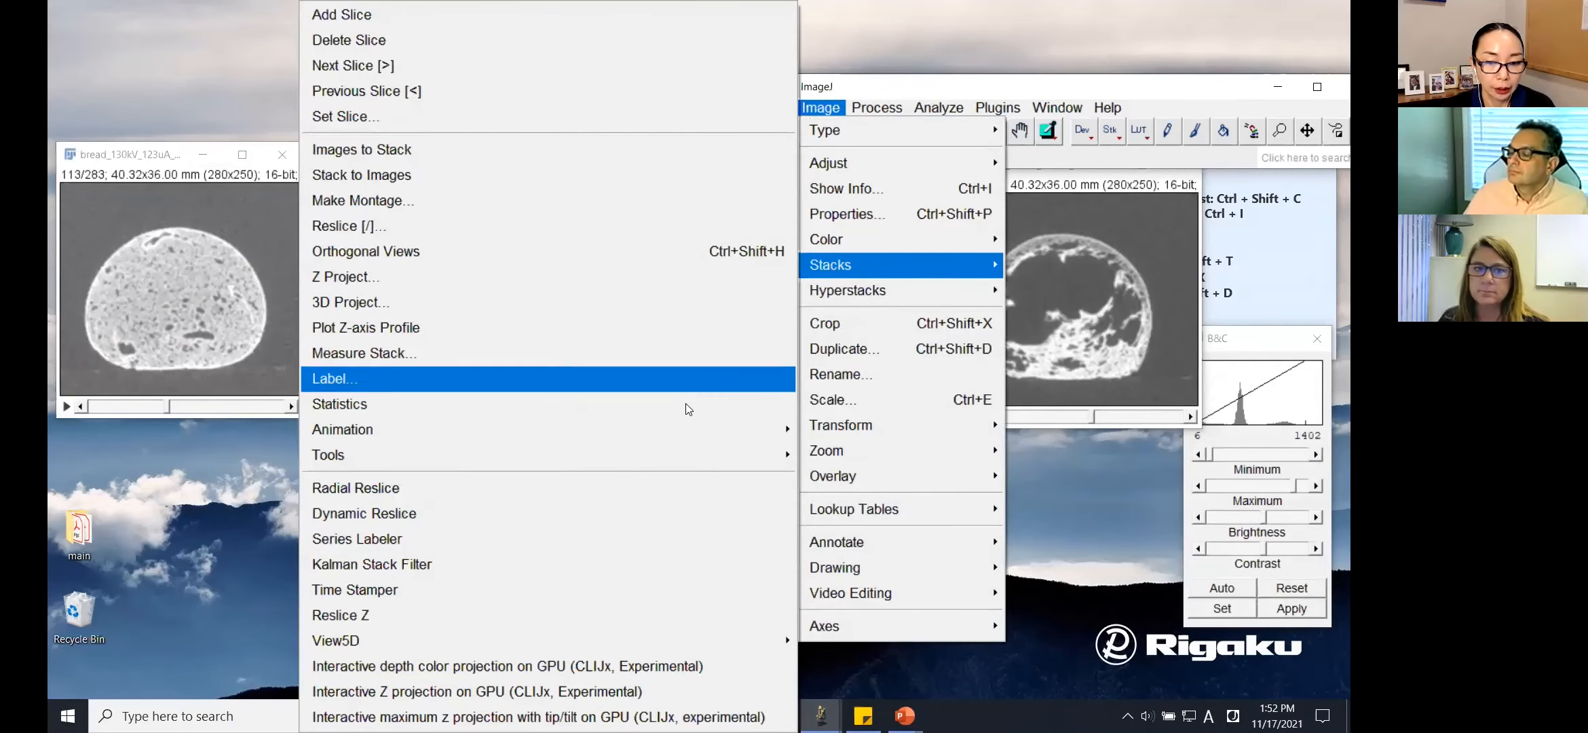
mouse_move(689, 453)
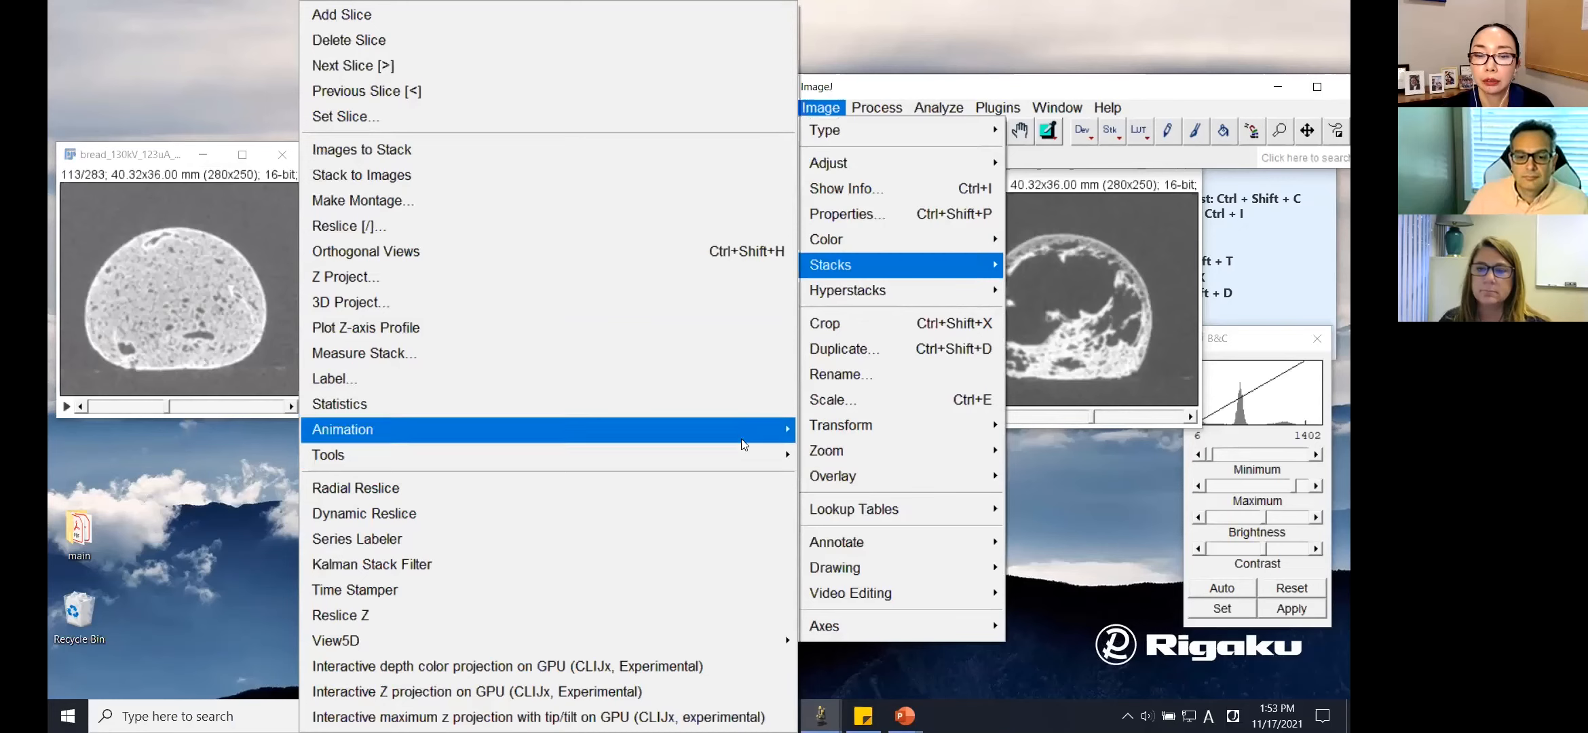
mouse_move(740, 448)
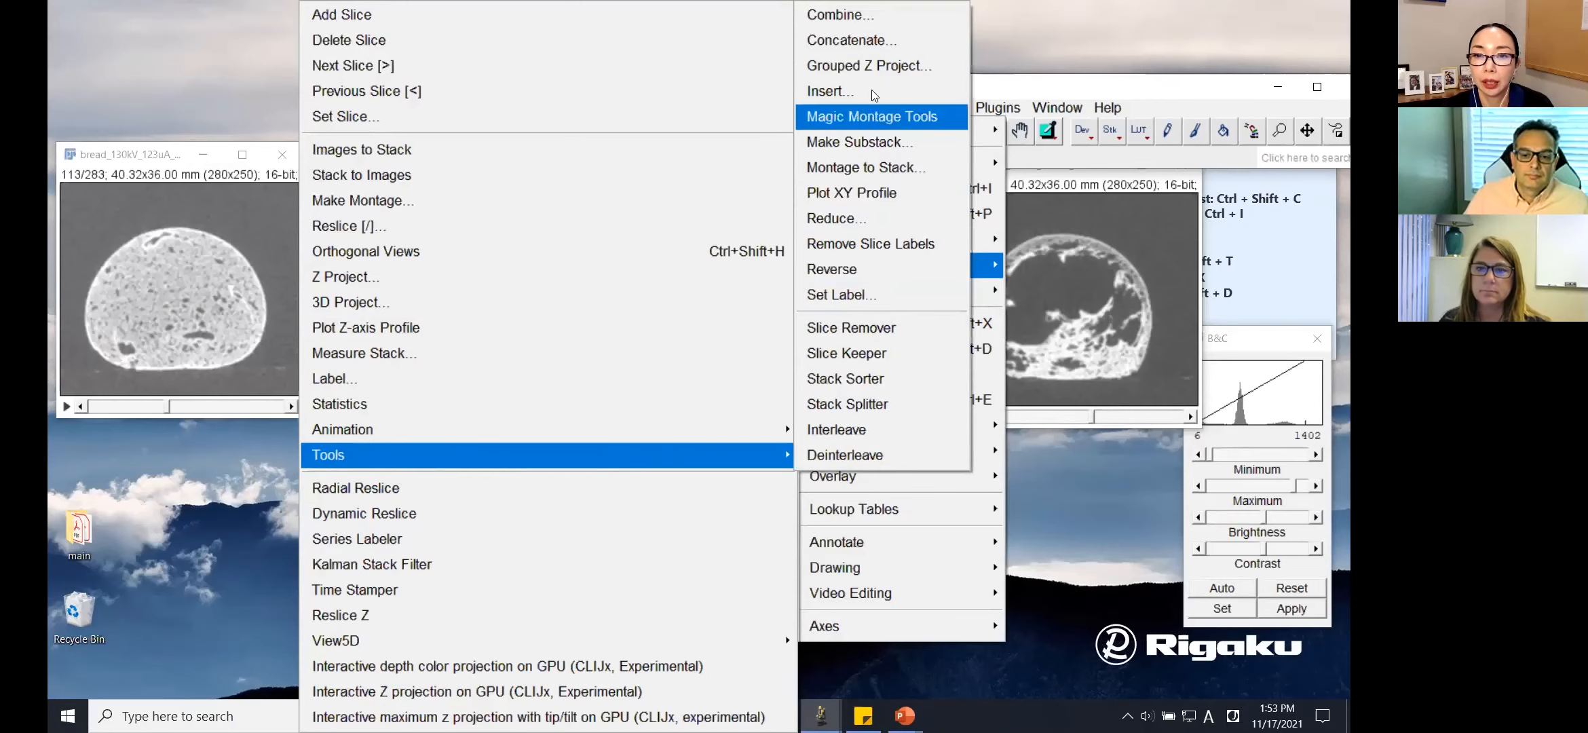
left_click(887, 44)
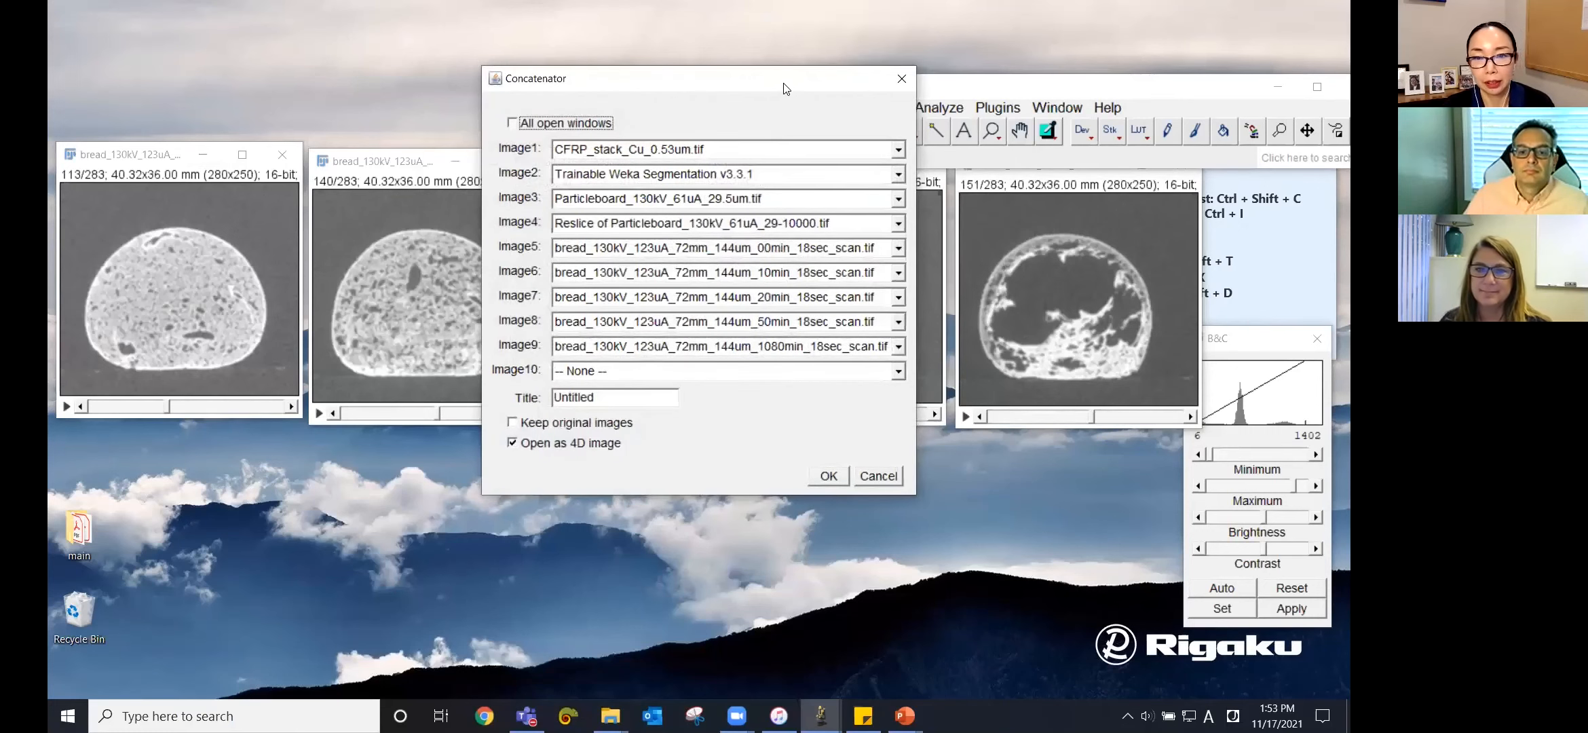
left_click_drag(779, 83, 840, 173)
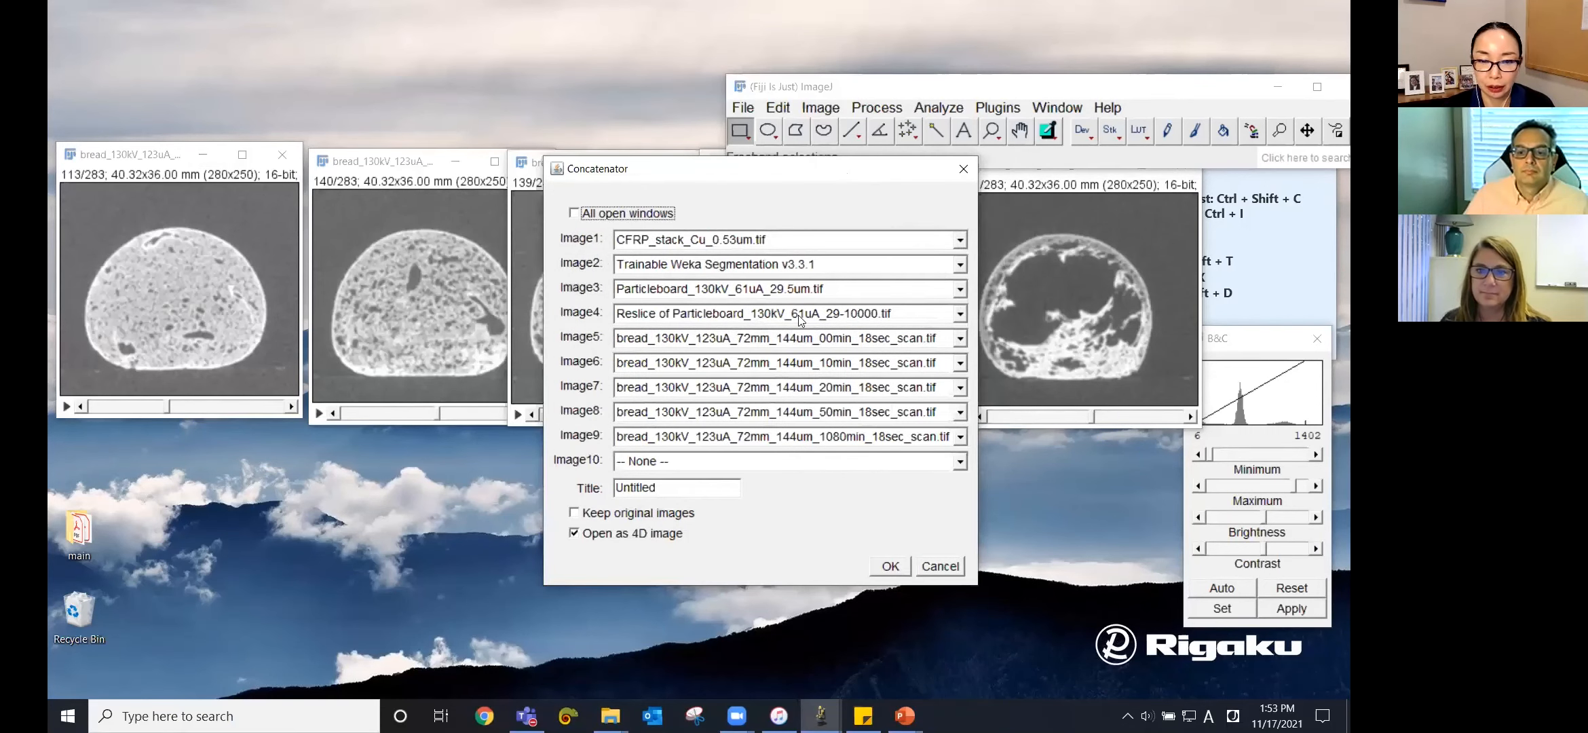
left_click(924, 241)
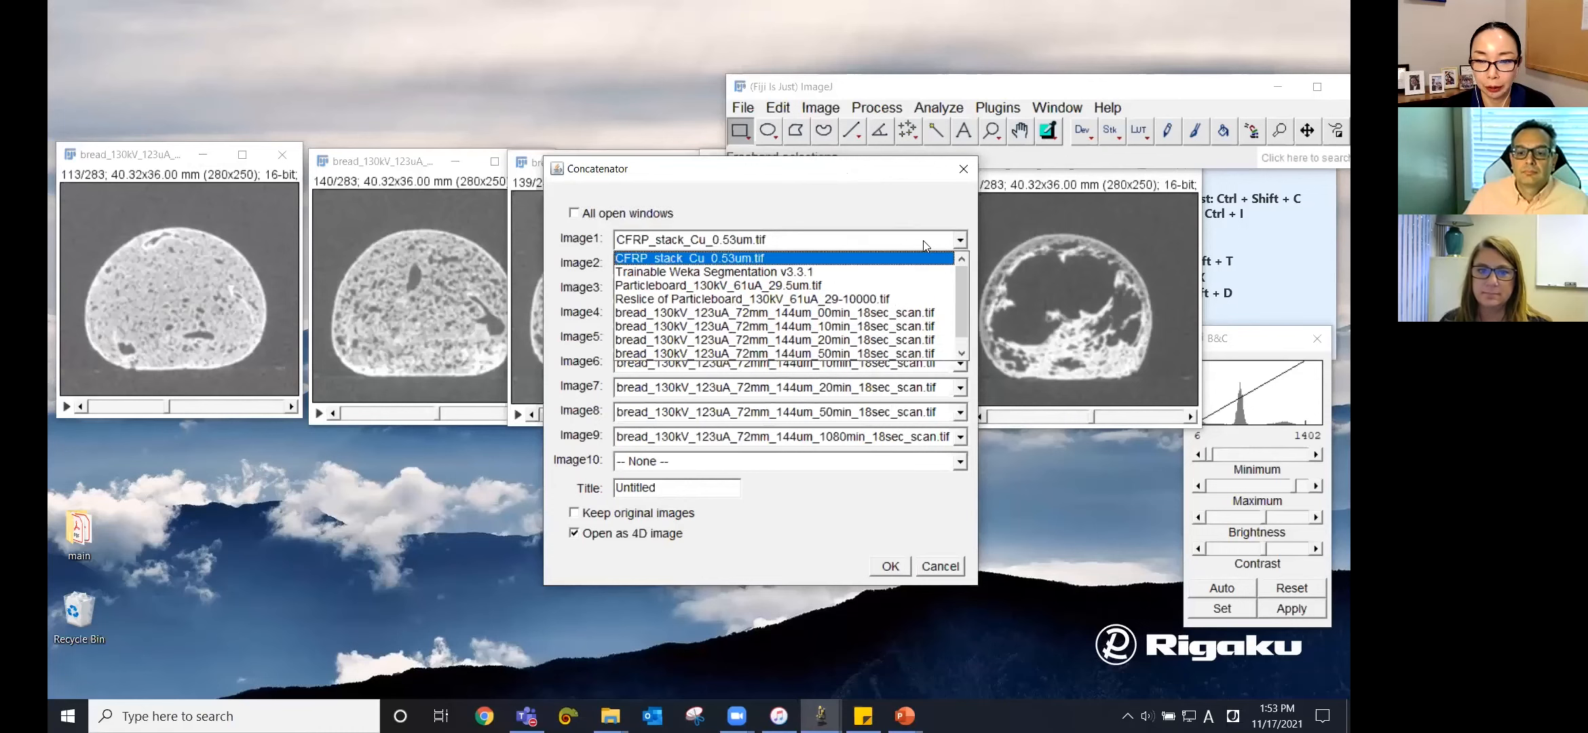
left_click(923, 241)
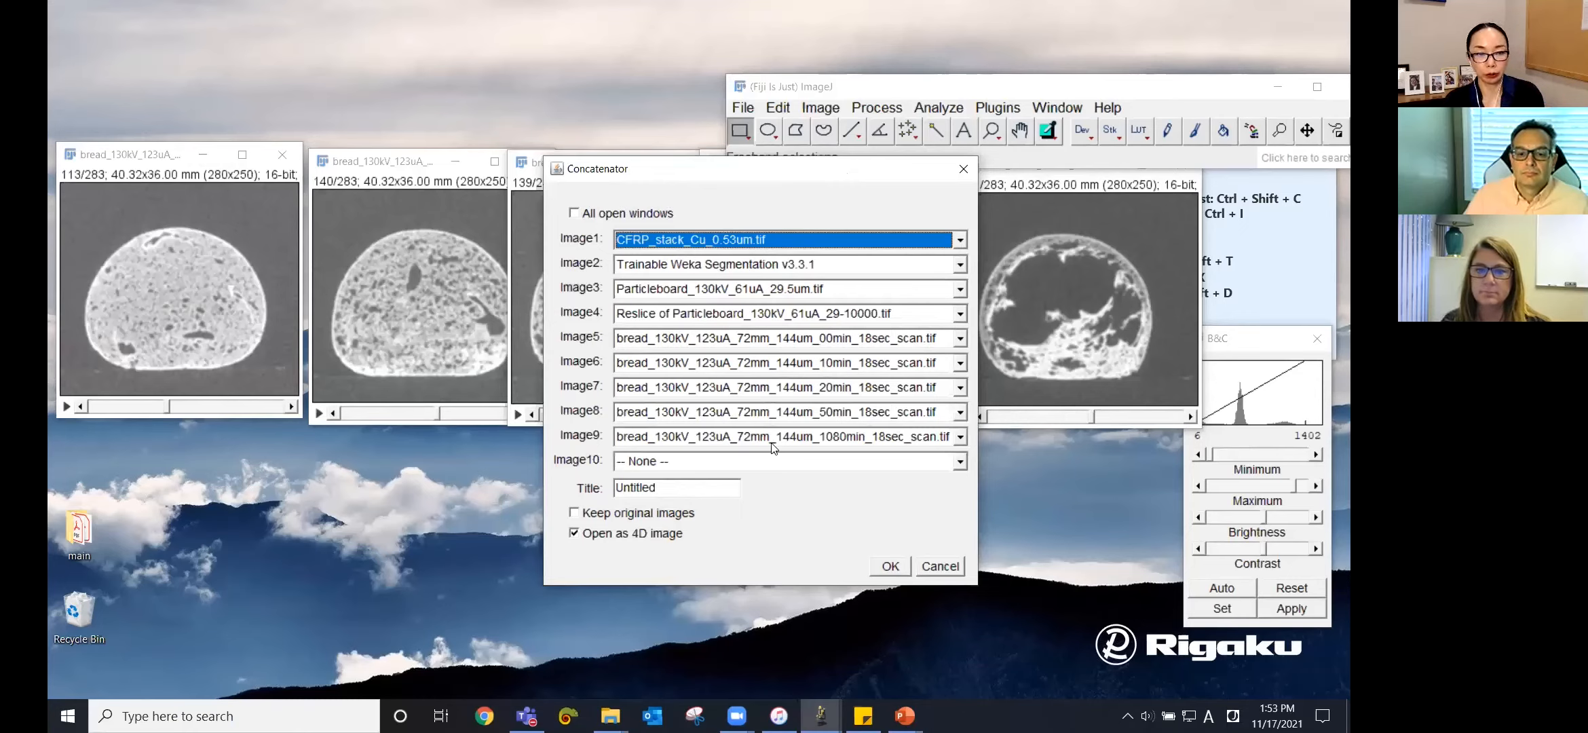
left_click(863, 237)
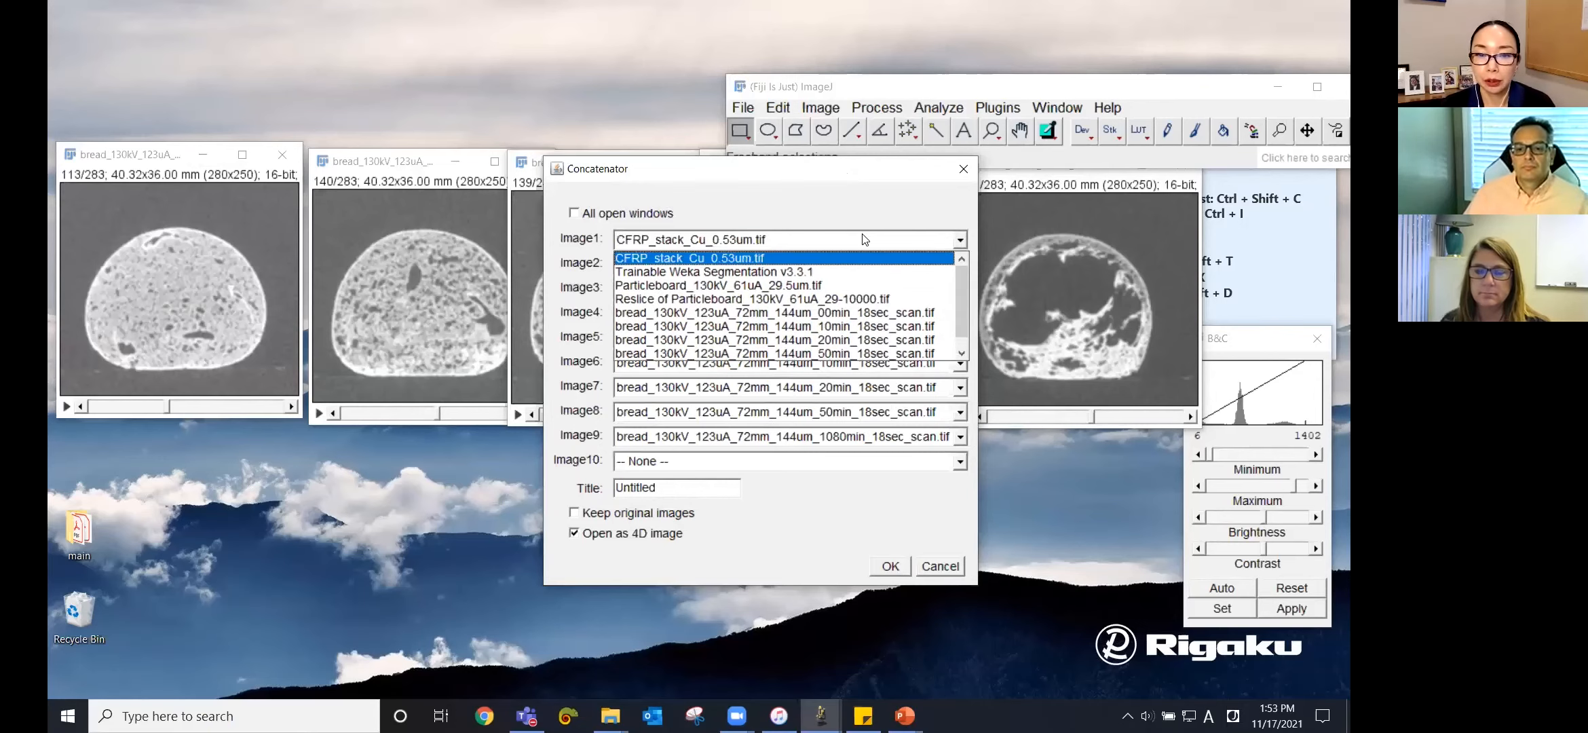
left_click(890, 312)
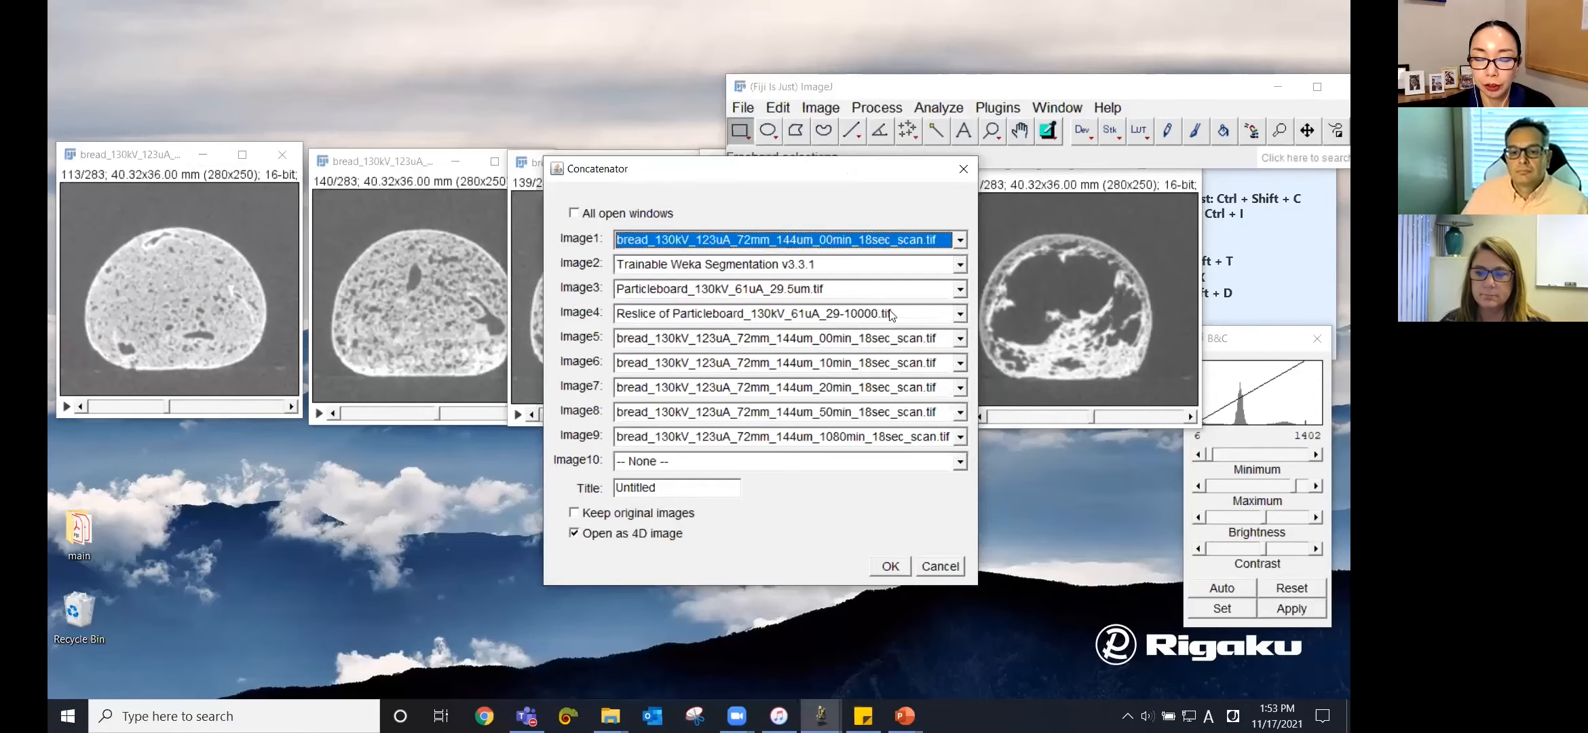
Assign the bread 10min, 20min, 50min and 1080min scans as images 2 to 5 of the concatenation
left_click(866, 264)
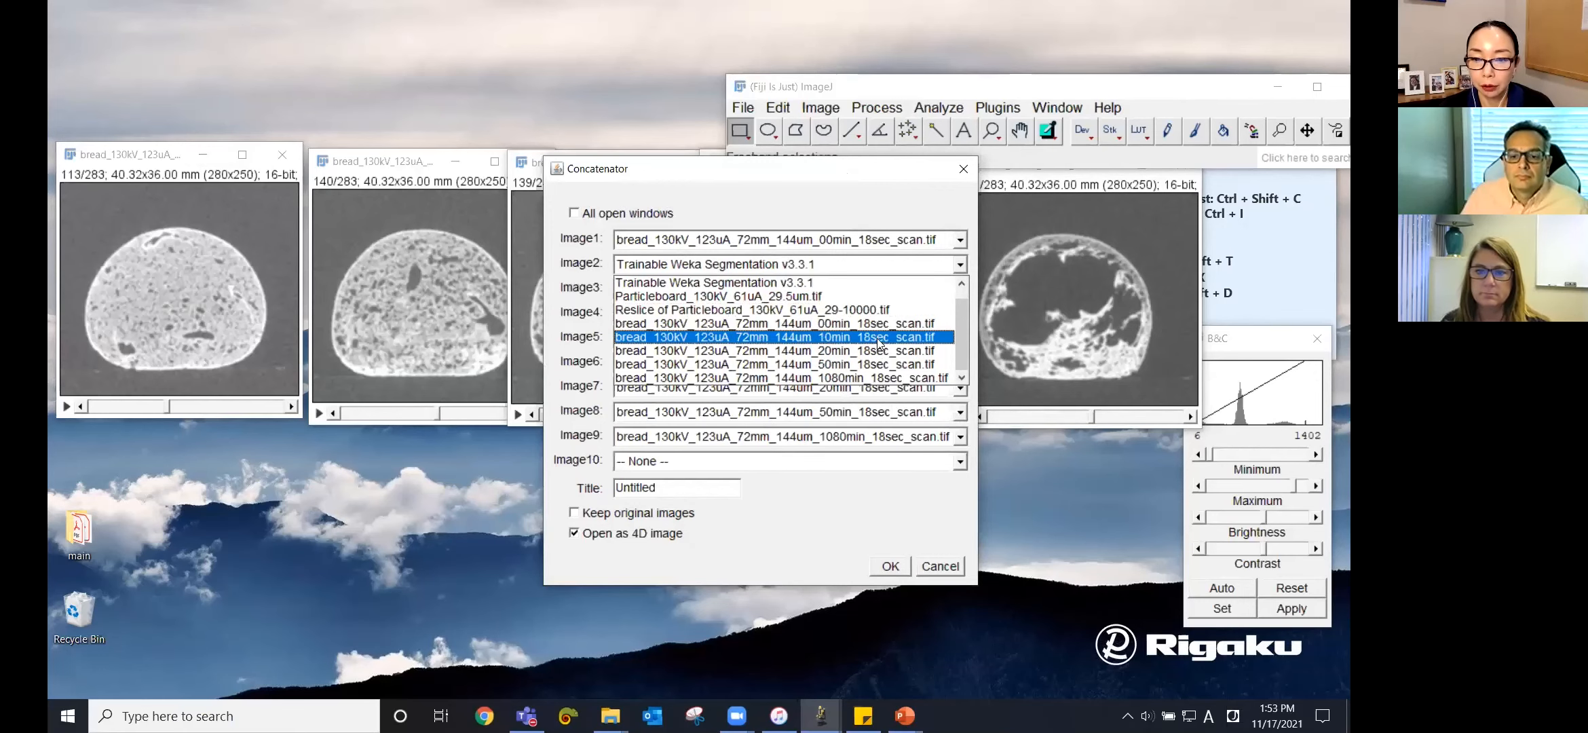
left_click(882, 336)
left_click(855, 291)
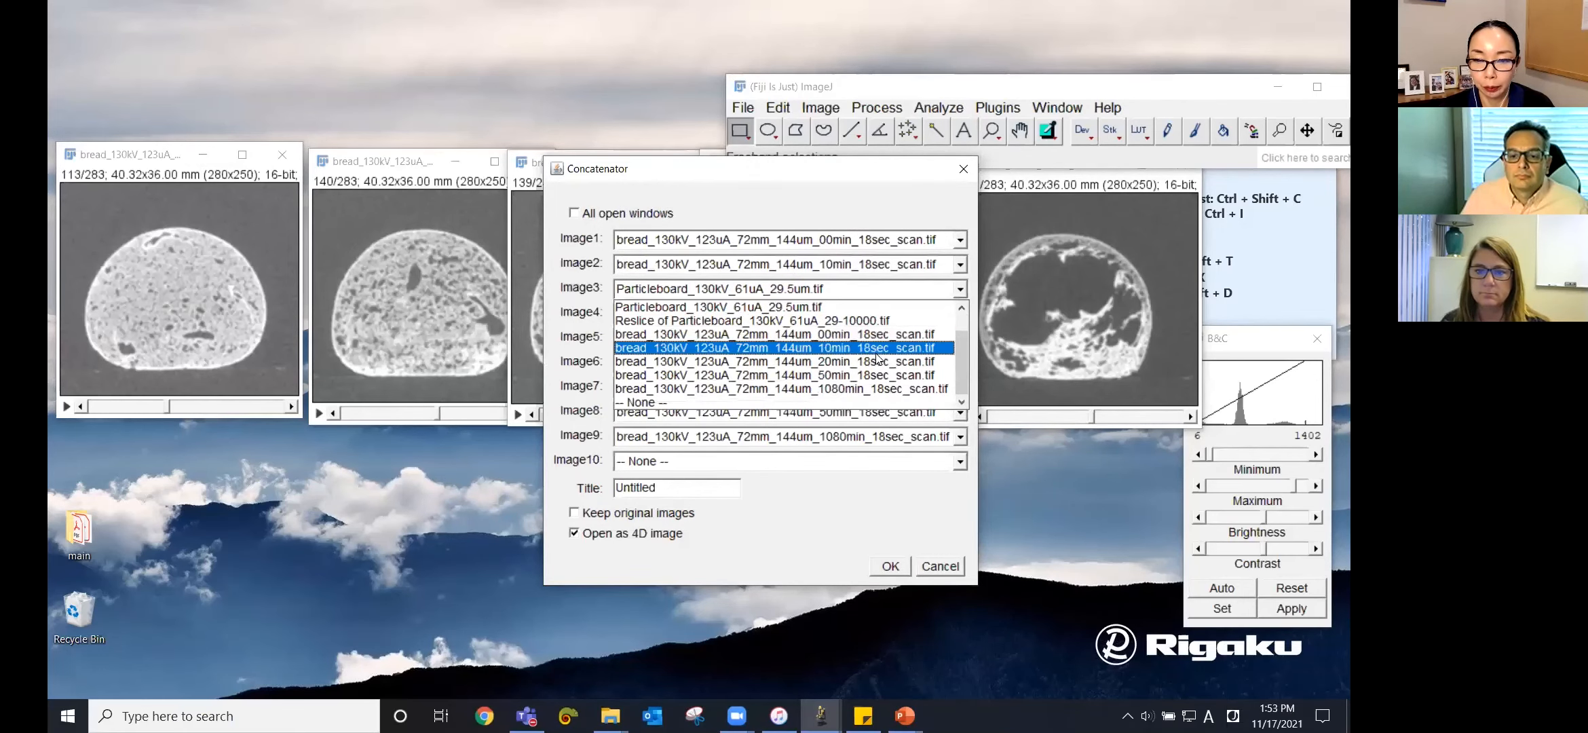
left_click(858, 361)
left_click(862, 312)
left_click(862, 400)
left_click(861, 338)
left_click(861, 442)
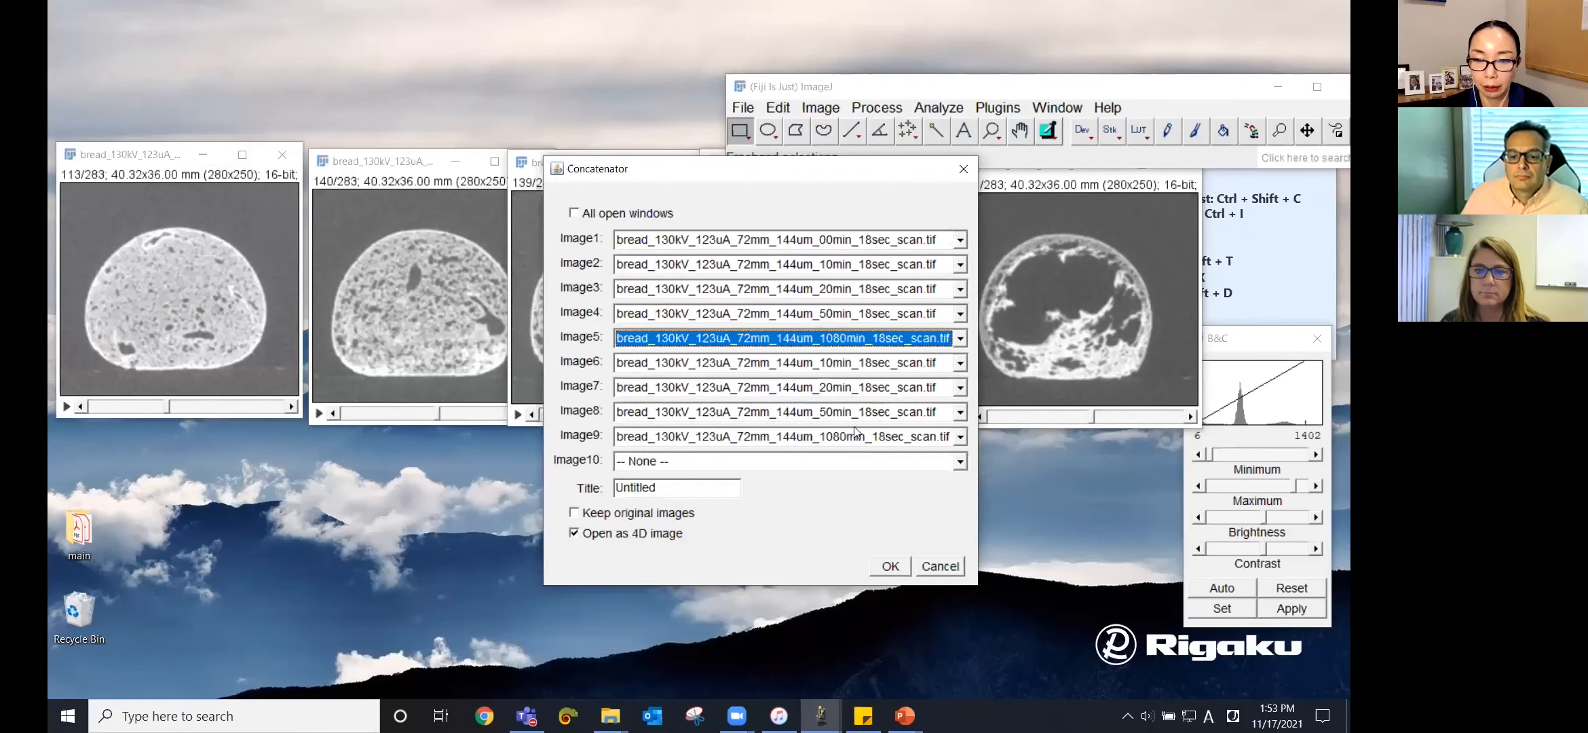
Set image 6 to None and concatenate the five bread scans as a 4D image
left_click(852, 363)
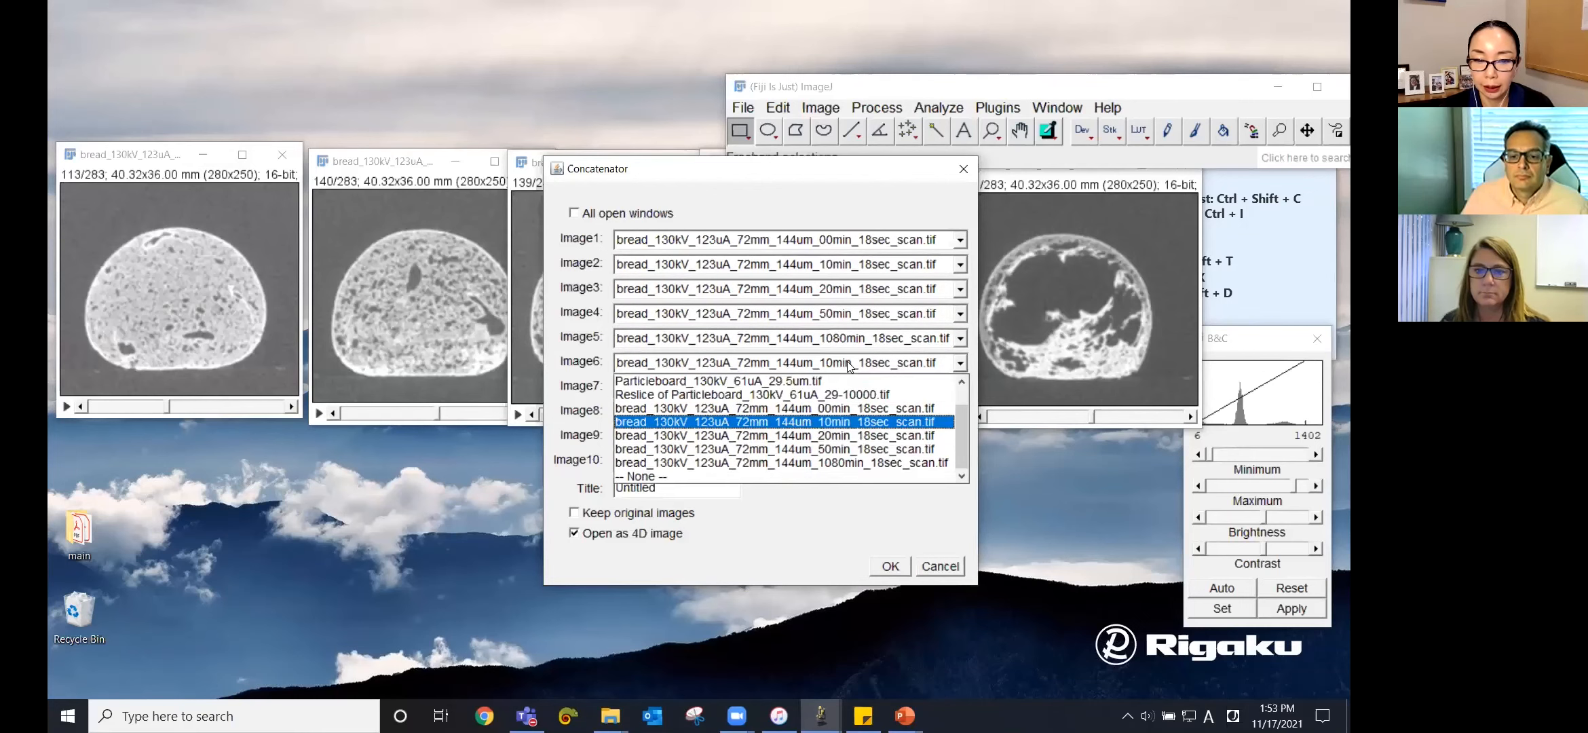
left_click(698, 477)
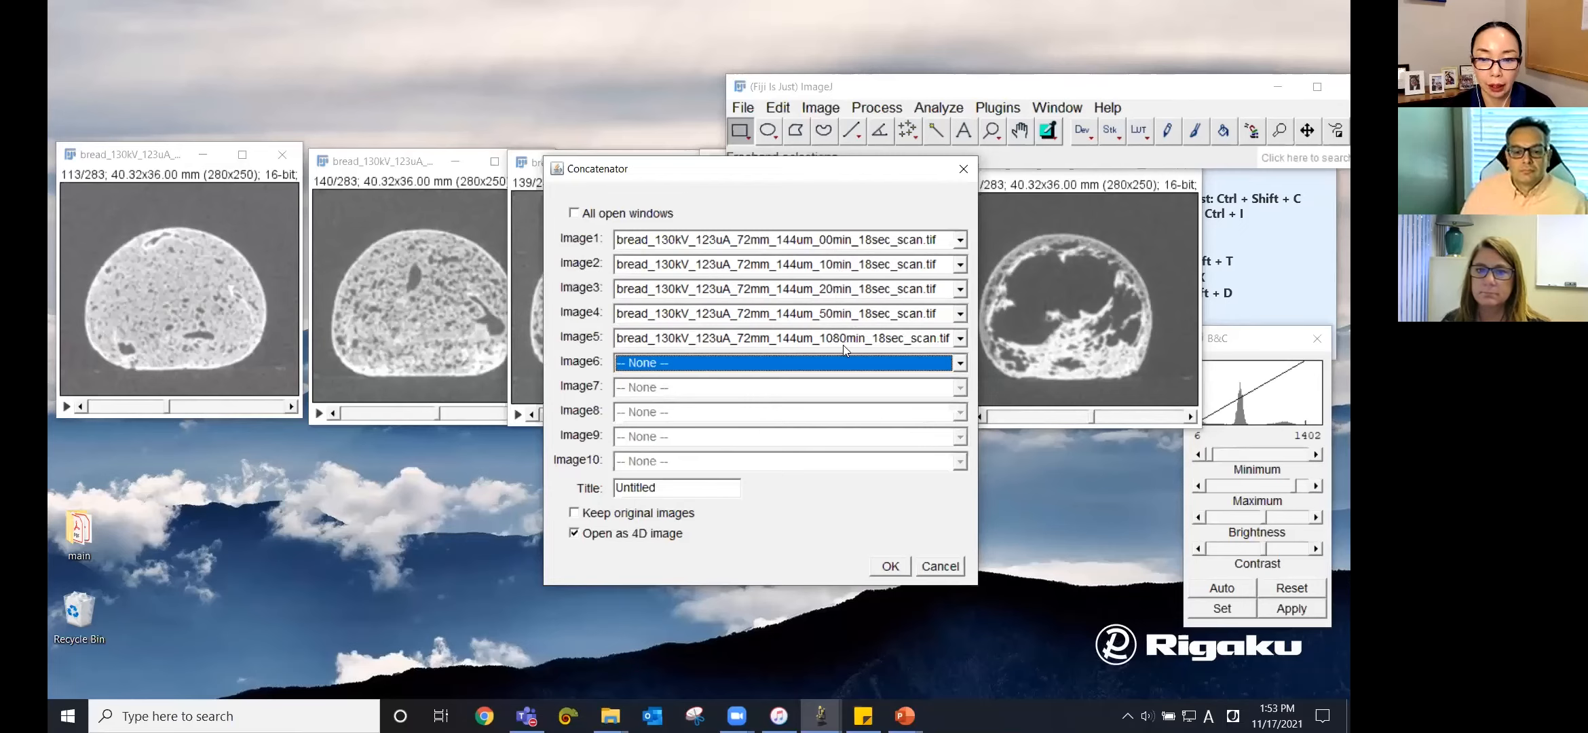
left_click(887, 567)
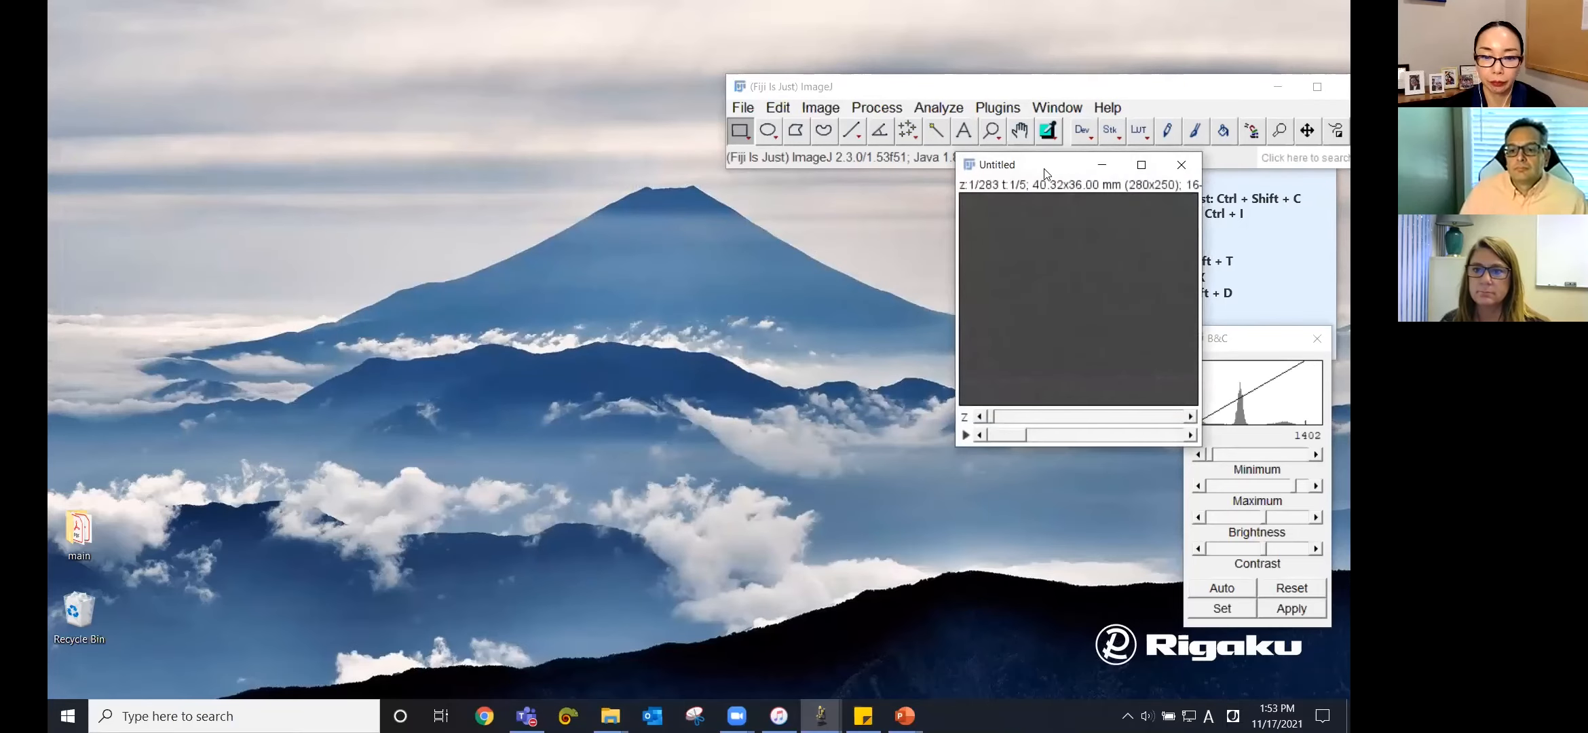
Move the concatenated image clear of the main window, go to Z slice 142 and browse its five time points, ending on time point 3
left_click_drag(1045, 173, 673, 201)
left_click_drag(619, 444, 715, 445)
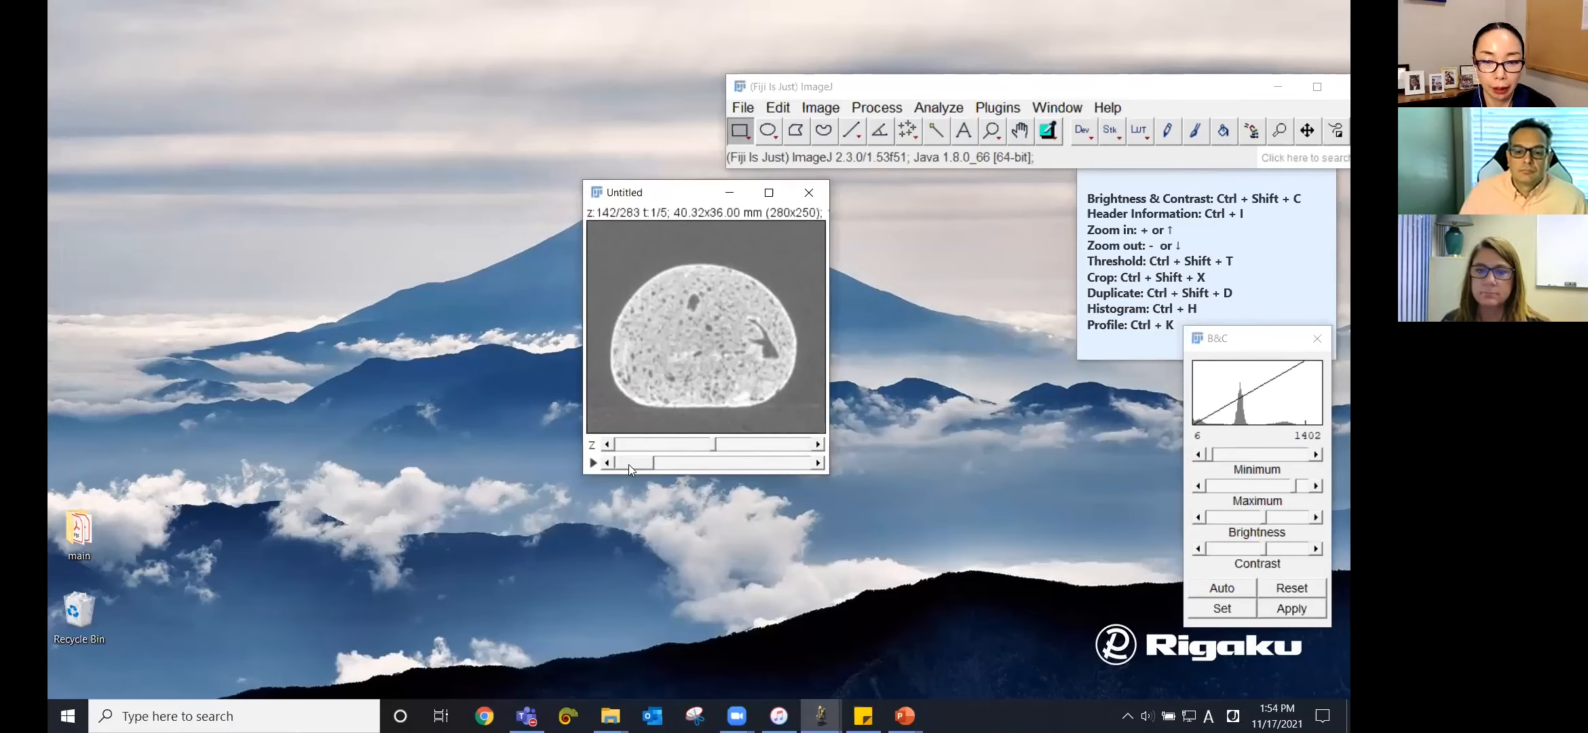
left_click_drag(630, 464, 653, 465)
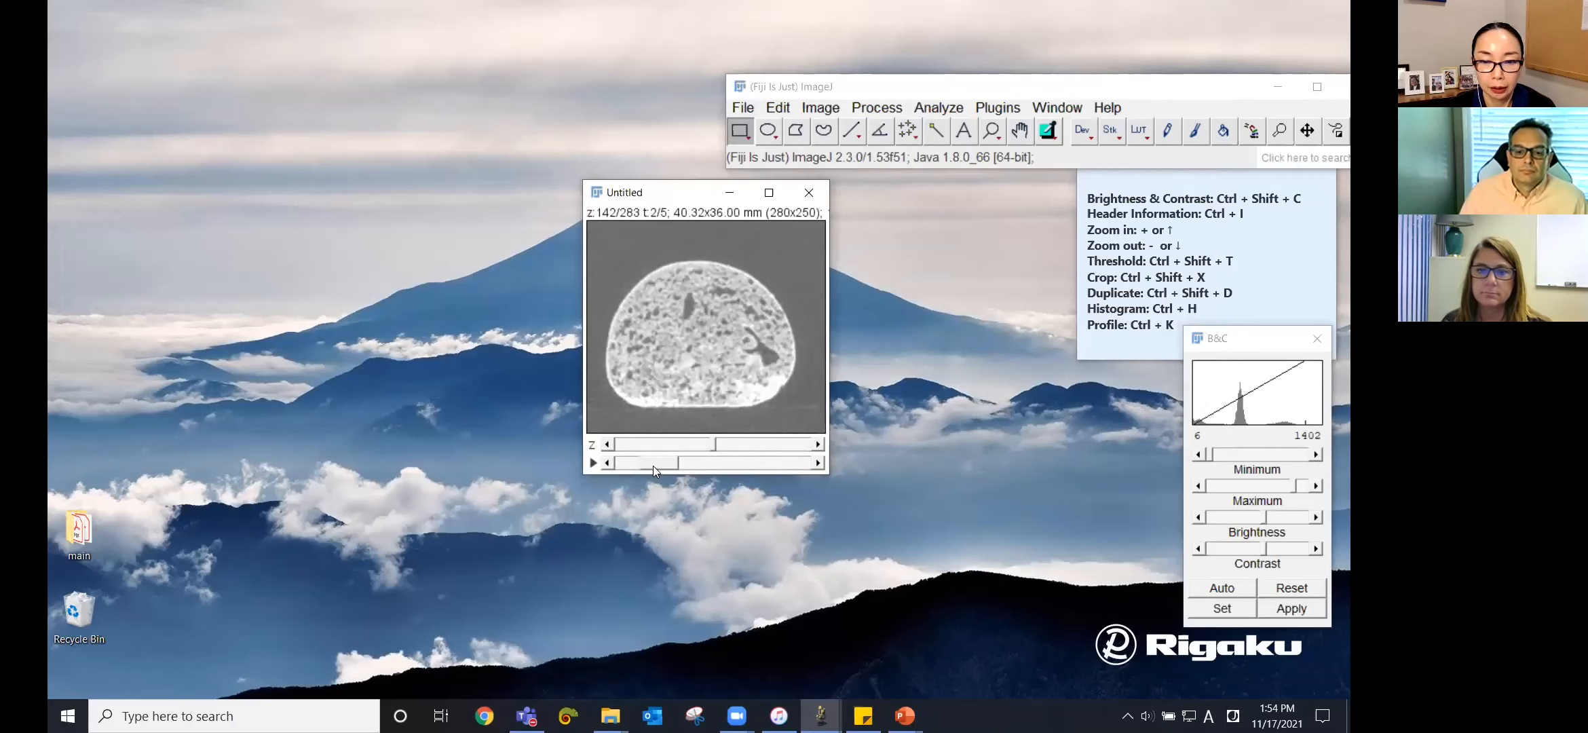
left_click(818, 465)
left_click(818, 464)
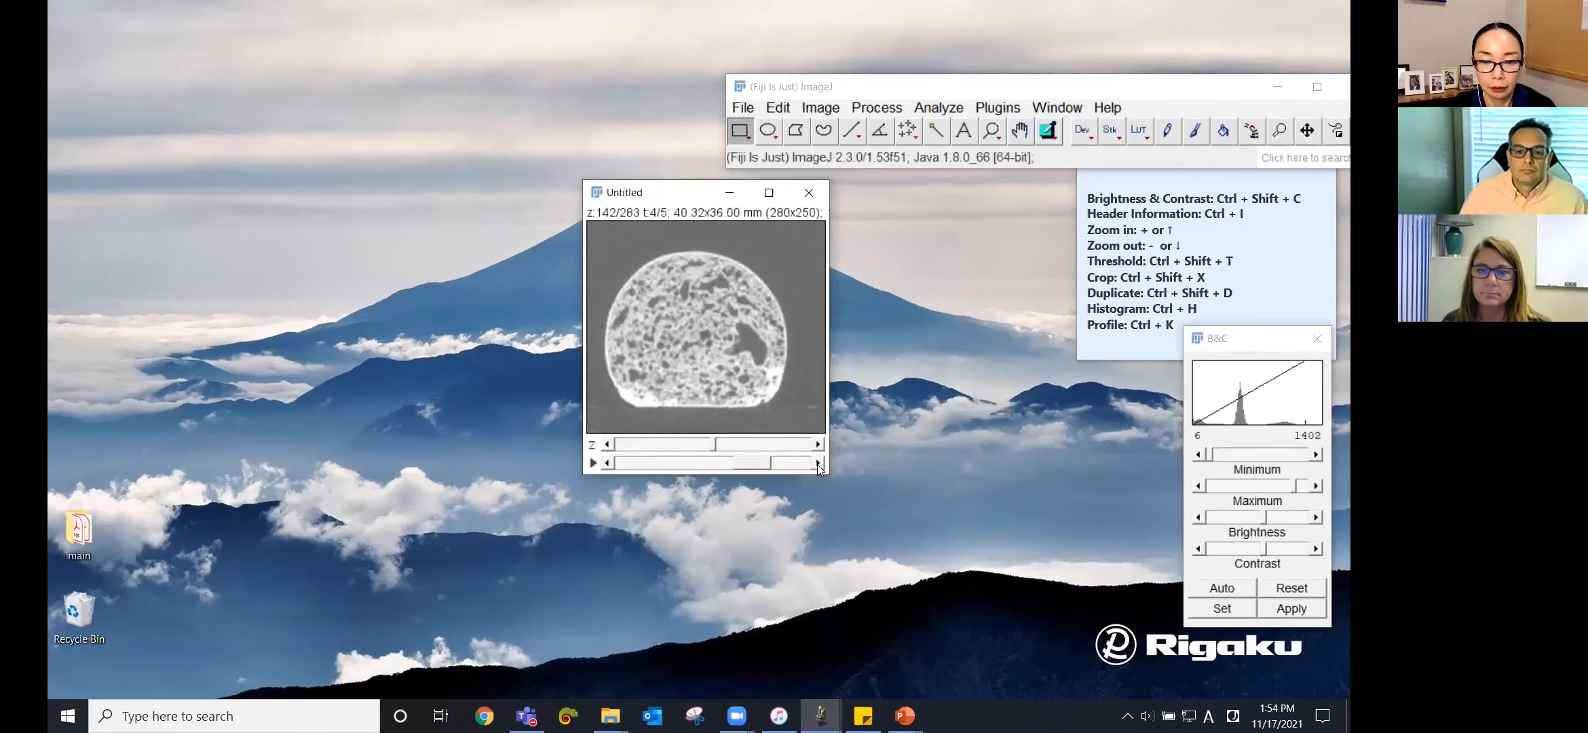
left_click(818, 464)
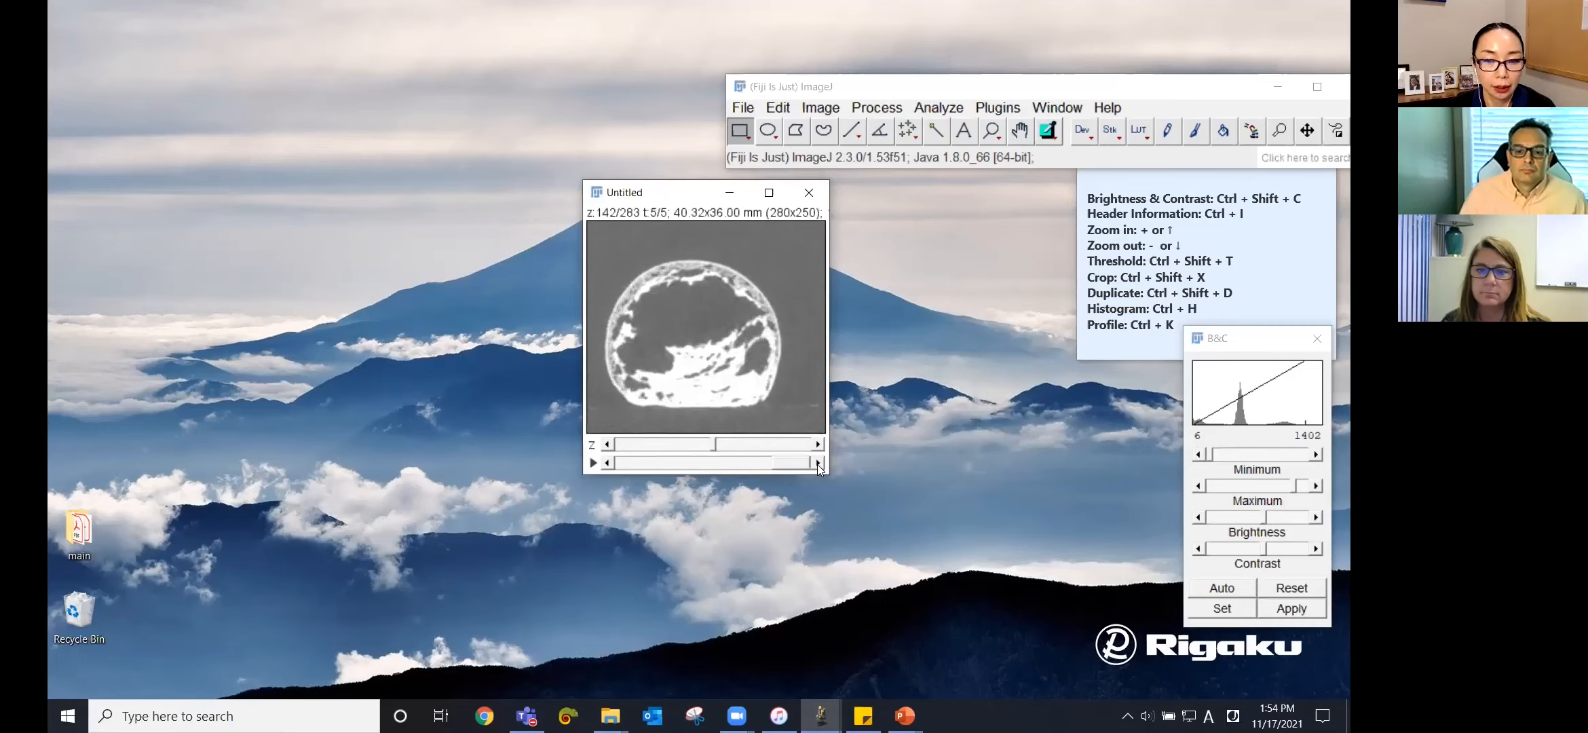
left_click_drag(791, 463, 708, 463)
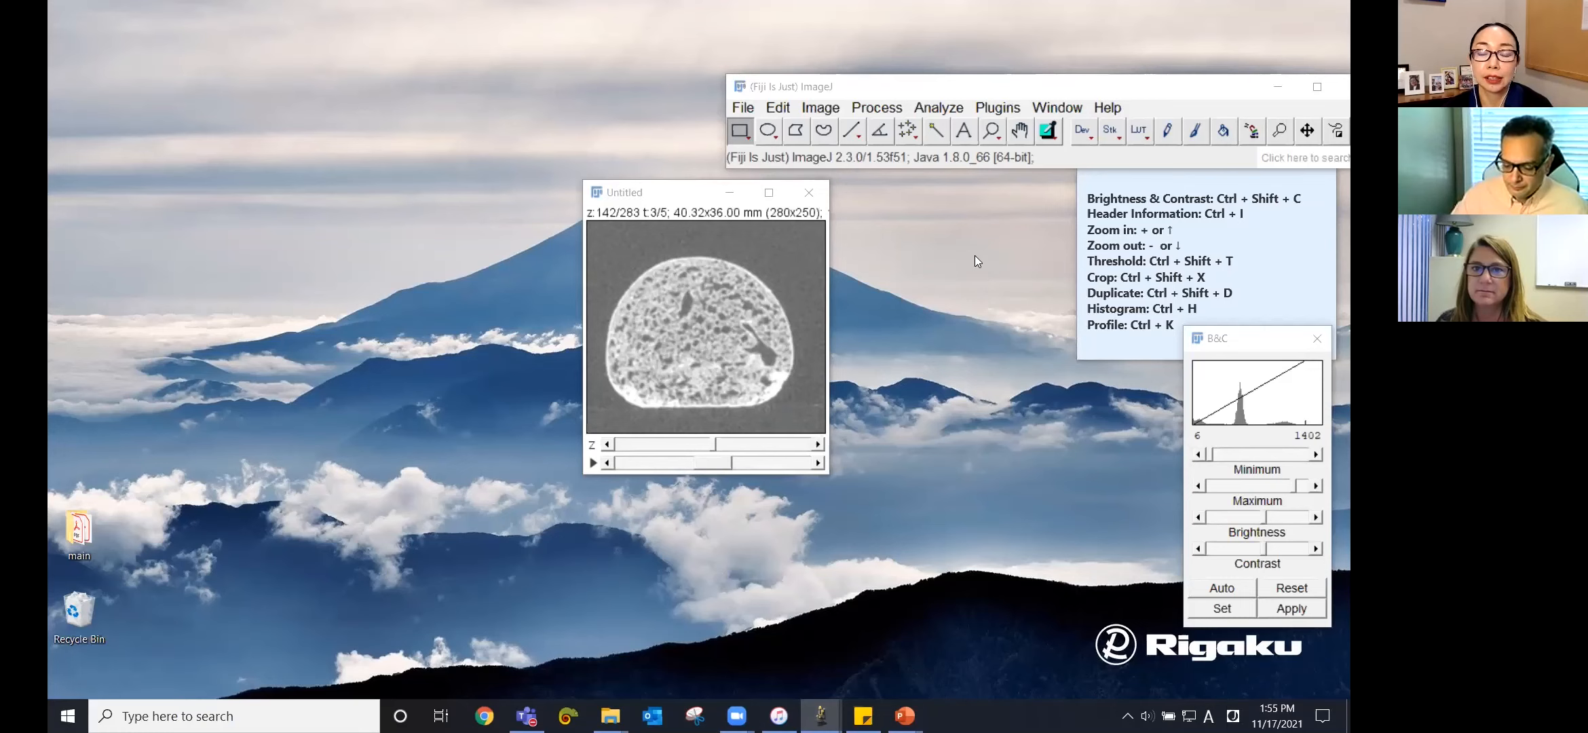
left_click(823, 109)
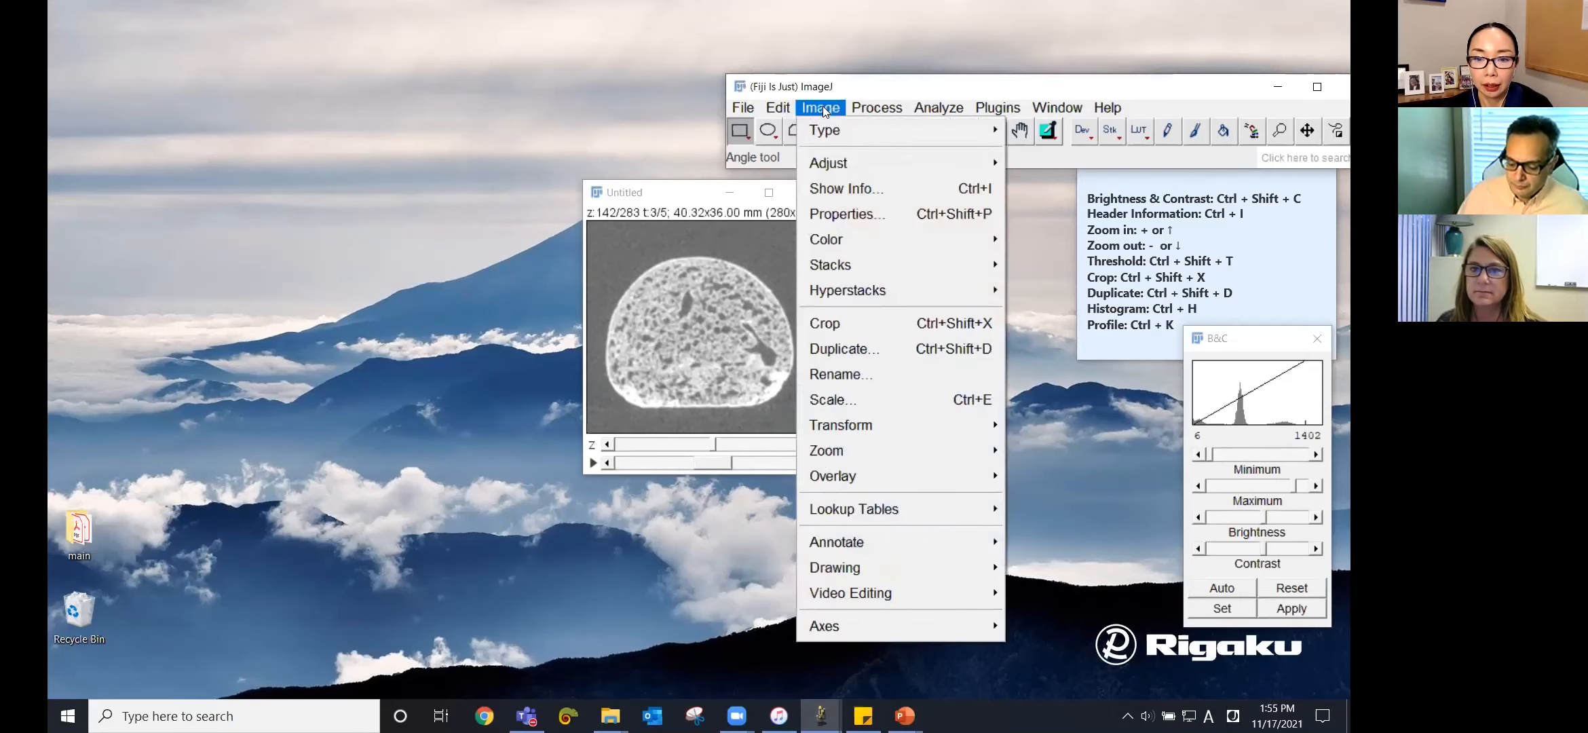
mouse_move(858, 292)
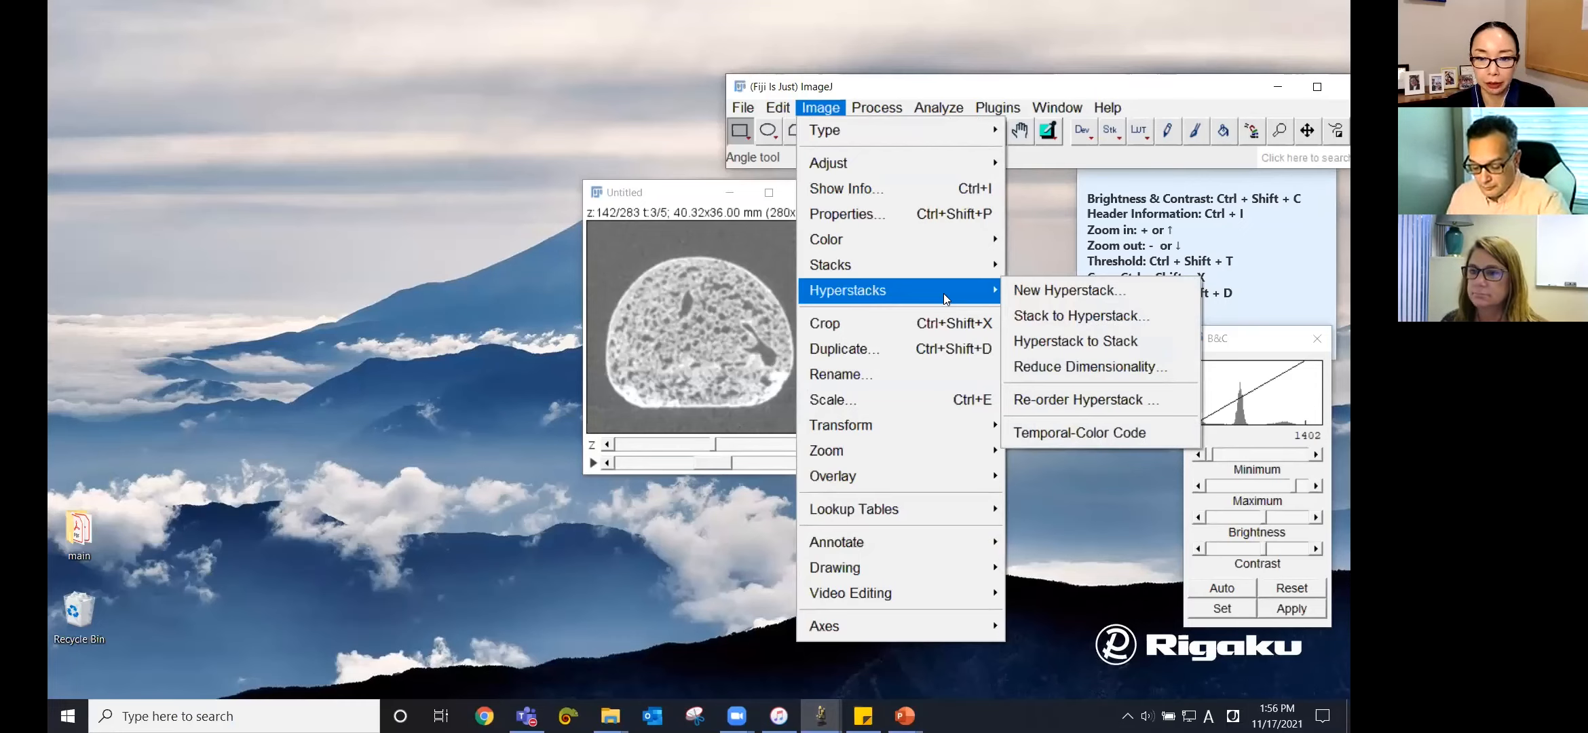
left_click(674, 198)
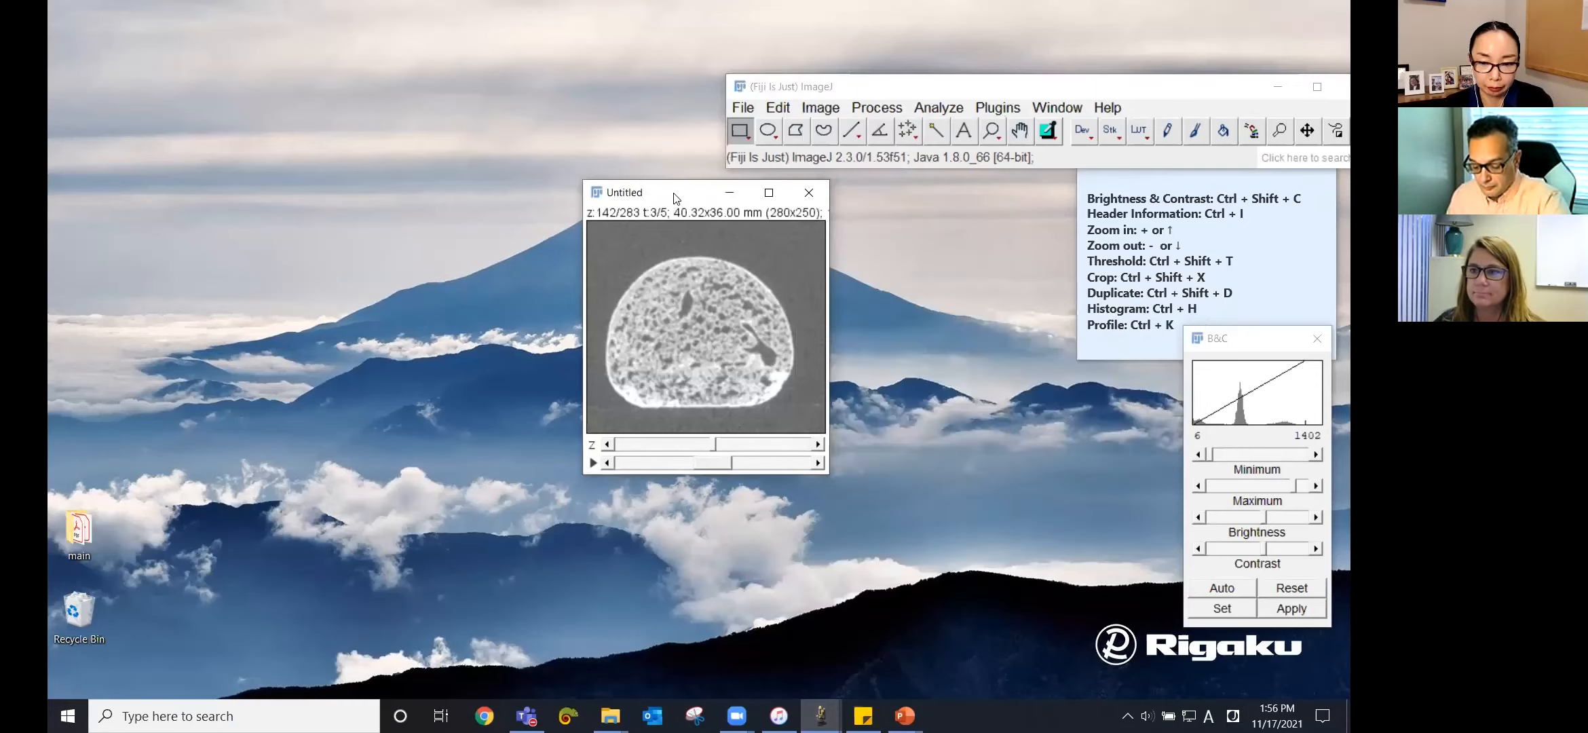